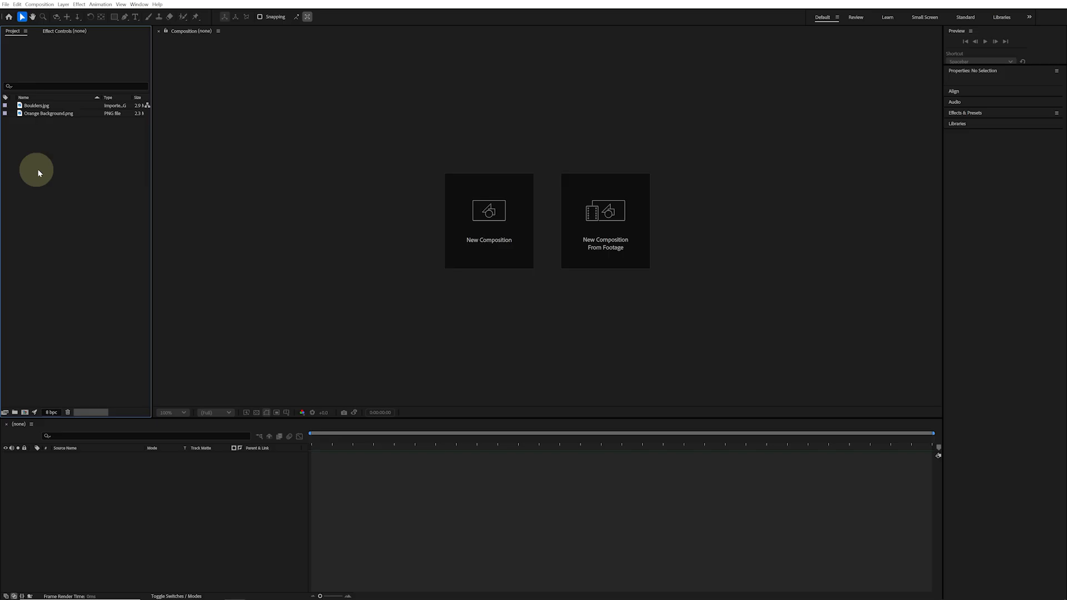
Create a new composition from the Orange Background.png footage
left_click(49, 114)
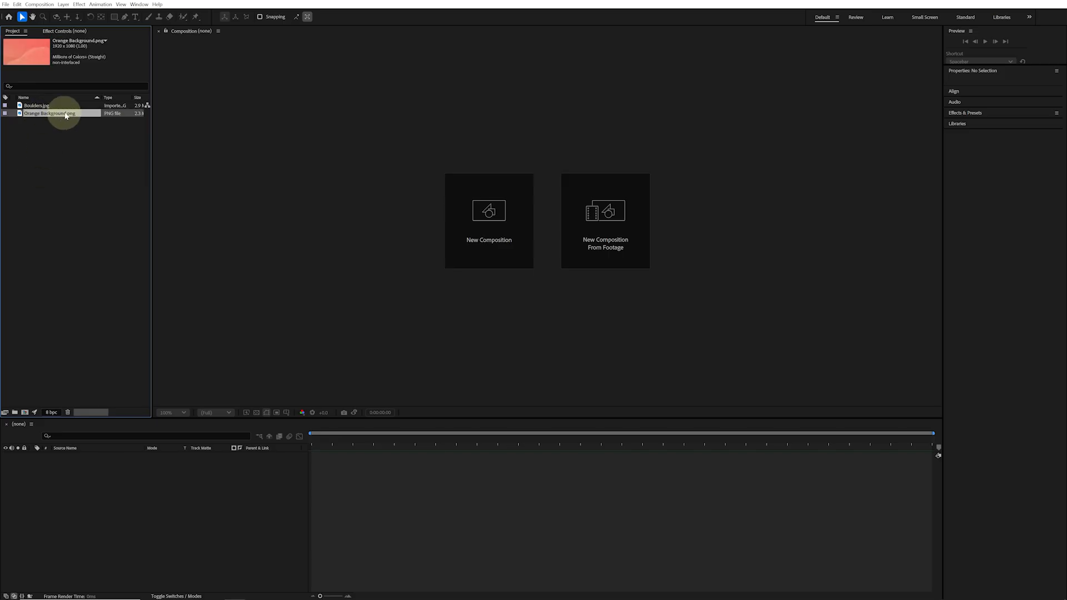
left_click_drag(64, 116, 620, 210)
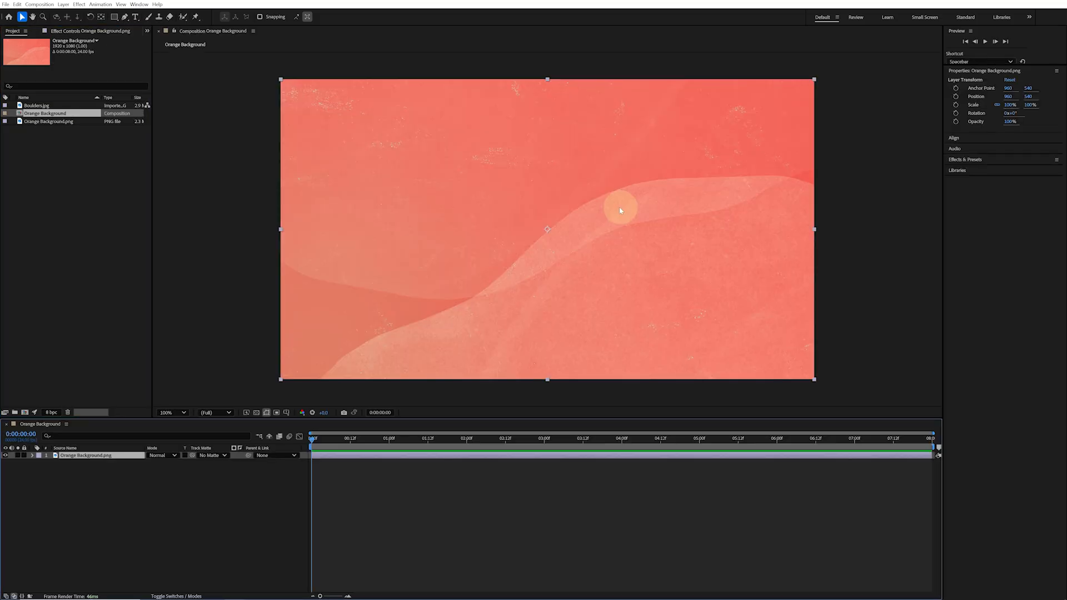
Add Boulders.jpg to the composition as a layer above the background
left_click(45, 105)
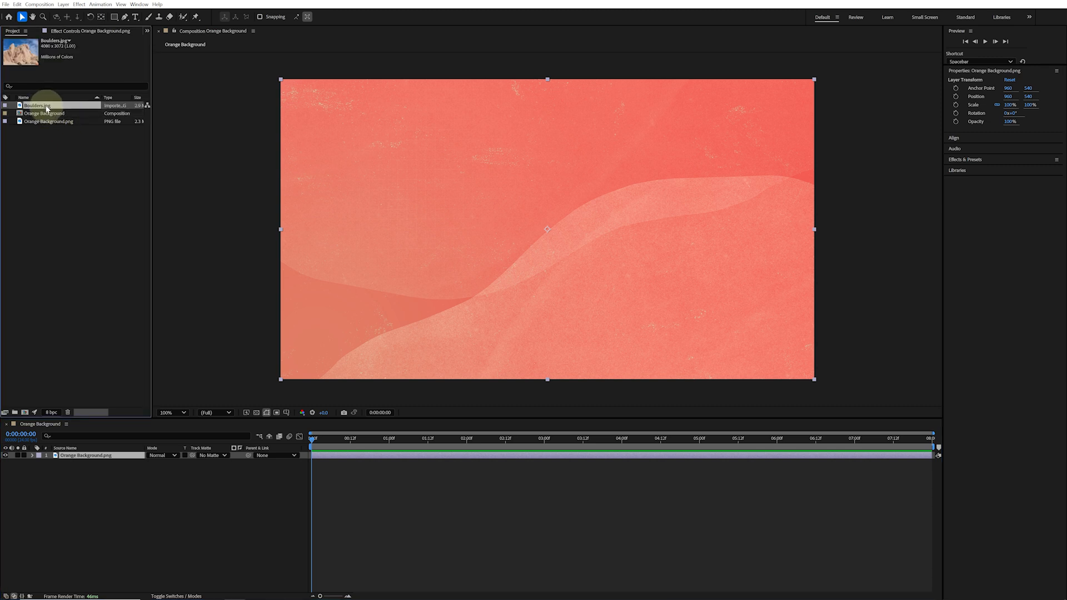
left_click_drag(47, 108, 562, 236)
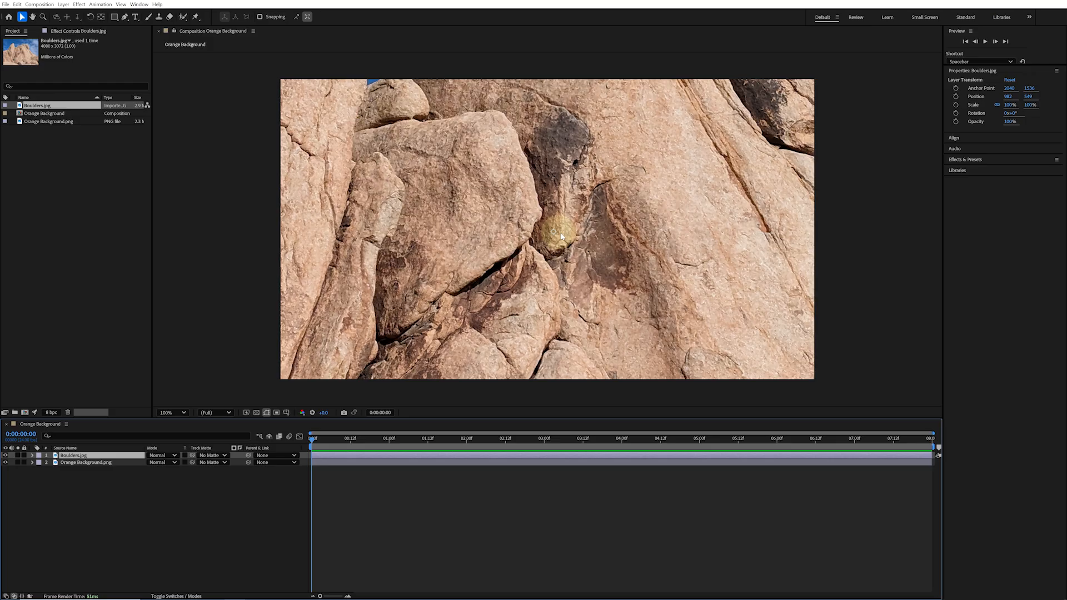
Scale the Boulders layer down to about 58% so the photo fits the composition frame
key("comma")
key("comma")
key("comma")
key("comma")
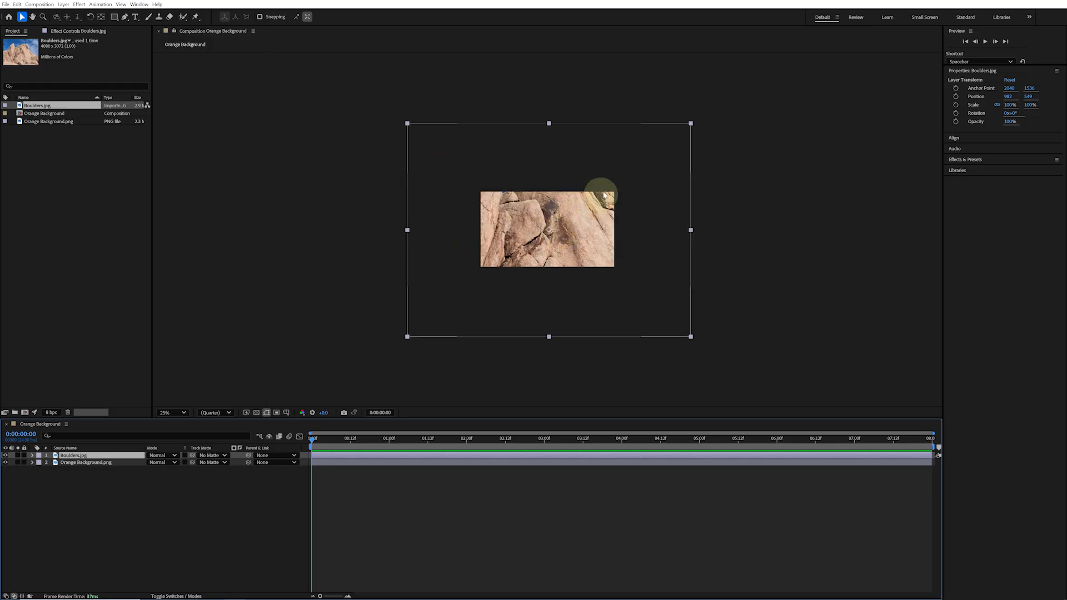
left_click_drag(692, 122, 632, 169)
key("period")
key("period")
key("period")
key("period")
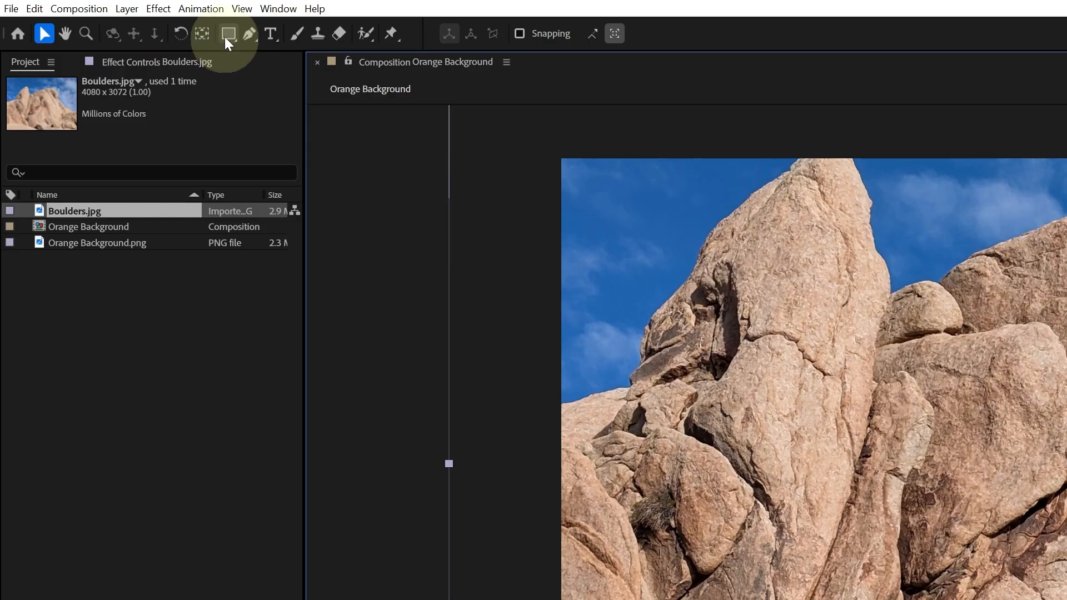
Draw a circular mask on the Boulders layer with the Ellipse Tool near the frame's centre
left_click(115, 17)
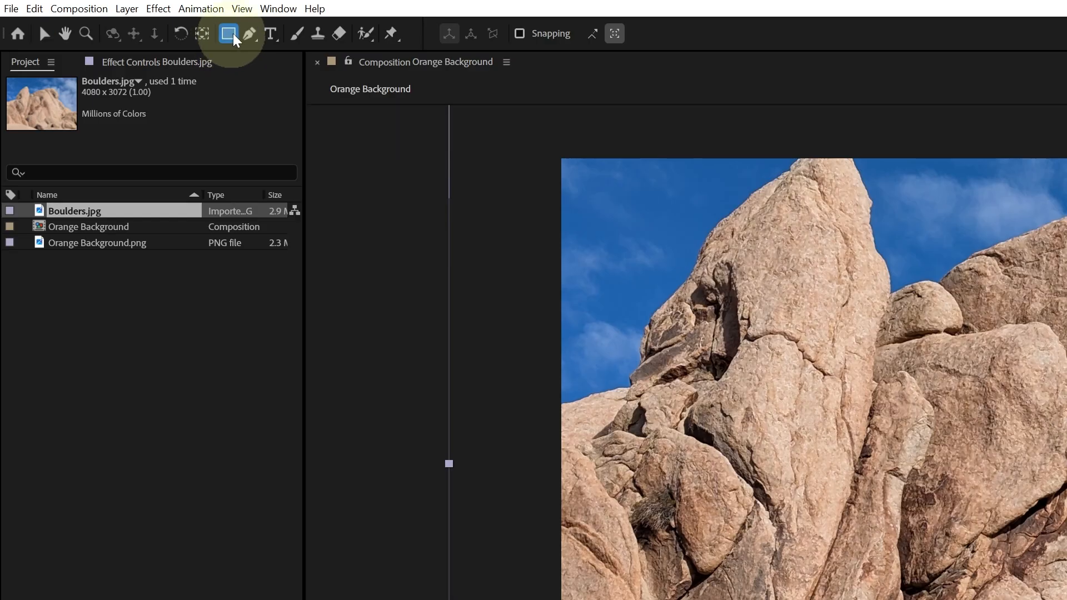
left_click(234, 35)
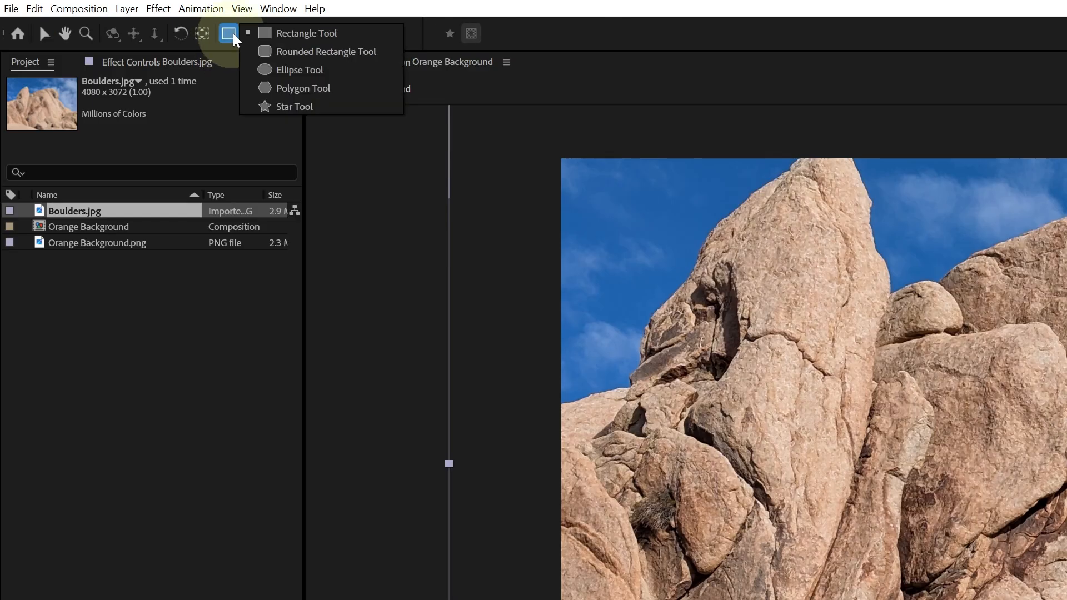
left_click(337, 71)
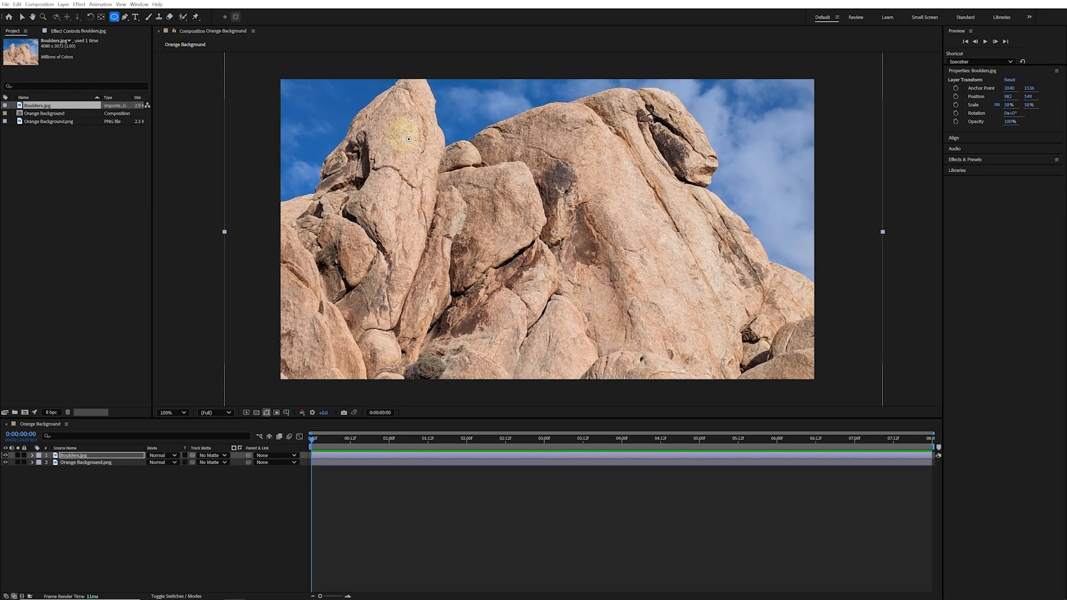
left_click_drag(404, 136, 612, 299)
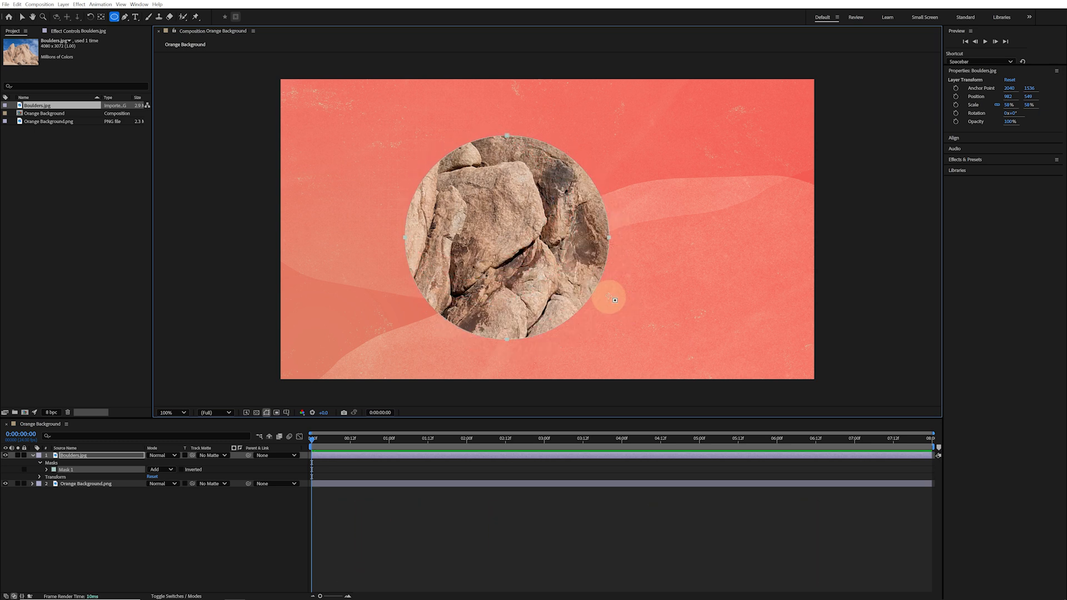
Move the masked Boulders layer toward the right side of the frame
key("v")
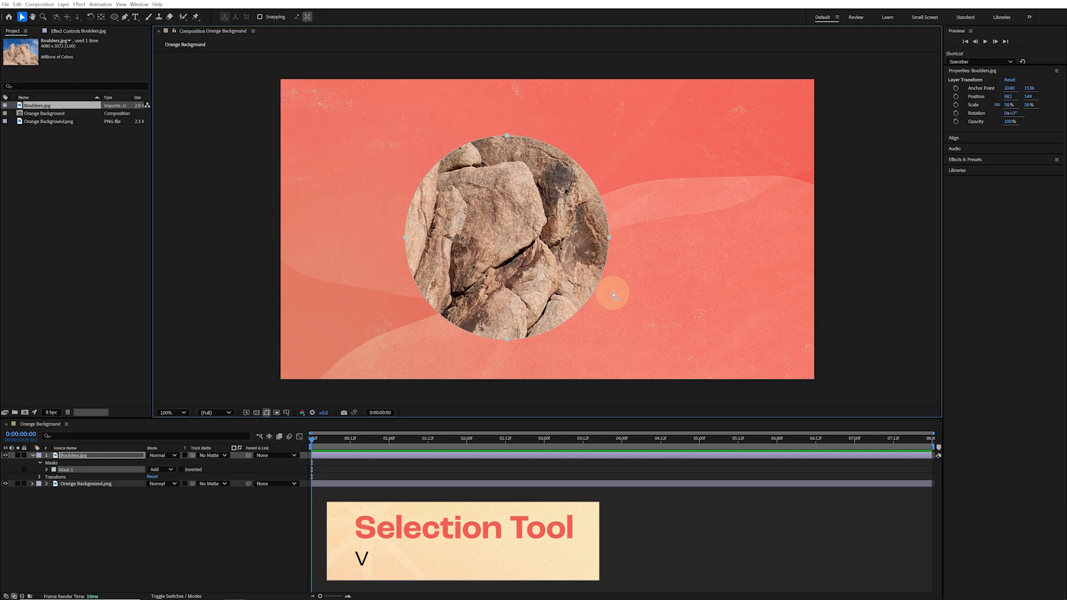
left_click(638, 282)
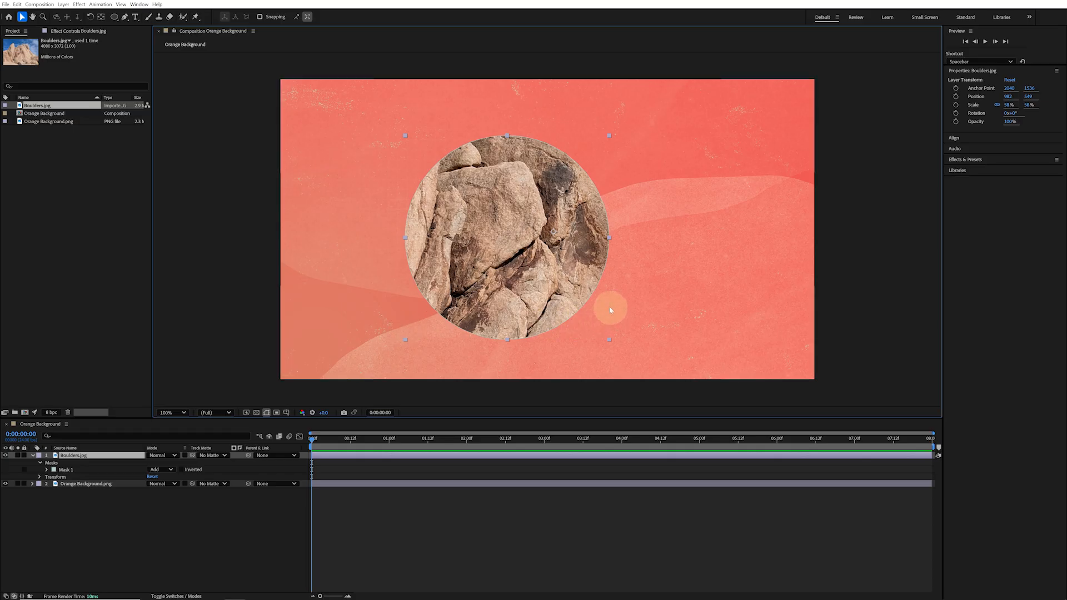
left_click_drag(496, 265, 625, 262)
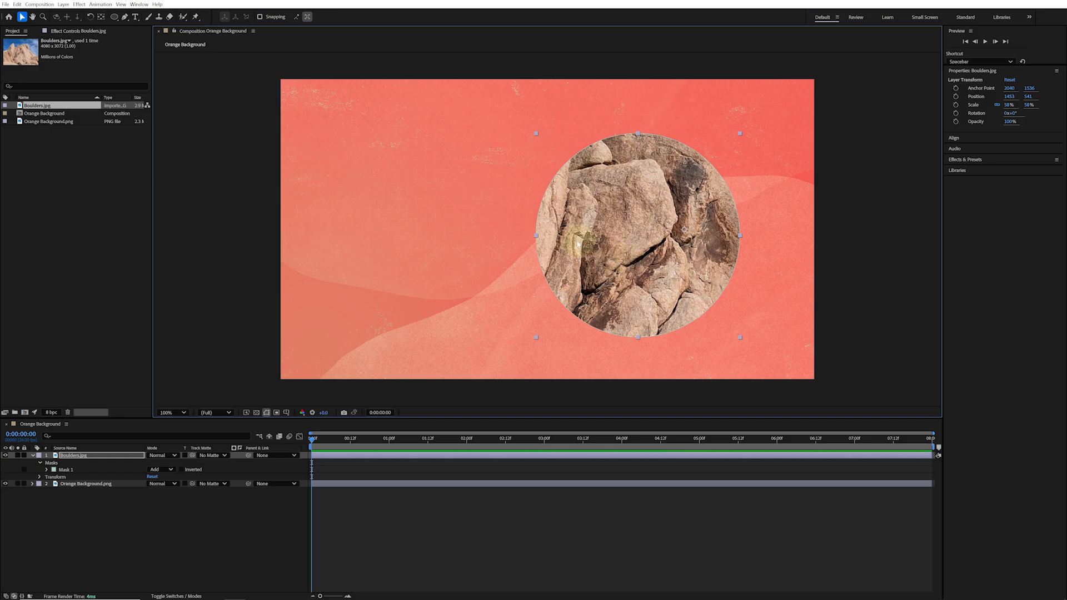
double_click(536, 237)
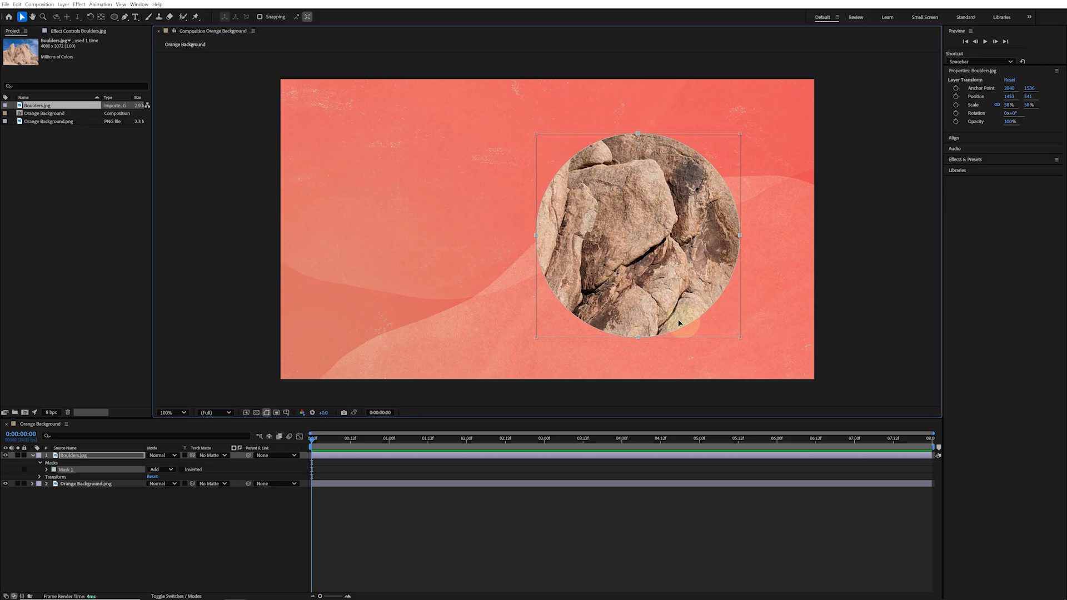
left_click_drag(658, 280, 653, 233)
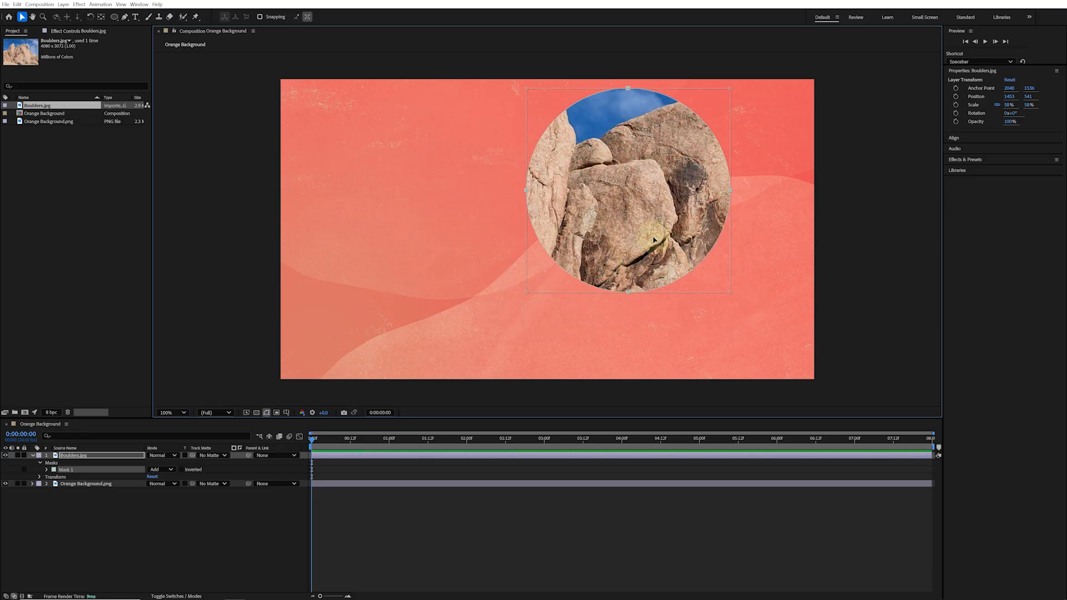
key("ctrl+z")
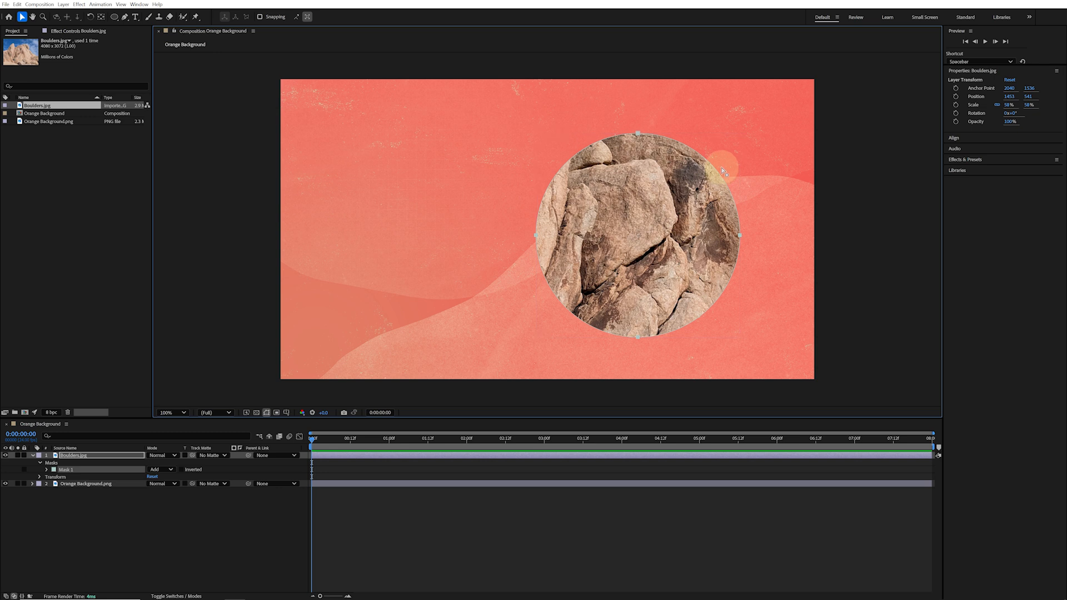
left_click(704, 144)
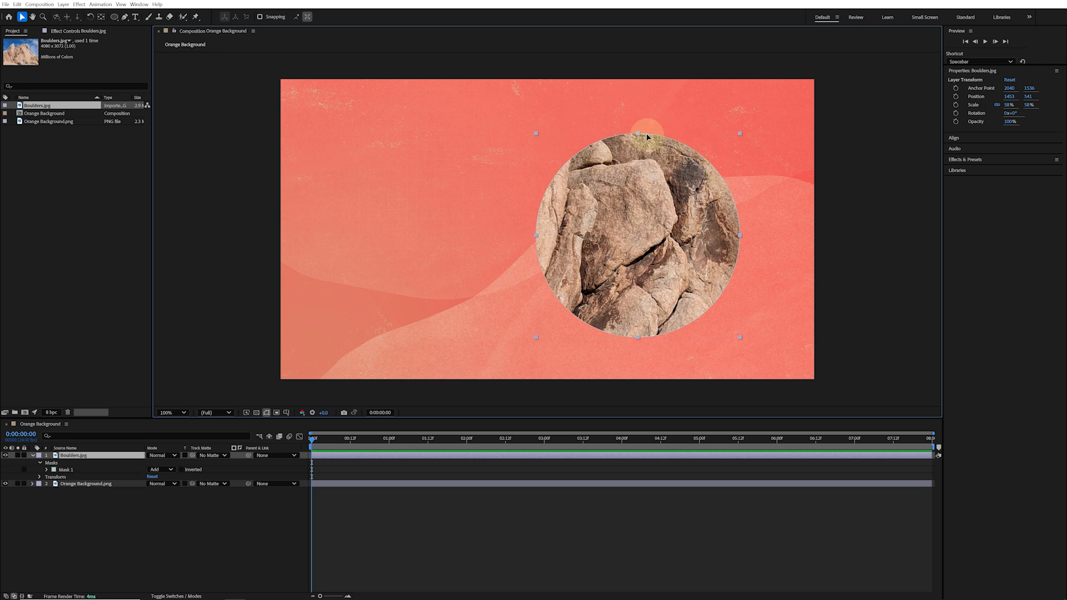
left_click_drag(637, 134, 656, 285)
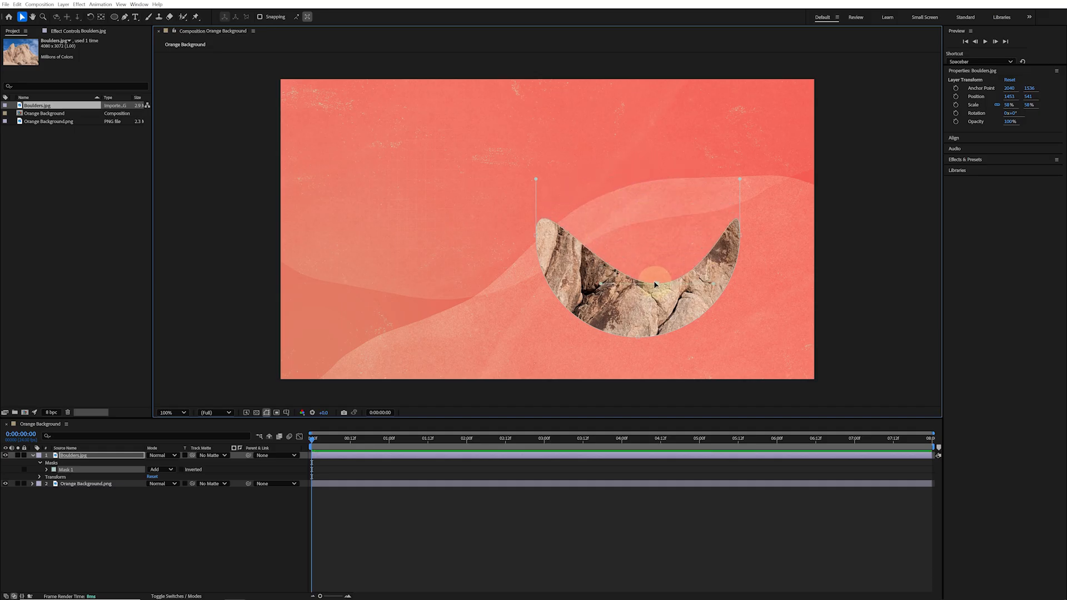
key("ctrl+z")
Draw a second circular mask overlapping the left edge of the first circle
key("q")
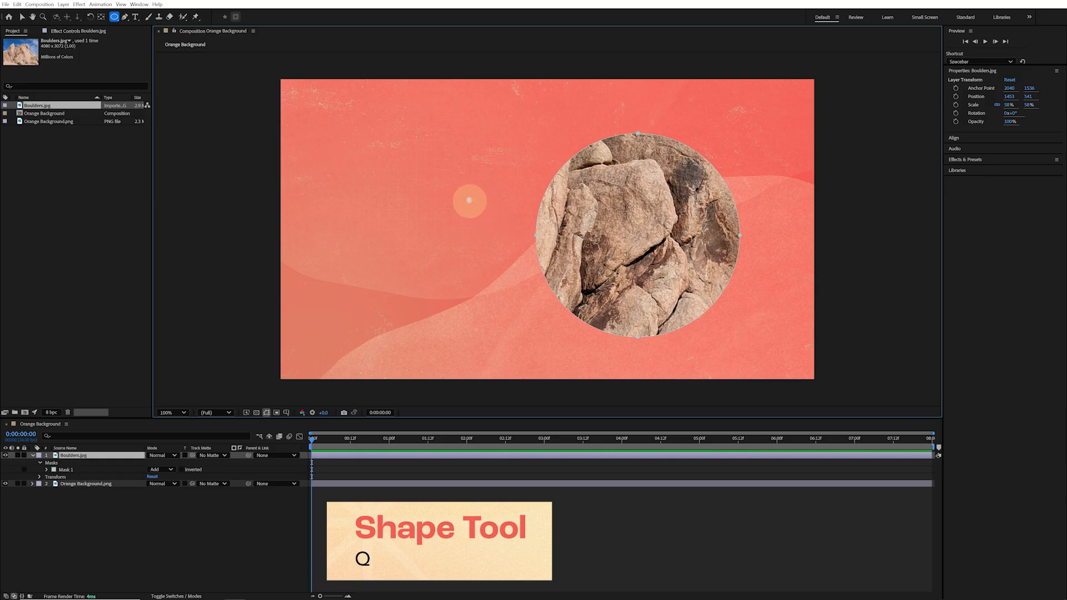
left_click_drag(470, 200, 595, 327)
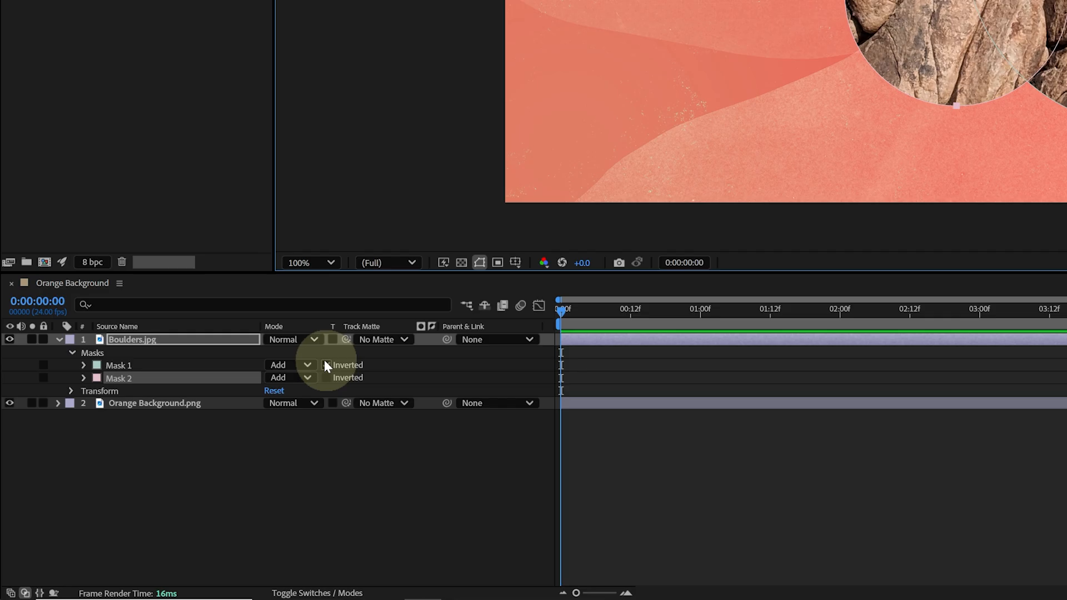
Set Mask 2's mode to Subtract to cut a crescent from the circle
left_click(306, 378)
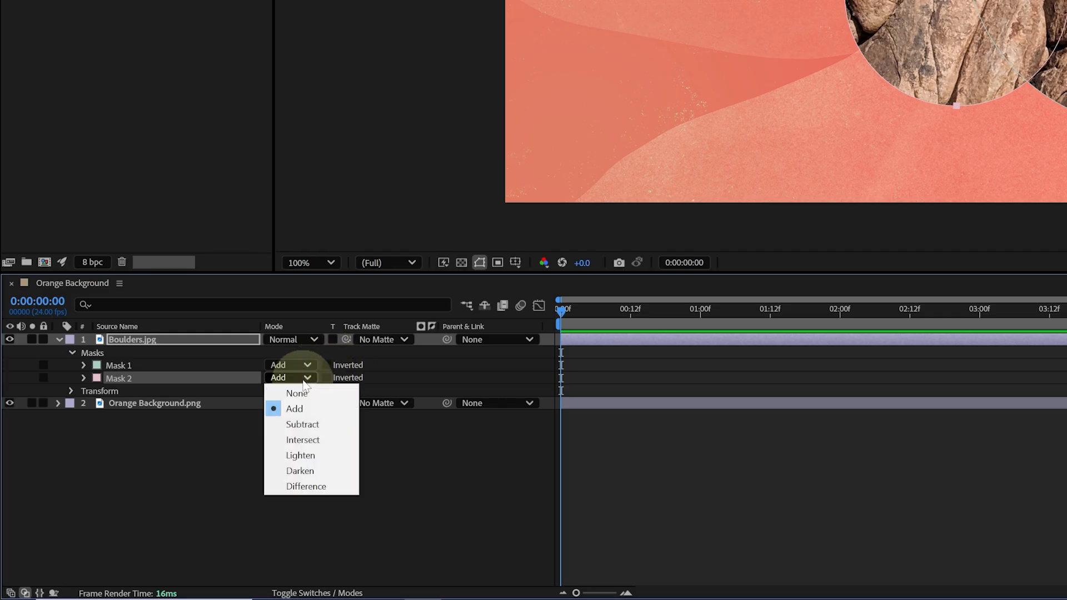
left_click(313, 428)
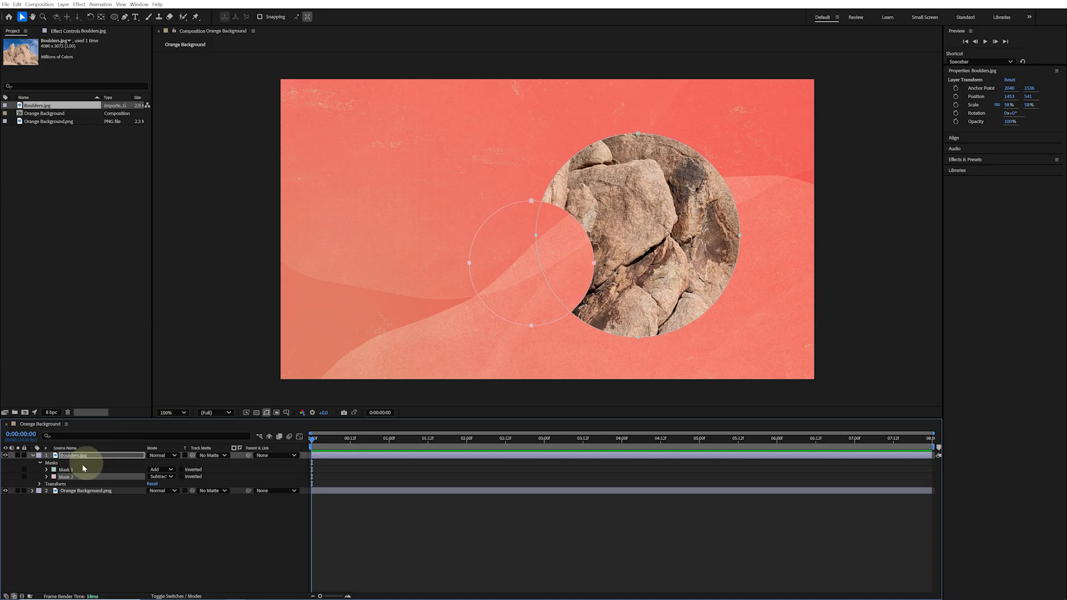
Try placing Mask 2 above Mask 1 in the layer's mask order
left_click_drag(72, 479, 76, 472)
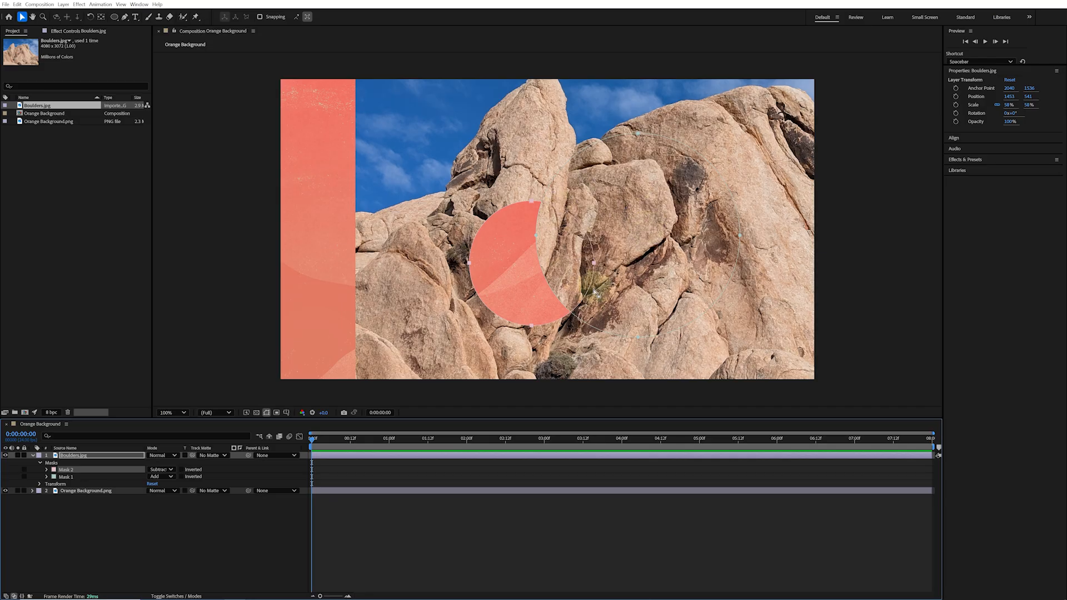
key("ctrl+[")
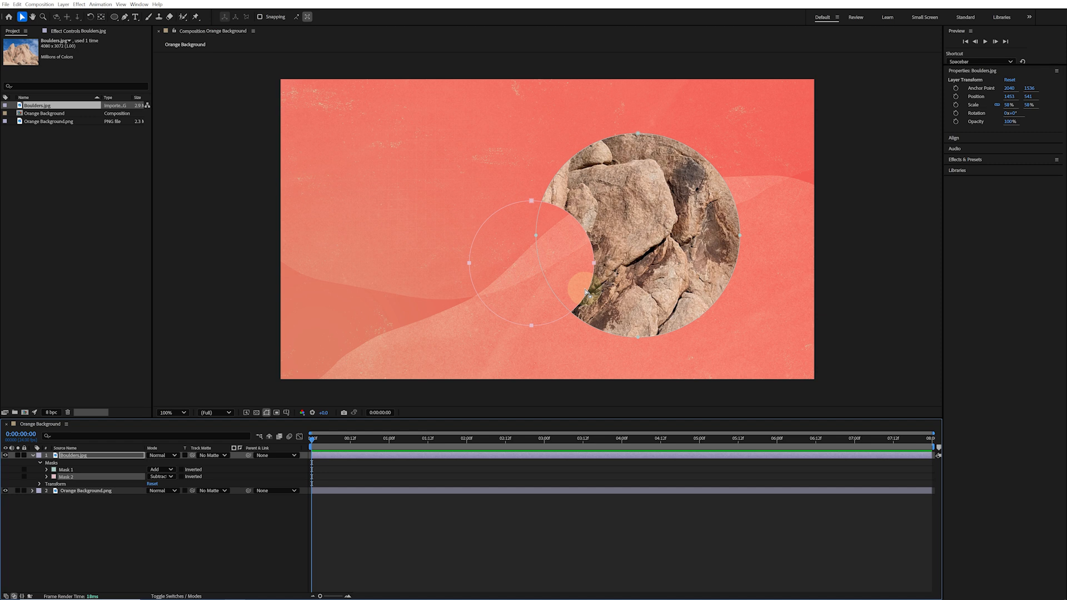
Apply the Tritone effect from the Color Correction category to the Boulders layer
left_click(1008, 161)
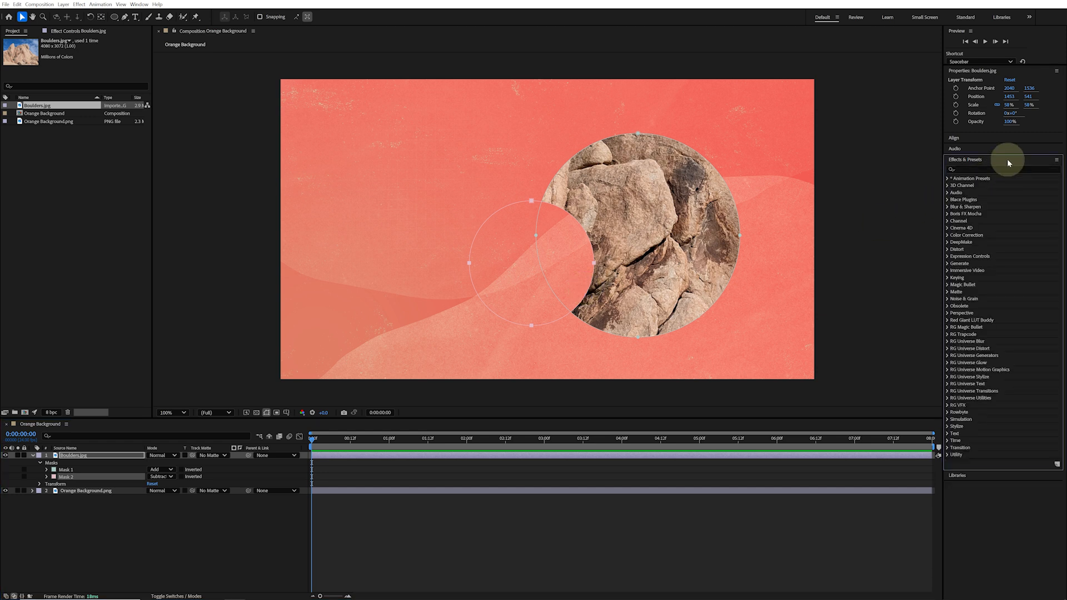
left_click(1006, 170)
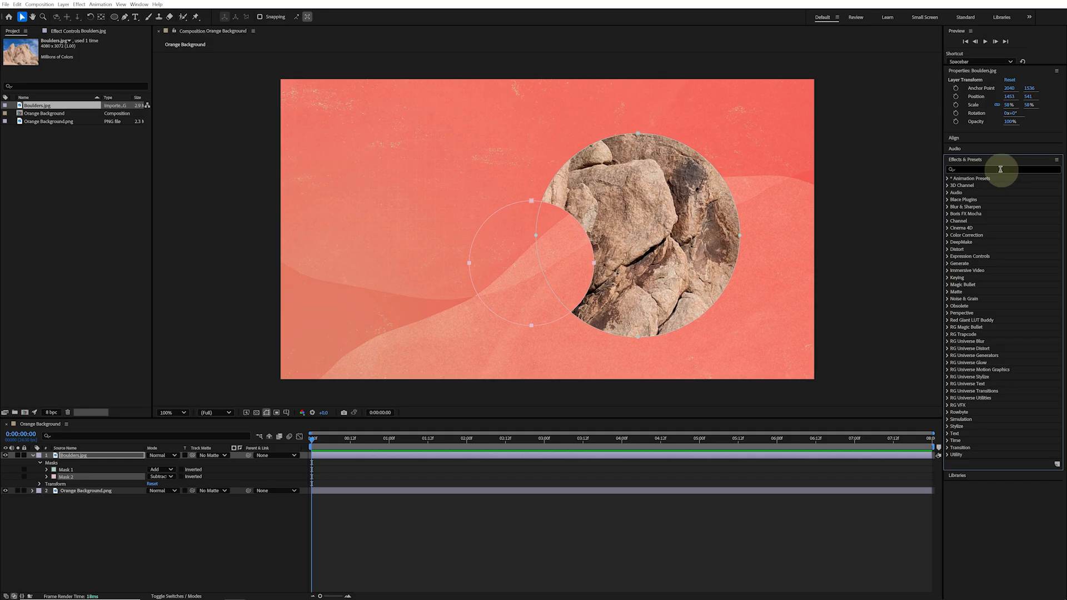
left_click(947, 235)
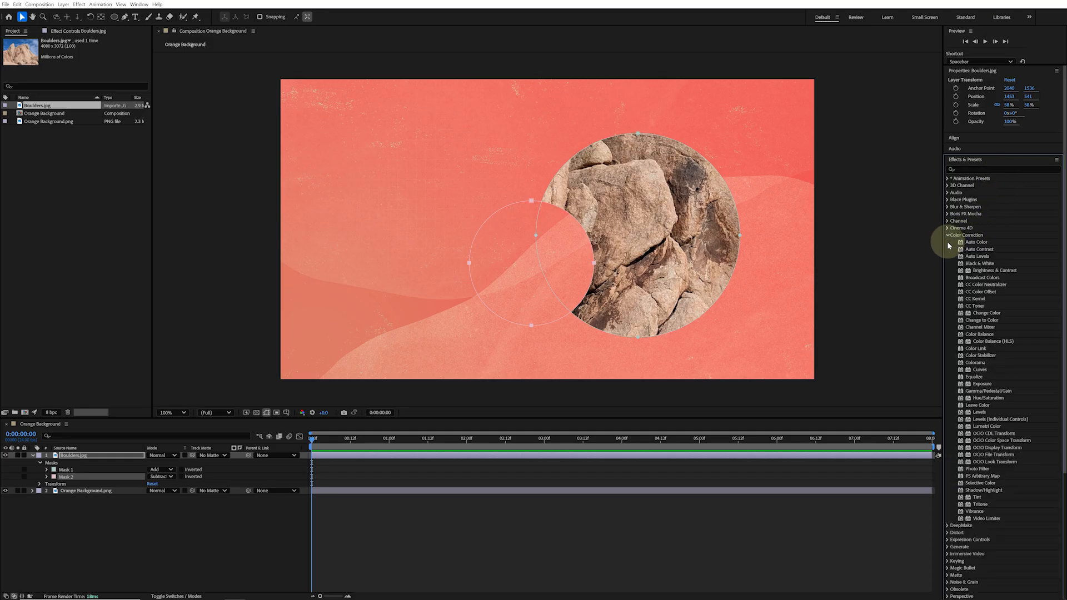
left_click(983, 504)
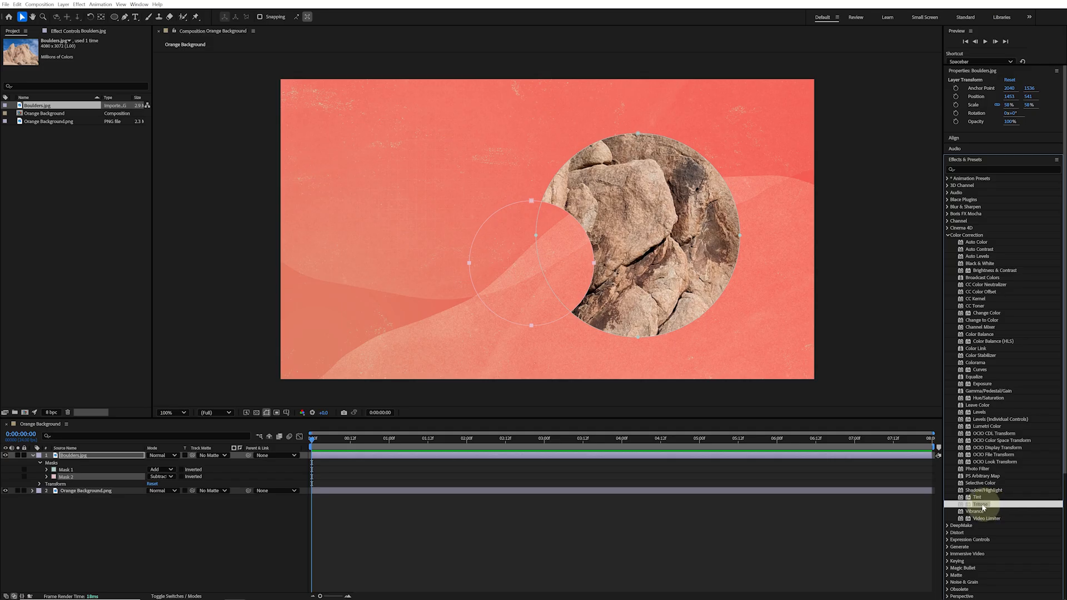
double_click(983, 505)
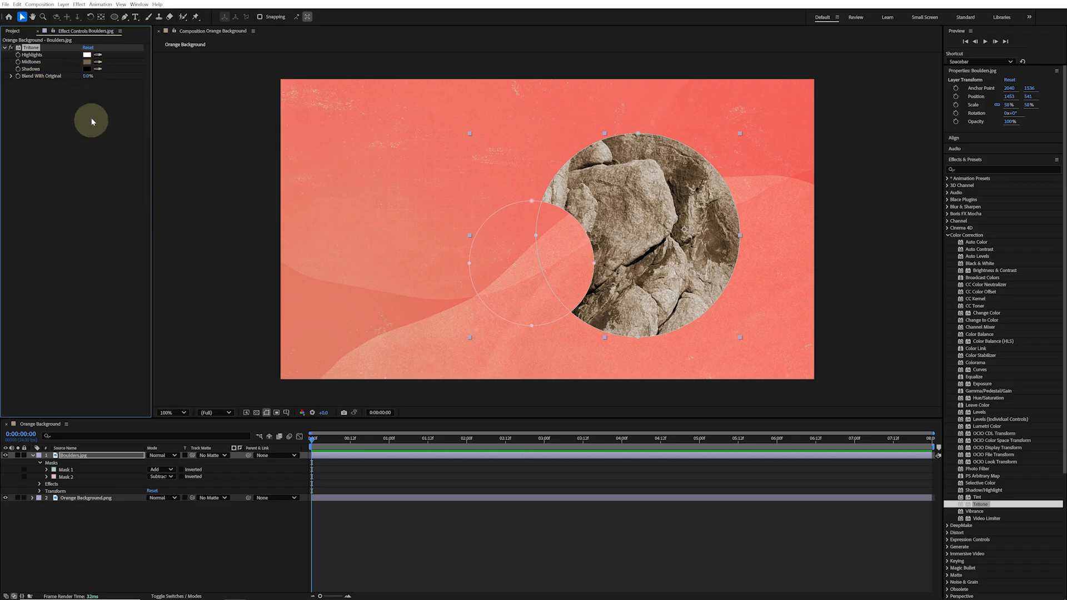
Set the Tritone Midtones colour to 1C9193
left_click(87, 65)
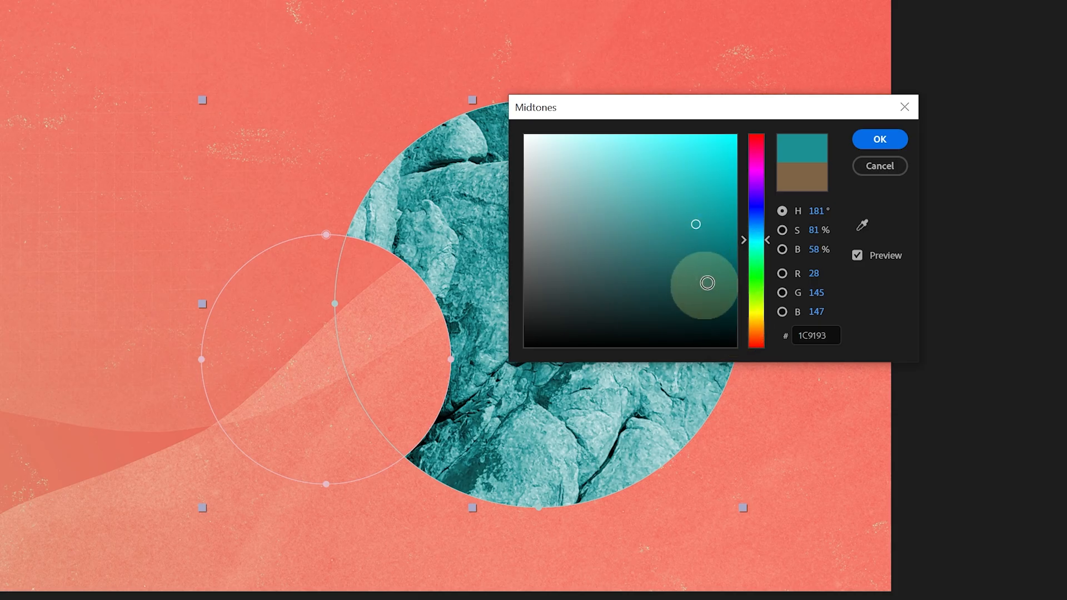
left_click(882, 139)
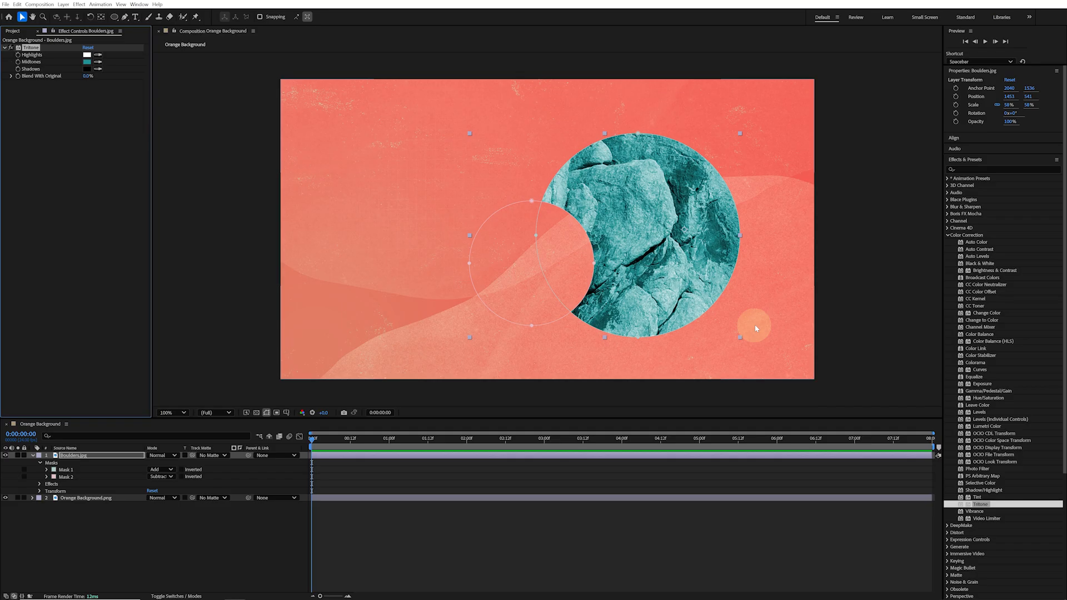
Apply the Levels effect and set Input Black to 95 and Input White to 158
left_click(983, 412)
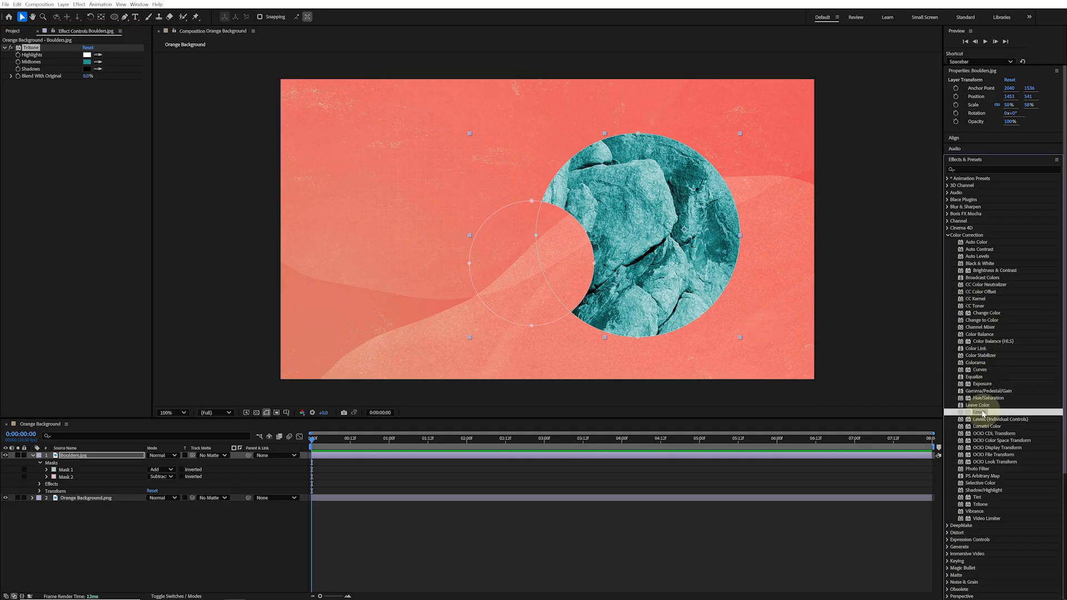
double_click(983, 413)
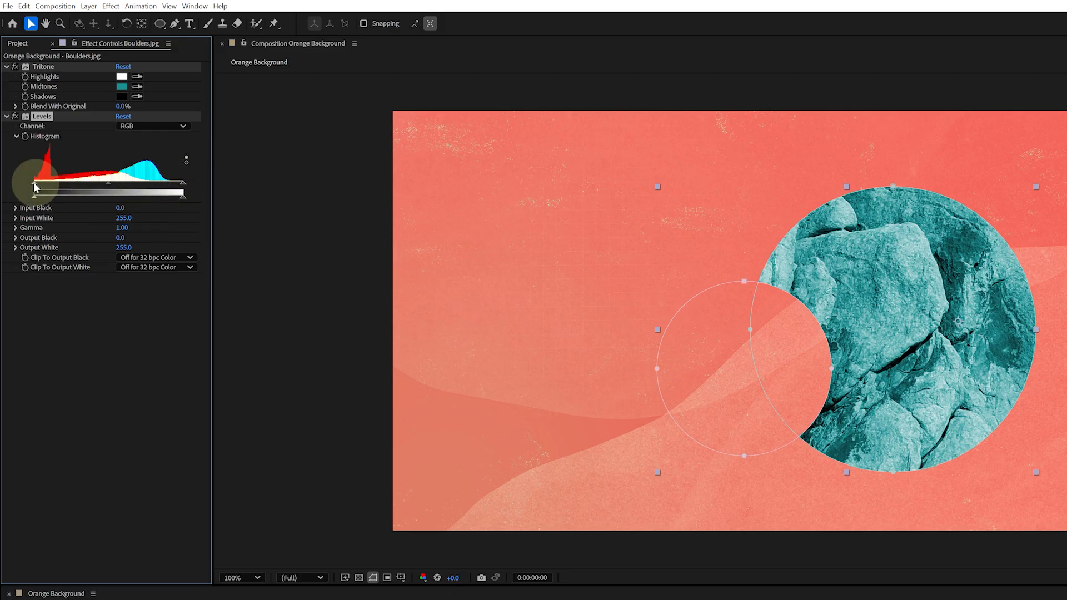
left_click_drag(35, 187, 89, 183)
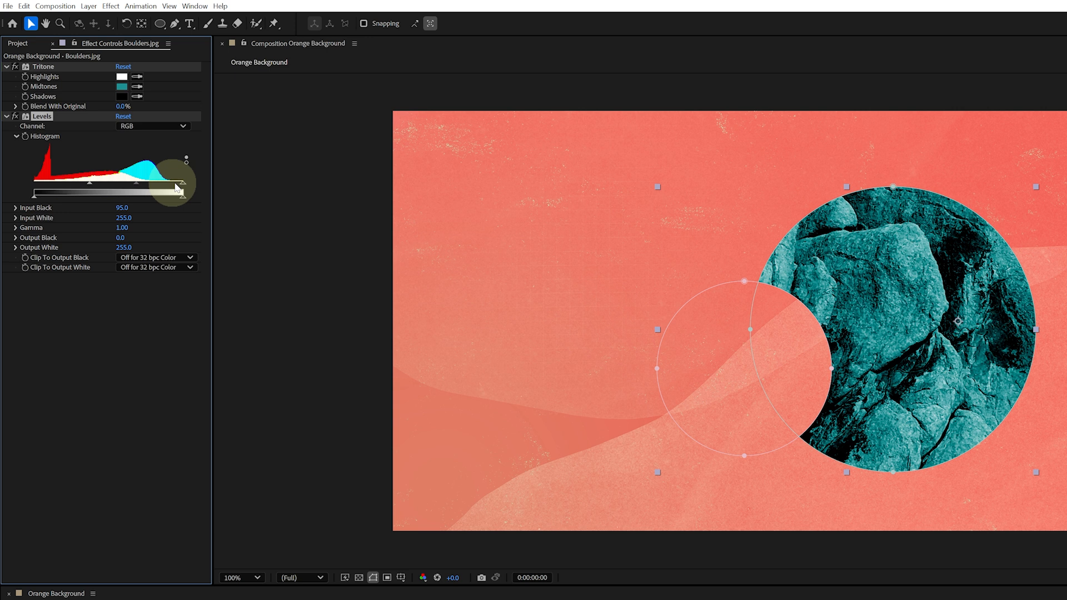
left_click_drag(177, 188, 127, 185)
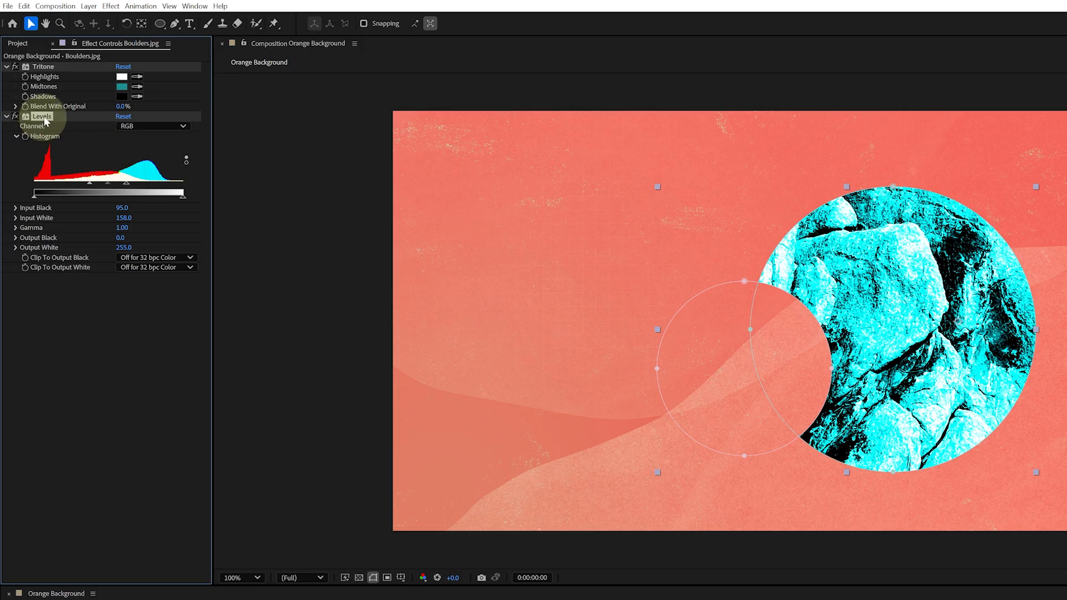
Reorder the Boulders layer's effects so Levels sits above Tritone
left_click_drag(44, 113, 64, 272)
left_click_drag(44, 132, 50, 67)
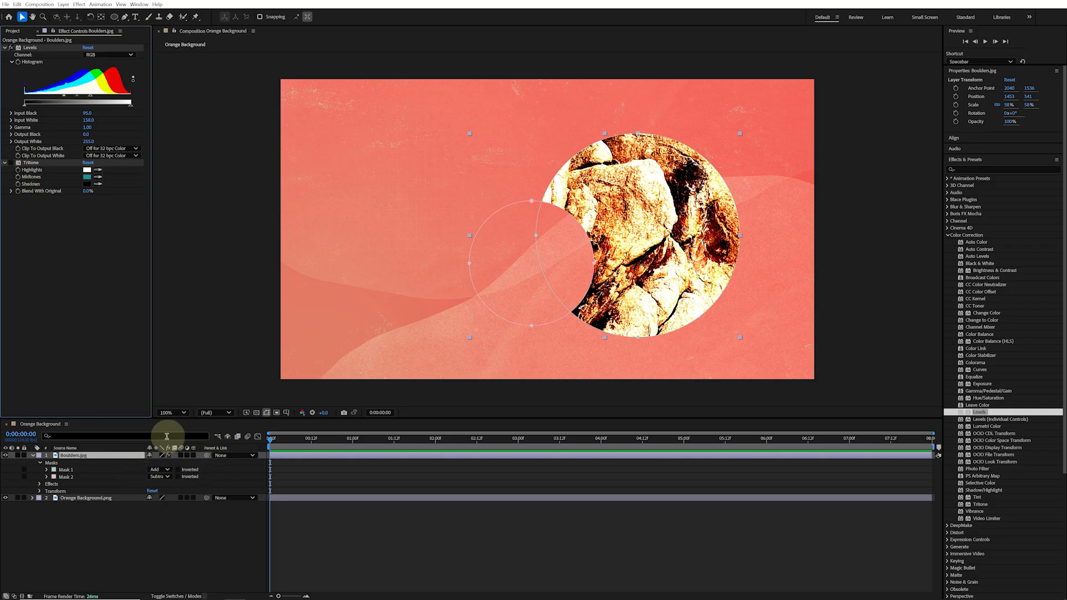
Set the Boulders layer's blending mode to Multiply
left_click(183, 596)
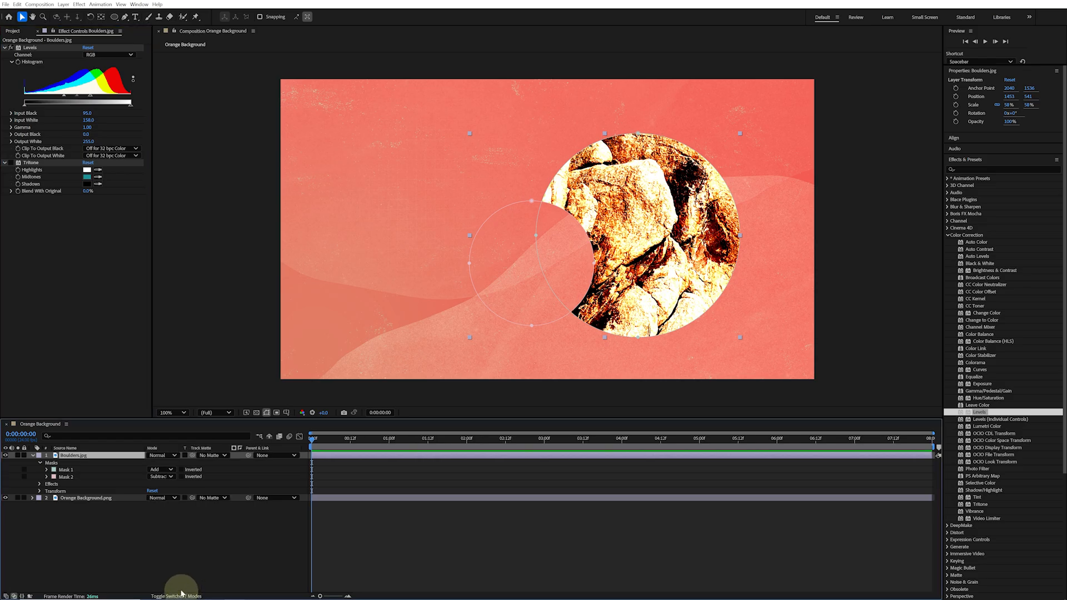
left_click(175, 456)
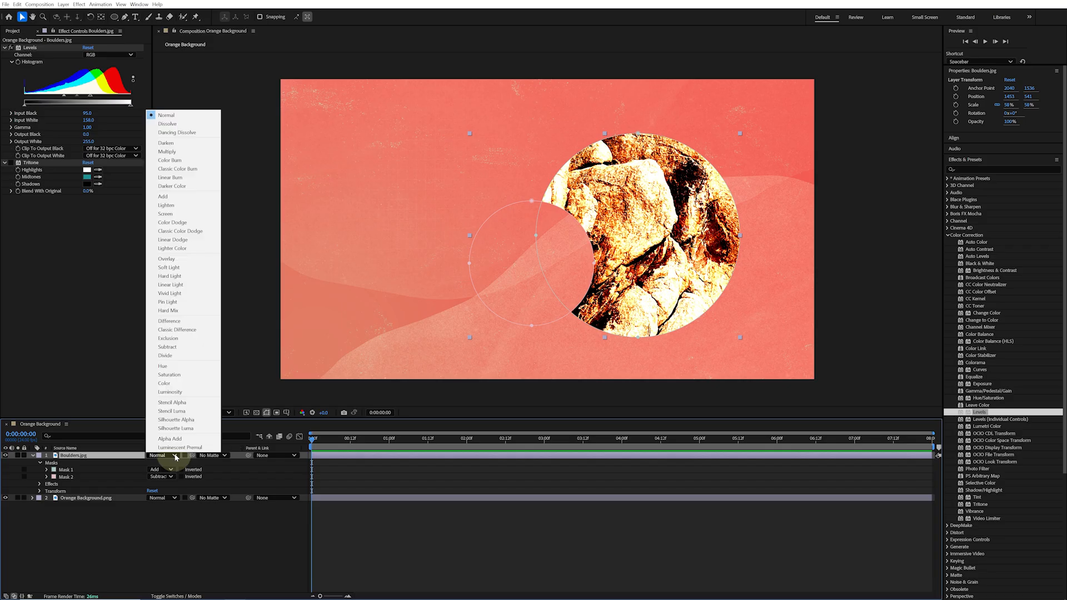
left_click(202, 153)
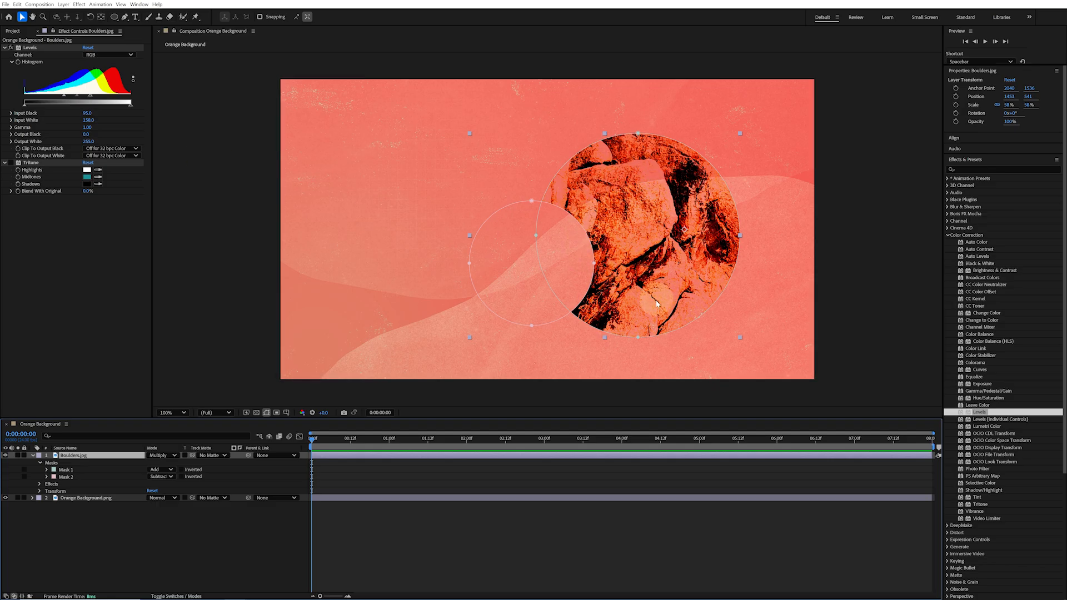
Adjust the Levels Input White slider on the histogram to 140
left_click(91, 98)
left_click_drag(91, 98, 131, 99)
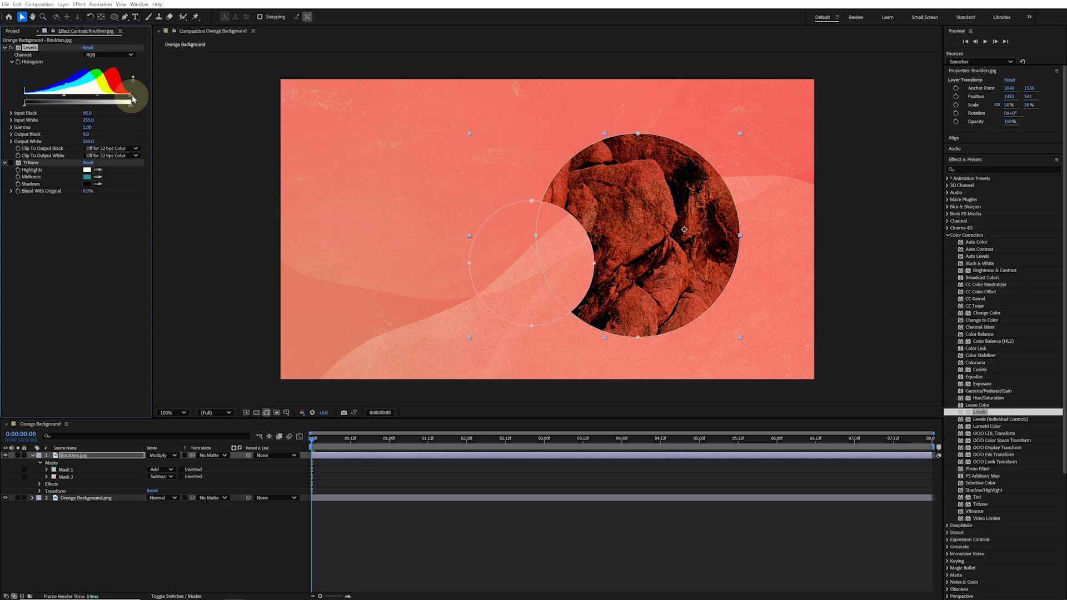
left_click_drag(133, 99, 92, 101)
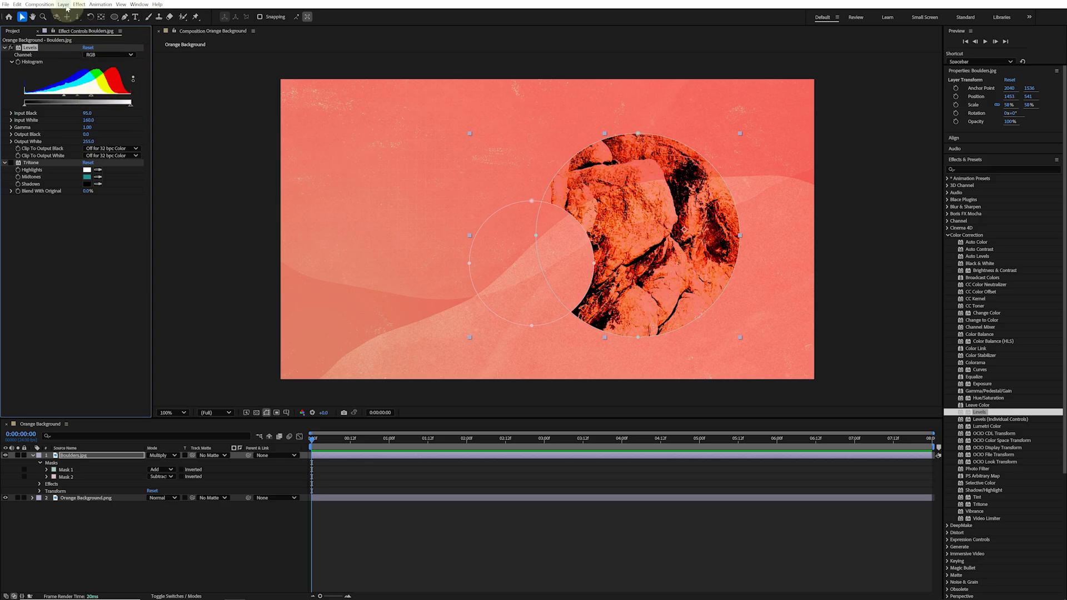
Create a new adjustment layer in the composition
left_click(64, 4)
mouse_move(72, 13)
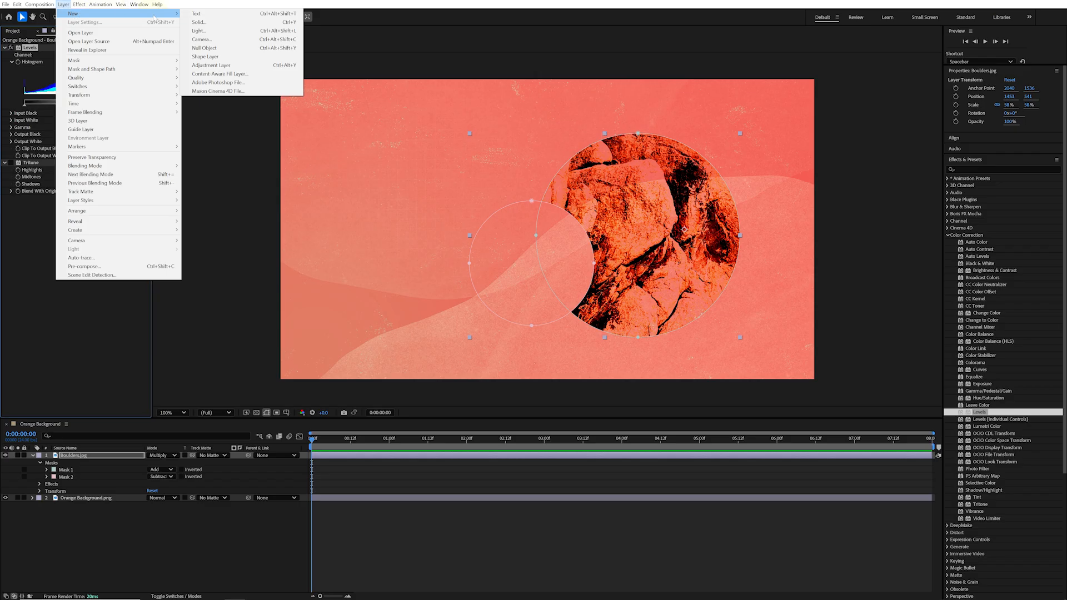
left_click(220, 65)
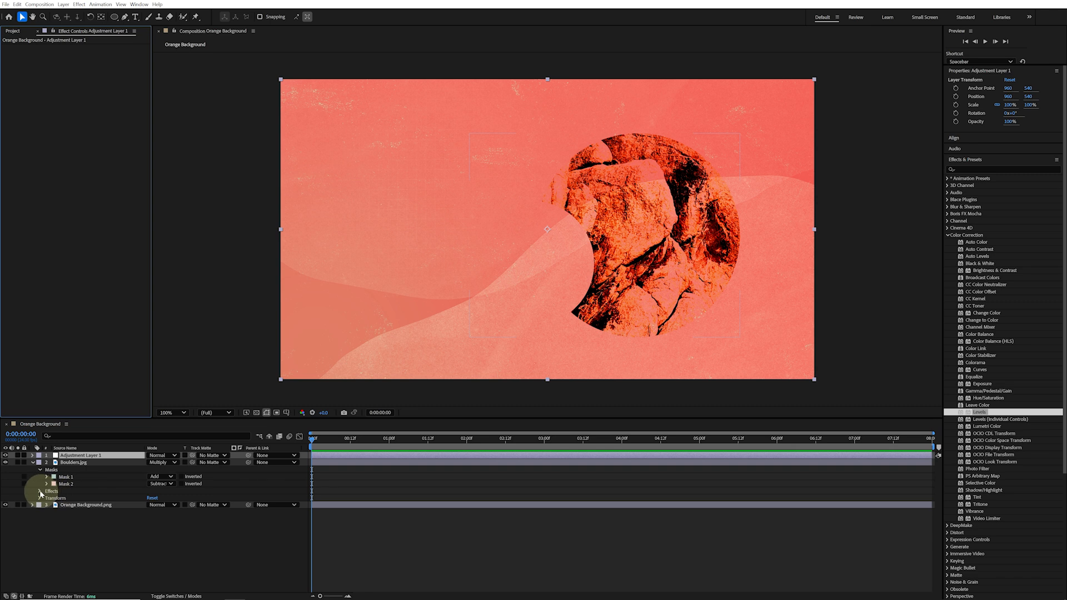
Copy the Tritone effect from the Boulders layer onto the adjustment layer
left_click(39, 493)
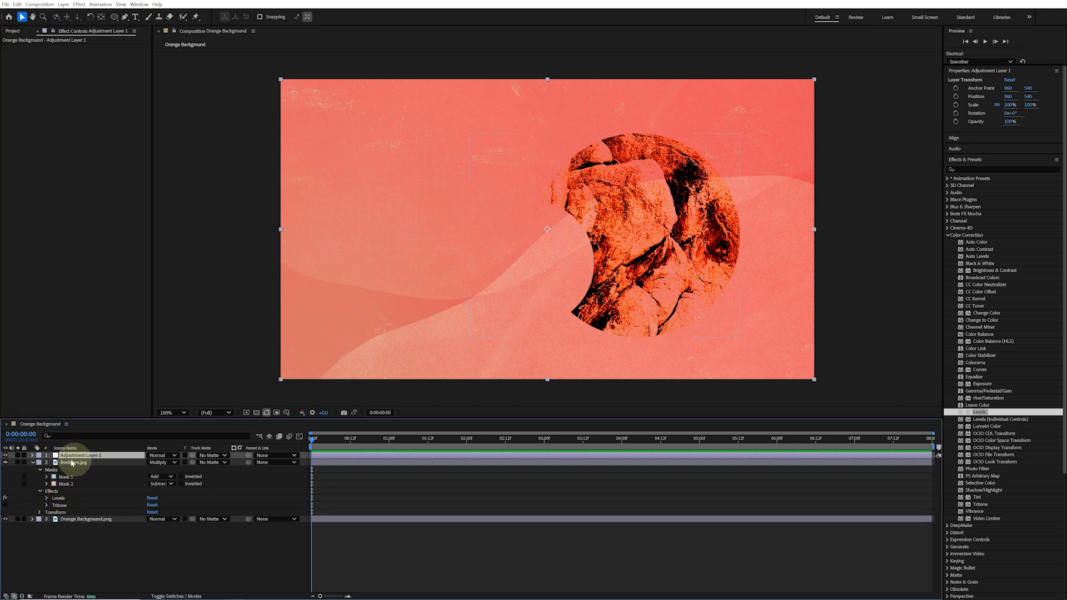
left_click(75, 507)
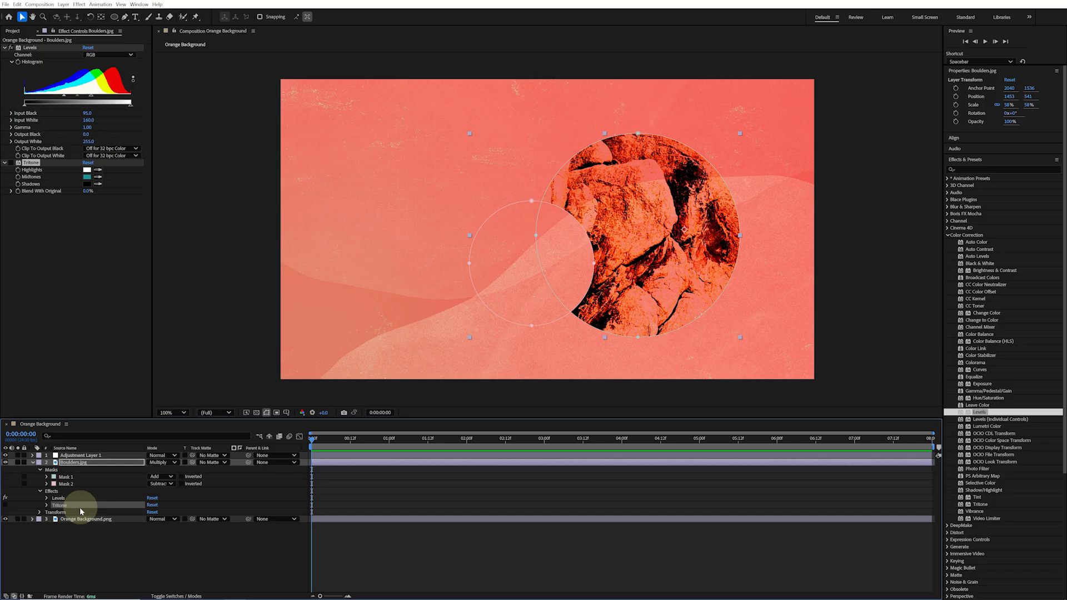
left_click(95, 455)
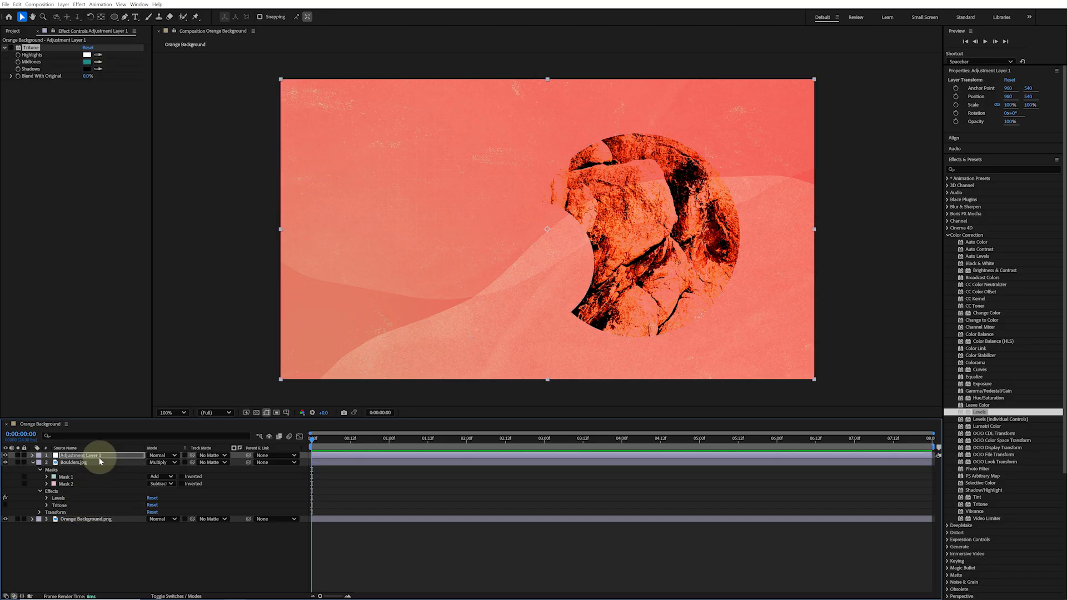
left_click(12, 50)
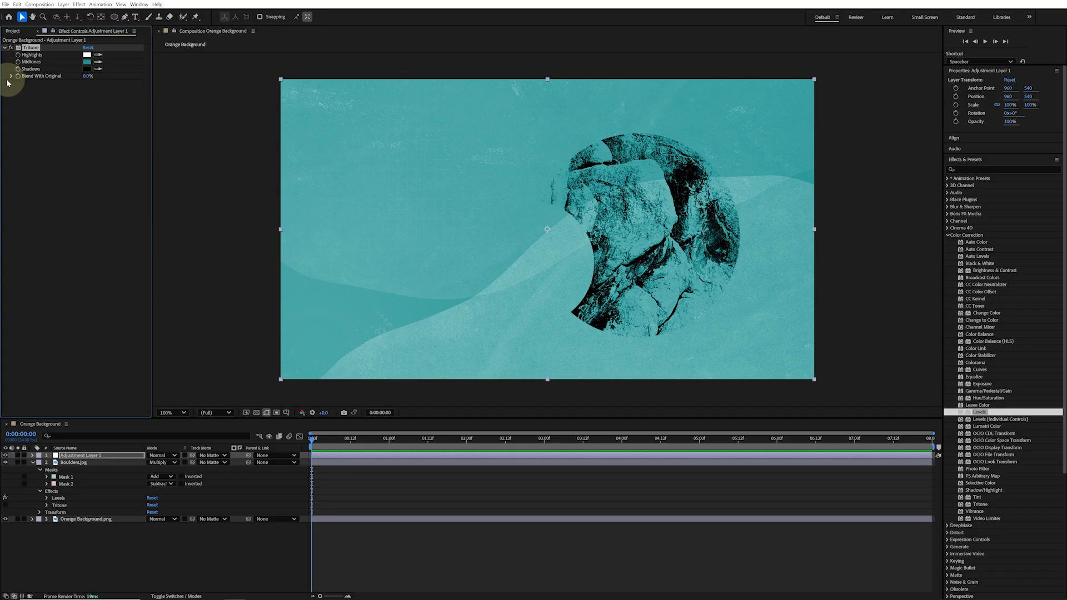
Draw an elliptical mask on the adjustment layer, then delete the adjustment layer
left_click_drag(310, 104, 460, 189)
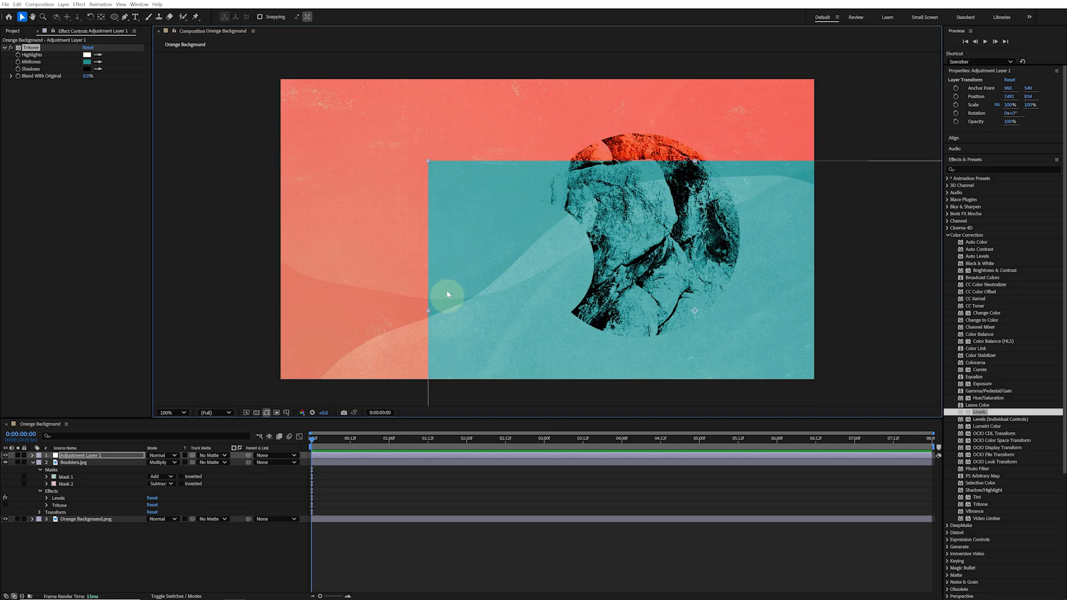
key("ctrl+z")
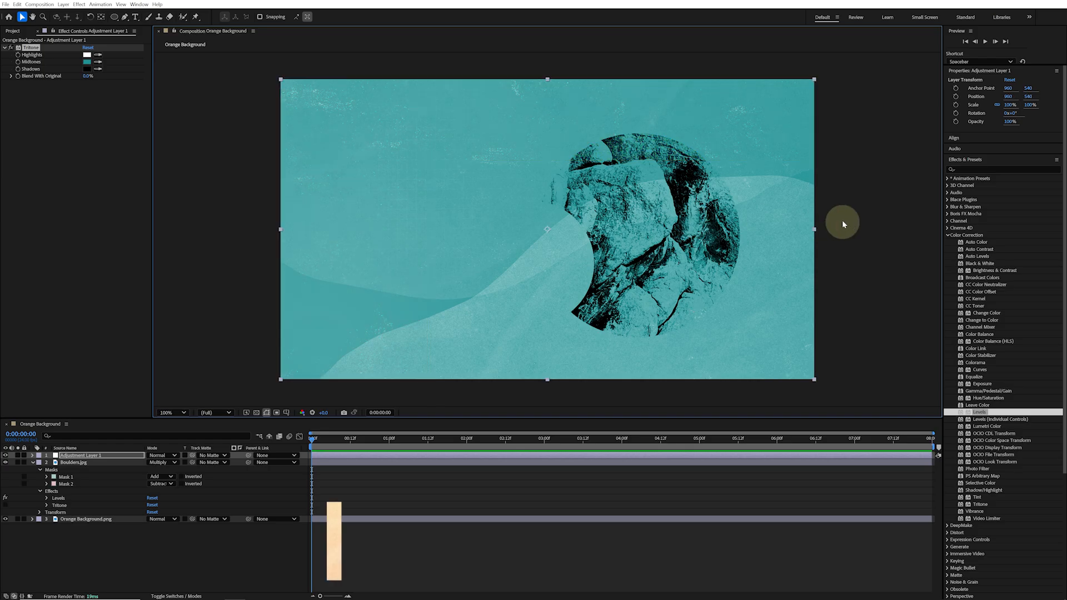
key("q")
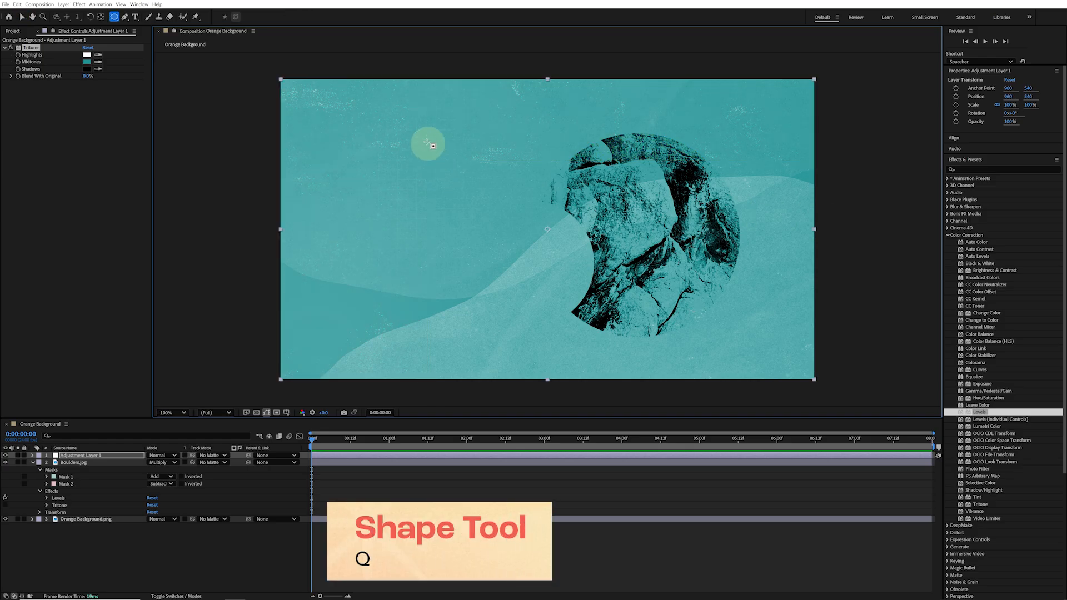
left_click_drag(398, 84, 752, 380)
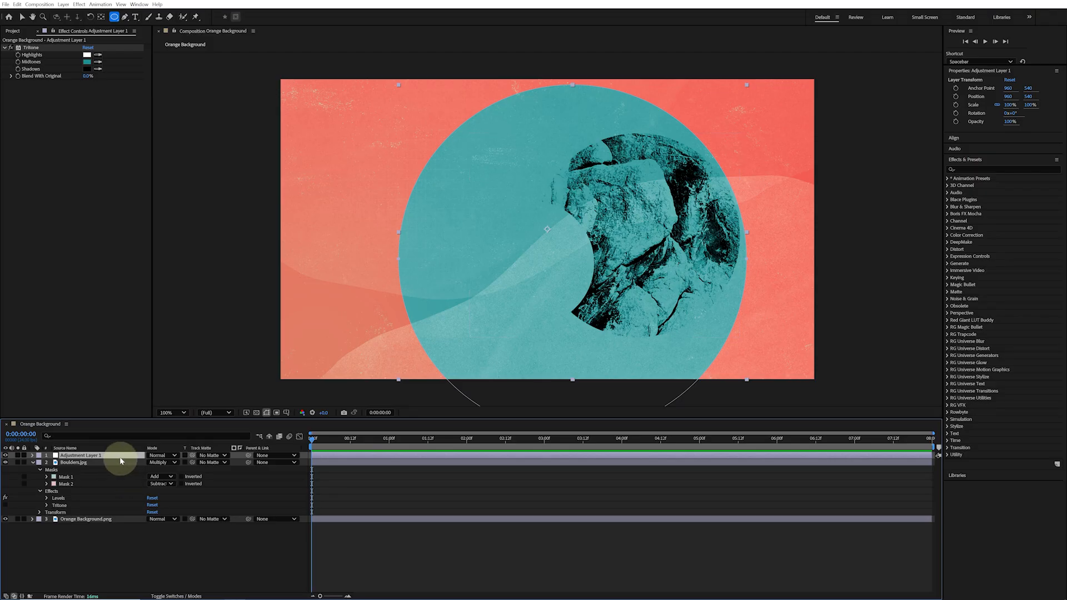
key("Delete")
Delete both masks from the Boulders layer
left_click(83, 469)
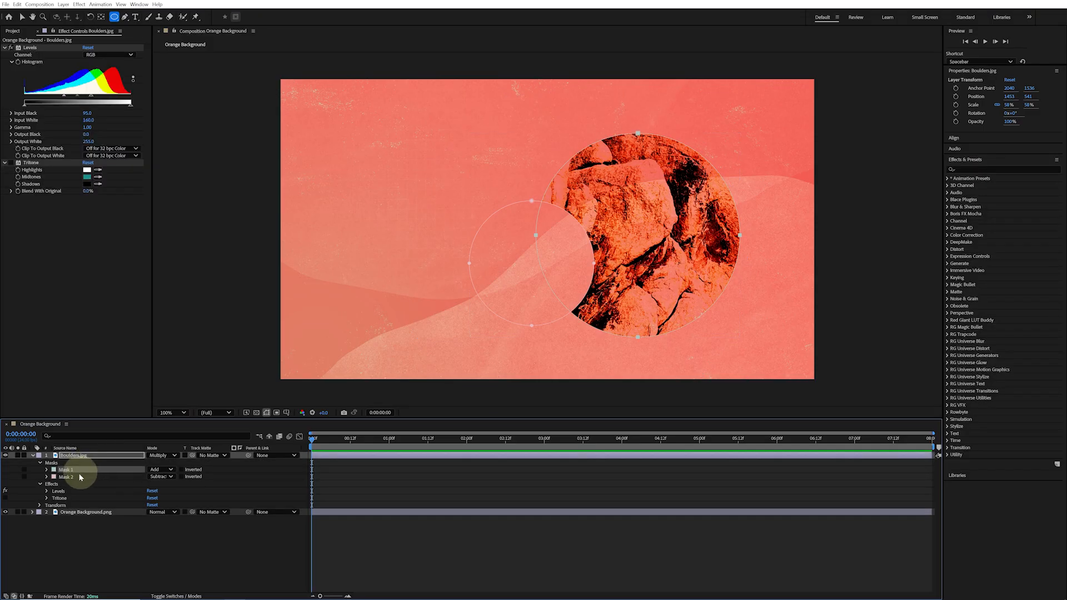
key("Delete")
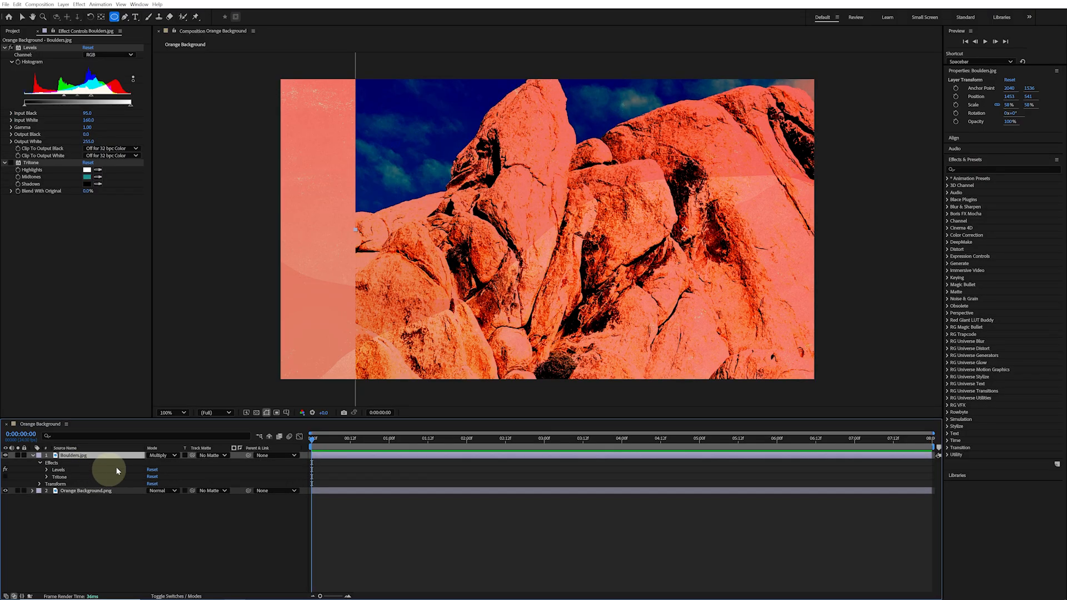
Set the Boulders layer's blending mode back to Normal and re-enable its Tritone effect
left_click(173, 456)
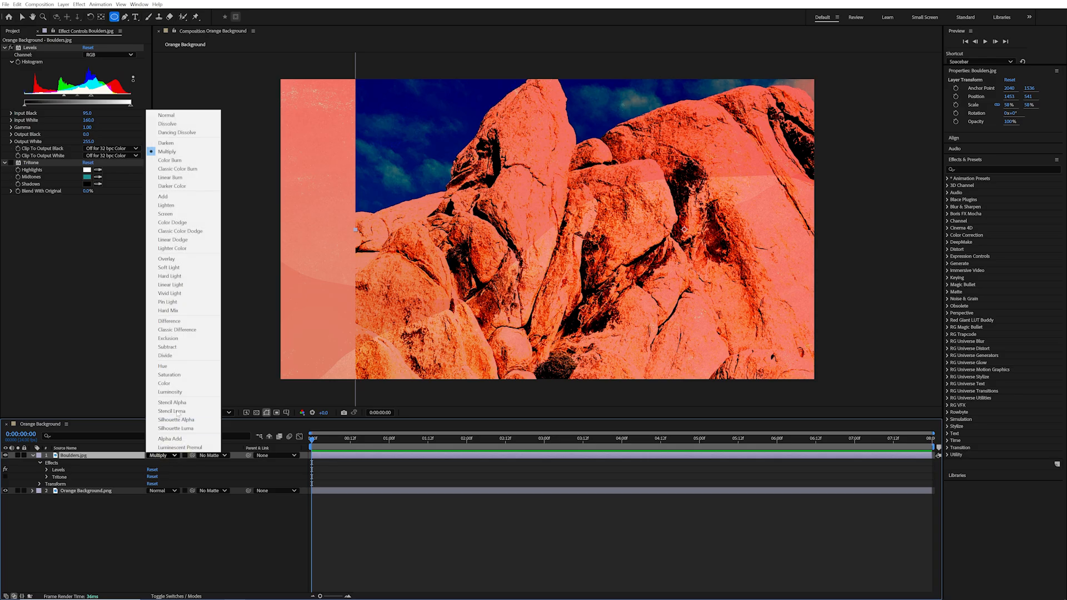
left_click(207, 114)
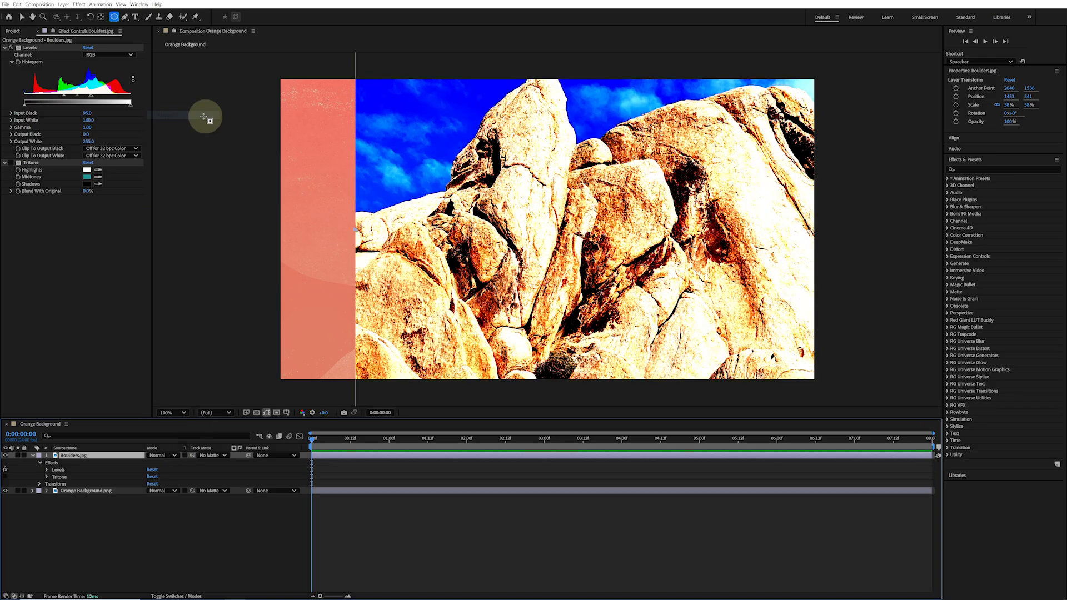
left_click(6, 477)
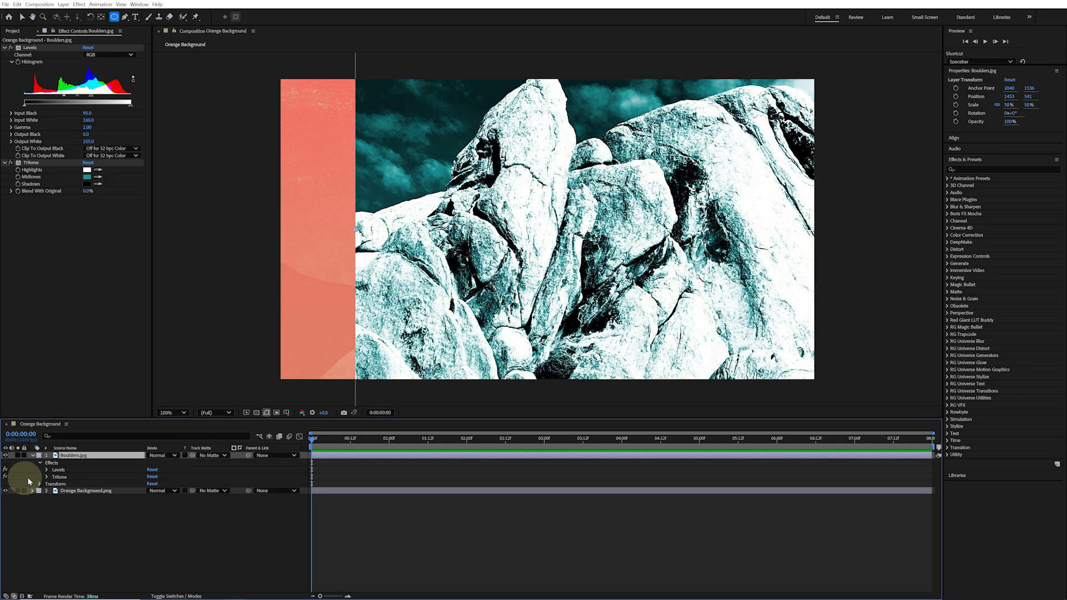
Draw a circular shape layer about 764 px across with the Ellipse tool over the boulders
left_click(99, 527)
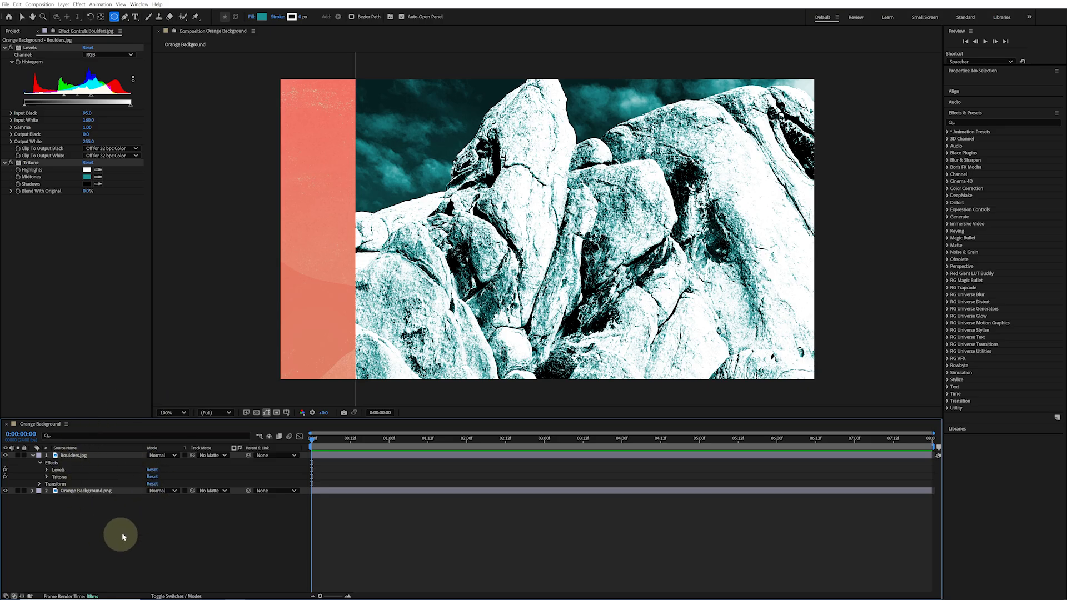
left_click_drag(393, 117, 605, 328)
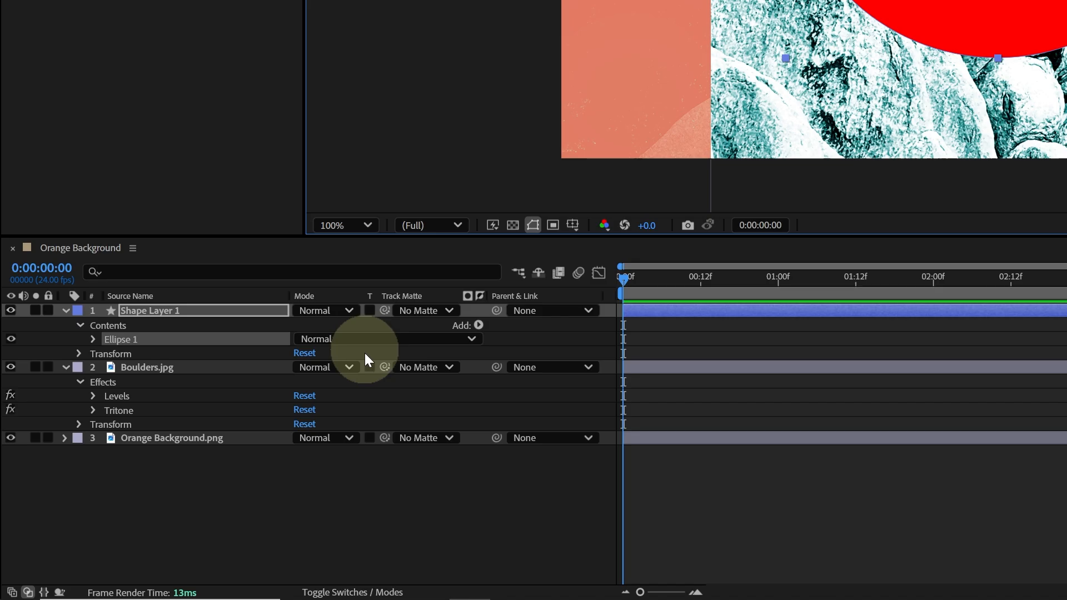
Set the Boulders layer's Track Matte to Shape Layer 1
left_click(189, 368)
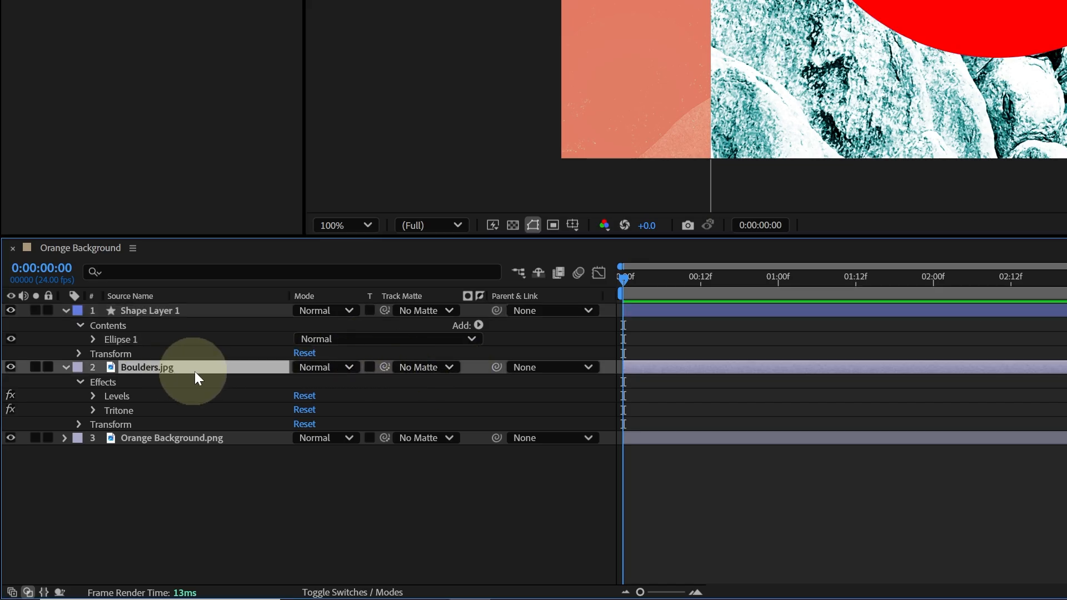
left_click(439, 367)
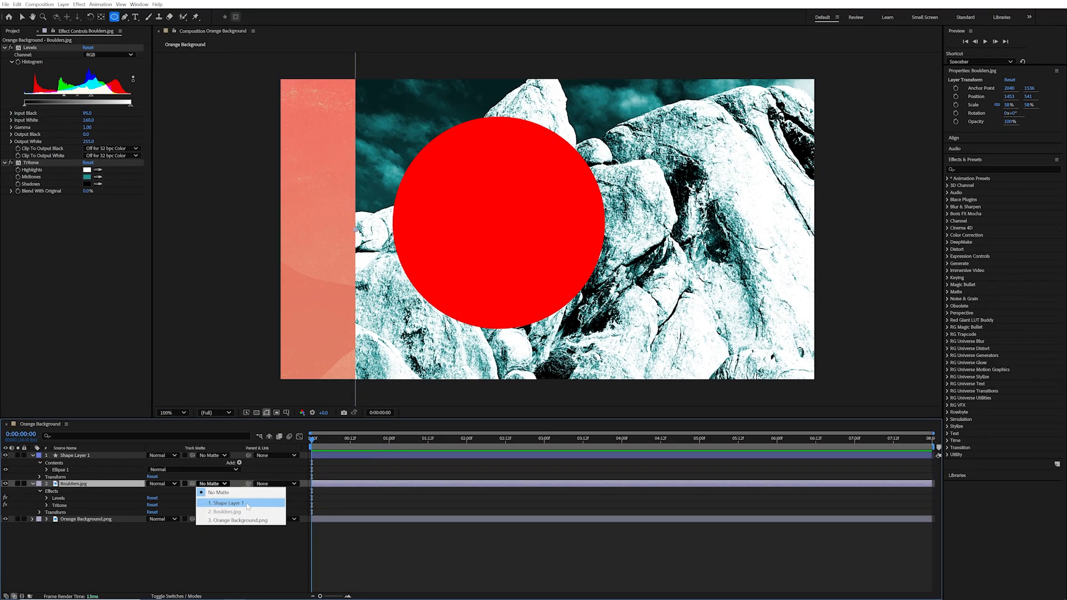
left_click(492, 406)
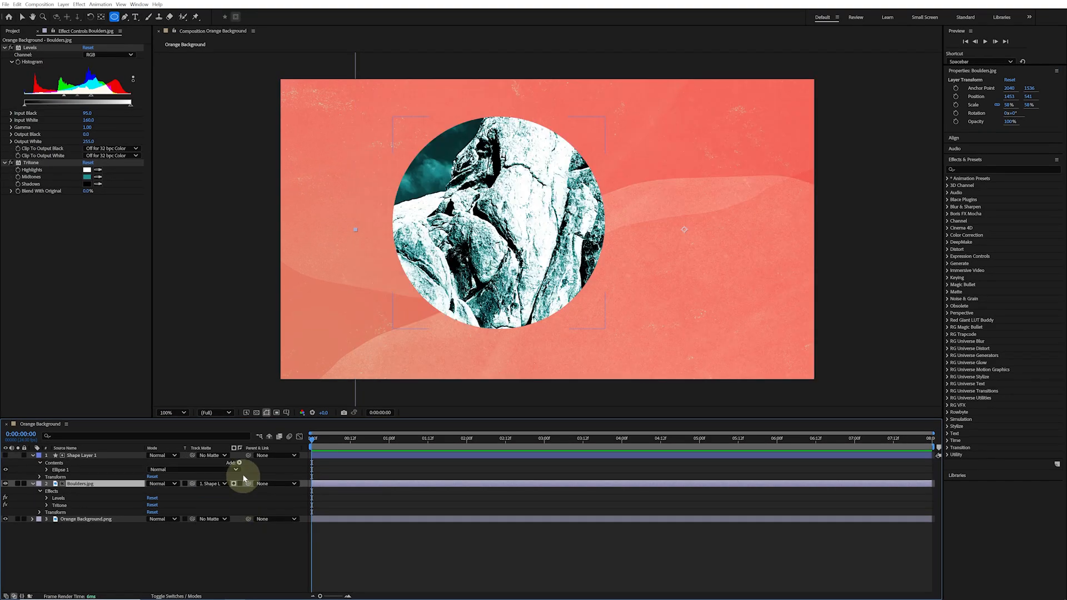
Select Shape Layer 1 and nudge the circle slightly up and to the right
left_click(121, 456)
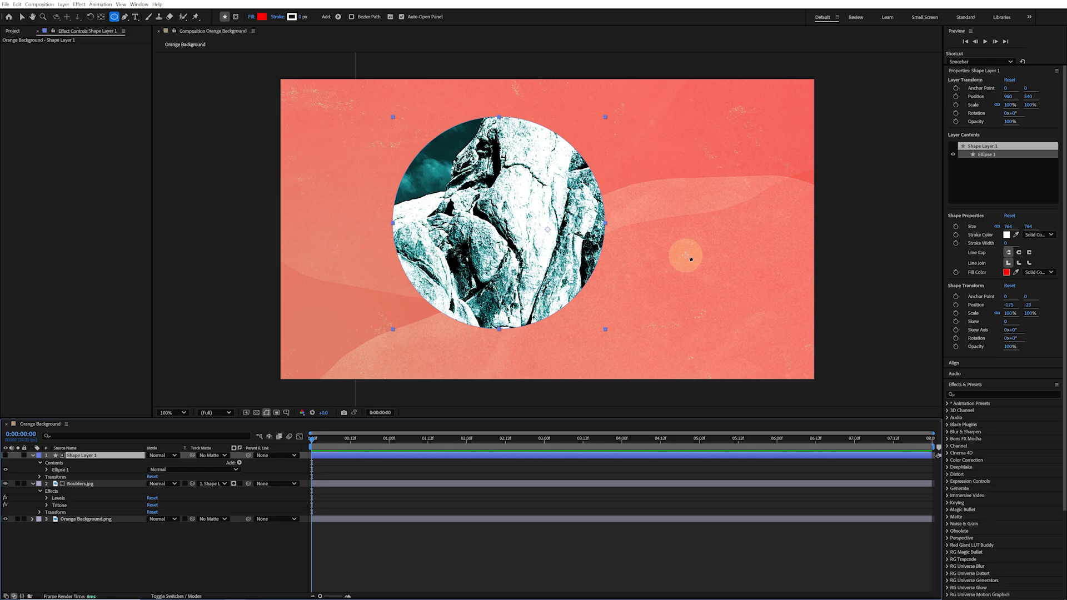
key("v")
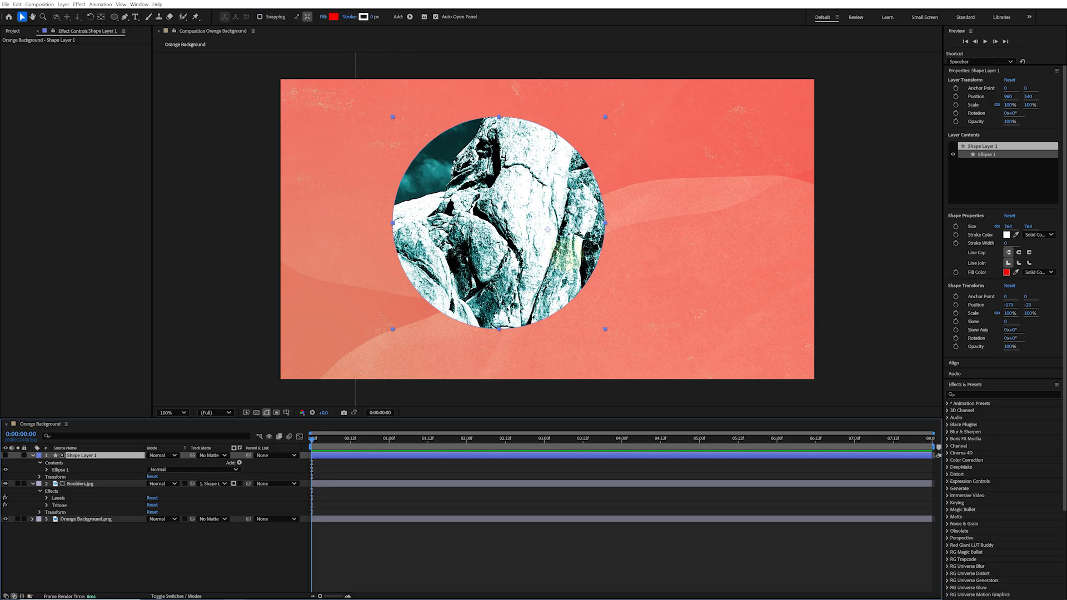
left_click_drag(562, 255, 580, 242)
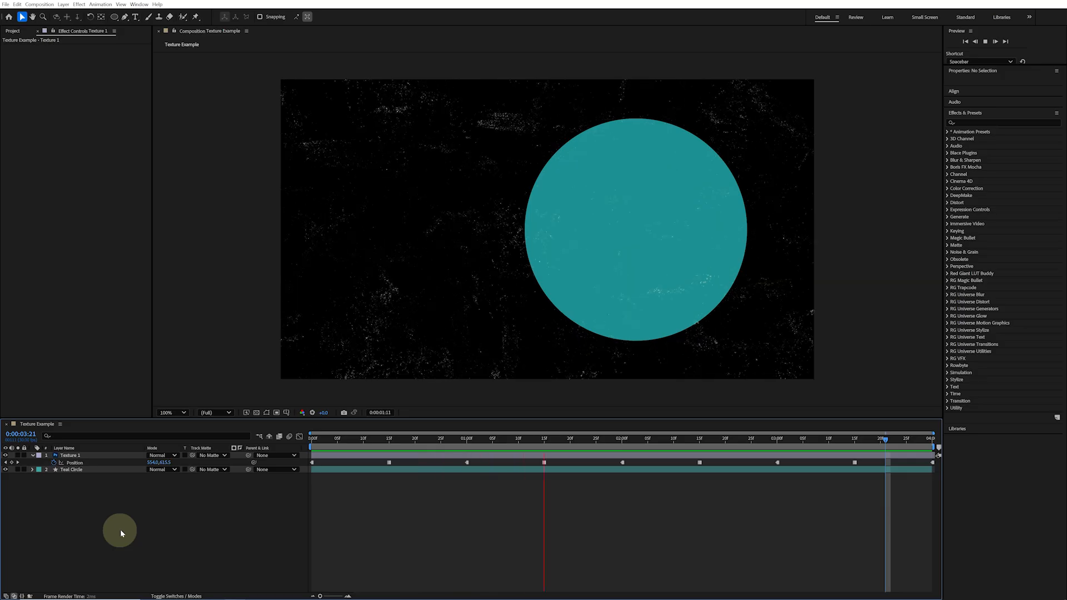
In the Texture Example composition, set Texture 1's track matte to Teal Circle and show the Teal Circle layer while previewing
key("space")
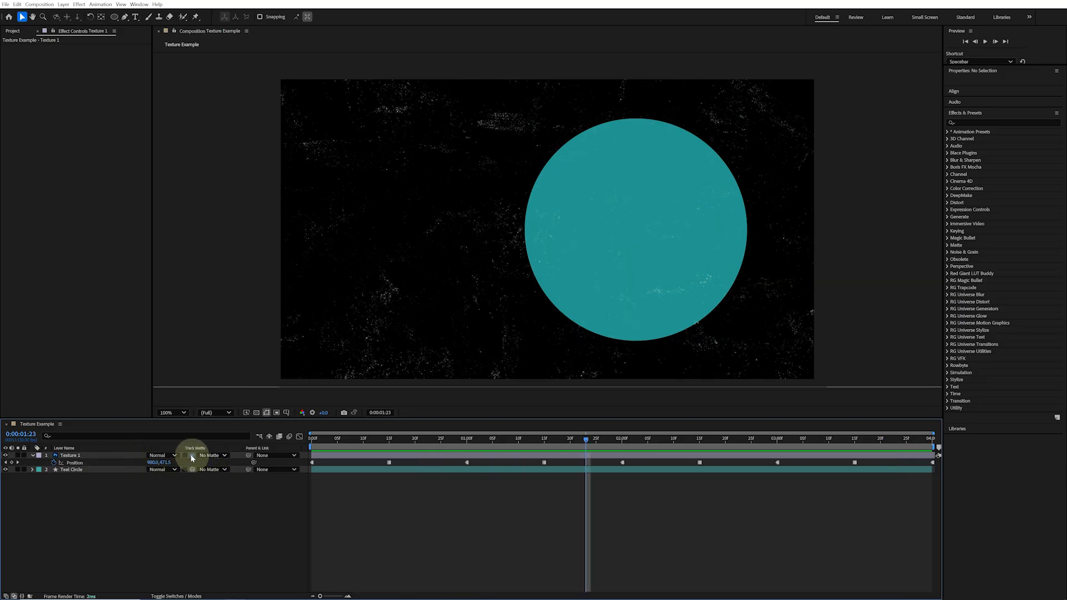
left_click_drag(103, 471, 102, 469)
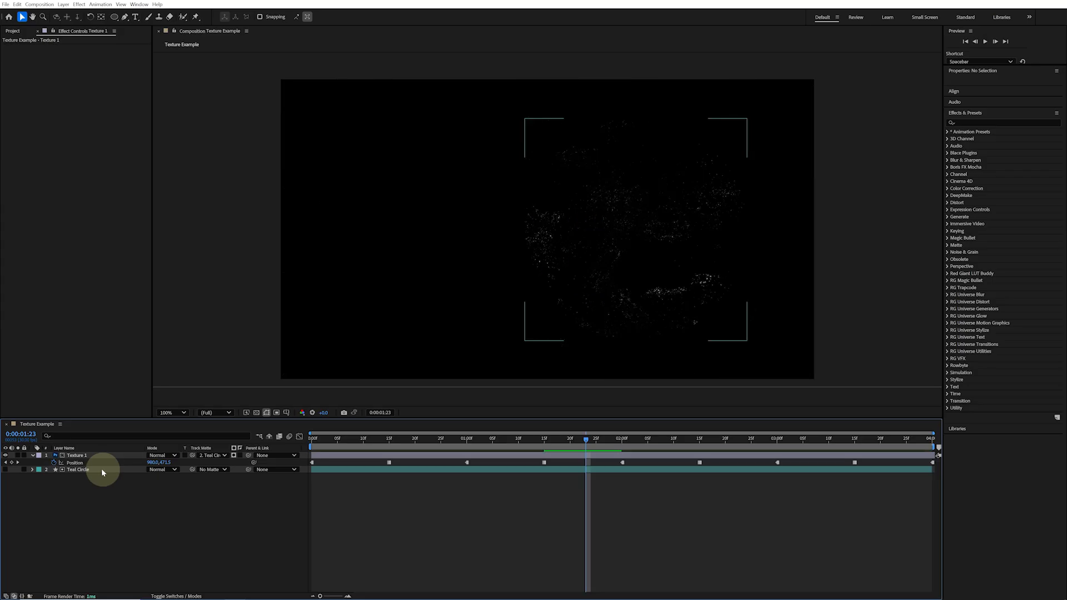
left_click(5, 470)
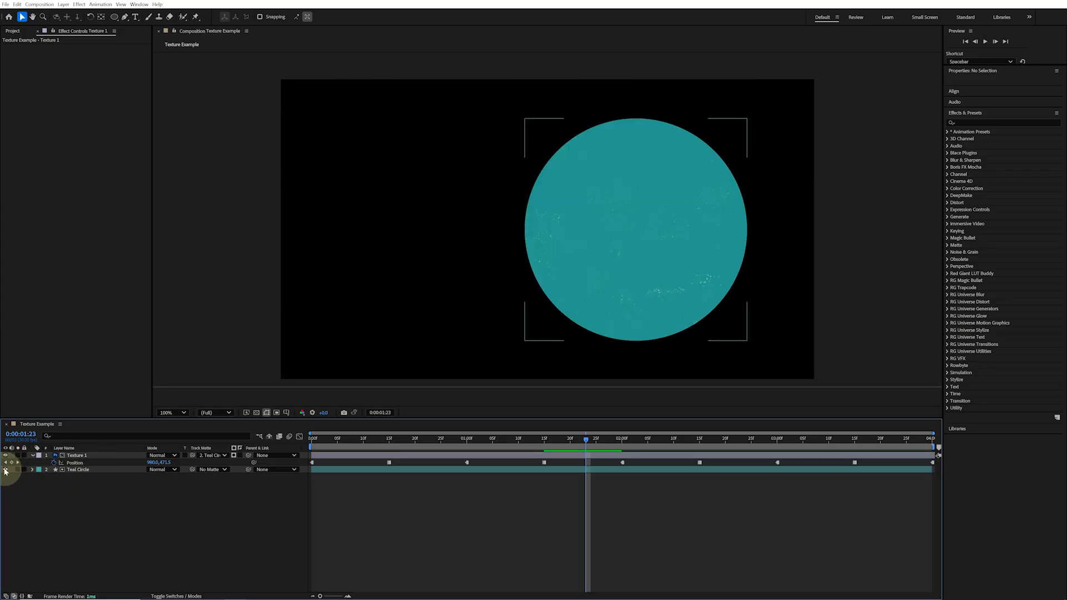
key("space")
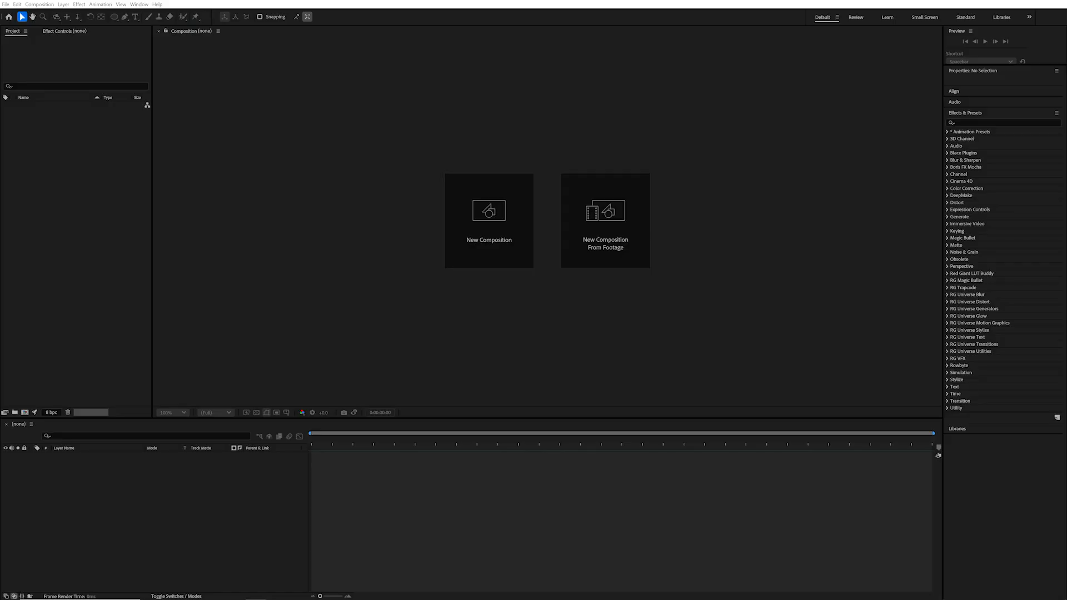
Import World Map.png from the Assets folder into the project
left_click_drag(1066, 111, 819, 71)
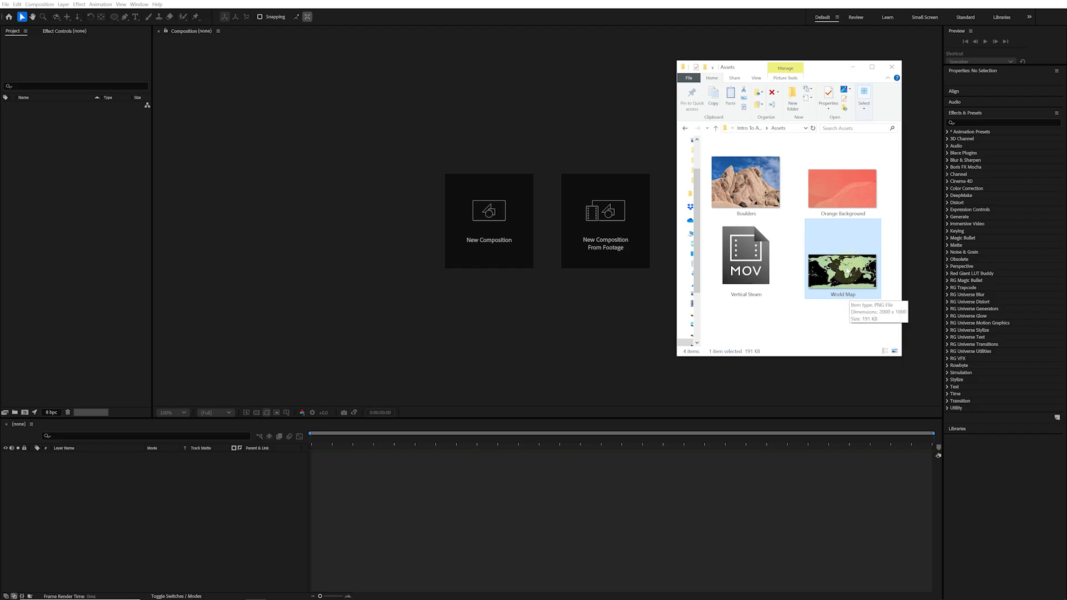
left_click_drag(851, 272, 65, 209)
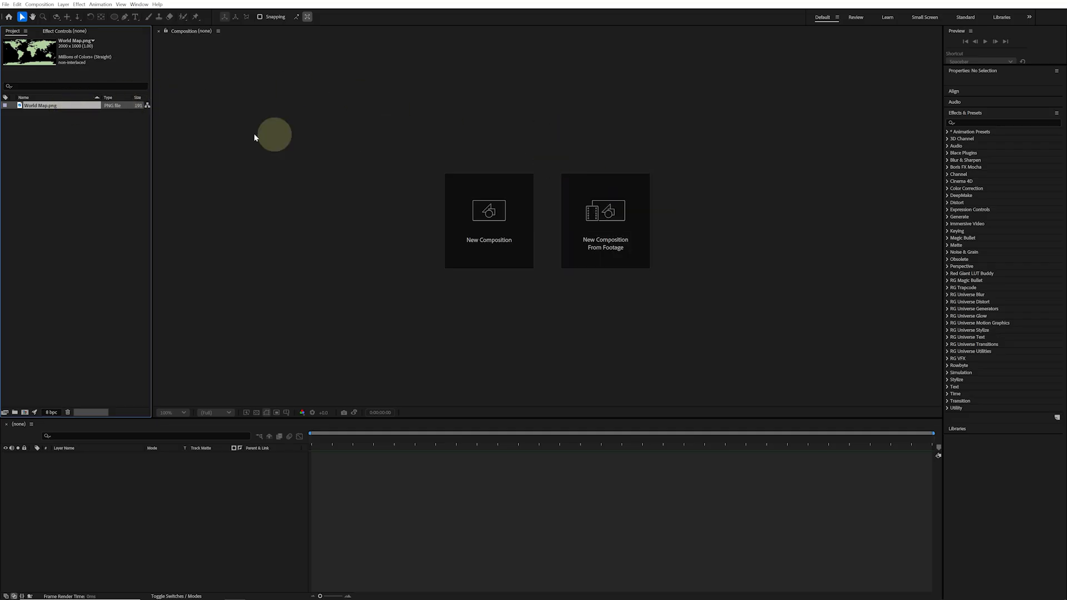
Create a new composition from the World Map.png footage
right_click(70, 106)
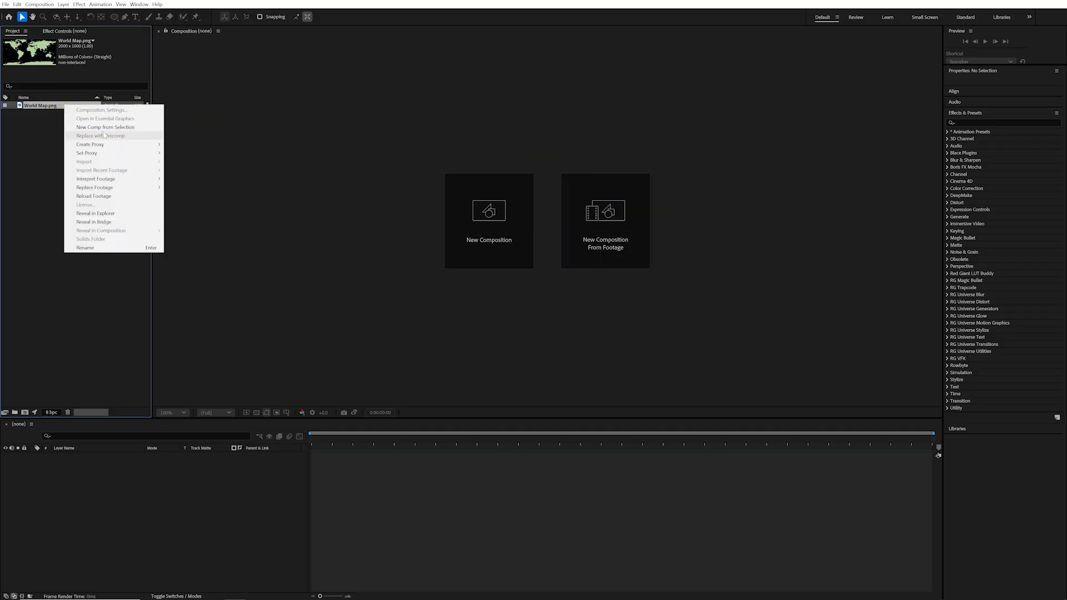
left_click(141, 129)
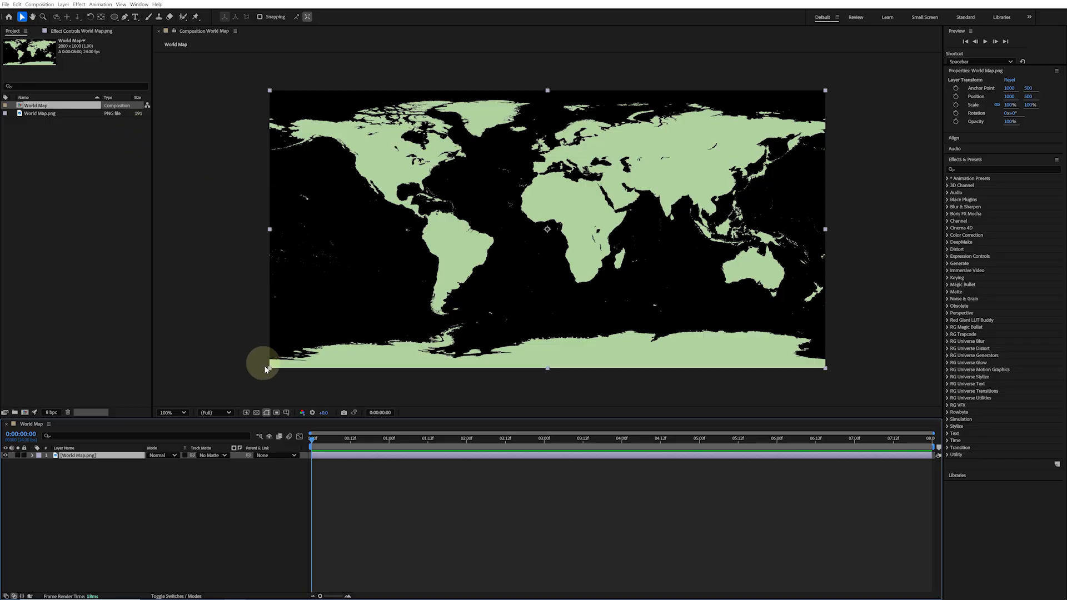
Toggle the transparency grid to check the map's transparent areas
left_click(257, 412)
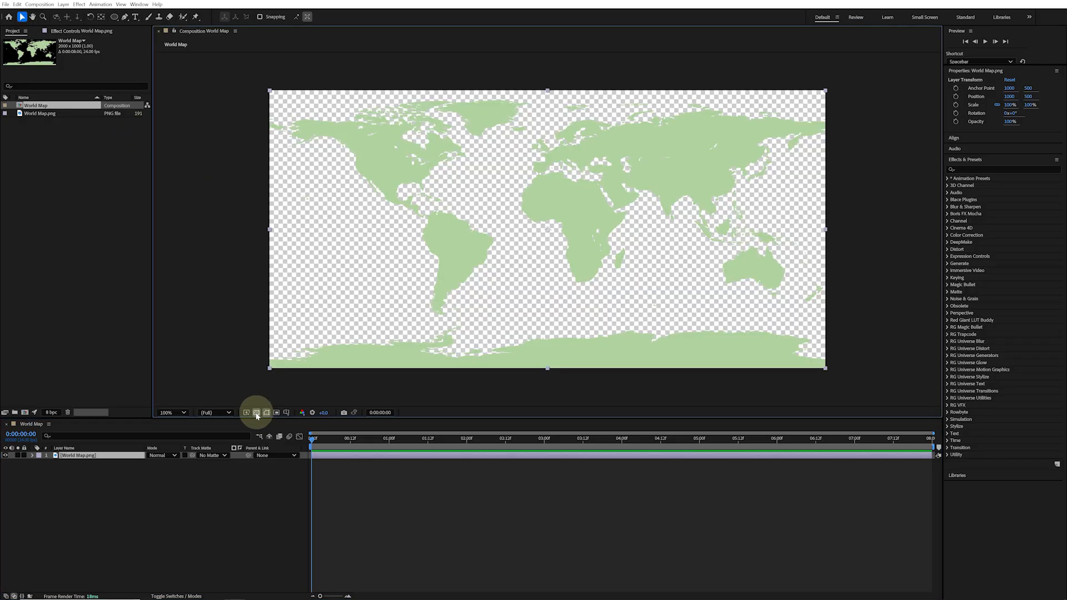
left_click(257, 413)
left_click(256, 413)
left_click(256, 413)
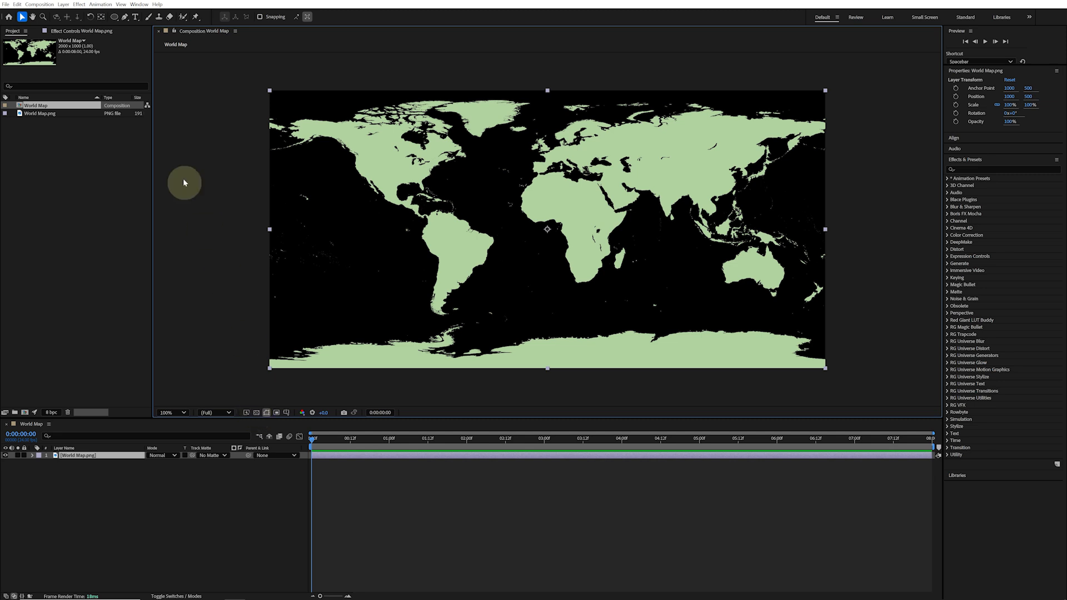
Add a comp-sized solid layer coloured dark blue #212D5F
left_click(64, 4)
mouse_move(84, 13)
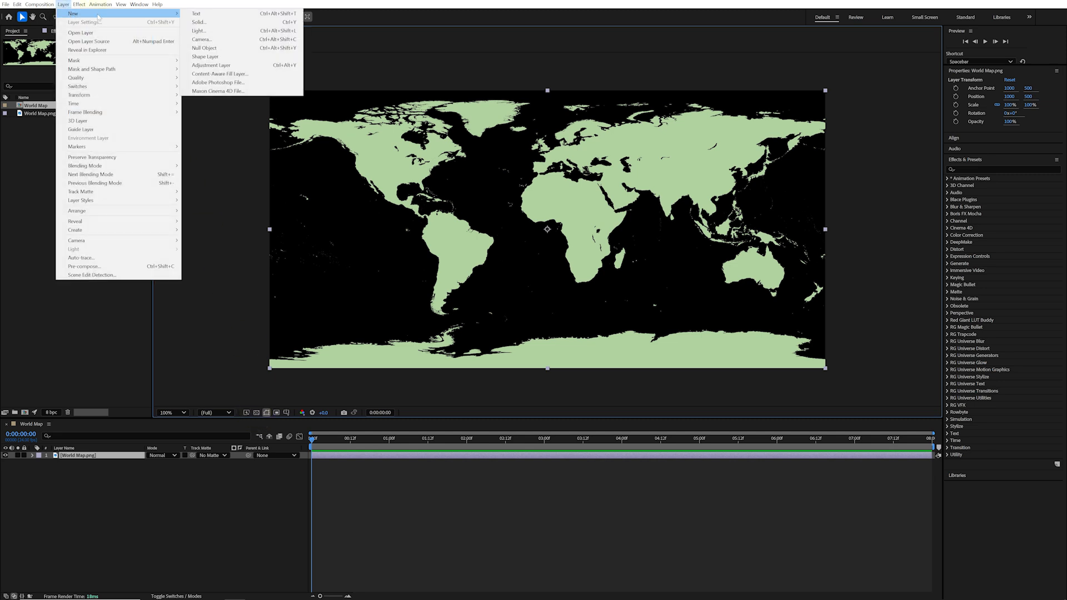
left_click(223, 22)
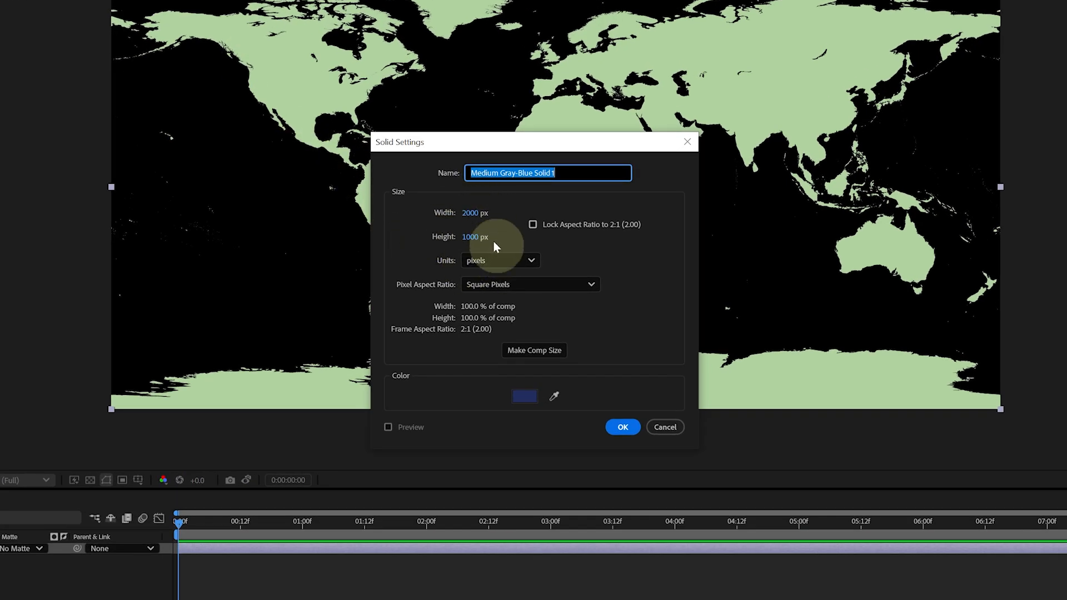
left_click(528, 397)
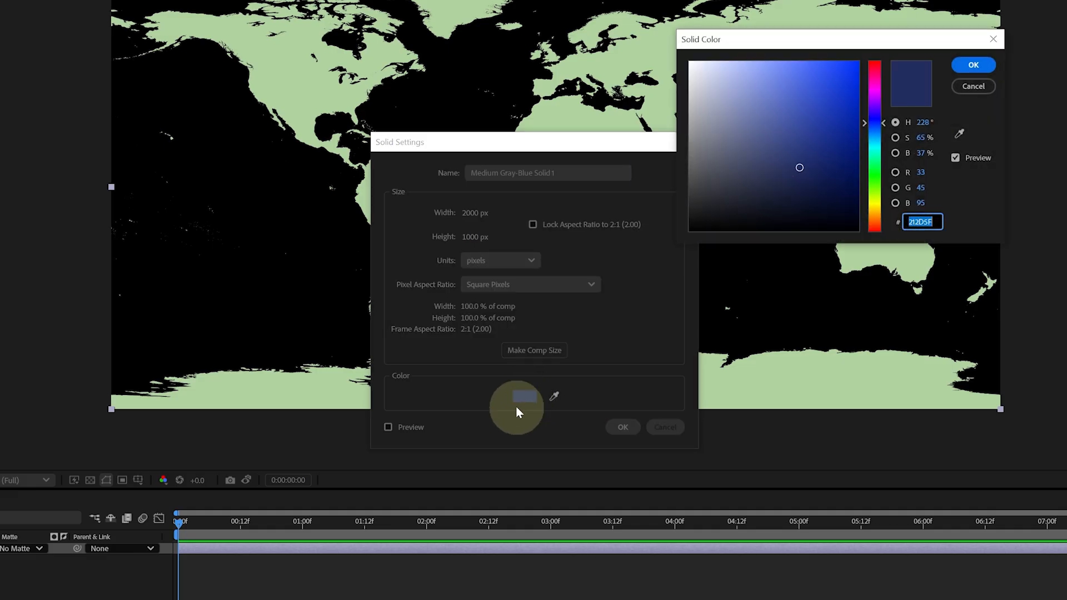
left_click(973, 65)
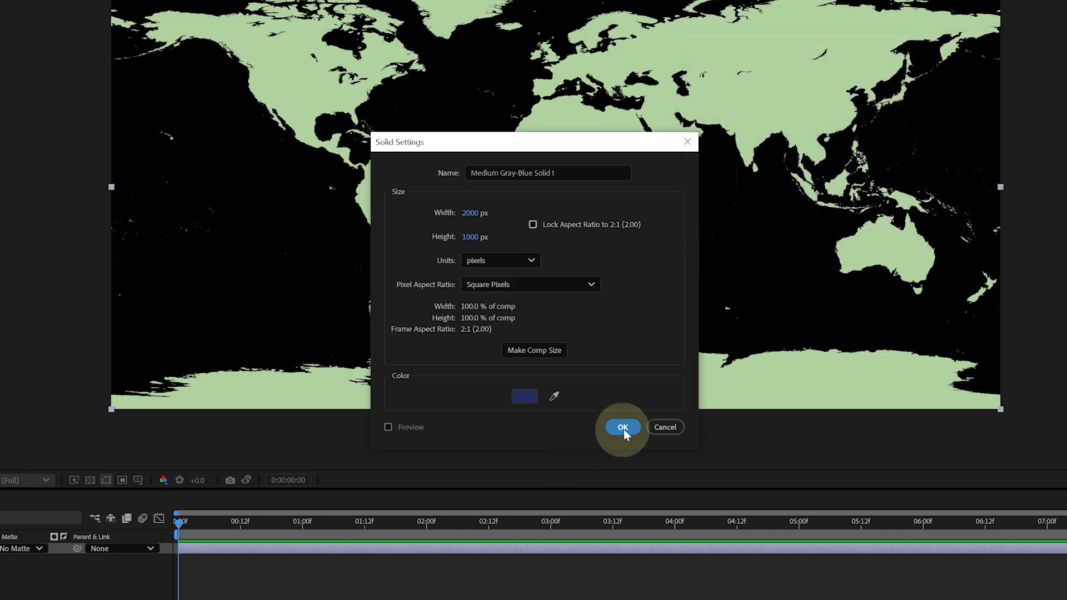
left_click(623, 428)
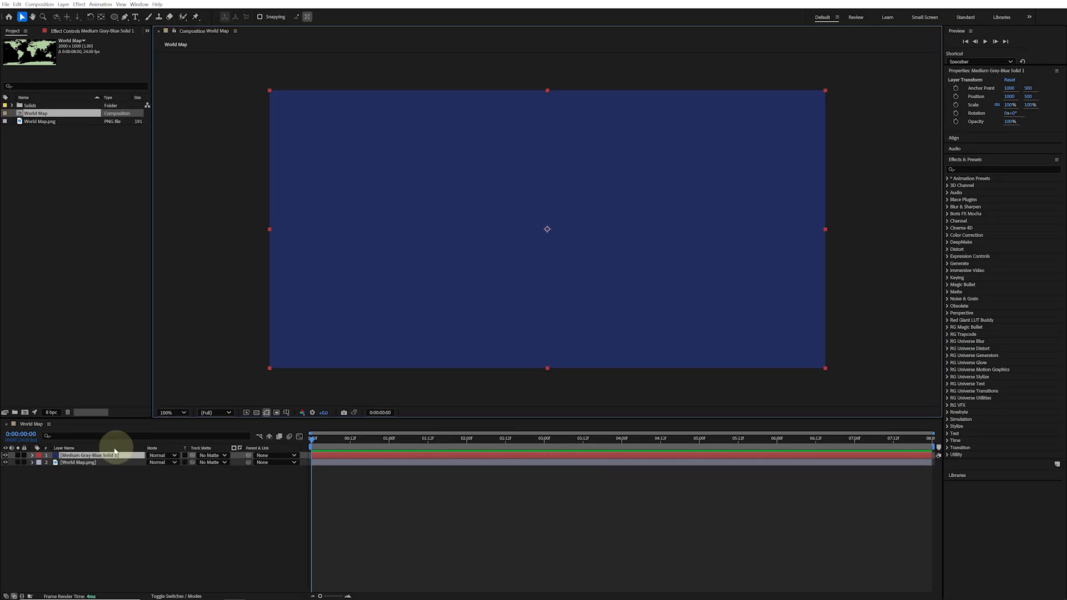
Move the blue solid beneath the World Map.png layer and select both layers
left_click_drag(107, 457, 105, 469)
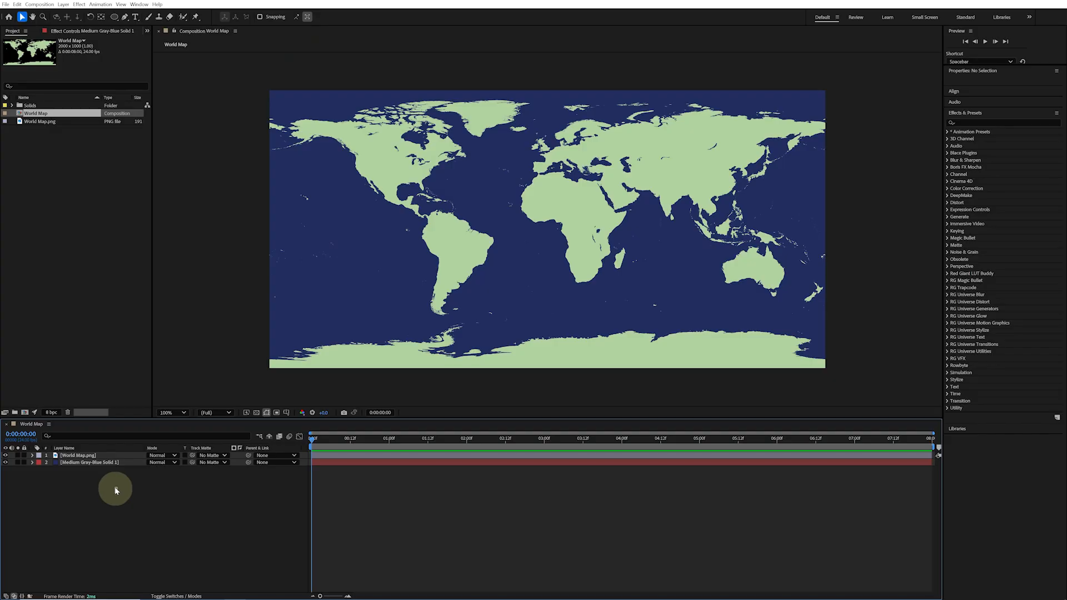
left_click(95, 463)
left_click(91, 455, "shift")
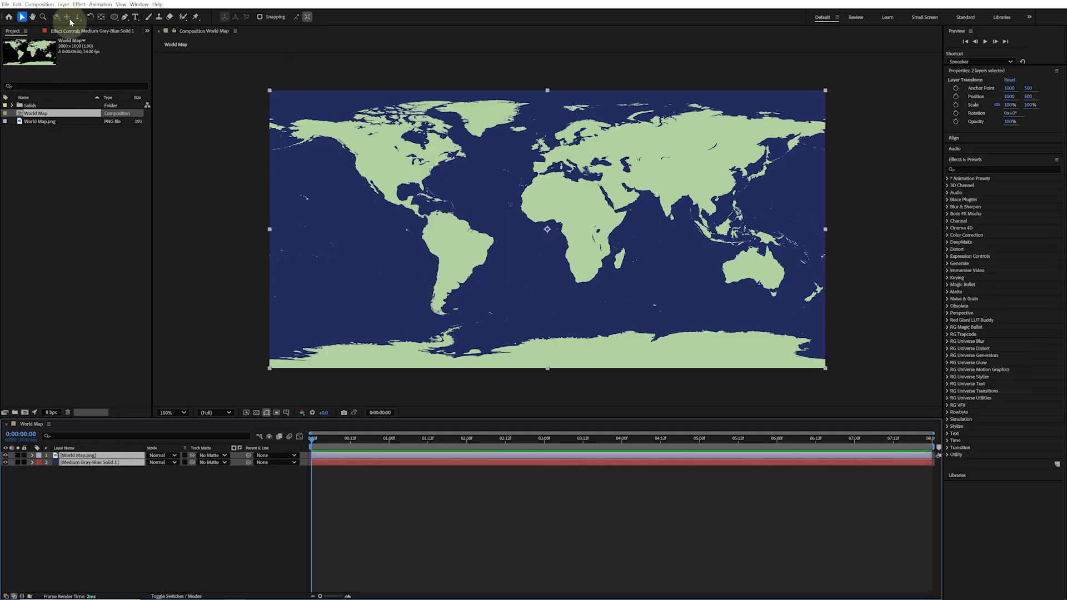
Pre-compose both layers into a new composition named Map PreComp
left_click(64, 4)
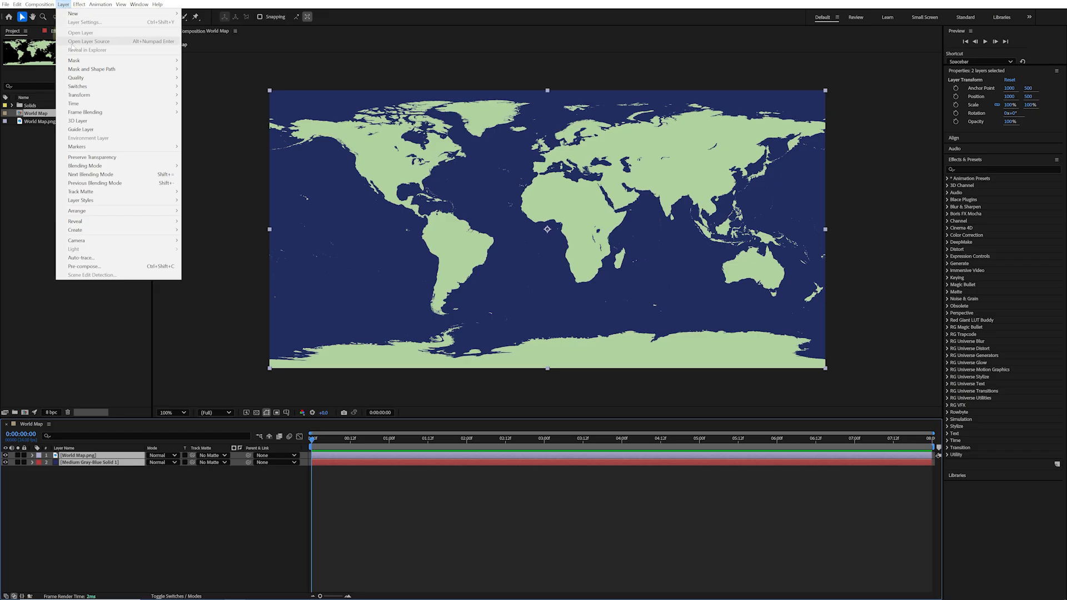
left_click(124, 267)
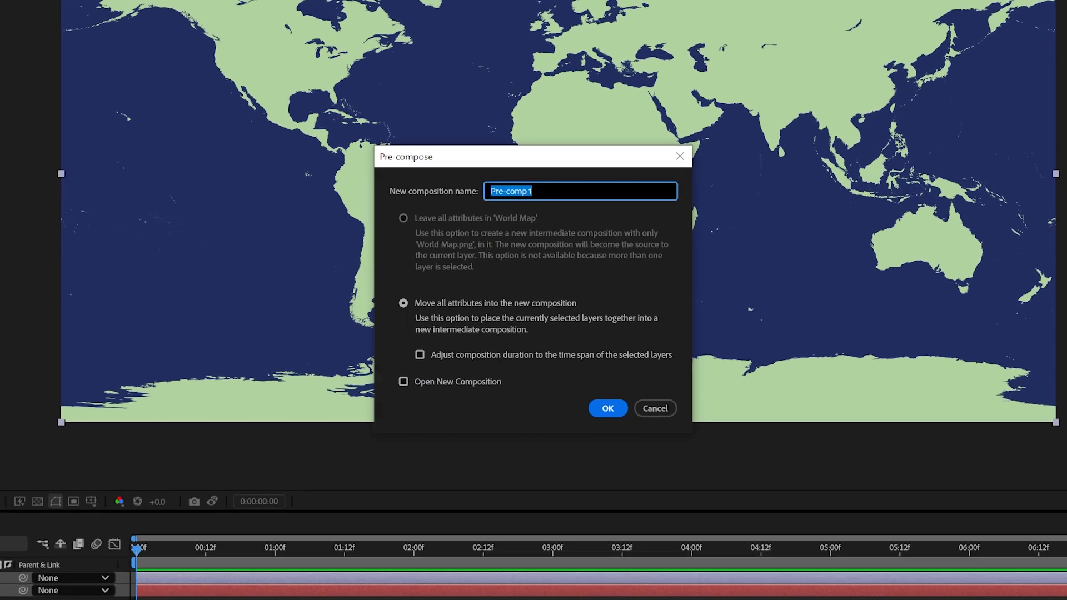
type("Map")
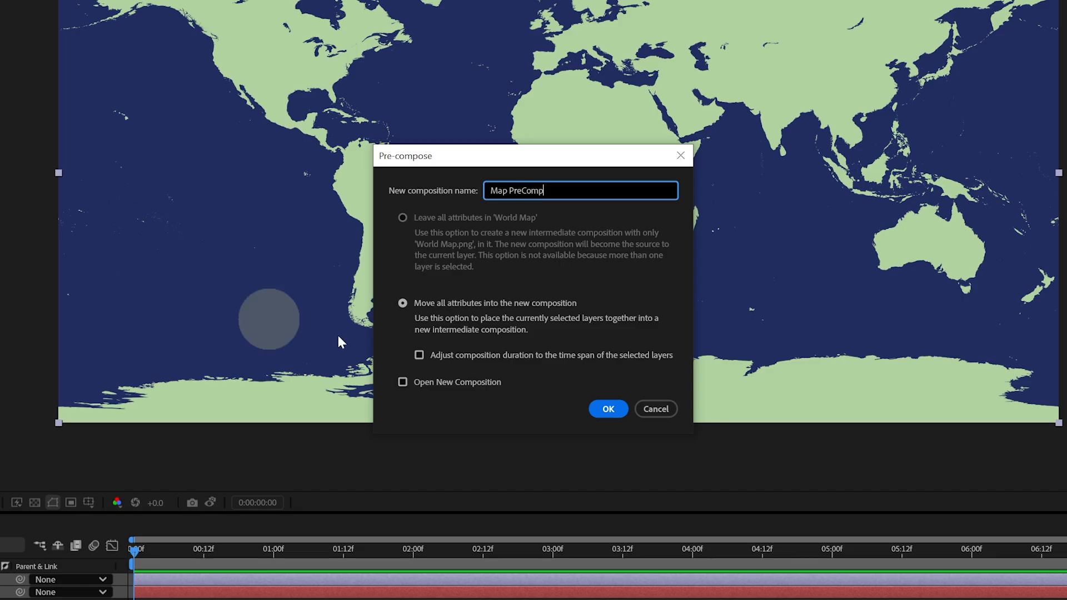
left_click(610, 410)
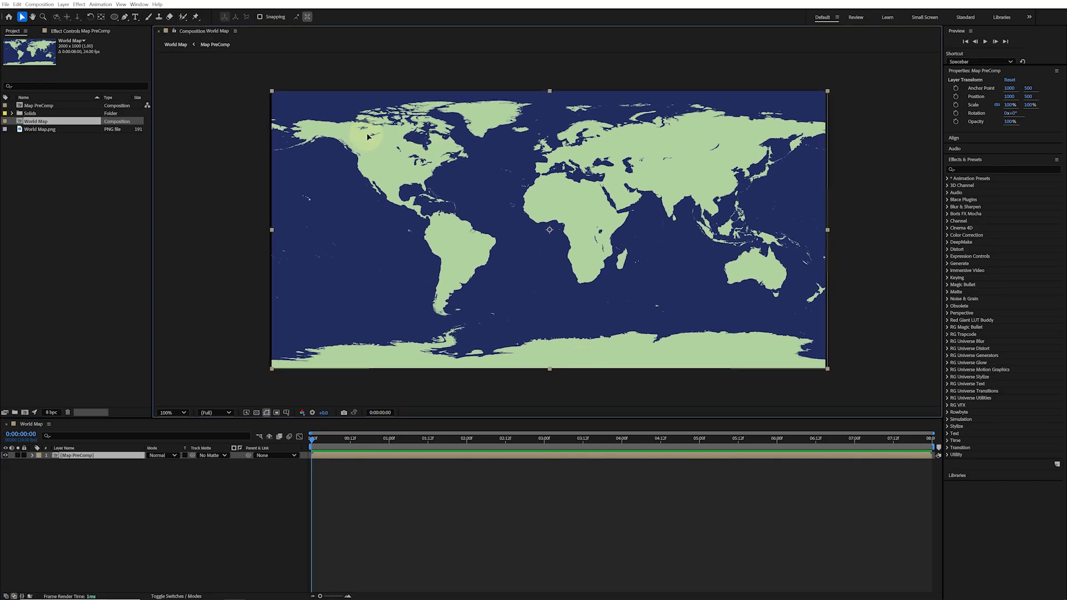
Undo an accidental move of the Map PreComp layer in the viewer
left_click_drag(368, 136, 354, 177)
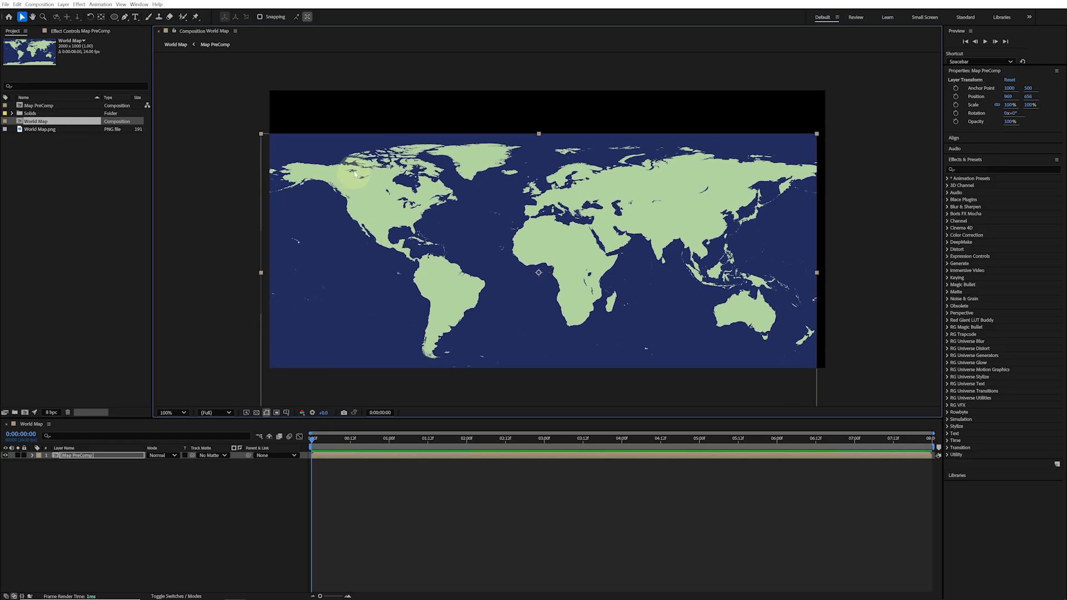
key("ctrl+z")
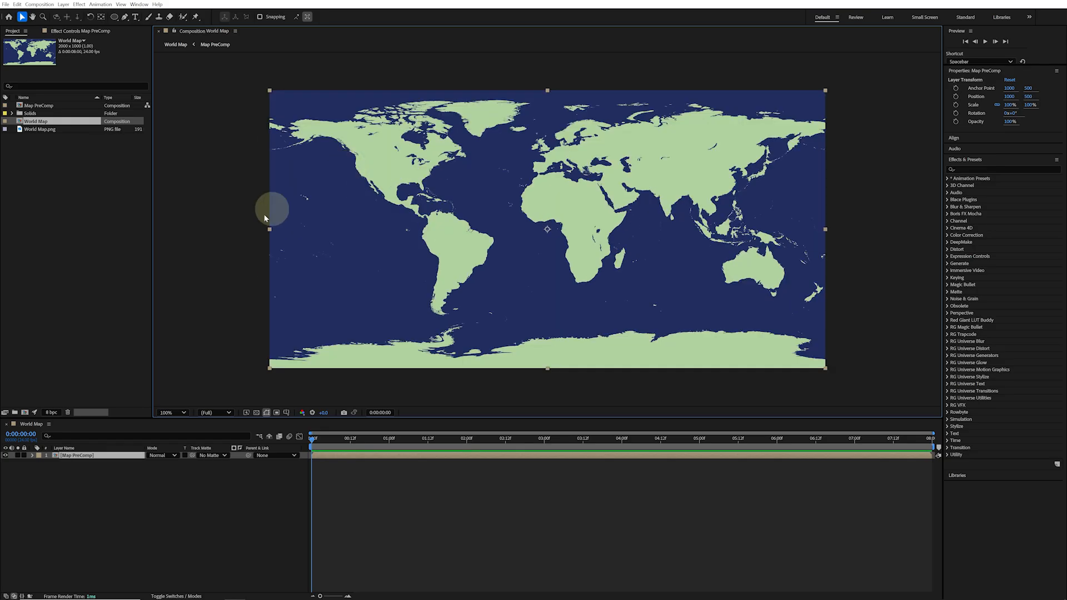
Open Map PreComp to inspect its layers and return to the World Map composition
double_click(98, 456)
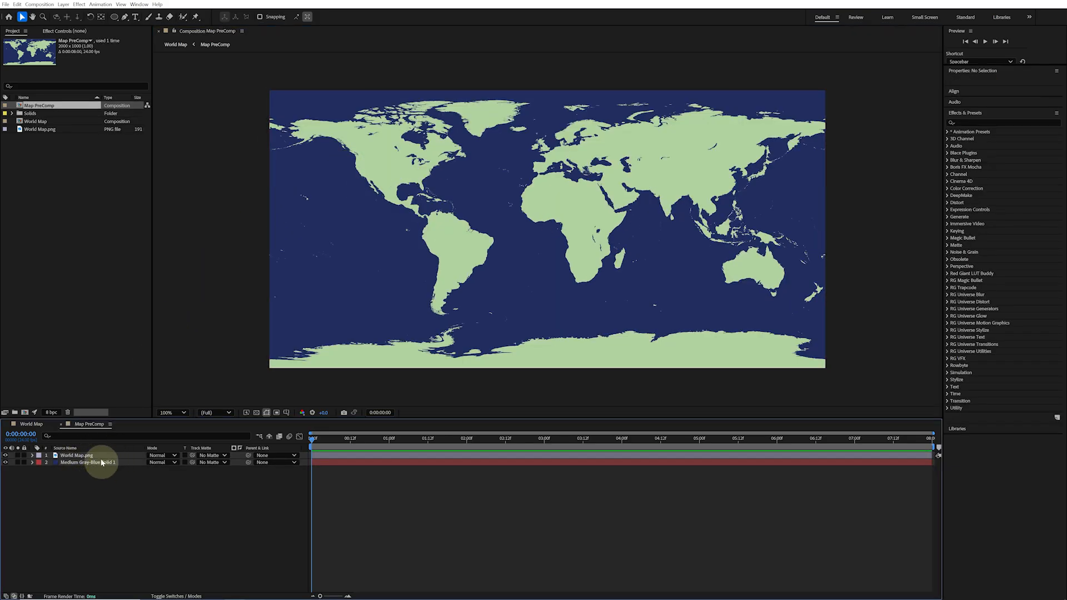
left_click(61, 424)
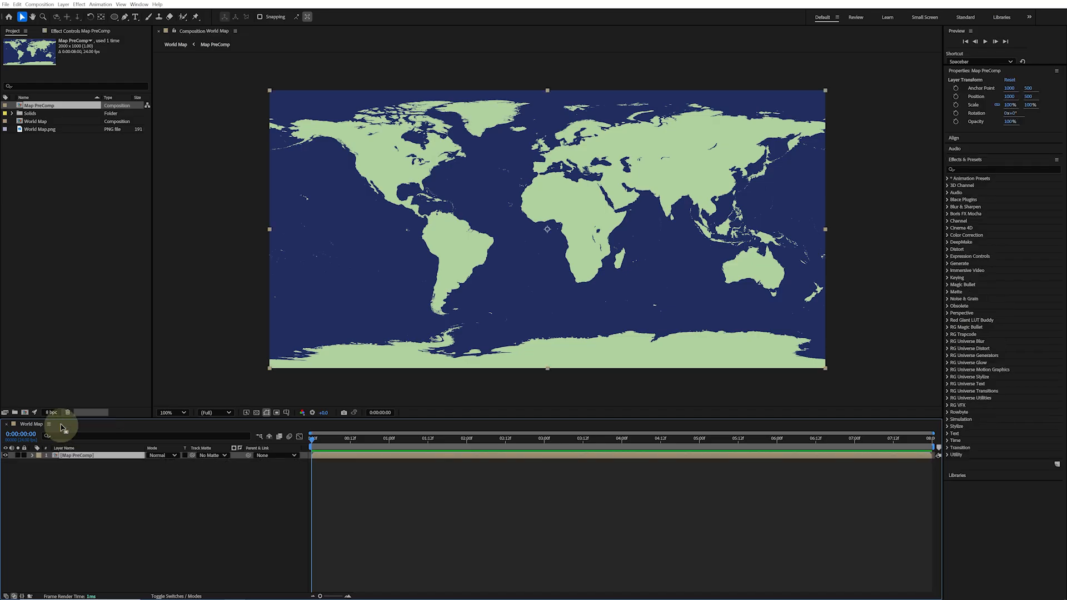
Apply the CC Sphere effect to the Map PreComp layer and set its Radius to 309
right_click(92, 460)
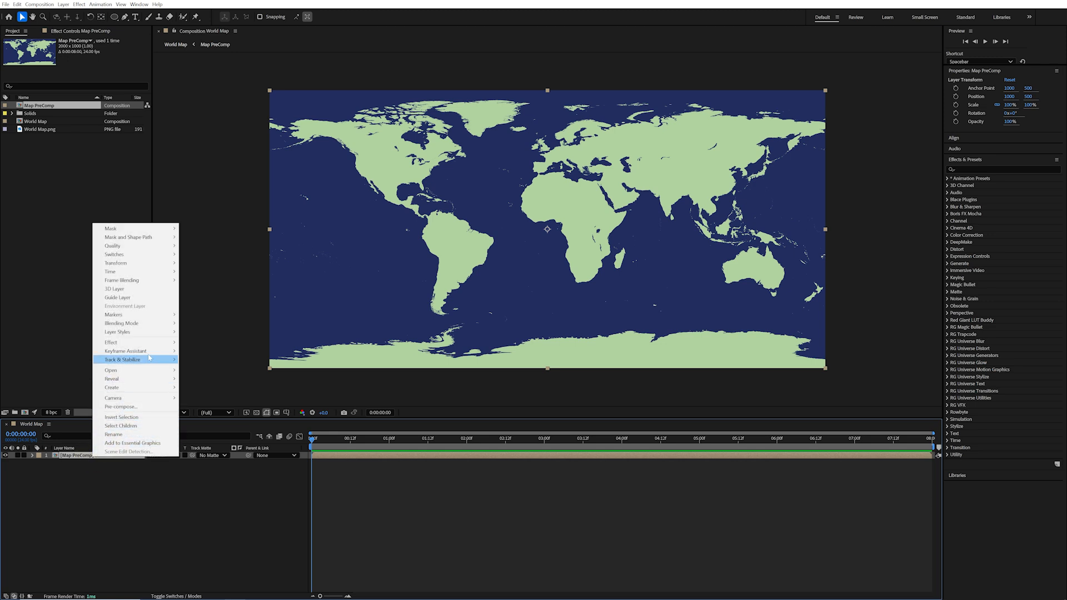
mouse_move(154, 345)
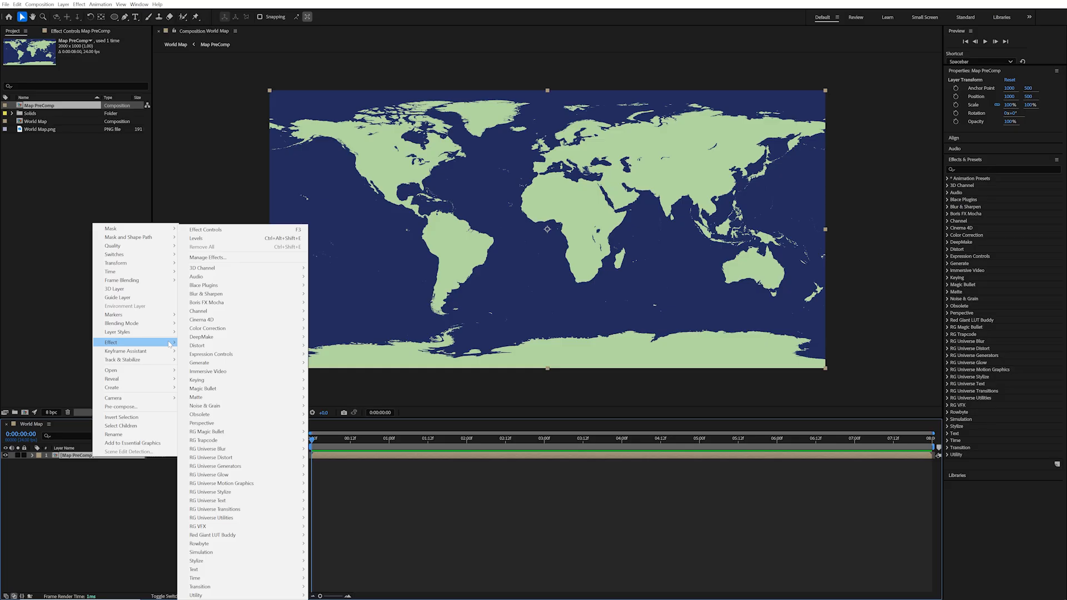
mouse_move(276, 425)
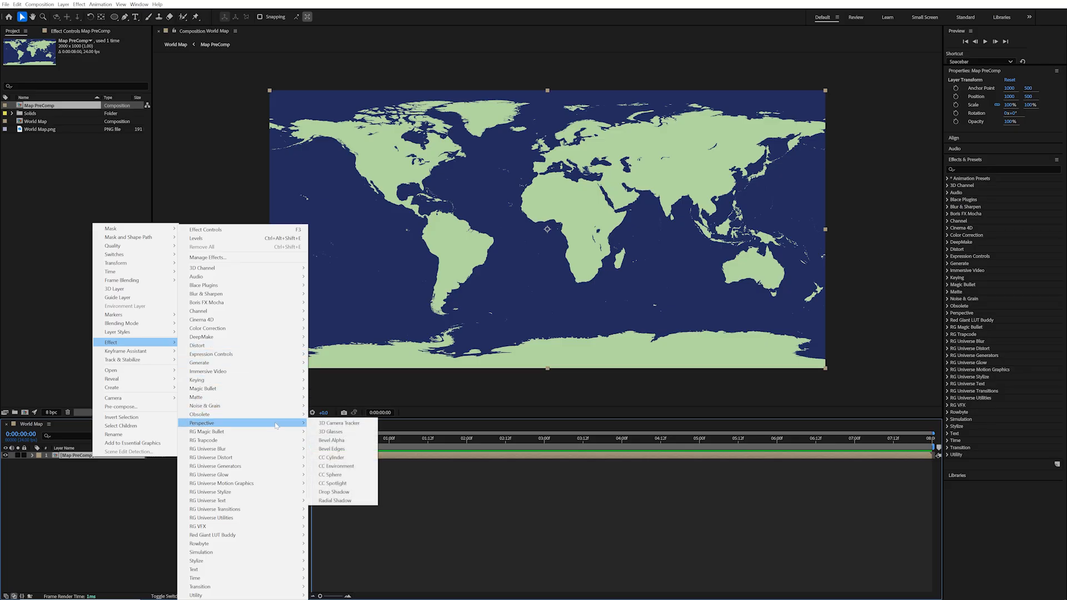
left_click(330, 475)
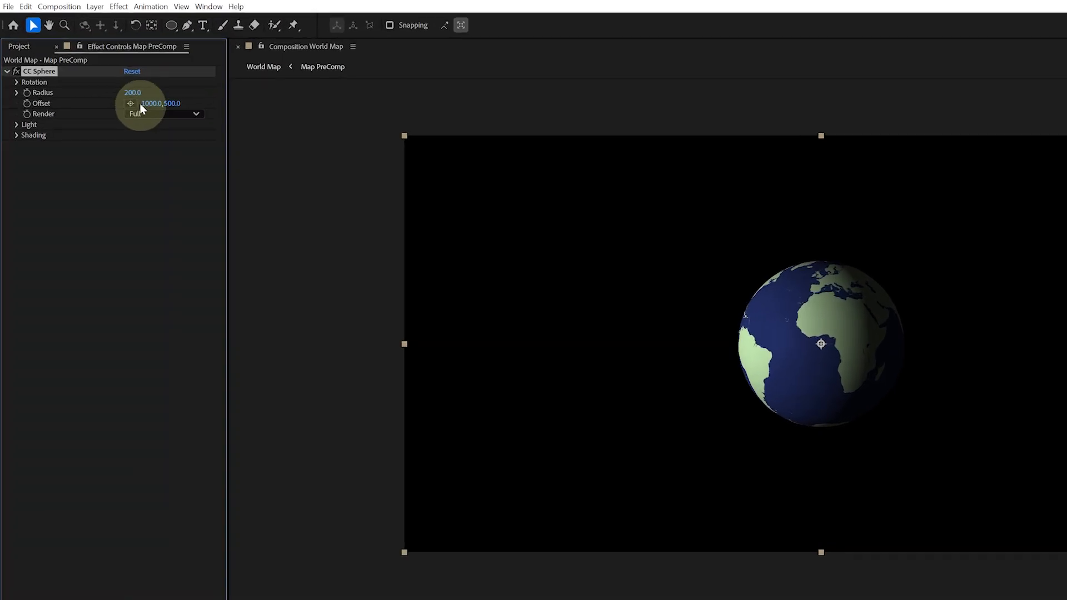
left_click_drag(88, 62, 94, 61)
left_click_drag(139, 92, 200, 86)
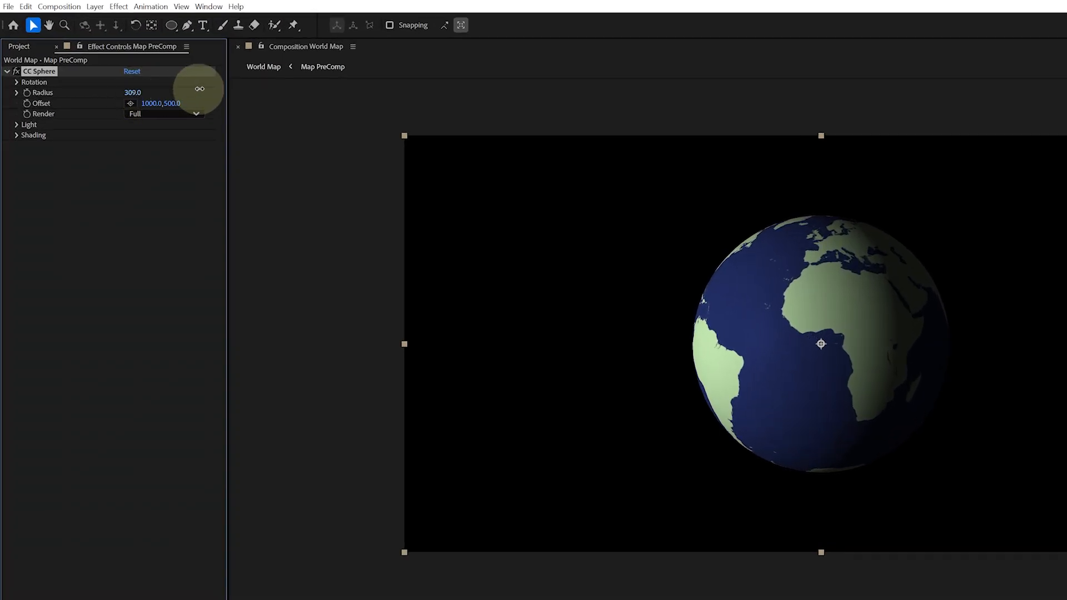
Set CC Sphere's Rotation X to -24° and Rotation Y to -43°, and expand its Light and Shading settings
left_click(17, 81)
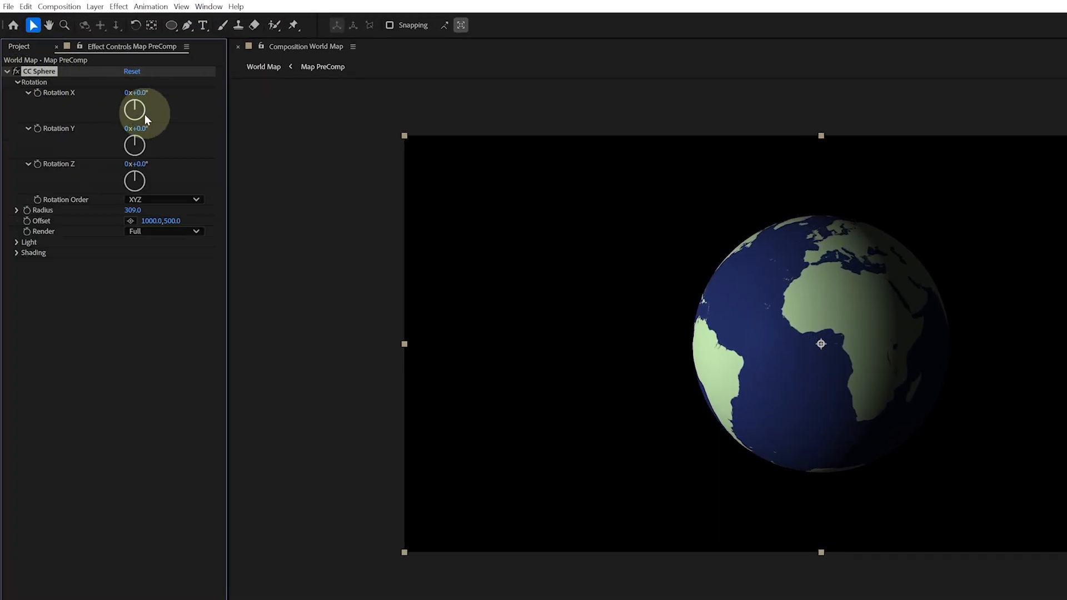
left_click_drag(140, 103, 119, 90)
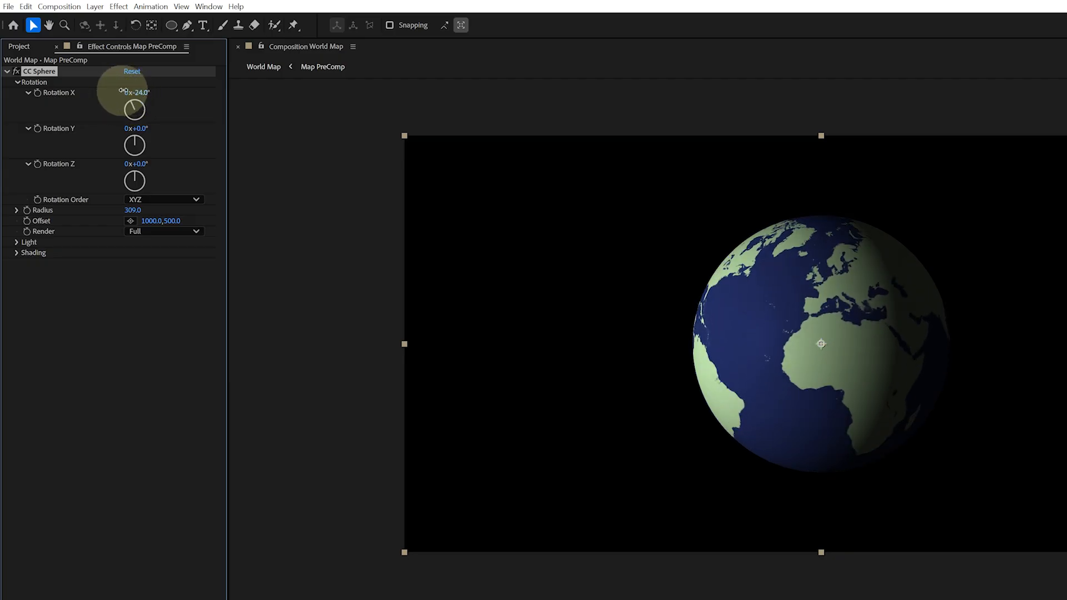
left_click_drag(137, 127, 111, 134)
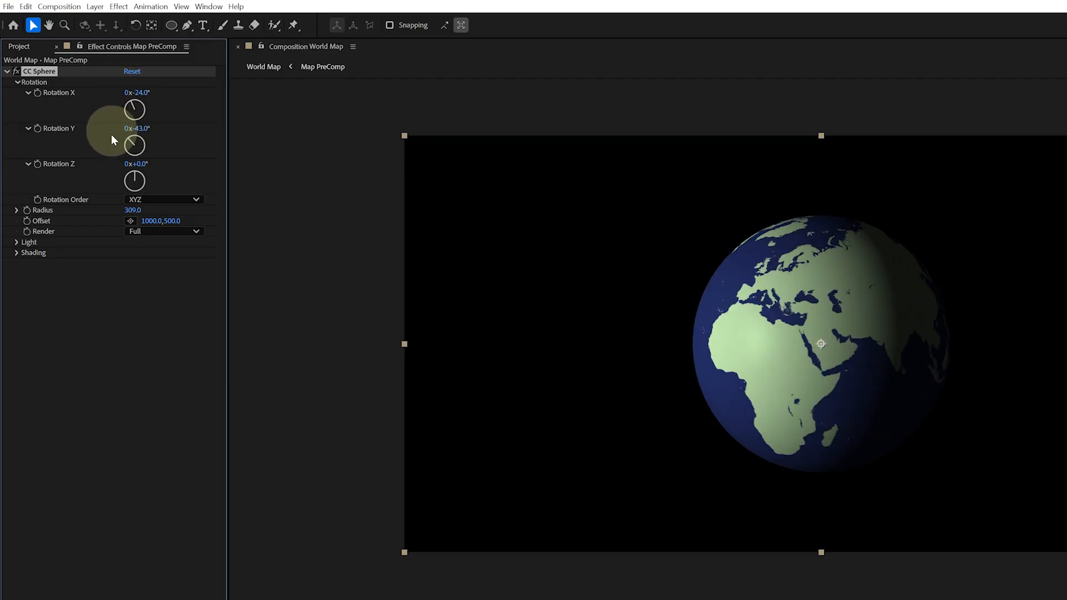
left_click(16, 253)
left_click(16, 243)
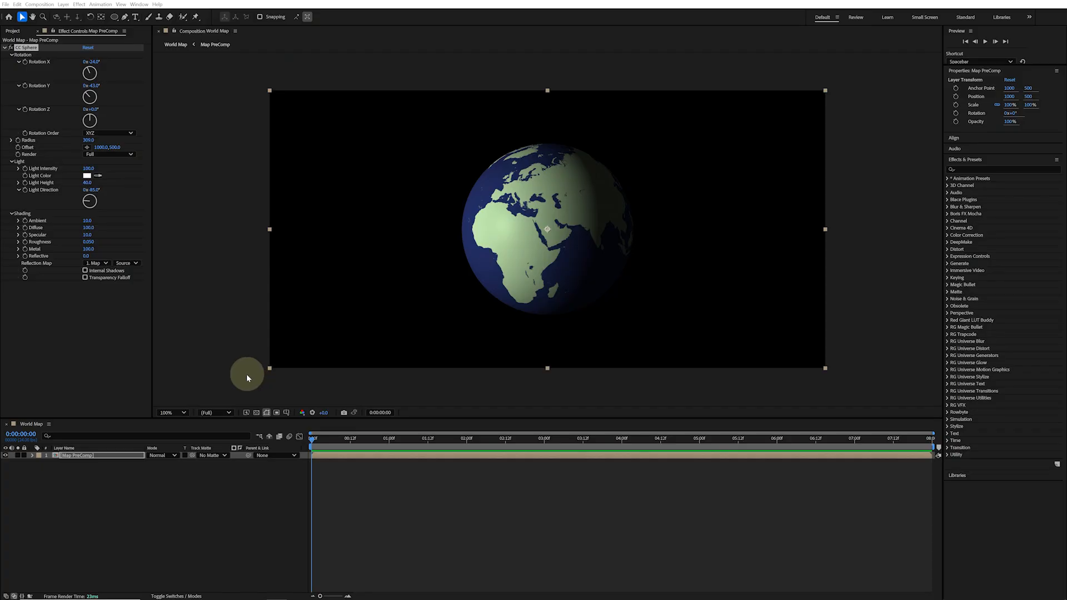
Save the current frame as a file named World Map (0-00-00-00) into the render queue
left_click(40, 4)
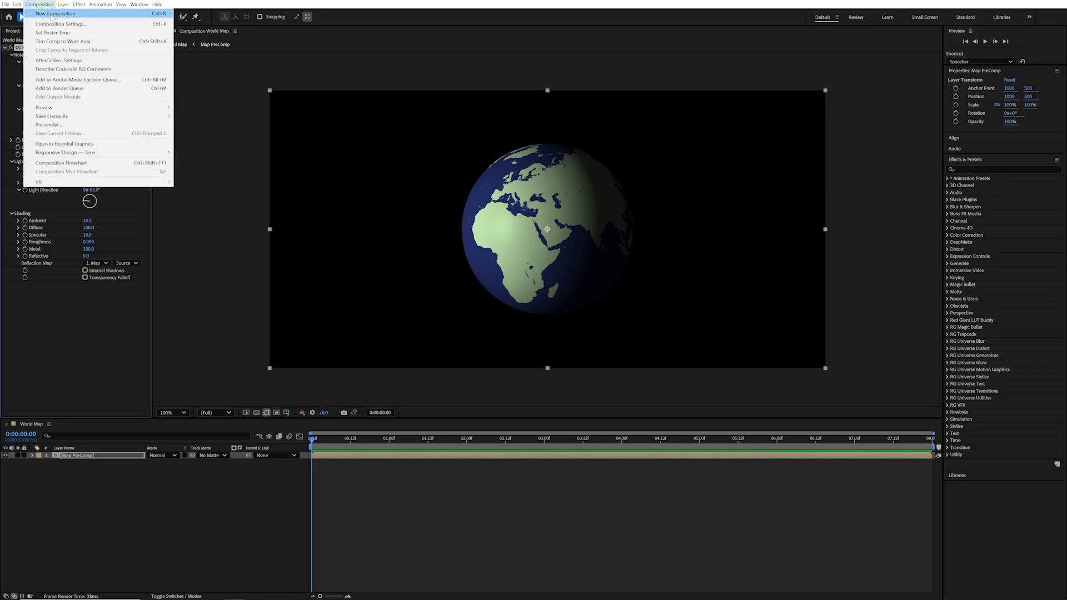
mouse_move(111, 116)
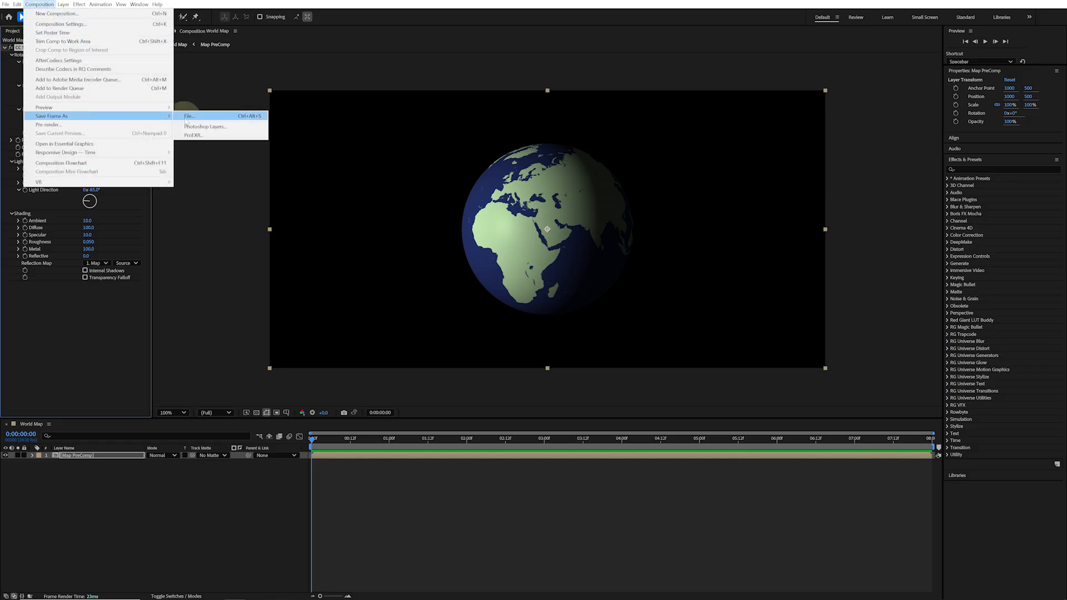
left_click(247, 119)
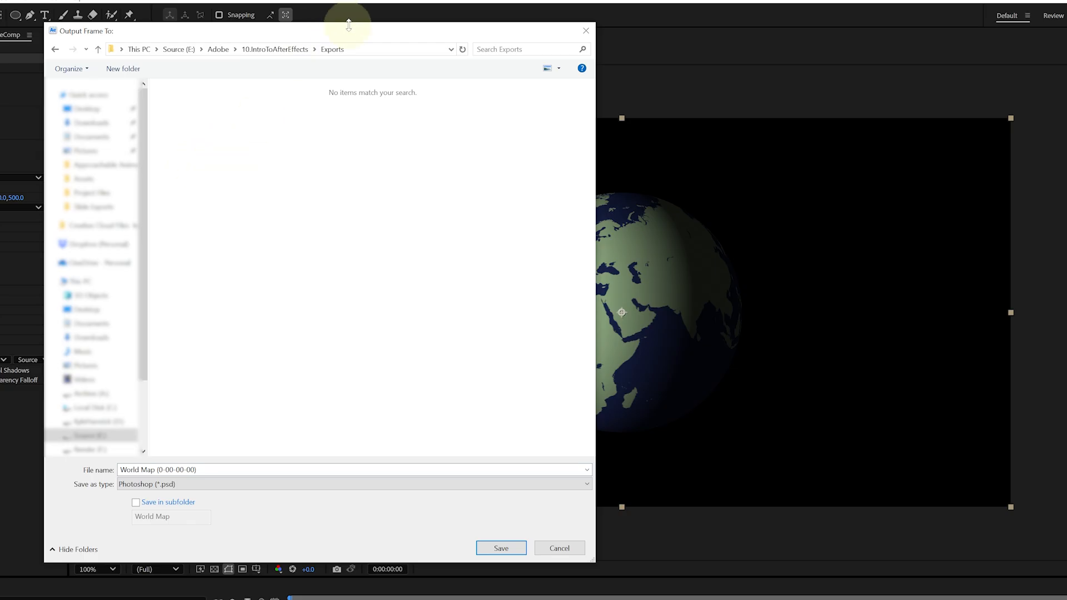
left_click(502, 549)
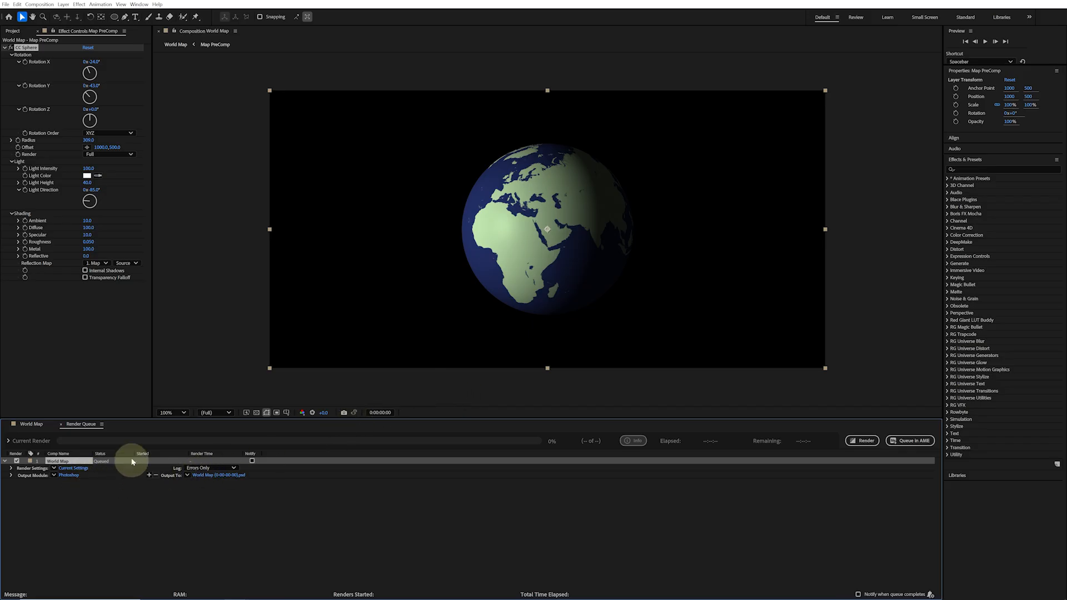
Set the render's output module to PNG Sequence with RGB + Alpha channels
left_click(73, 476)
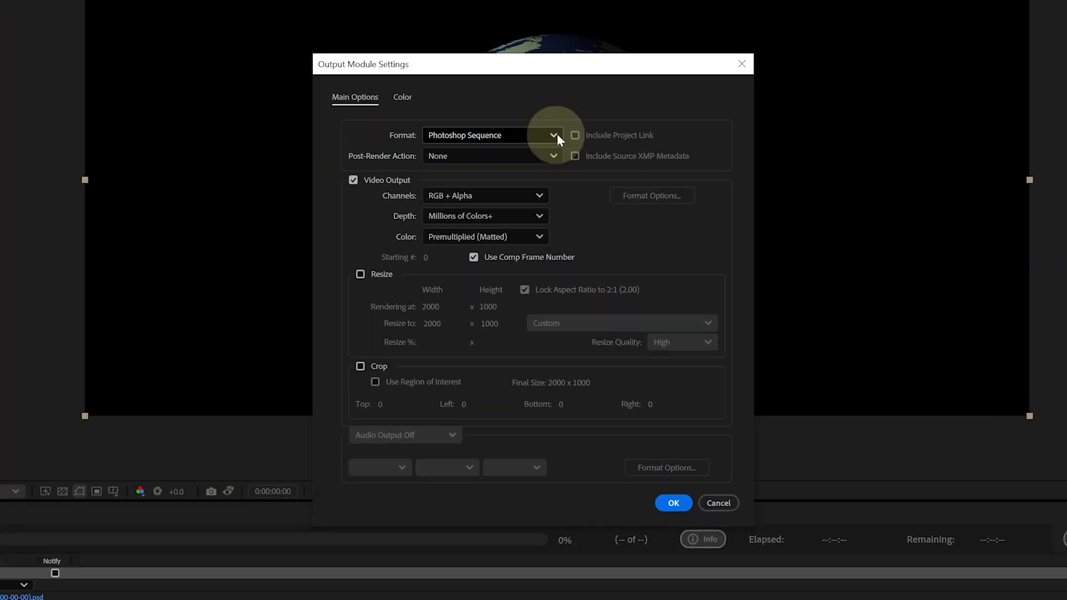
left_click(546, 203)
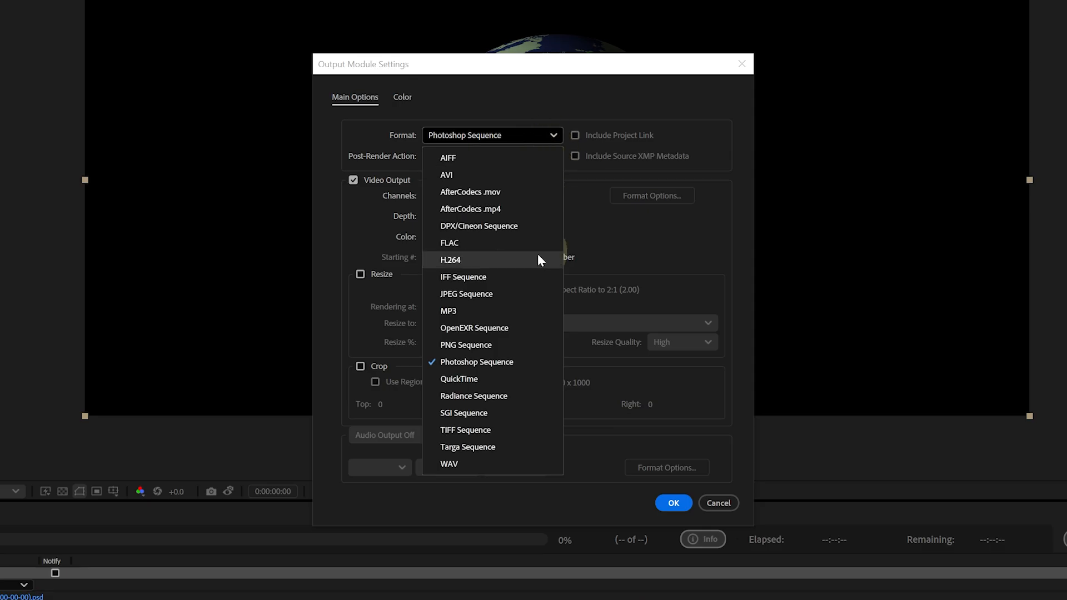
left_click(536, 346)
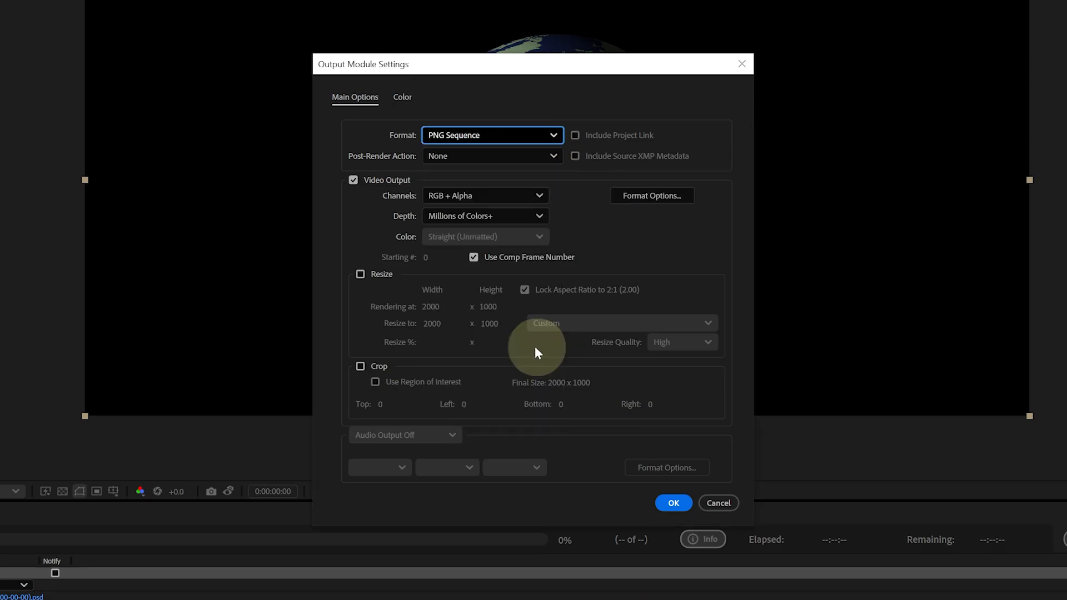
left_click(542, 198)
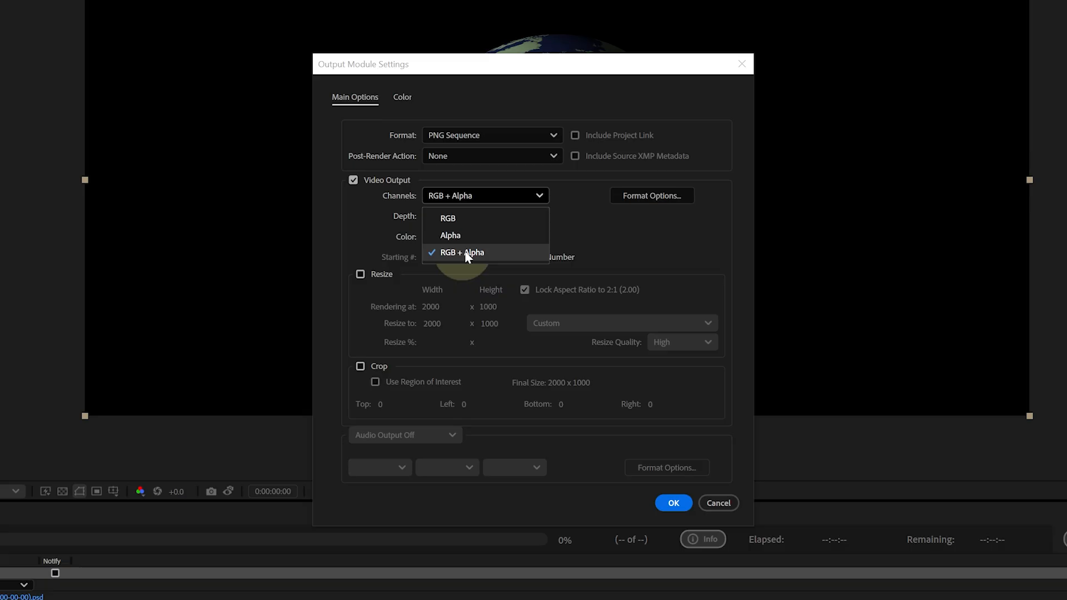
left_click(505, 253)
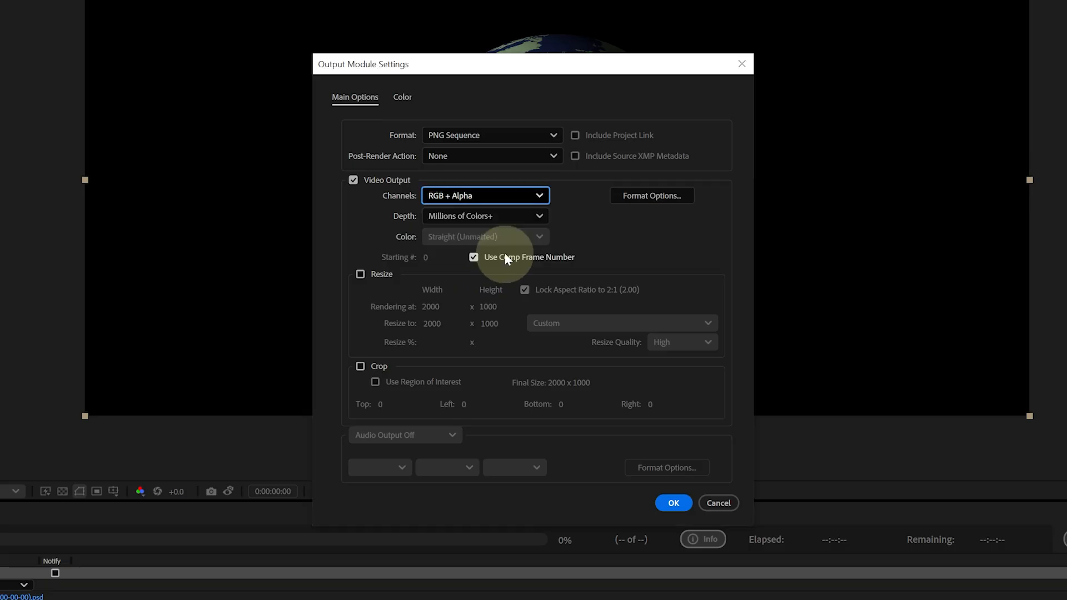
left_click(673, 504)
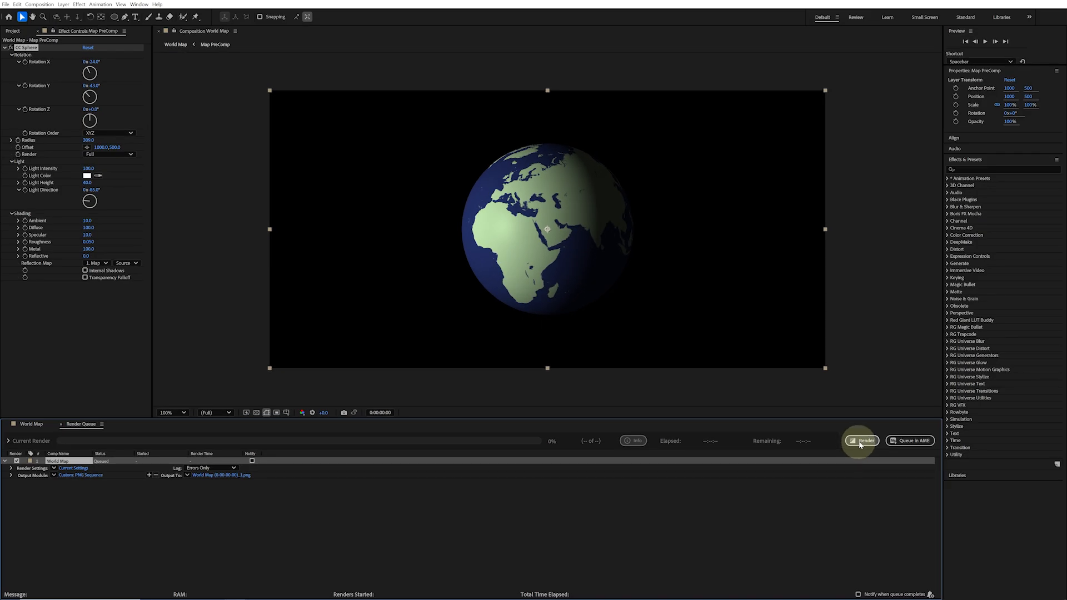
Render the queued World Map frame
left_click(863, 442)
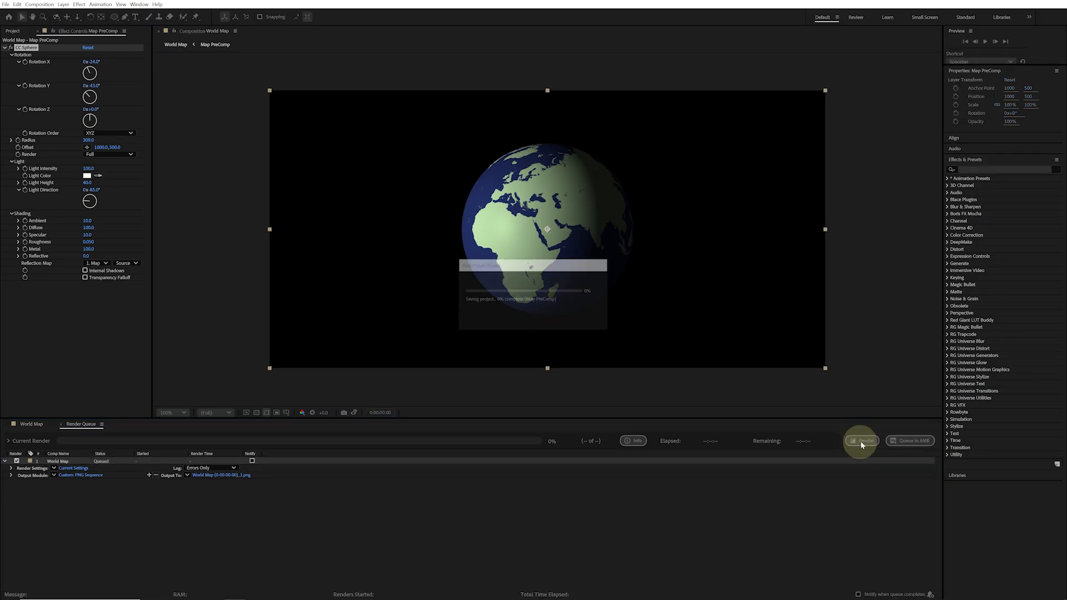
left_click_drag(655, 70, 701, 76)
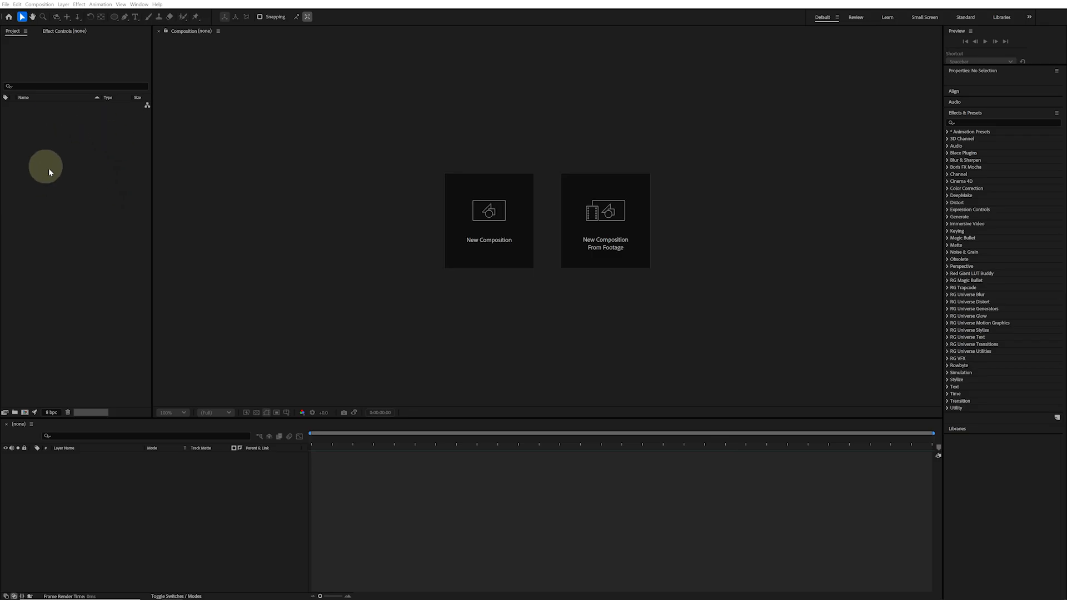
Create a new composition with the HD 1920x1080 24 fps preset and a 0:00:08:00 duration
left_click(492, 222)
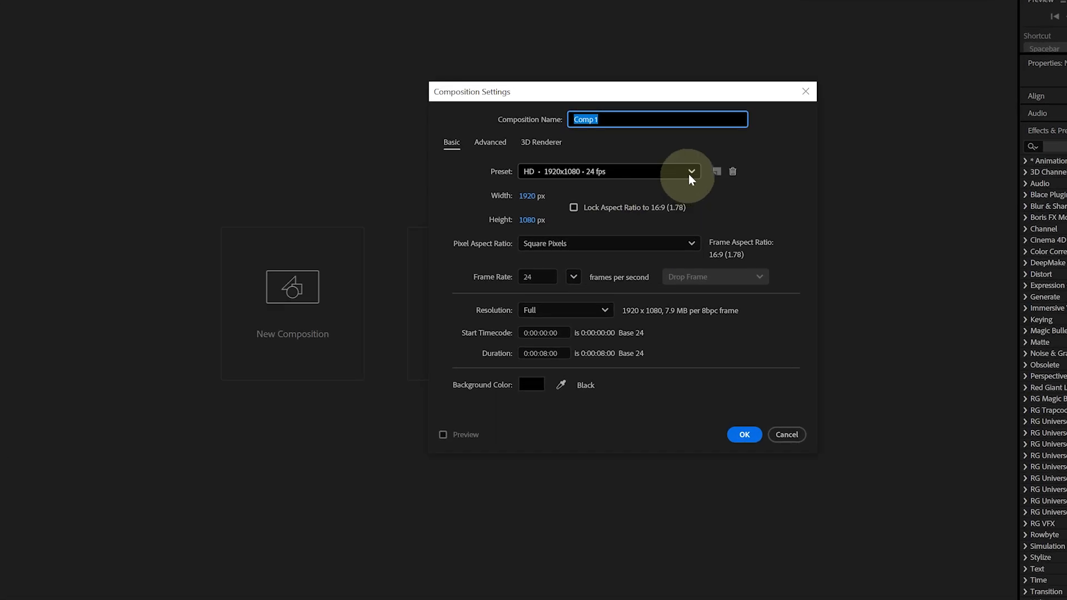
left_click(688, 174)
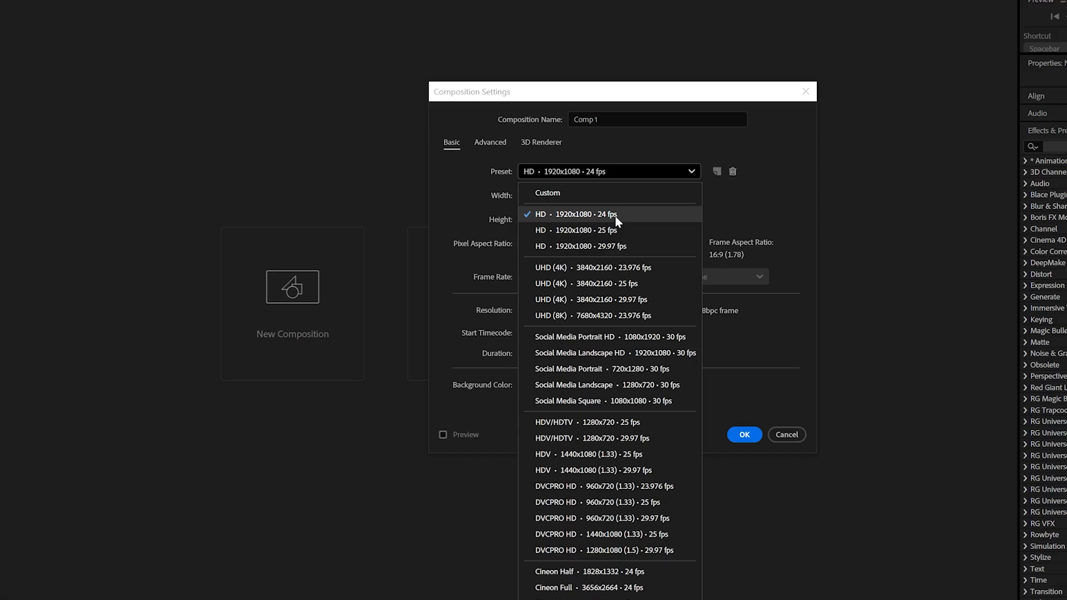
left_click(663, 216)
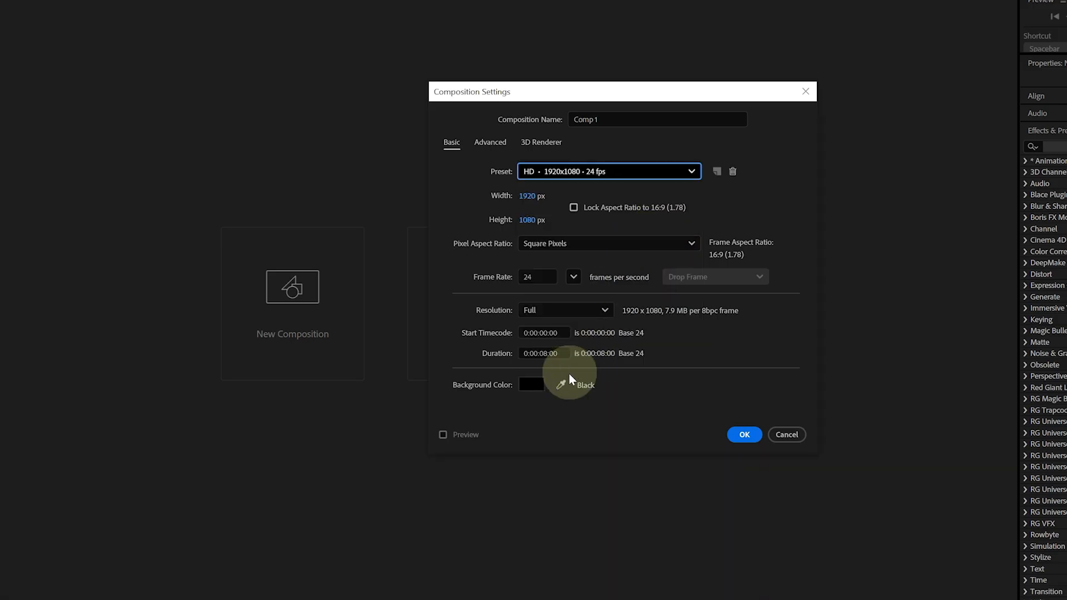
left_click_drag(561, 353, 512, 354)
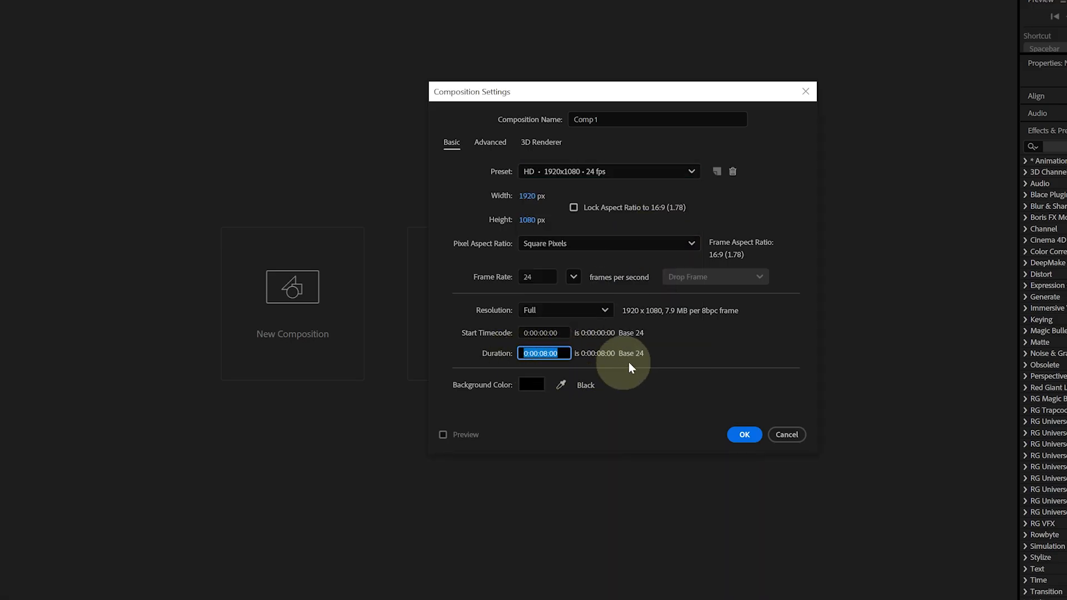
left_click(737, 437)
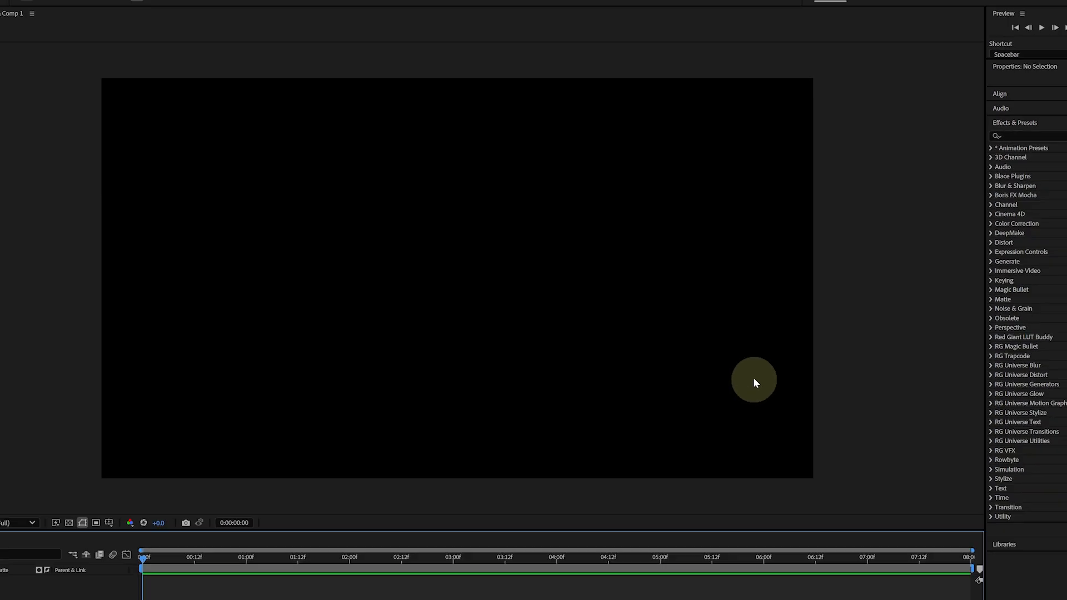
Add a new solid layer and apply the Fractal Noise effect to it
key("ctrl+y")
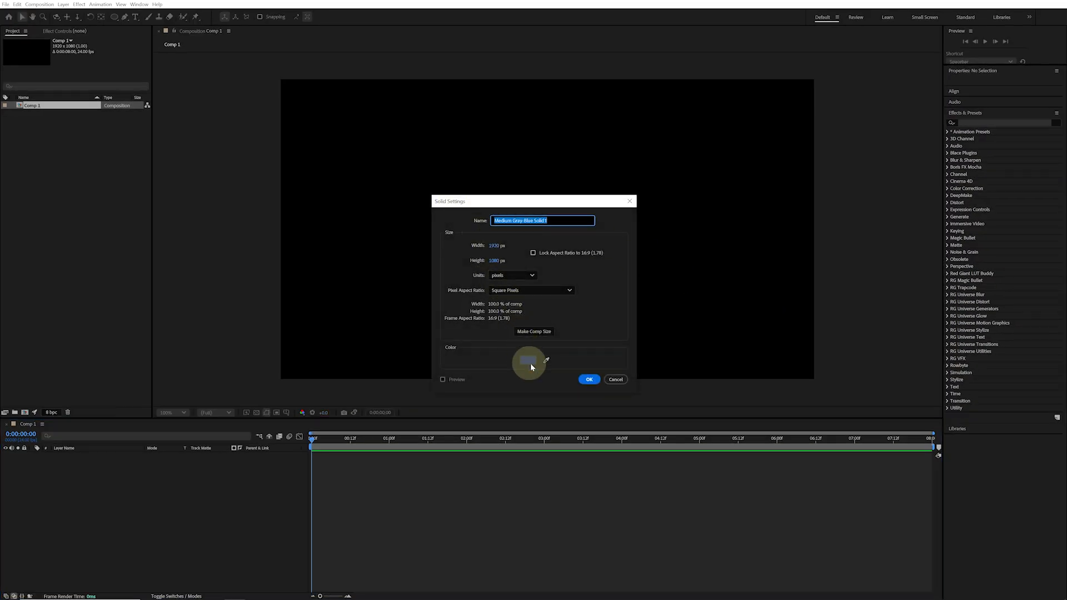
left_click(589, 378)
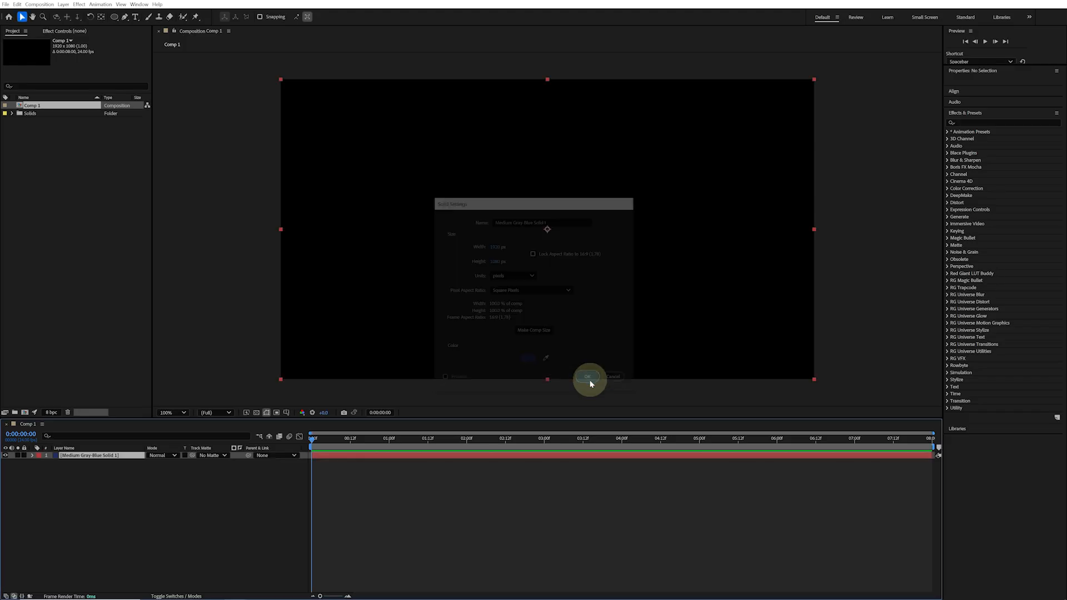
left_click(972, 169)
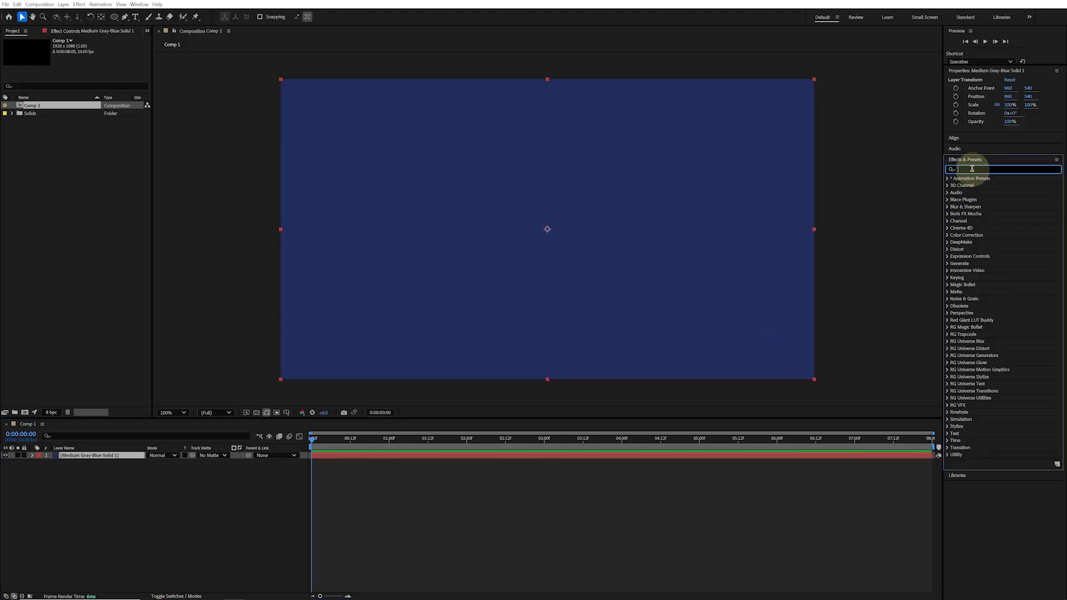
type("fractal")
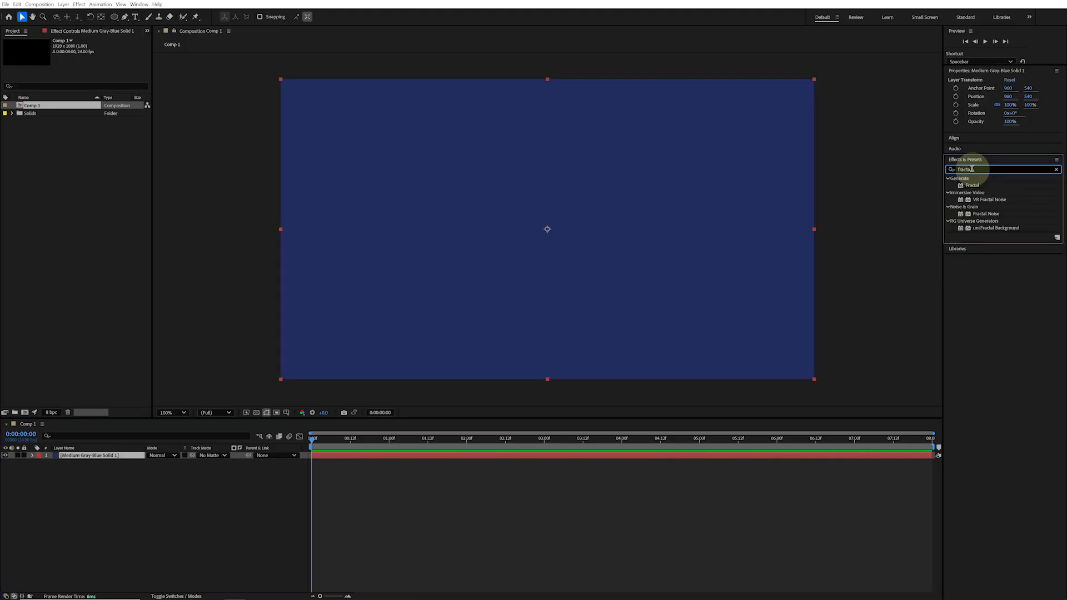
left_click(991, 214)
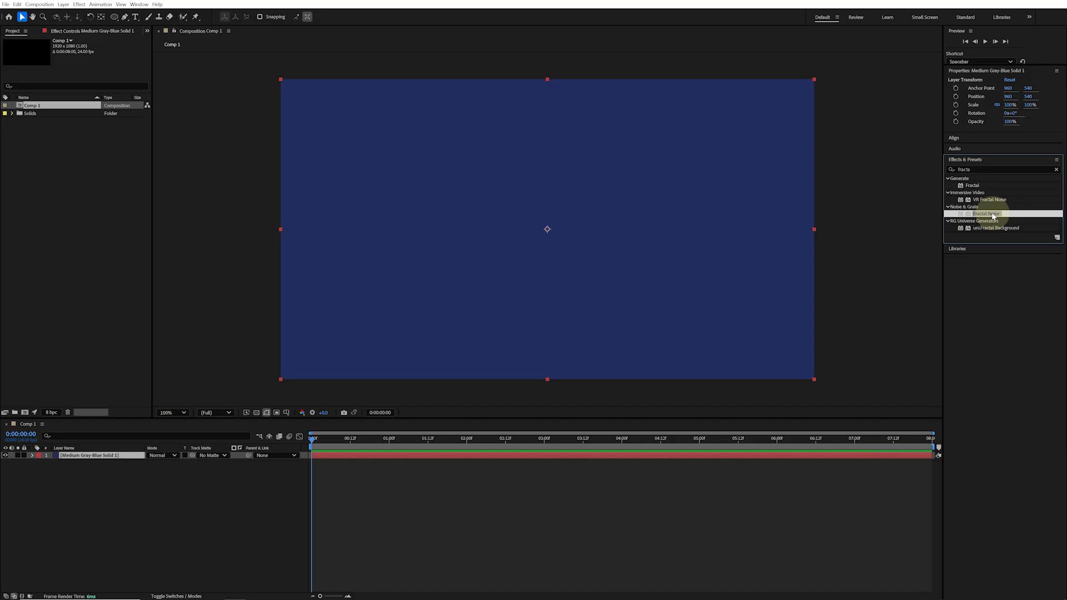
left_click_drag(994, 217, 636, 226)
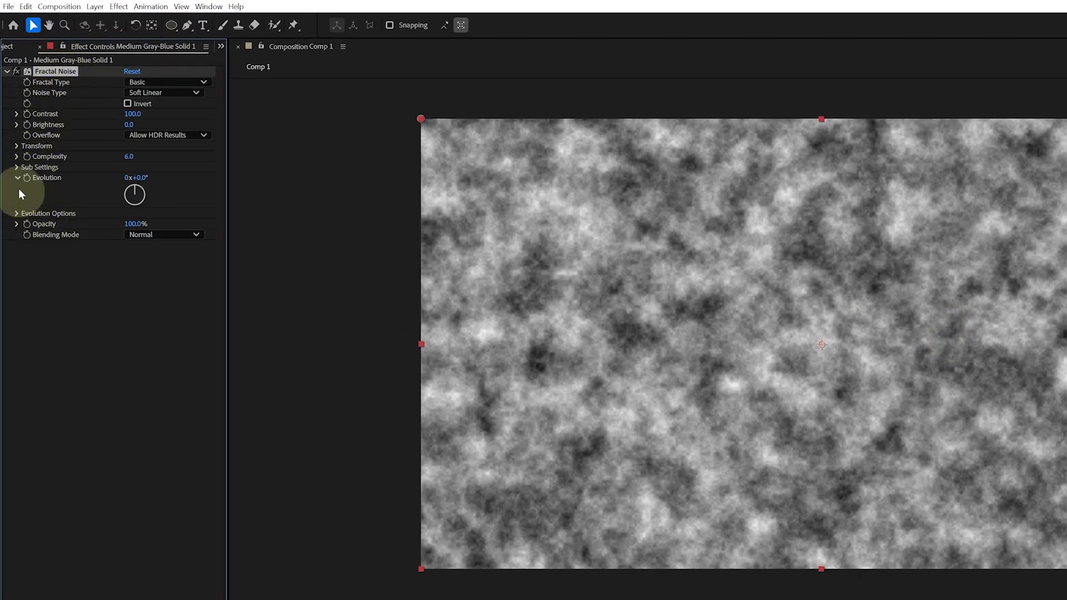
Expand Fractal Noise's Transform settings and set its Noise Type to Block
left_click(15, 146)
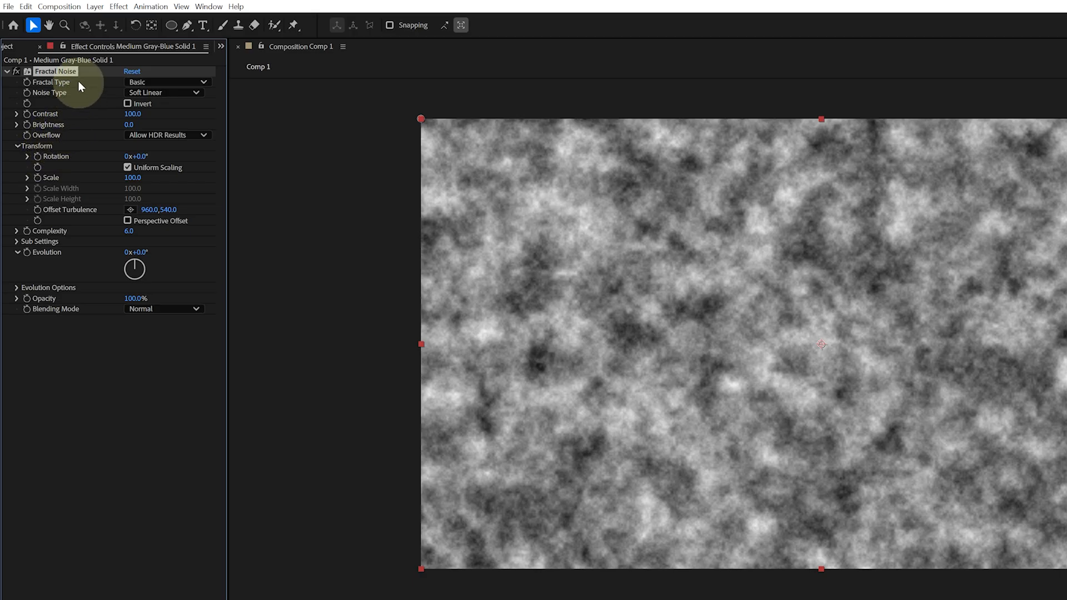
left_click(165, 83)
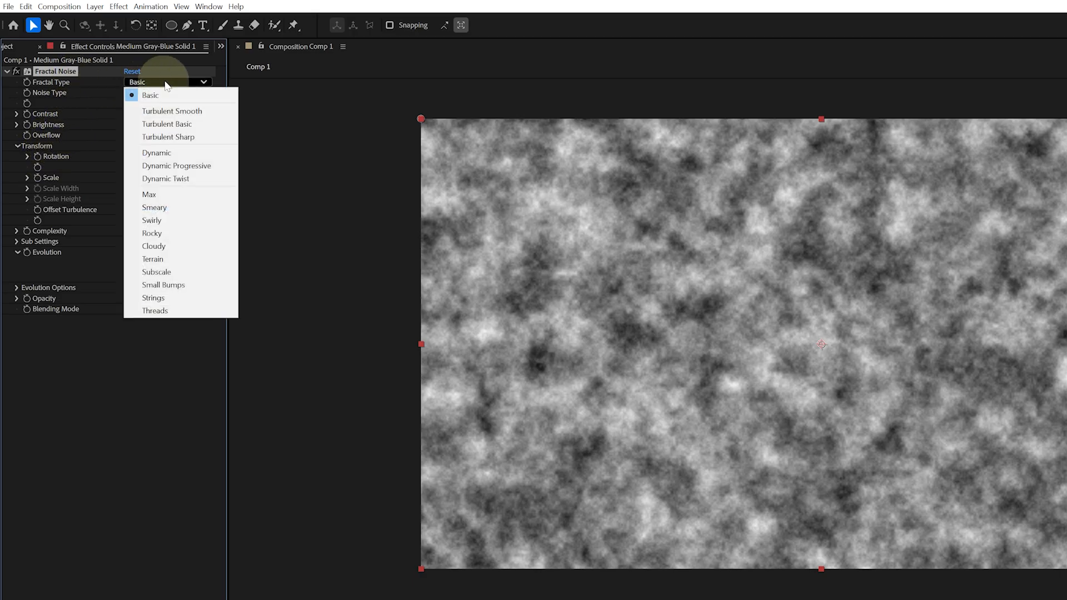
left_click(95, 84)
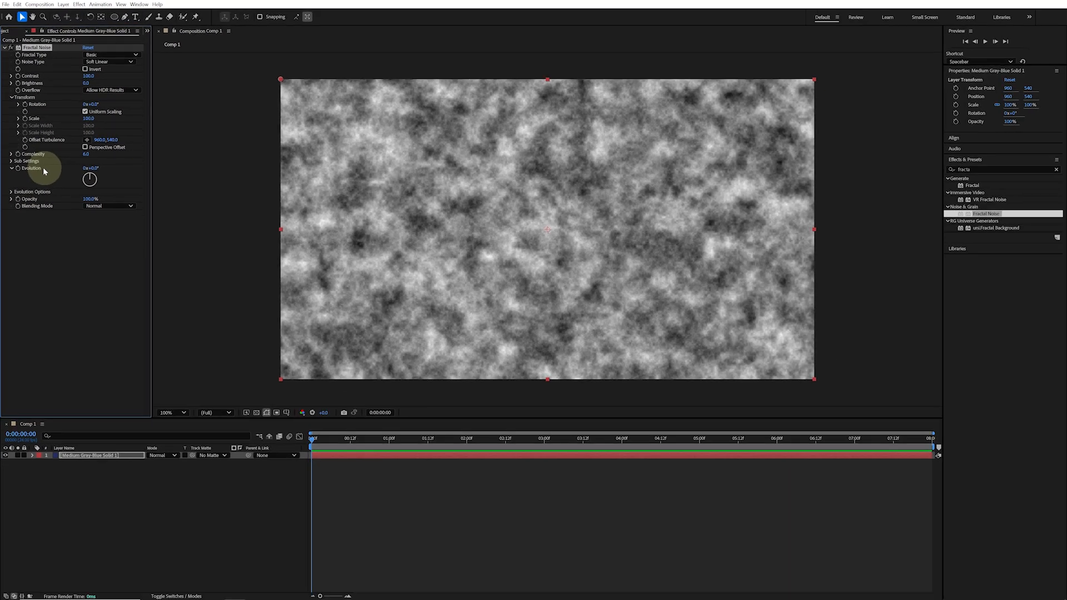
left_click(110, 61)
left_click(112, 70)
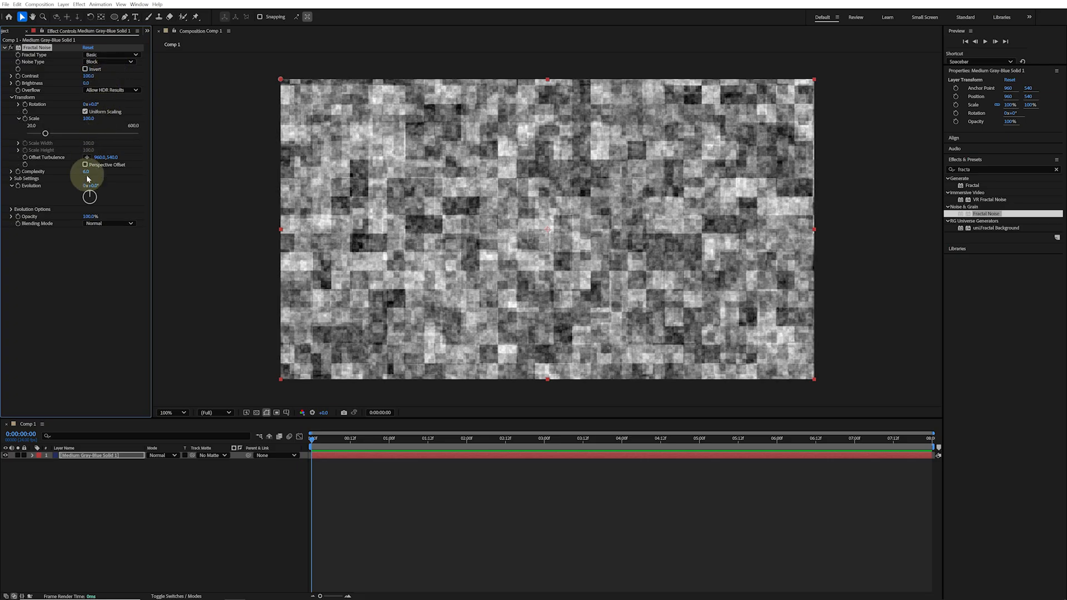
Try Complexity 1.0, Contrast 335, Brightness -107 and Evolution 2x+101.2°, then reset Fractal Noise
left_click_drag(86, 171, 53, 171)
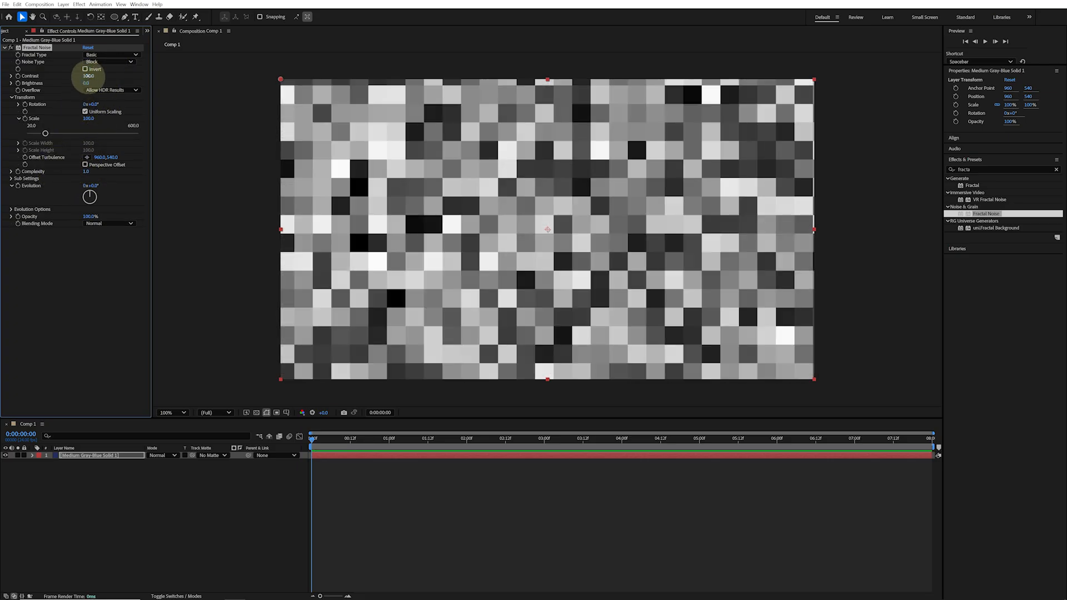
left_click_drag(88, 76, 163, 81)
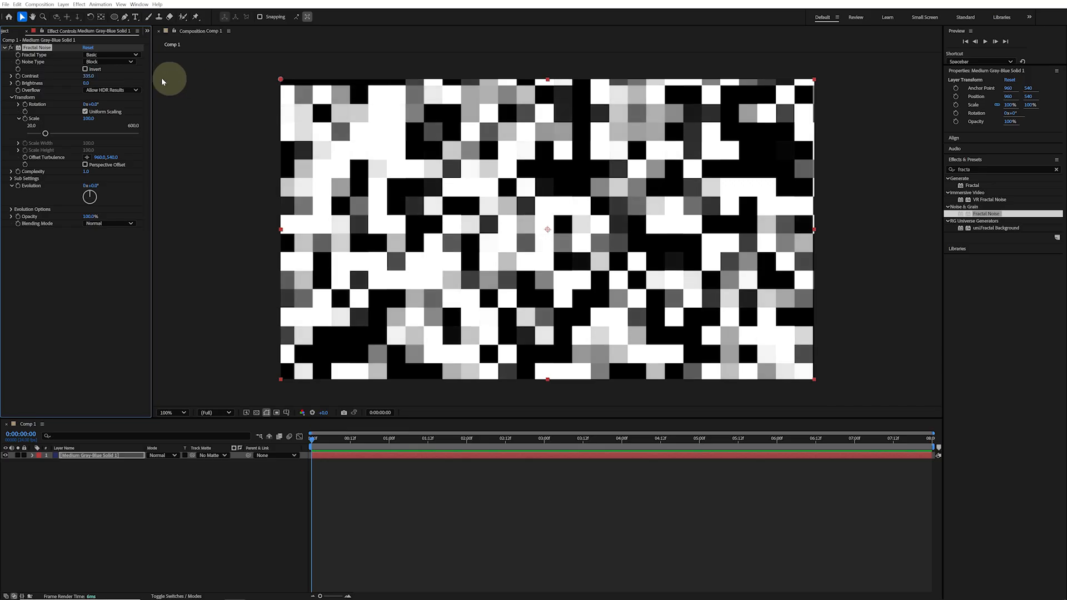
left_click_drag(87, 83, 42, 83)
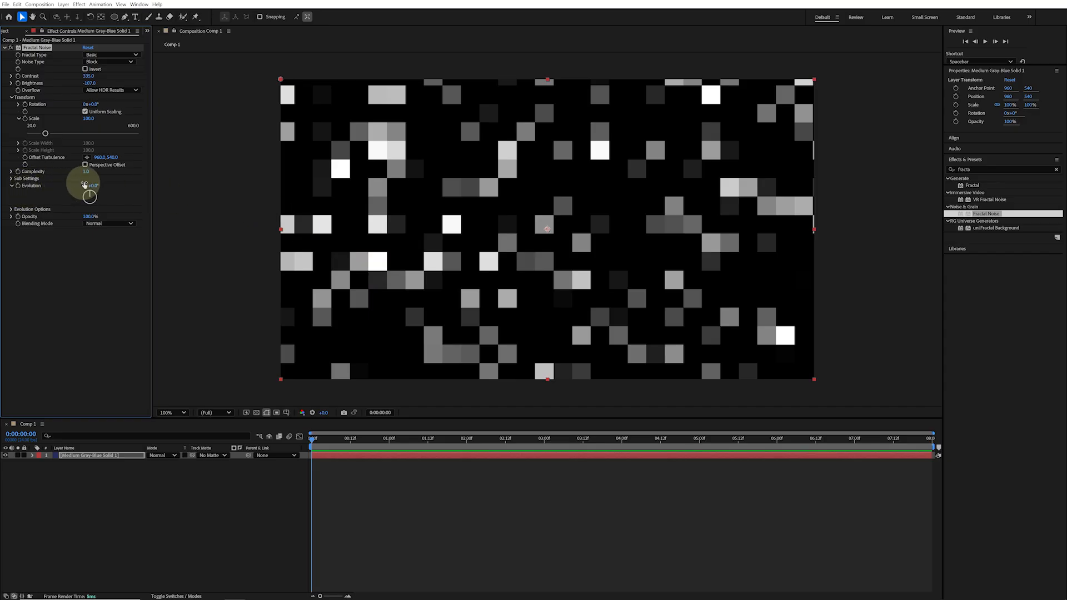
left_click_drag(91, 185, 448, 210)
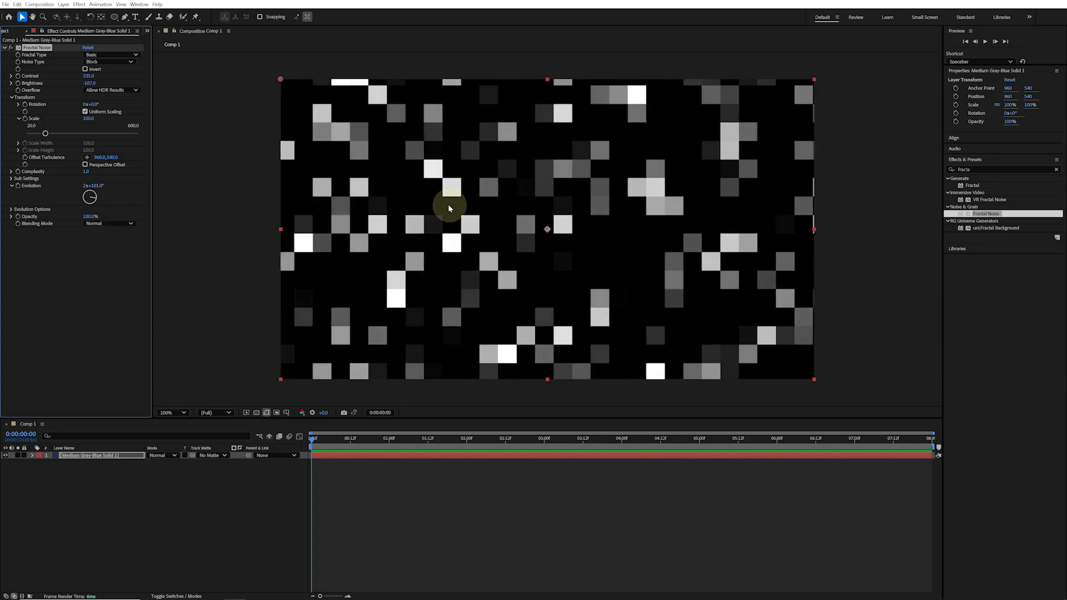
left_click(88, 48)
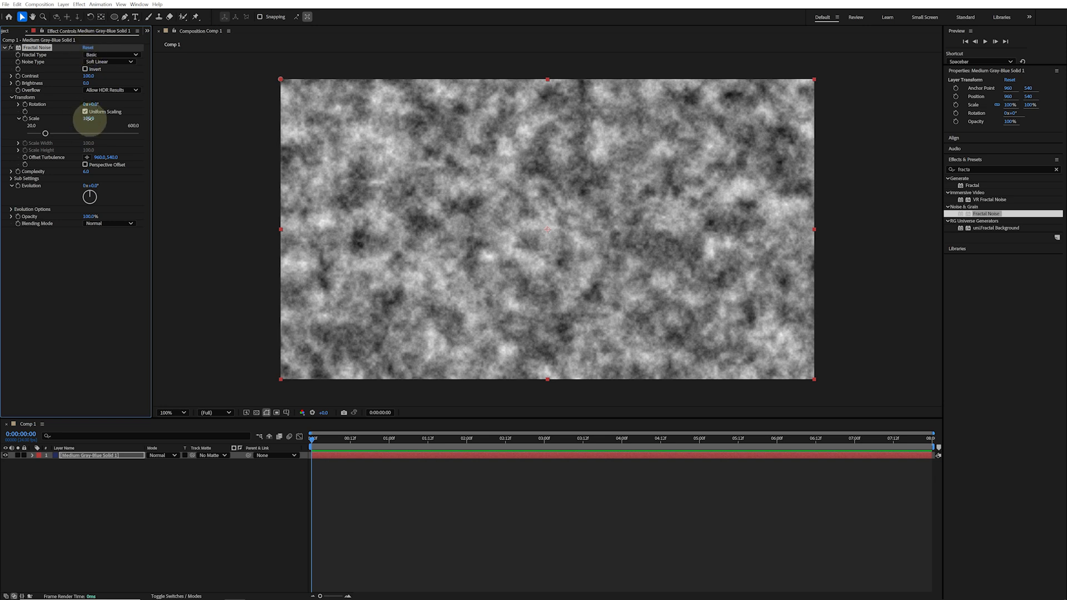
Try Scale 33, Contrast 267, Brightness -123 and Evolution 0x+51°, then reset Fractal Noise
left_click_drag(89, 118, 60, 117)
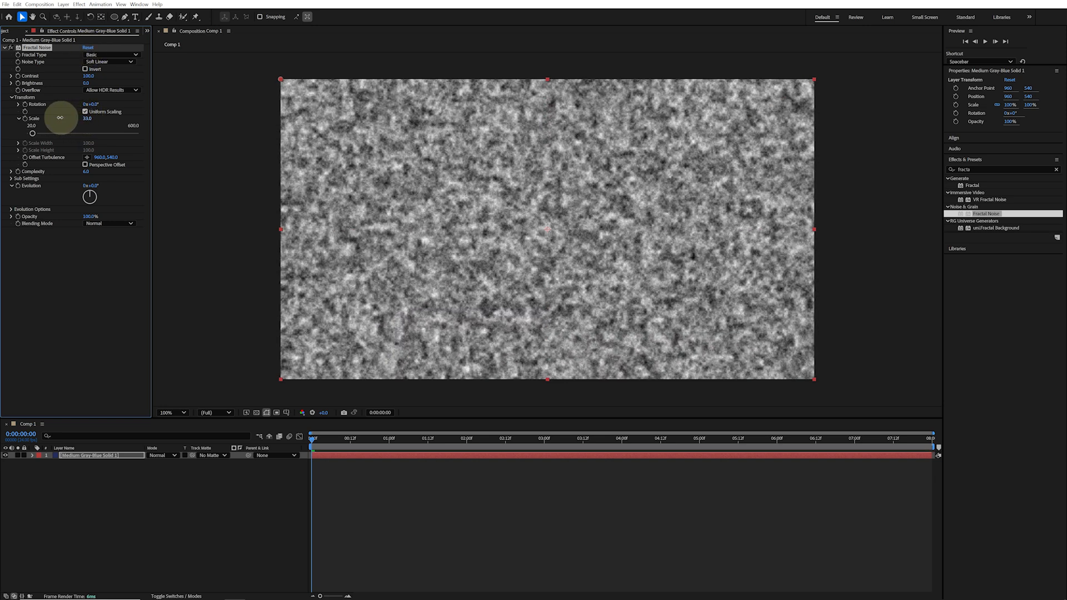
left_click_drag(92, 77, 152, 79)
left_click_drag(88, 84, 37, 84)
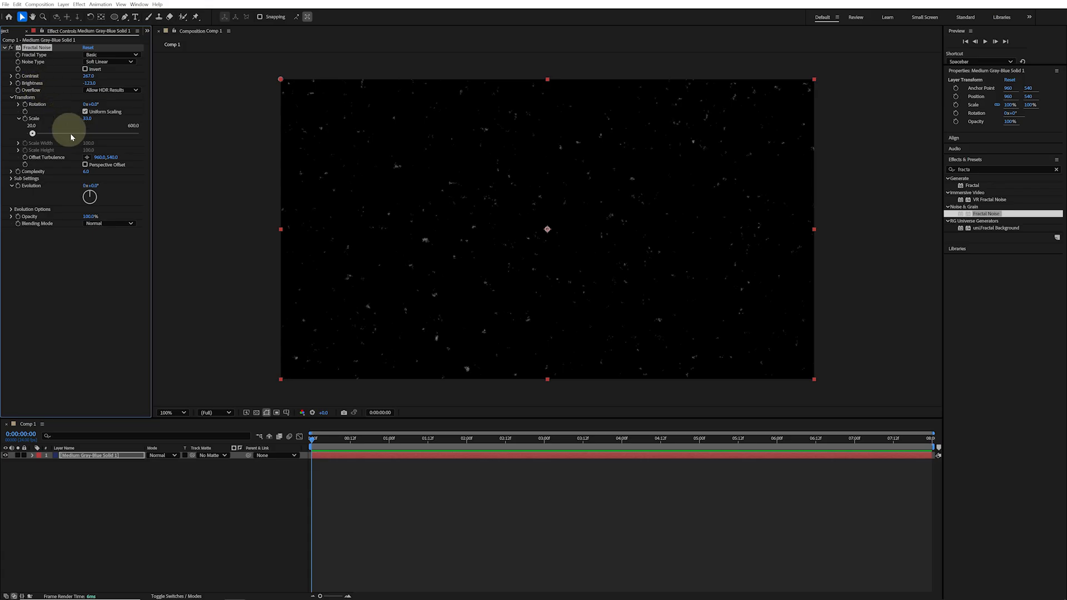
left_click_drag(92, 186, 79, 203)
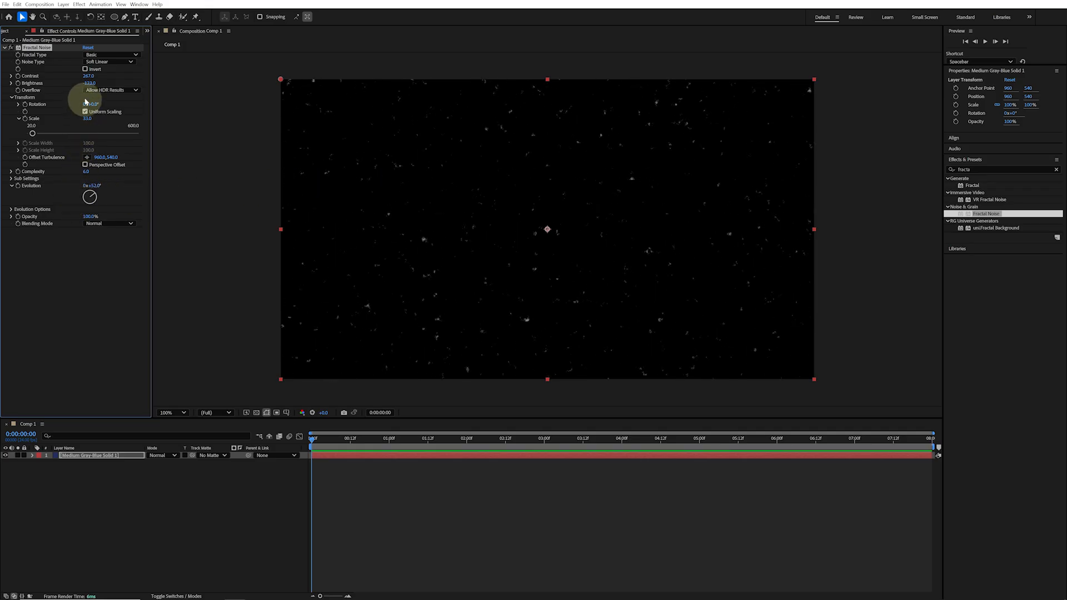
left_click(88, 47)
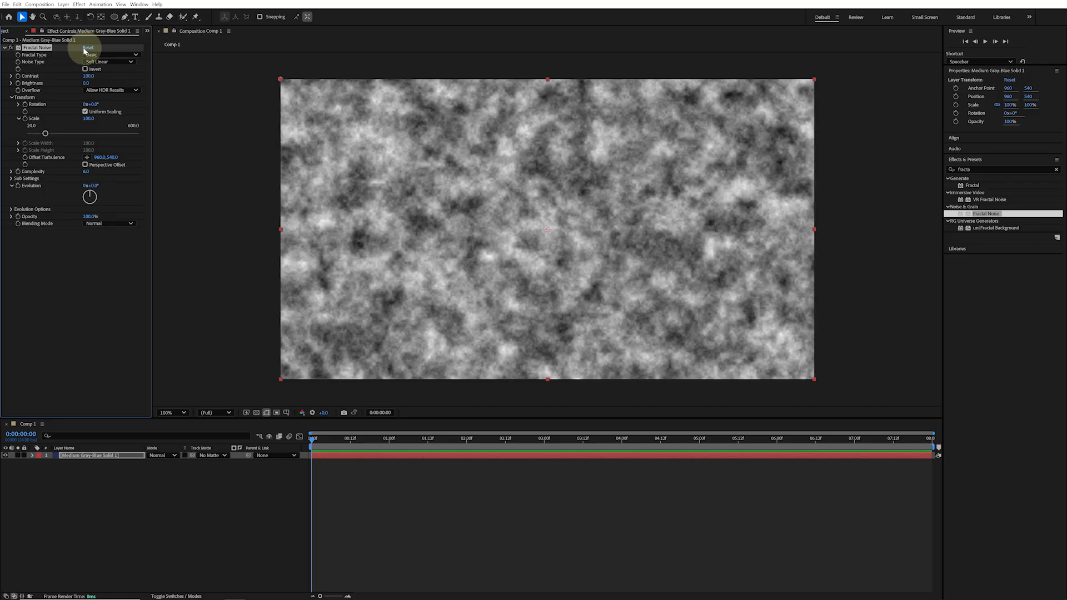
Set the Fractal Type to Dynamic Twist and the Contrast to 217
left_click(111, 56)
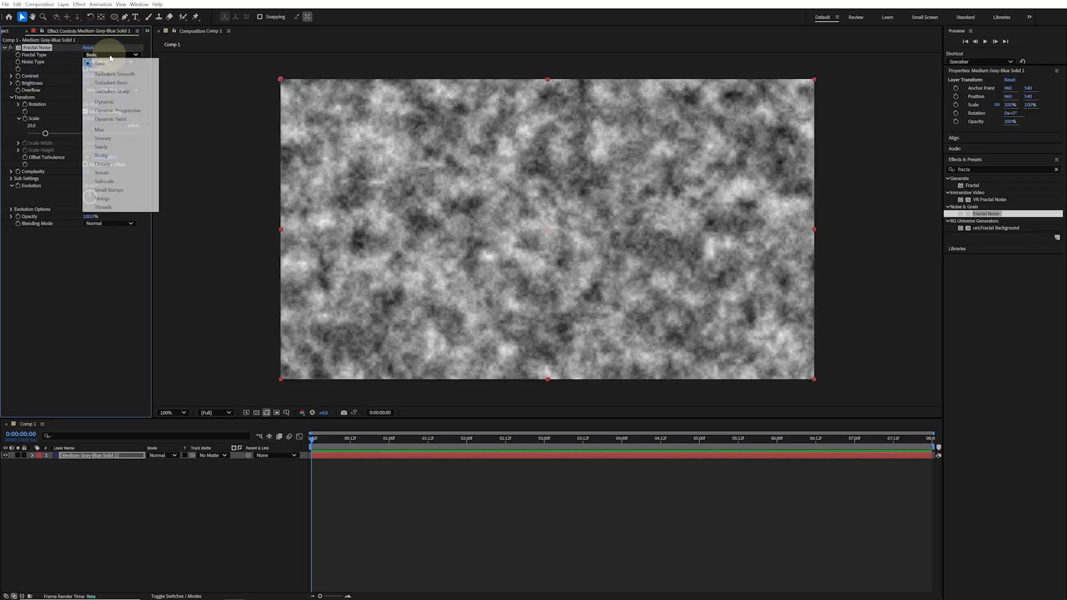
left_click(128, 120)
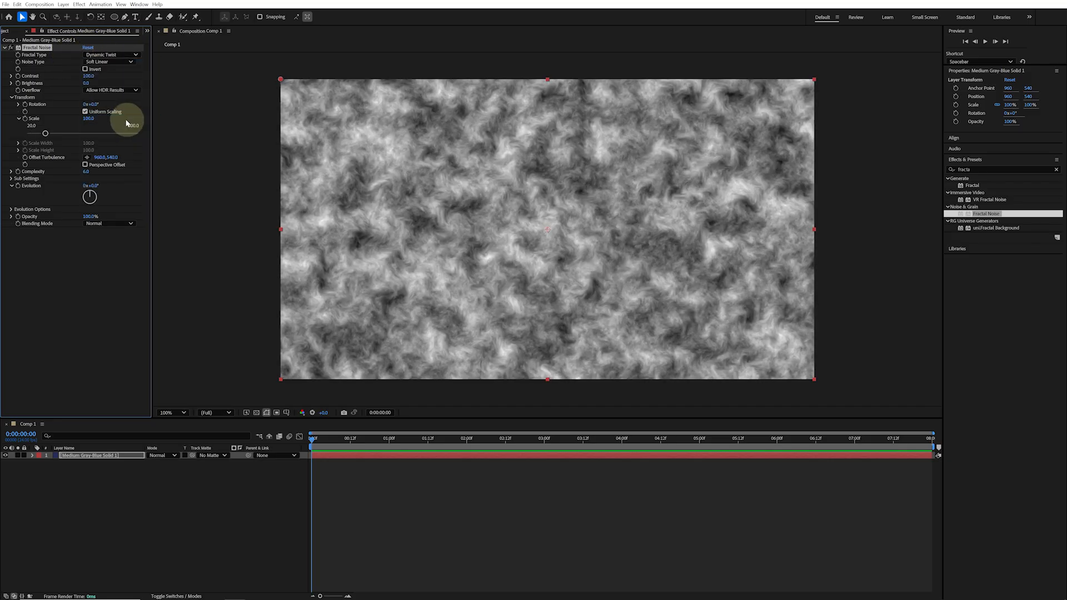
left_click_drag(90, 76, 136, 78)
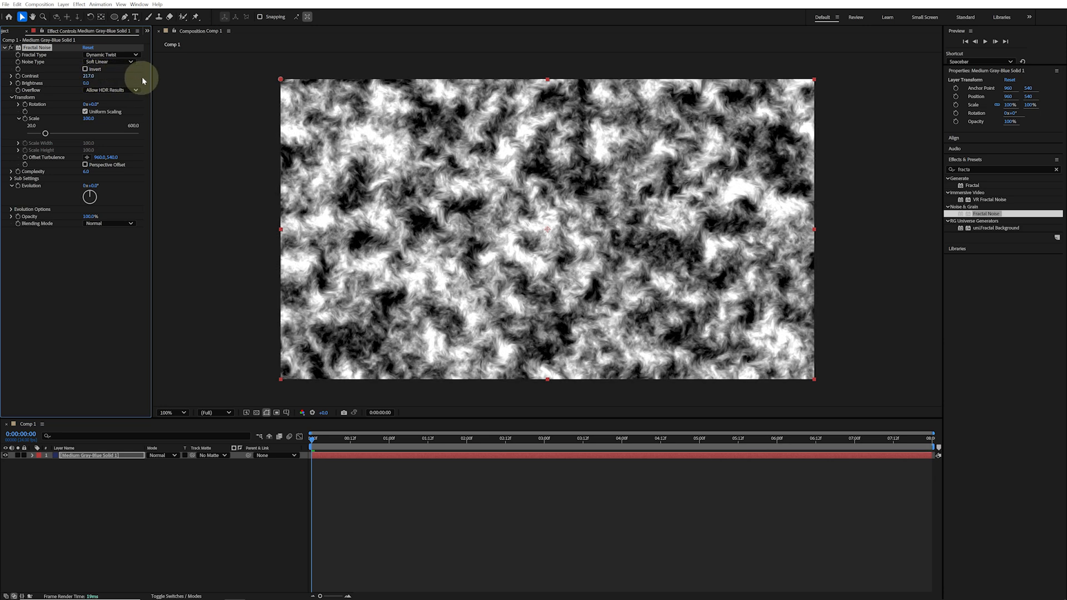
Set Fractal Noise's Brightness to -18 and Evolution to about 0x+312°, then preview the animation
left_click_drag(84, 83, 78, 83)
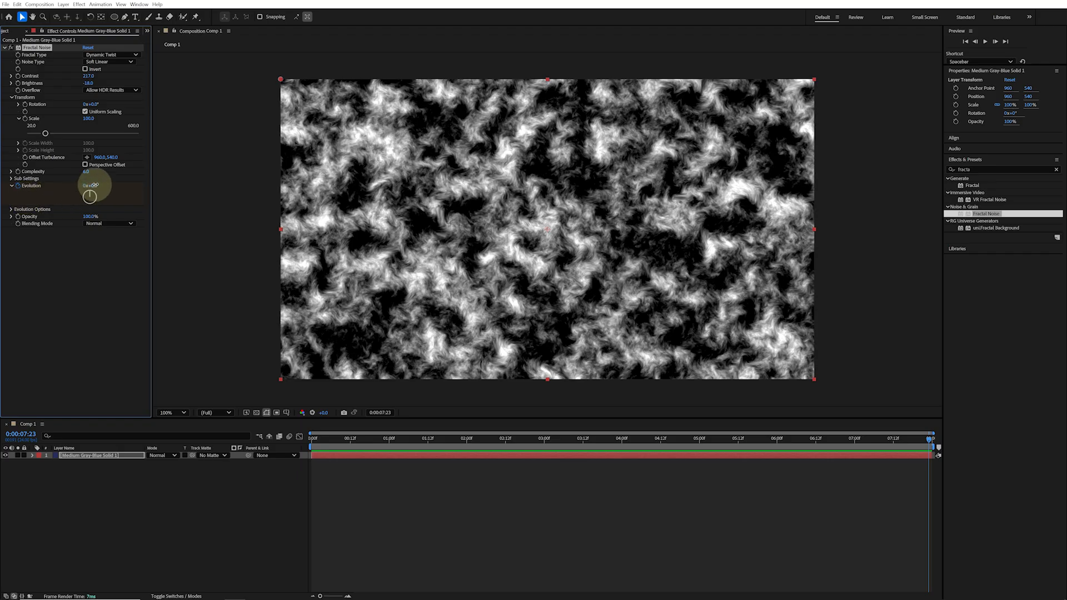
left_click_drag(94, 185, 253, 194)
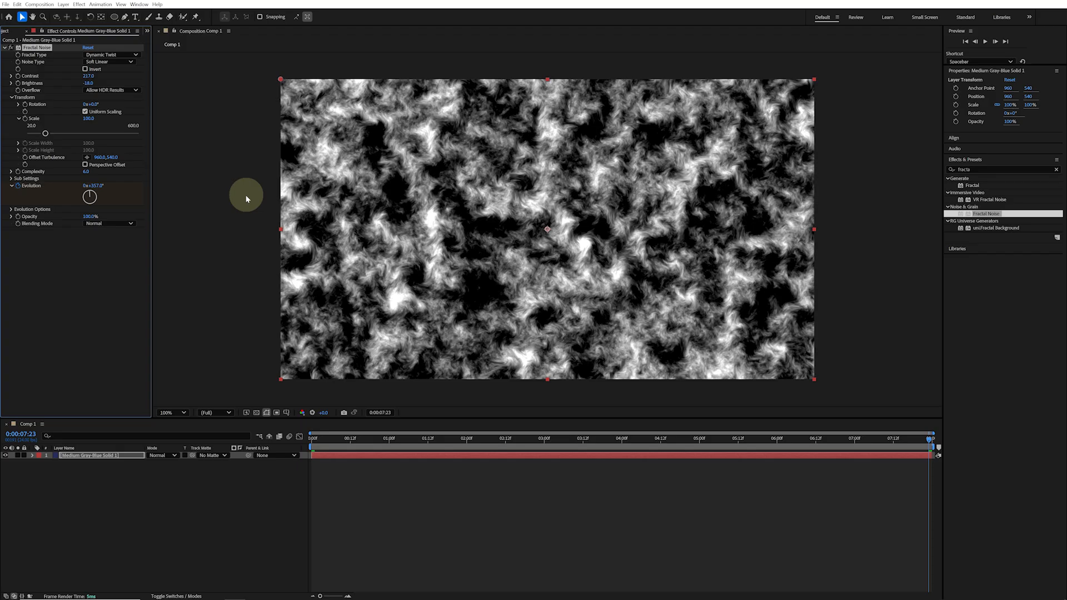
key("space")
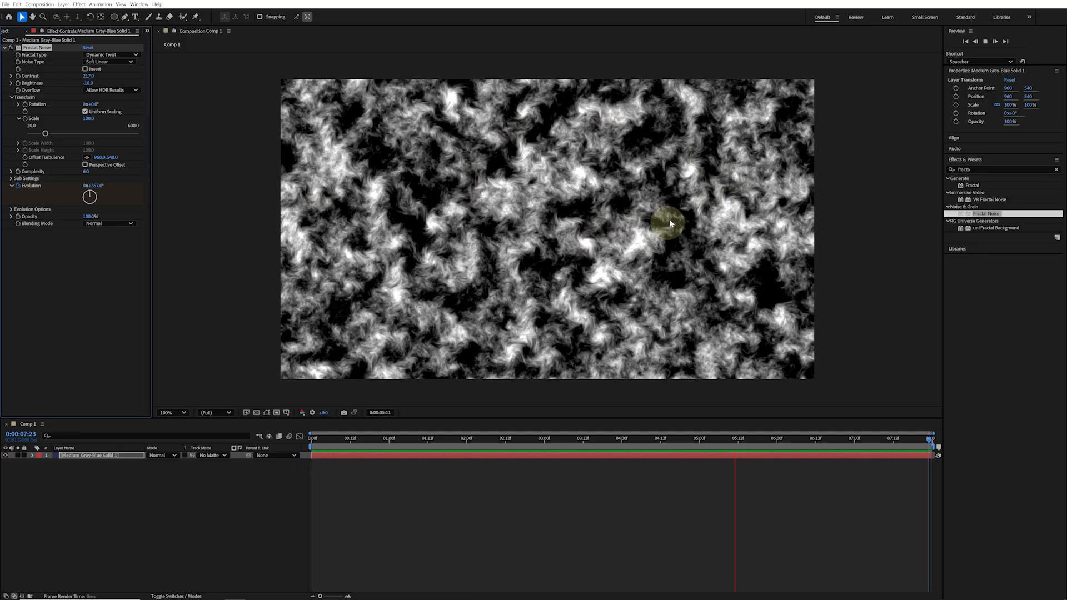
key("space")
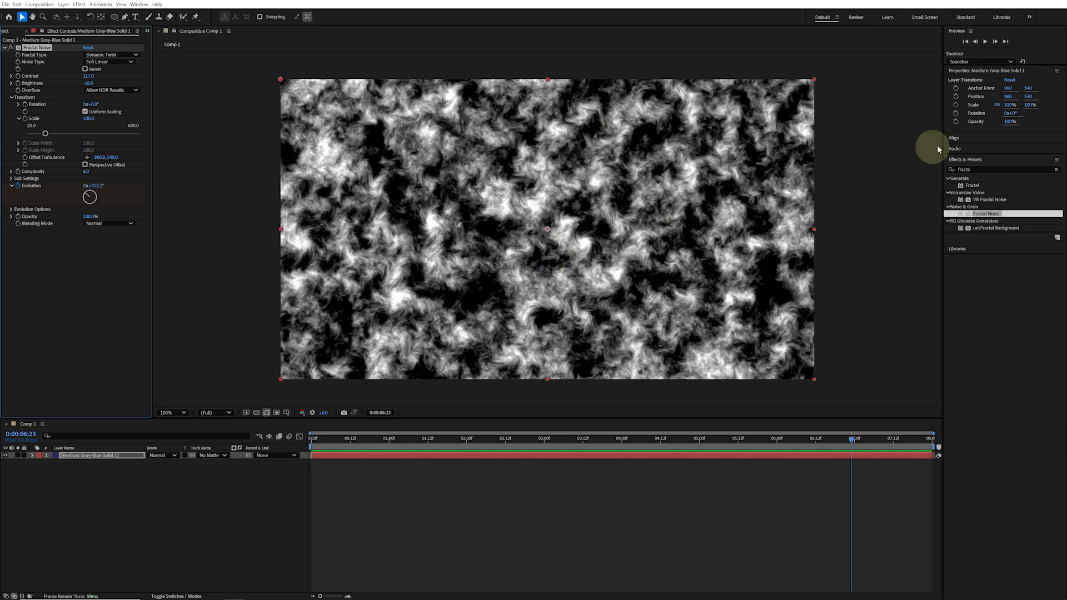
Search the effects for gradient and apply Gradient Ramp to the solid
left_click(953, 168)
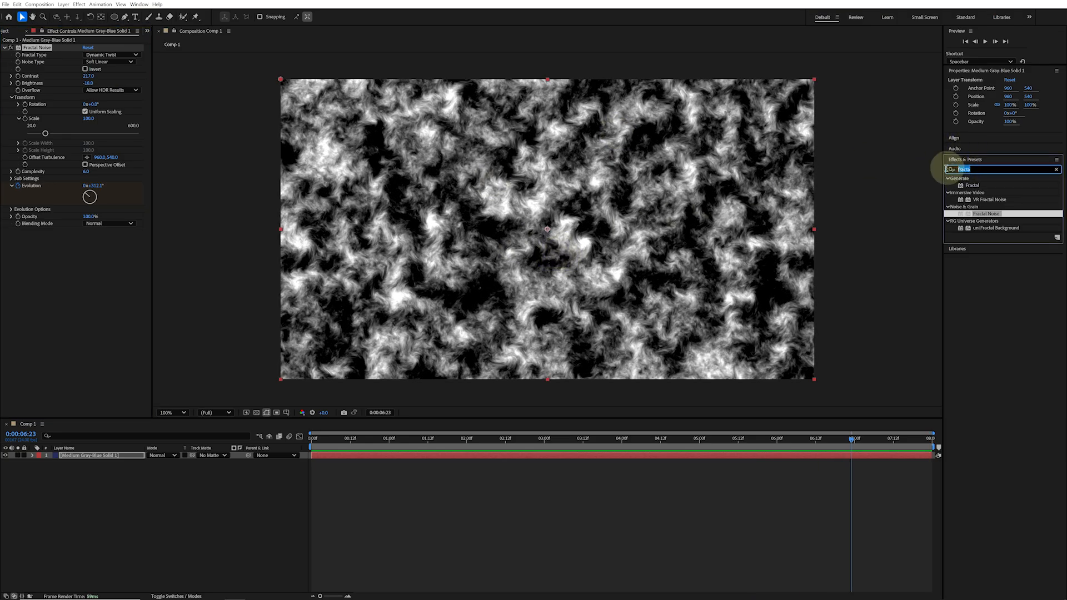
type("gradien")
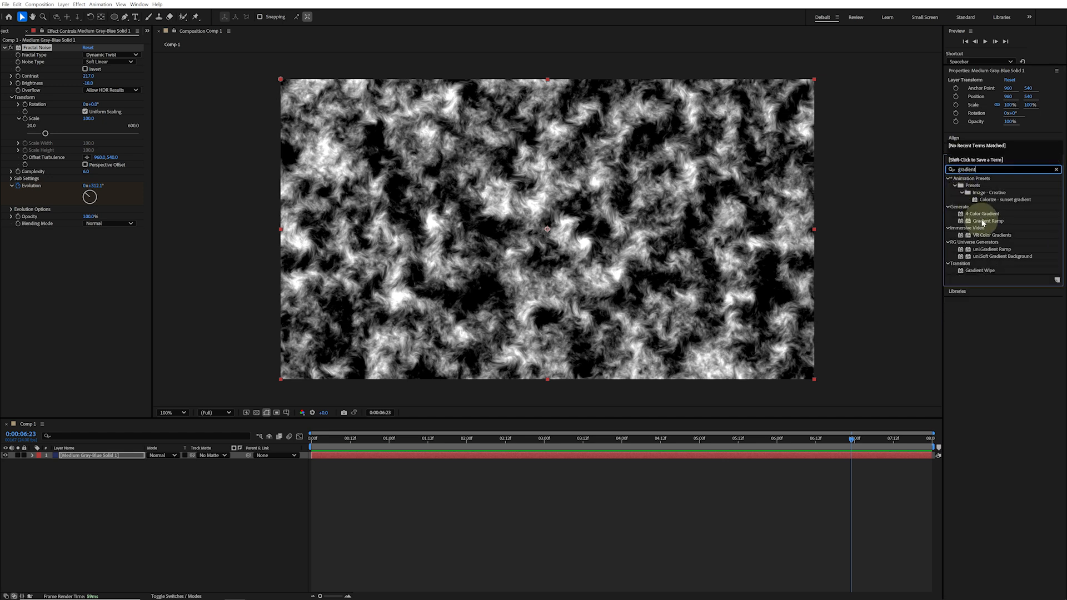
left_click_drag(989, 220, 565, 218)
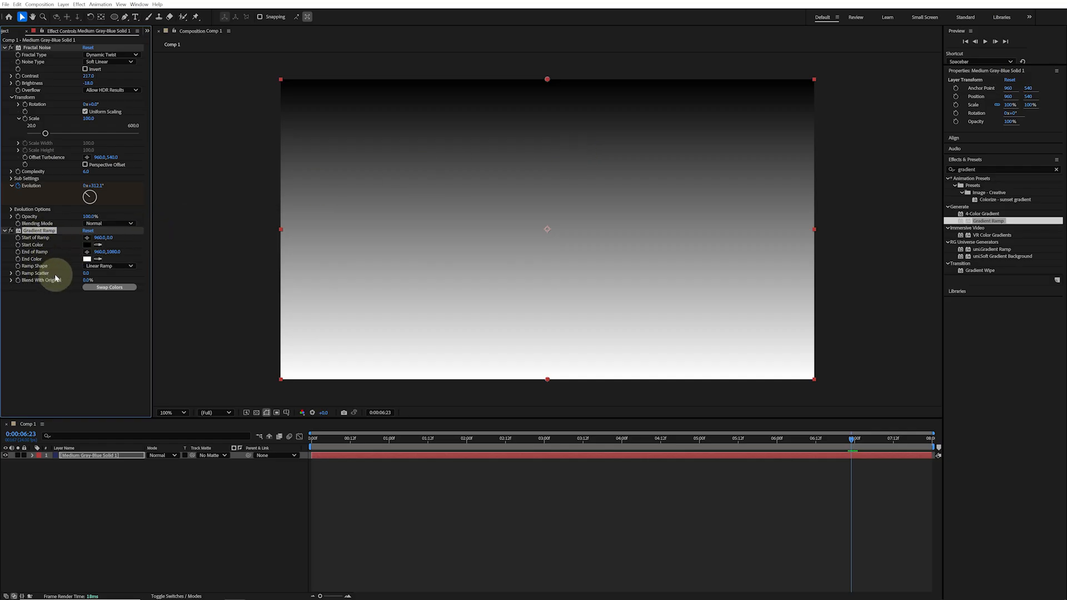
Move Gradient Ramp above Fractal Noise and set Fractal Noise's Blending Mode to Screen
left_click_drag(47, 230, 61, 50)
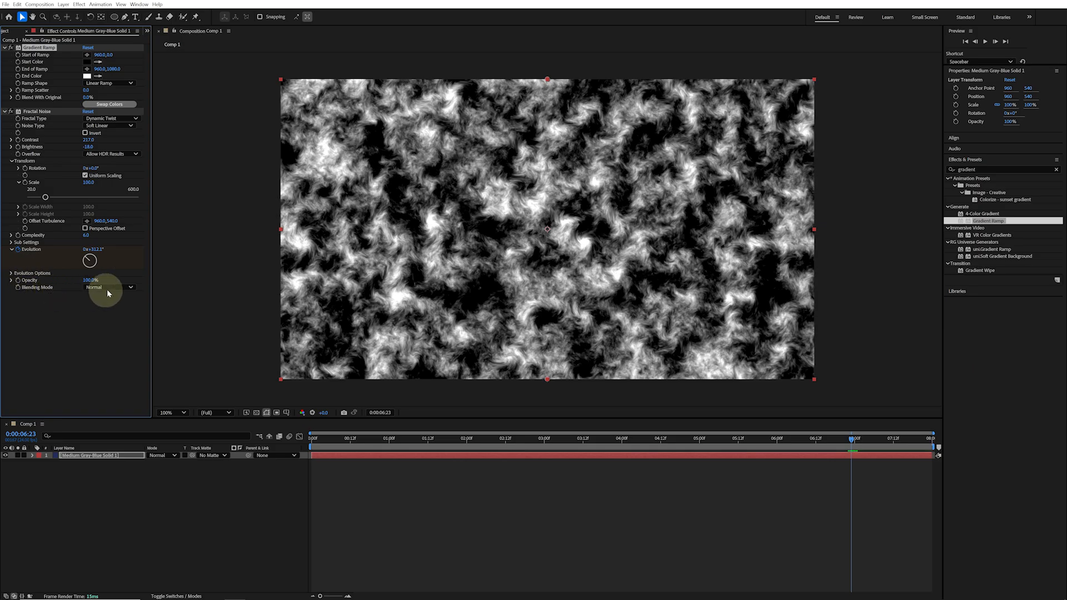
left_click(127, 288)
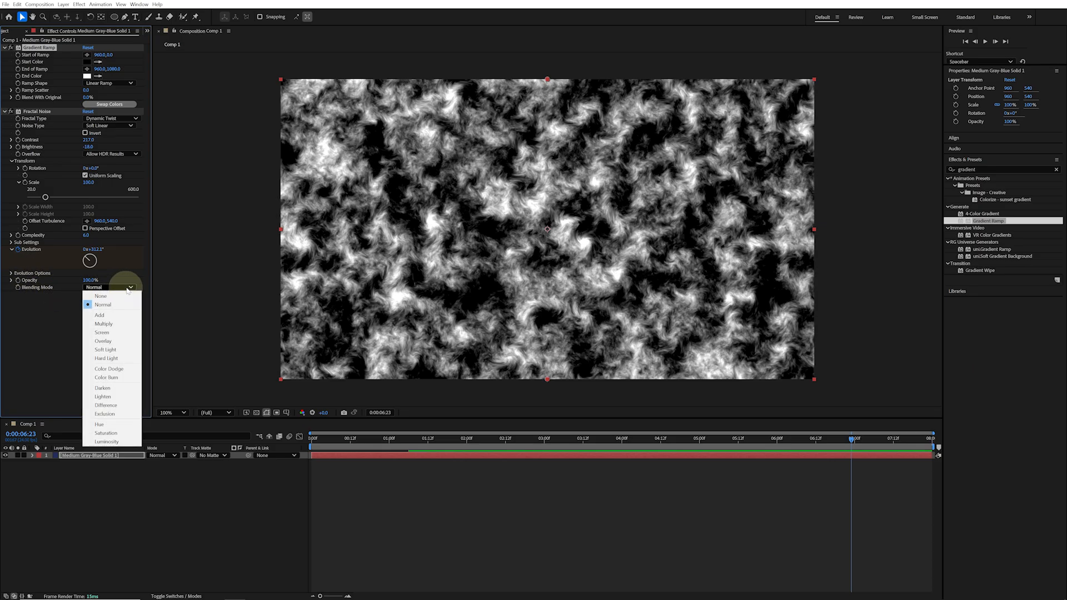
left_click(114, 332)
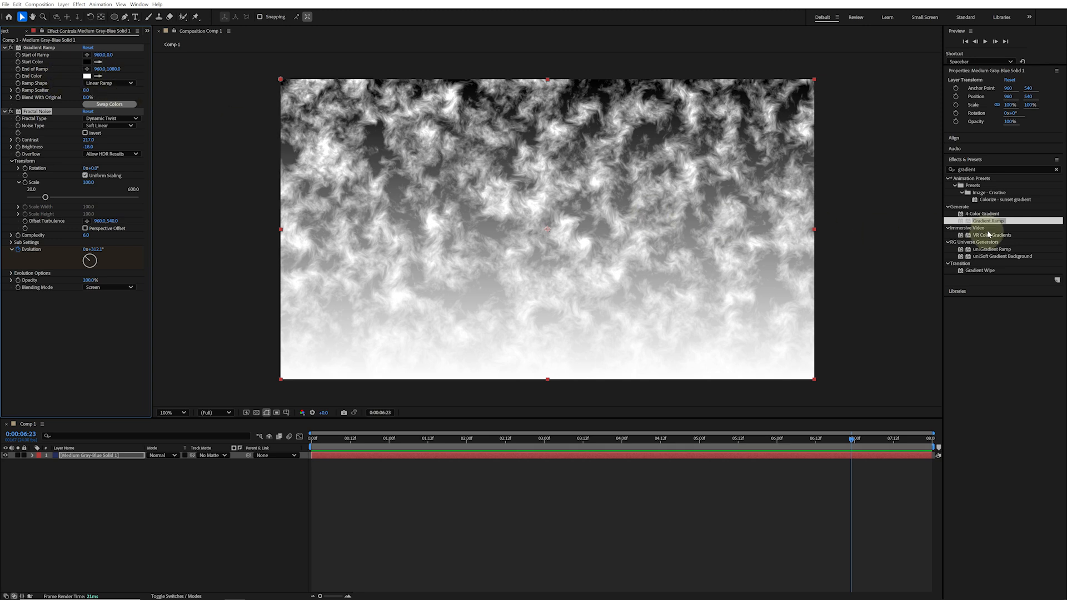
Search the effects for tritone and apply Tritone to the solid
left_click(982, 170)
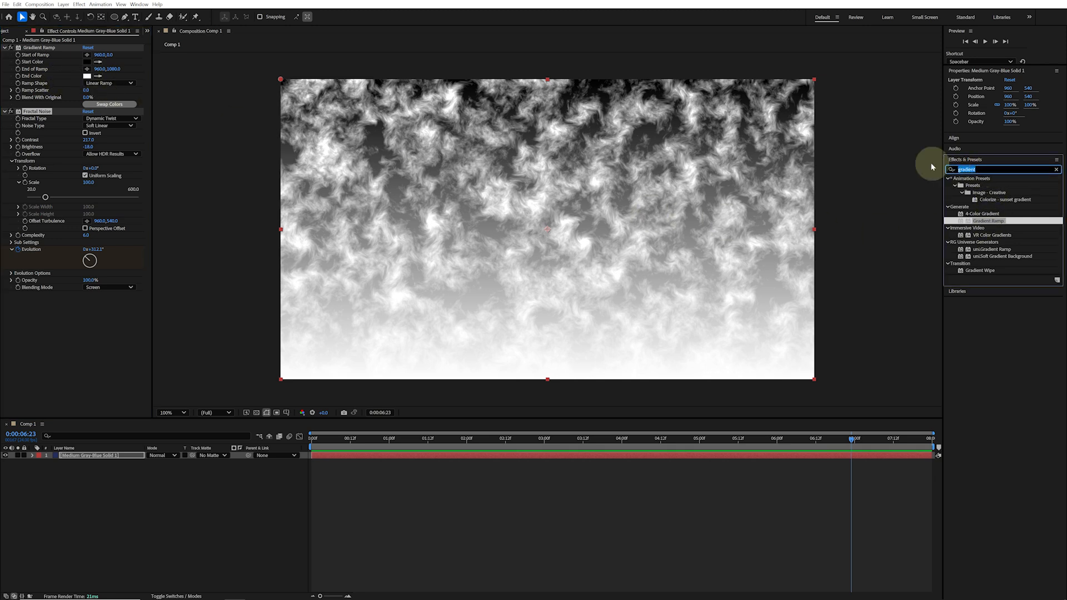
type("tritone")
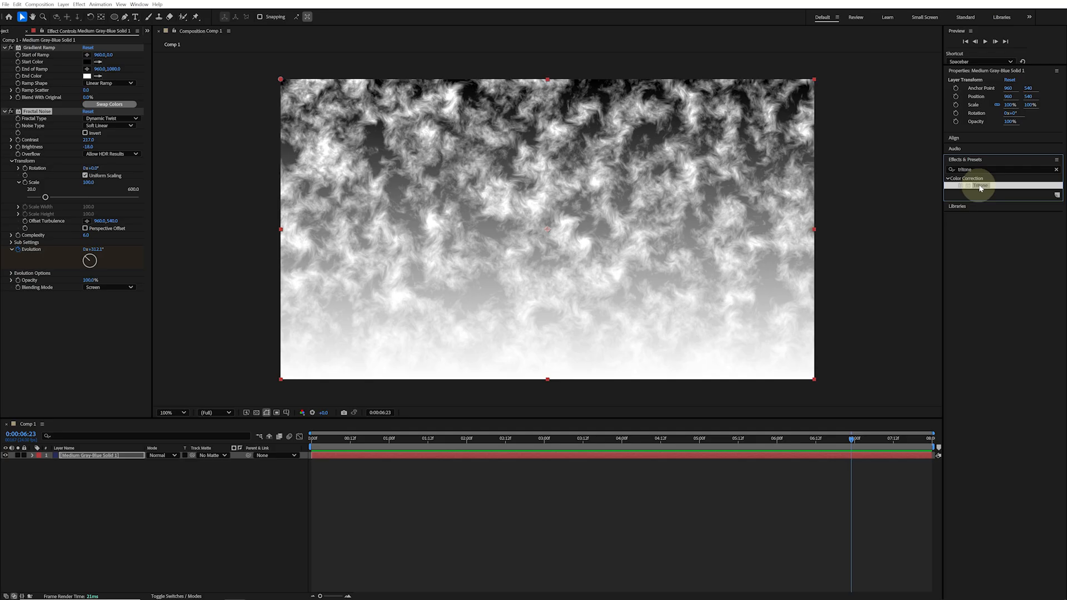
left_click_drag(980, 185, 618, 194)
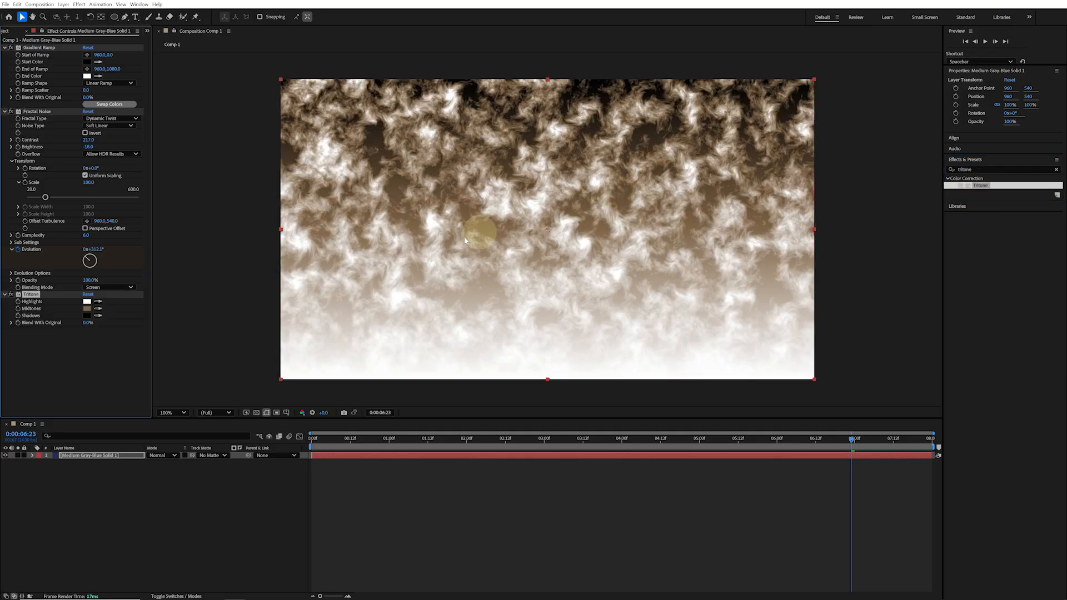
Set Tritone's Highlights color to F4F6B7
left_click(87, 303)
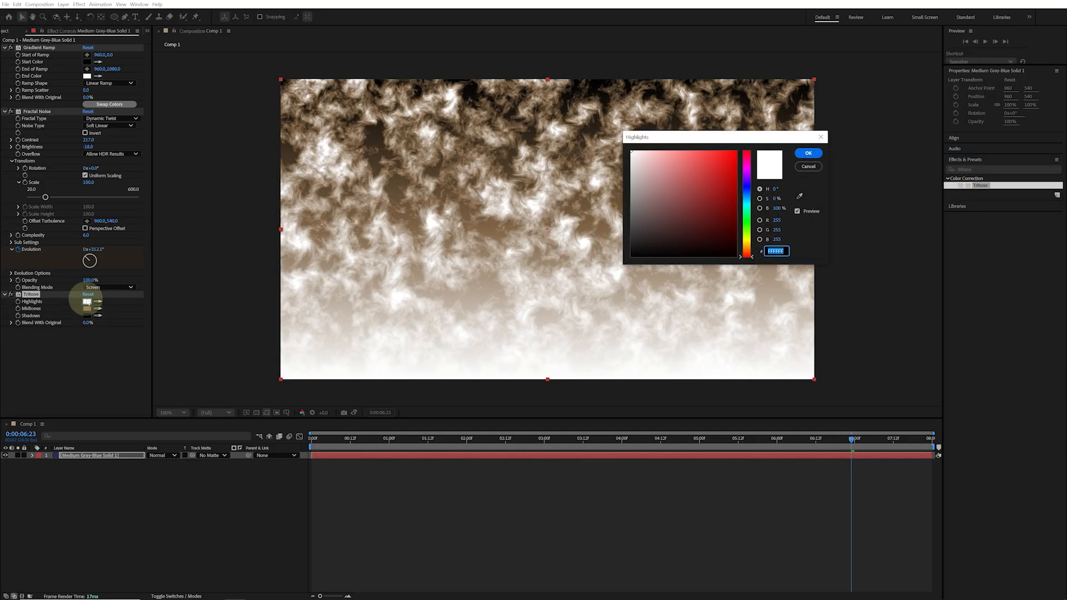
type("F4F6B7")
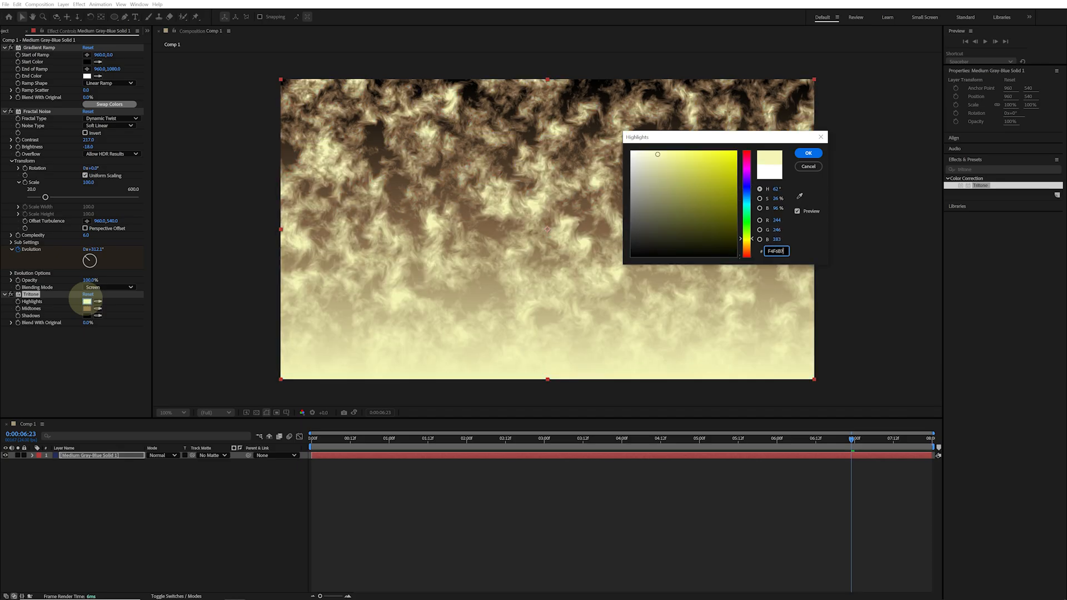
key("Return")
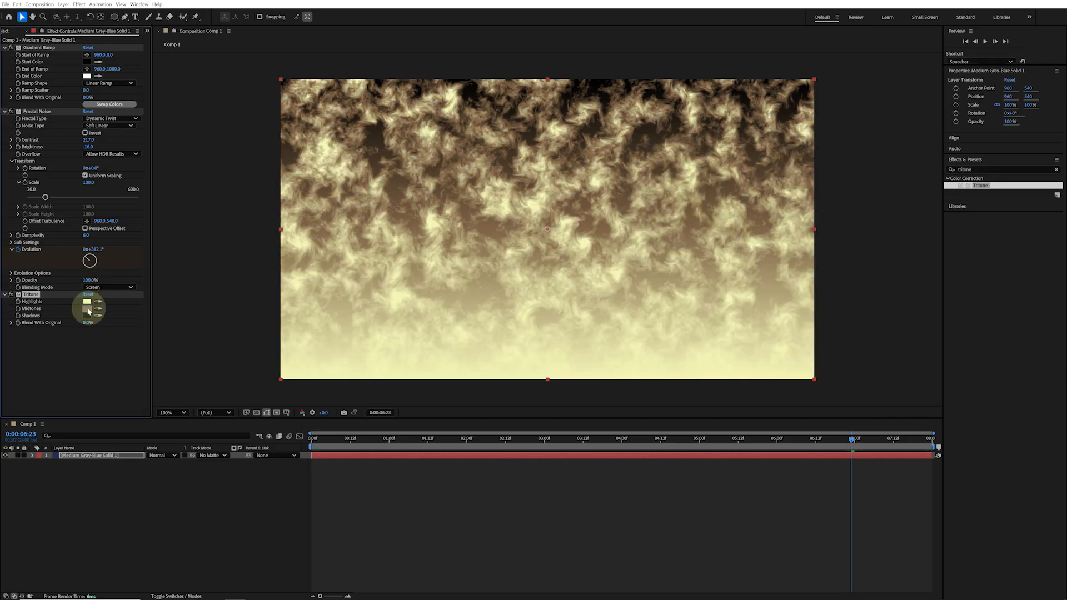
Set Tritone's Midtones color to F45B51
left_click(88, 308)
type("F45")
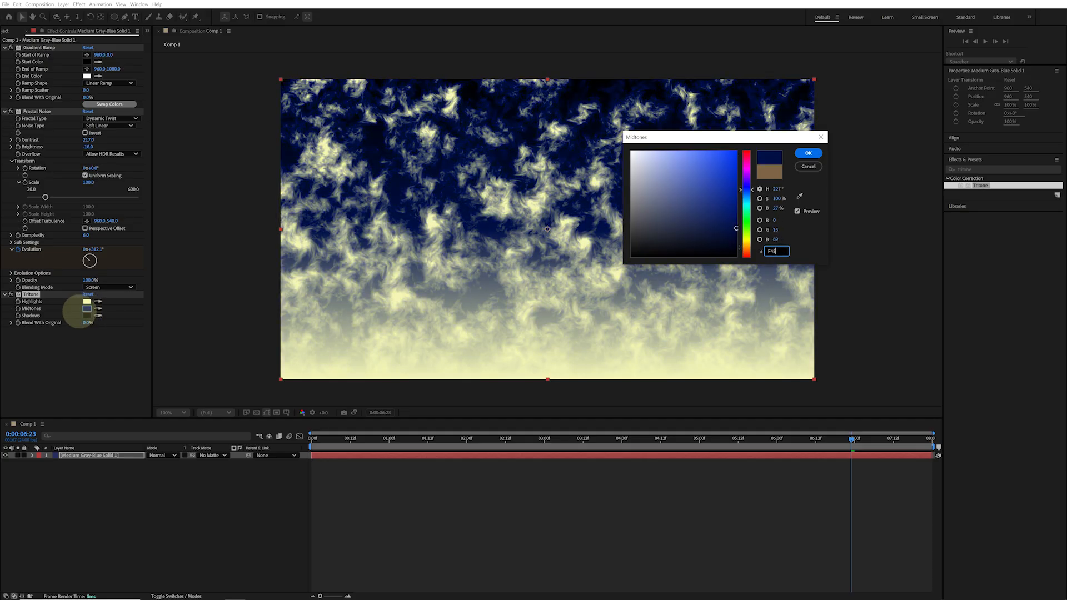
type("B51")
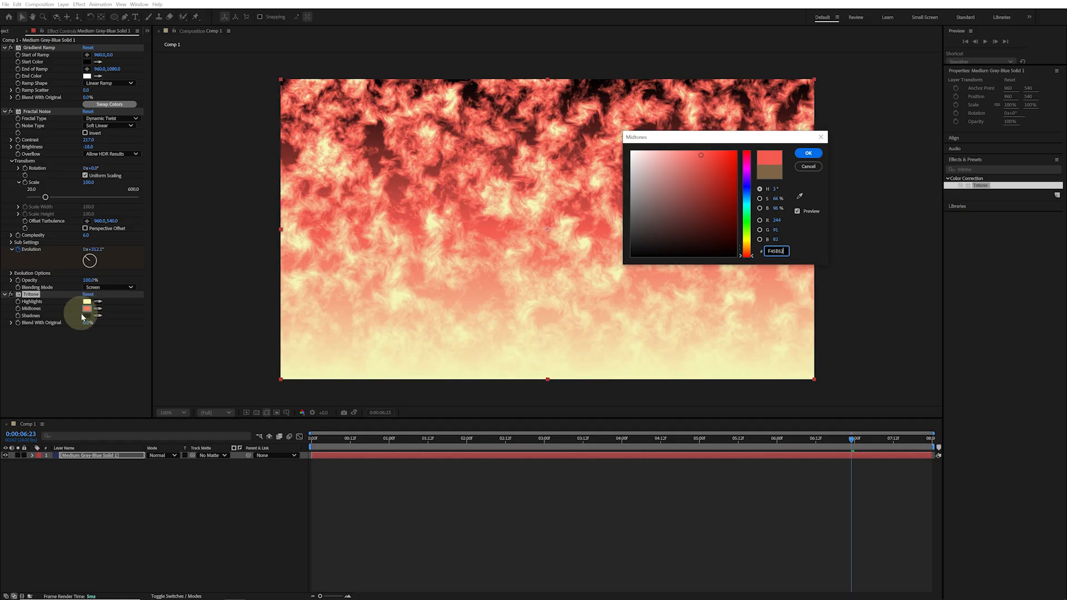
left_click(811, 155)
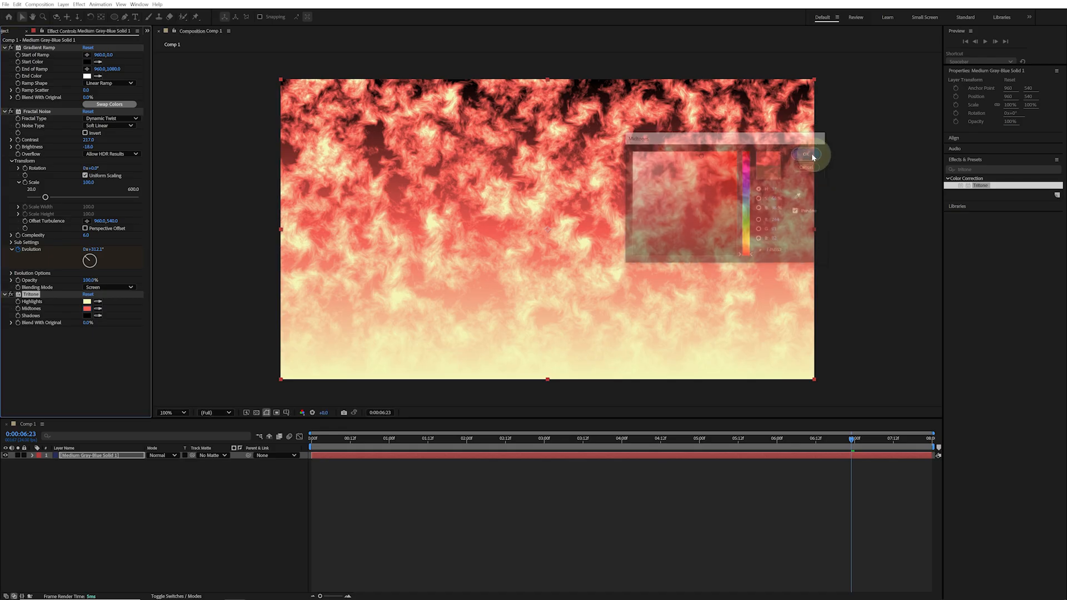
Deselect the layer and preview the fire-like animation
left_click(644, 507)
key("space")
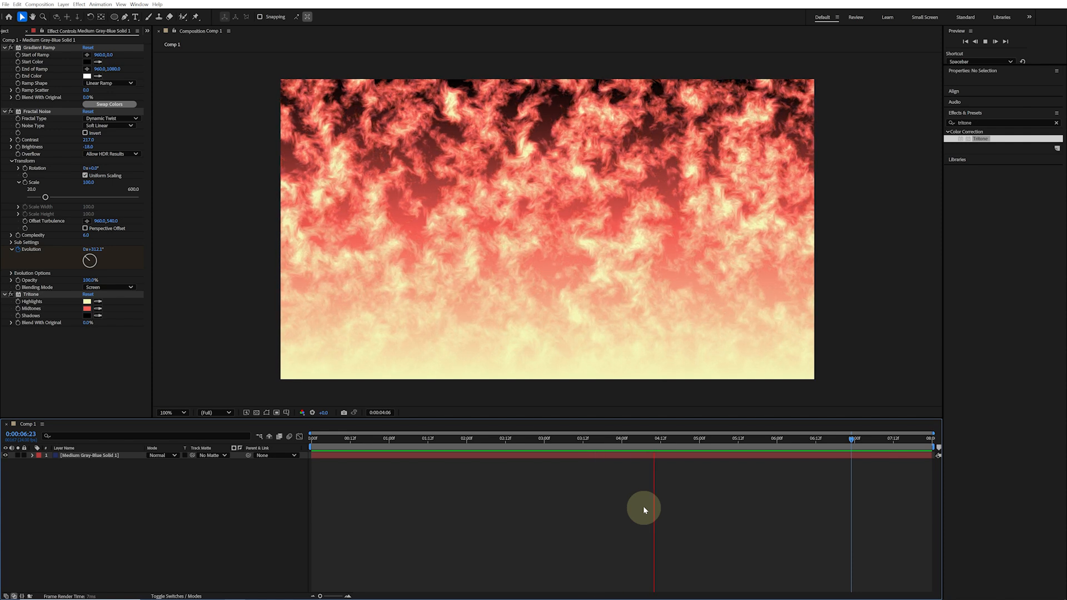
key("space")
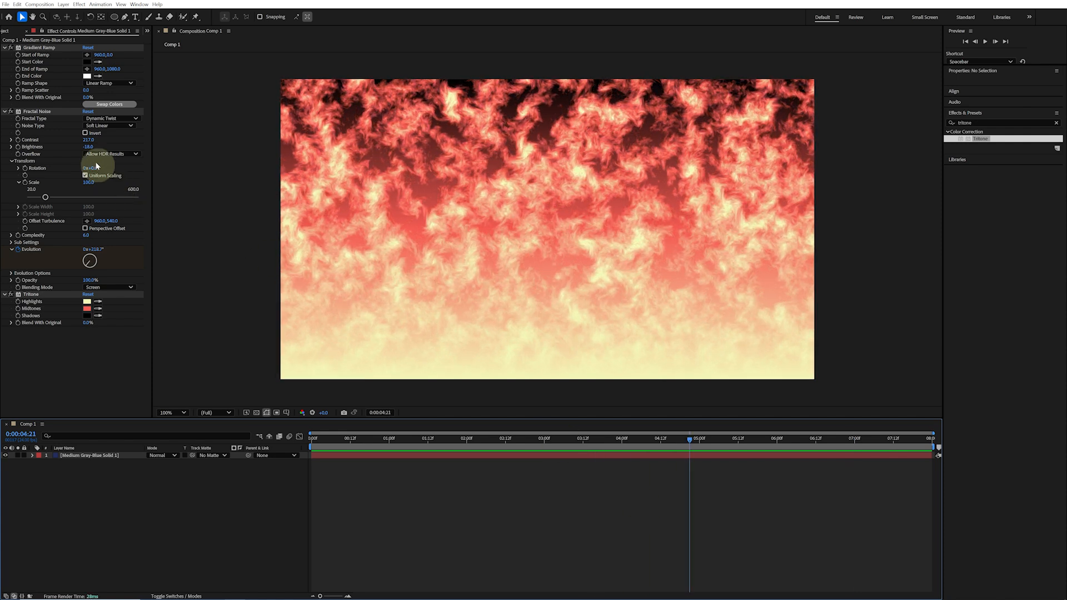
Try moving Tritone above Fractal Noise, then restore Fractal Noise above Tritone
left_click(32, 295)
left_click_drag(36, 295, 53, 113)
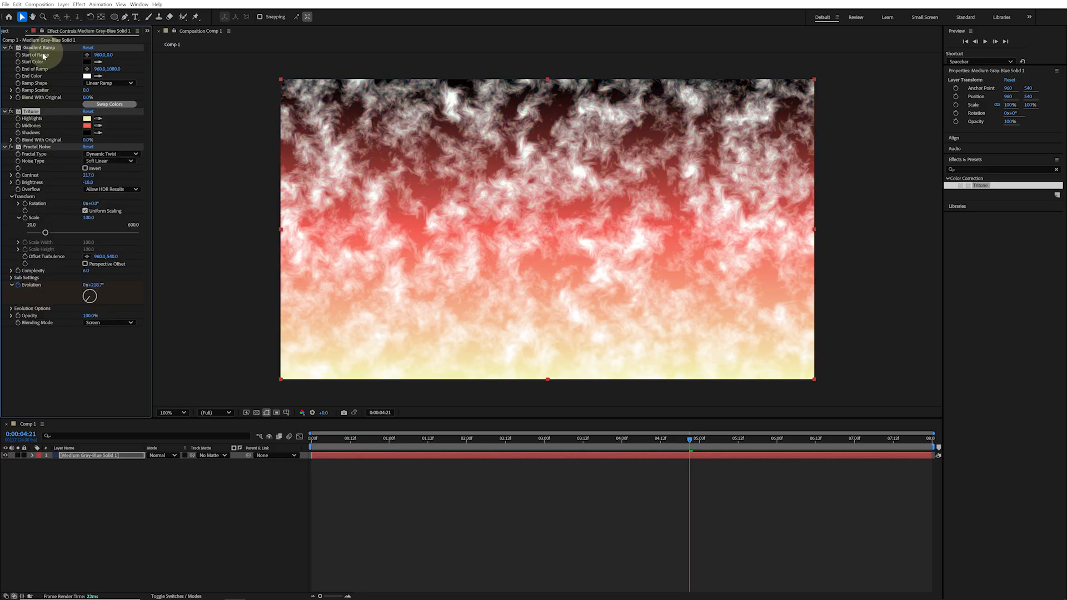
left_click(42, 149)
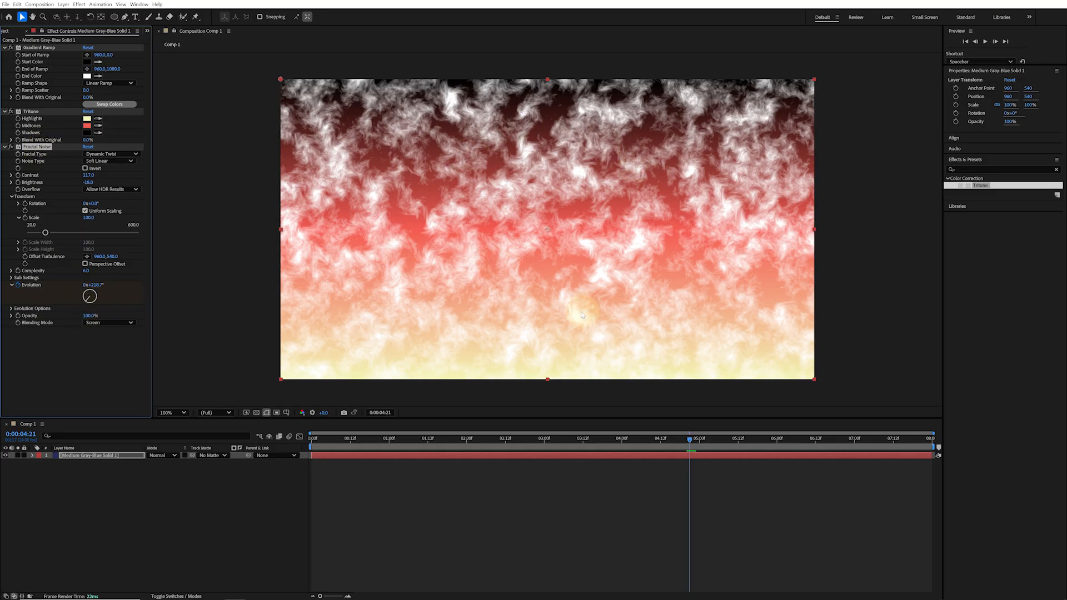
left_click_drag(32, 112, 42, 332)
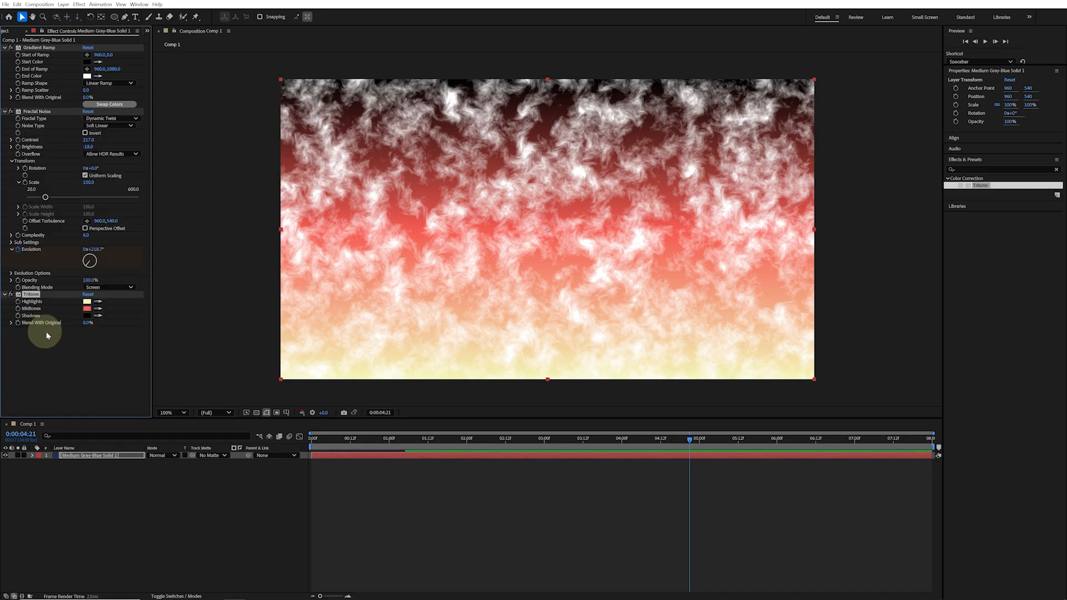
Search the effects for cc sphere and apply CC Sphere to the layer
left_click(974, 169)
left_click(1056, 170)
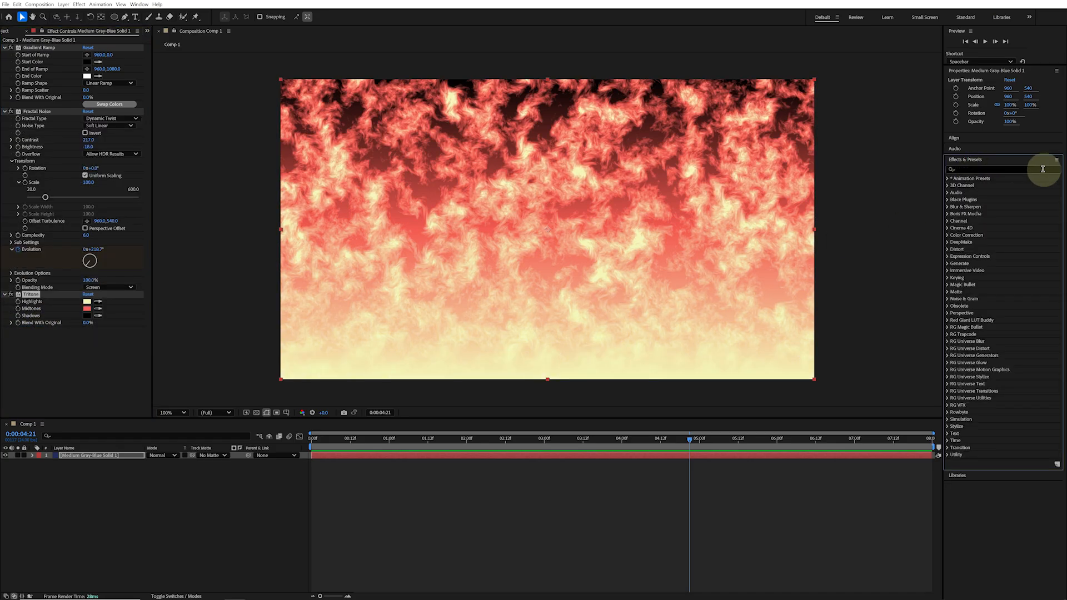
type("cc sph")
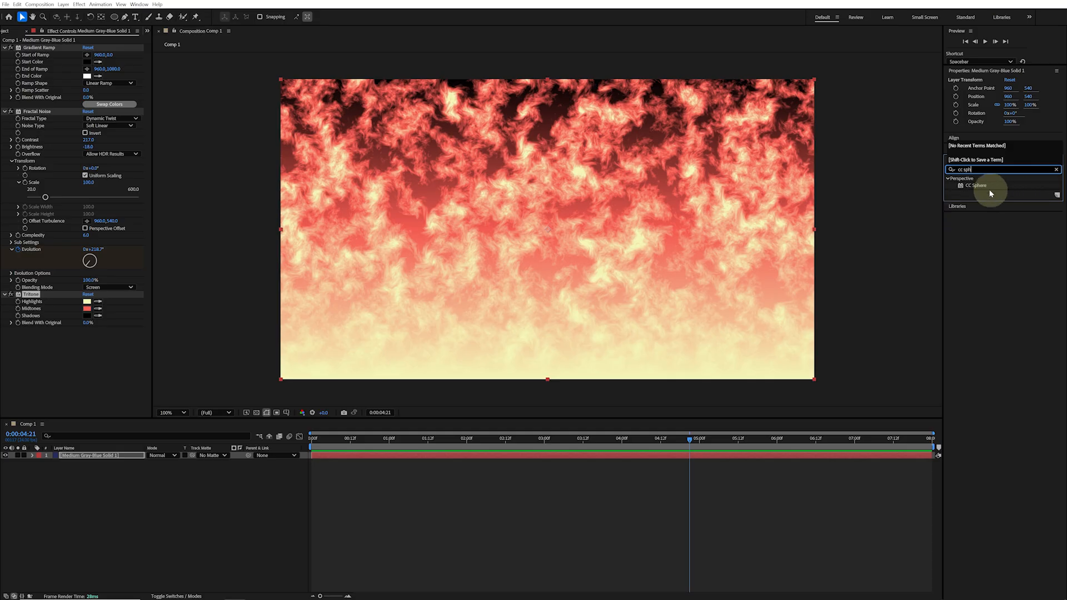
left_click_drag(987, 186, 167, 345)
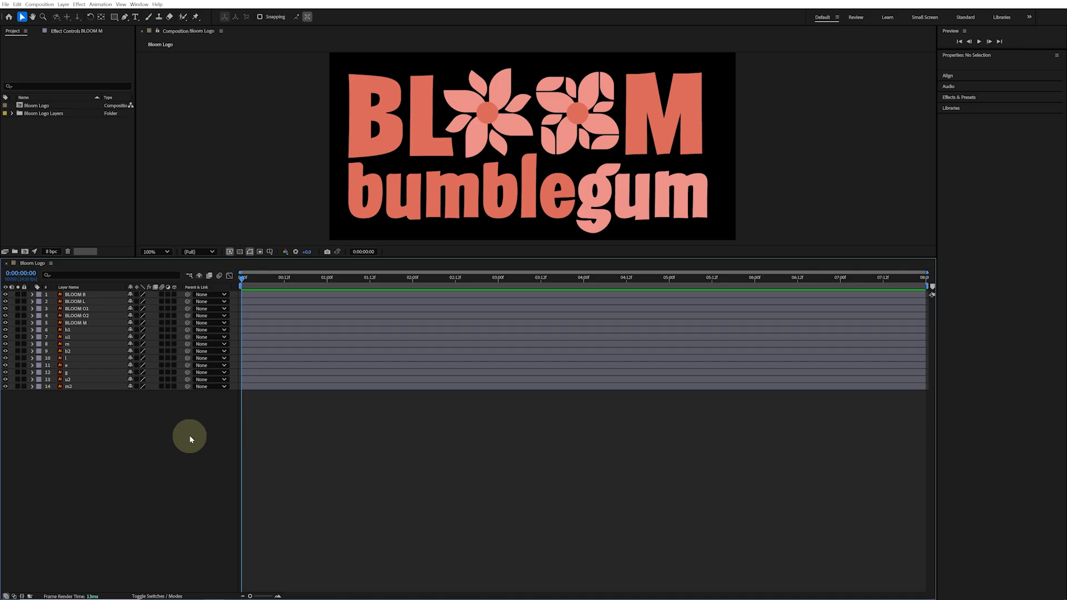
Create shapes from the BLOOM M vector layer
left_click(88, 324)
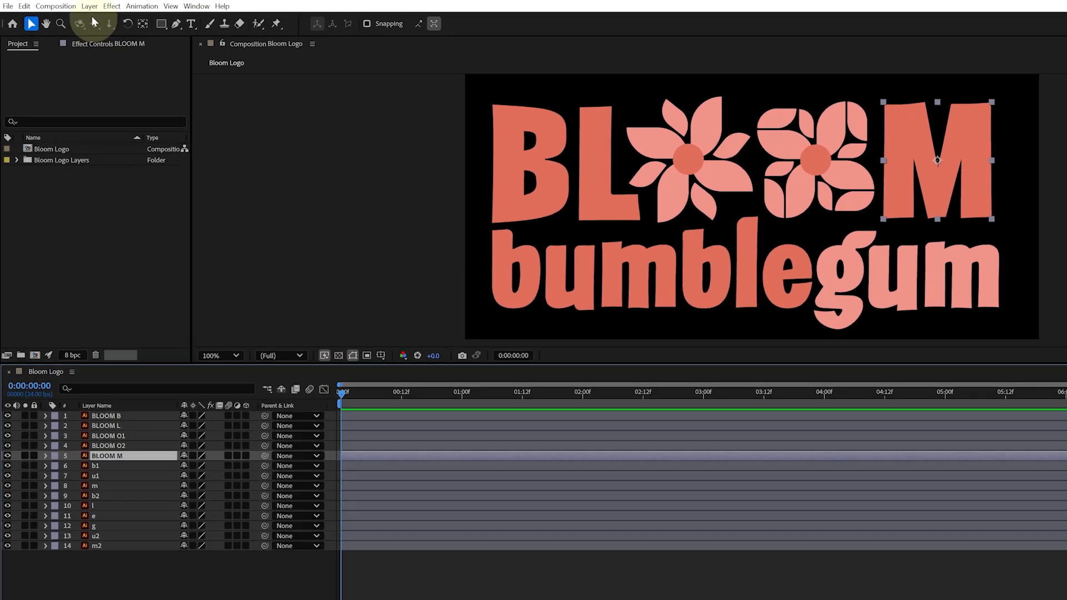
left_click(63, 5)
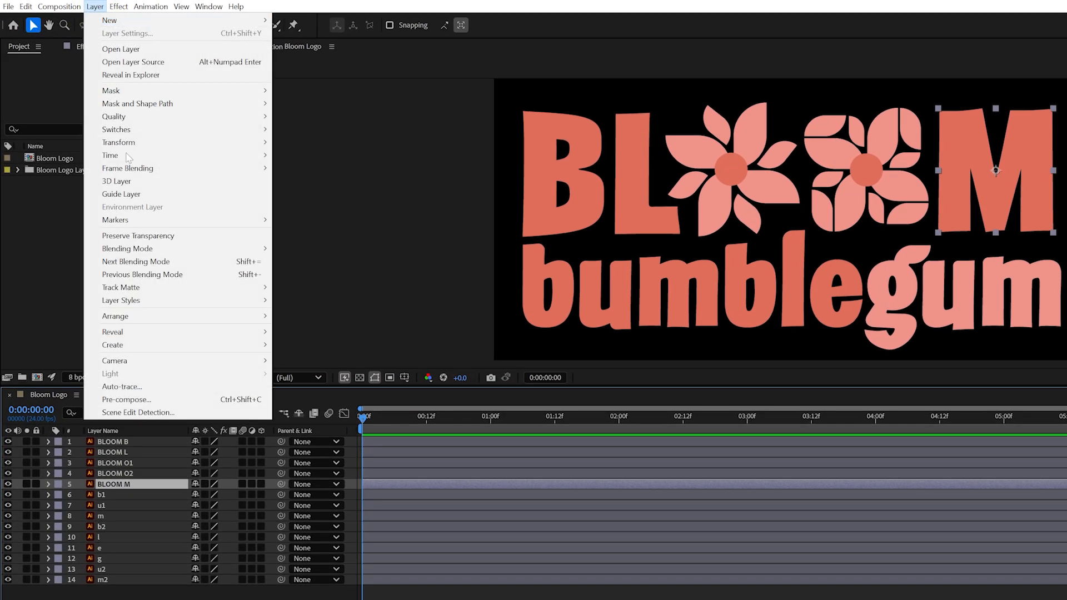
mouse_move(200, 346)
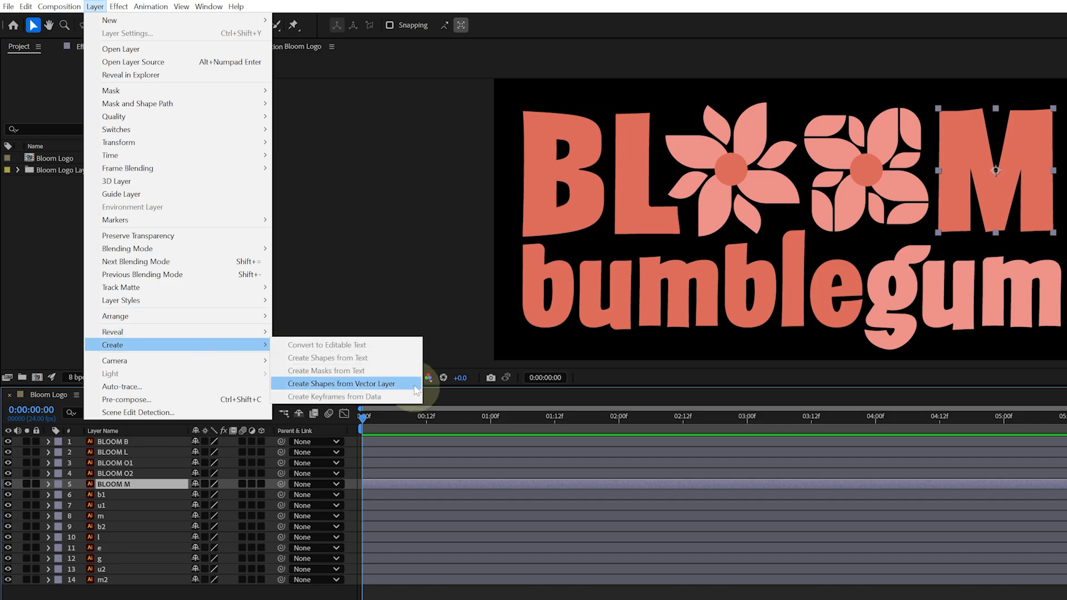
left_click(413, 389)
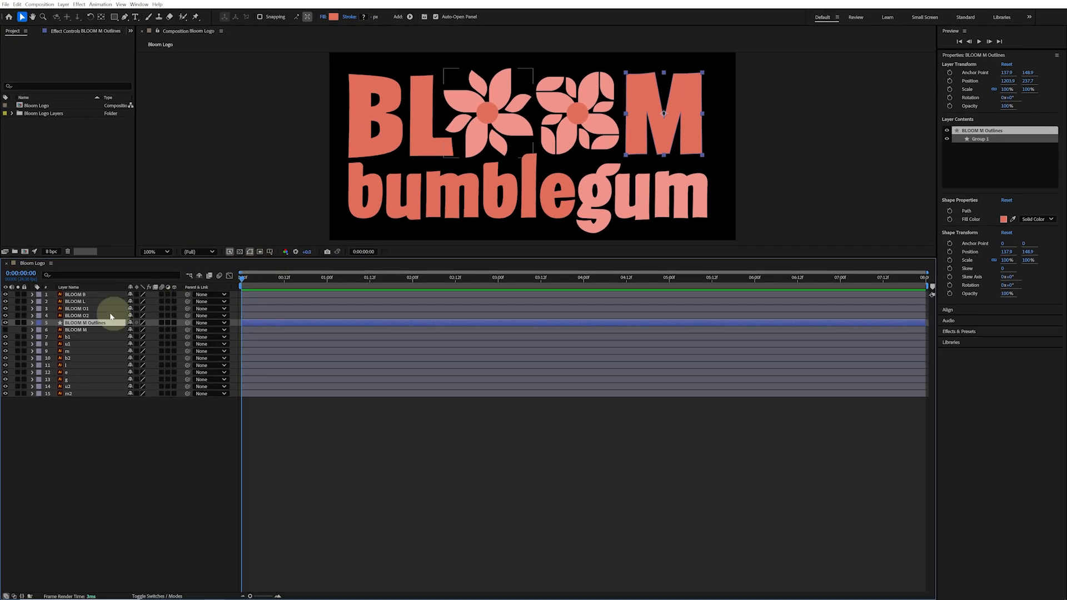
Select the BLOOM M Outlines layer and change its fill color to turquoise
left_click(78, 330)
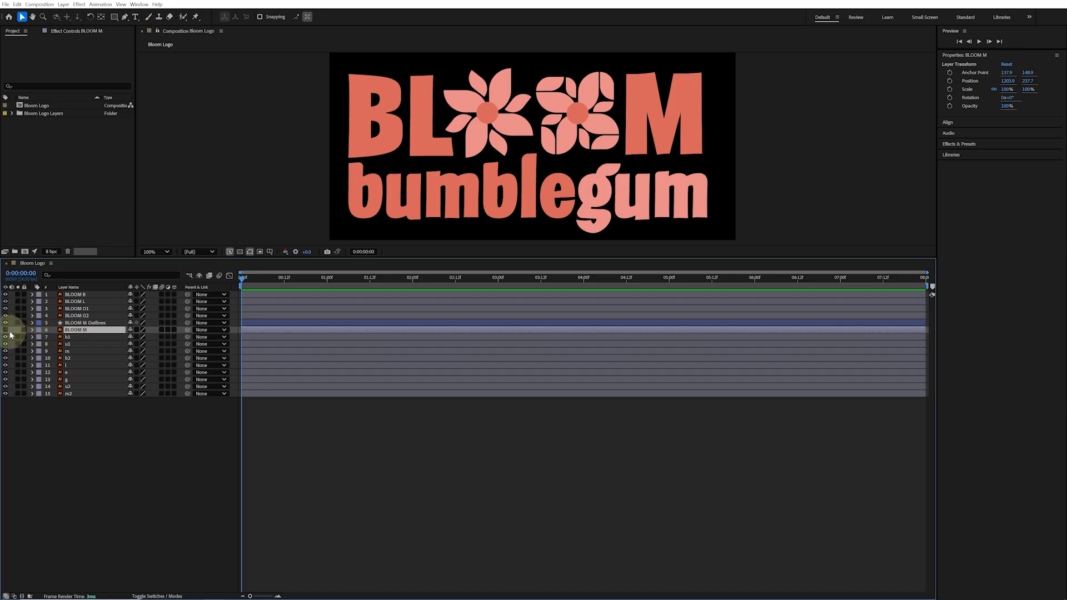
left_click(99, 324)
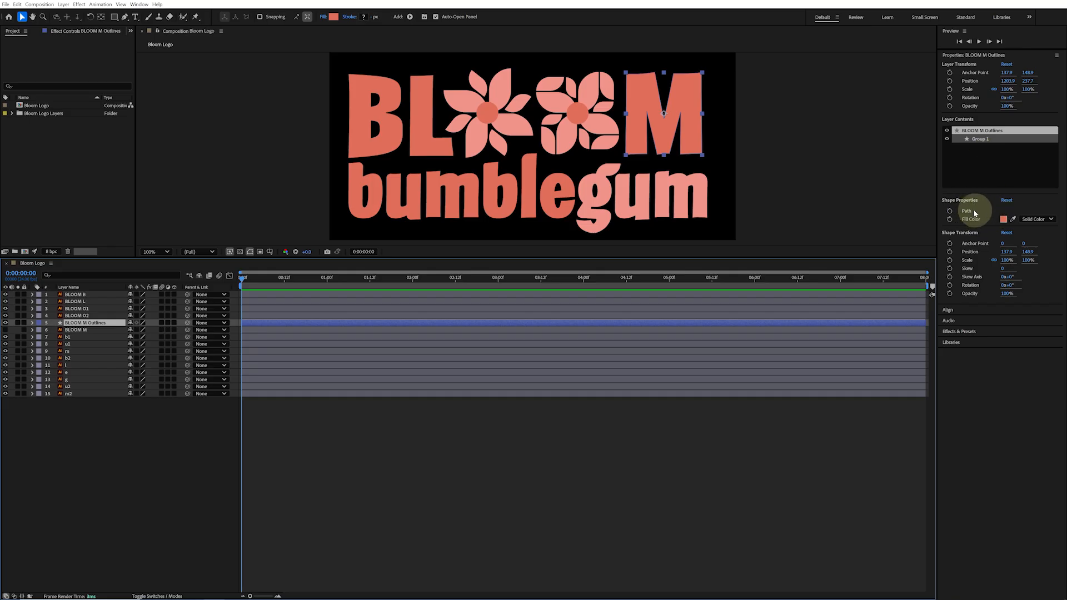
left_click(1004, 219)
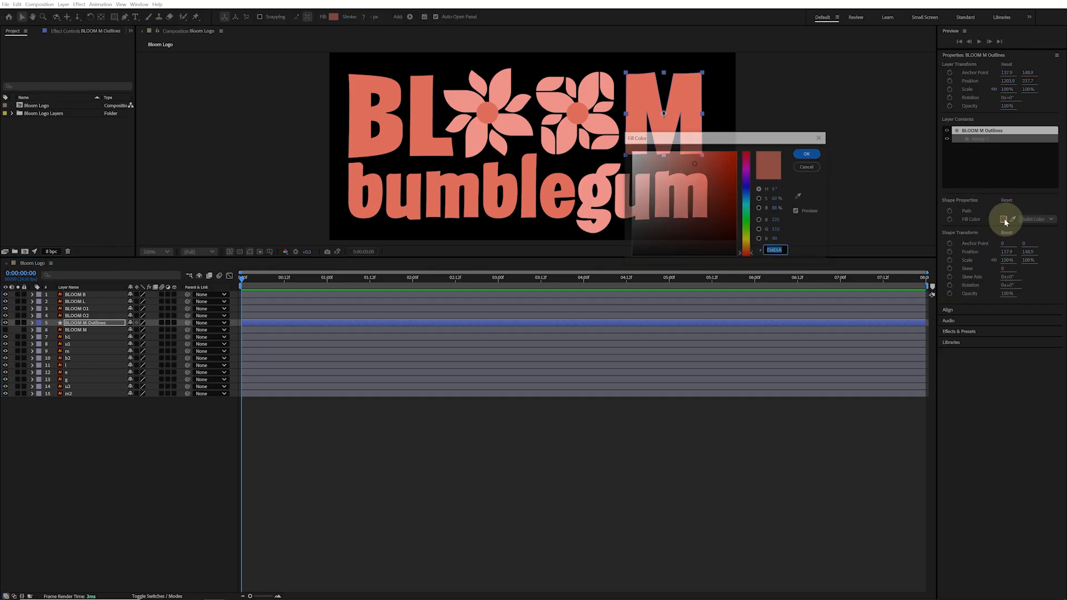
left_click_drag(748, 191, 748, 208)
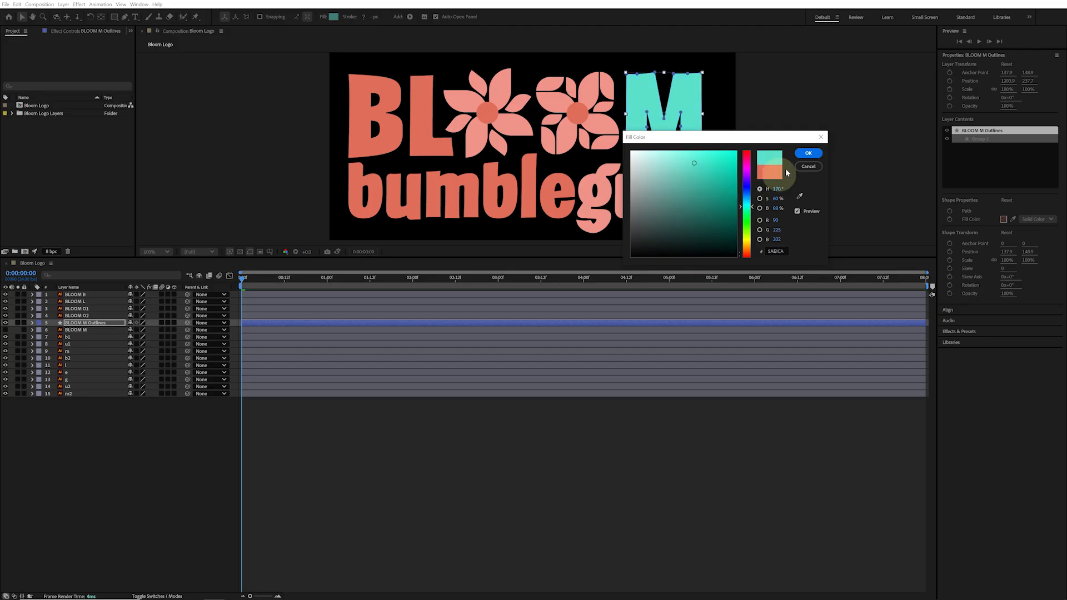
left_click(809, 153)
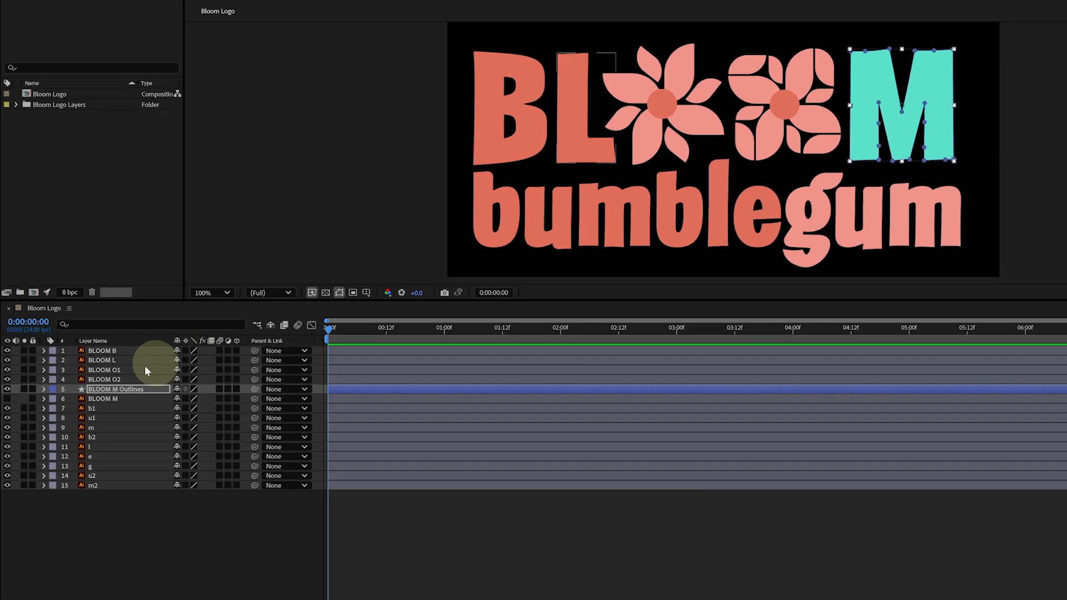
Add a Stroke to Group 1 of BLOOM M Outlines and set its stroke width to about 32
left_click(45, 398)
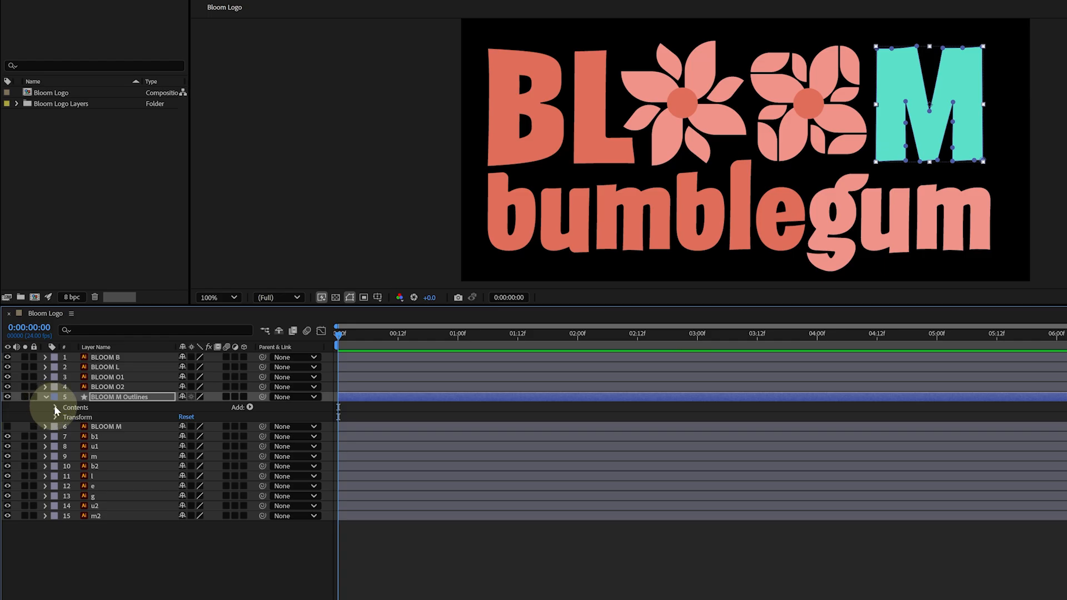
left_click(55, 408)
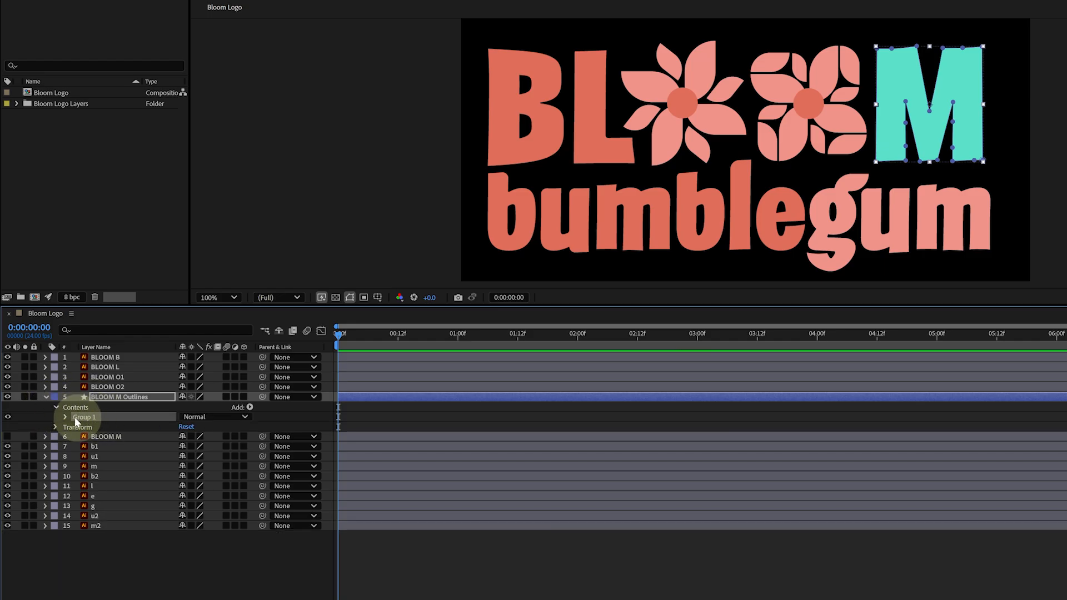
left_click(64, 417)
left_click(99, 428)
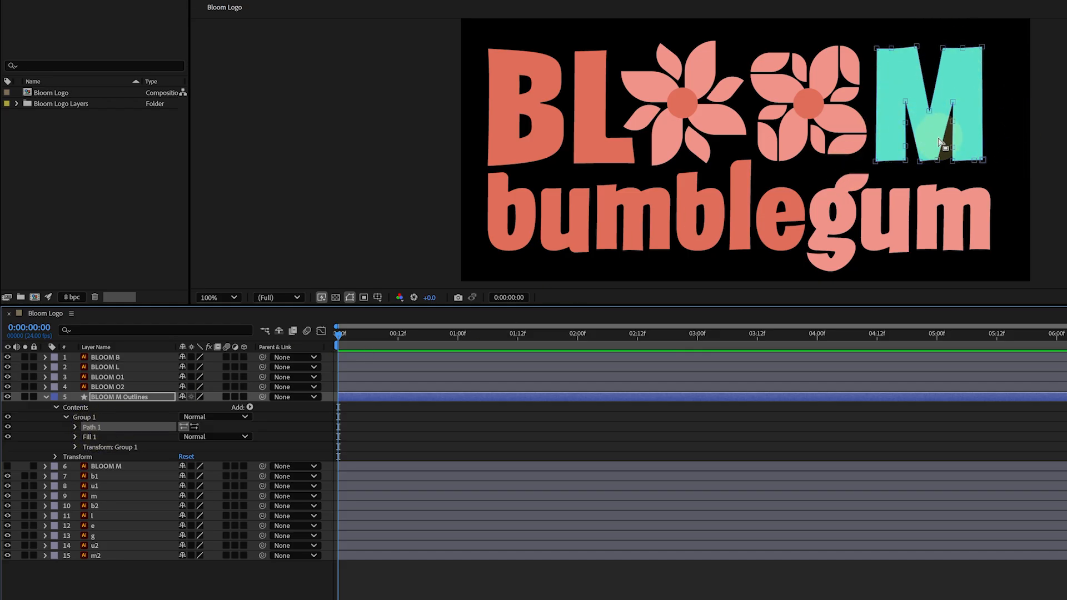
left_click(108, 437)
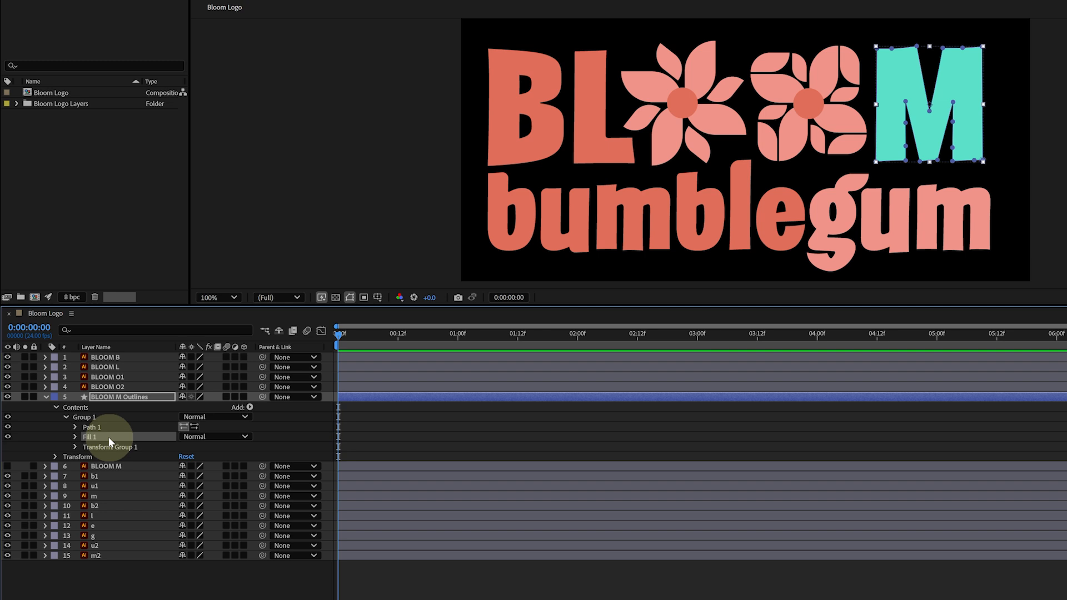
left_click(76, 438)
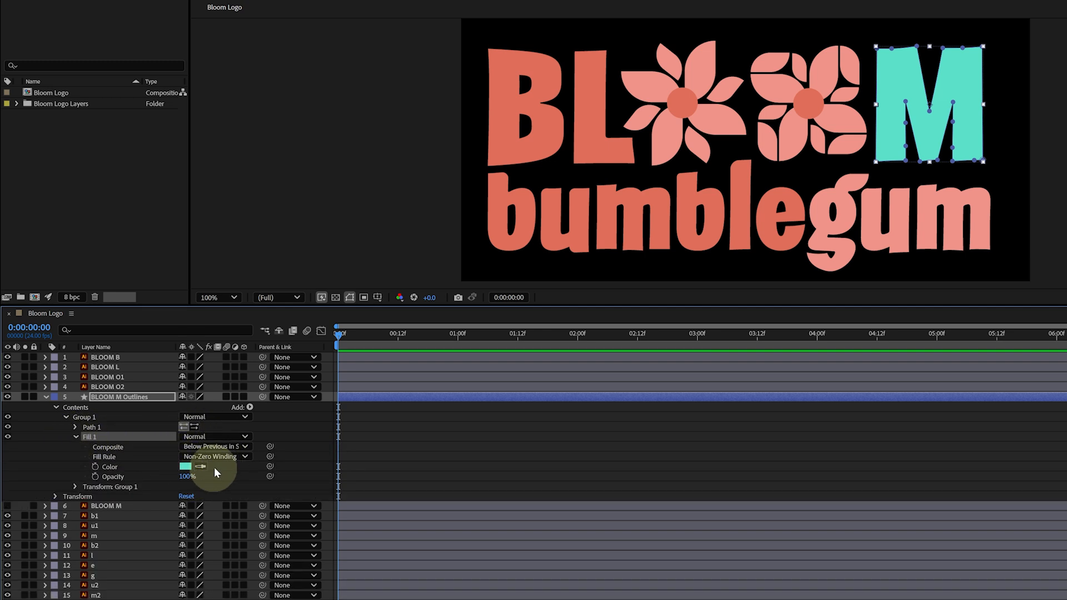
left_click(250, 408)
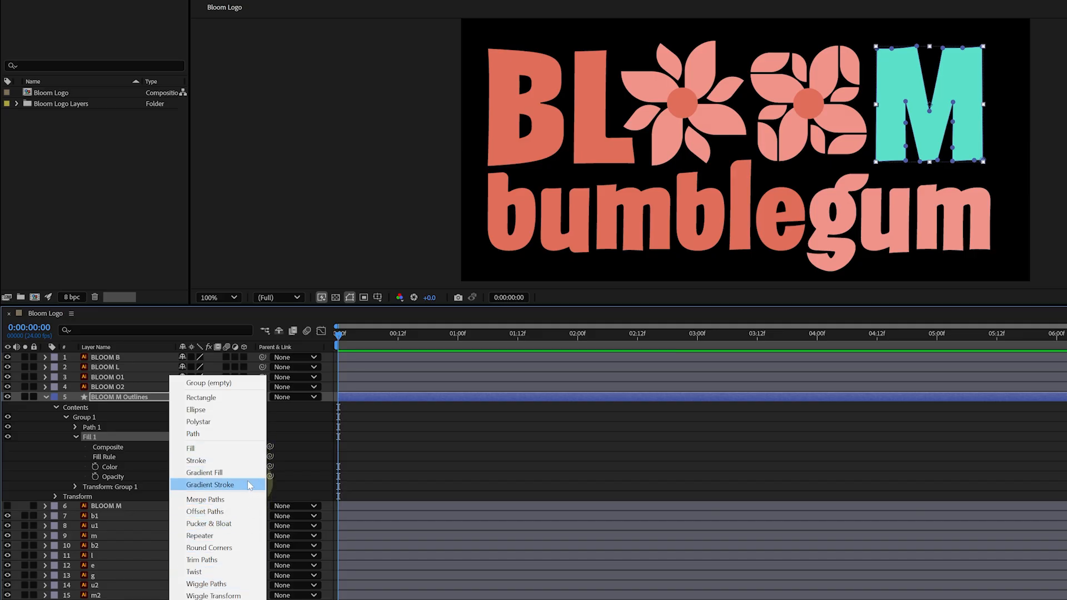
left_click(247, 461)
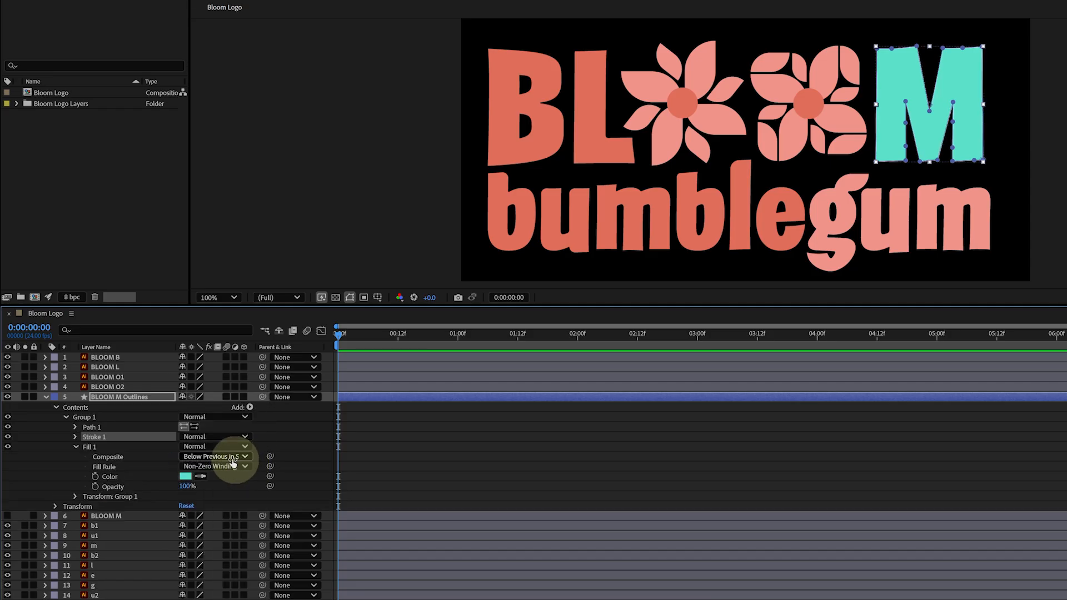
left_click(76, 438)
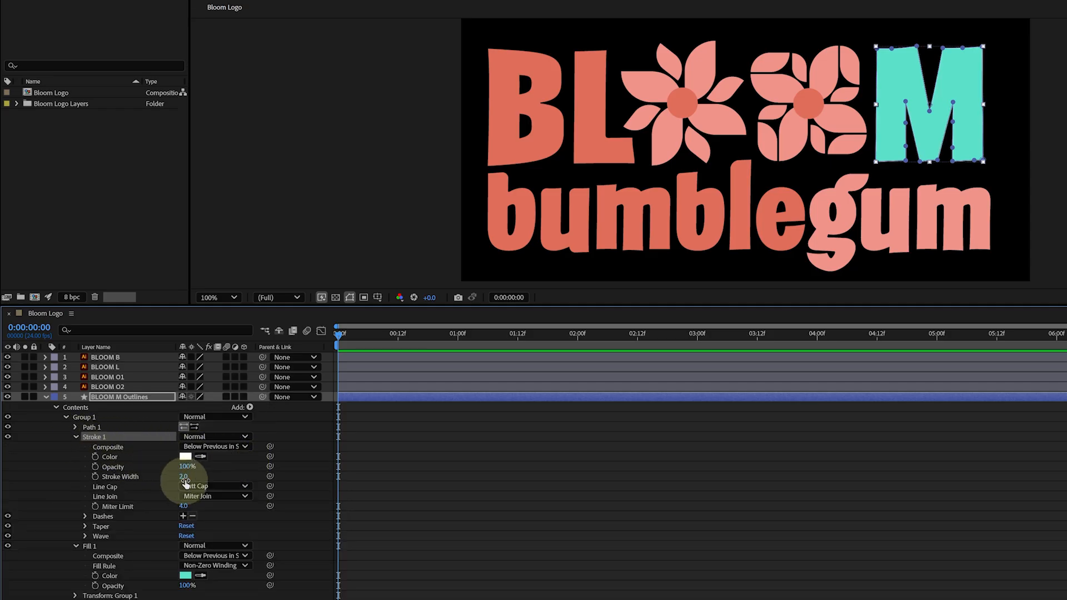
left_click_drag(184, 476, 216, 476)
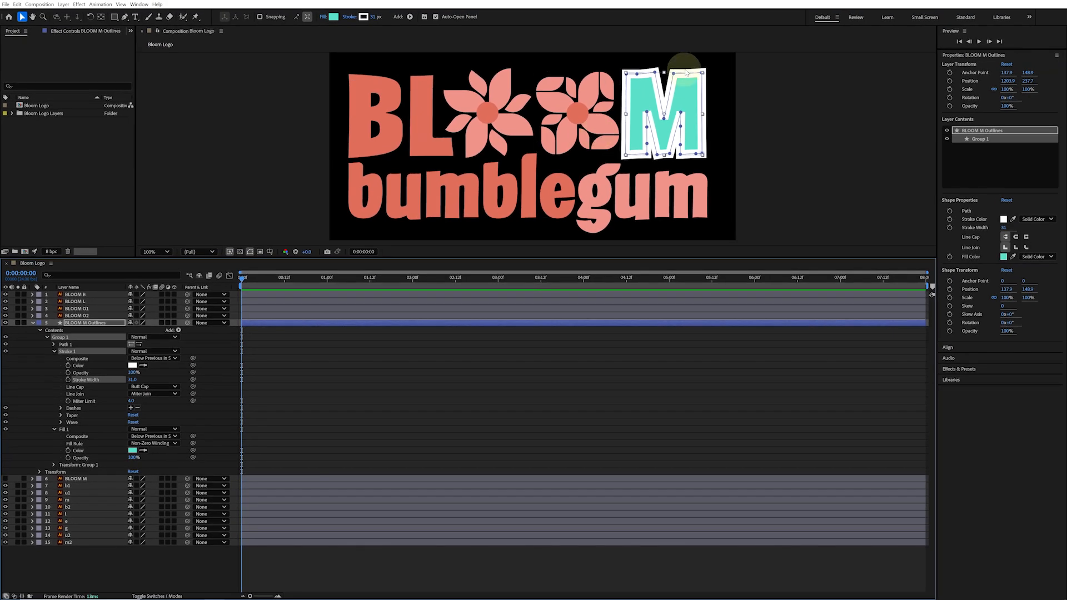
mouse_move(664, 117)
left_mouse_down()
mouse_move(664, 86)
mouse_move(664, 129)
left_mouse_up()
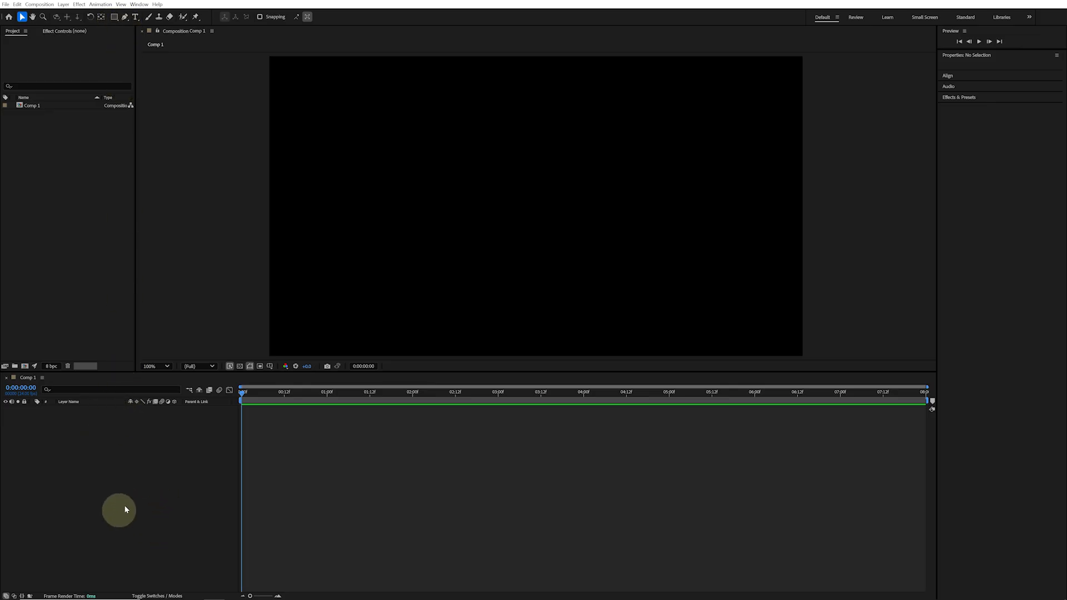
Draw a rectangle shape about 446 by 621 on the left side of Comp 1
left_click(114, 17)
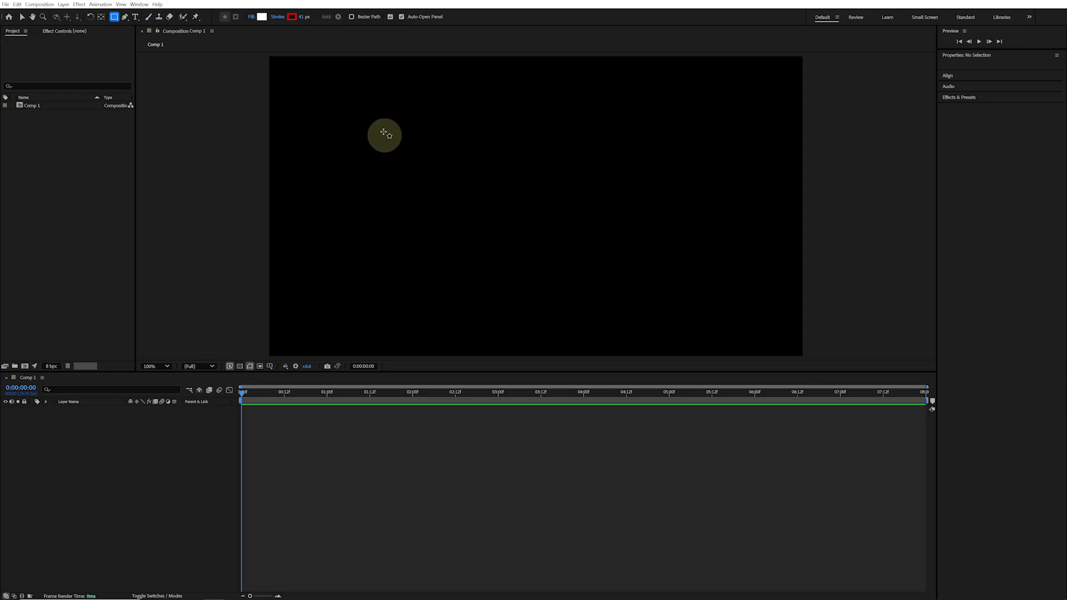
left_click_drag(384, 131, 506, 298)
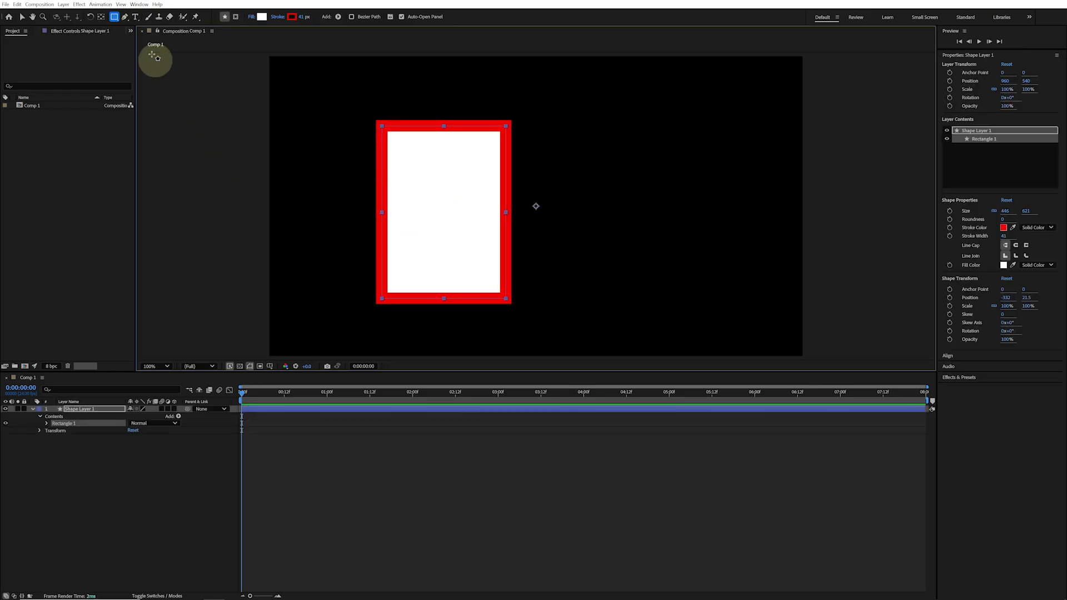
Draw a closed pen path in the same shape layer with a pointed top and curved bottom
left_click(125, 17)
left_click(597, 187)
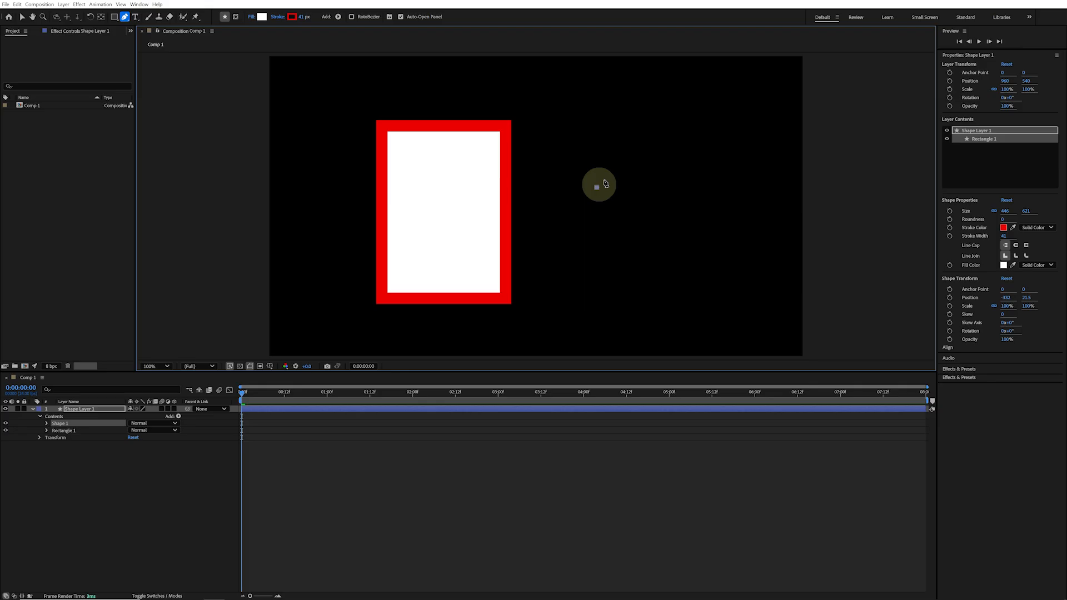
left_click(673, 122)
left_click(745, 184)
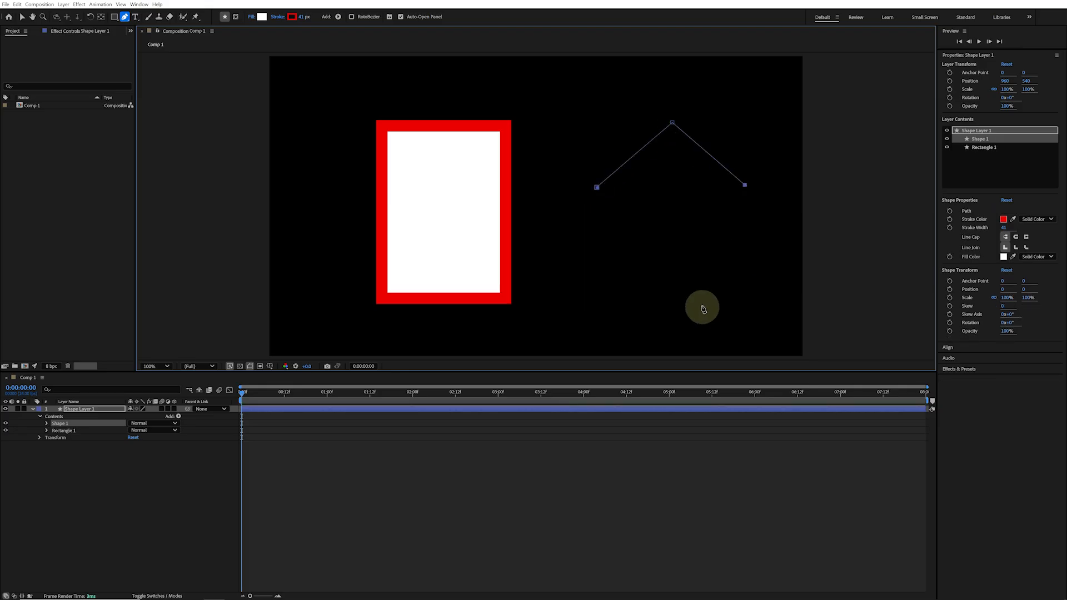
left_click_drag(703, 305, 572, 304)
left_click(595, 187)
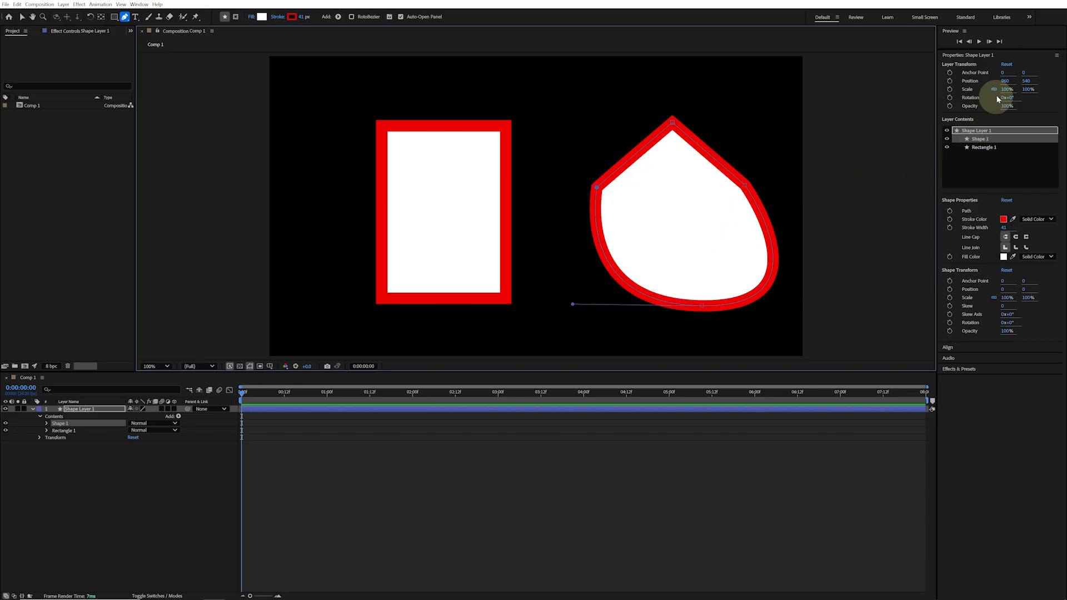
Select the rectangle in the layer contents and set its size to 433 by 636.3 with roundness 128
left_click_drag(1008, 89, 1064, 87)
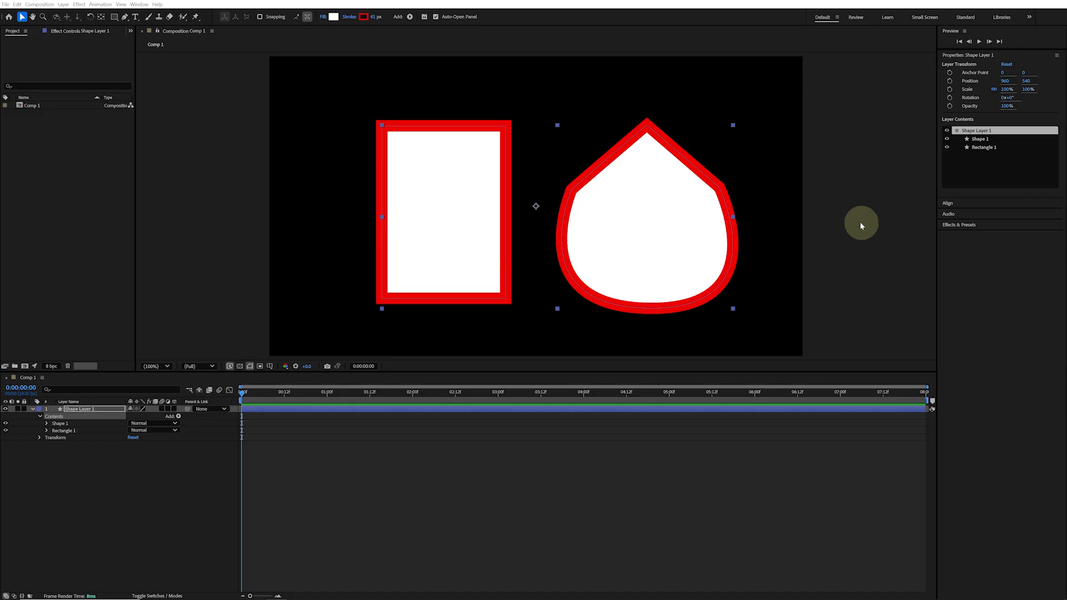
left_click(89, 410)
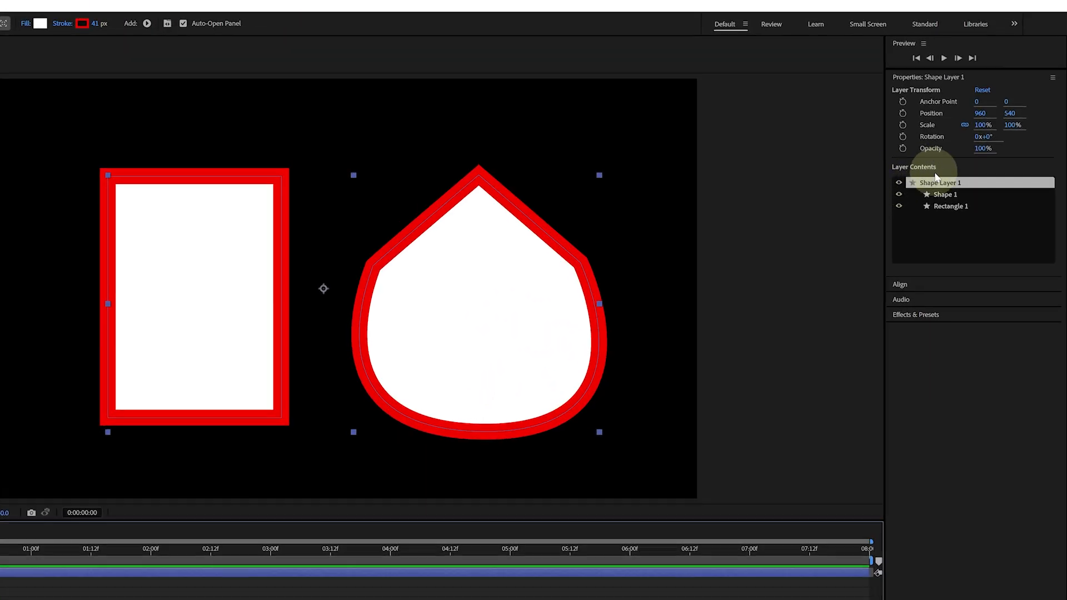
left_click(950, 206)
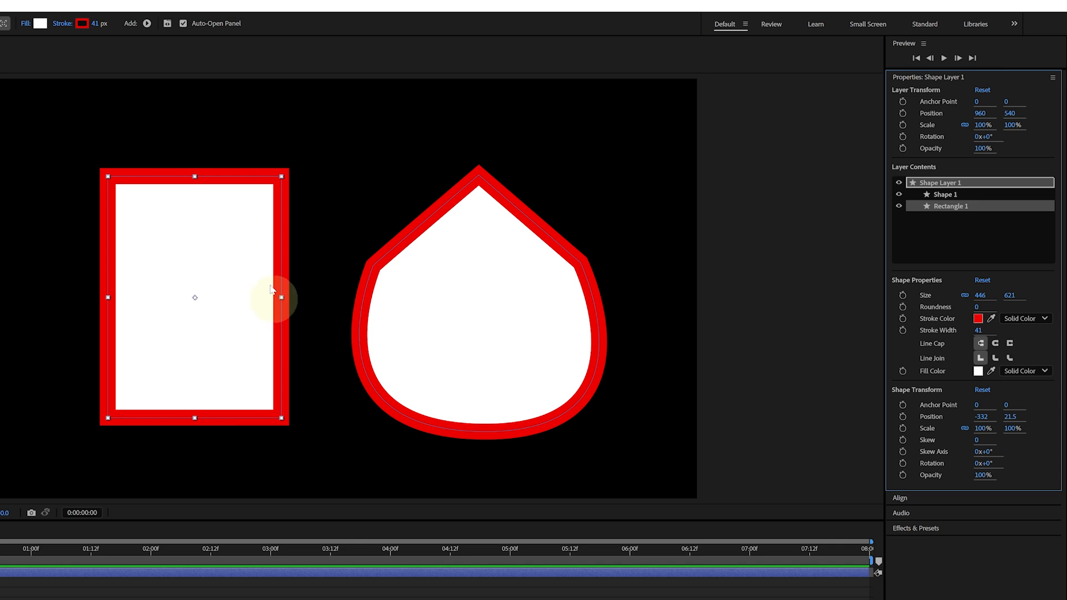
left_click(966, 196)
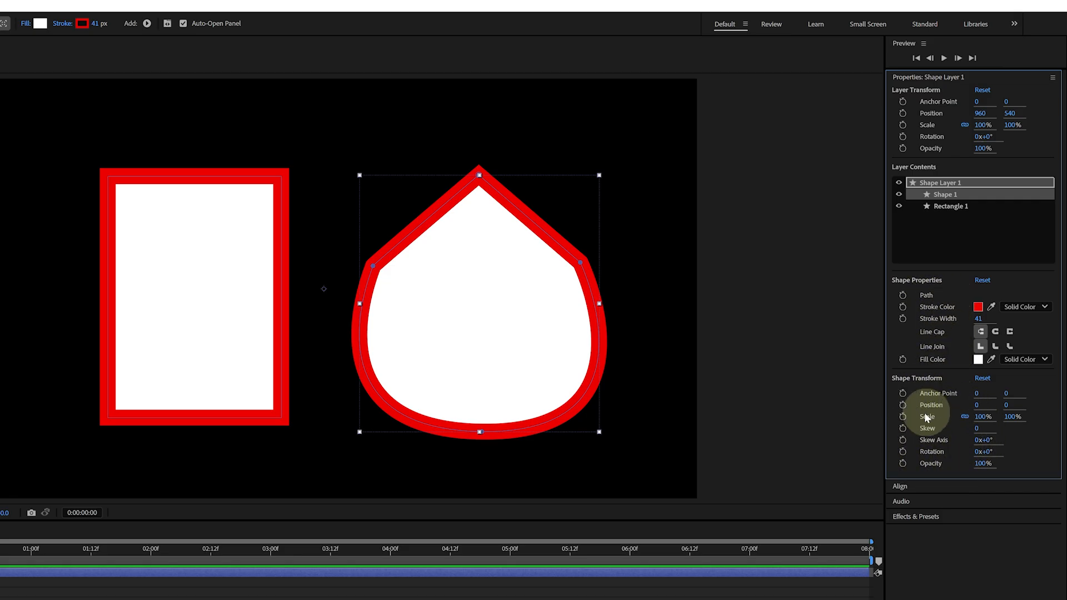
left_click(960, 208)
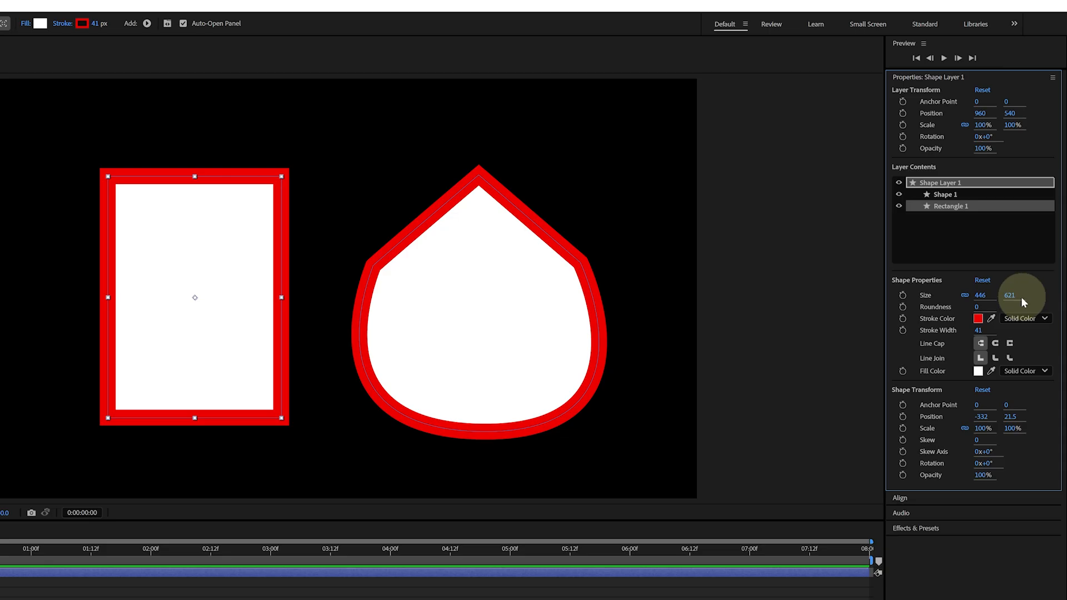
left_click_drag(979, 295, 1051, 302)
left_click(965, 296)
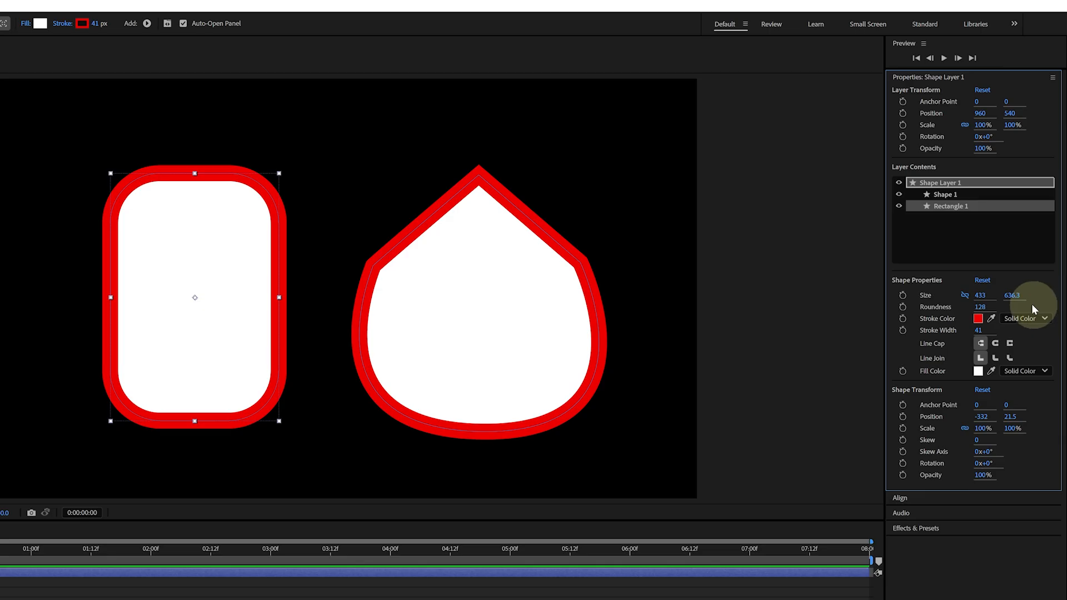
Change the rectangle's stroke color to blue and its stroke width to 24
left_click(977, 318)
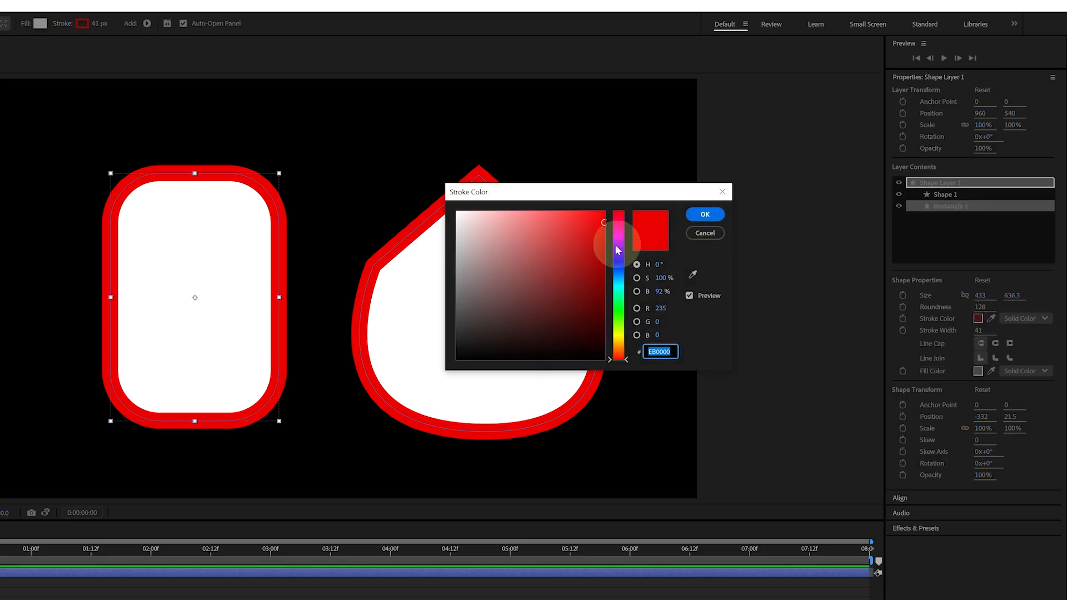
left_click_drag(618, 239, 618, 270)
left_click(705, 215)
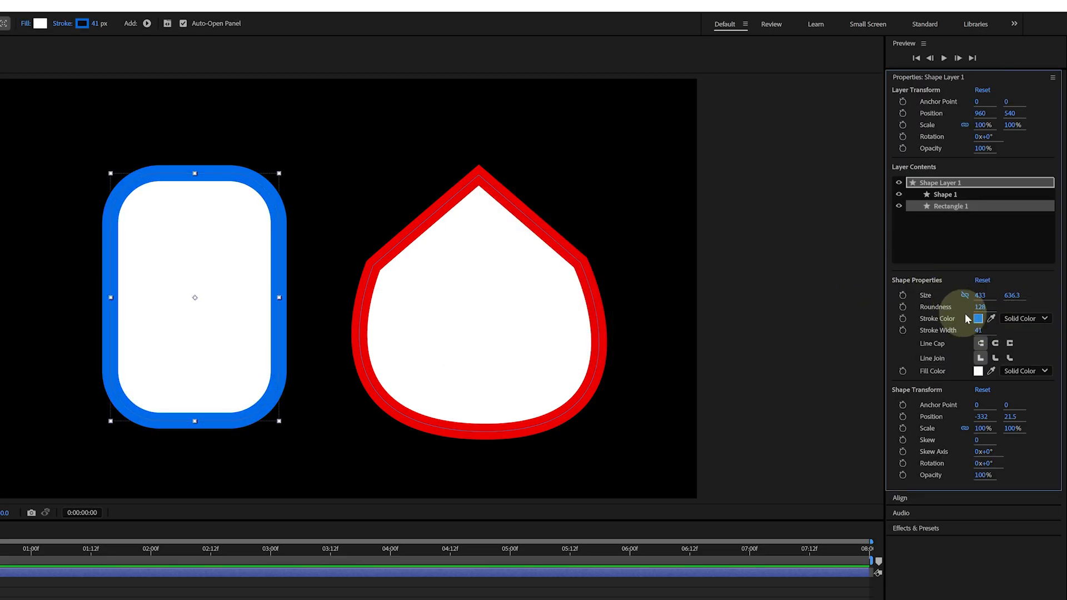
mouse_move(976, 328)
left_mouse_down()
mouse_move(960, 328)
mouse_move(992, 330)
left_mouse_up()
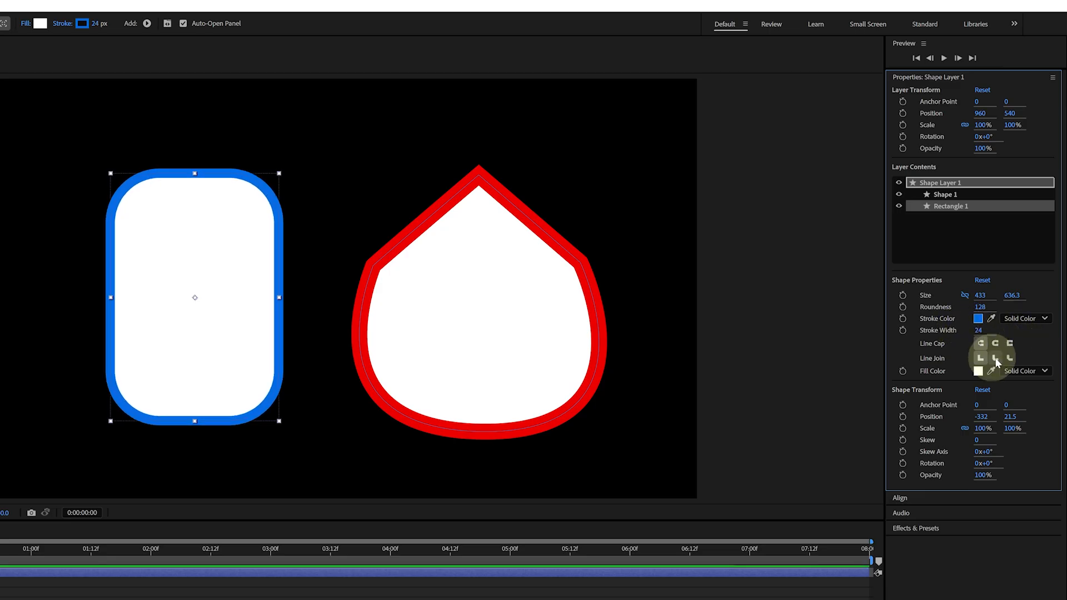
Switch the rectangle's fill to Linear Gradient and drag the gradient points diagonally from top-left to bottom-right
left_click(1044, 371)
left_click(1037, 417)
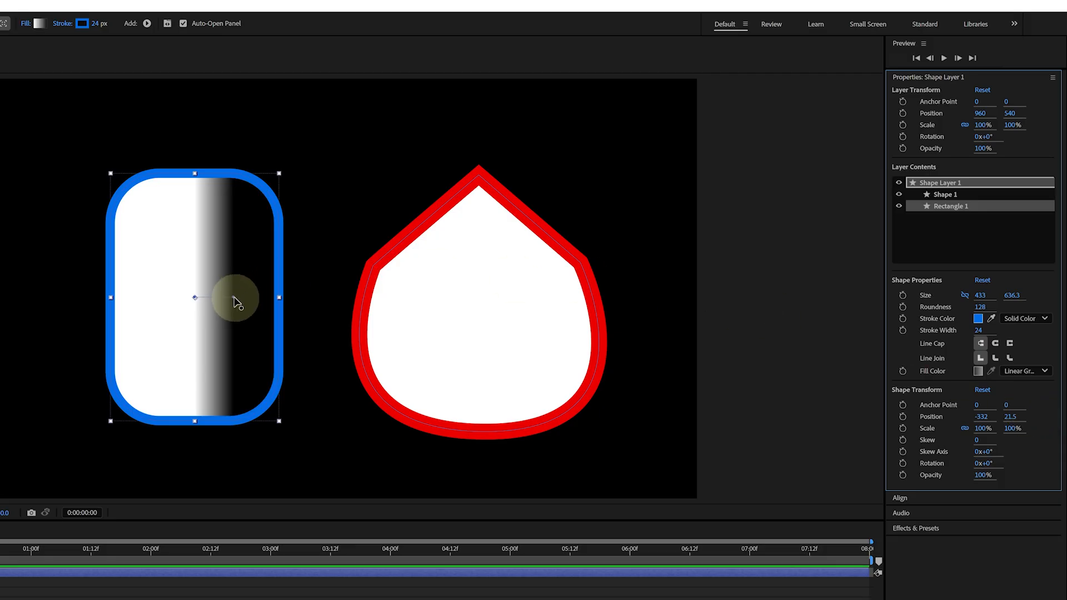
left_click_drag(233, 300, 234, 361)
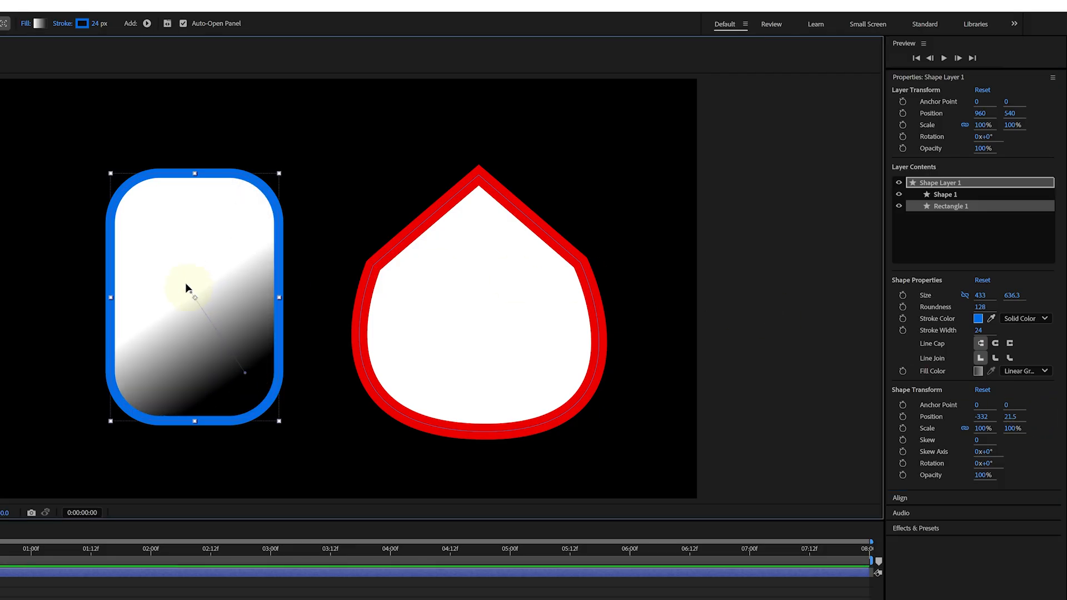
left_click_drag(185, 283, 142, 222)
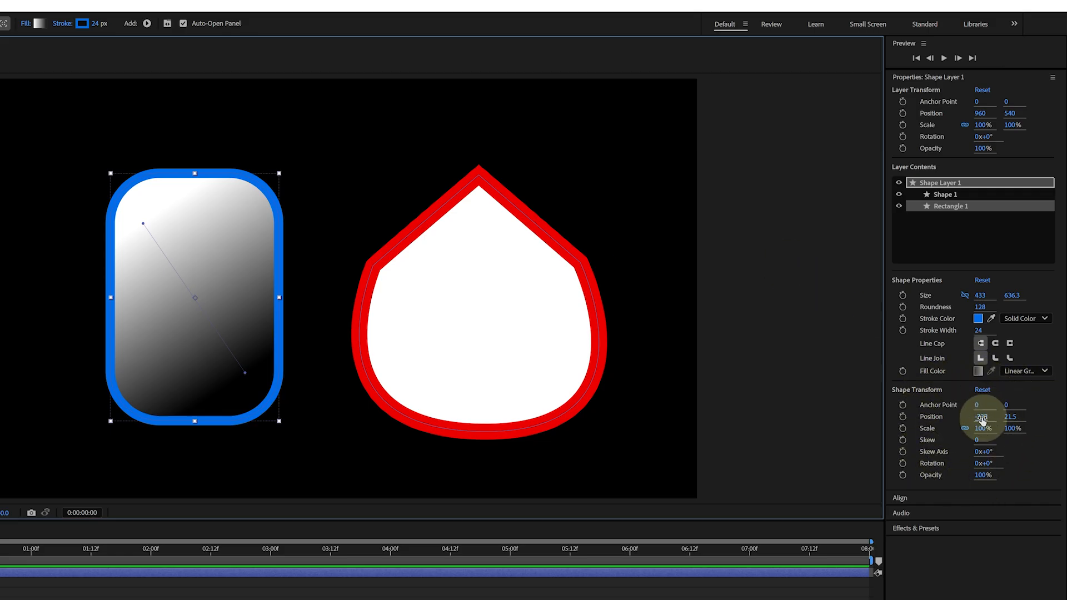
Set the rectangle's shape position X to 0
left_click_drag(982, 417, 1064, 411)
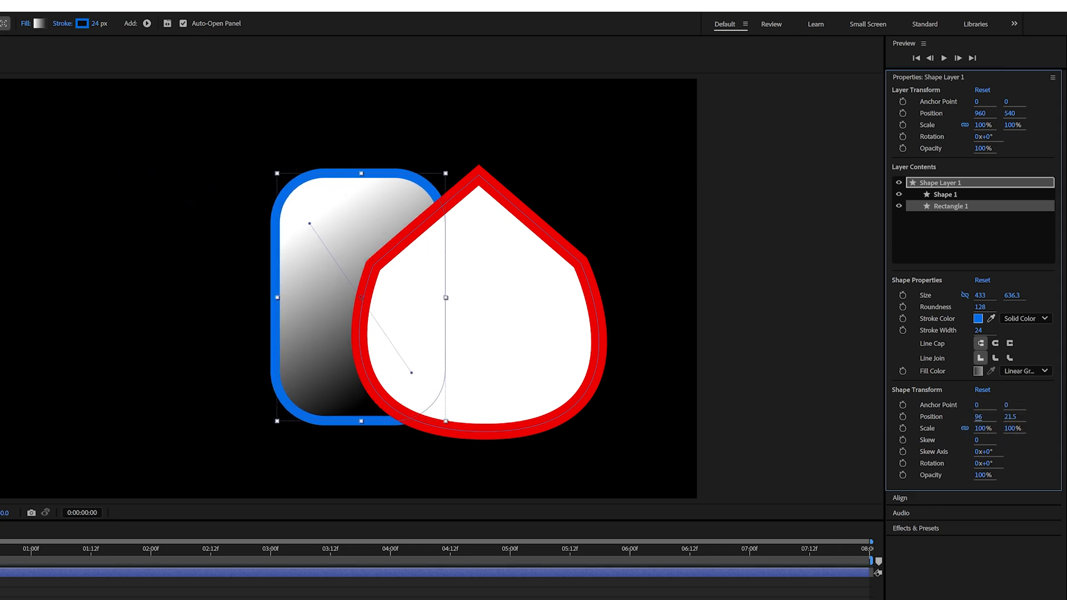
left_click_drag(979, 416, 1062, 402)
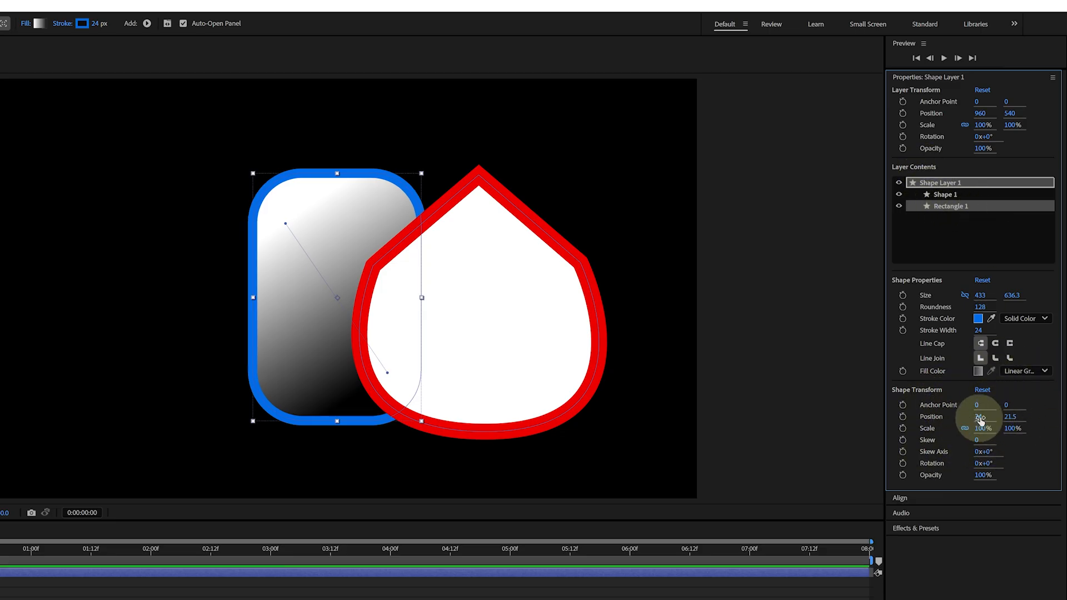
left_click_drag(975, 418, 917, 400)
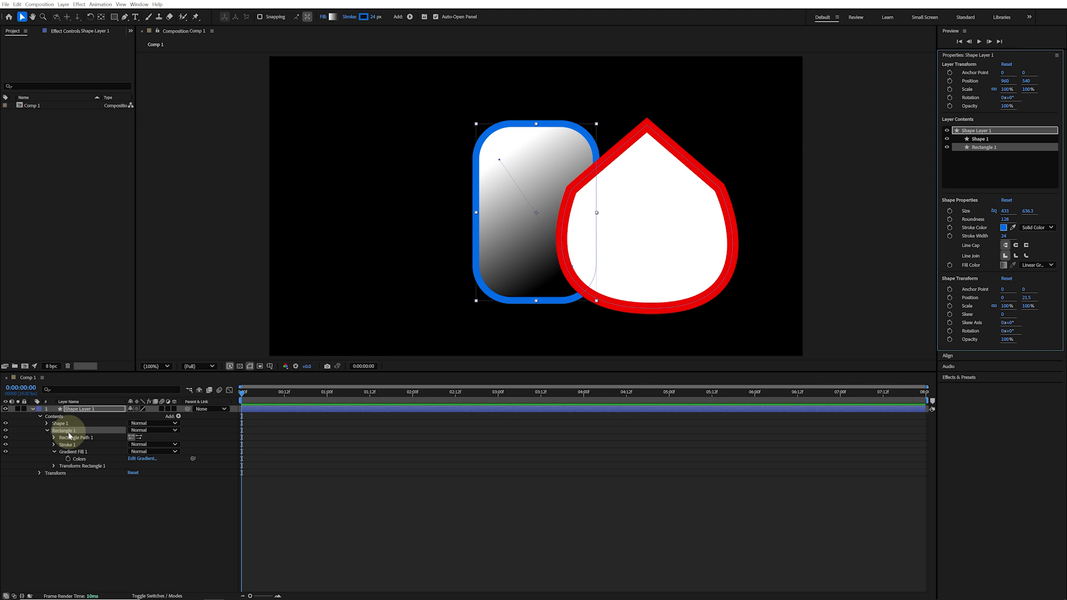
Reorder the layer contents so the rectangle sits above Shape 1, and move Shape 1's stroke below its fill
left_click_drag(67, 432, 70, 424)
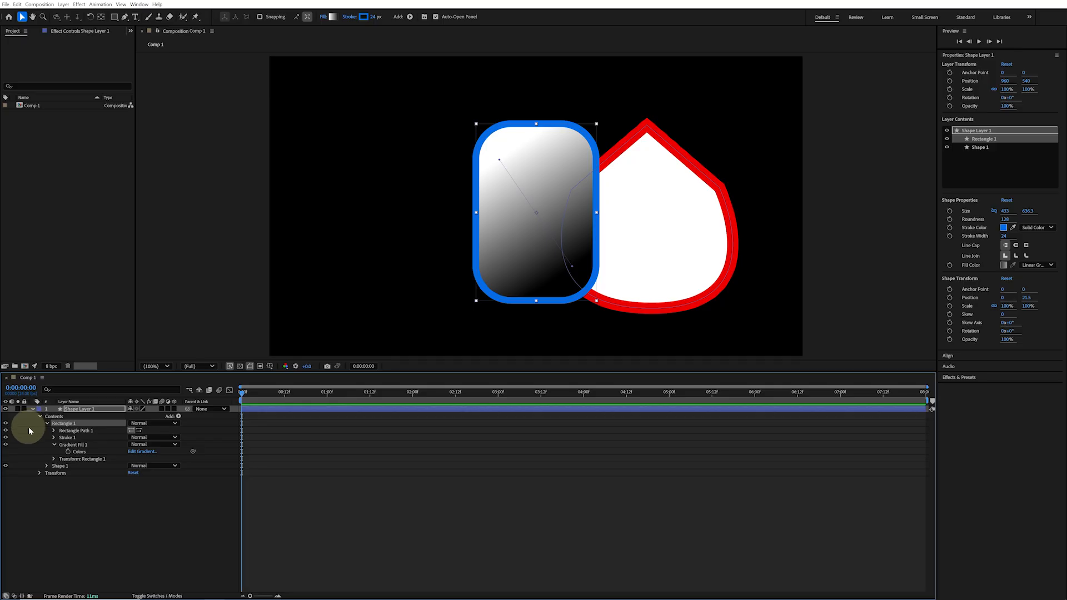
left_click(48, 467)
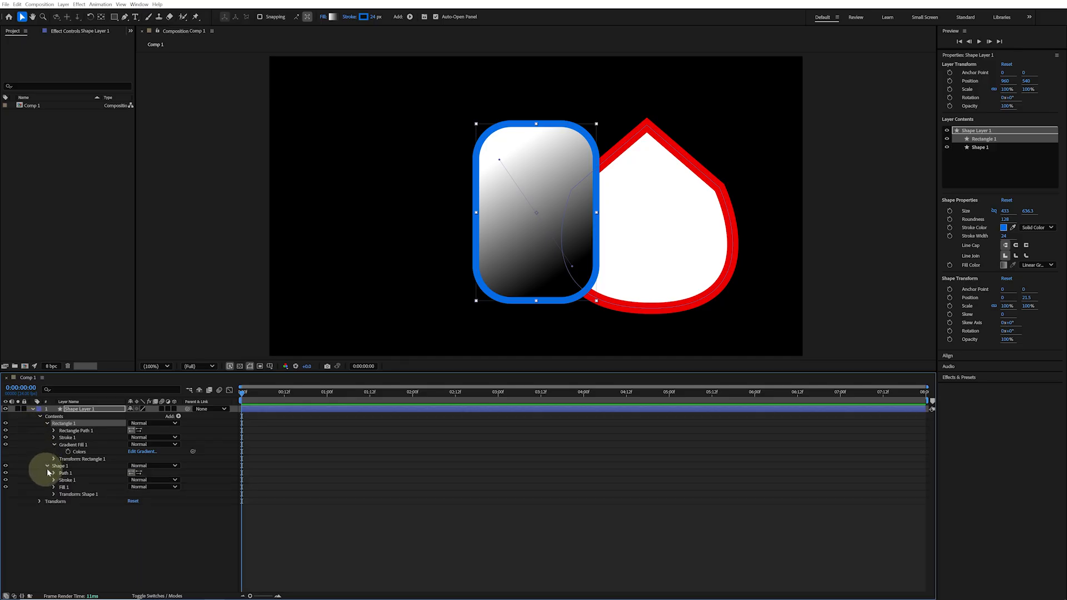
left_click(5, 480)
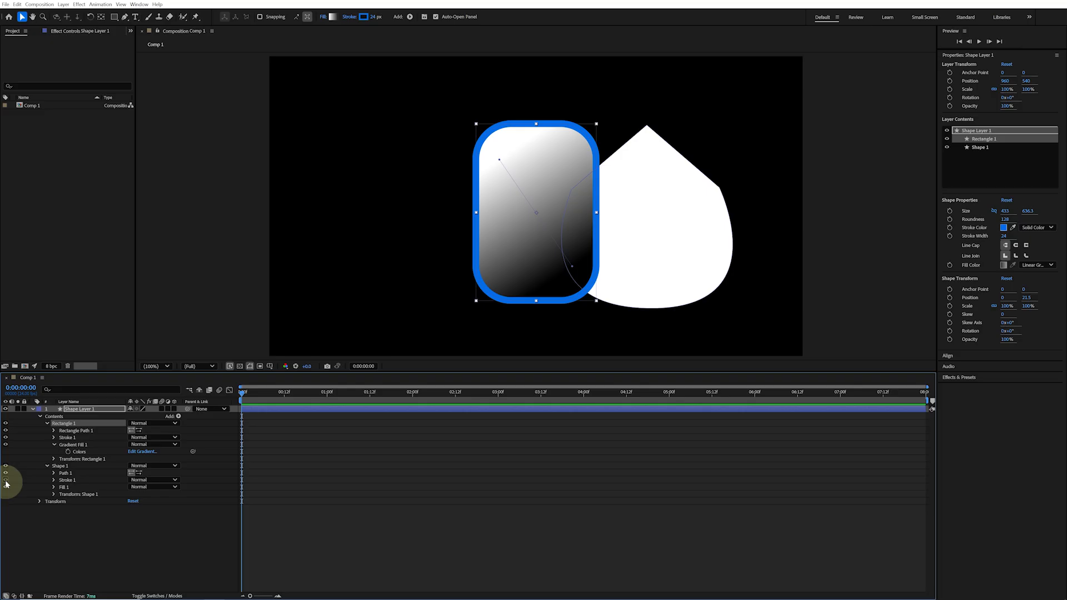
left_click(6, 480)
left_click(65, 480)
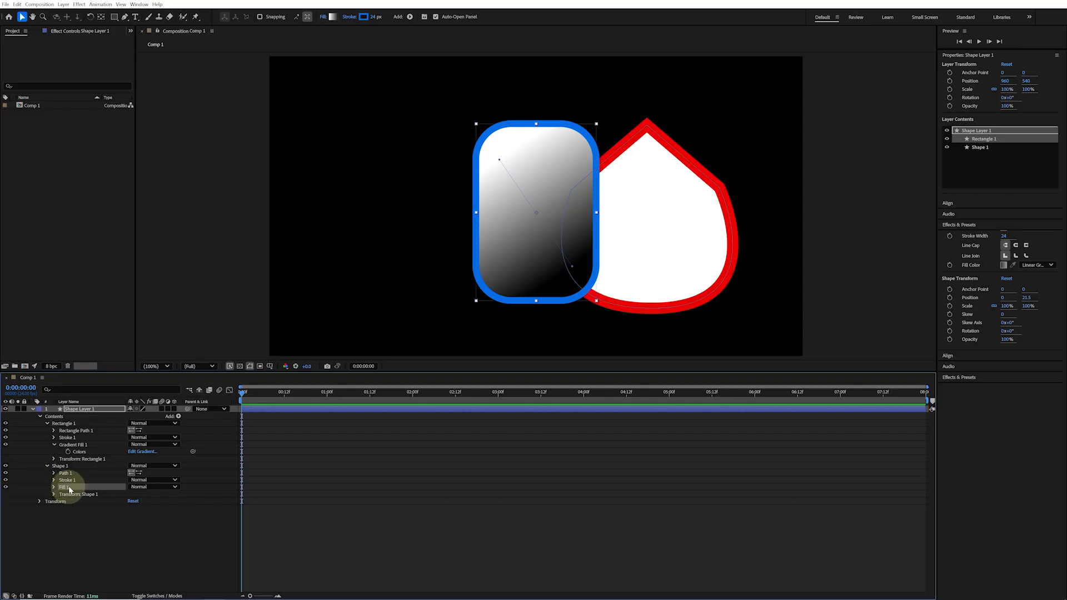
left_click_drag(70, 483, 76, 481)
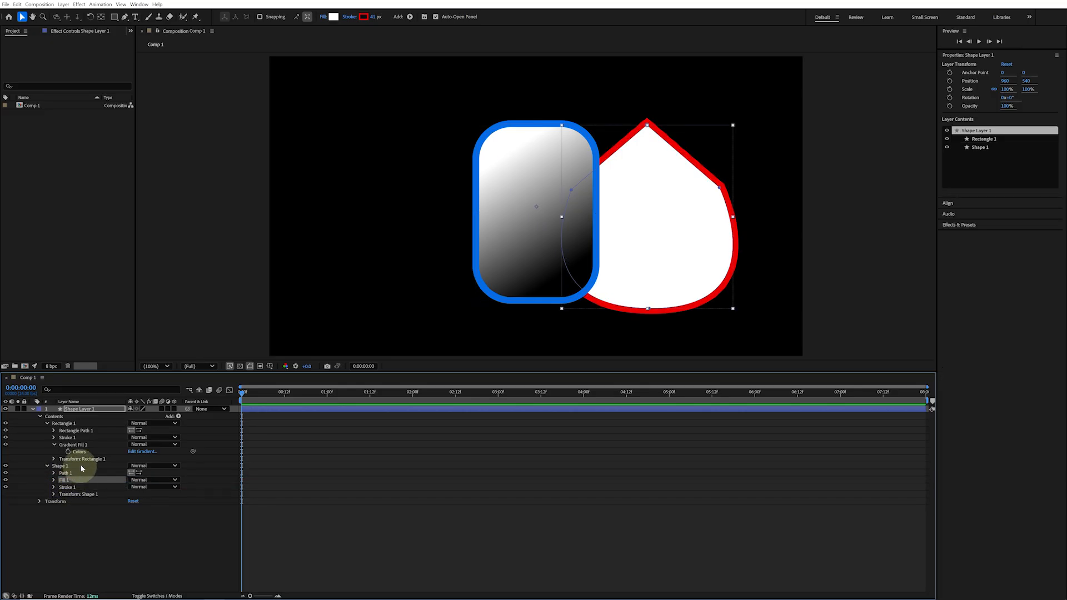
Add a Merge Paths operator to the shape layer's contents
left_click(66, 417)
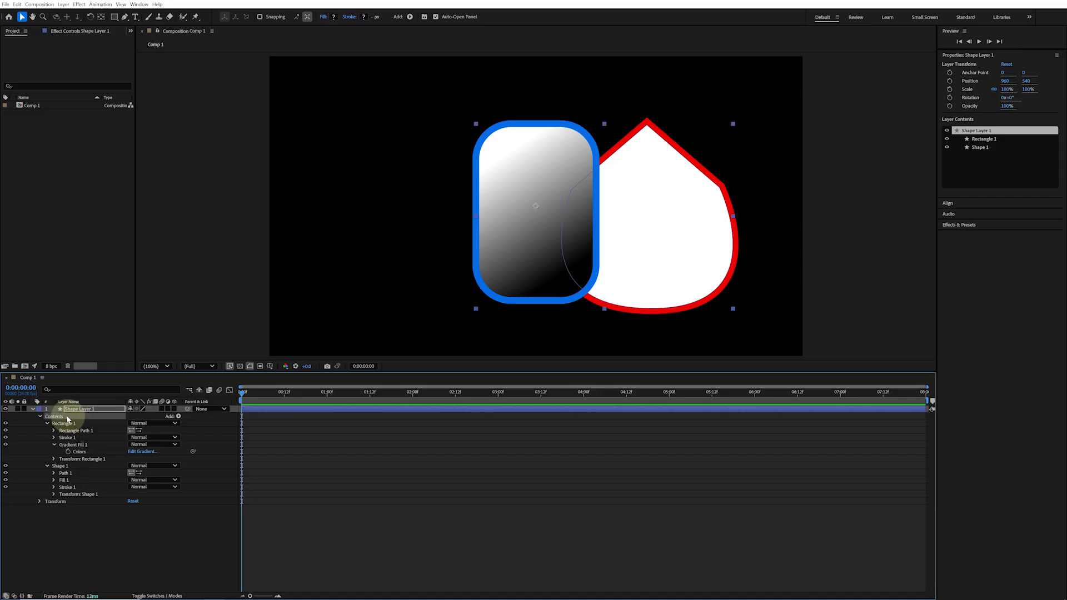
left_click(178, 417)
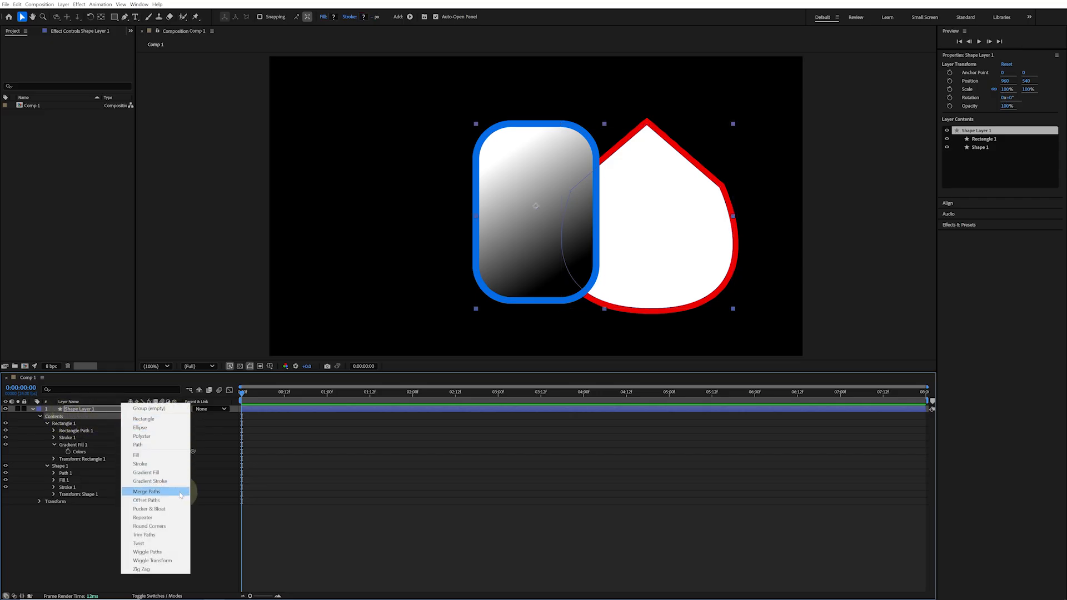
left_click(147, 492)
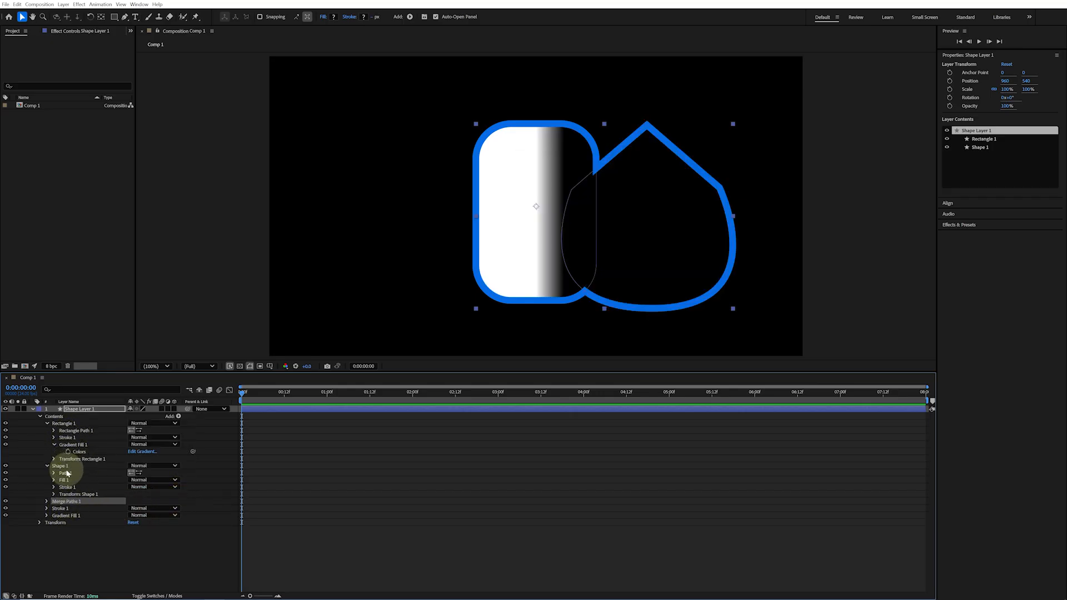
Try the Merge Paths mode Subtract, then set the mode back to Add
left_click(47, 501)
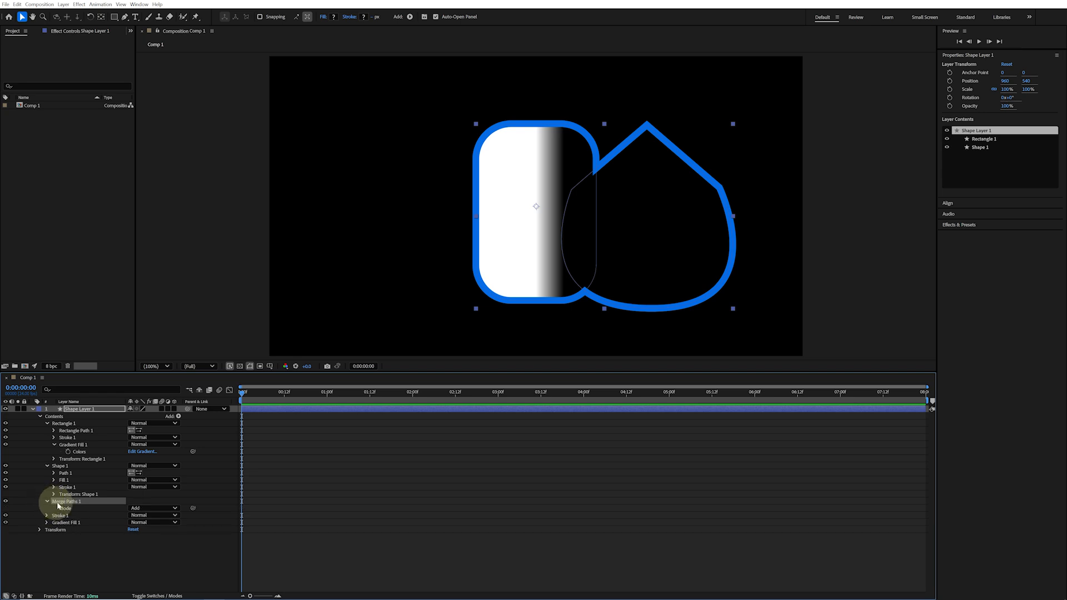
left_click(175, 509)
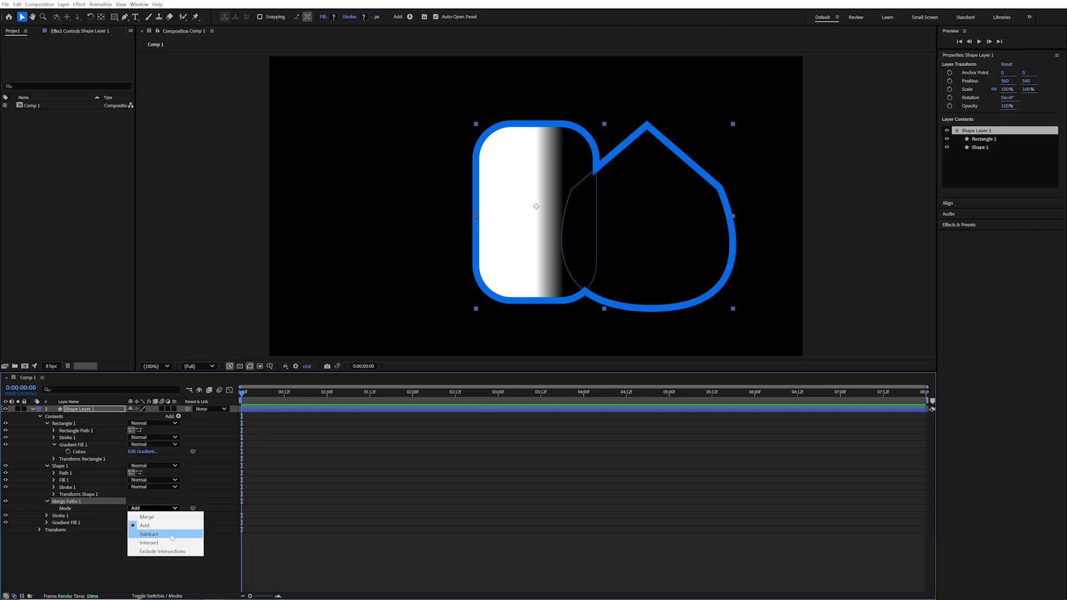
left_click(172, 536)
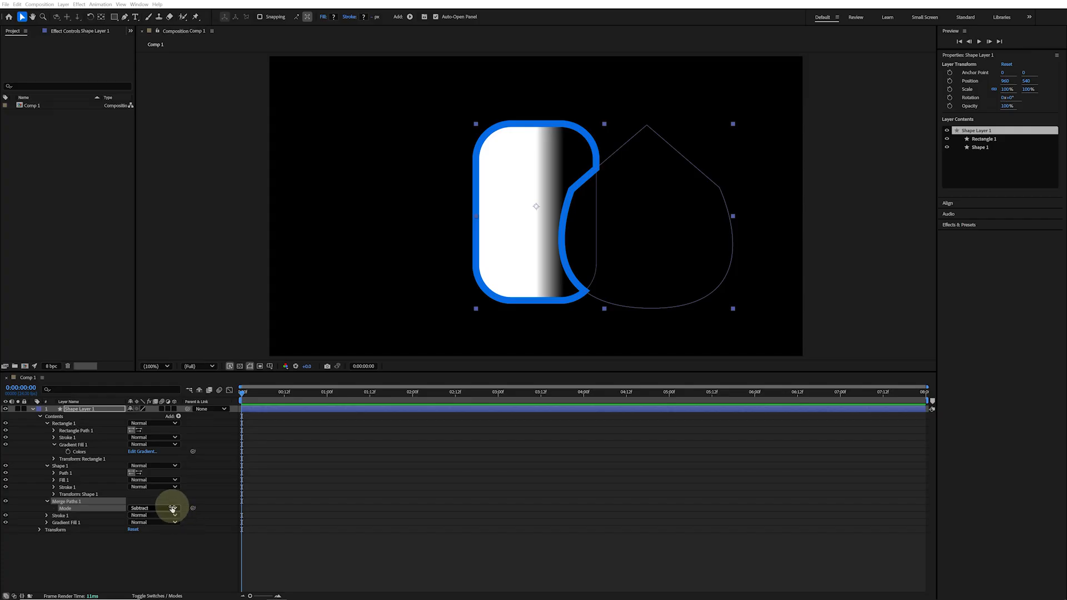
left_click(169, 508)
left_click(162, 527)
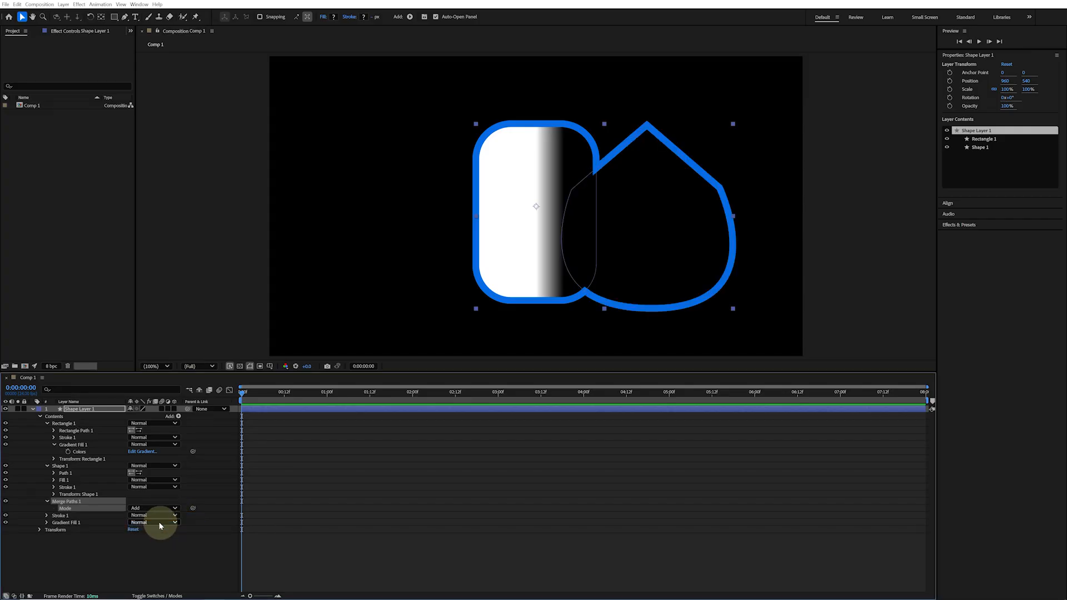
Add a Zig Zag operator to the contents and move it inside Shape 1 so only the drop shape is zigzagged
left_click(178, 417)
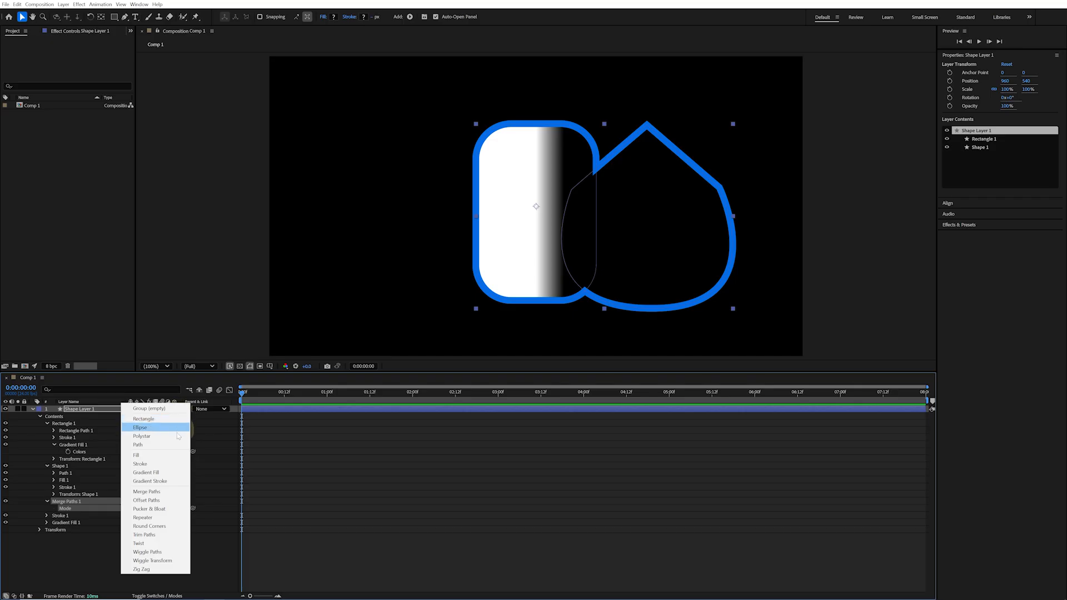
left_click(173, 570)
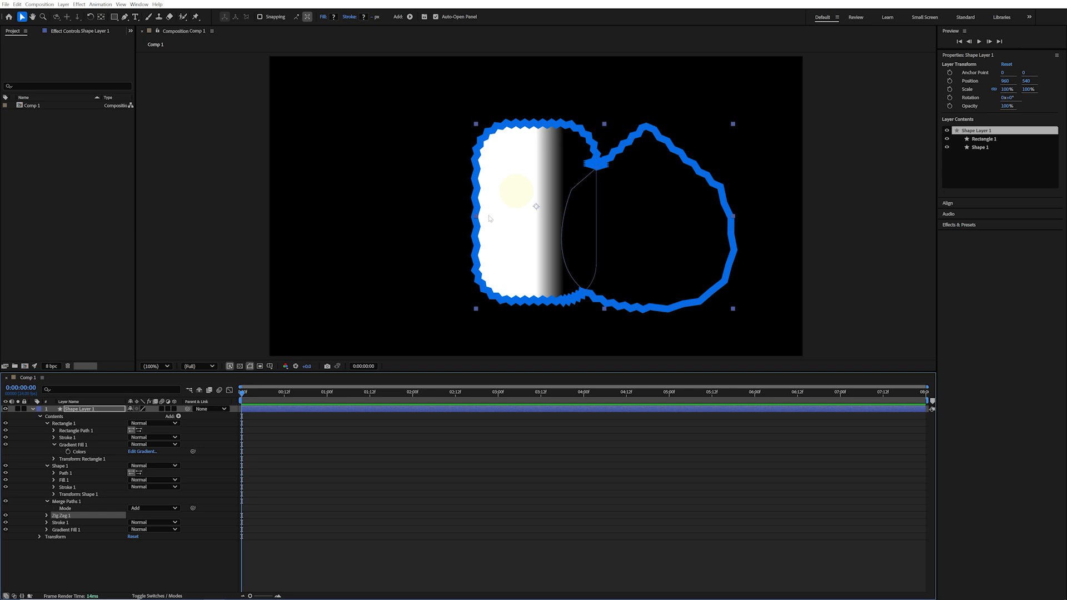
left_click(46, 424)
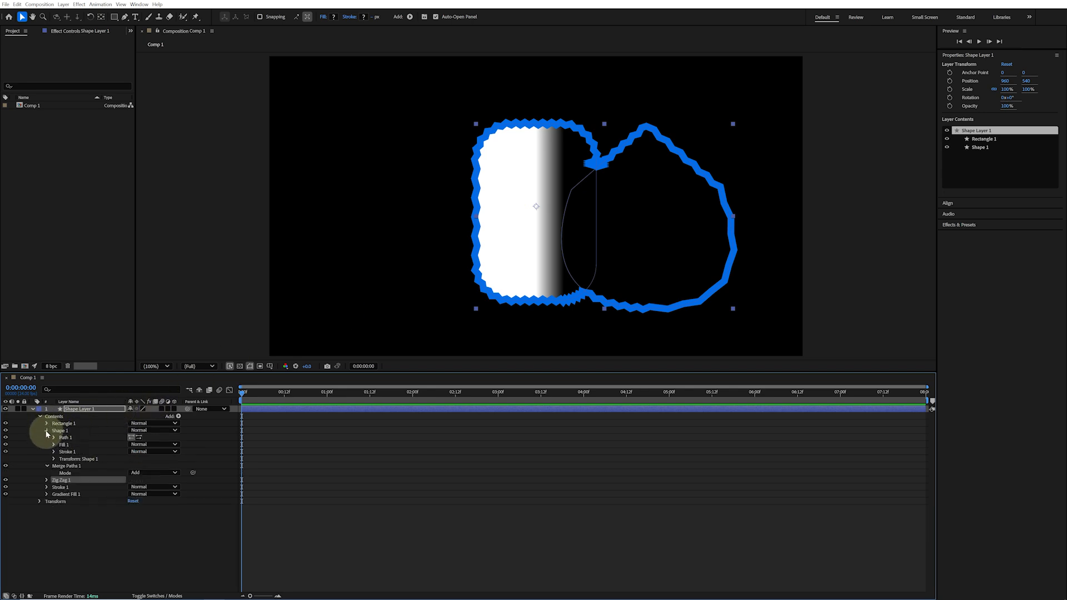
left_click(46, 431)
left_click(64, 424)
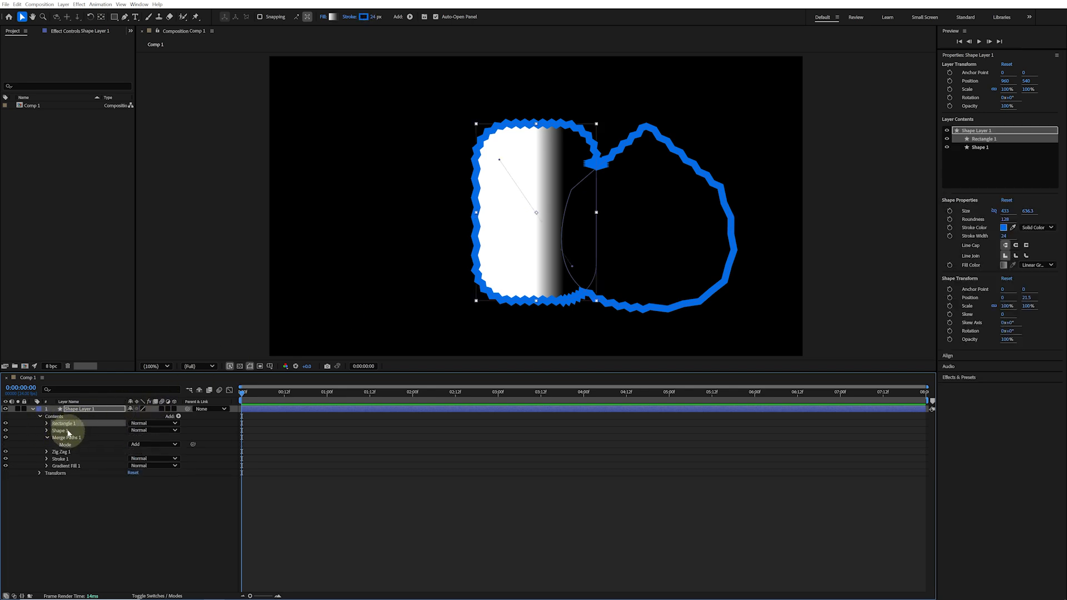
left_click(65, 431)
left_click(67, 438)
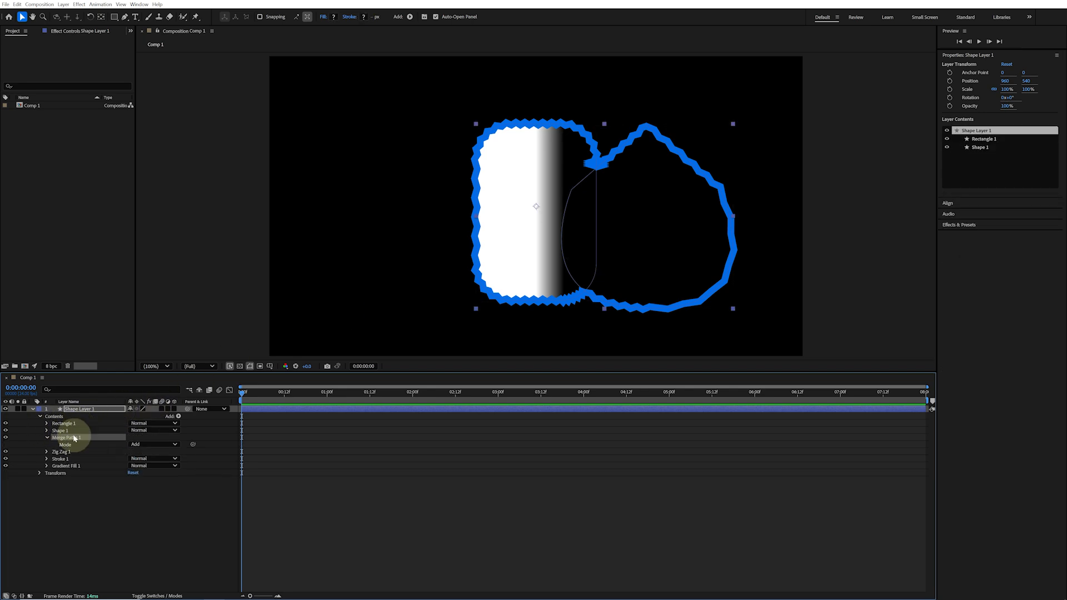
left_click(77, 452)
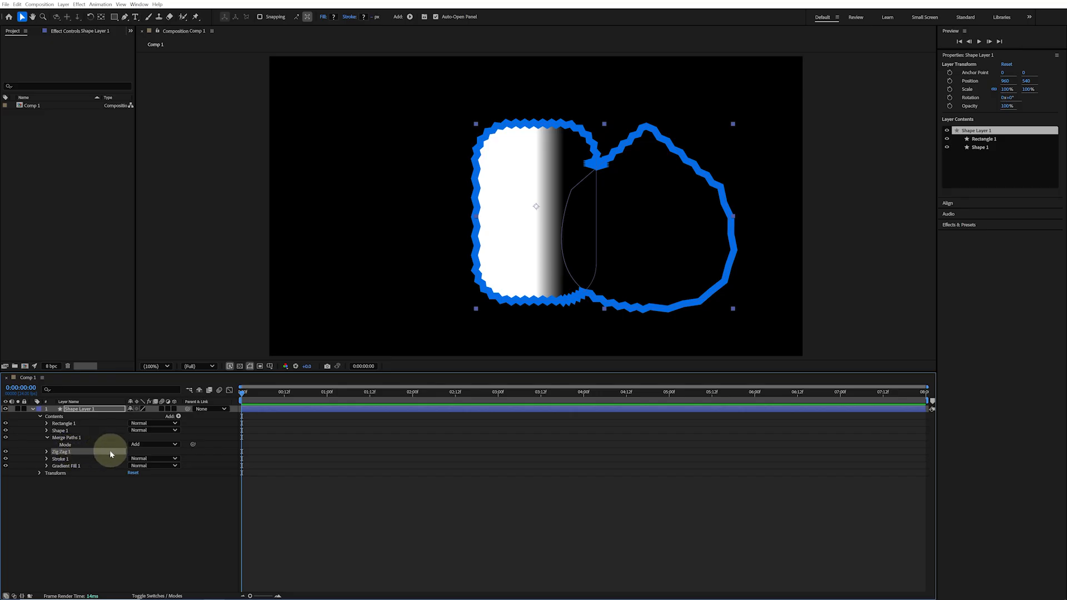
left_click(65, 459)
left_click(78, 467)
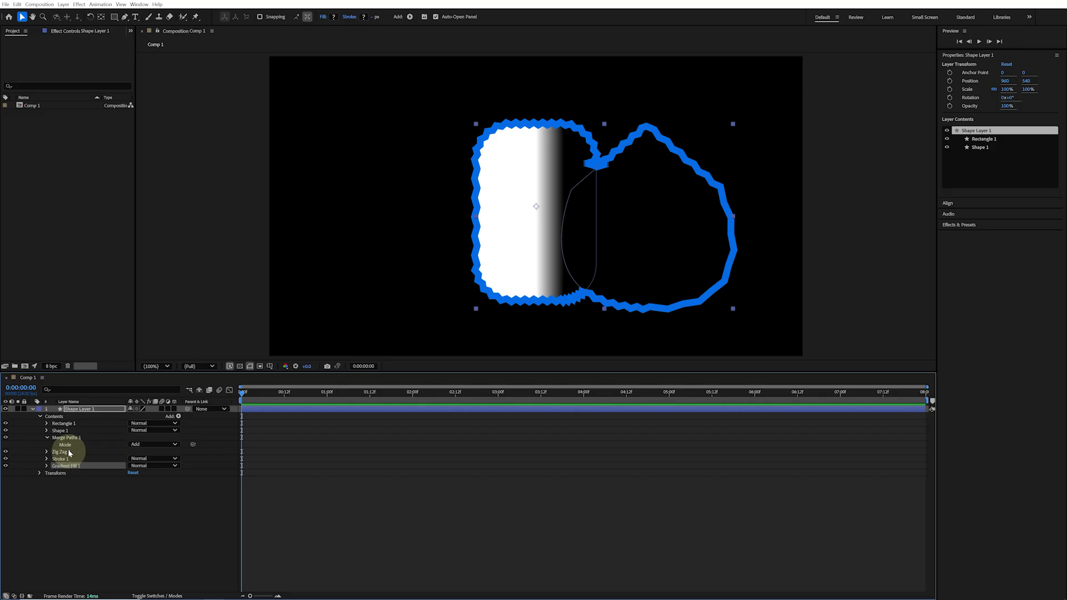
left_click(68, 453)
left_click_drag(69, 454, 65, 434)
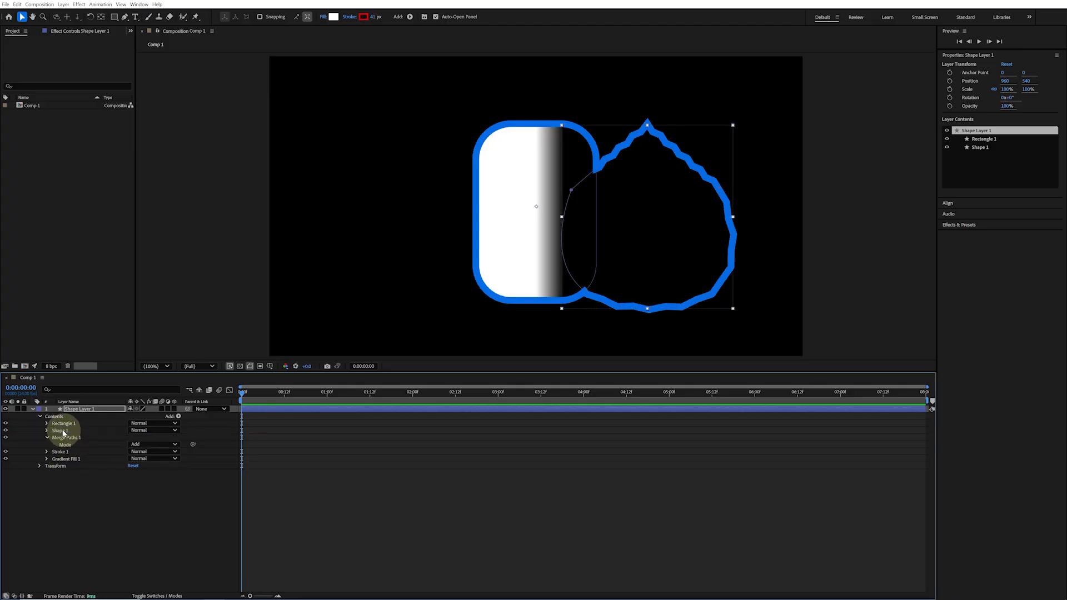
Expand Shape 1 to inspect its contents and the Zig Zag operator
left_click(47, 431)
left_click(59, 431)
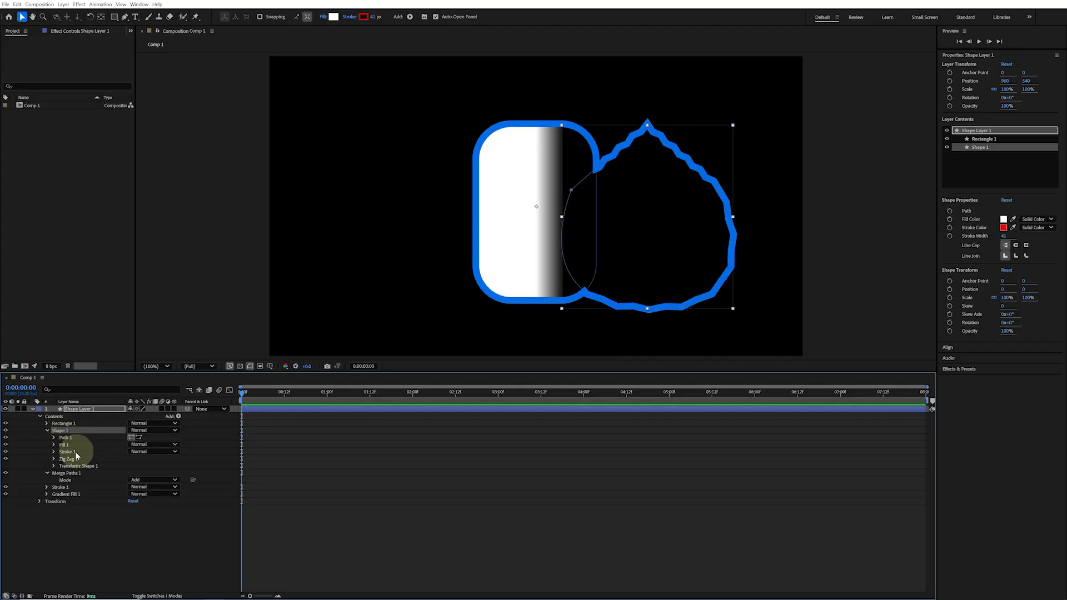
left_click(71, 459)
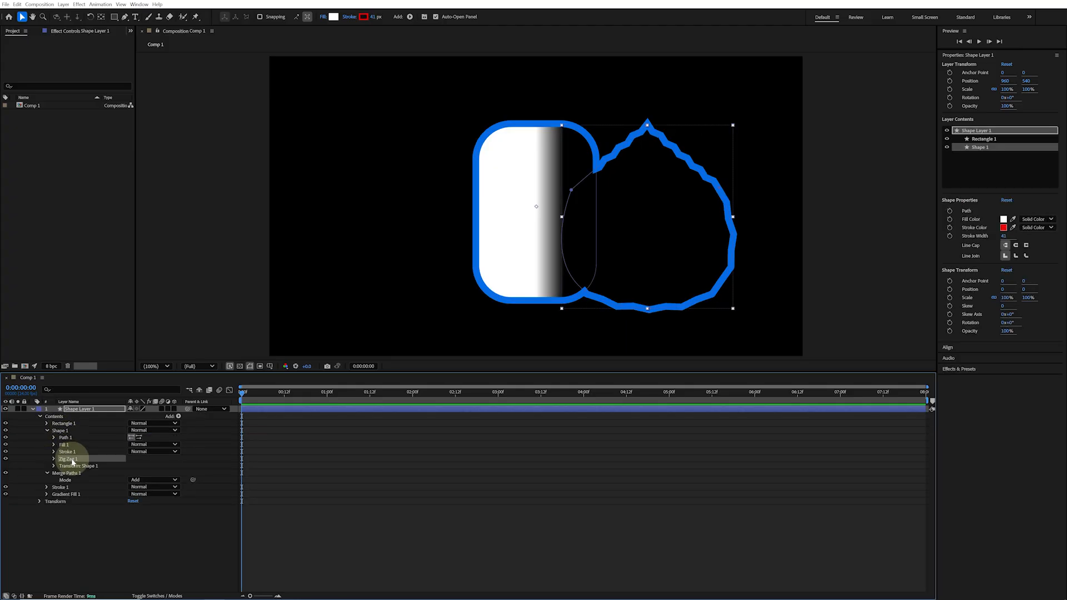
left_click(61, 432)
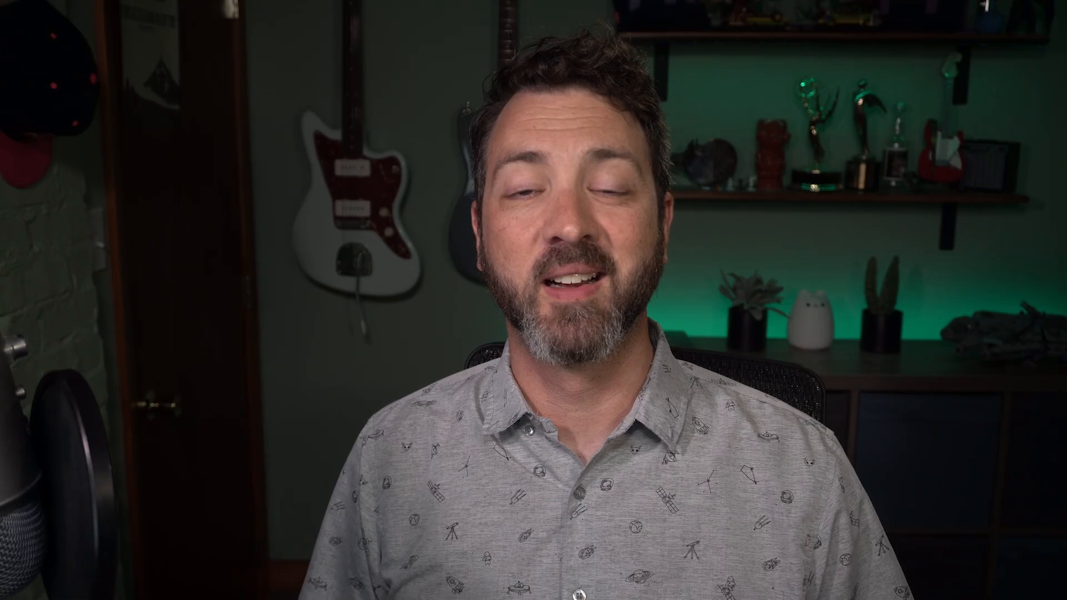
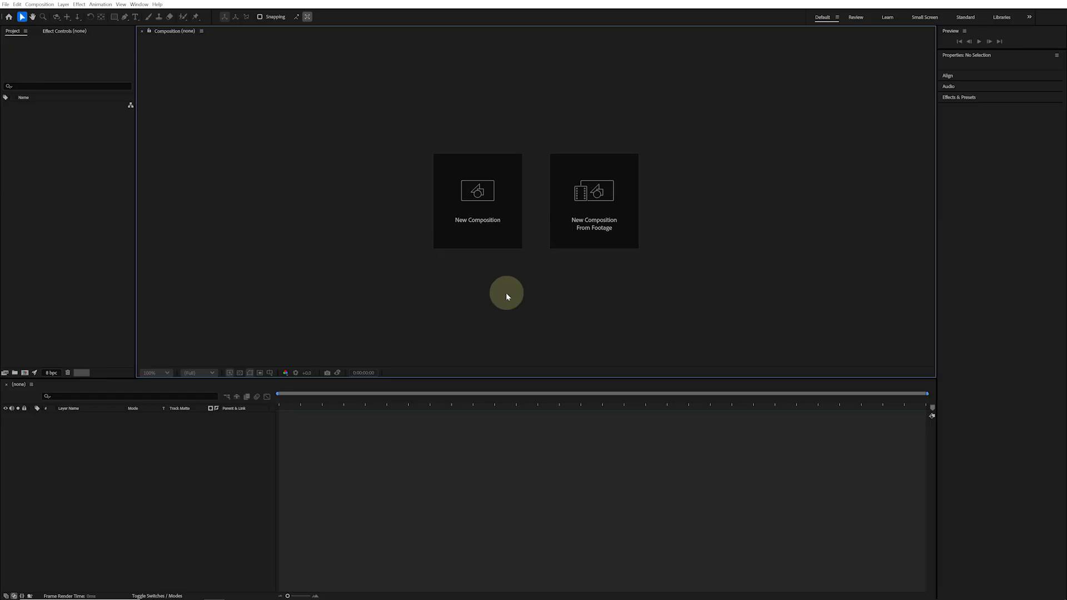
Create a new composition named Shape Design using the HD 1920x1080 24 fps preset
left_click(484, 200)
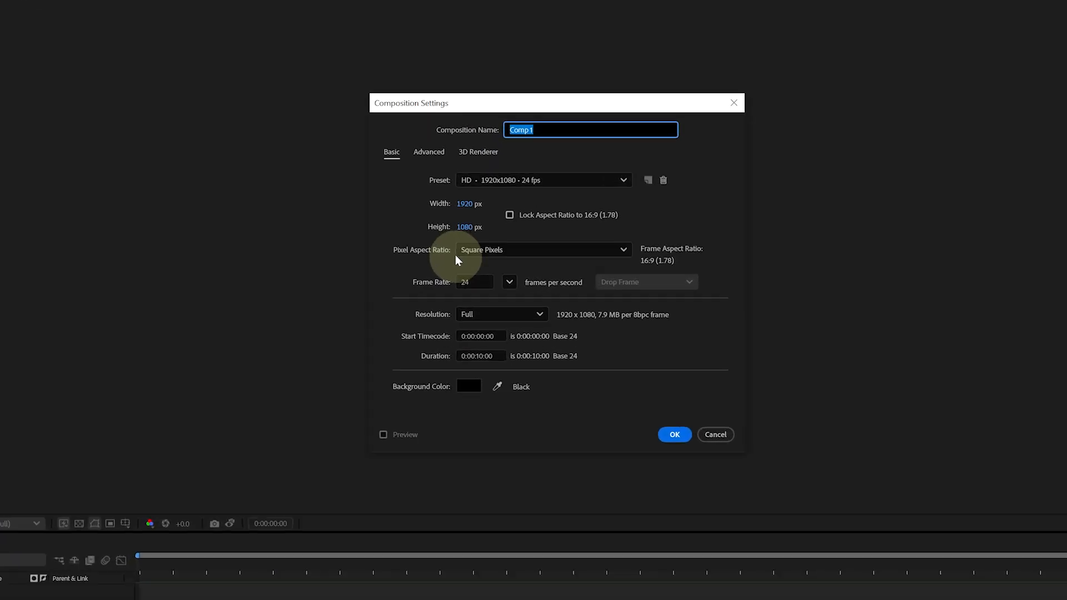
type("Shape Design")
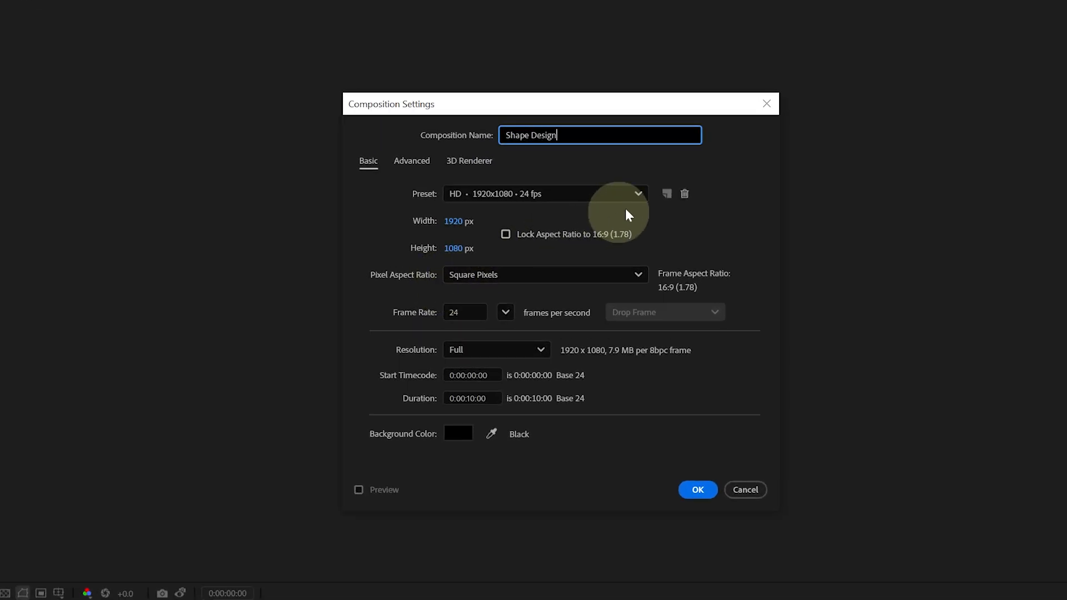
left_click(638, 194)
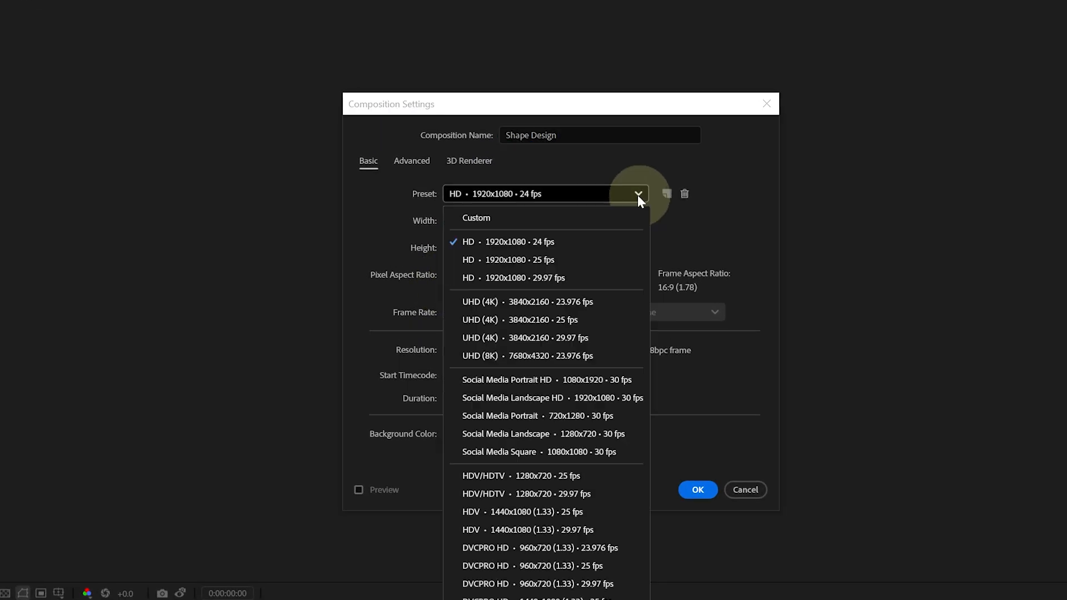
left_click(626, 241)
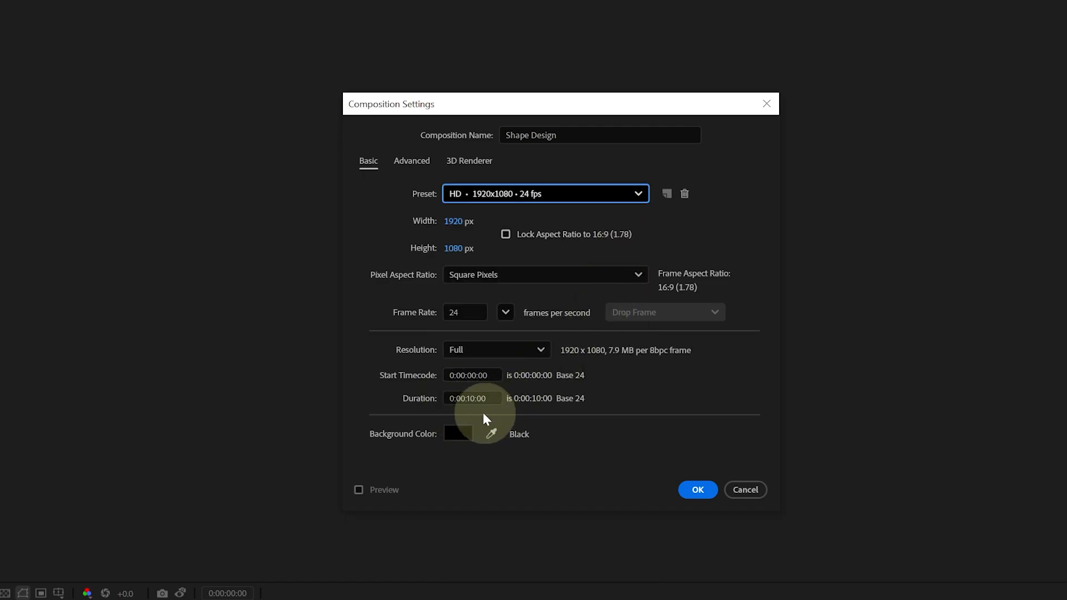
left_click(690, 493)
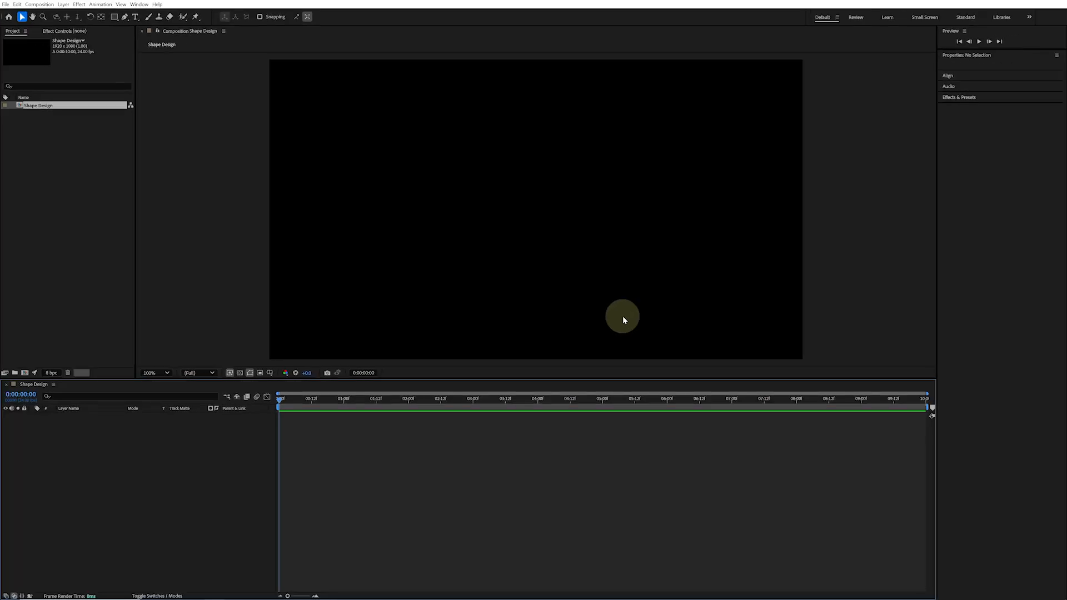
Import the Dark Blue Background, Orange Background and Shape Design Reference image files into the project
left_click(5, 4)
mouse_move(89, 118)
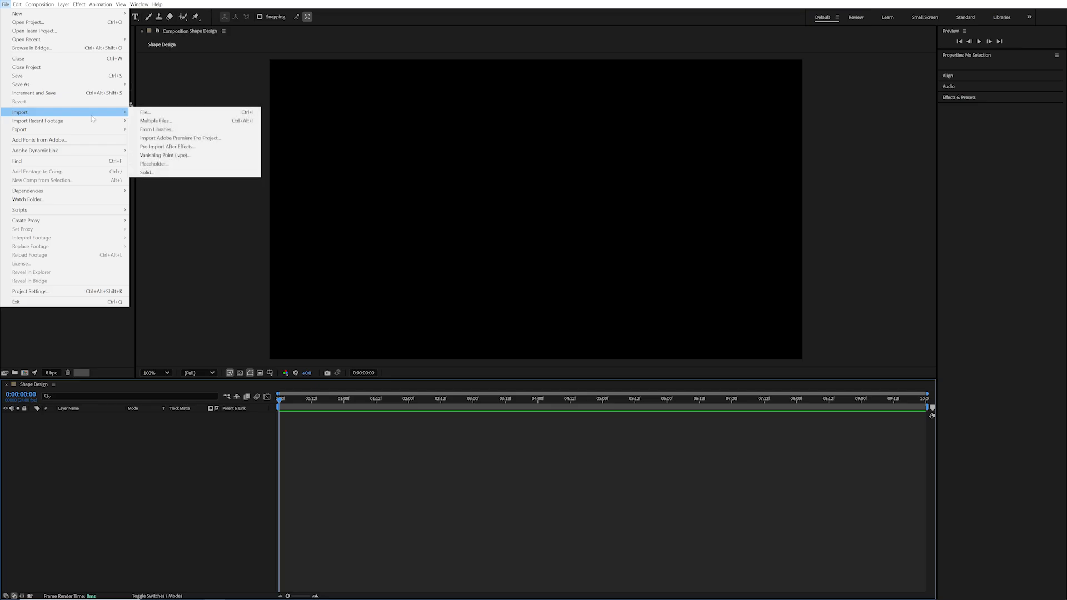
left_click(149, 112)
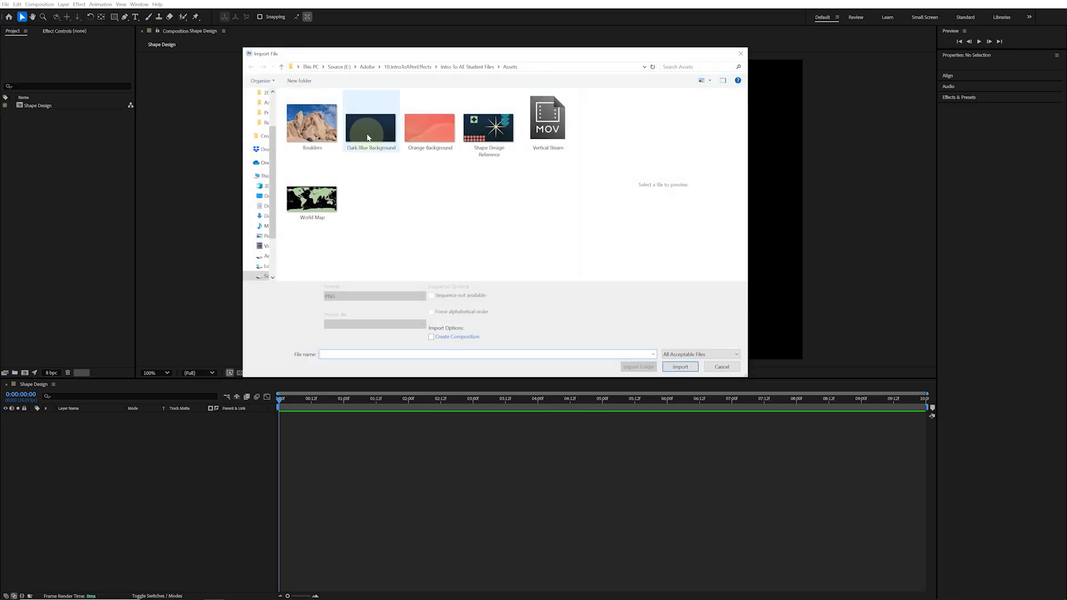
left_click(370, 126)
left_click(428, 132, "ctrl")
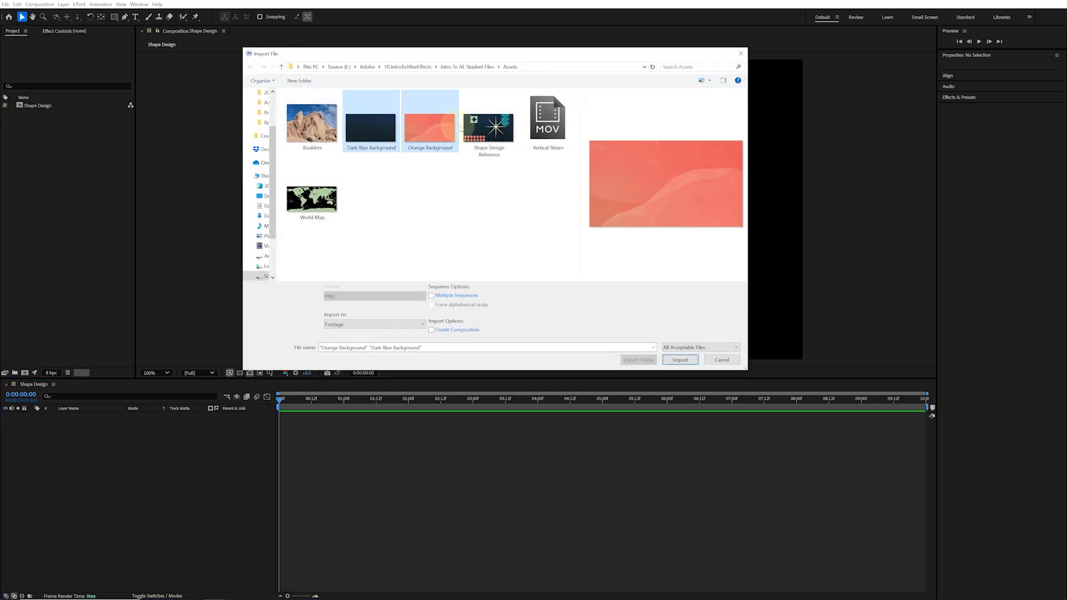
left_click(489, 126, "ctrl")
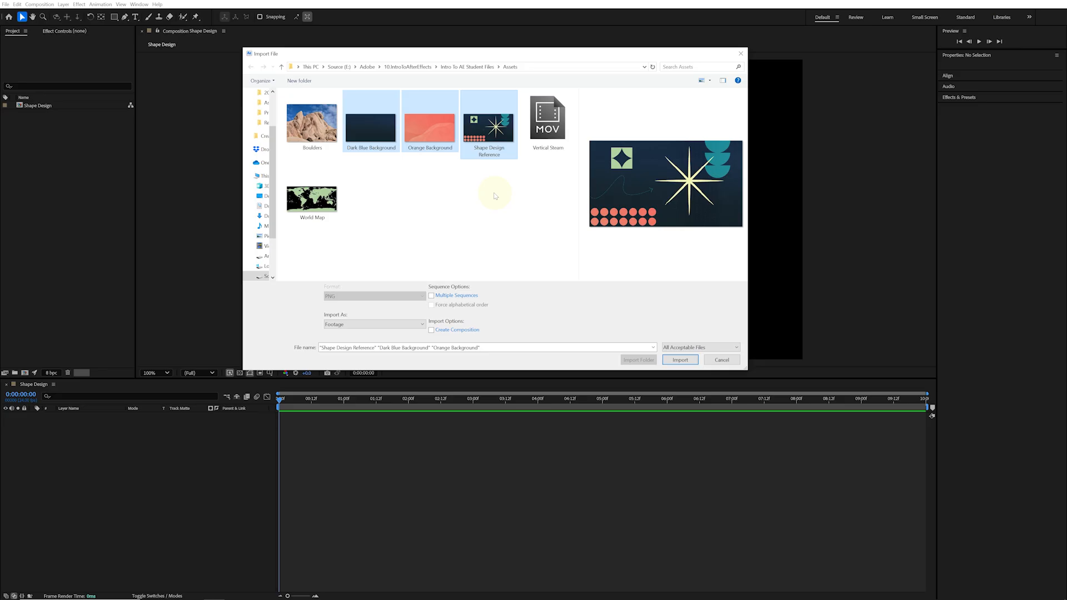
left_click(690, 359)
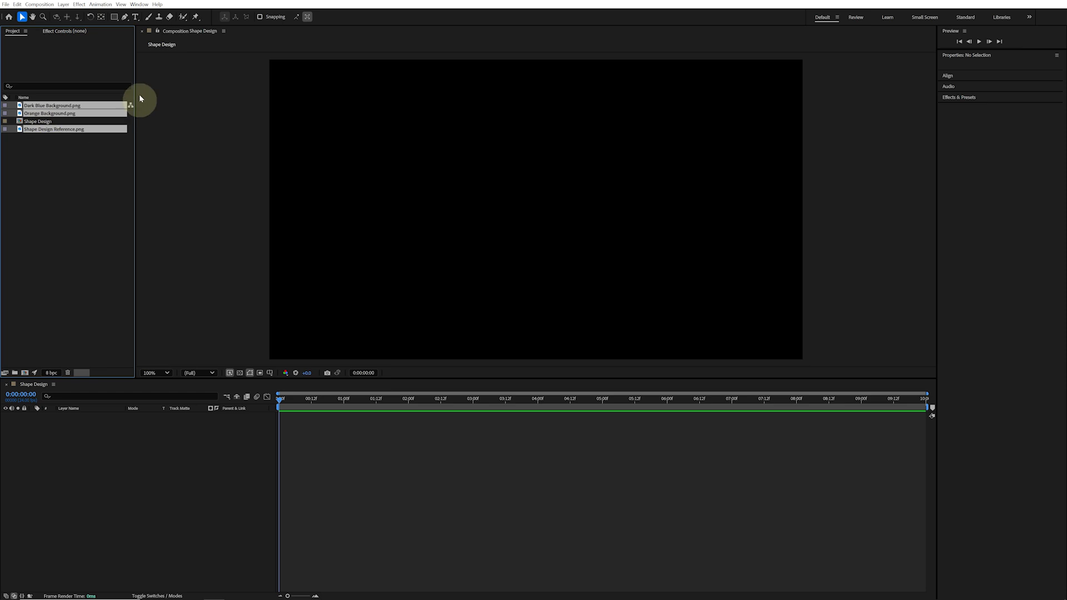
Move the three imported images into a new project folder named Assets and expand it
left_click_drag(59, 134, 15, 375)
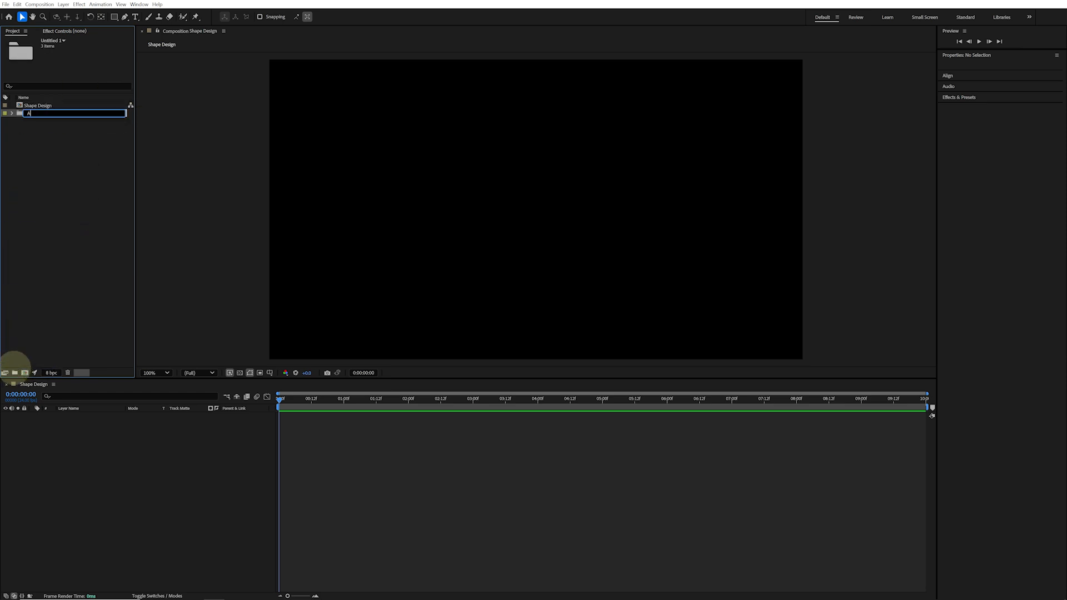
type("Assets")
key("Return")
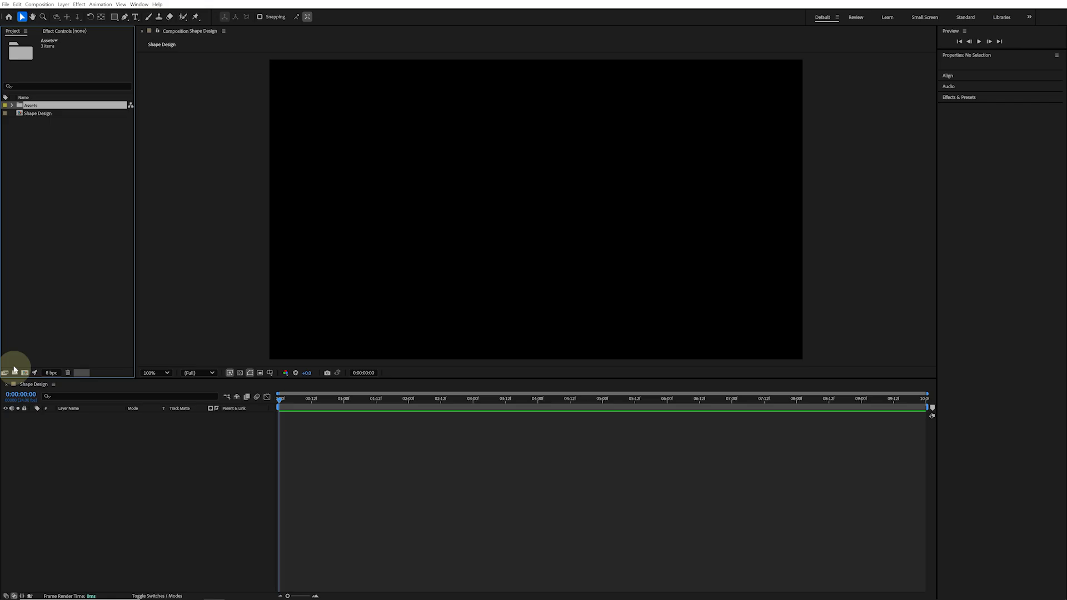
left_click(11, 105)
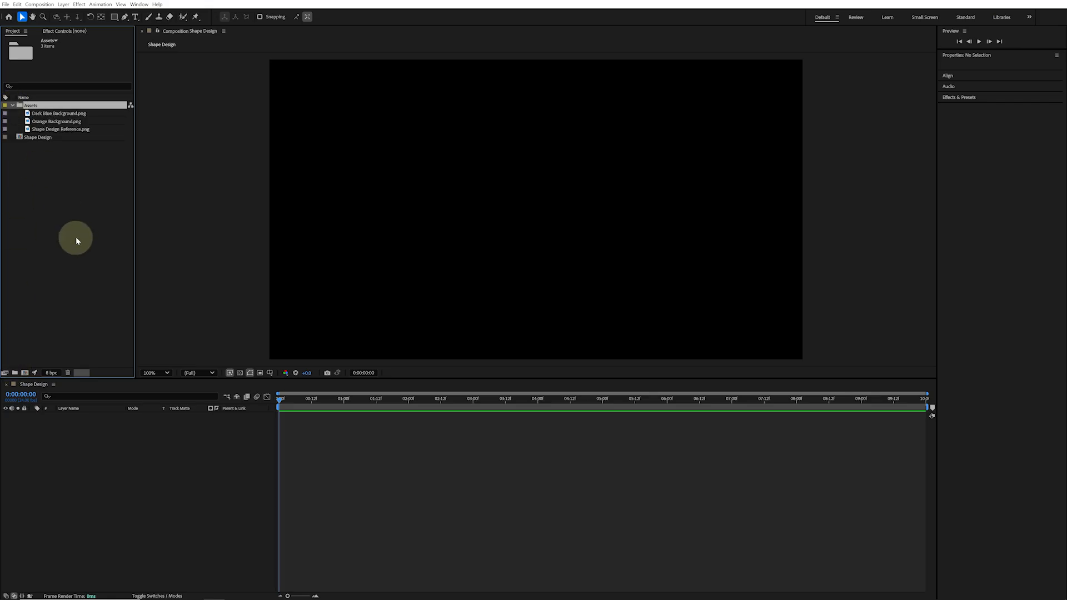
Add Dark Blue Background to the Shape Design composition and scale it down to about 53% to fit the frame
left_click_drag(76, 113, 163, 455)
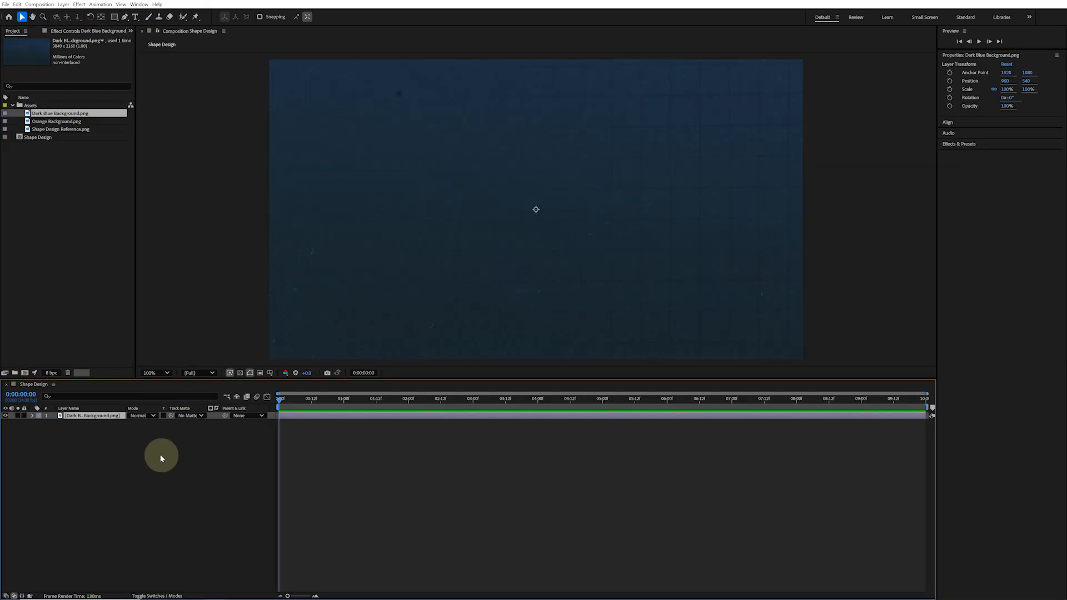
key("comma")
key("comma")
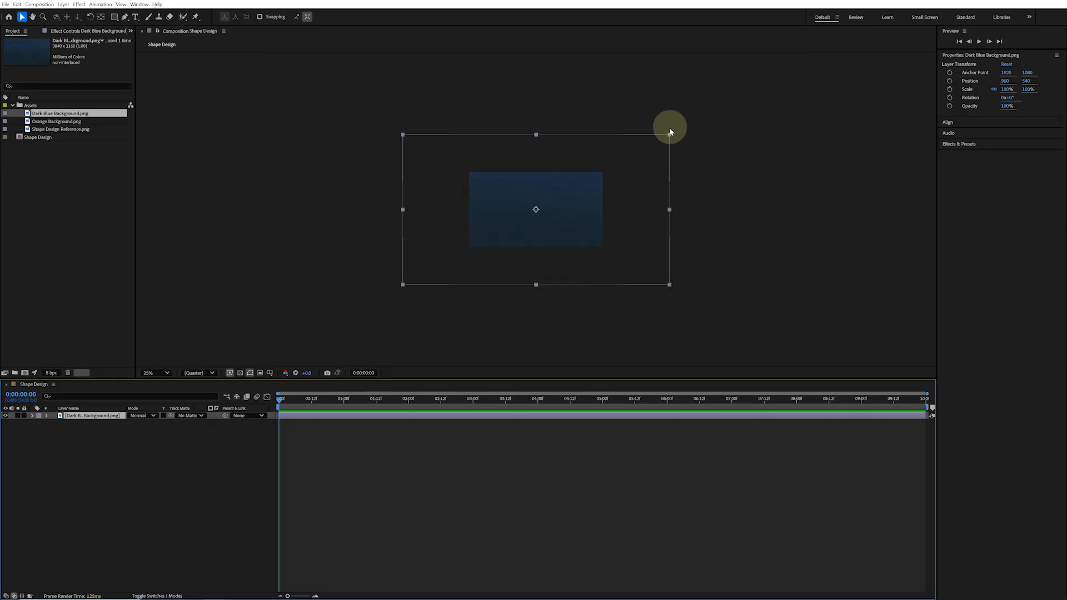
left_click_drag(668, 135, 596, 169)
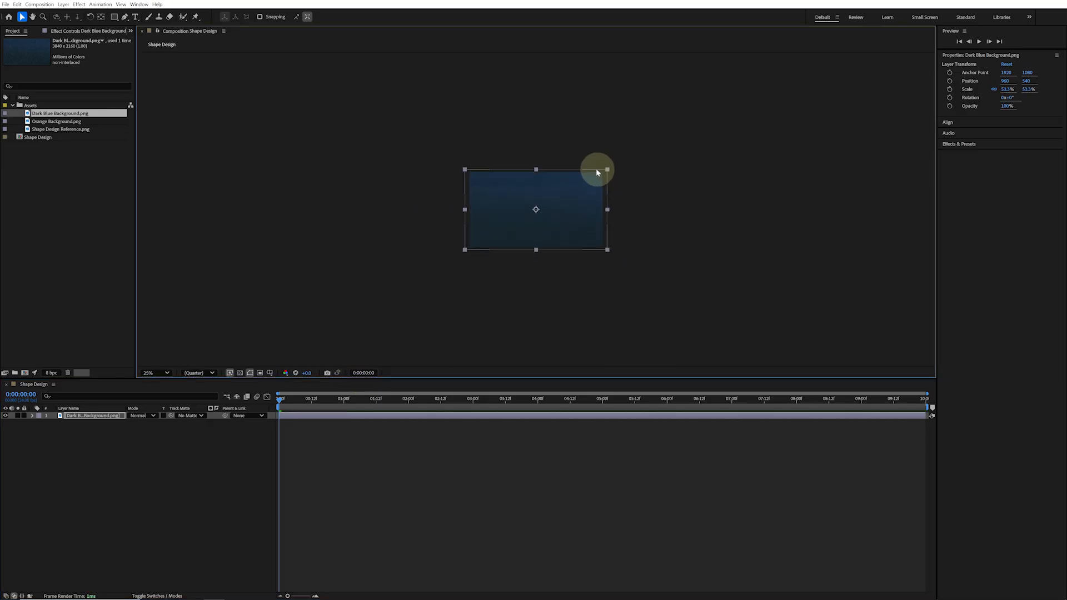
key("period")
key("period")
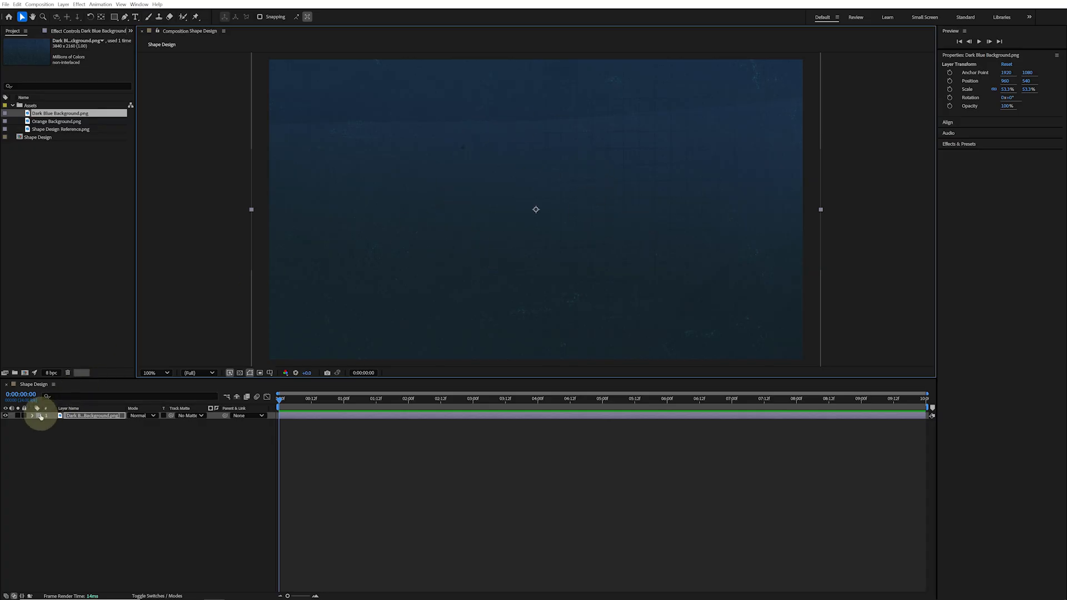
Lock the Dark Blue Background layer
left_click(38, 416)
left_click(60, 559)
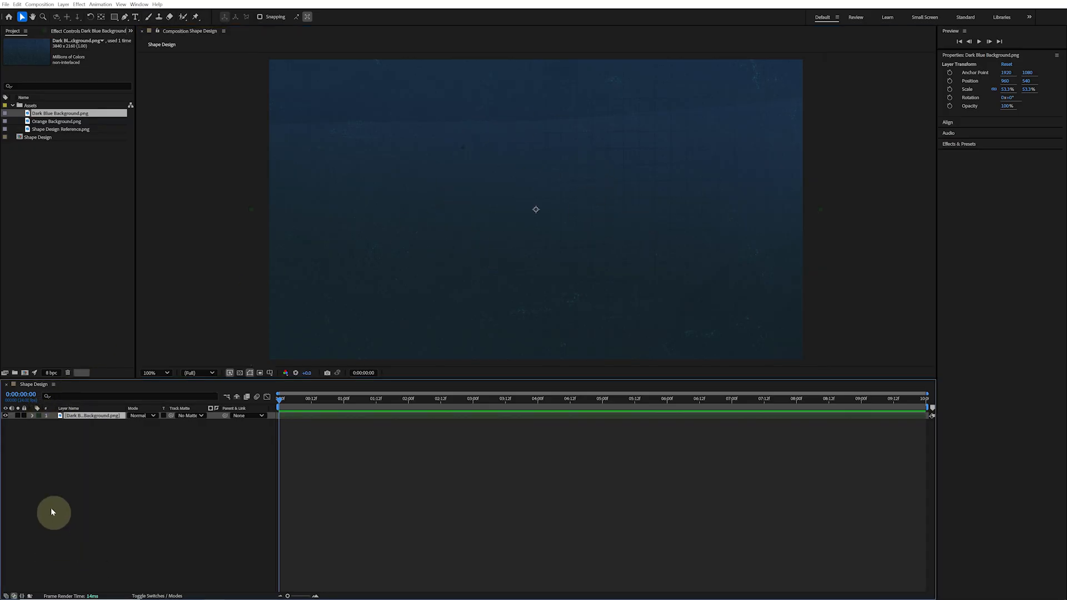
left_click(24, 416)
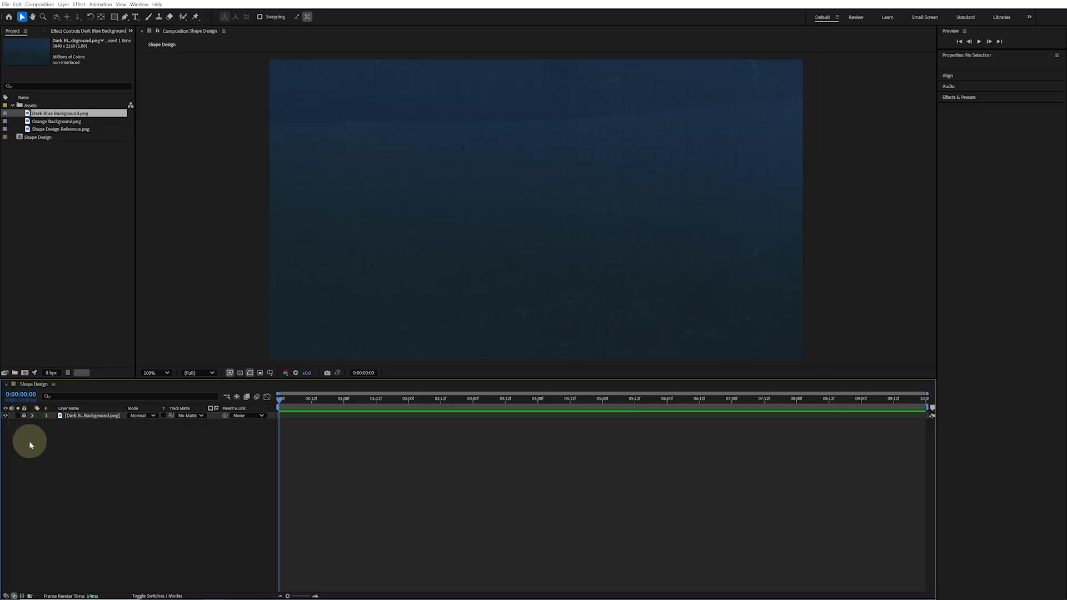
Add Shape Design Reference above the background and set its opacity to 20%
left_click_drag(81, 129, 104, 413)
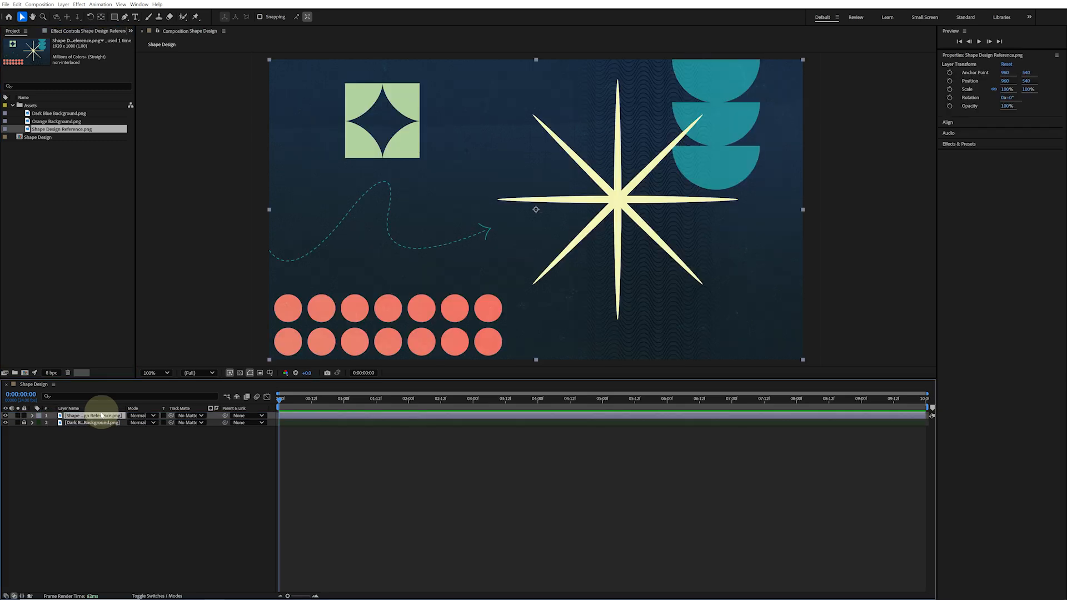
right_click(99, 415)
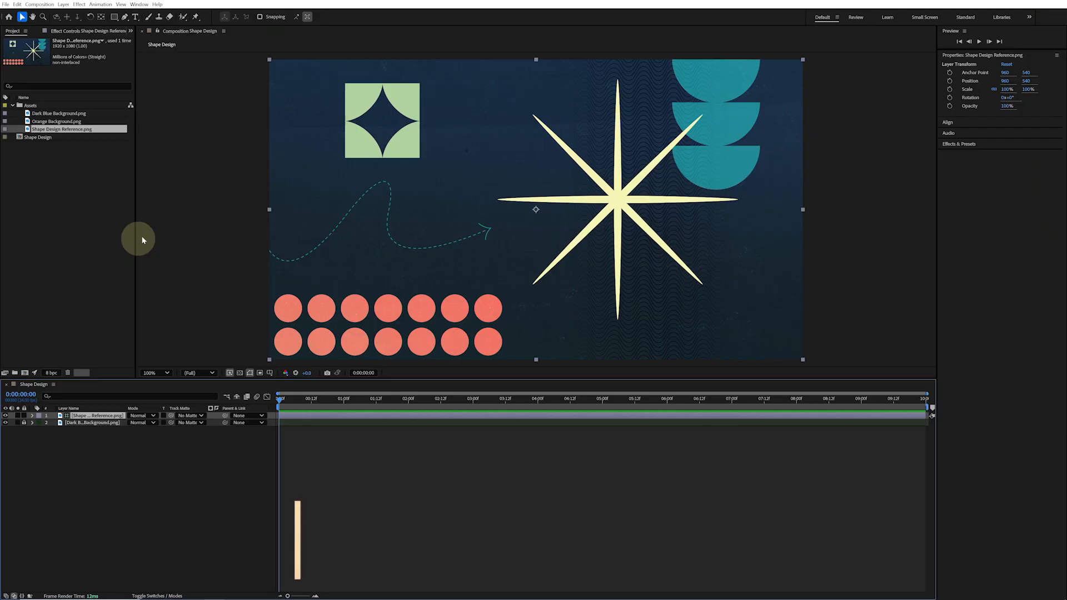
key("t")
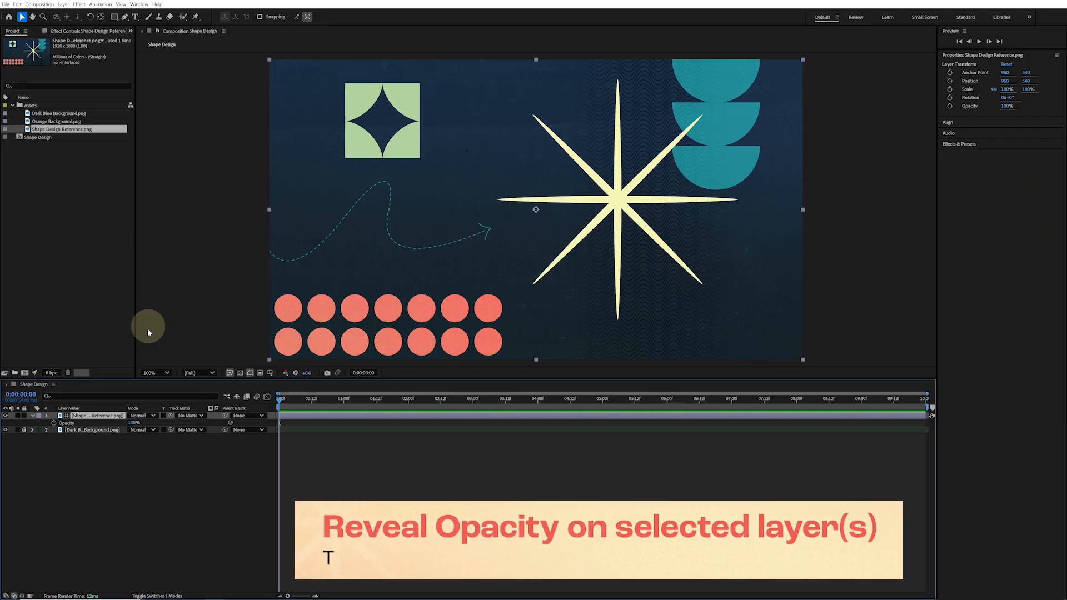
left_click(134, 422)
type("2")
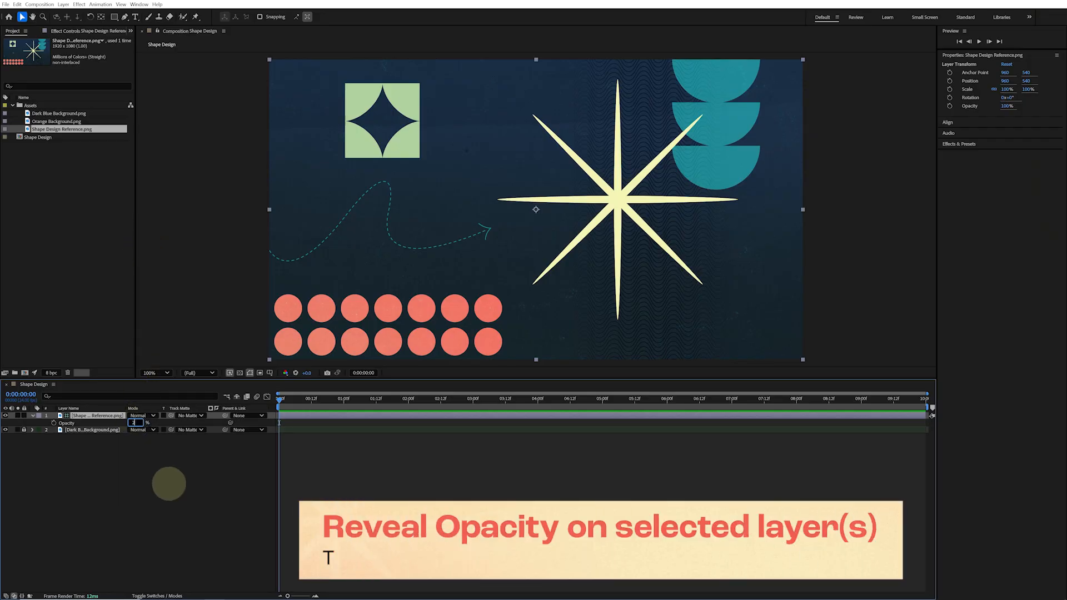
type("0")
key("Return")
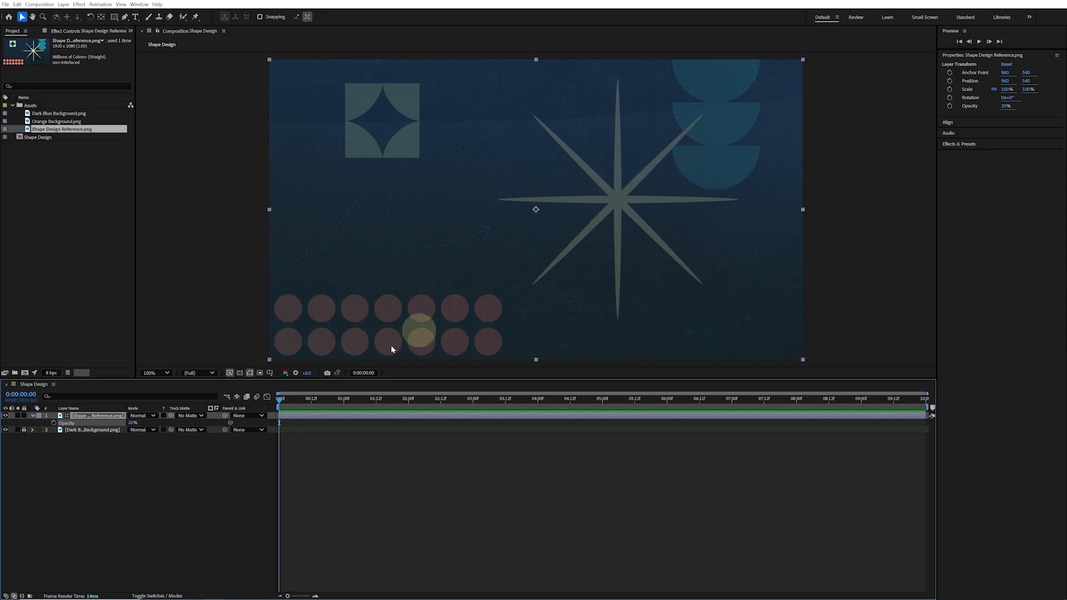
left_click(111, 502)
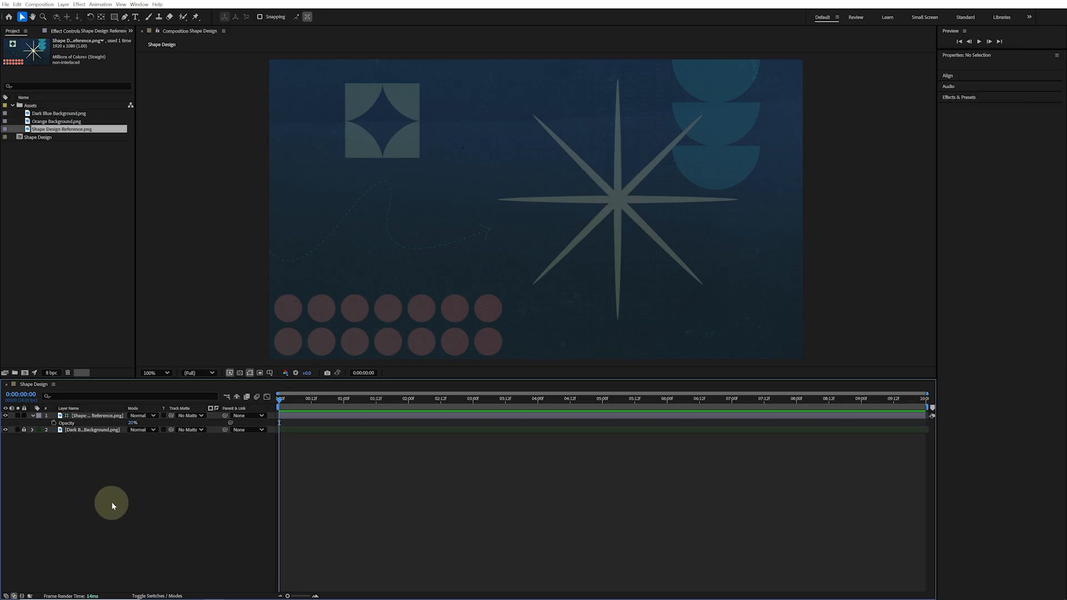
Create a new empty shape layer in the composition
right_click(112, 505)
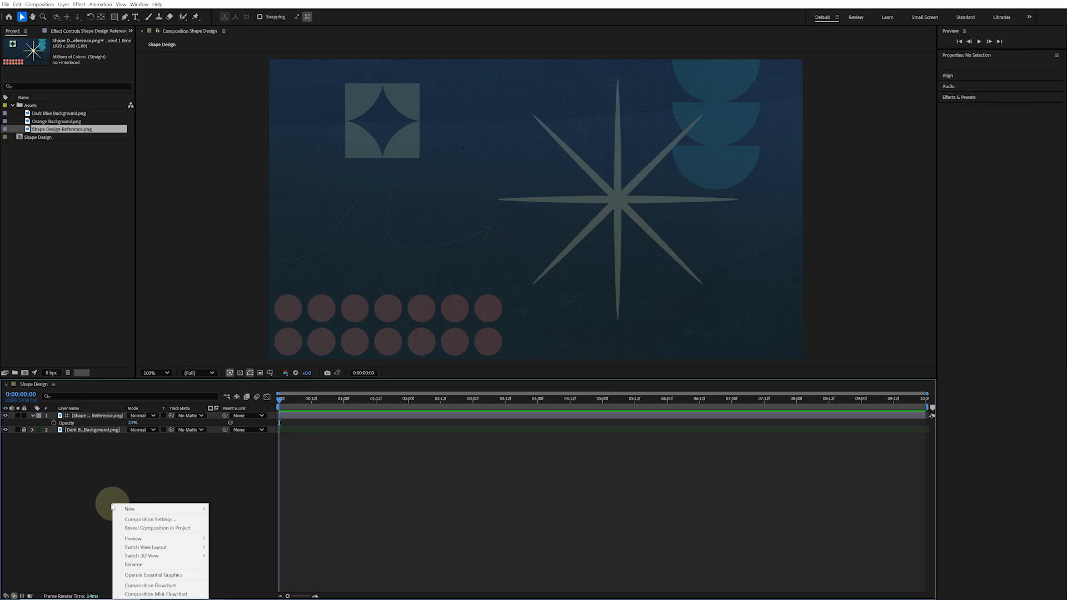
mouse_move(139, 509)
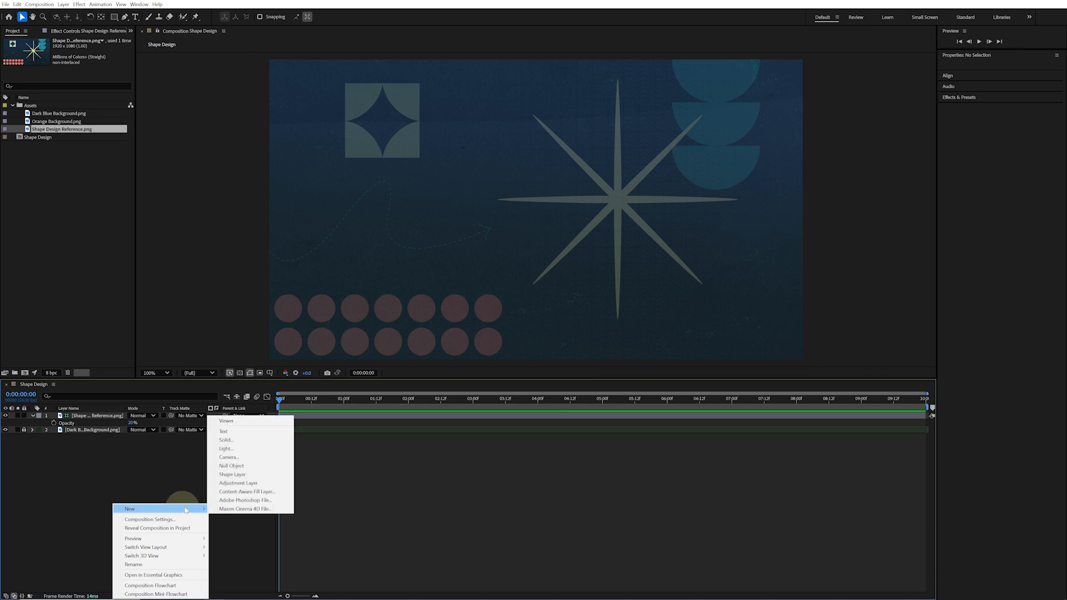
left_click(258, 478)
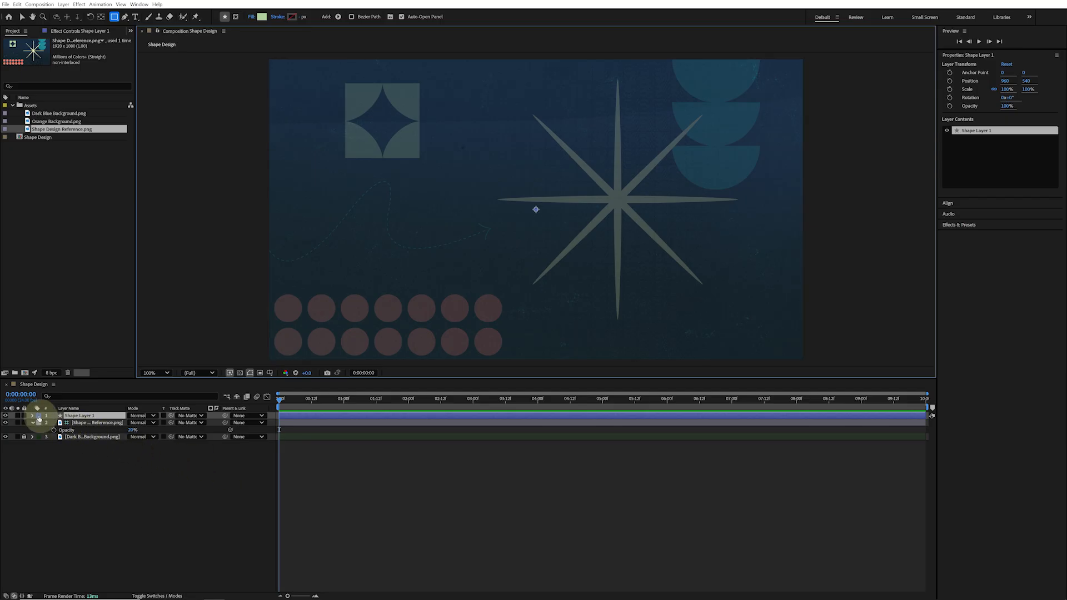
Add a Polystar path and a Fill to the new shape layer's contents
left_click(33, 418)
left_click(32, 418)
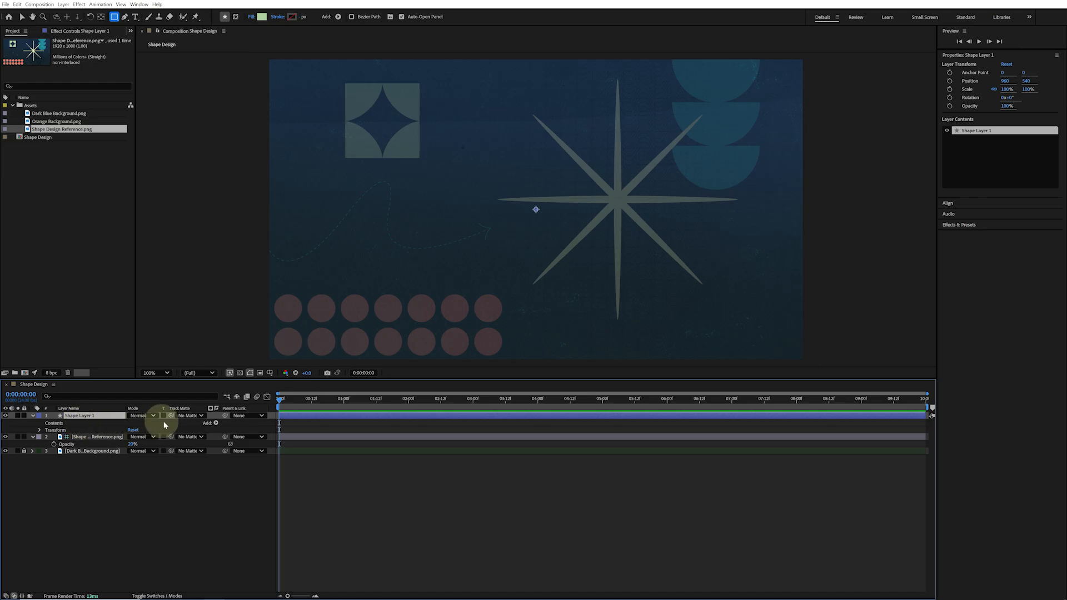
left_click(216, 423)
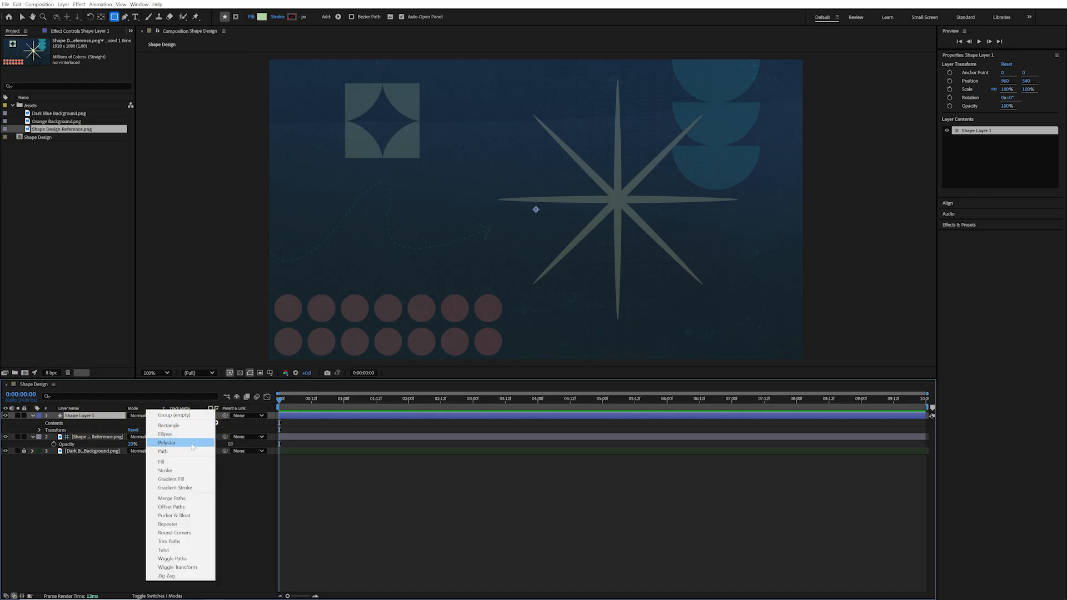
left_click(192, 442)
left_click(293, 401)
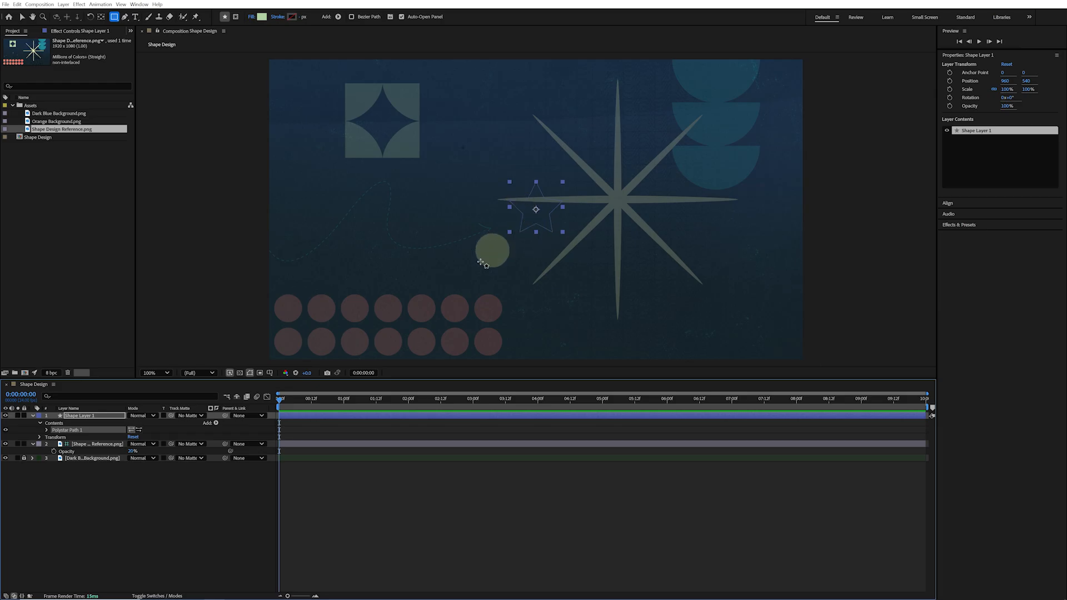
left_click(217, 424)
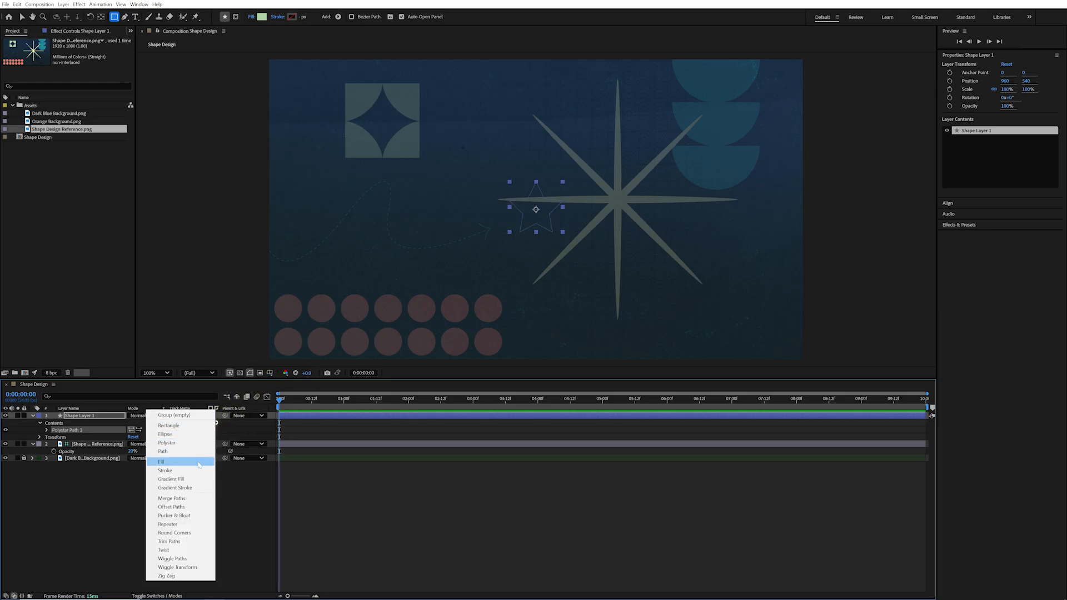
left_click(199, 465)
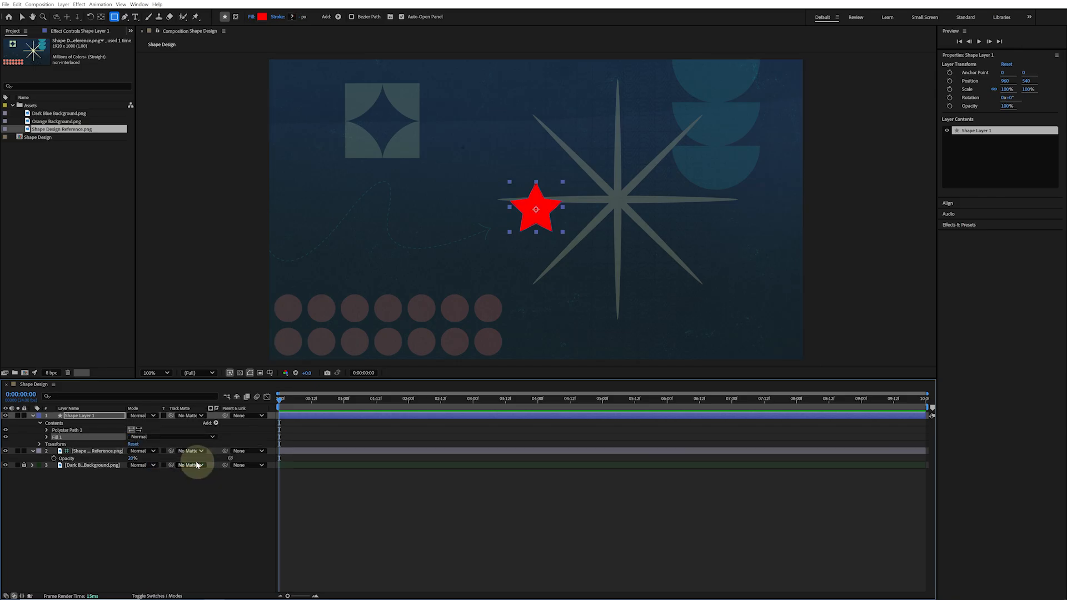
Set the Polystar path's number of points to 8
left_click(46, 430)
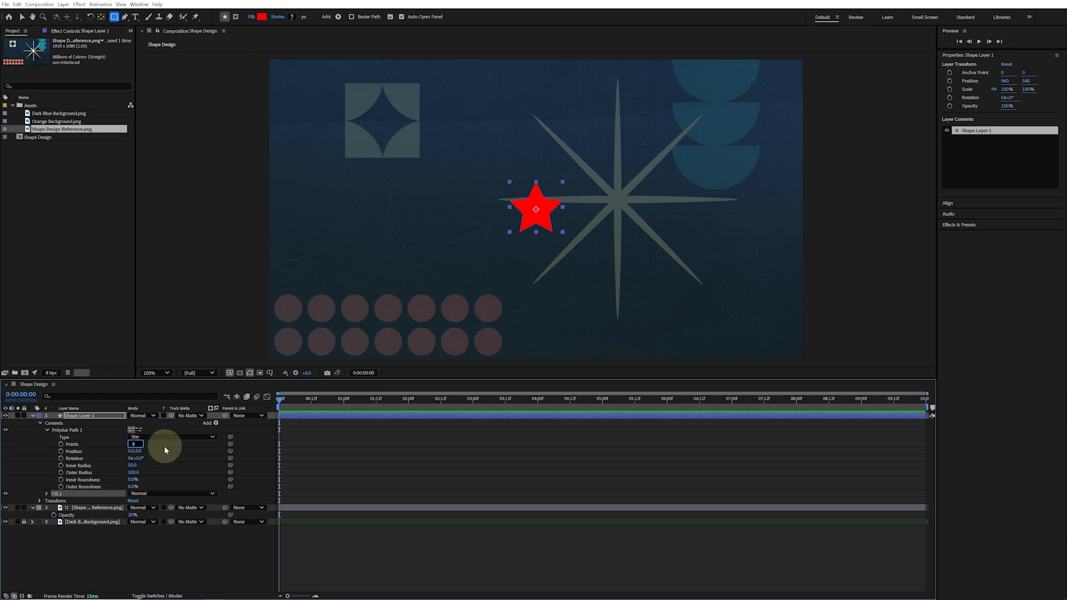
type("8")
key("Return")
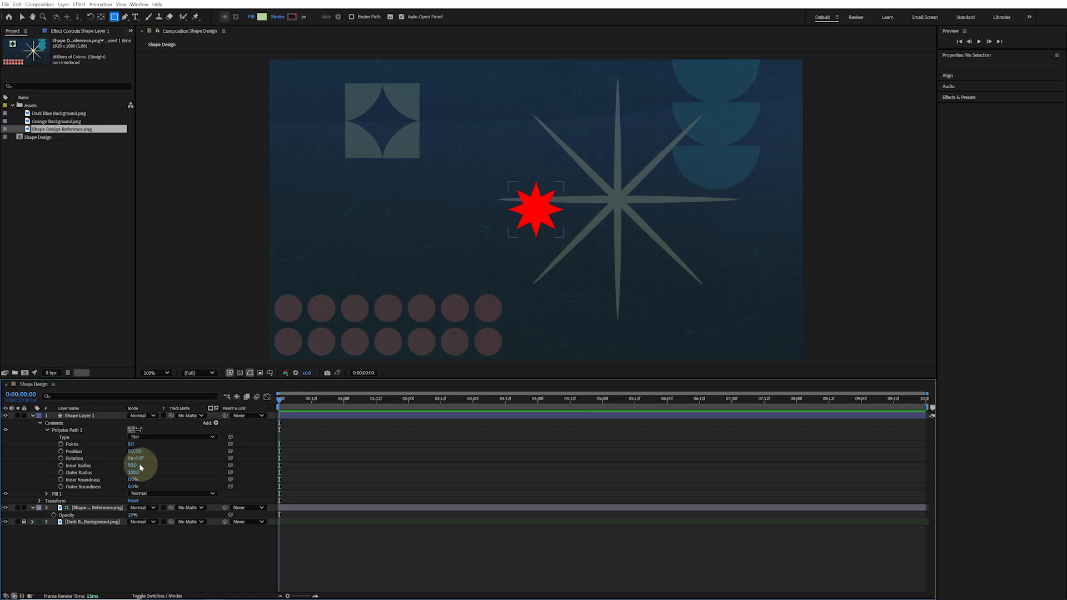
Set the Polystar's inner radius to 32, outer radius to 430, inner roundness to -48% and outer roundness to 10%
left_click(133, 465)
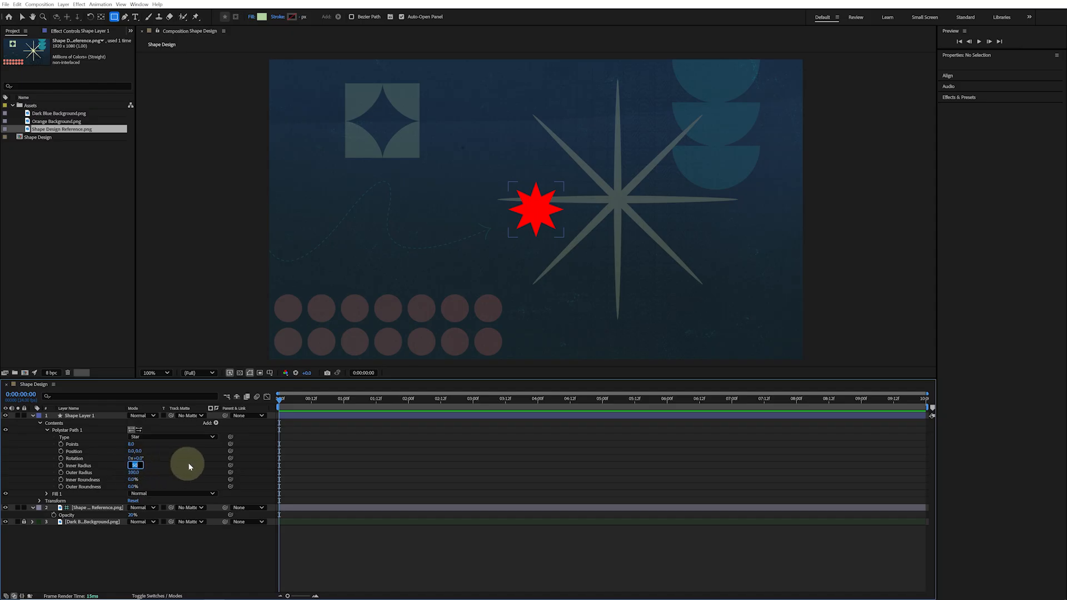
type("32")
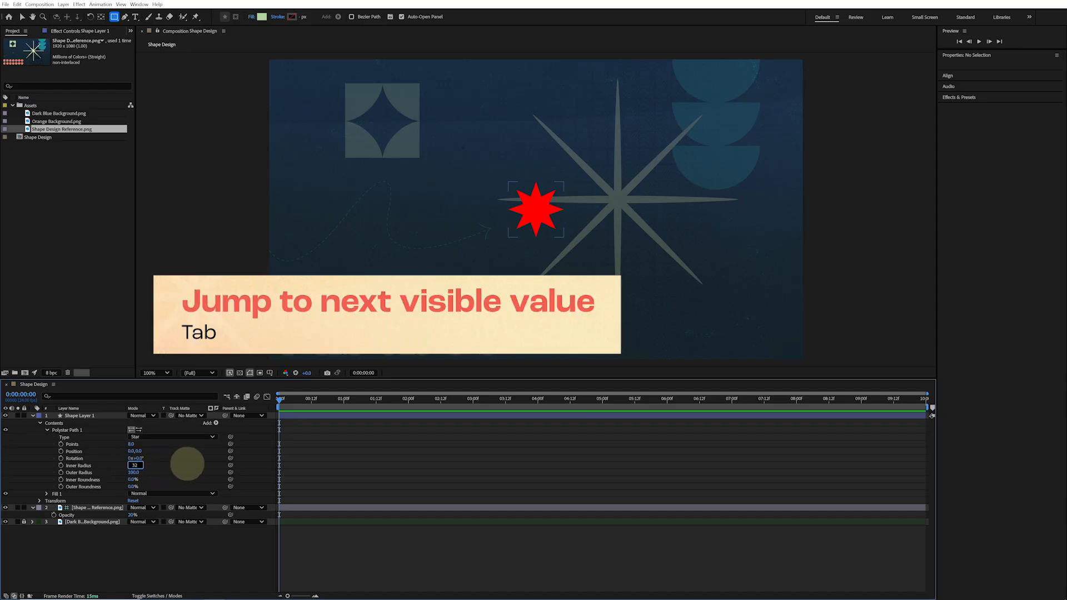
key("Tab")
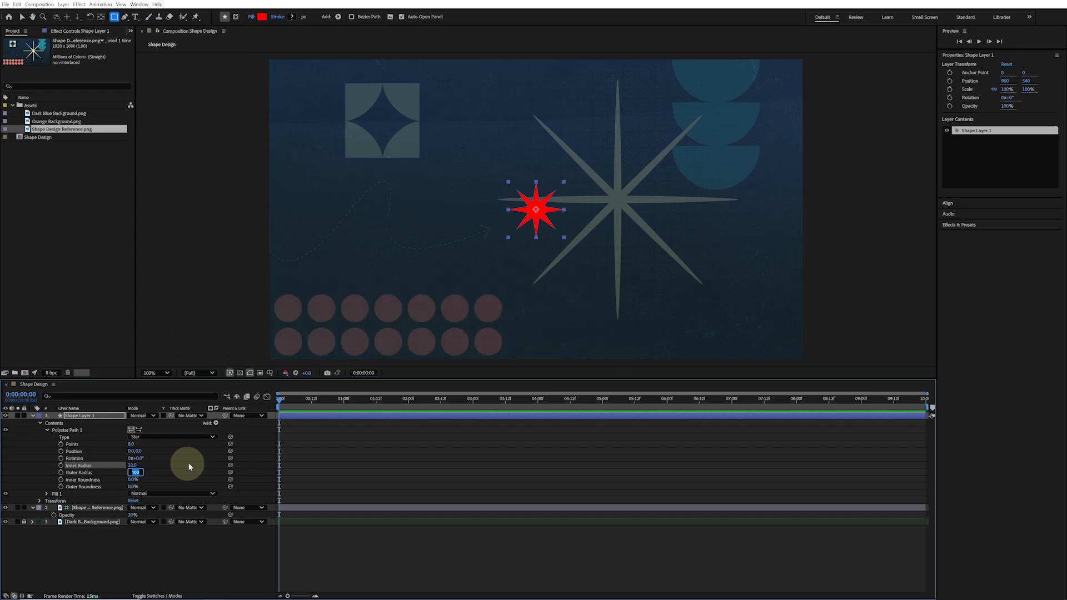
type("430")
key("Tab")
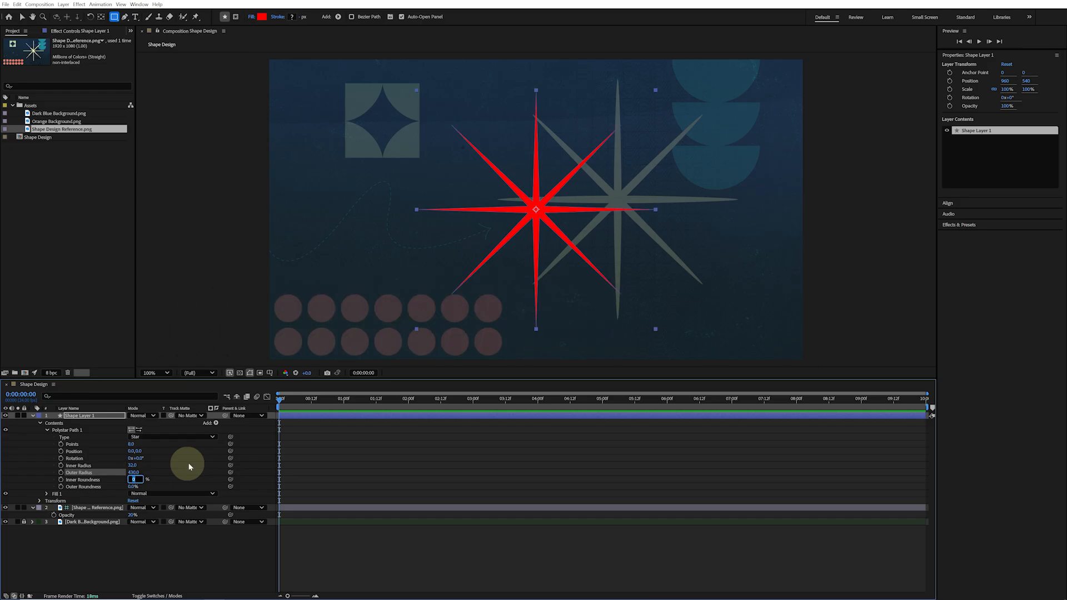
type("-48")
key("Tab")
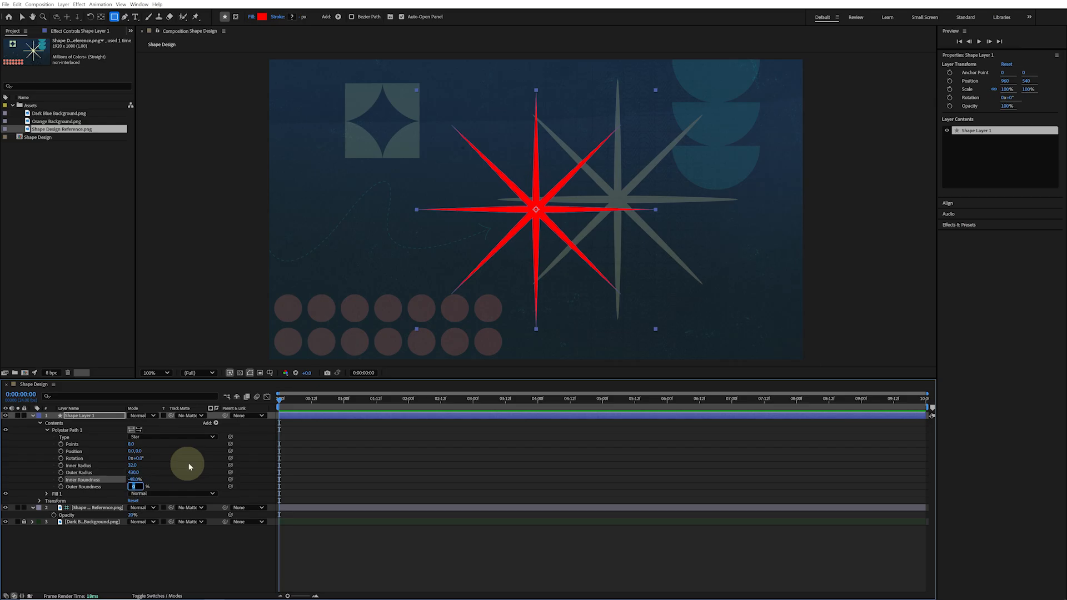
key("Return")
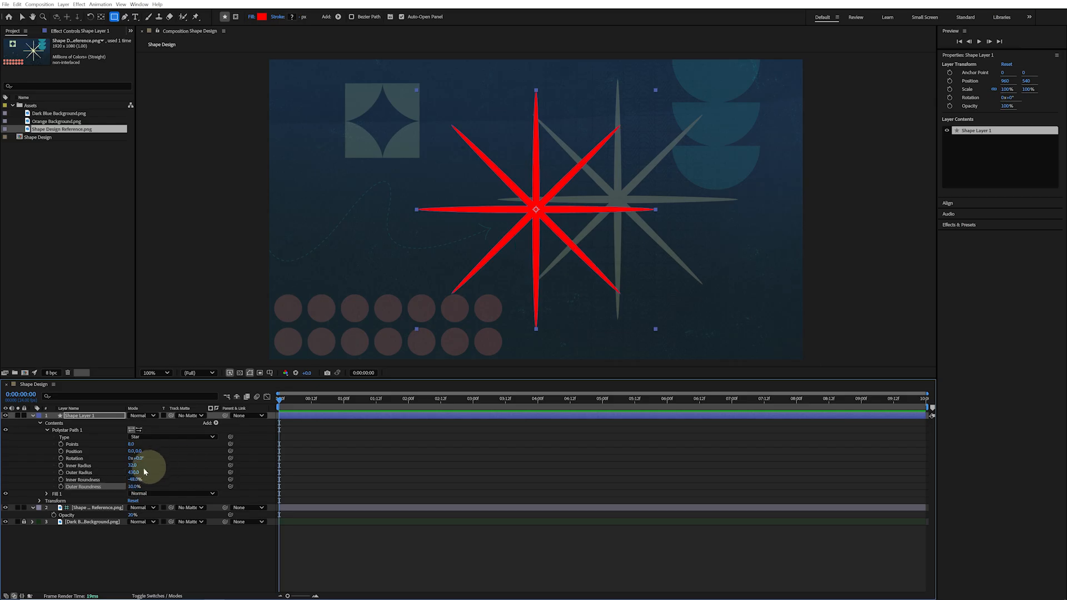
Set the star's Fill color to hex F4F6B7
left_click(47, 494)
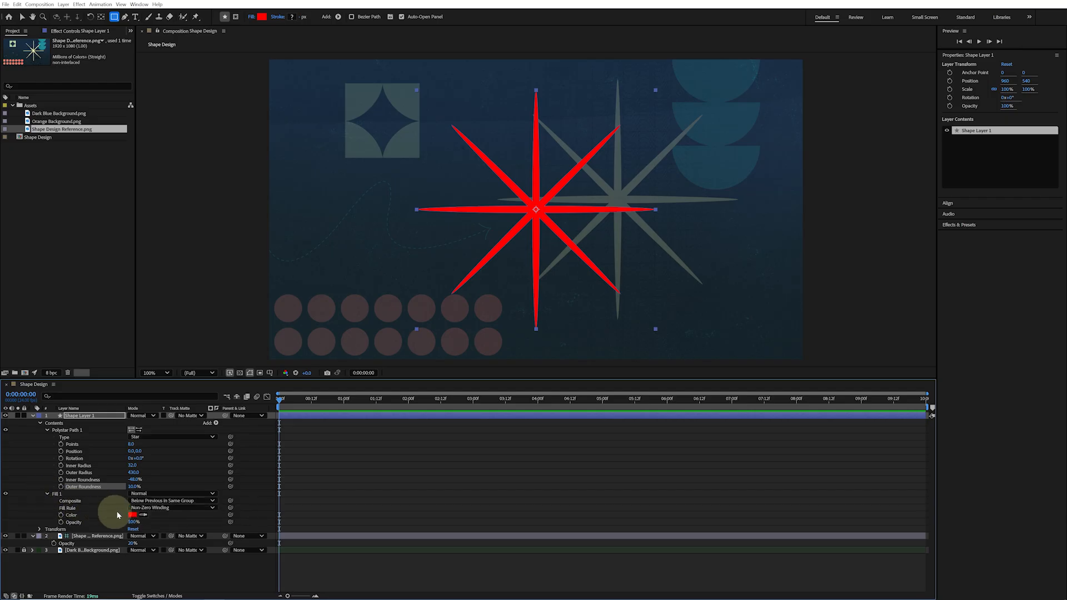
left_click(132, 515)
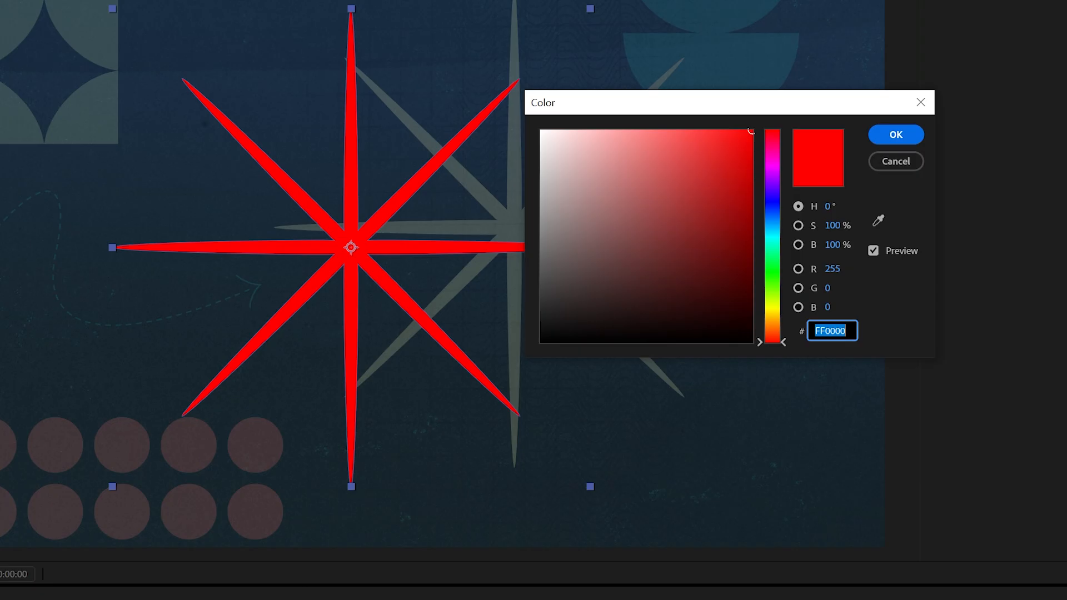
type("F4F6B7")
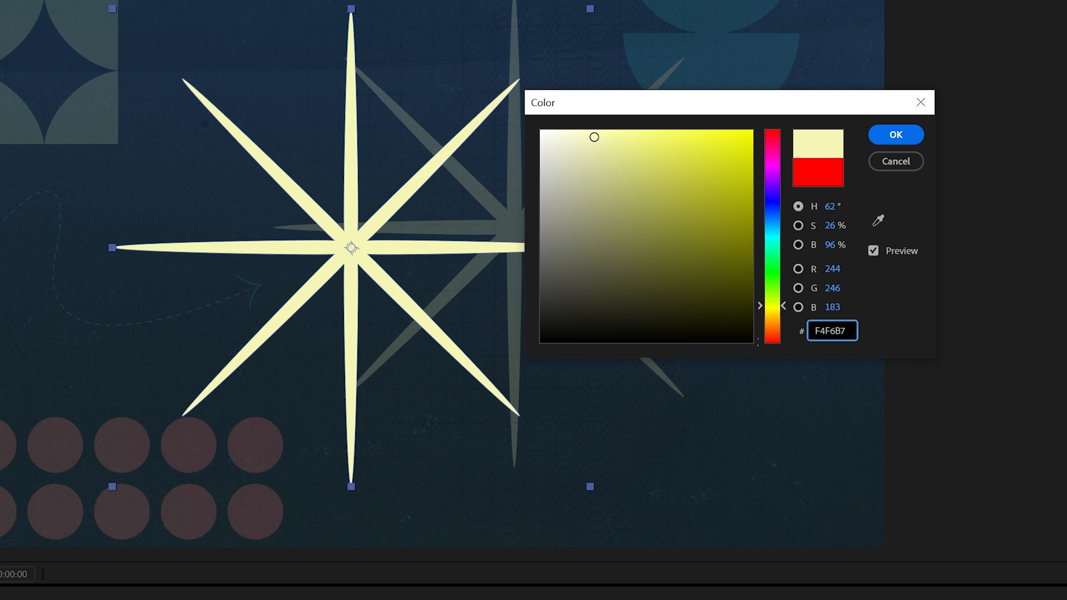
key("Return")
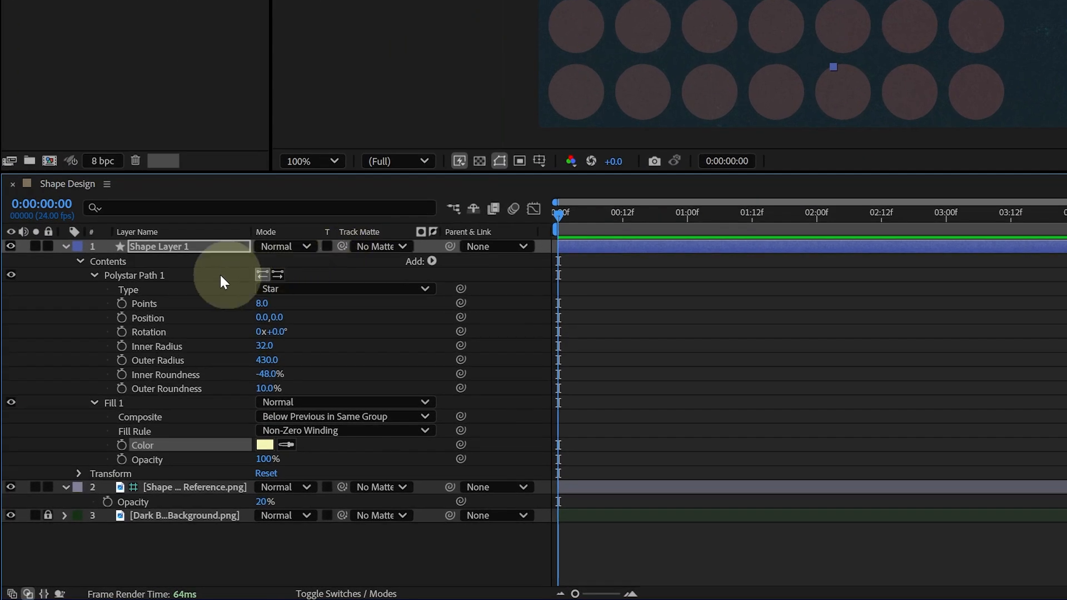
Group the Polystar path and the Fill together inside the shape layer
left_click(176, 275)
left_click(132, 403, "ctrl")
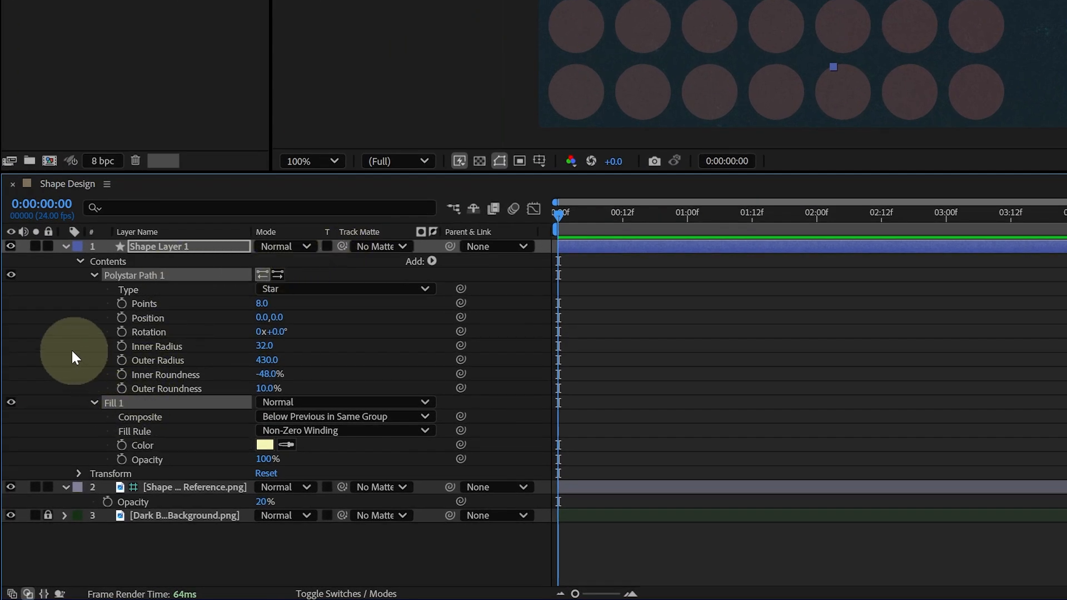
key("ctrl+g")
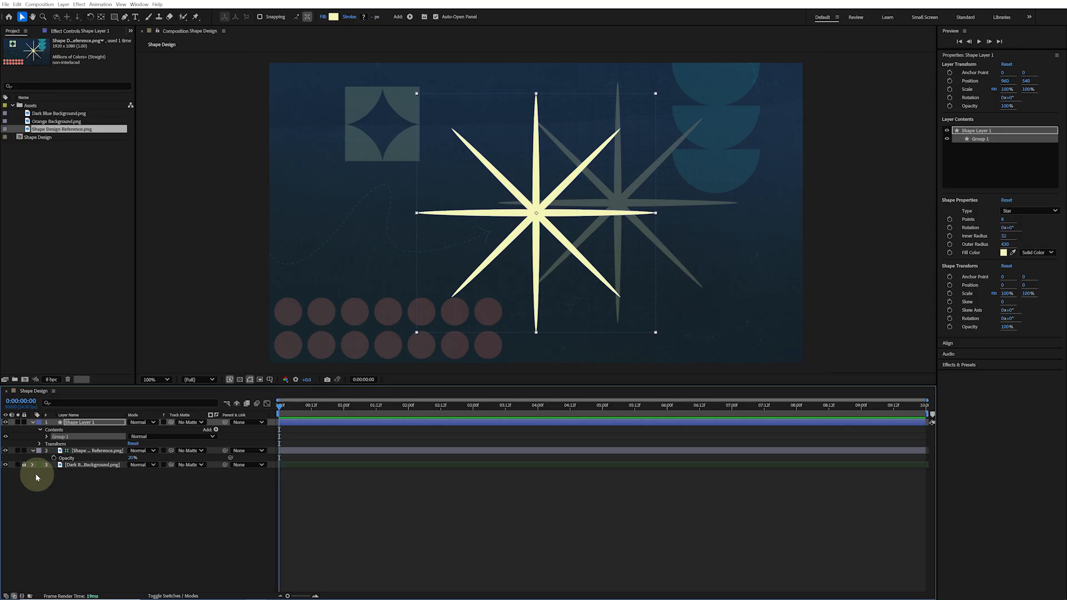
Rename the shape layer to Big Star and move the star onto the reference star
left_click(94, 423)
key("Return")
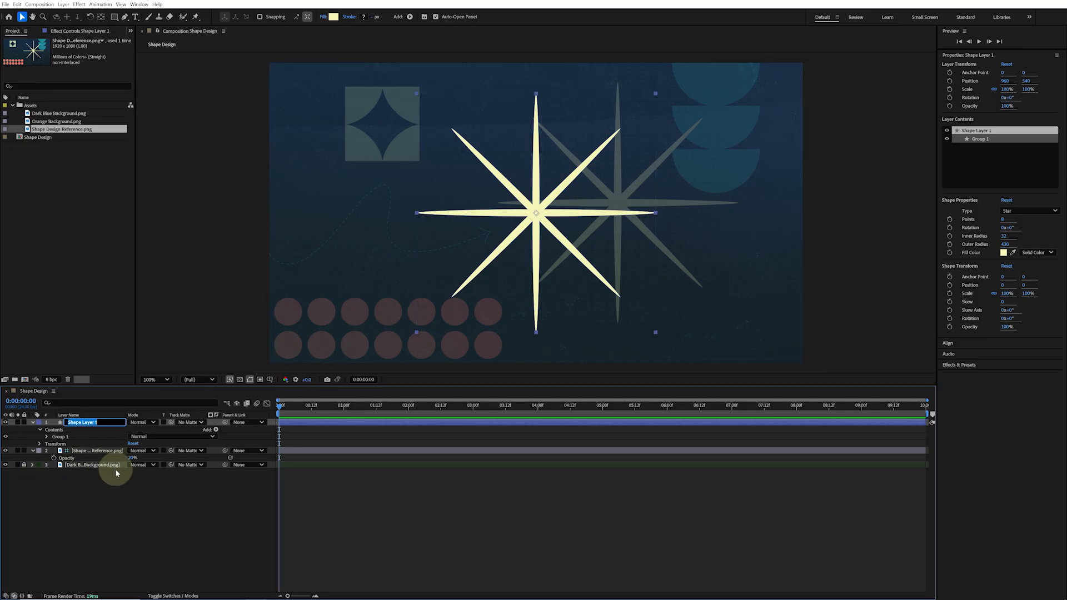
type("Big Star")
key("Return")
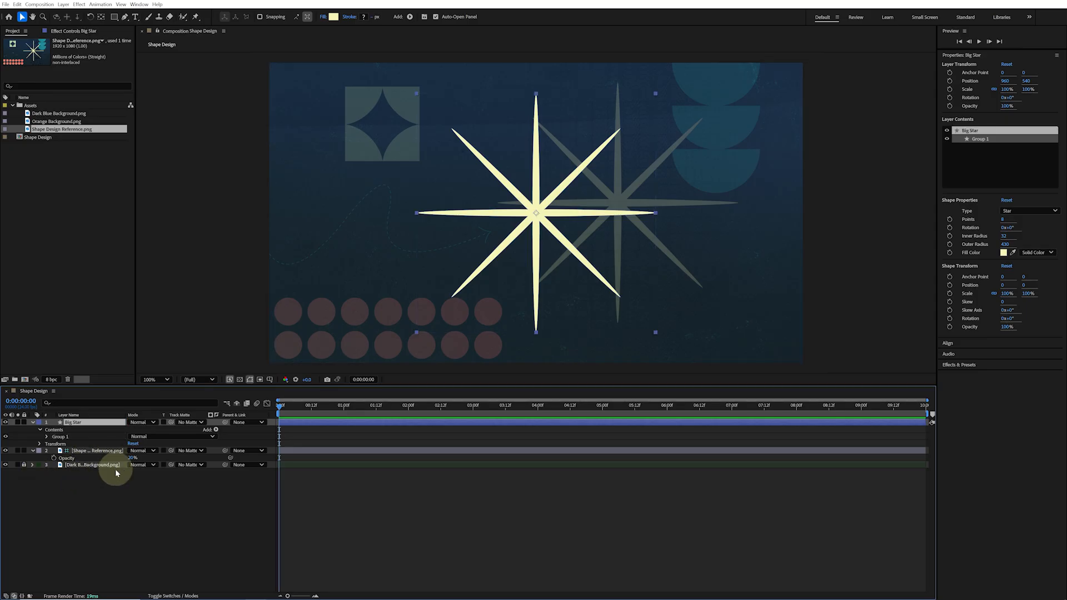
left_click_drag(574, 219, 655, 210)
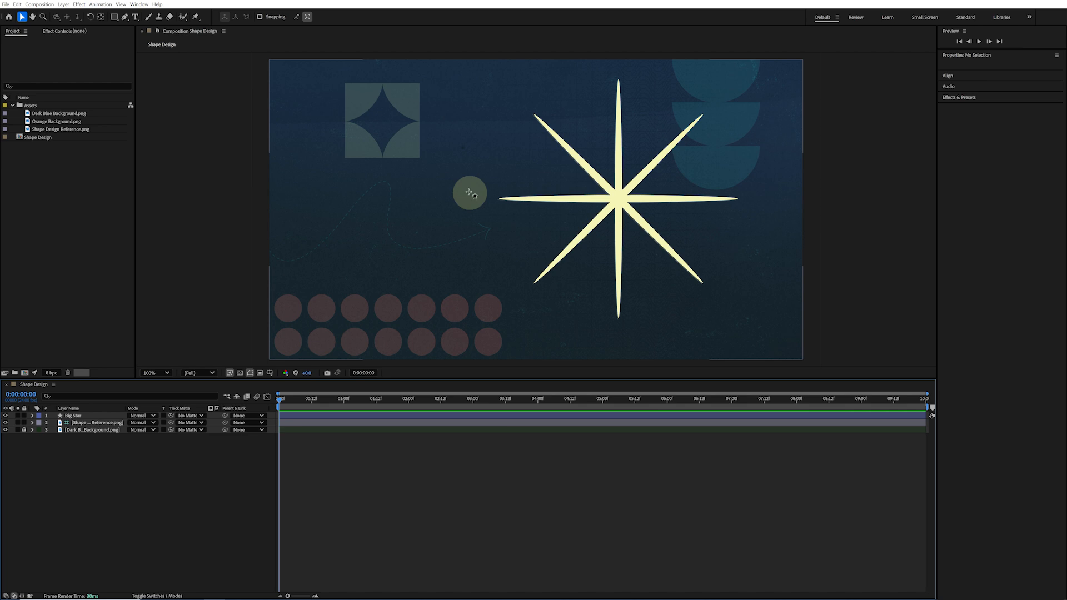
Switch to the Rectangle tool and draw a new square about 279 px left of the star's centre
key("q")
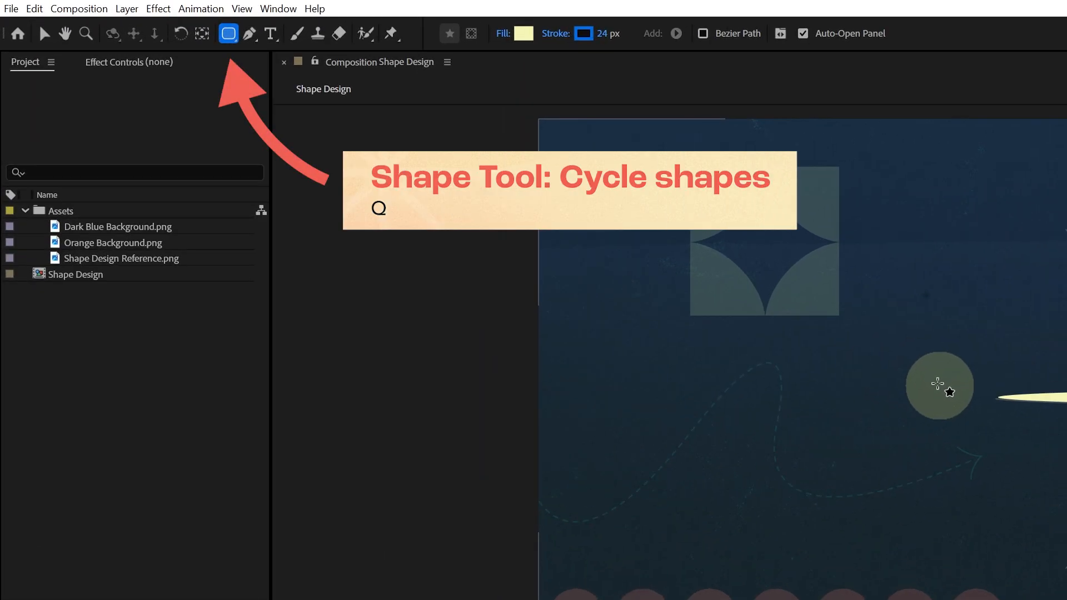
key("q")
key("q")
key("q")
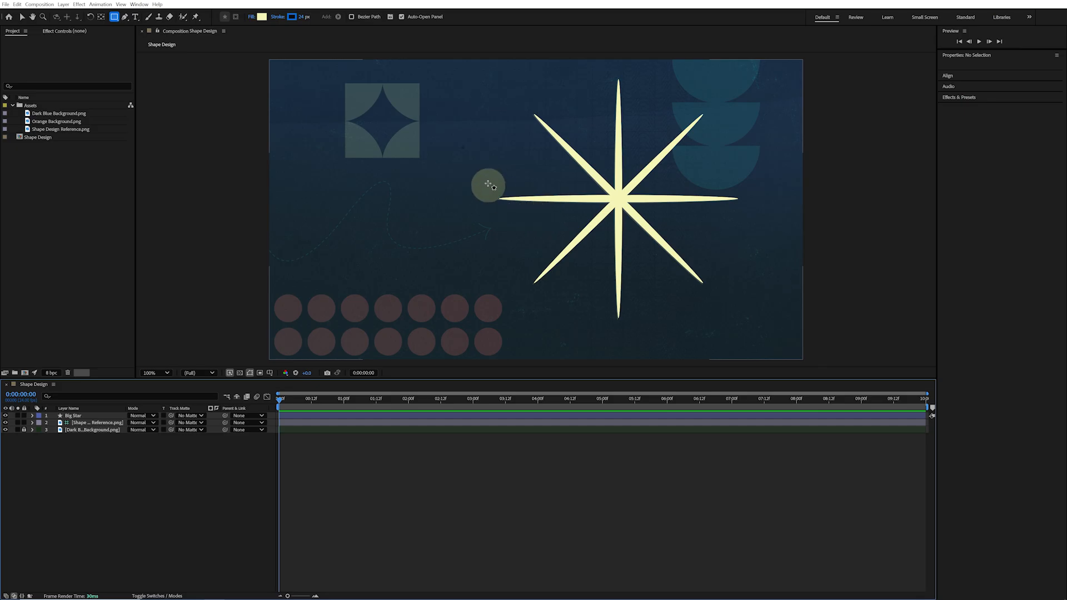
mouse_move(486, 183)
left_mouse_down()
mouse_move(581, 266)
mouse_move(564, 249)
left_mouse_up()
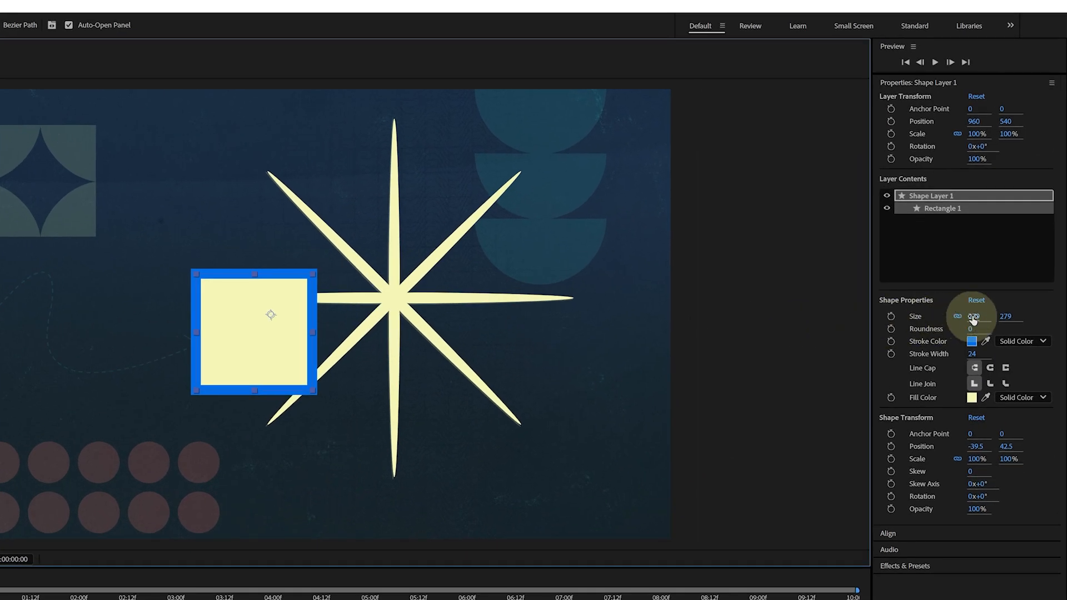
Set the rectangle's size to 270 × 270 and its shape position to 0, 0
left_click(974, 317)
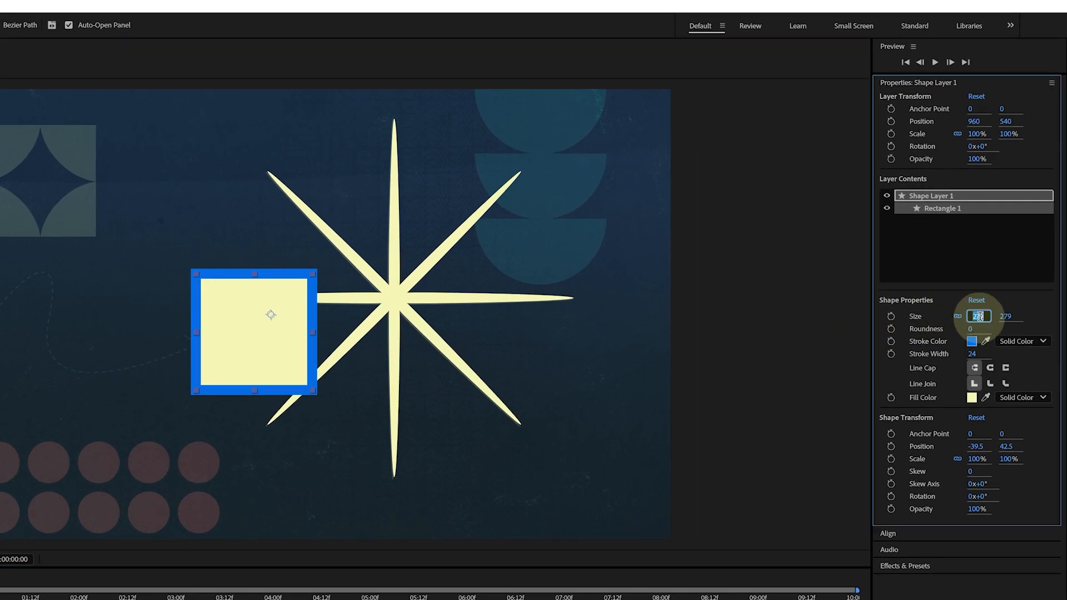
type("270")
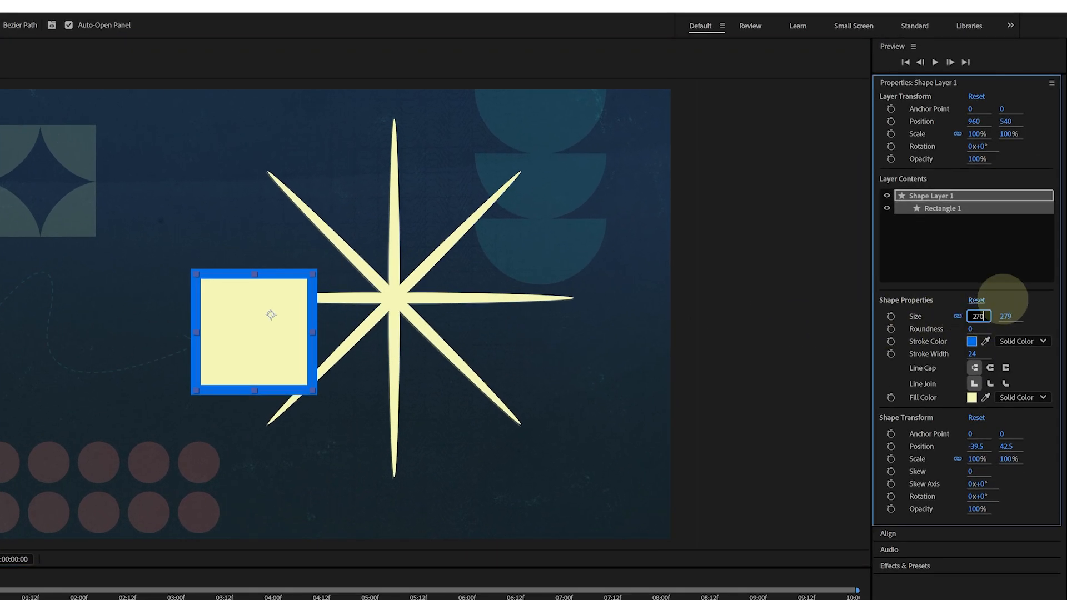
key("Return")
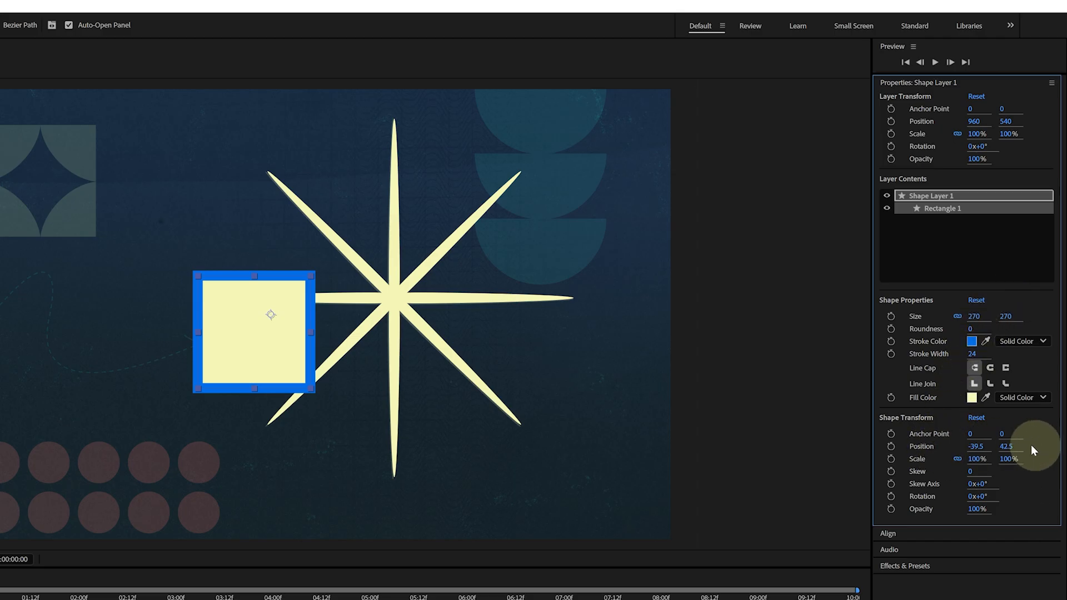
left_click(976, 446)
type("0")
key("Tab")
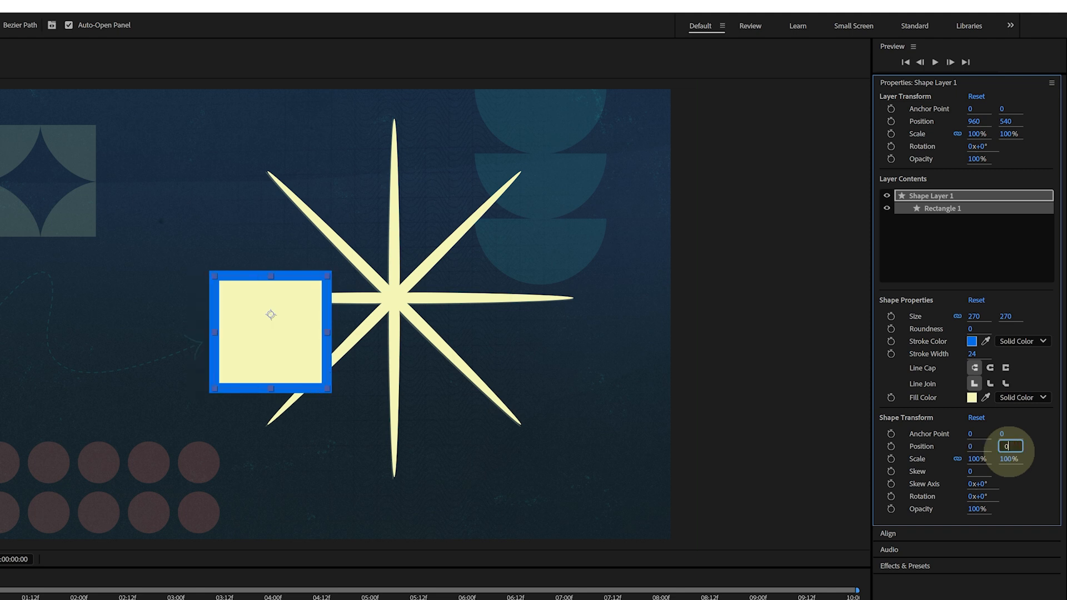
type("0")
key("Return")
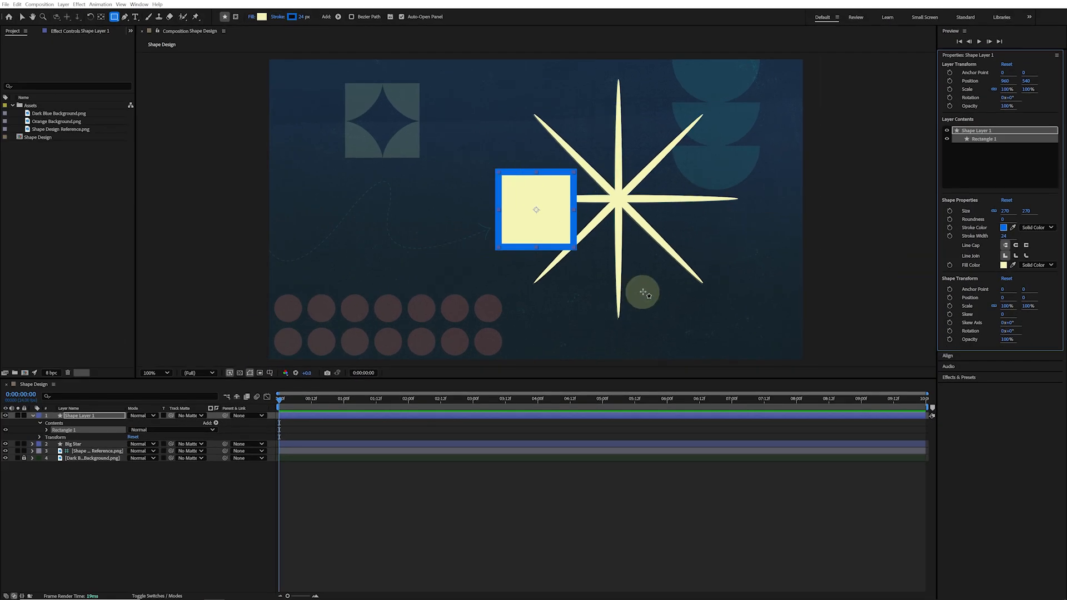
Remove the rectangle's stroke and change its fill color to light green
left_click(1047, 228)
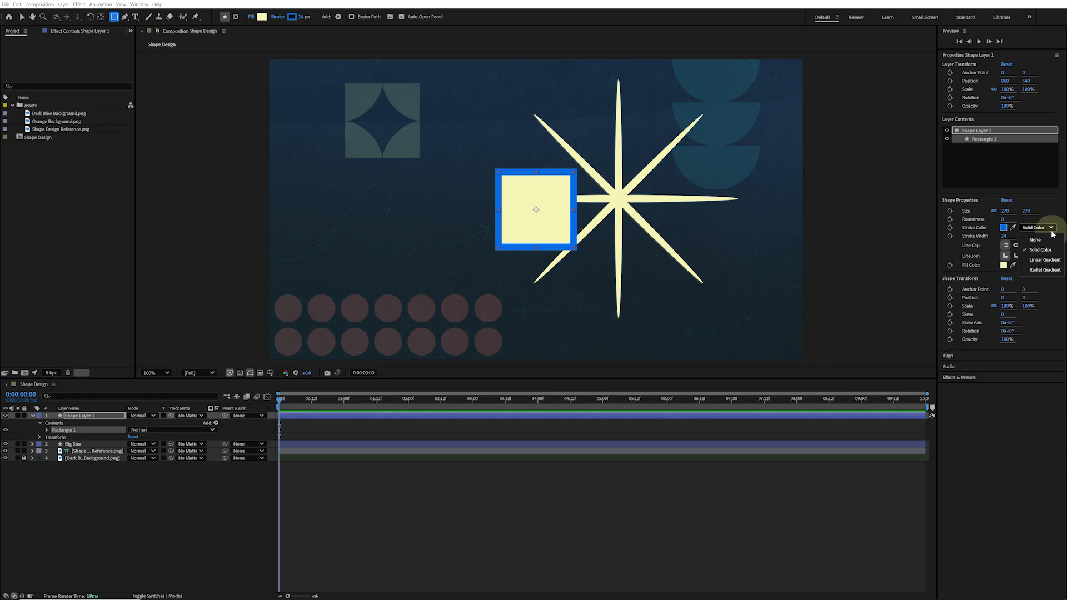
left_click(1048, 241)
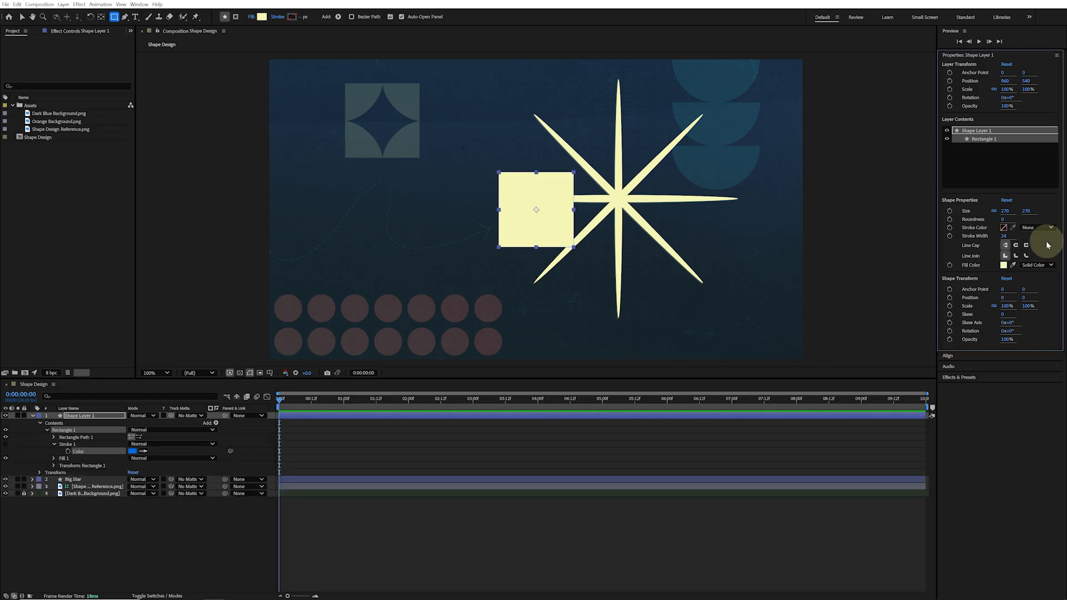
left_click(1004, 265)
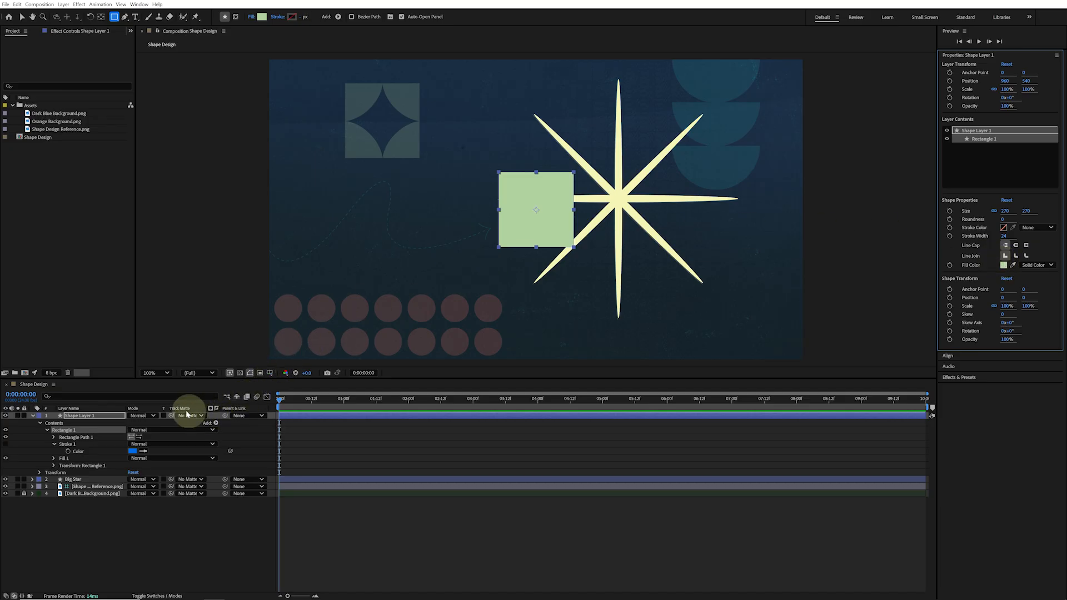
Add a Polystar path inside the rectangle's group and expand it
left_click(216, 423)
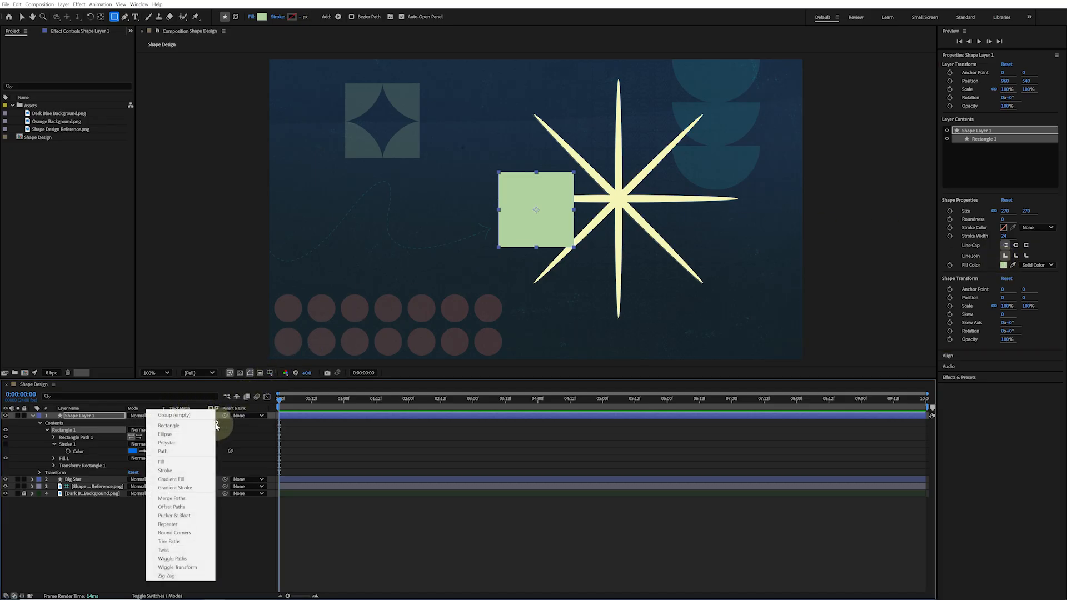
left_click(198, 445)
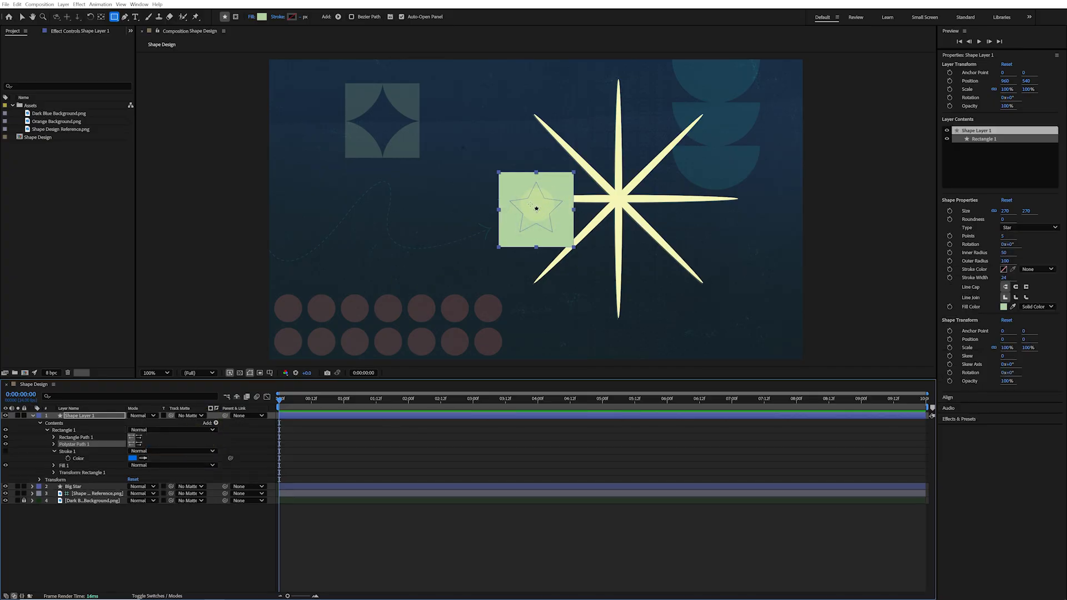
left_click(54, 444)
Set the new Polystar to 4 points, inner radius 65, outer radius 136 and inner roundness 250%
left_click(131, 458)
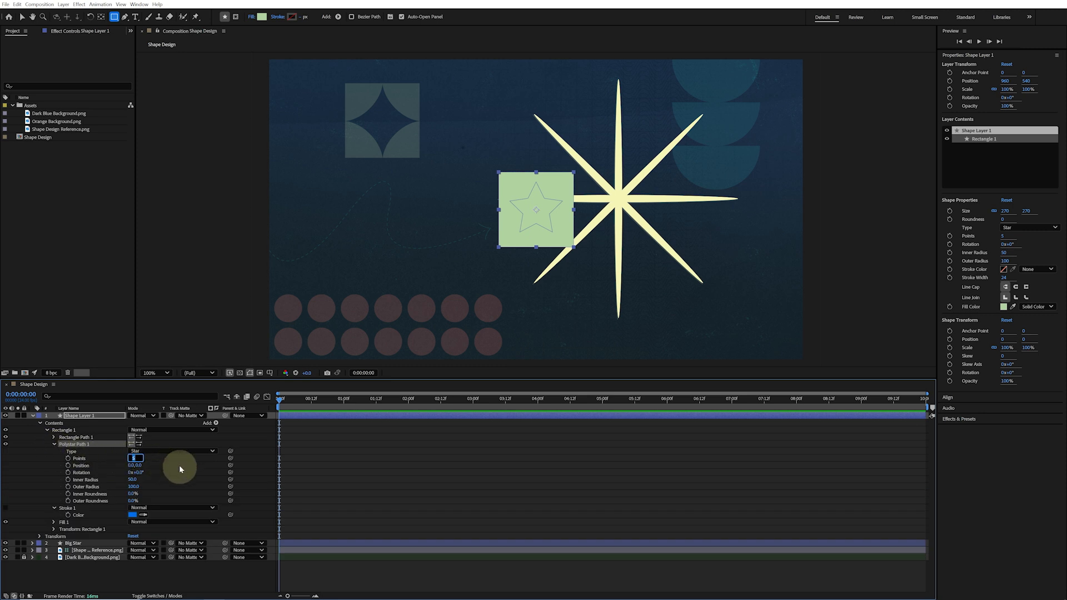
type("4")
key("Tab")
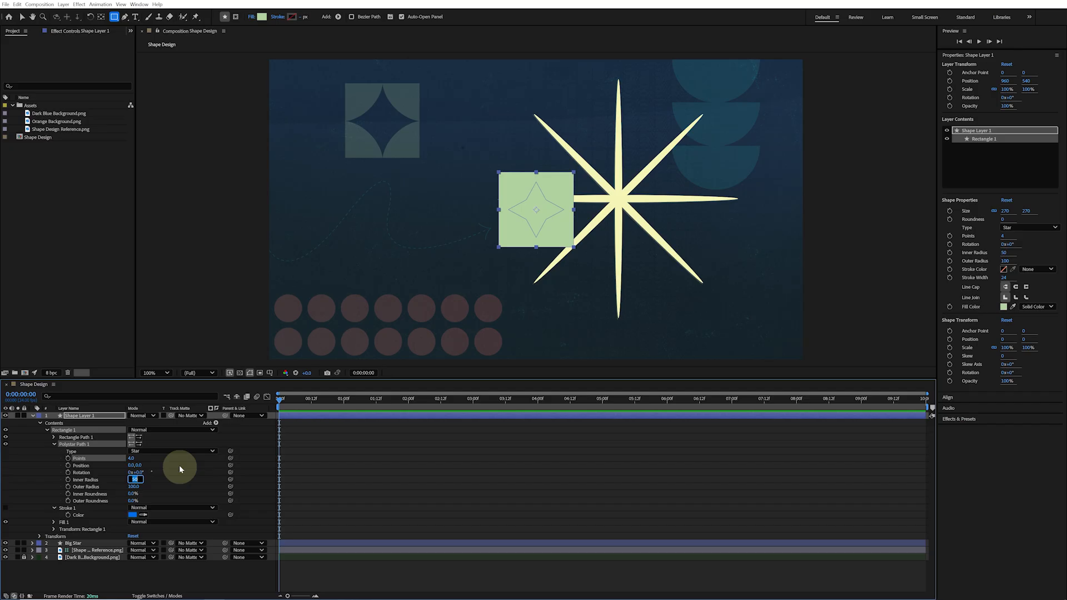
type("65")
key("Tab")
type("1")
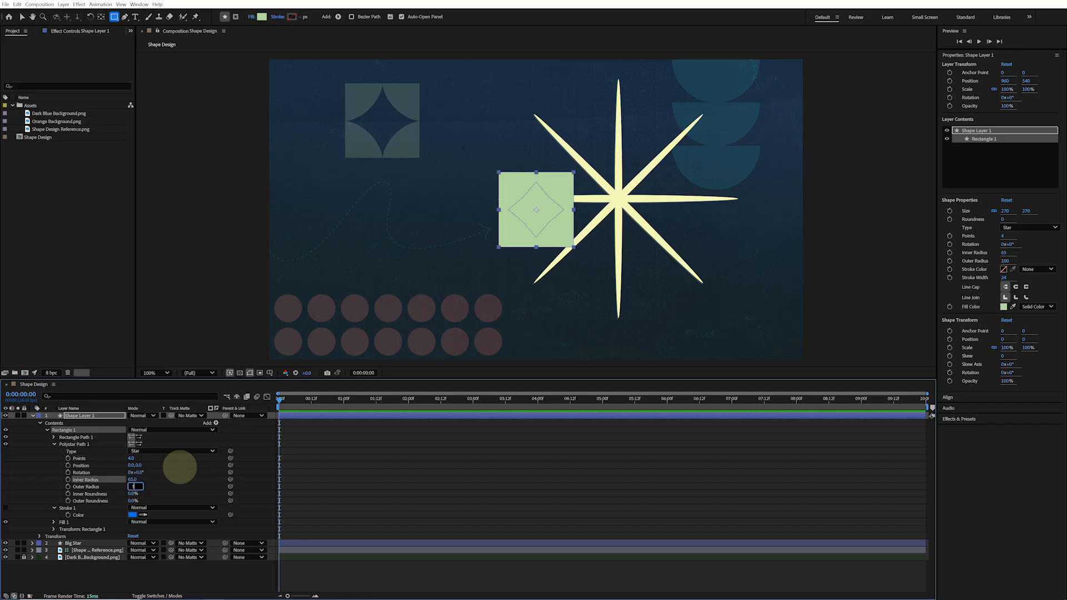
type("36")
key("Tab")
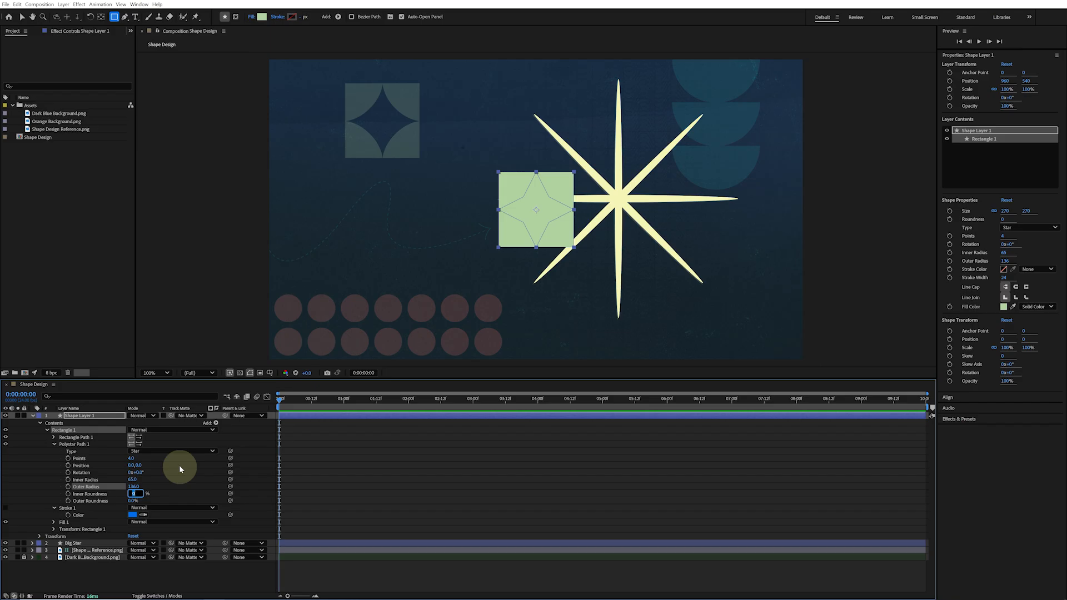
key("Return")
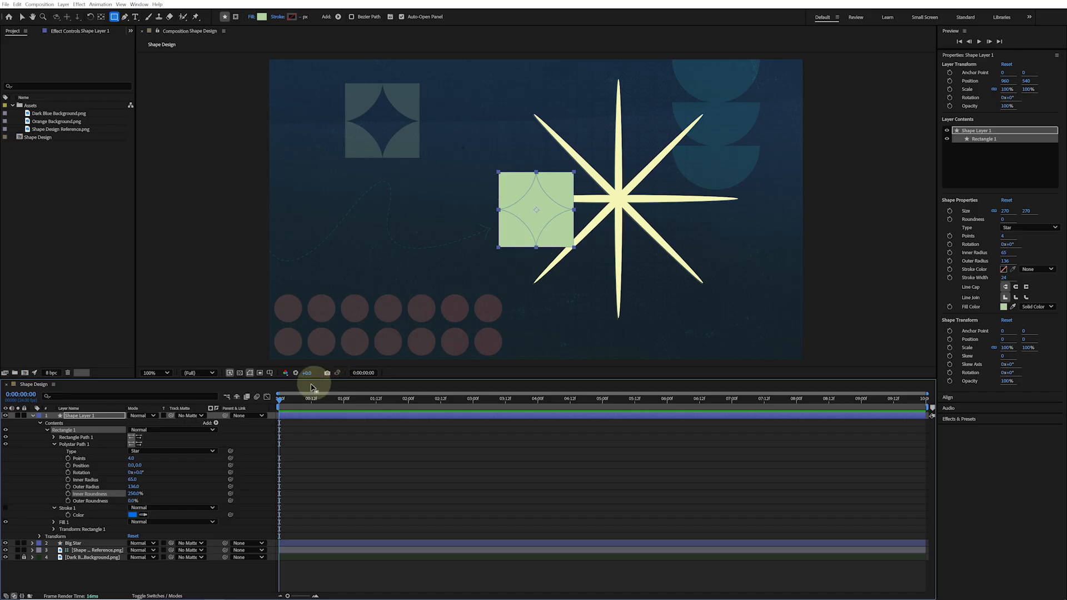
Add Merge Paths to the rectangle's group
left_click(216, 423)
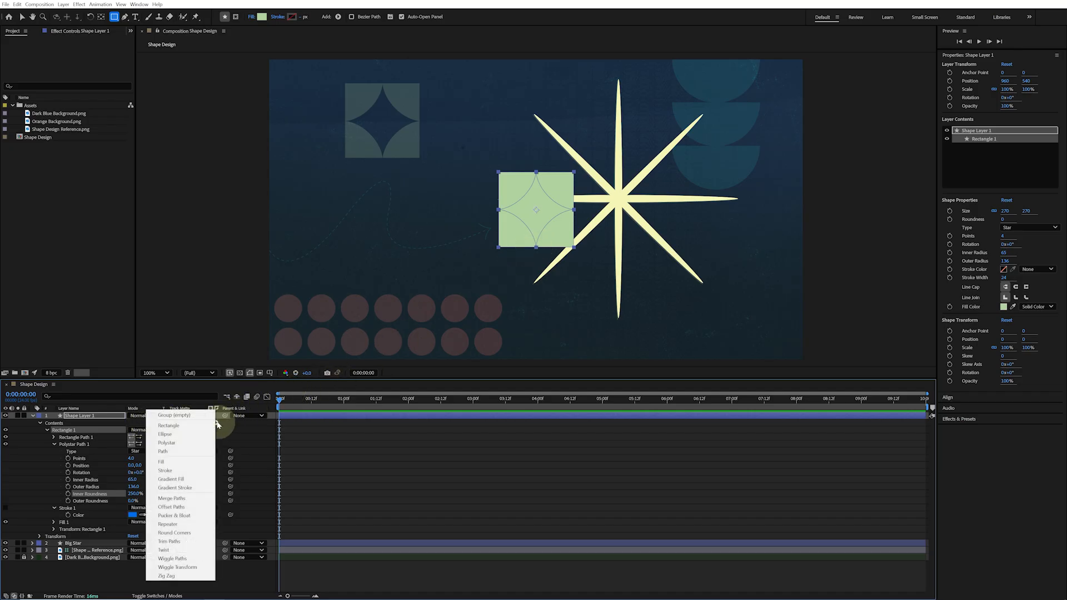
left_click(199, 499)
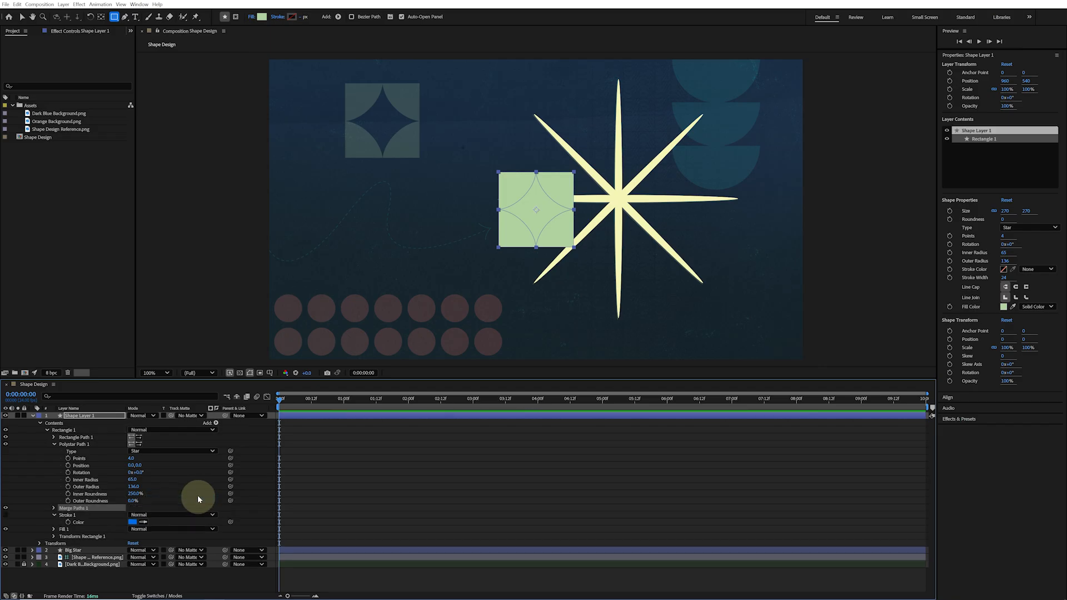
Set the Merge Paths mode to Subtract so the star is cut out of the square
left_click(54, 508)
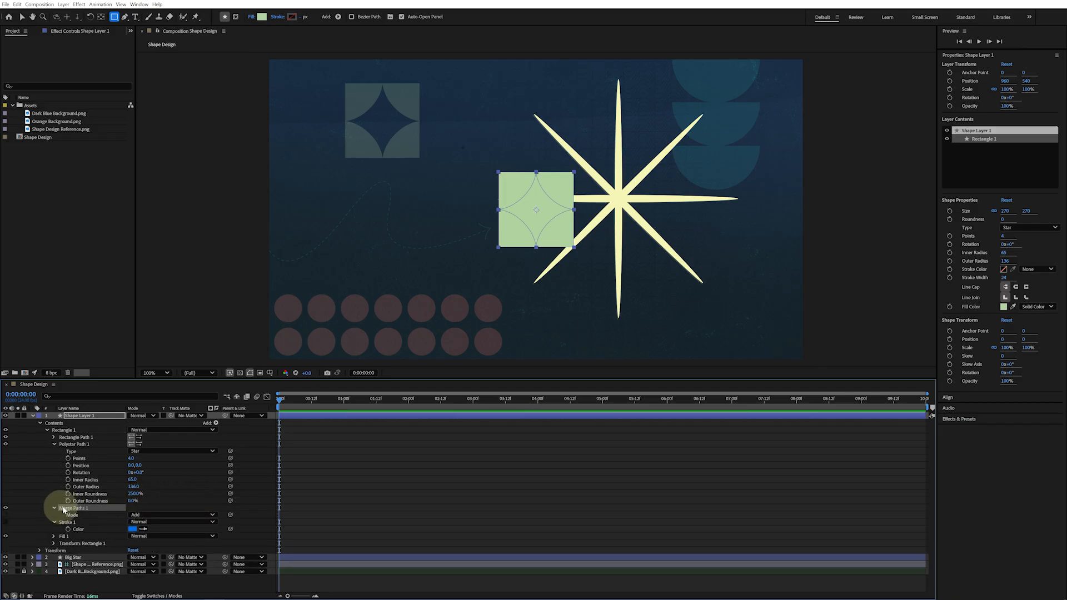
left_click(162, 515)
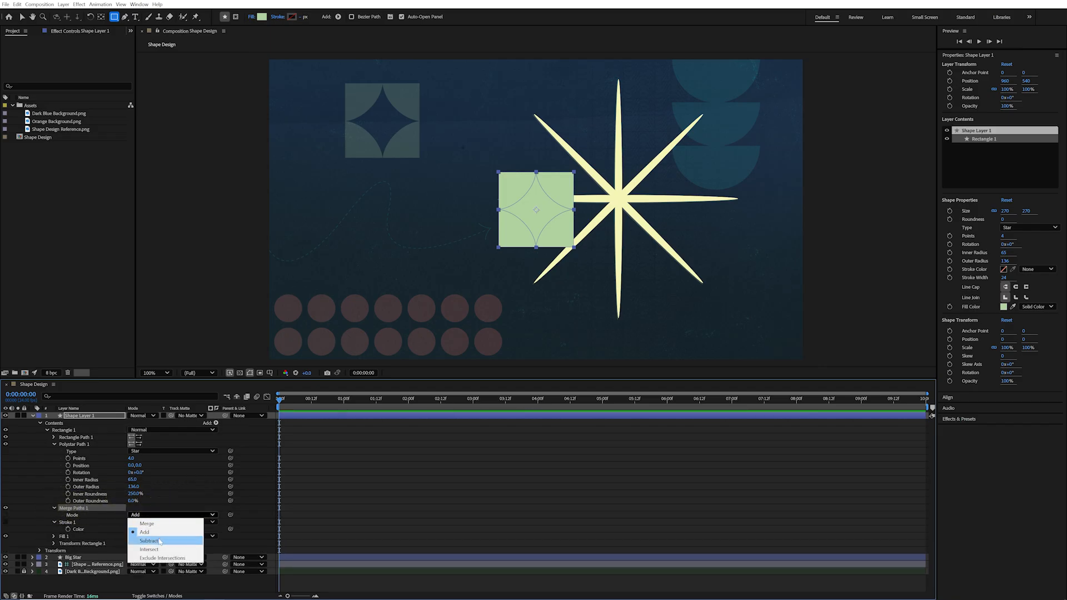
left_click(160, 542)
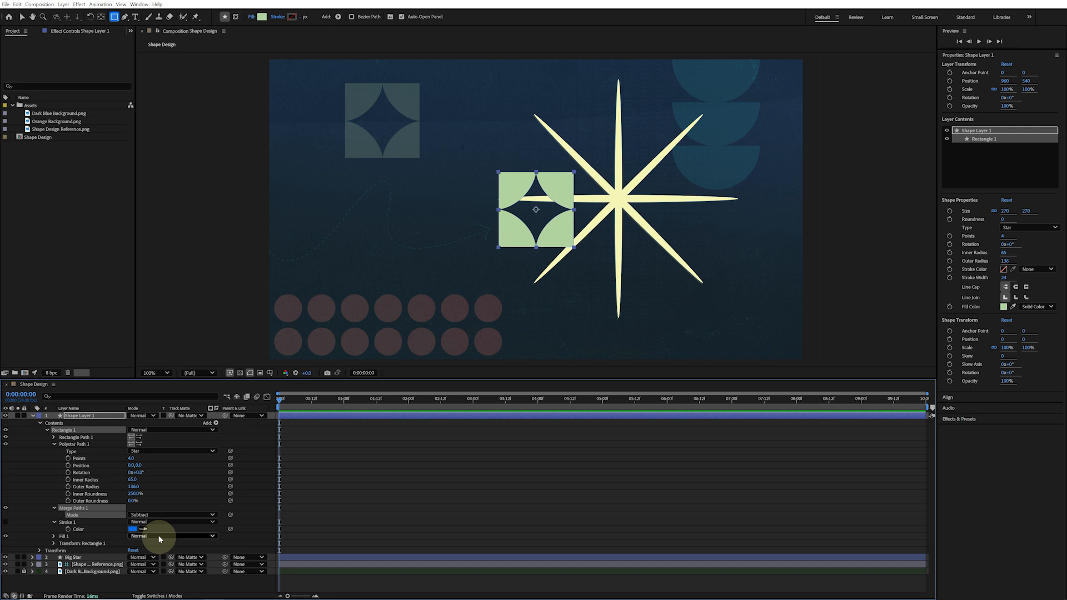
Rename the shape layer to Star Box and set its label color to Sea Foam
left_click(110, 417)
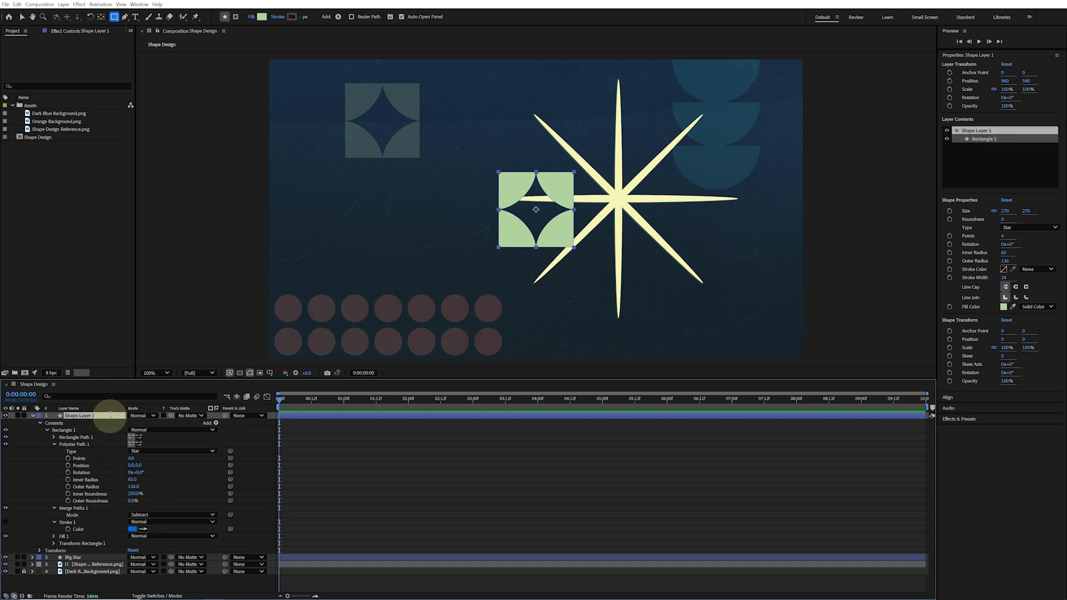
type("Star Box")
key("Return")
left_click(38, 416)
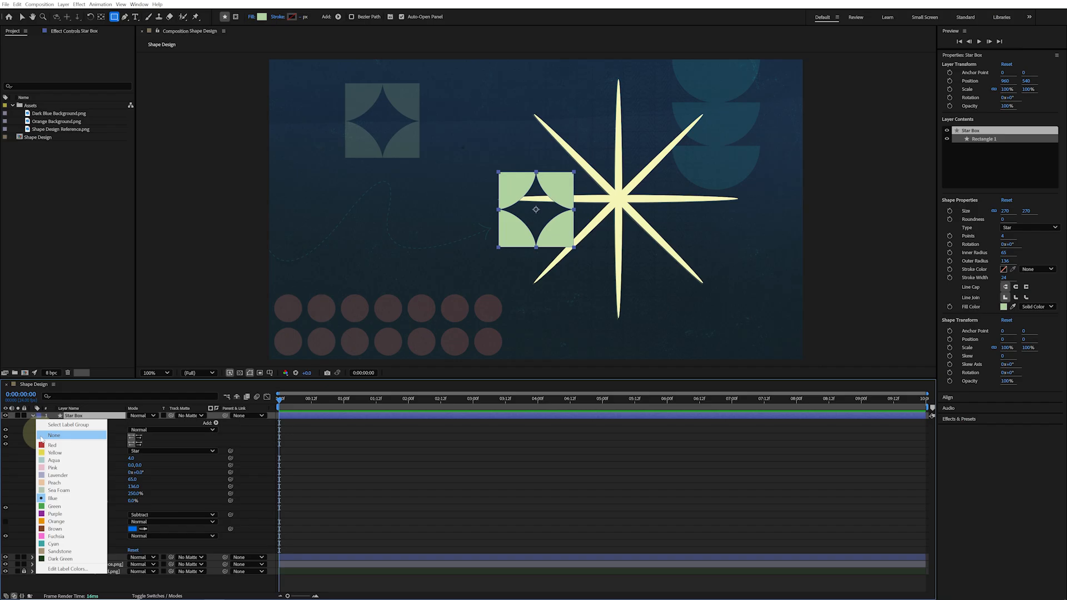
left_click(57, 491)
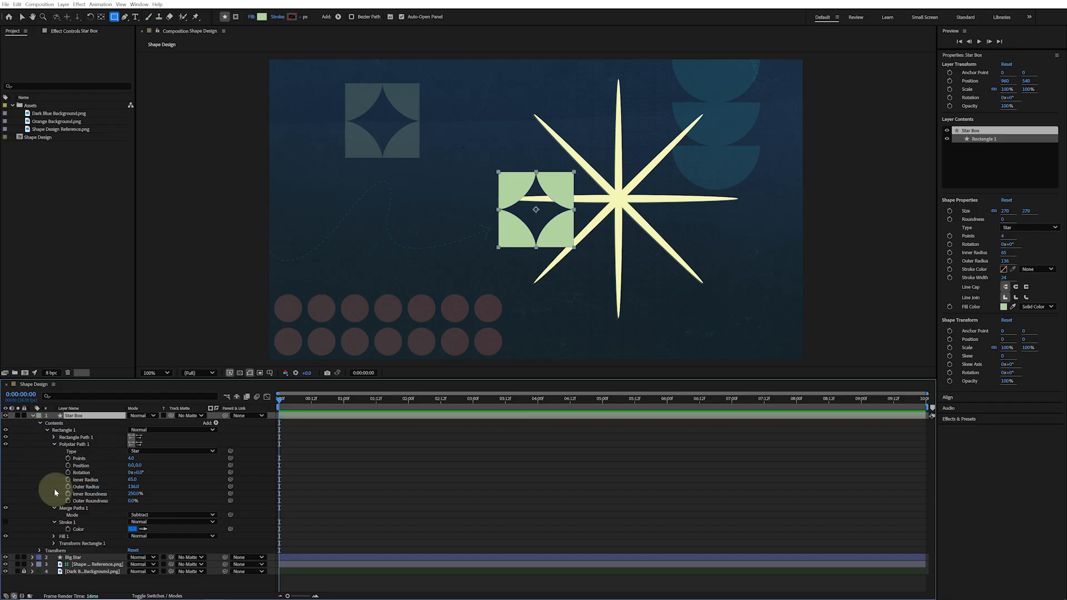
Move the Star Box square onto the reference square in the upper-left of the composition
key("v")
left_click_drag(508, 234, 356, 145)
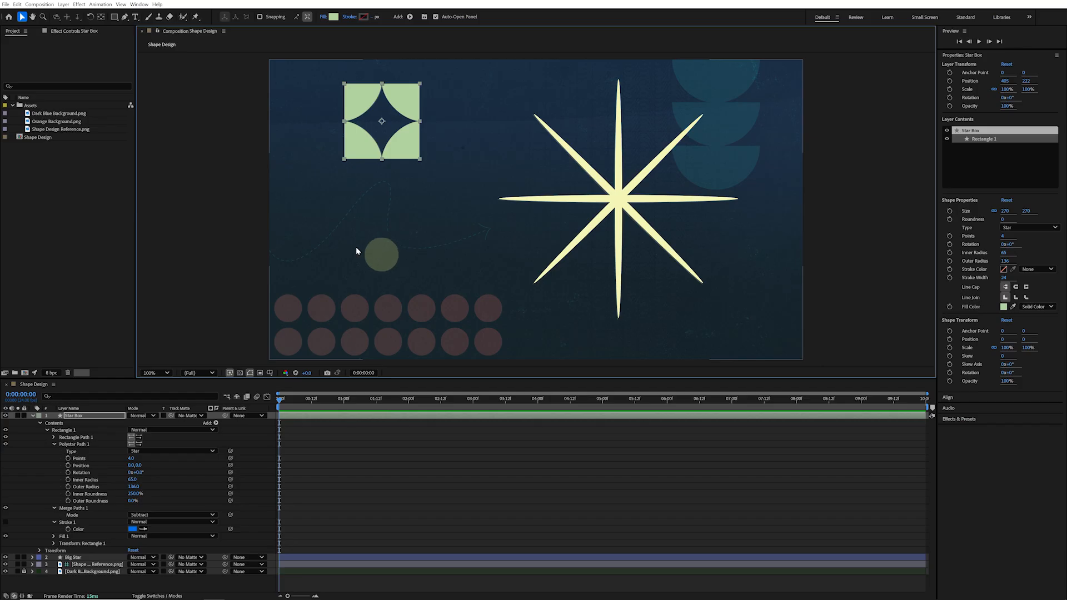
left_click(5, 4)
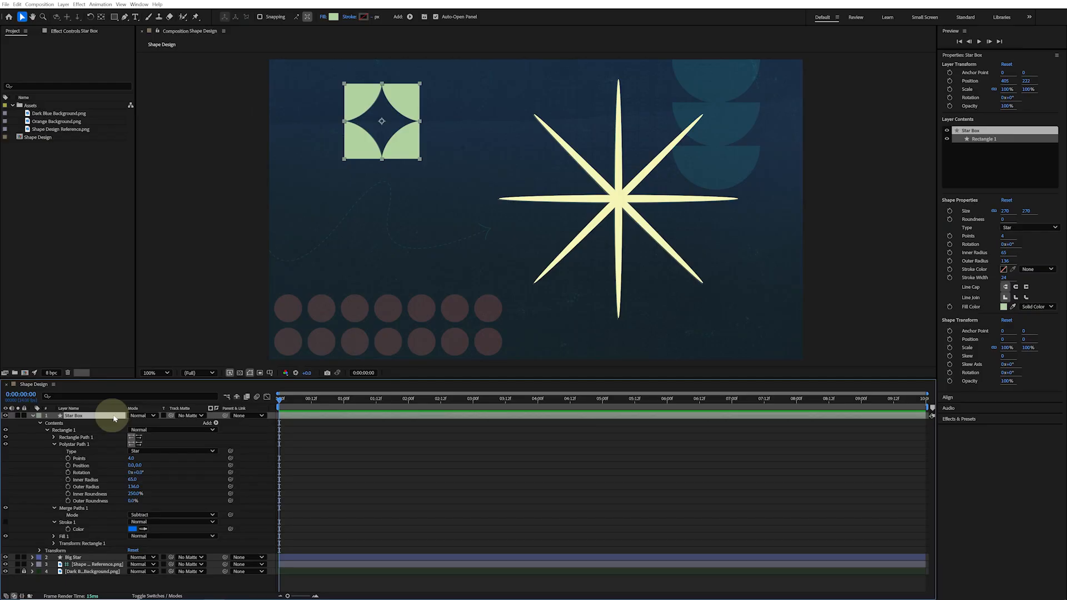
Keyframe the Polystar inner radius at 65 at the start and 145 at one second
left_click(67, 481)
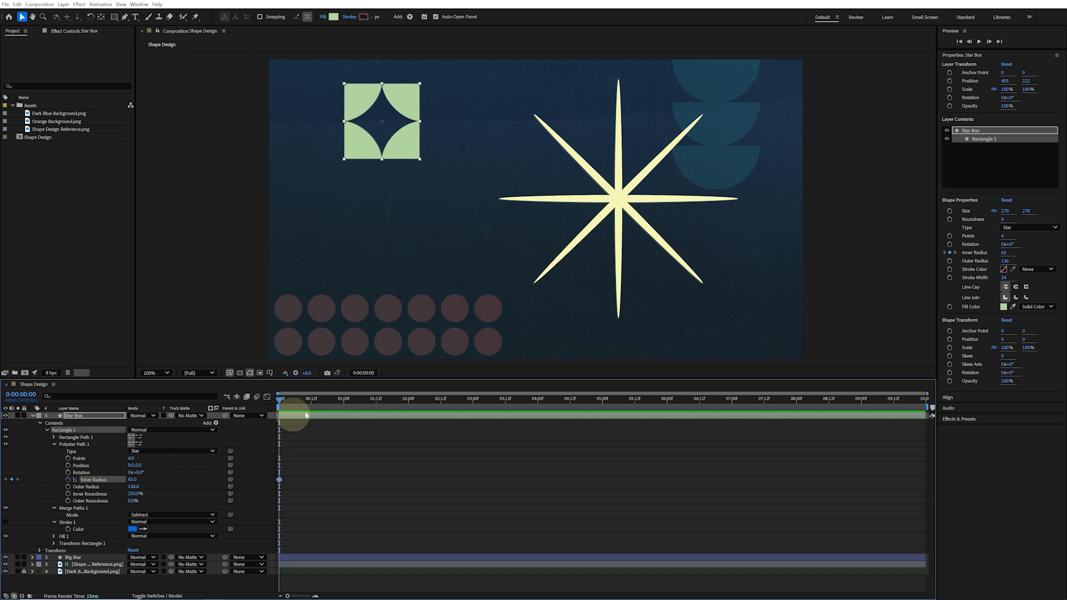
left_click(343, 401)
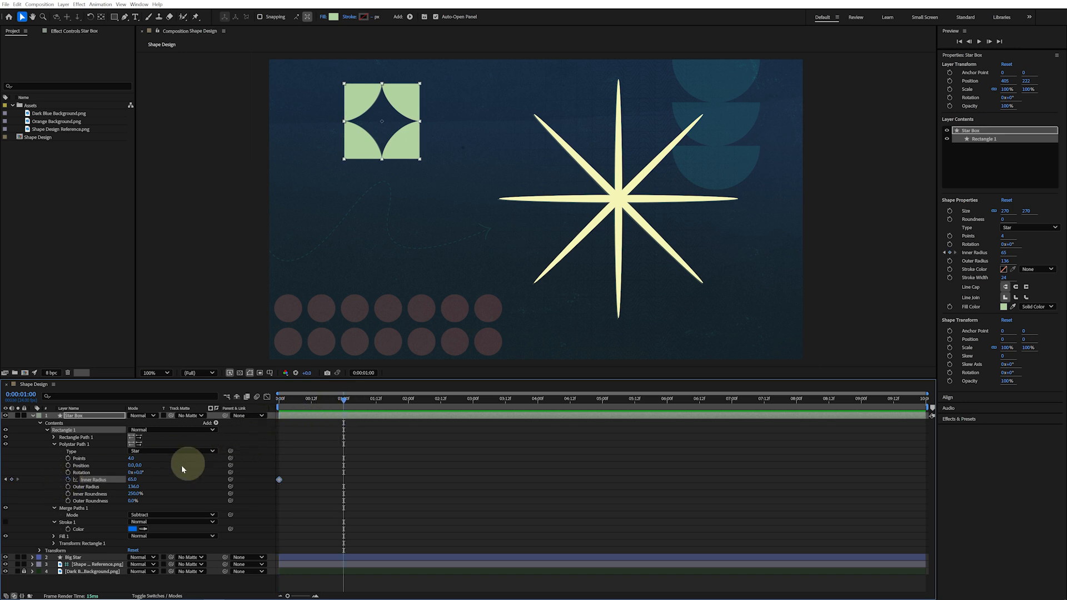
left_click(133, 479)
type("145")
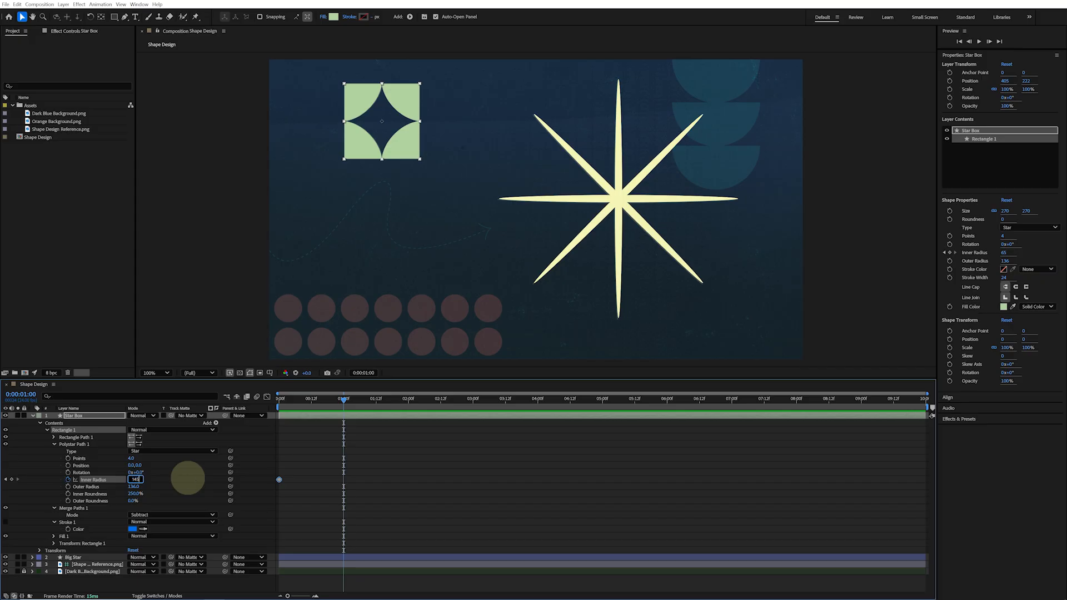
key("Return")
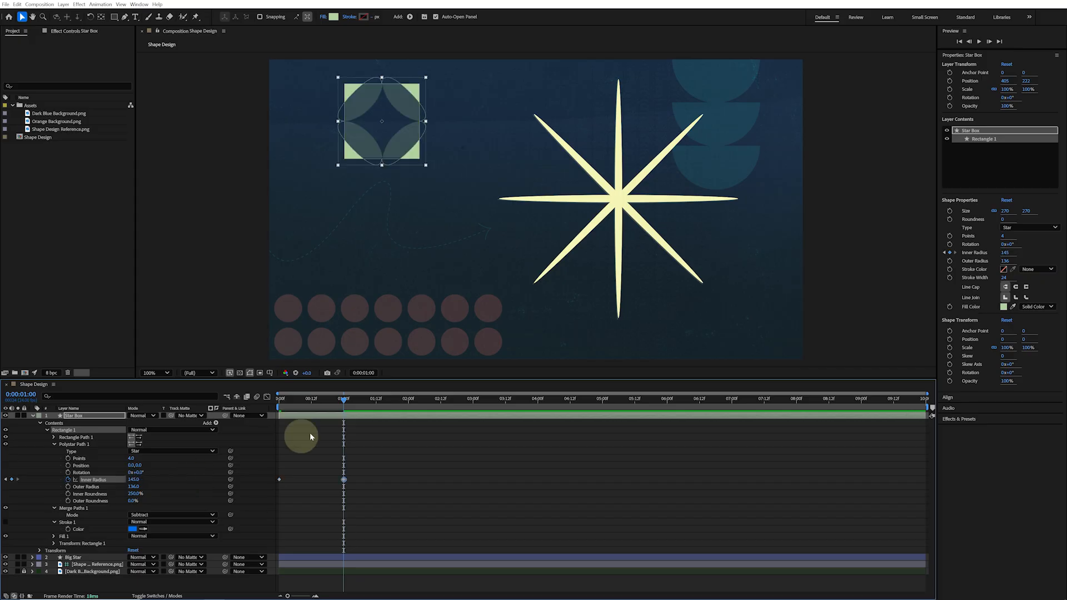
Copy the first inner radius keyframe and paste it at two seconds
left_click(408, 400)
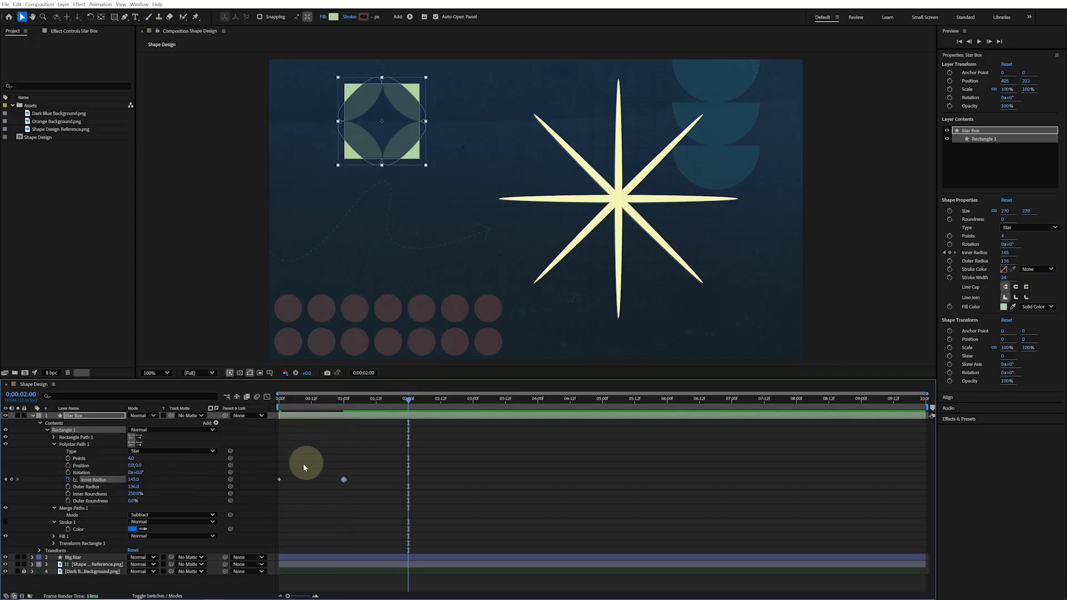
left_click_drag(289, 471, 274, 488)
key("ctrl+v")
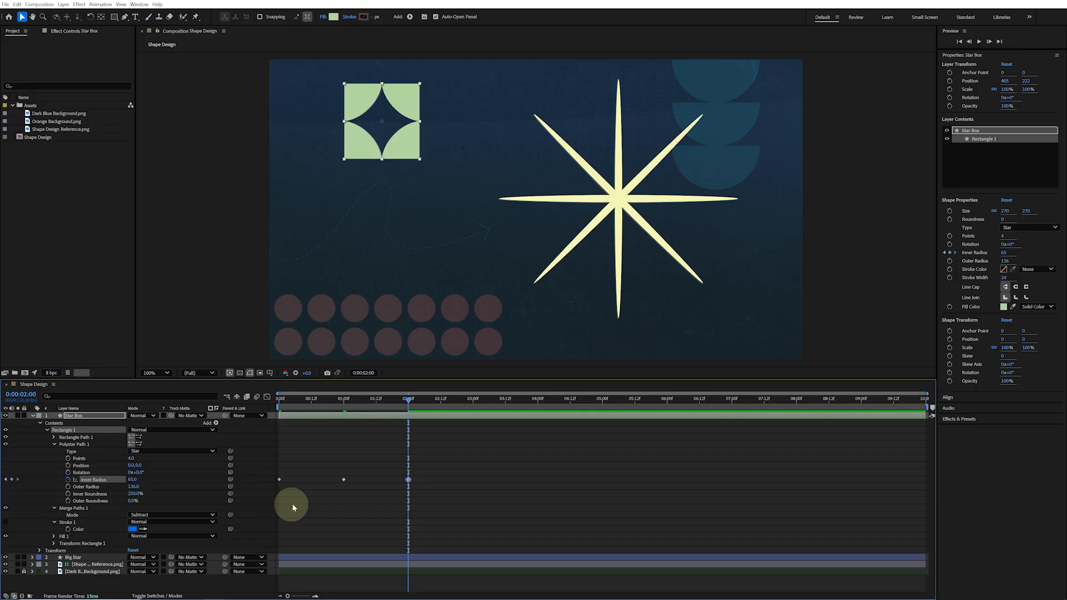
left_click_drag(281, 399, 269, 399)
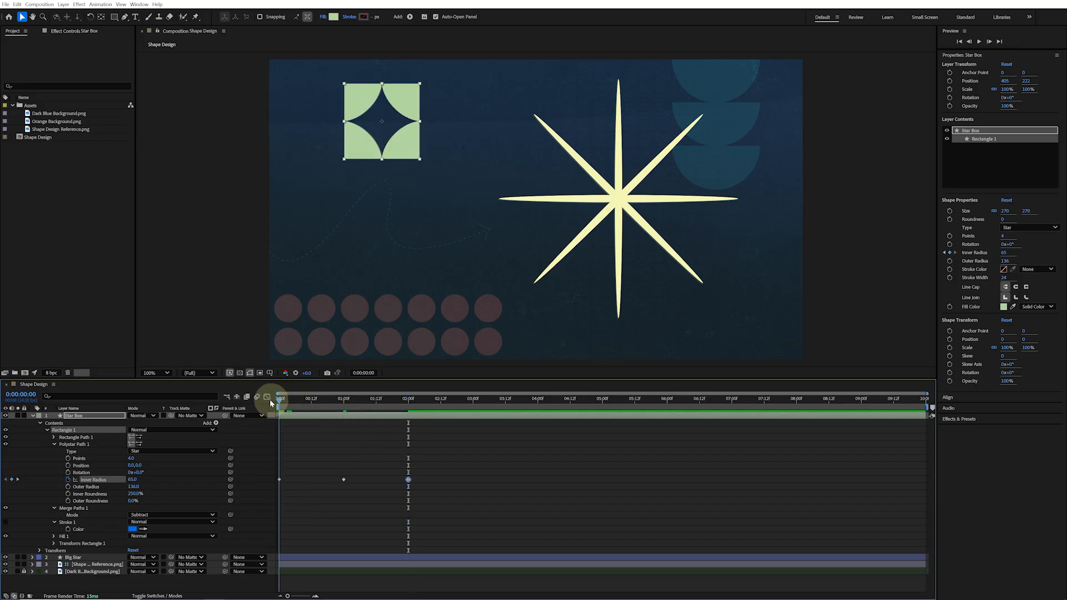
Keyframe the rectangle path size at 270 at the start and 200 at one second
left_click(54, 438)
left_click(68, 444)
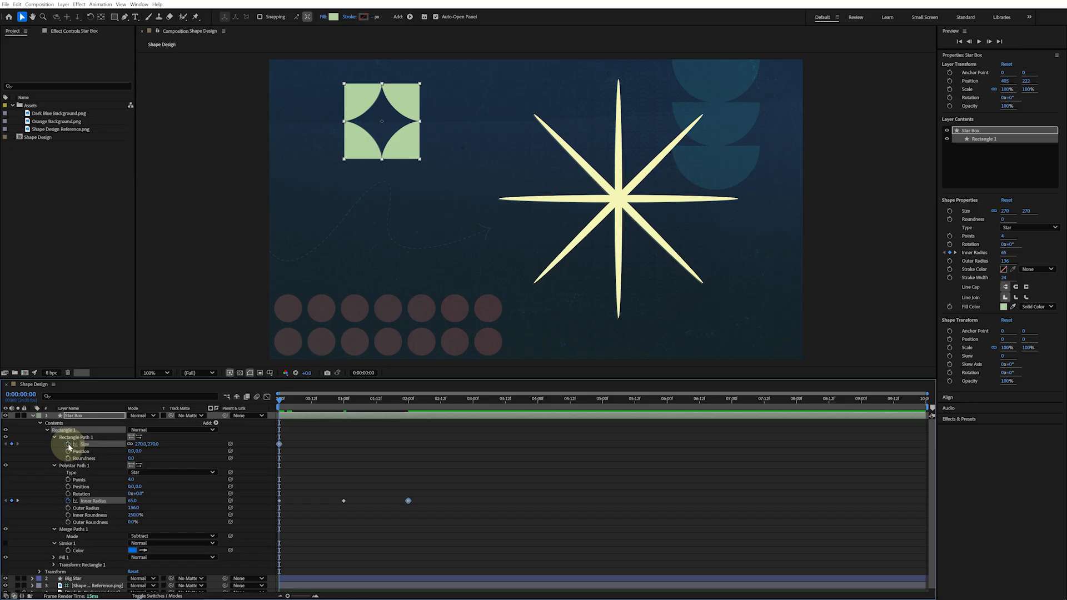
key("k")
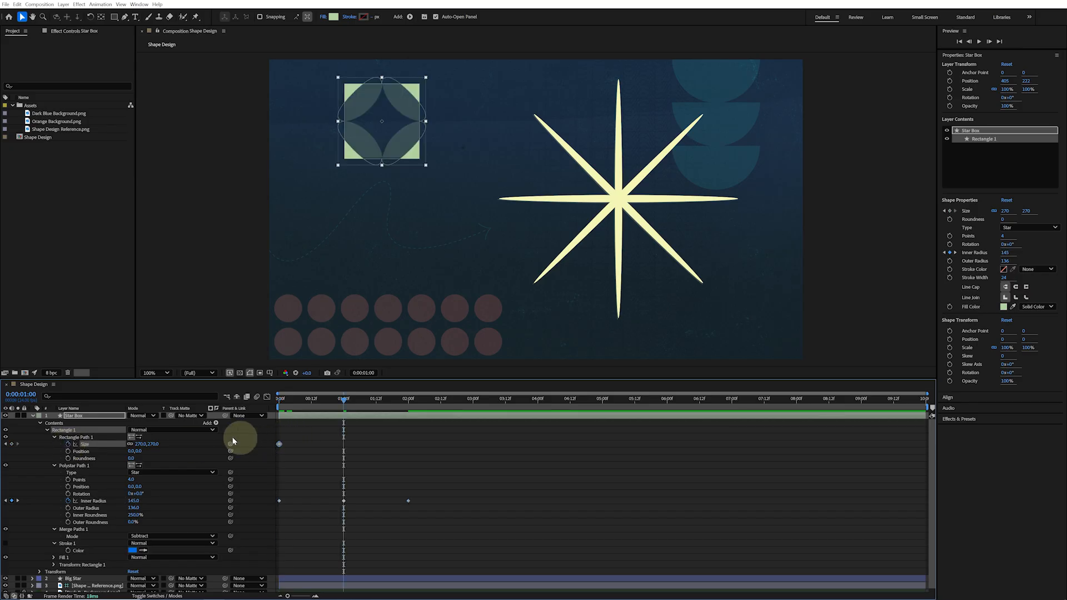
left_click(155, 444)
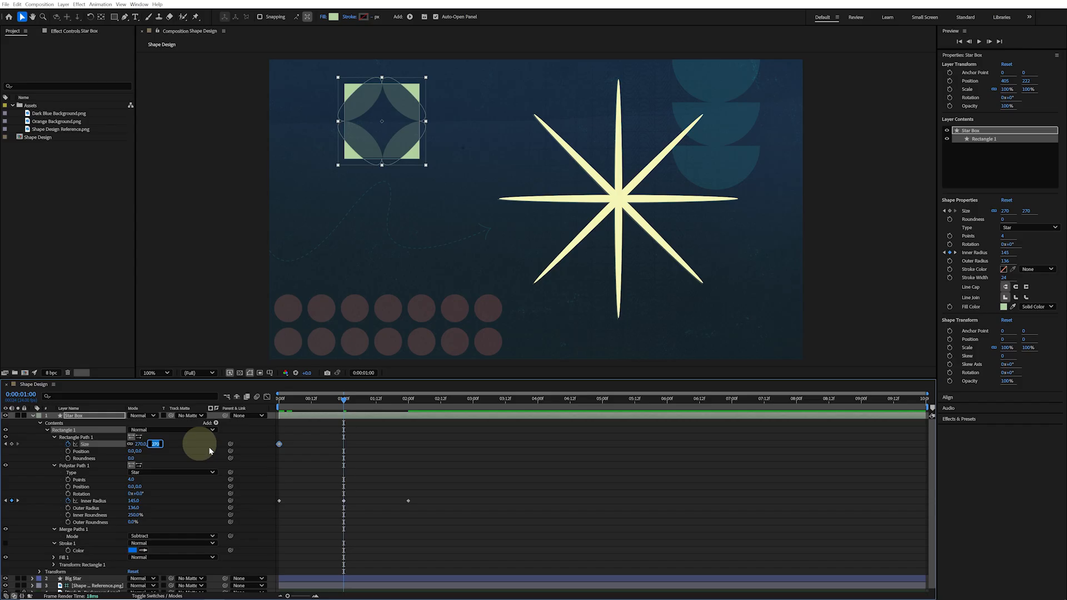
type("200")
key("Return")
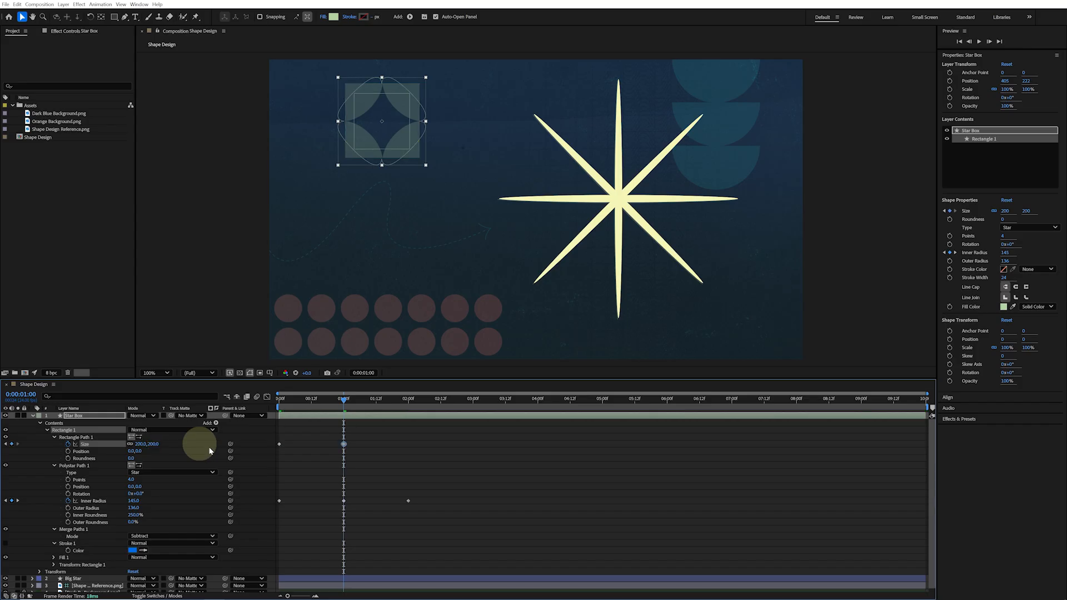
Copy the first size keyframe and paste it at two seconds
key("k")
left_click(279, 444)
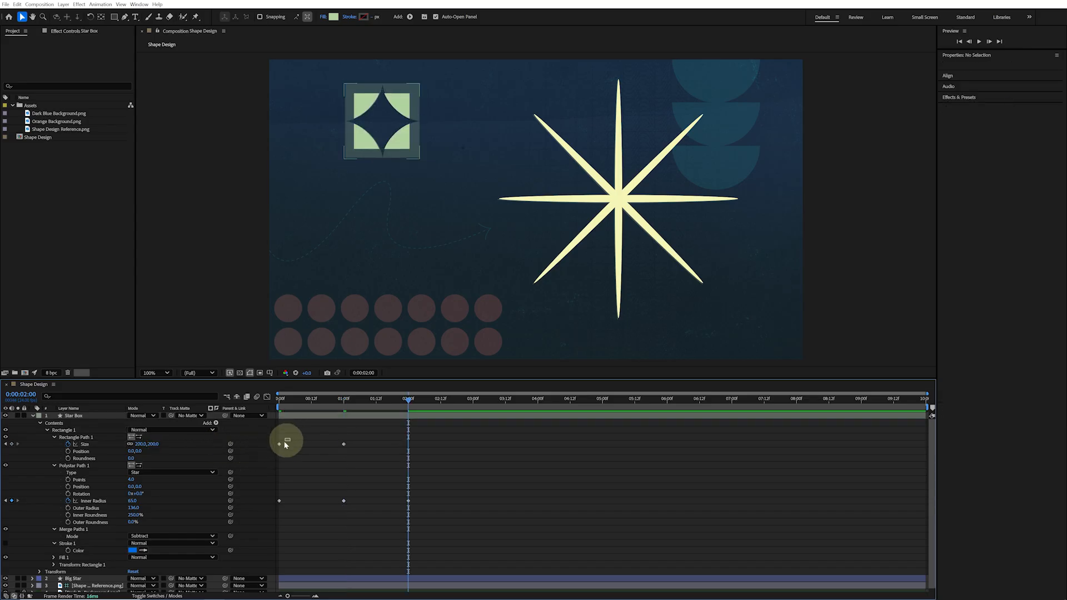
key("ctrl+v")
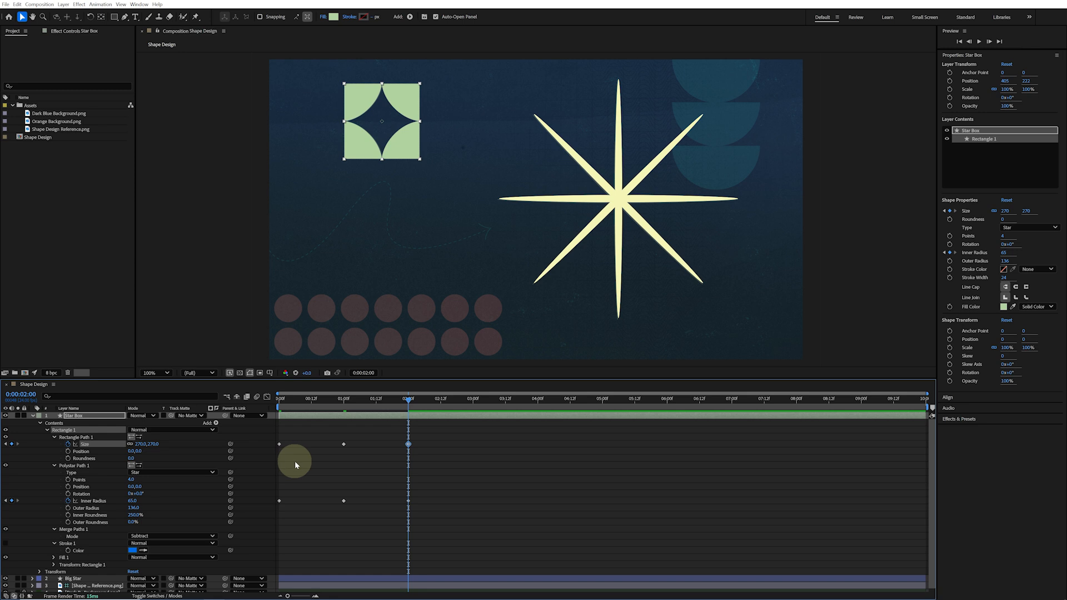
Select all size and inner radius keyframes and apply Easy Ease to them
left_click_drag(428, 437, 267, 517)
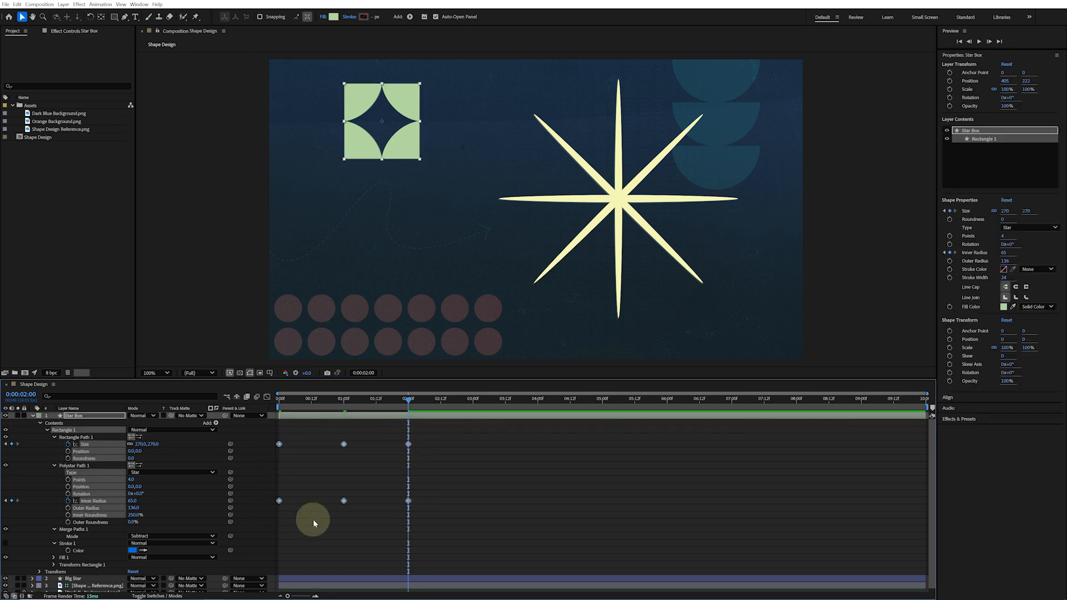
key("F9")
Repeat the pulse by pasting the keyframe set every two seconds until the end of the composition
key("ctrl+v")
key("k")
key("k")
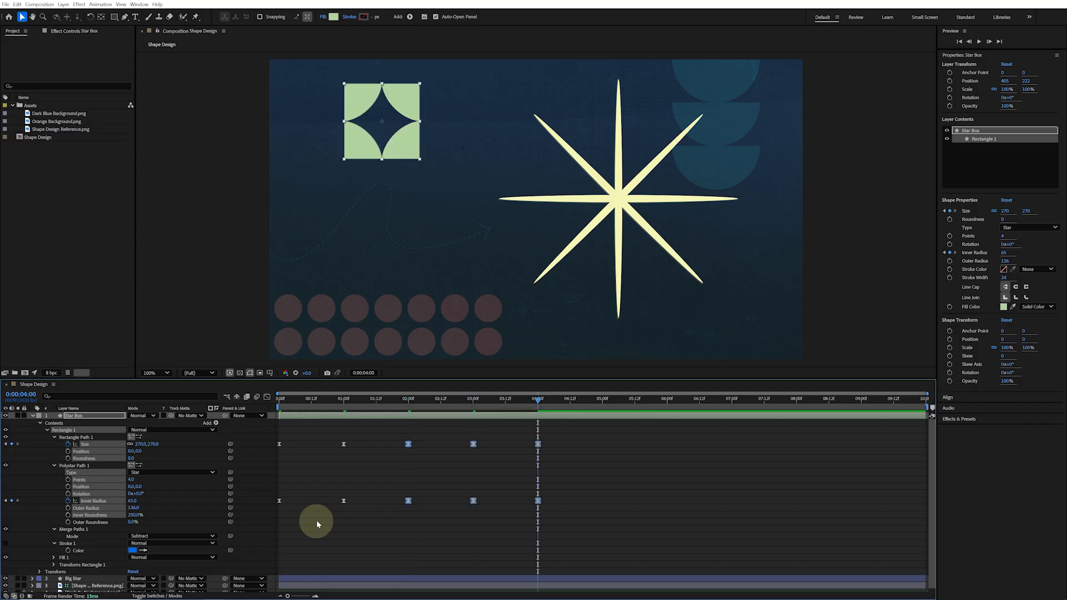
key("ctrl+v")
key("k")
key("k")
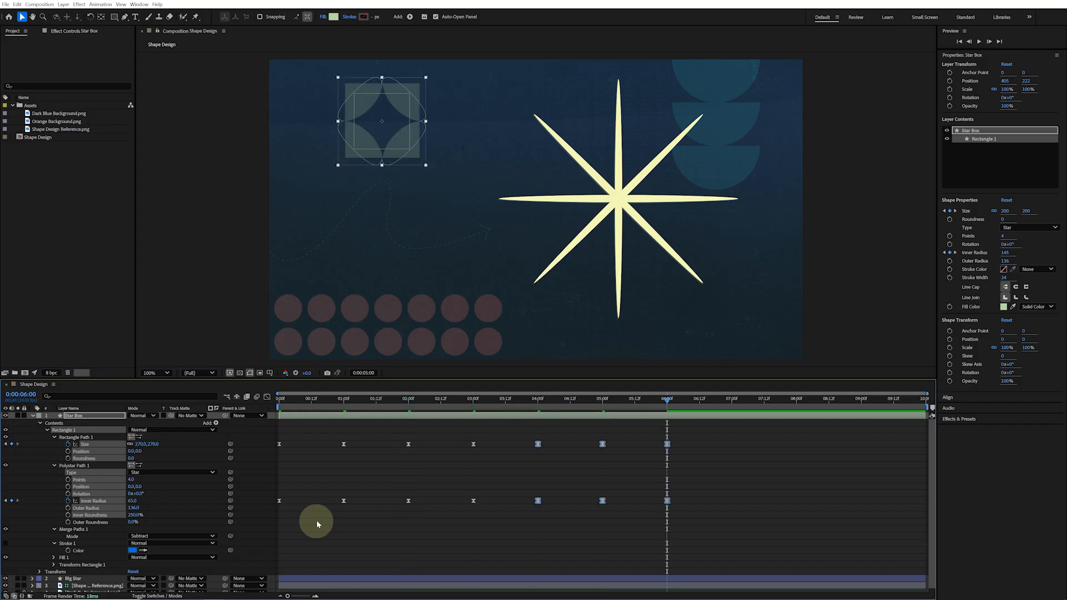
key("ctrl+v")
key("k")
key("k")
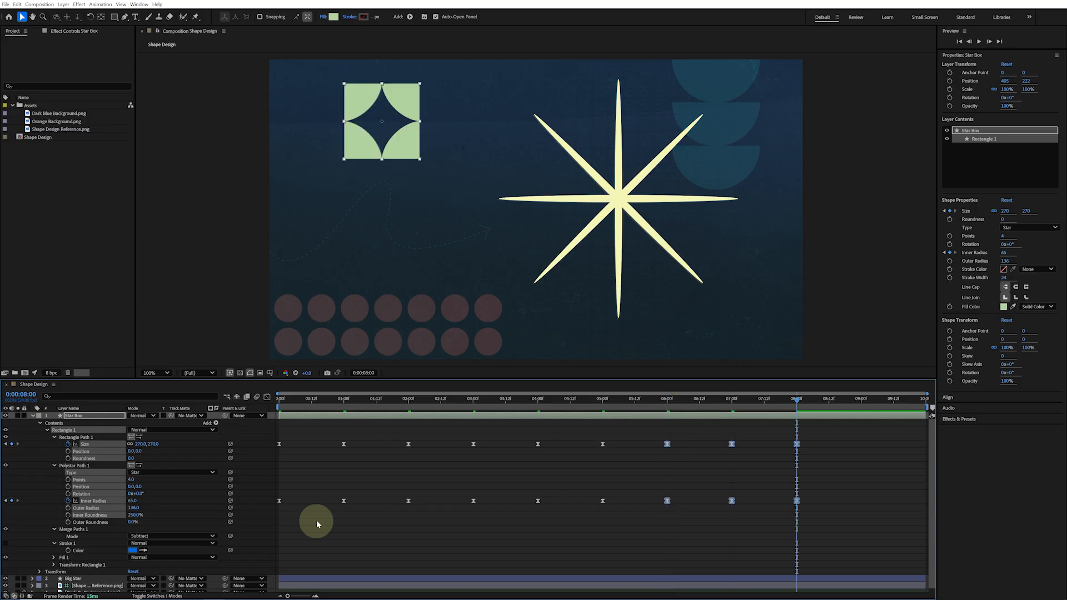
key("ctrl+v")
Animate the layer's rotation from 0° at the start to -90° at the last frame
left_click_drag(293, 399, 263, 407)
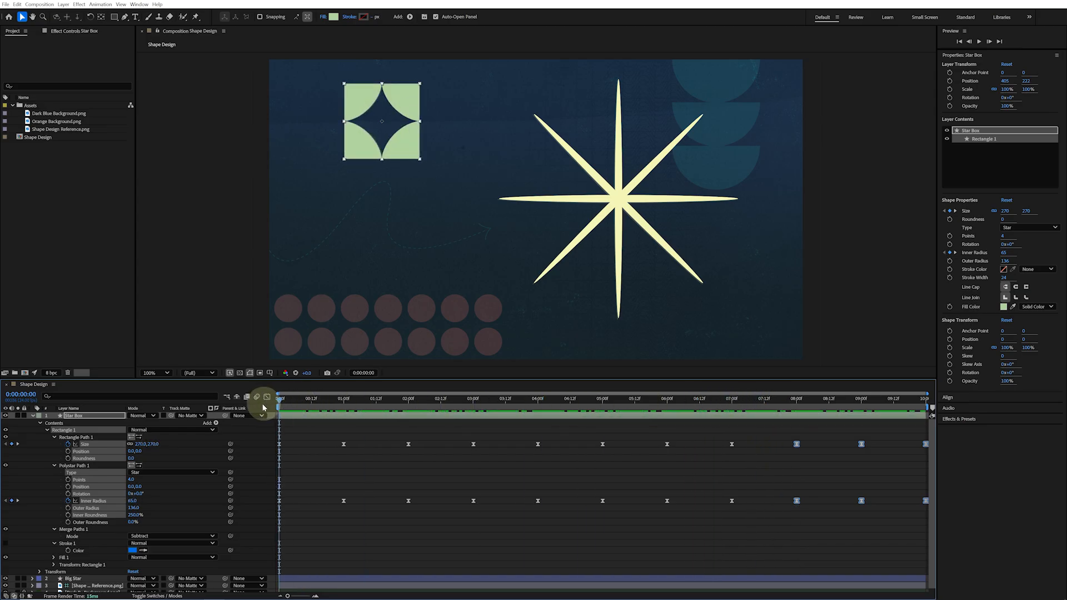
left_click(47, 430)
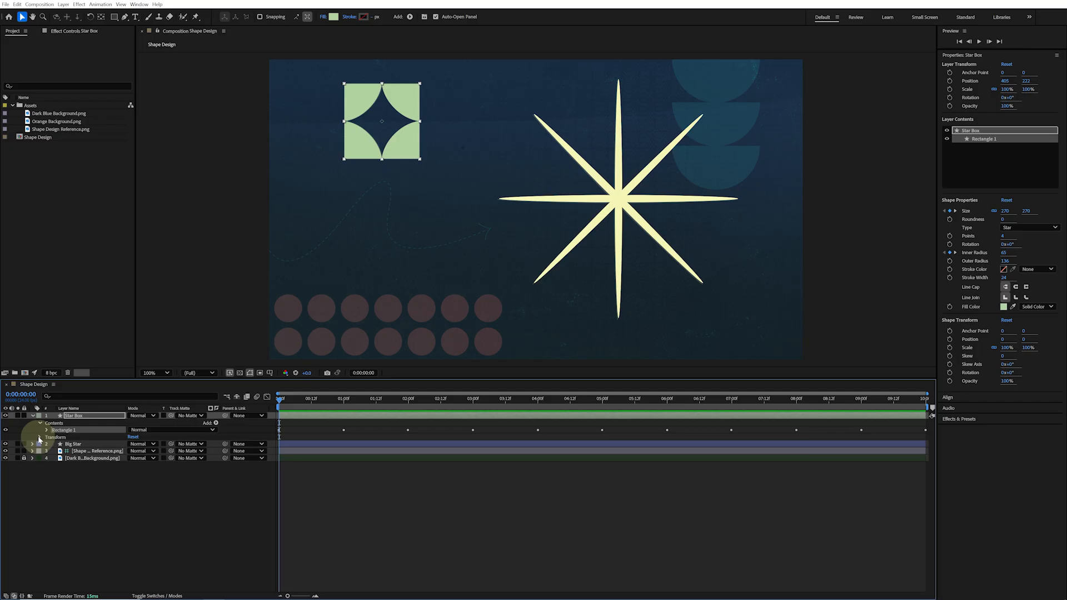
left_click(40, 439)
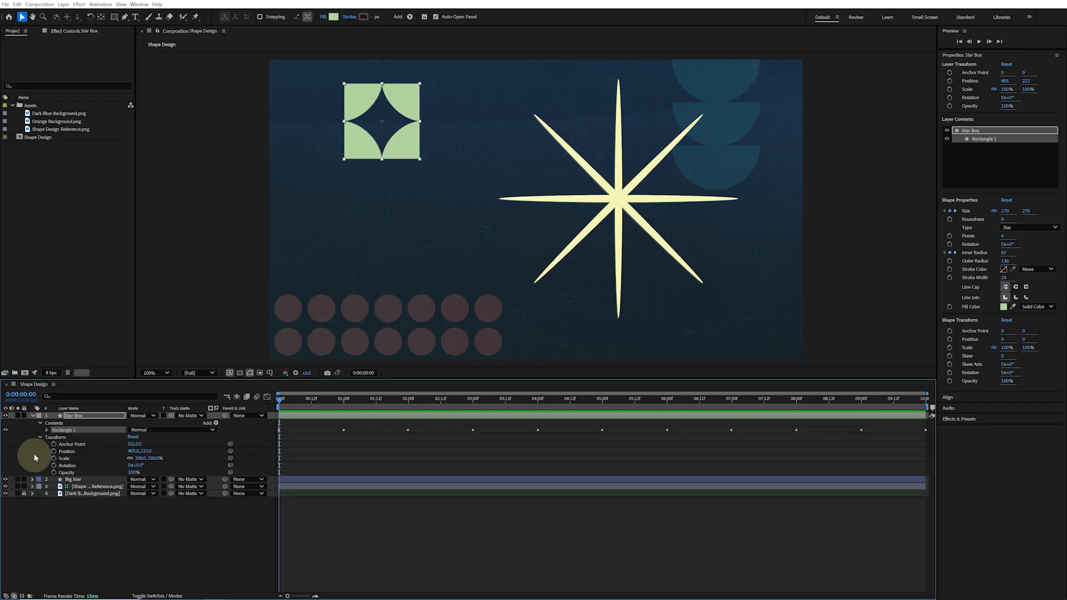
left_click(45, 466)
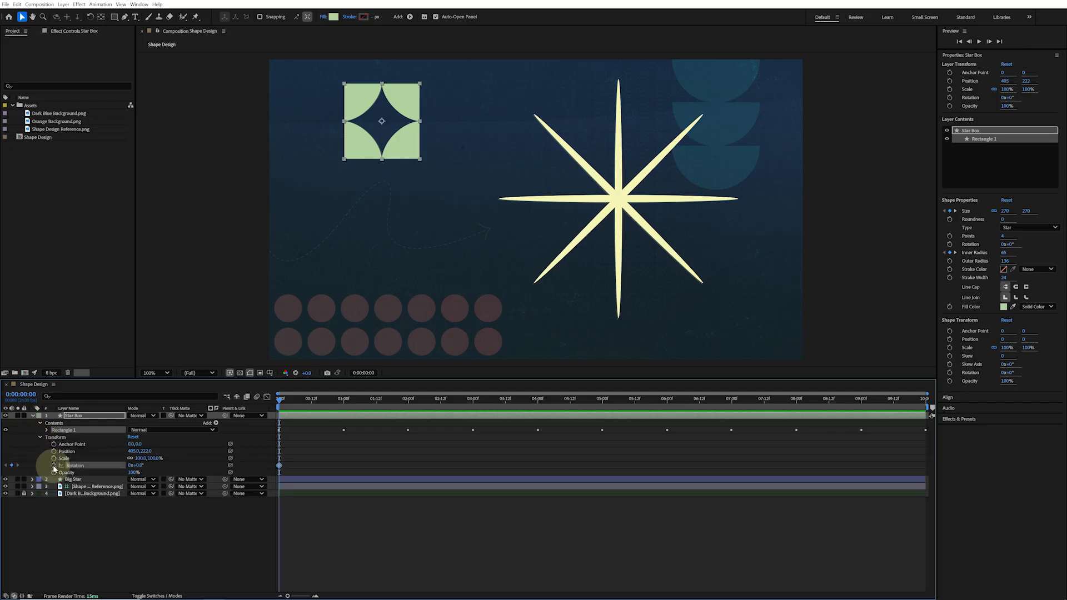
key("End")
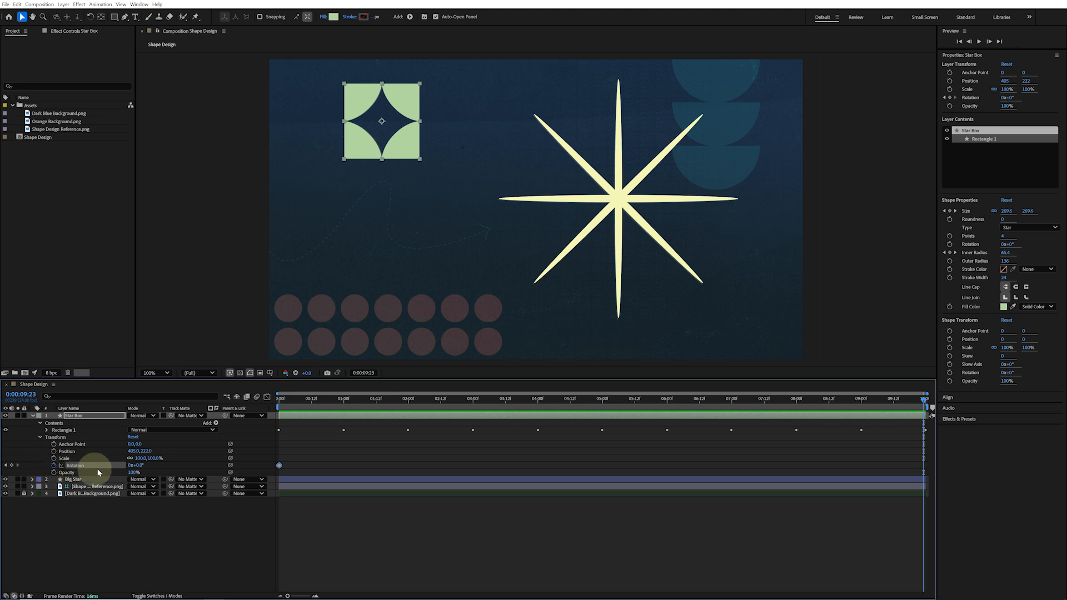
left_click(137, 466)
type("-9")
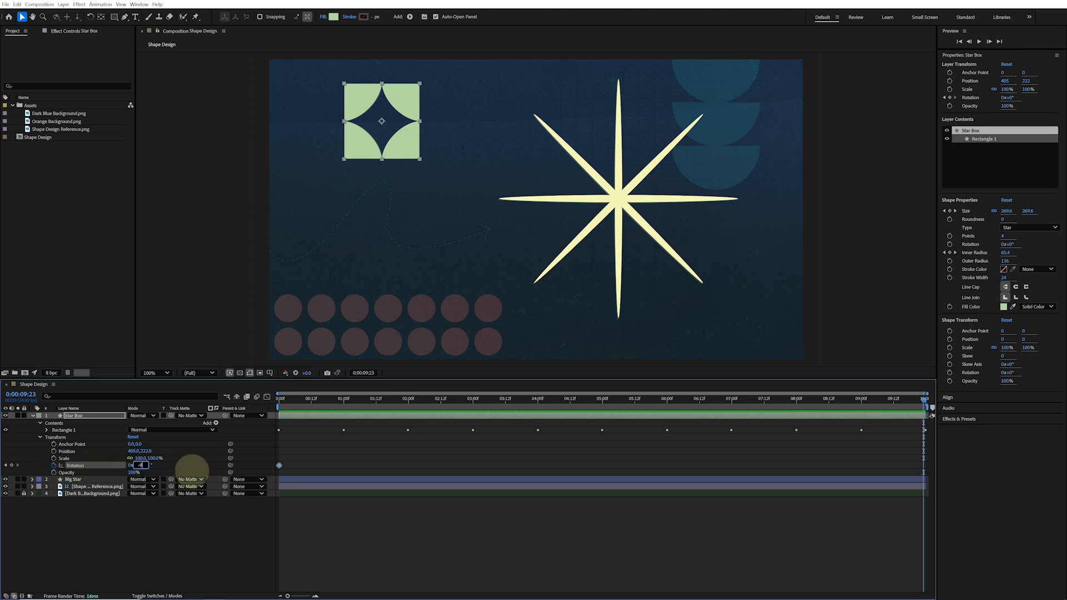
type("0")
key("Return")
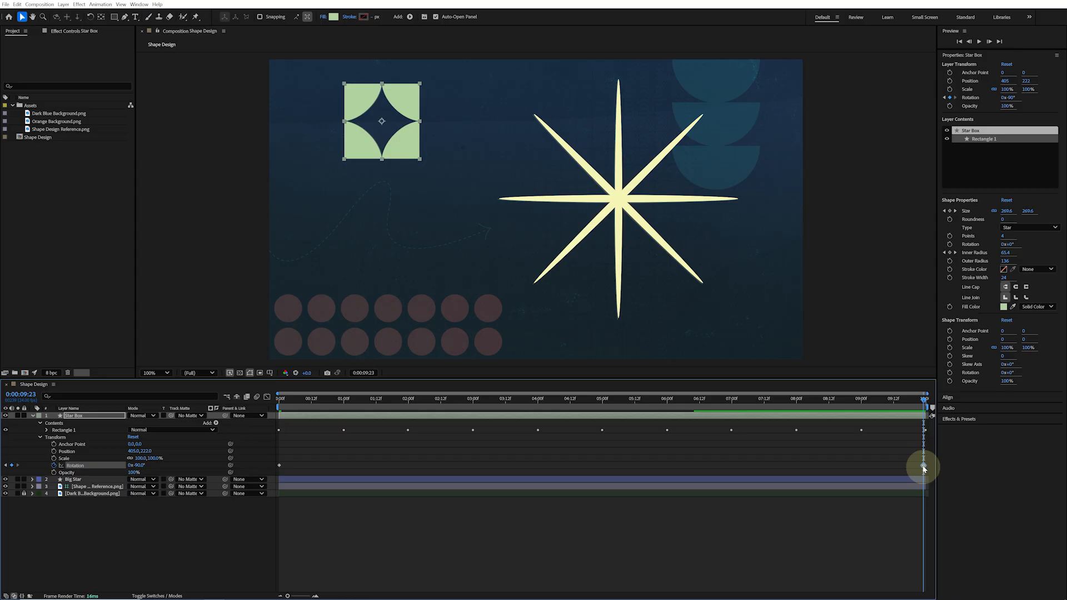
left_click_drag(924, 467, 927, 467)
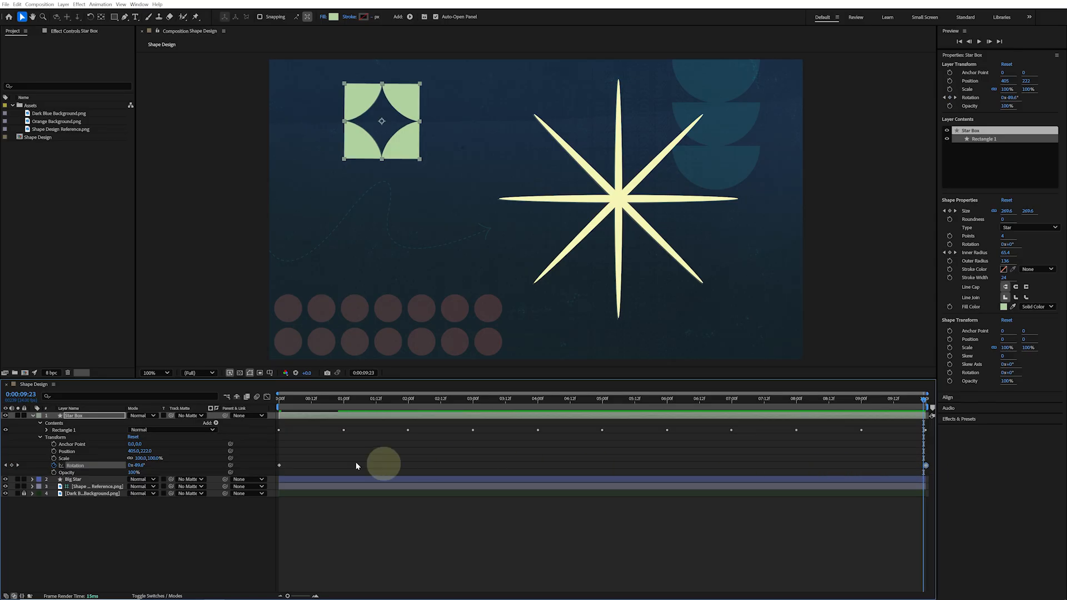
Solo the Star Box layer and preview the animation
left_click(18, 416)
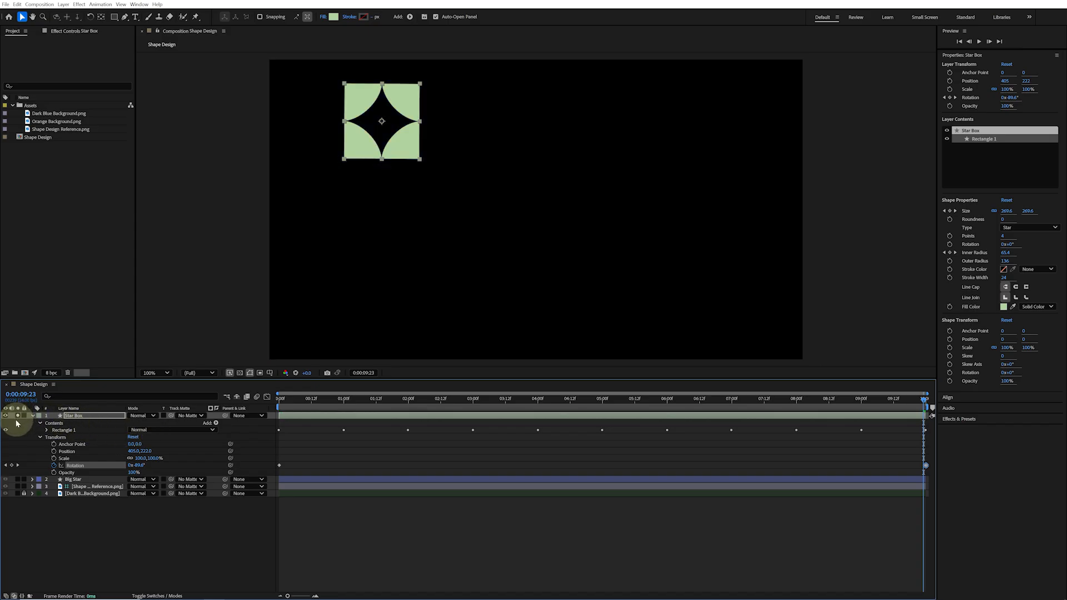
key("space")
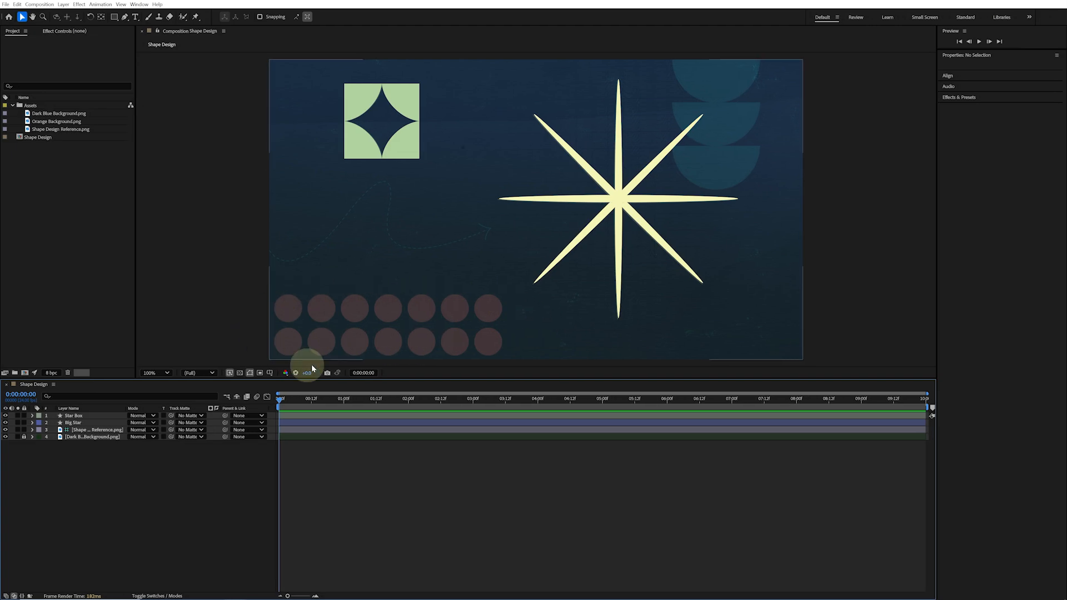
Draw a green circle about 99 px wide over the first dot in the lower-left grid with the Ellipse tool
key("q")
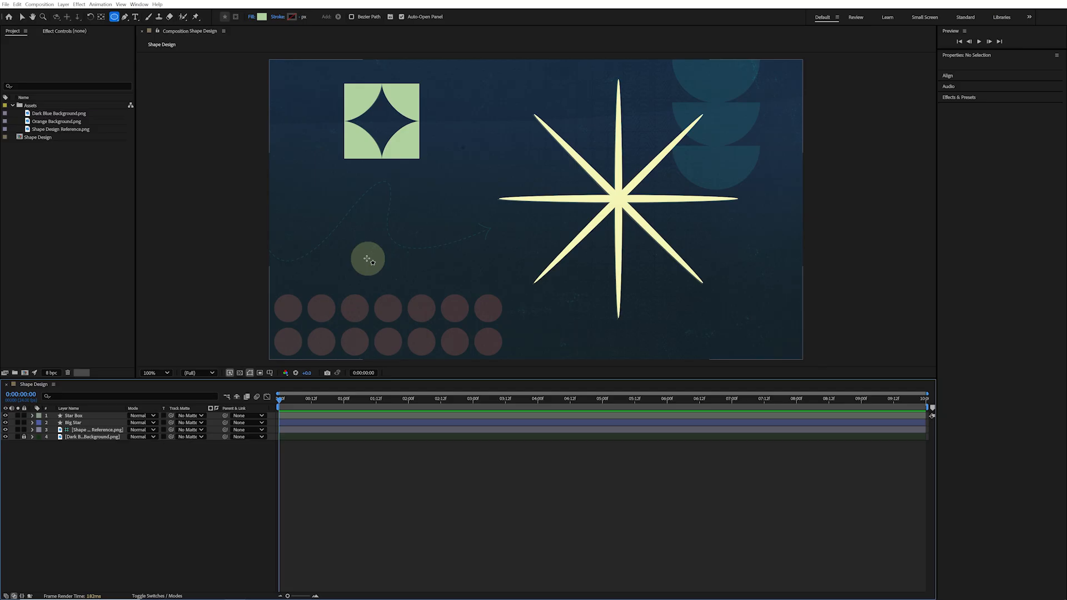
left_click(278, 298)
left_click_drag(277, 298, 307, 327)
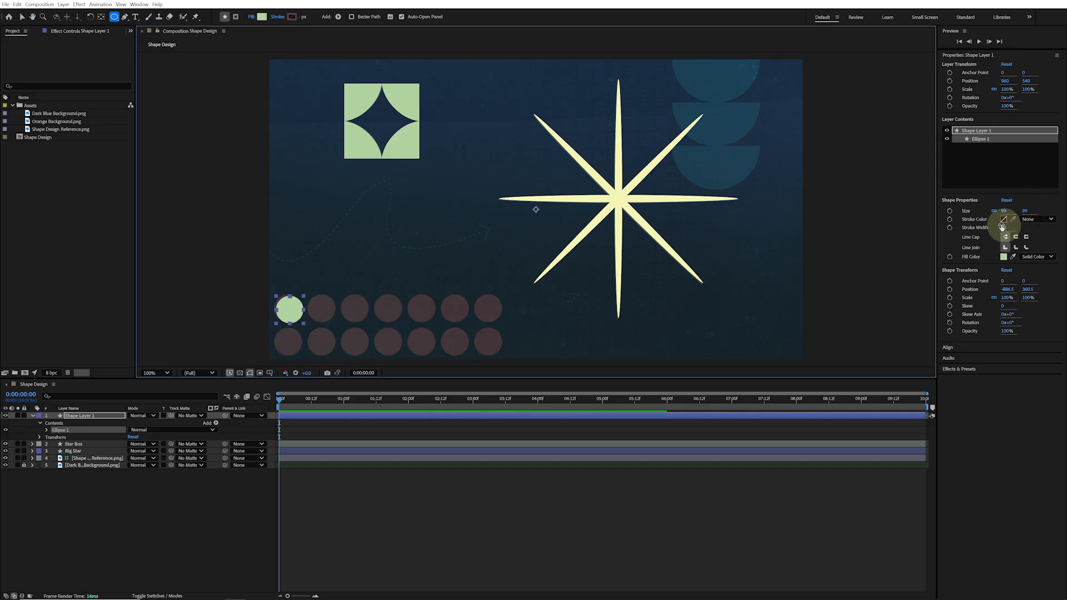
key("v")
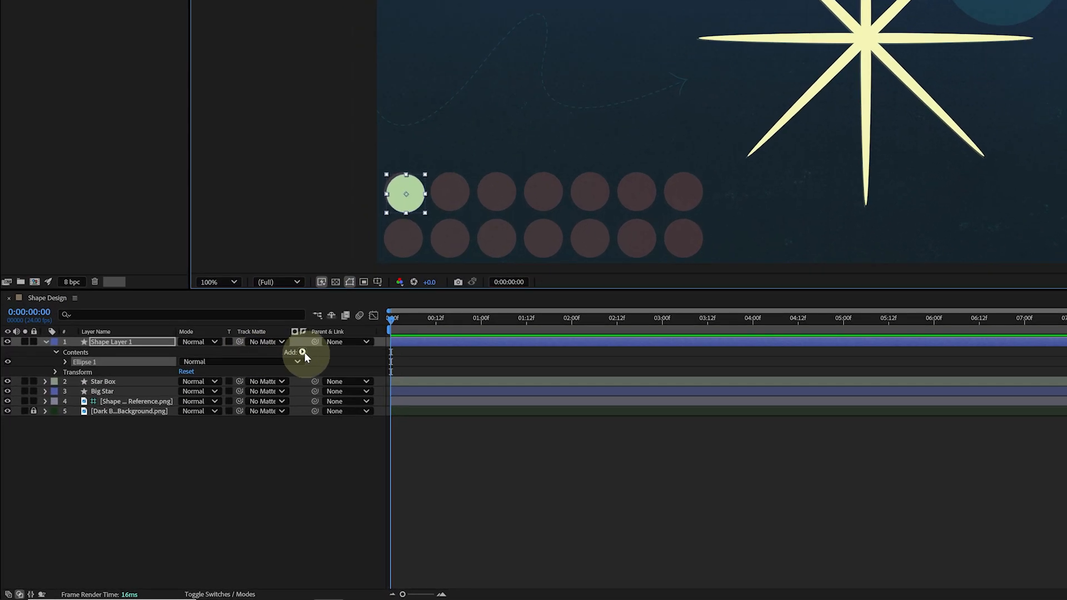
Add a Repeater to the ellipse group with 7 copies spaced 120,0 apart horizontally
left_click(216, 423)
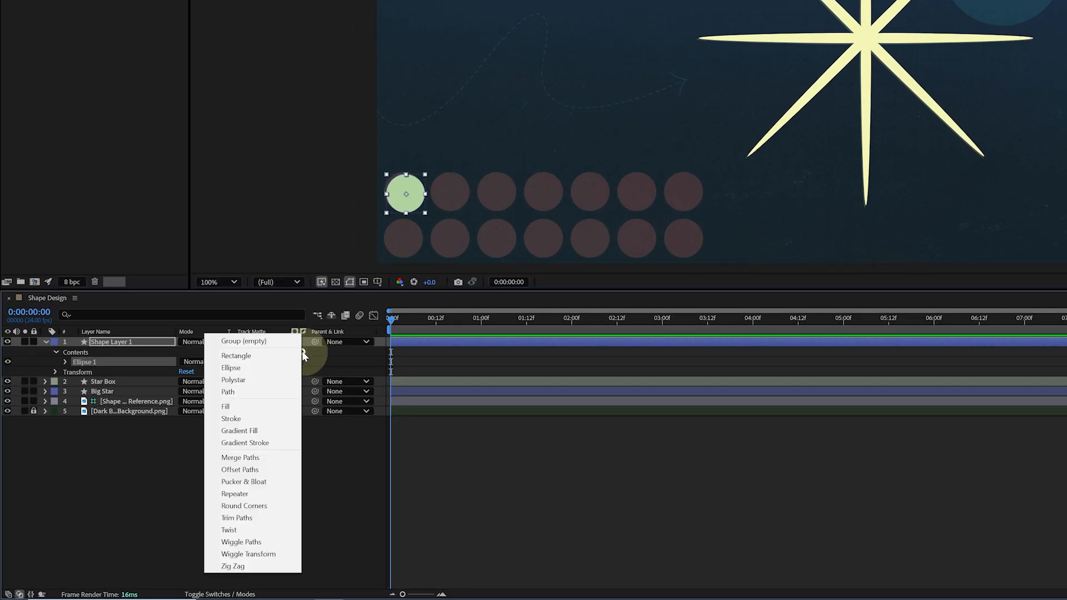
left_click(279, 499)
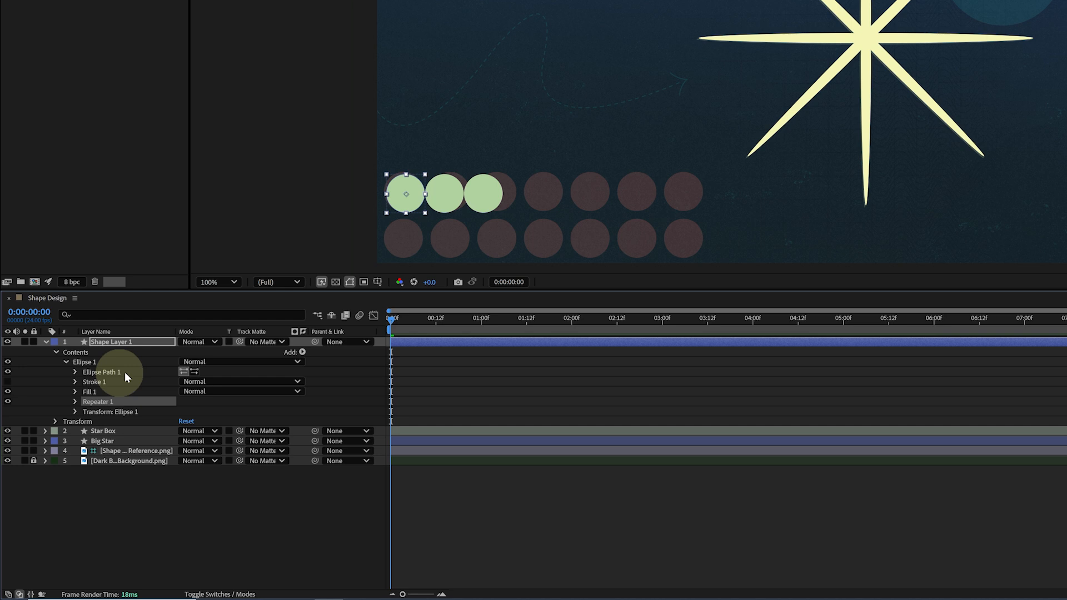
left_click(76, 402)
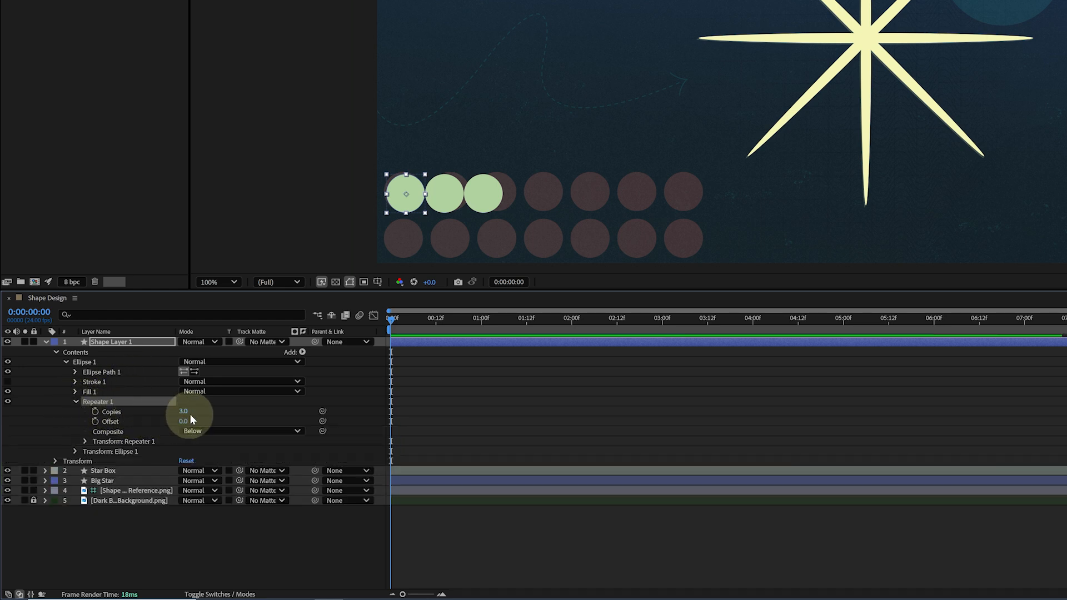
left_click(85, 441)
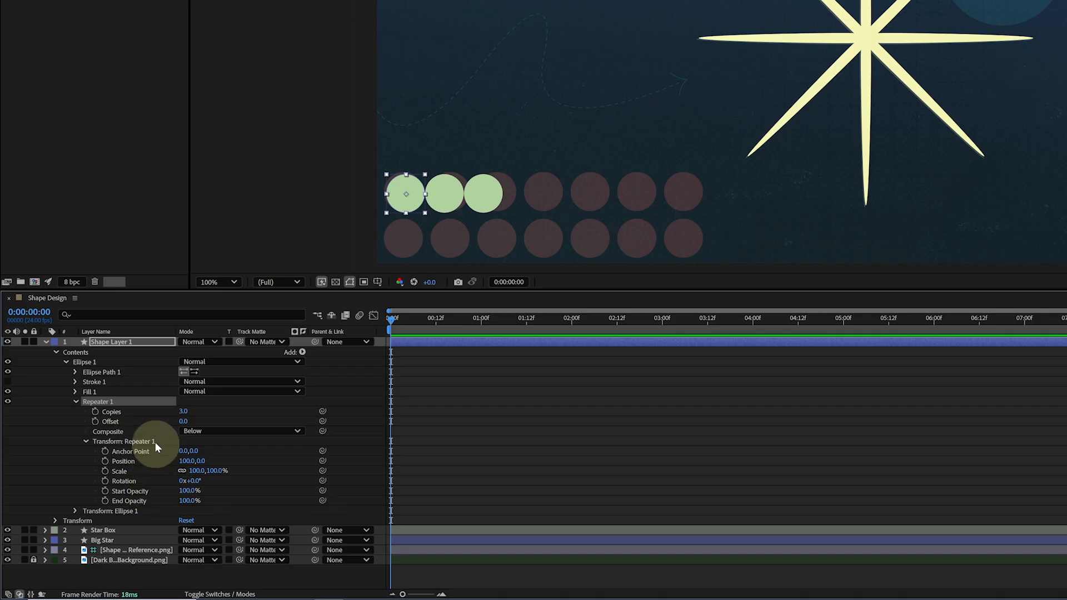
left_click(184, 411)
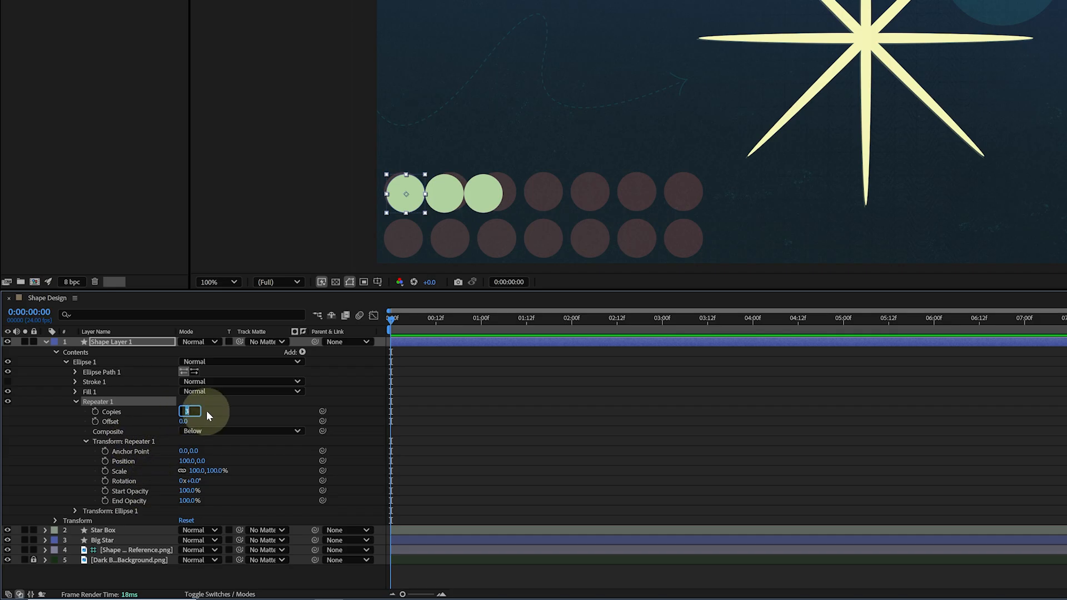
type("7")
key("Return")
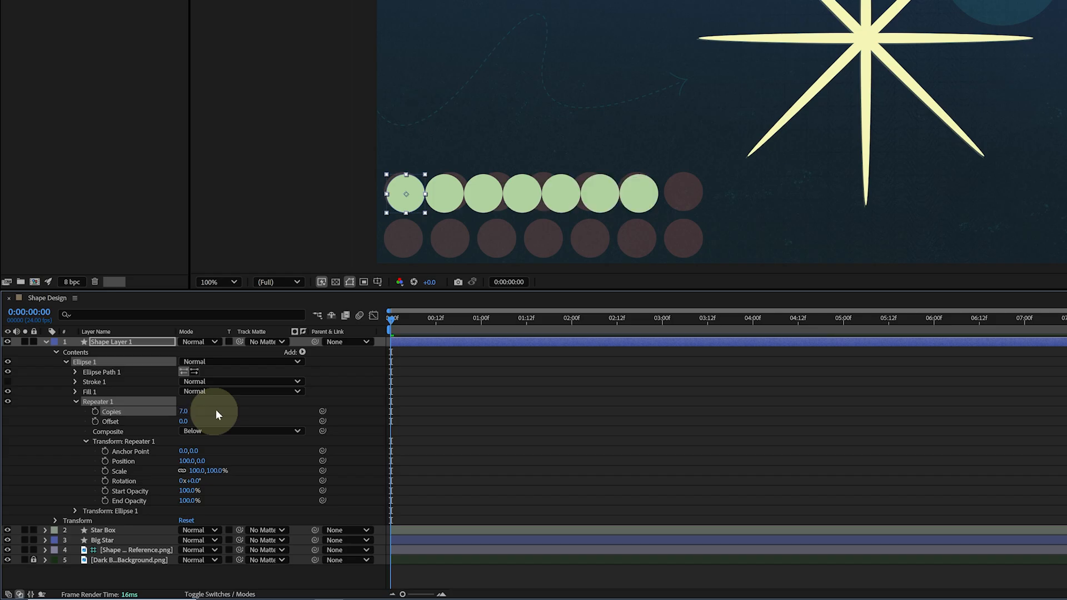
left_click(188, 461)
type("120")
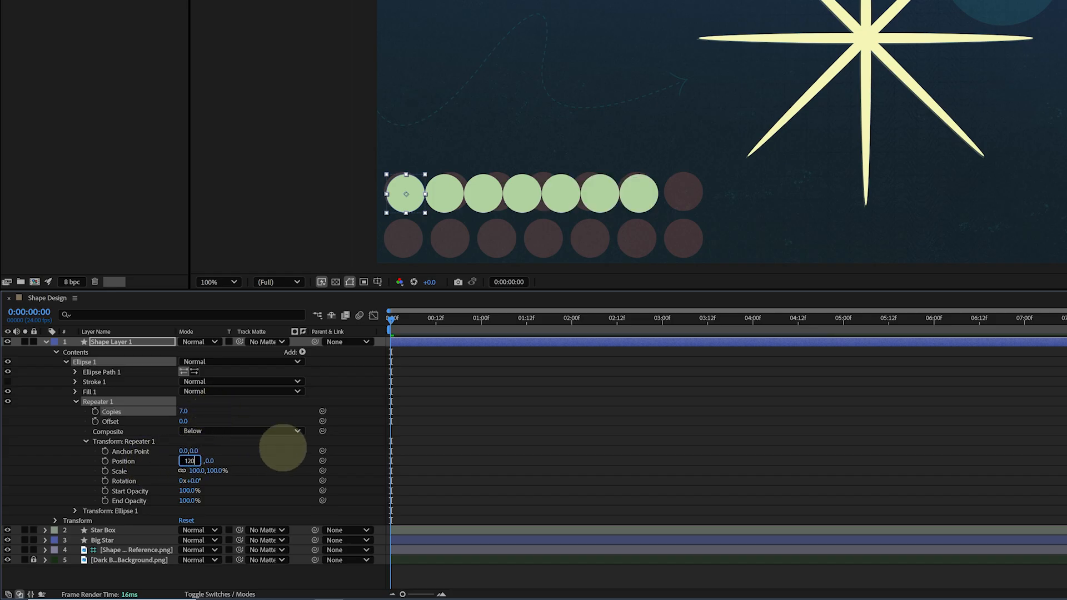
key("Return")
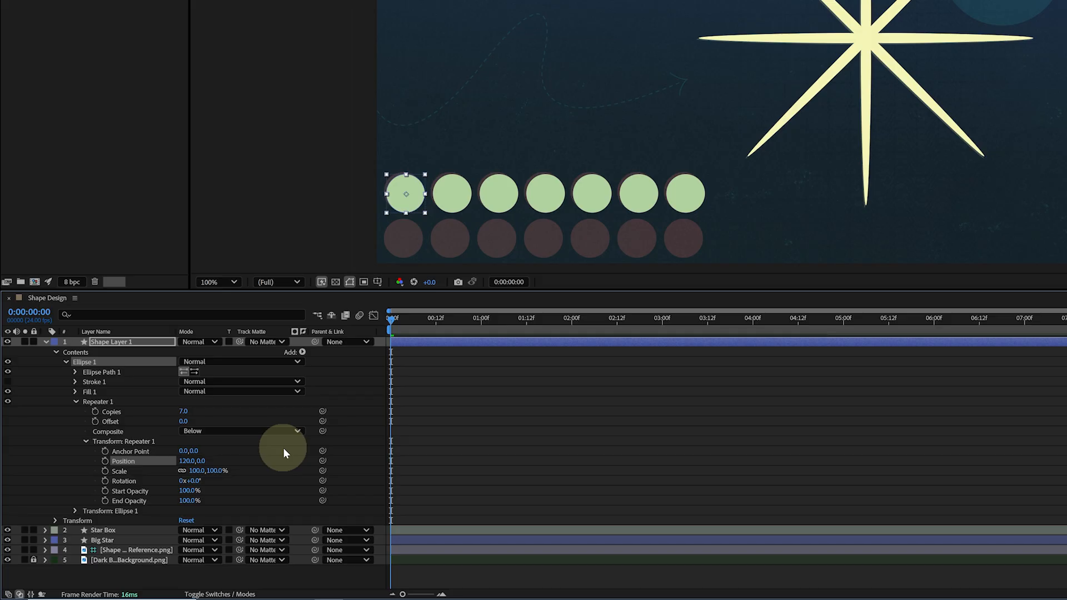
Duplicate the repeater and set the second one to 2 copies with a position offset of 0,120
left_click(103, 404)
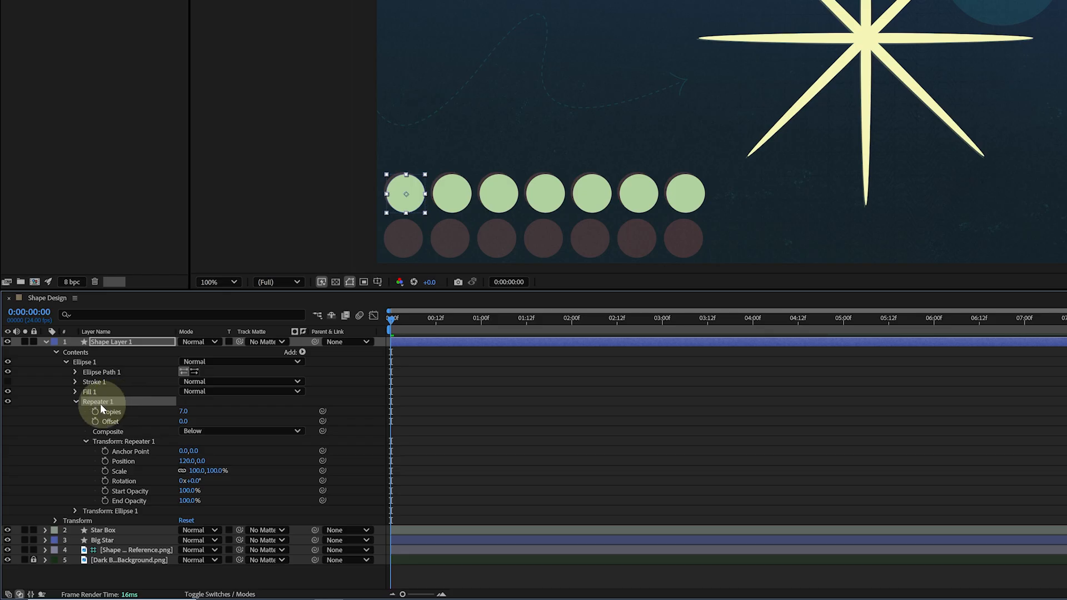
key("ctrl+d")
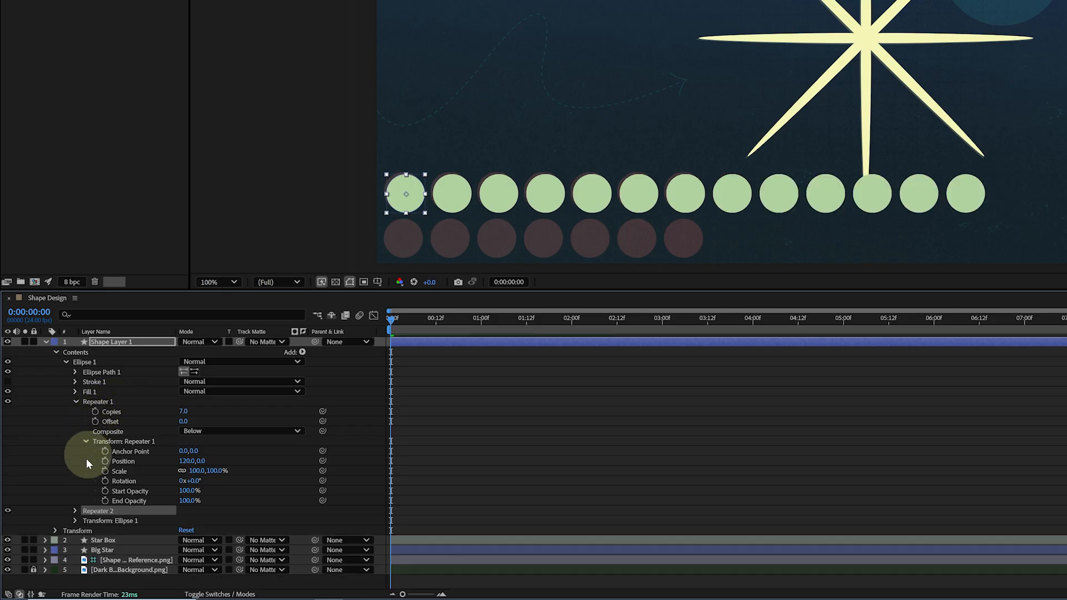
left_click(76, 511)
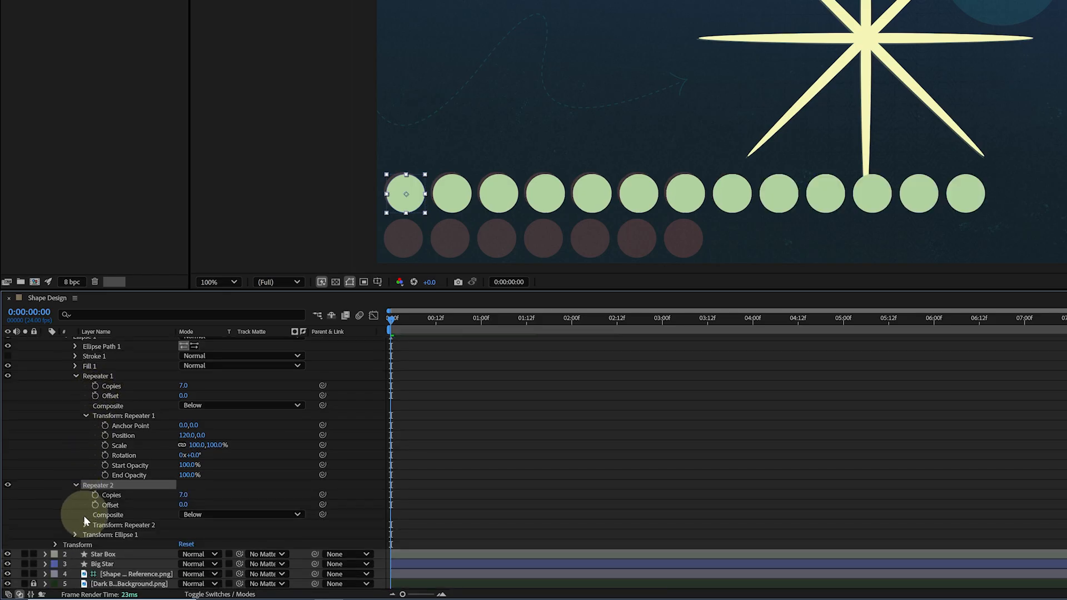
left_click(82, 521)
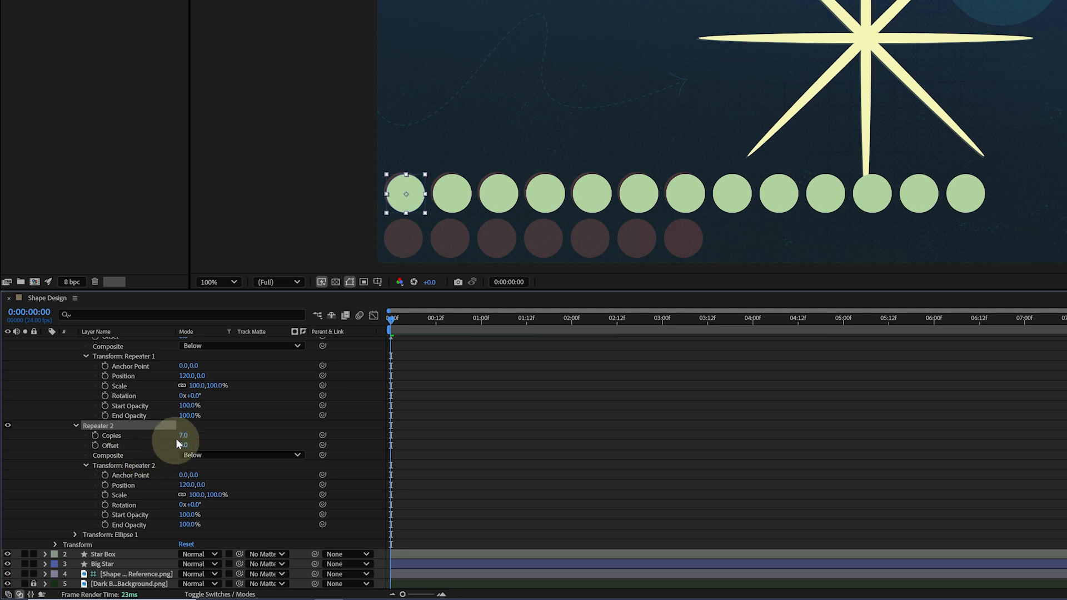
key("Return")
left_click(189, 485)
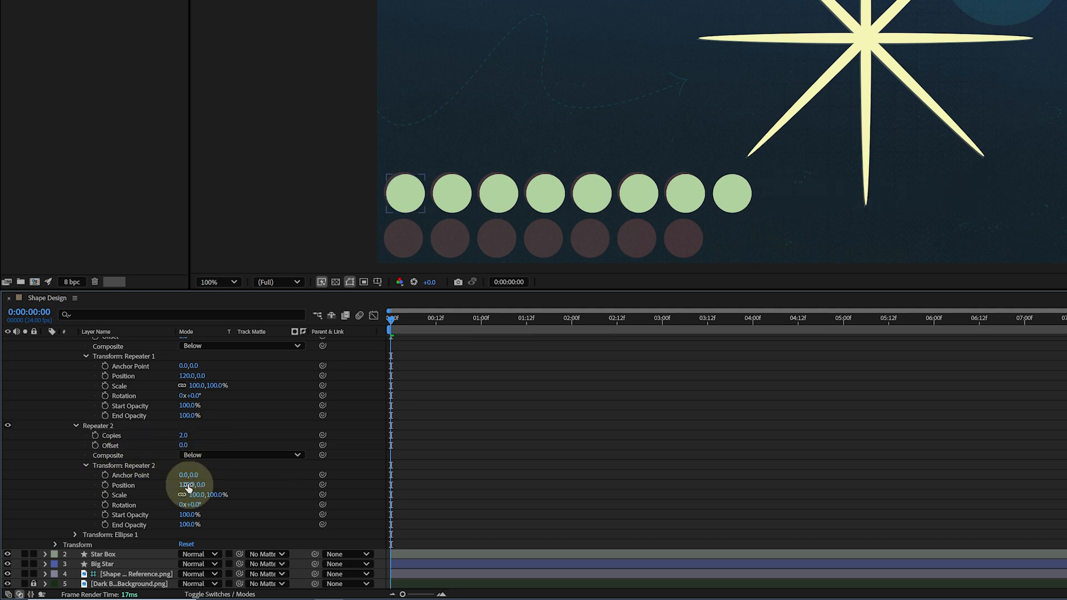
type("0")
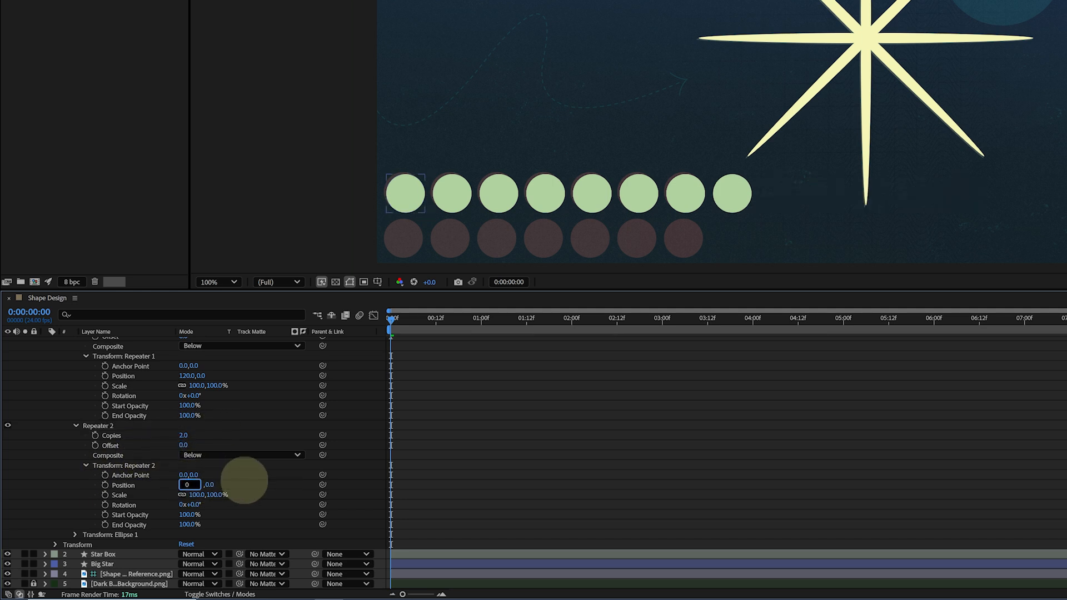
key("Tab")
type("120")
key("Return")
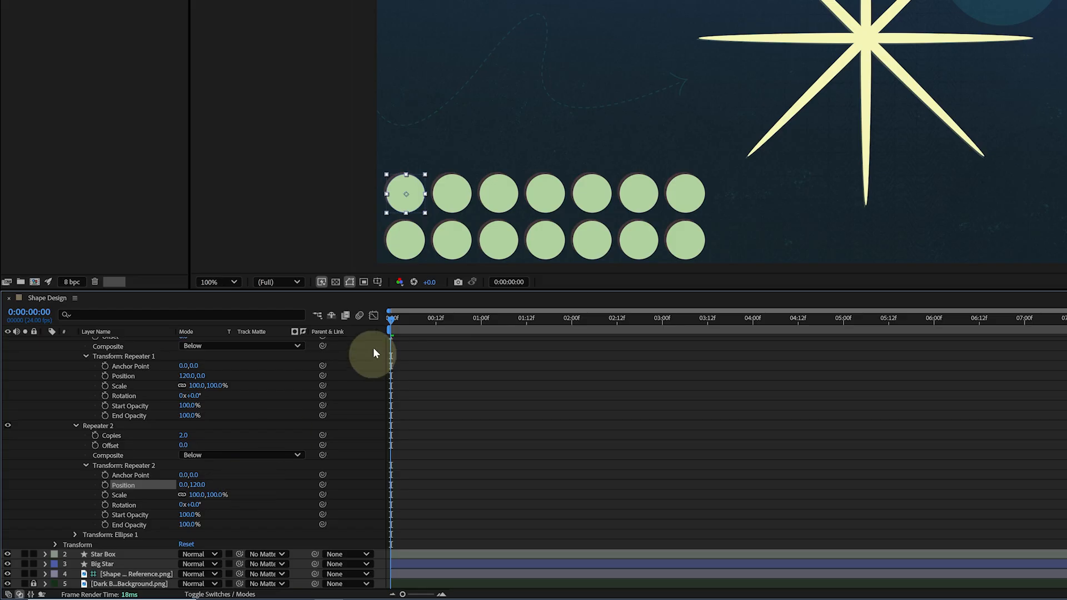
Try scrubbing the ellipse path size, then undo the change
scroll(226, 405, "up", 1)
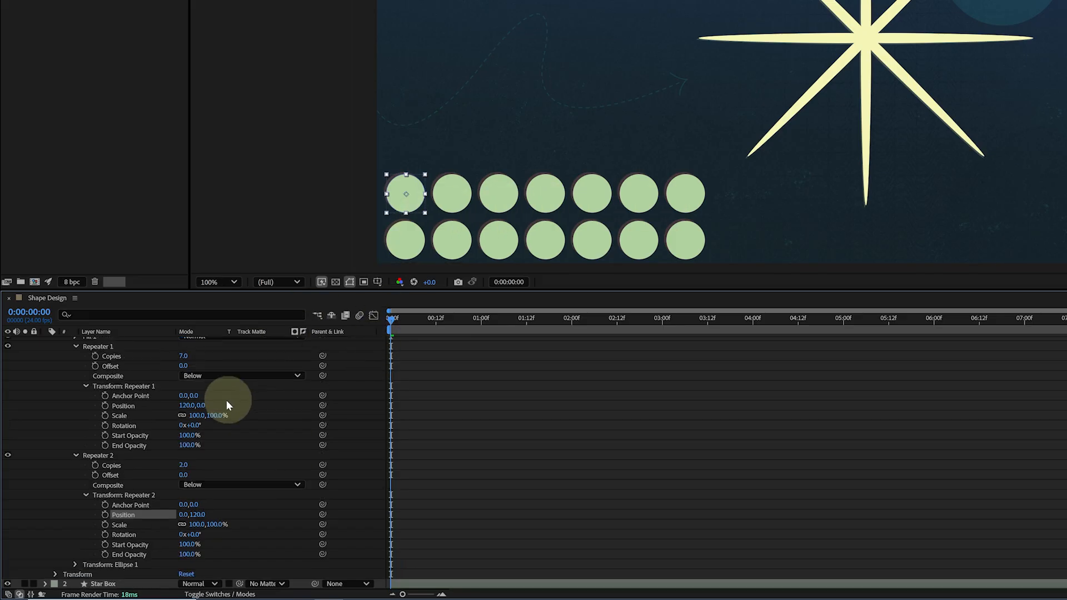
scroll(159, 391, "up", 2)
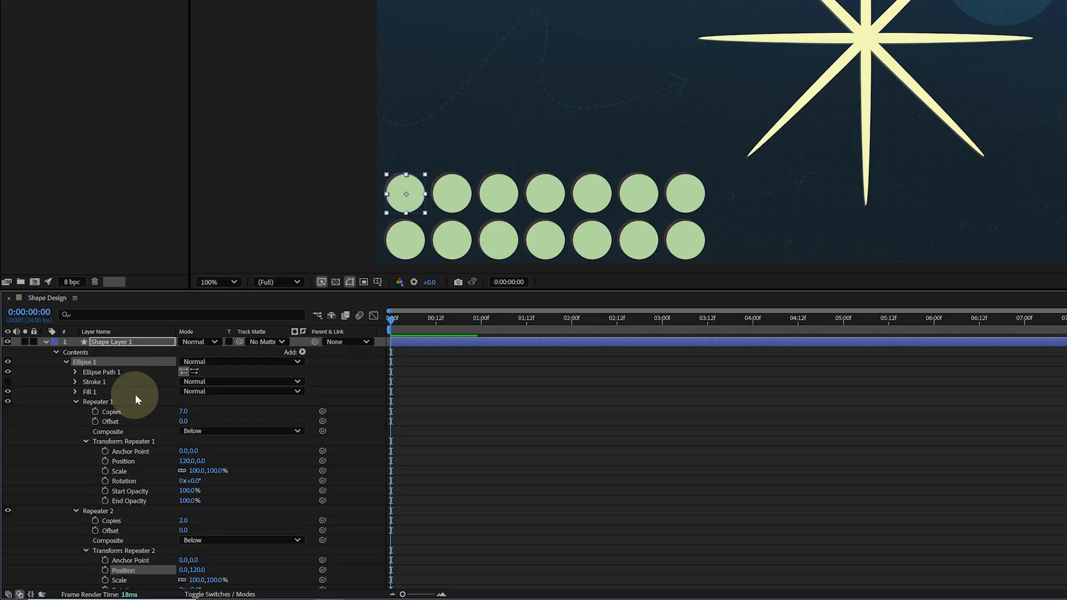
left_click(118, 372)
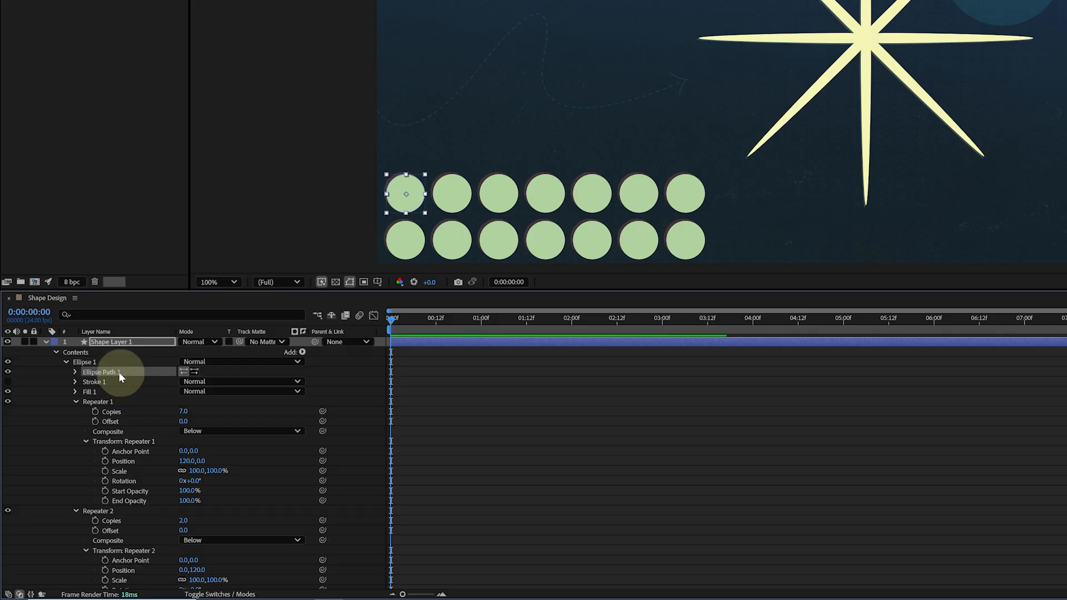
left_click(76, 372)
left_click_drag(196, 382, 251, 405)
key("ctrl+z")
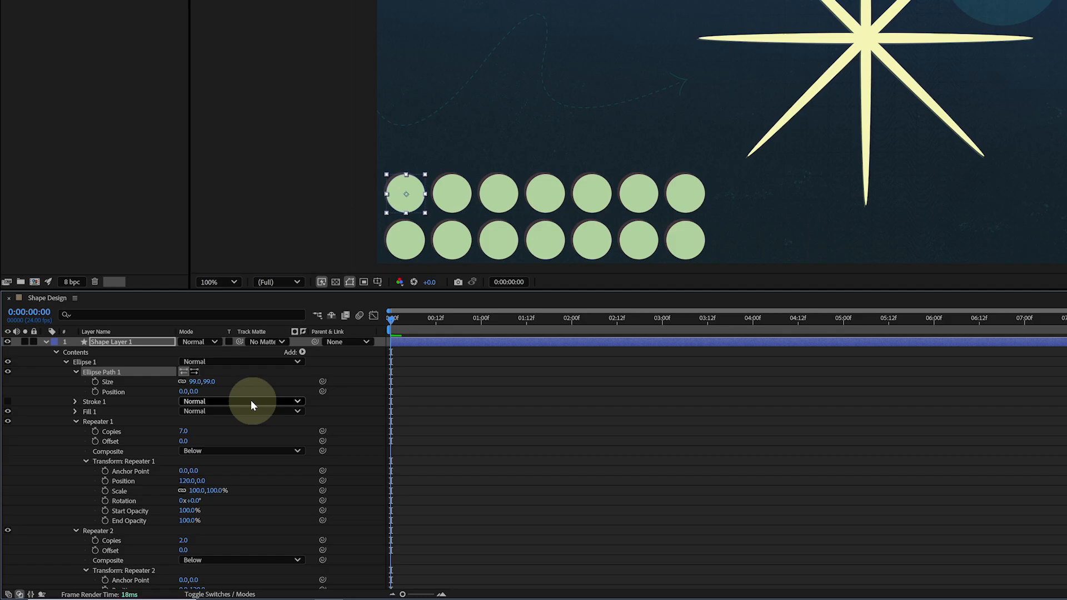
Nudge the circle grid slightly up and left to line up with the reference dots, collapsing both repeaters
left_click_drag(409, 203, 407, 201)
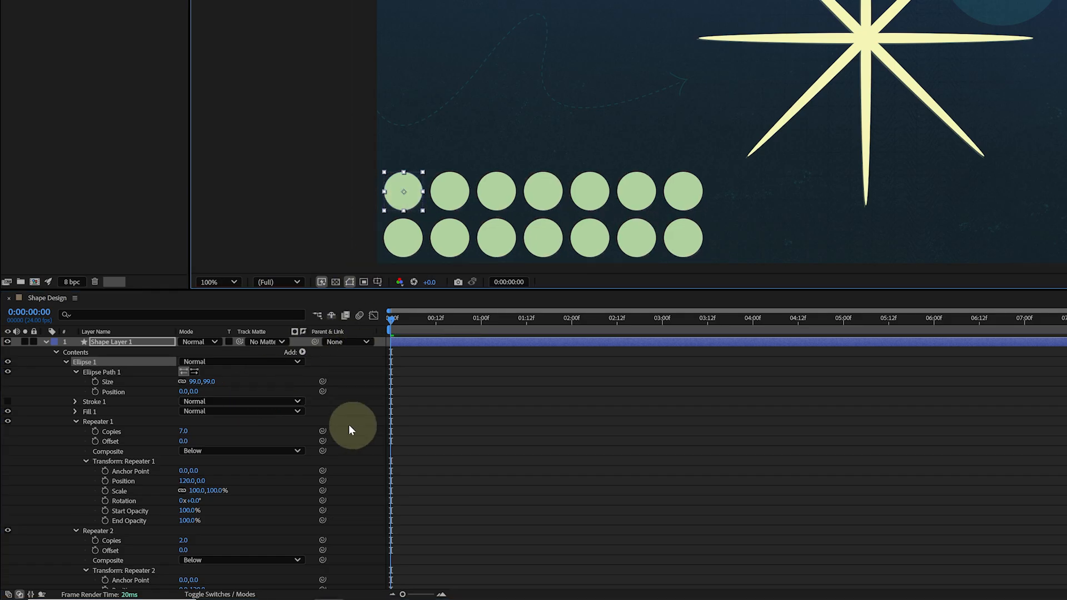
left_click(76, 422)
left_click(75, 431)
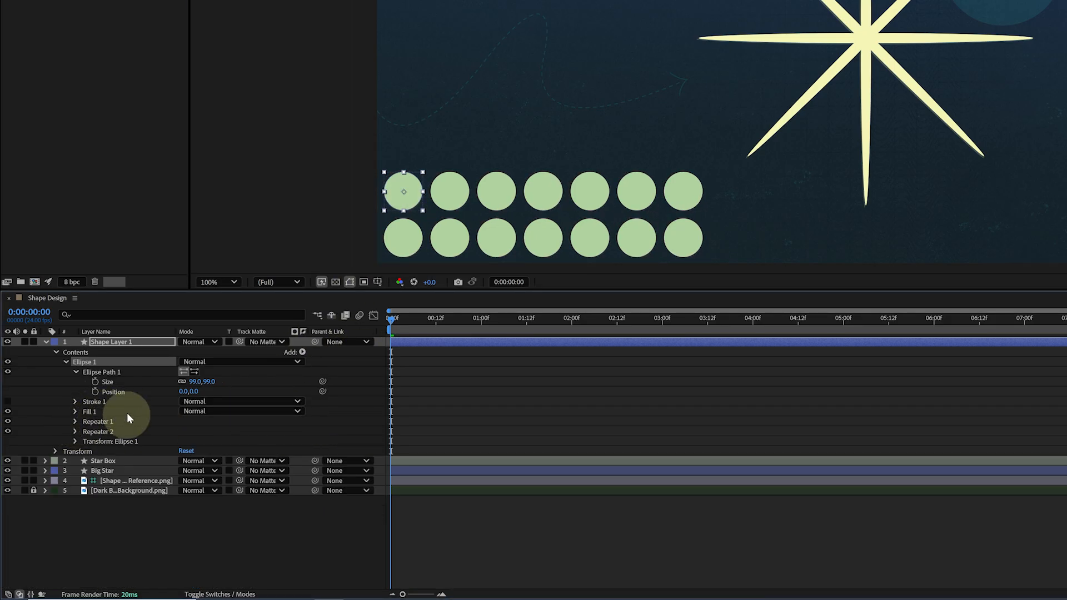
Add a Wiggle Transform to the ellipse group and move it below the two repeaters
left_click(303, 353)
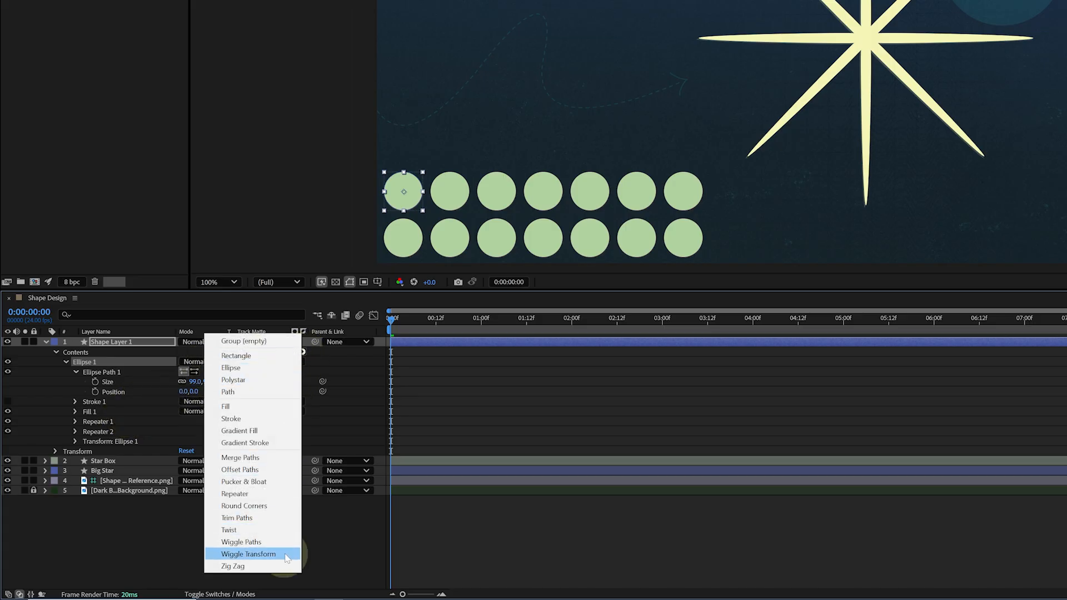
left_click(249, 554)
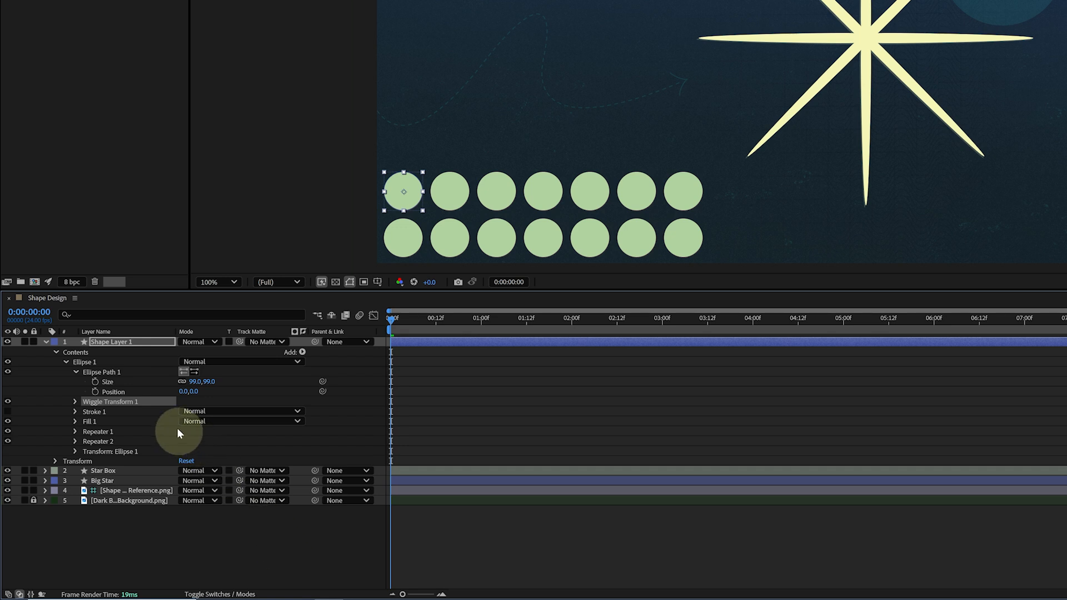
left_click_drag(125, 402, 121, 446)
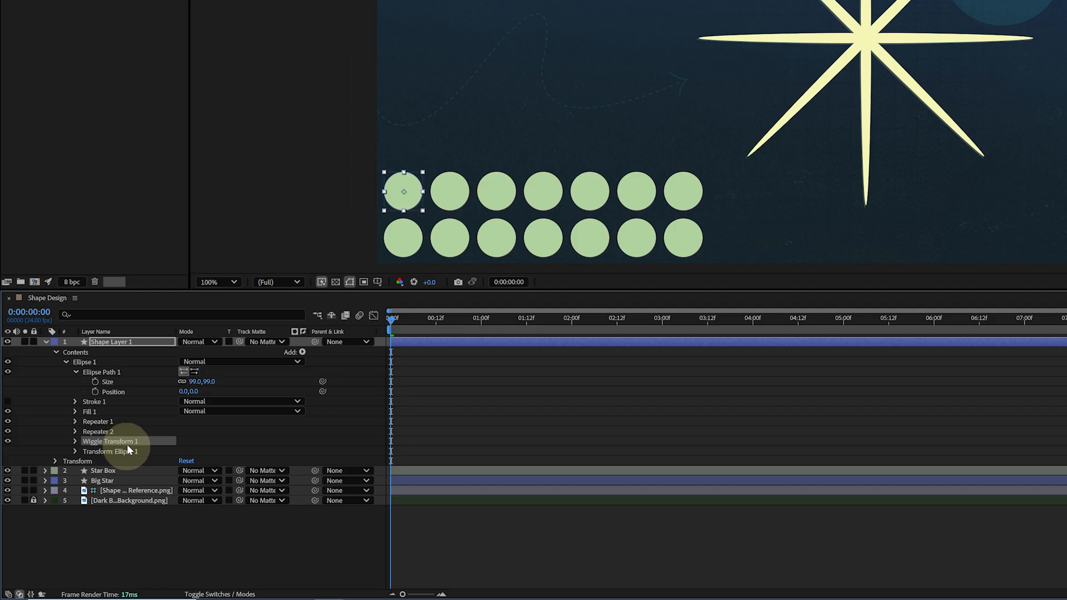
Set the Wiggle Transform's transform position to 8,8
left_click(75, 441)
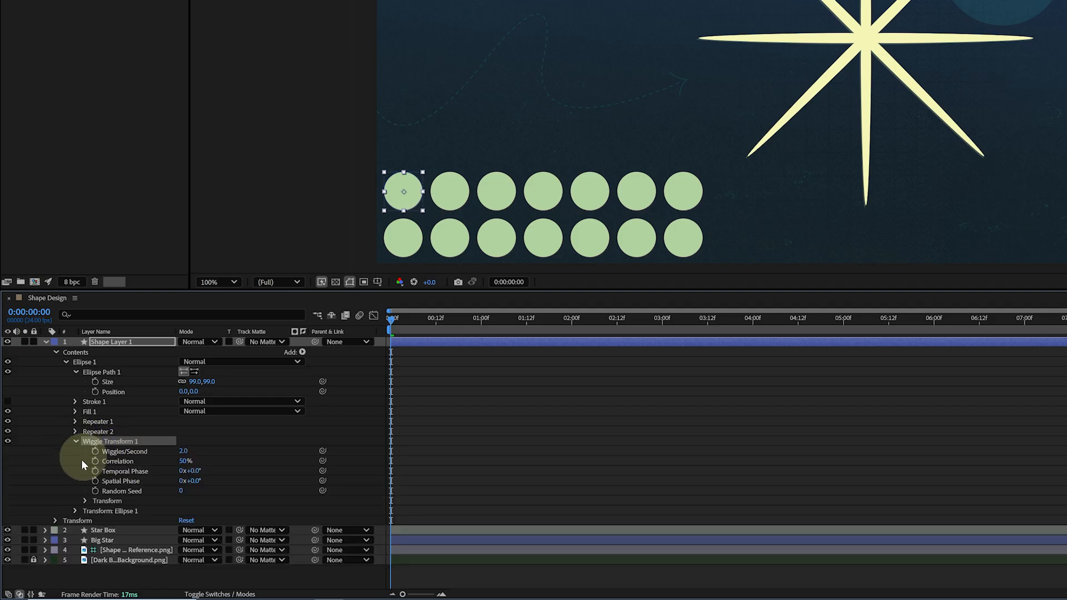
left_click(84, 501)
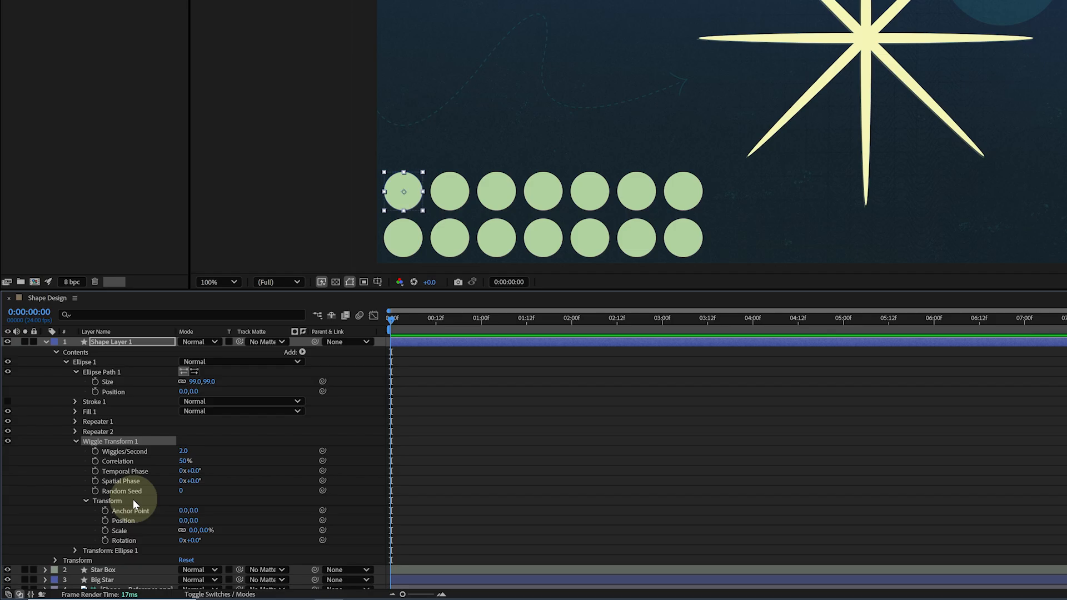
left_click(183, 520)
type("8")
key("Tab")
type("8")
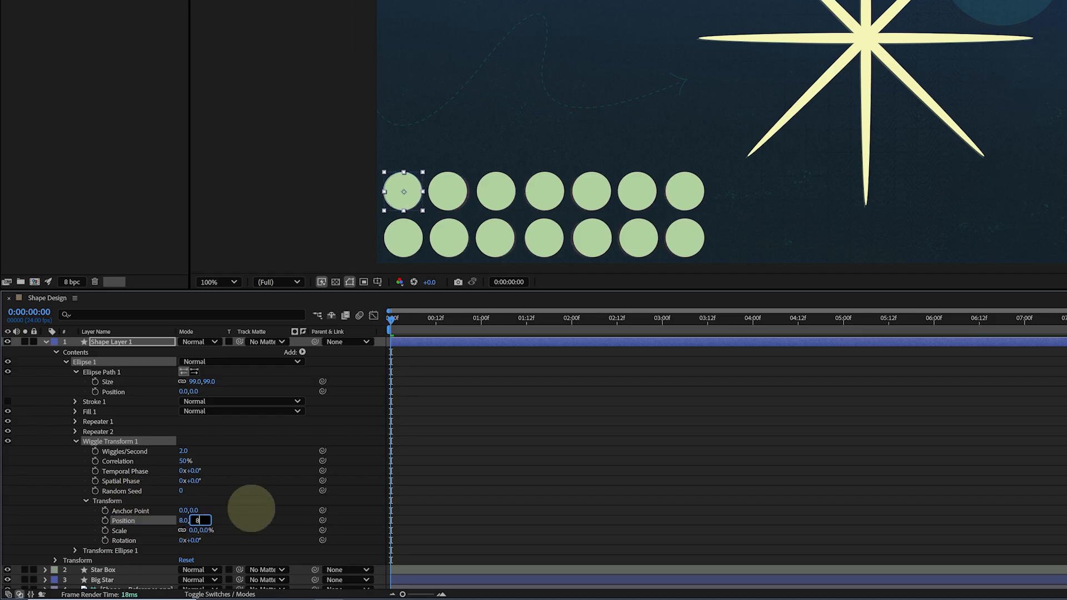
key("Return")
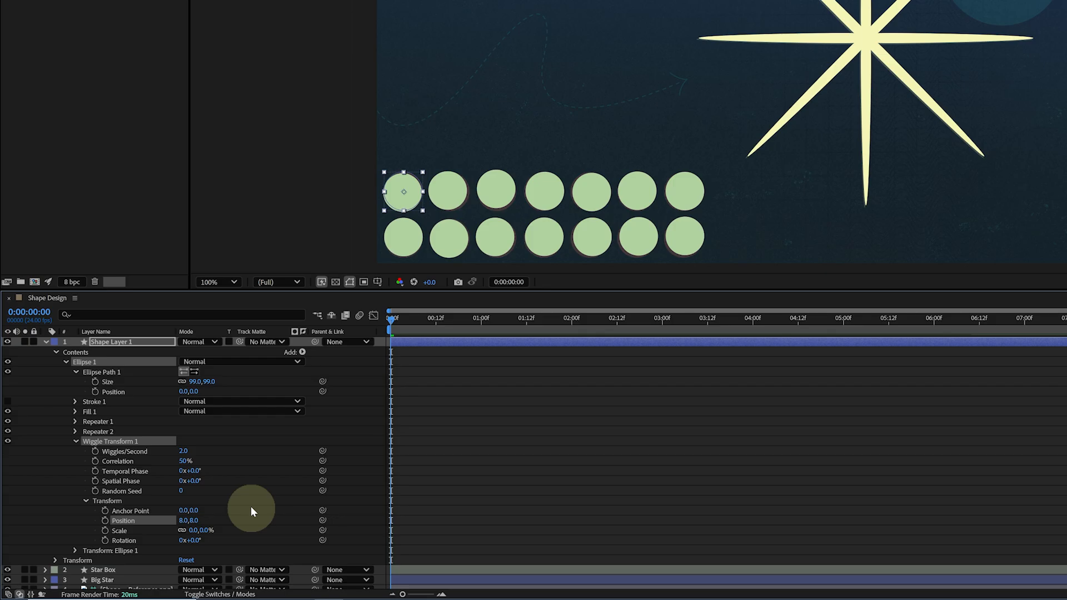
Preview the wiggling dot grid and return to the start of the composition
key("space")
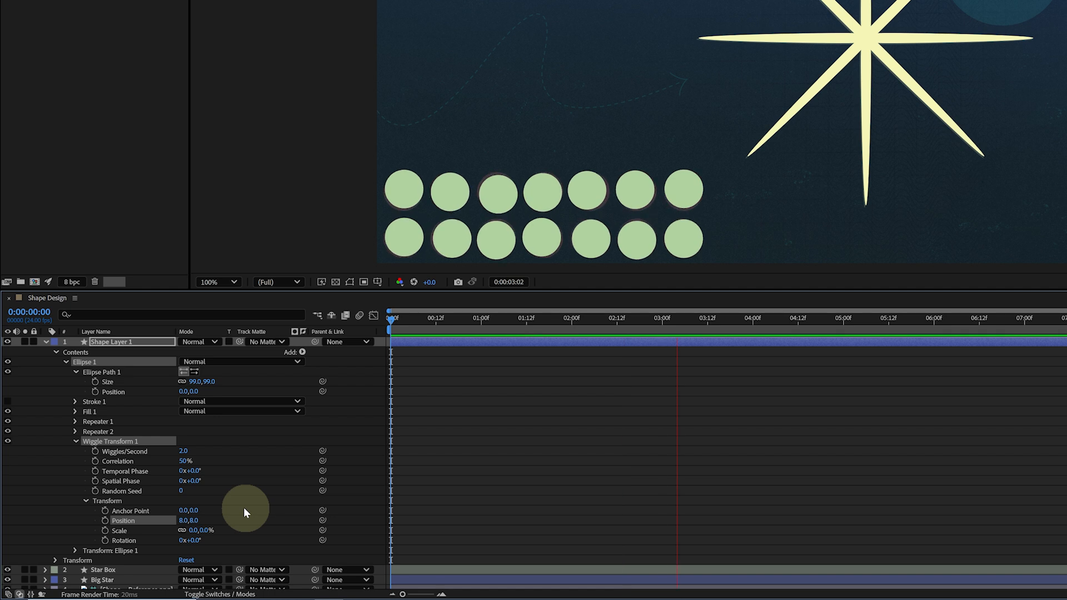
key("space")
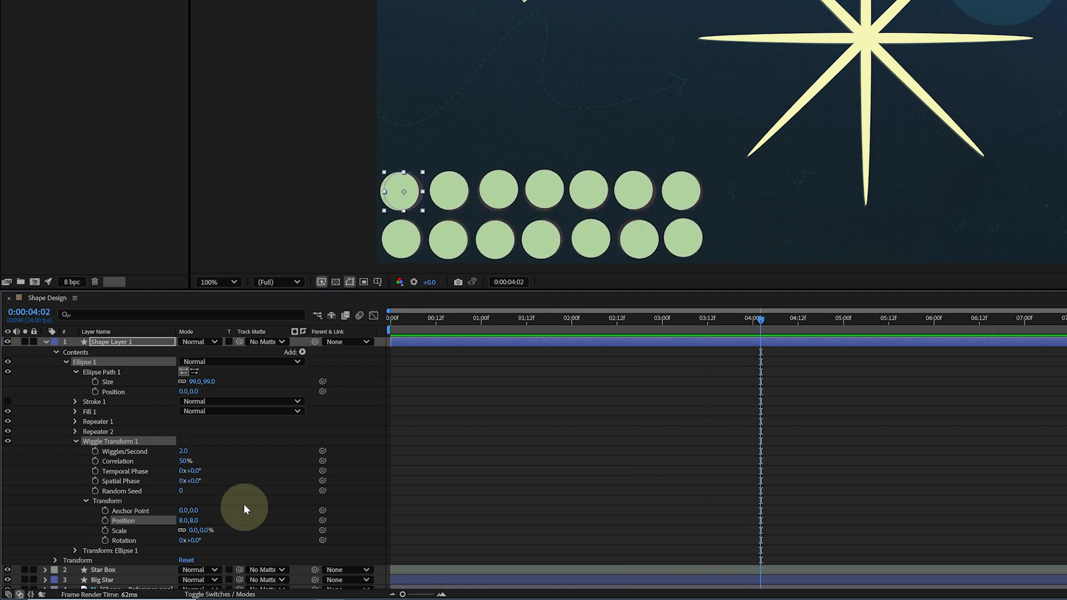
key("Home")
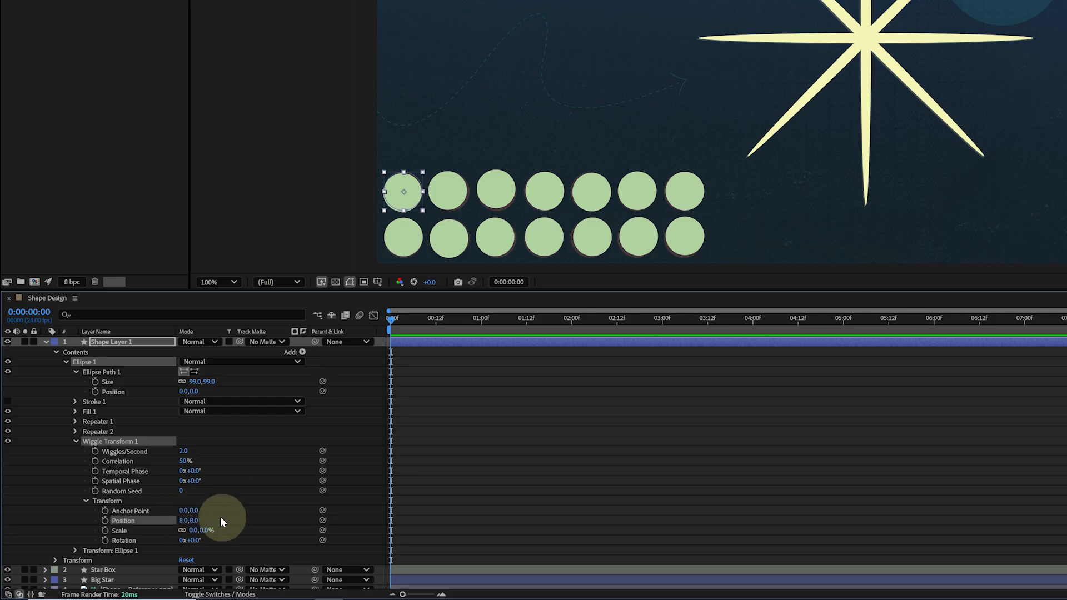
Set the Wiggle Transform to 1 wiggle per second with 0% correlation, and preview the wiggling dots
left_click(183, 451)
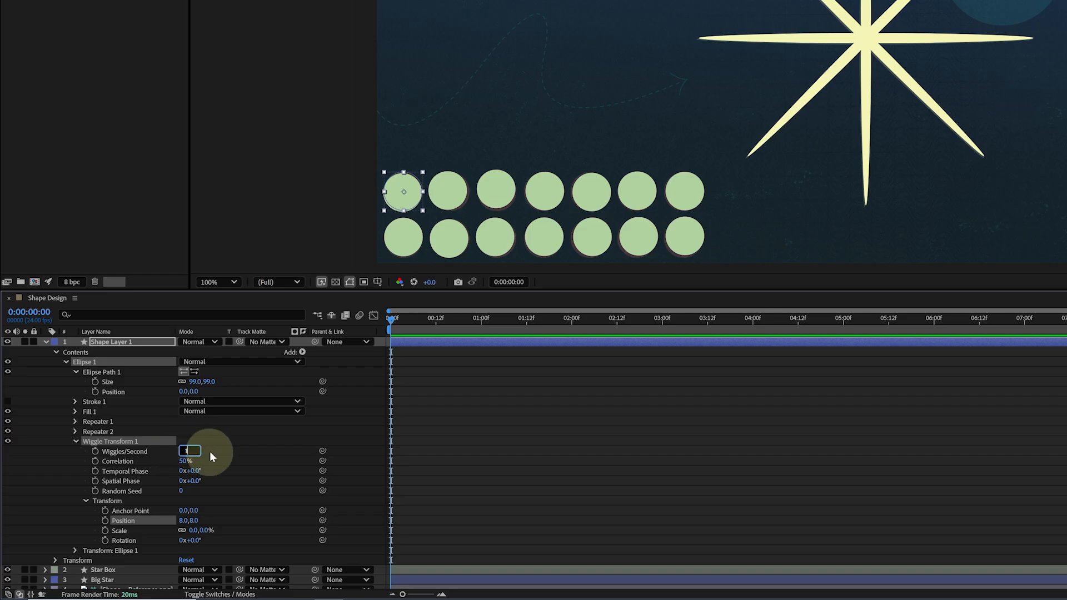
type("1")
key("Tab")
type("0")
key("Return")
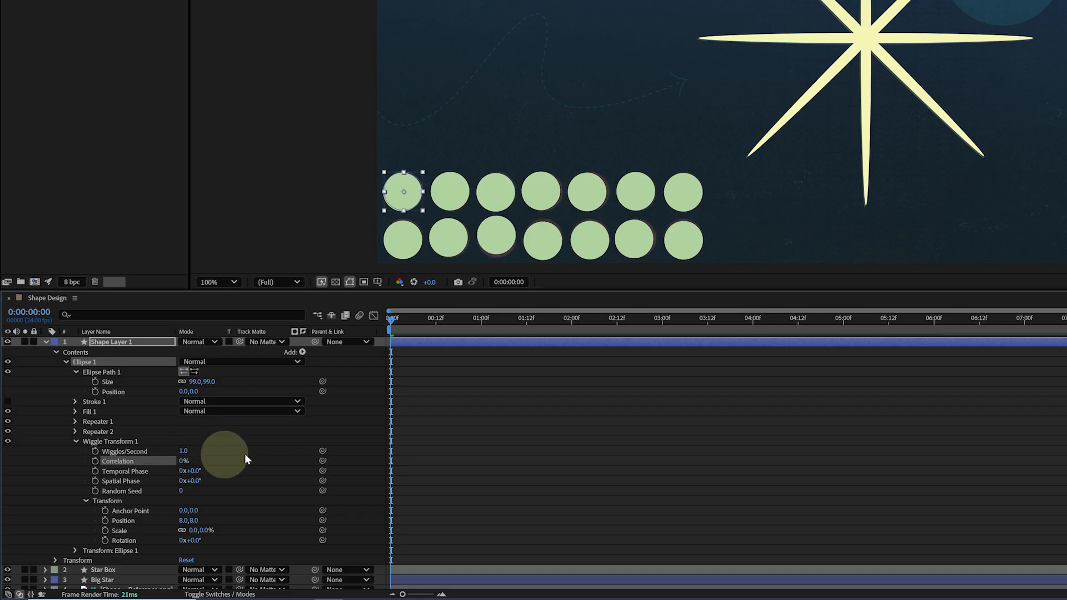
left_click(247, 454)
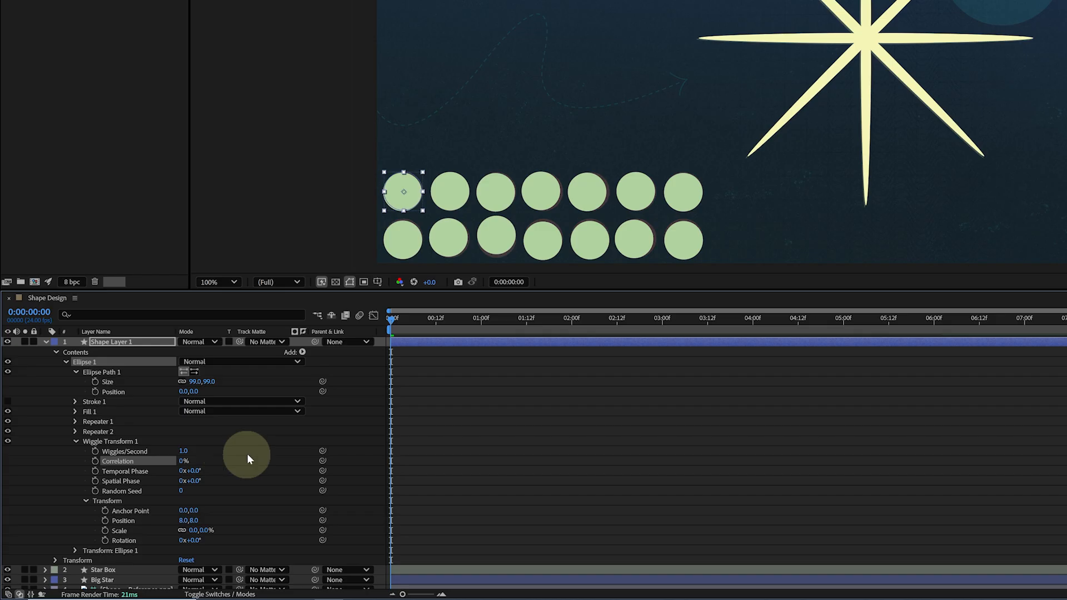
key("space")
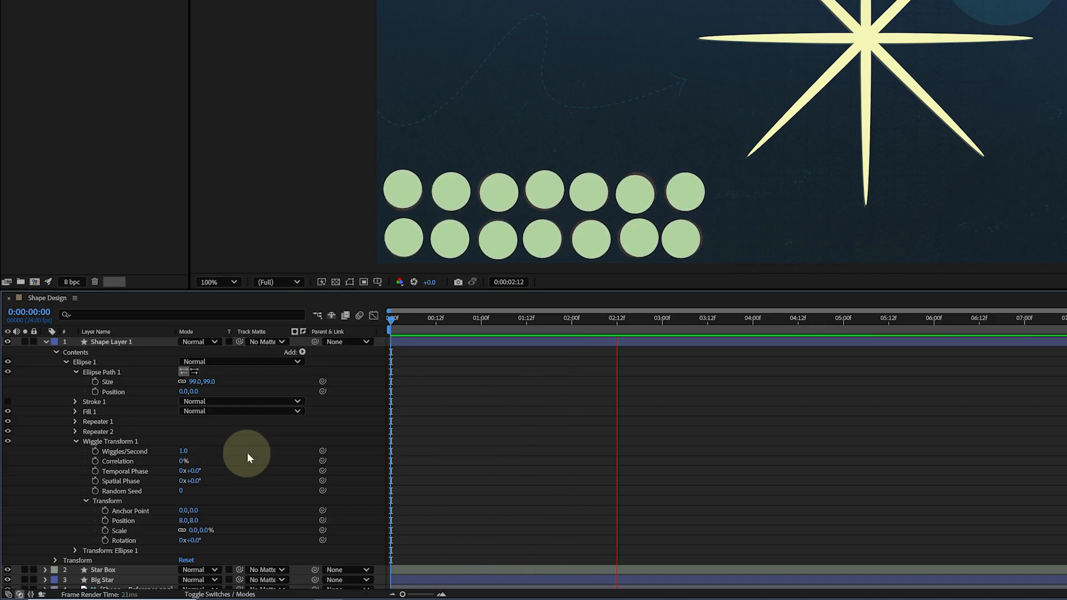
key("space")
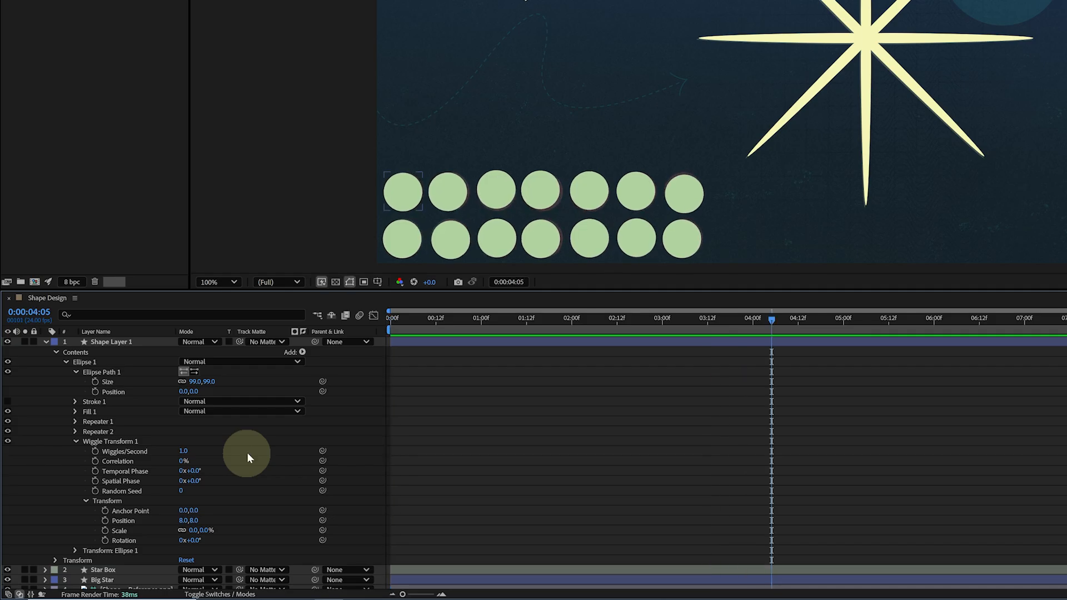
Rename the dot grid shape layer to Dots
left_click(149, 342)
key("Return")
type("Dots")
key("Return")
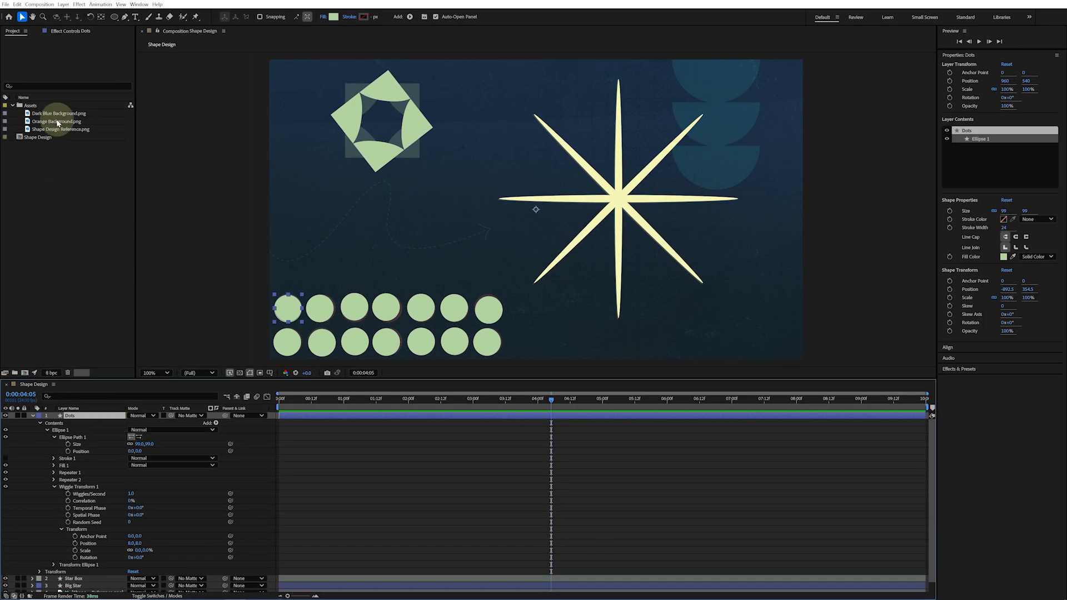
Add Orange Background.png to the composition above Dots and set its track matte to the Dots layer
left_click_drag(56, 121, 338, 311)
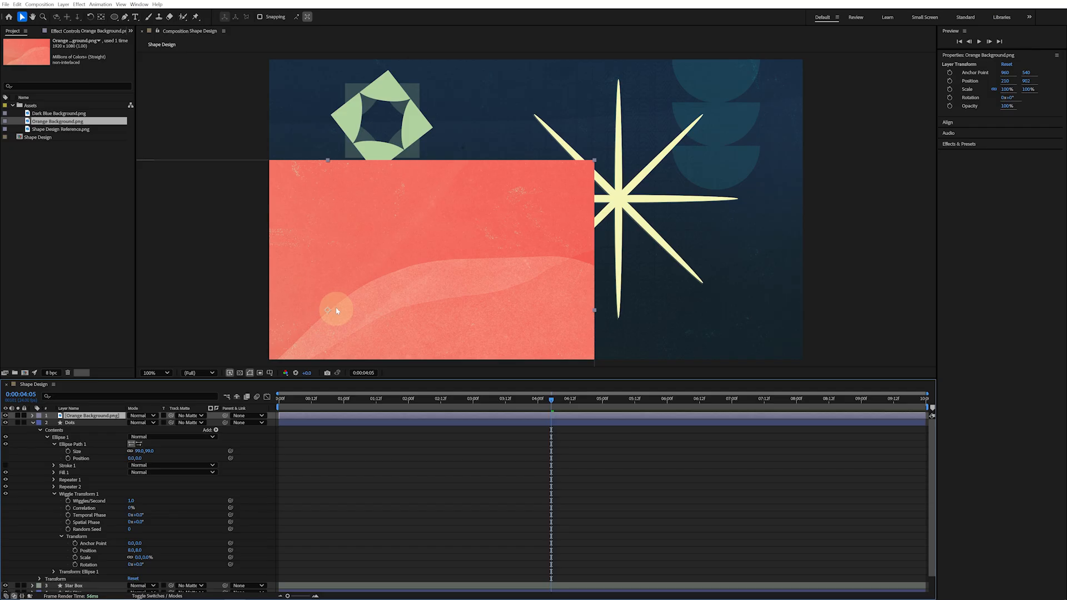
left_click(179, 598)
left_click(179, 597)
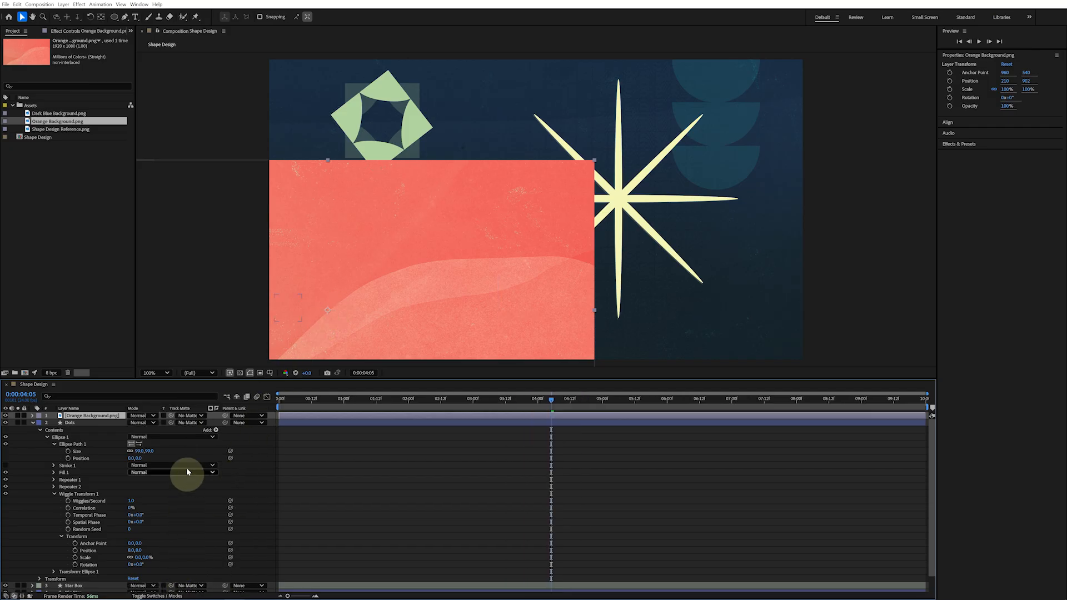
left_click(192, 416)
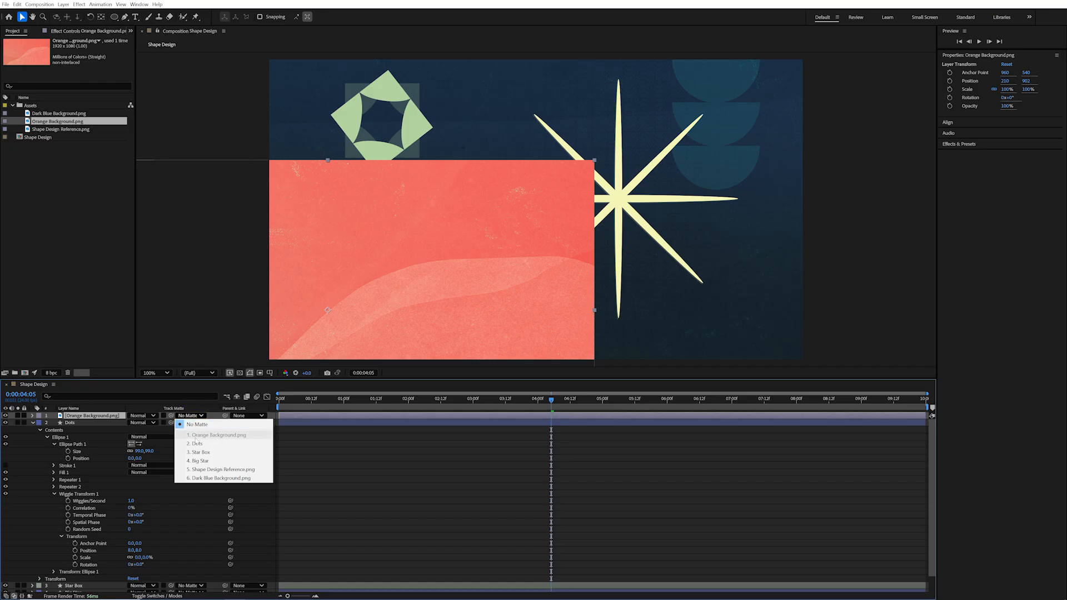
left_click(197, 443)
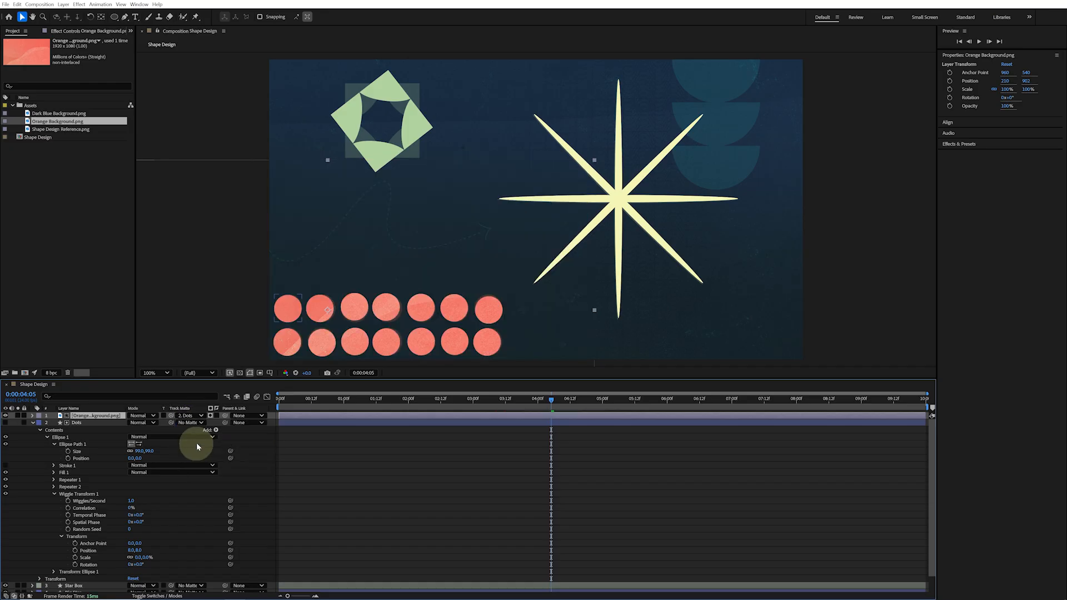
Move the orange background down behind the dot matte and preview the result
left_click(32, 423)
left_click_drag(386, 230, 533, 299)
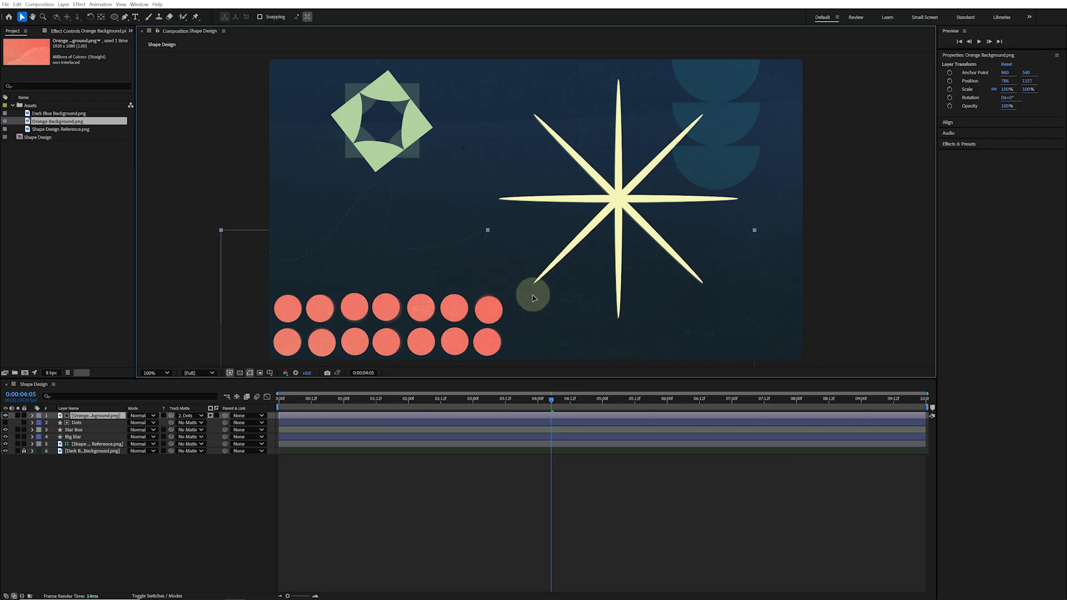
key("space")
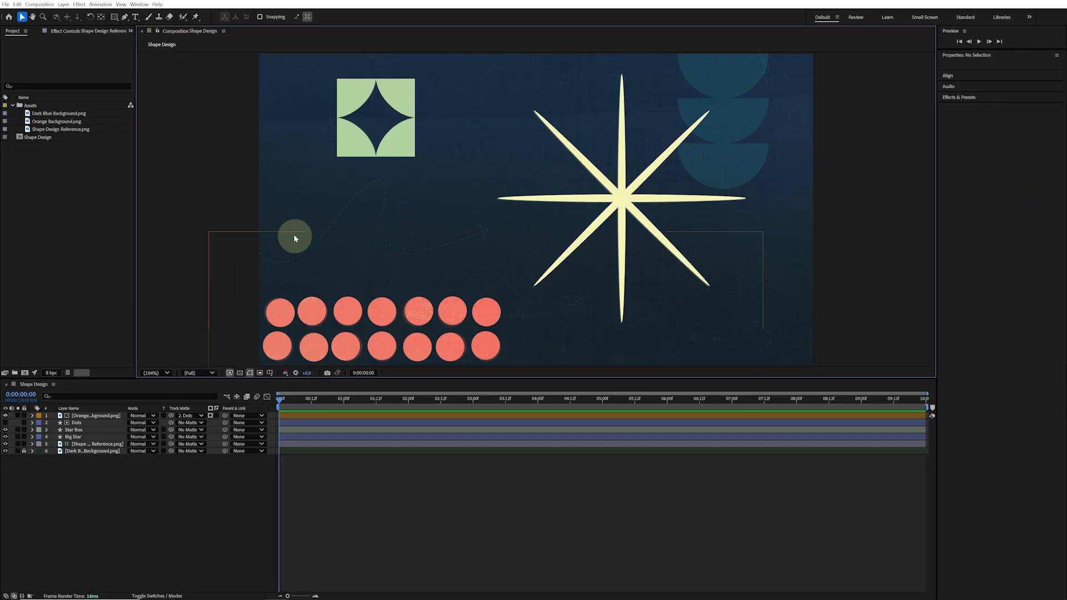
Set the Pen tool to no fill and a solid stroke 3 px wide
scroll(293, 235, "up", 3)
key("h")
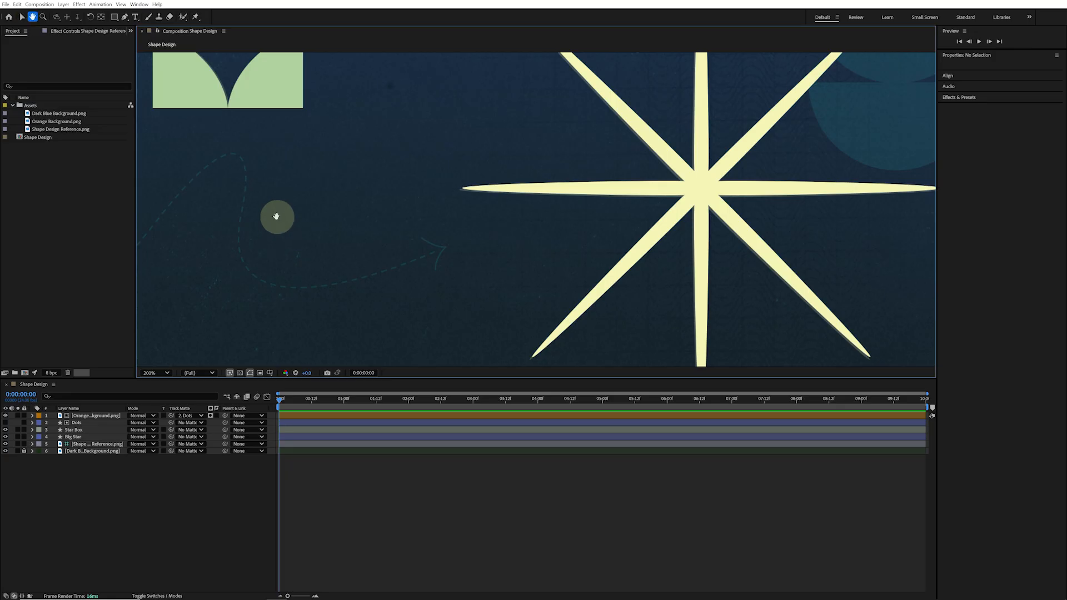
left_click_drag(276, 216, 553, 219)
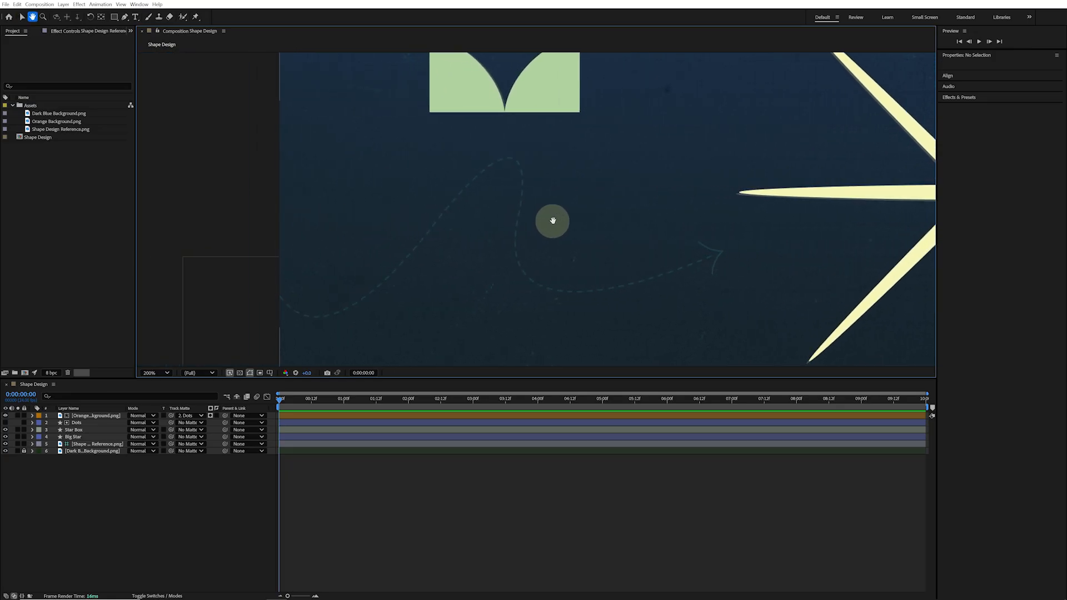
key("v")
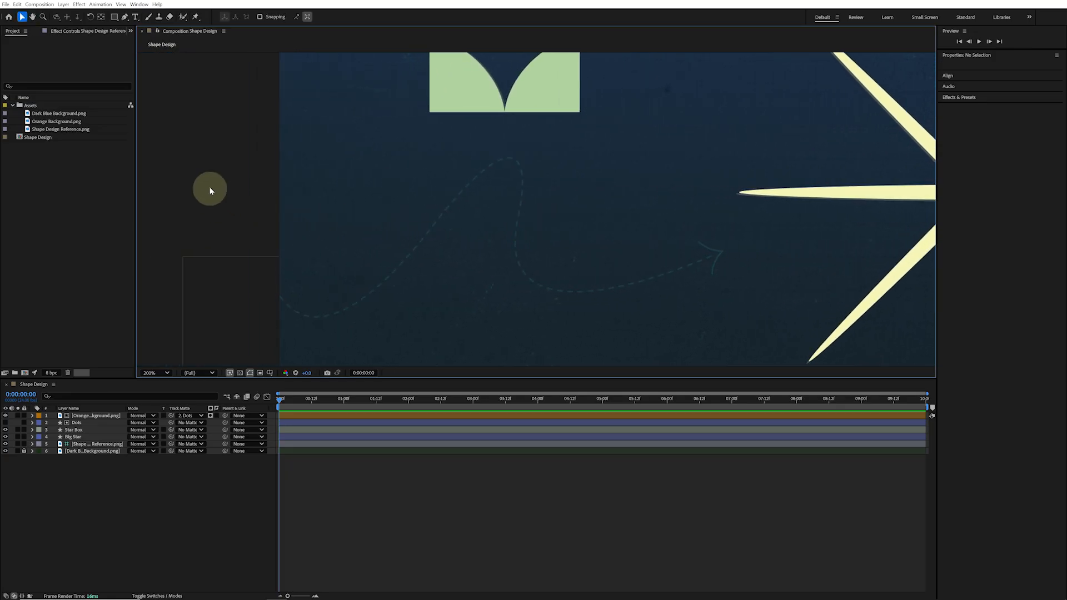
left_click(125, 17)
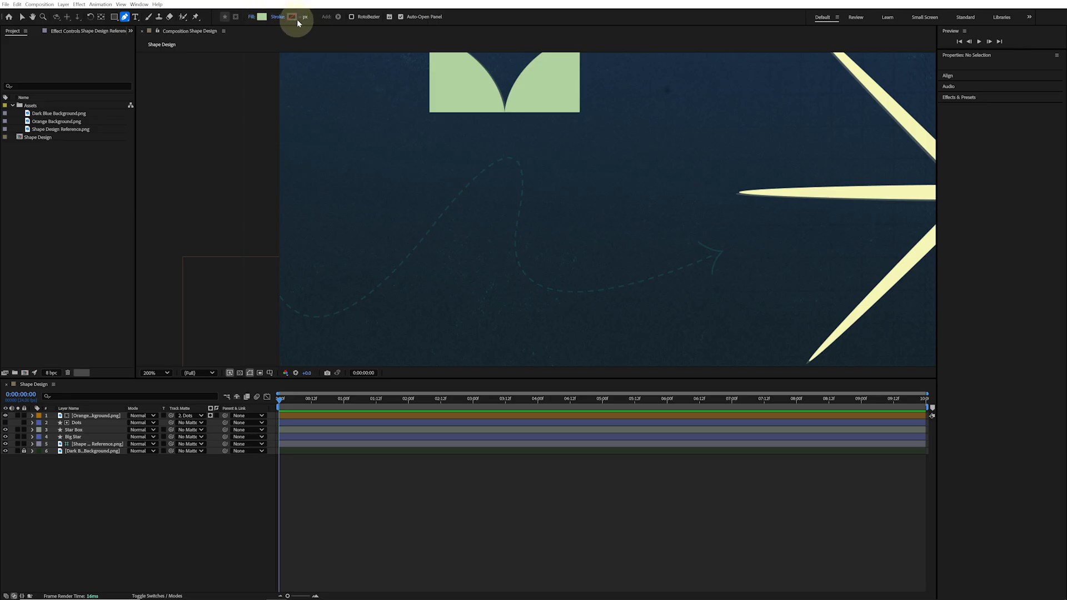
left_click(252, 19)
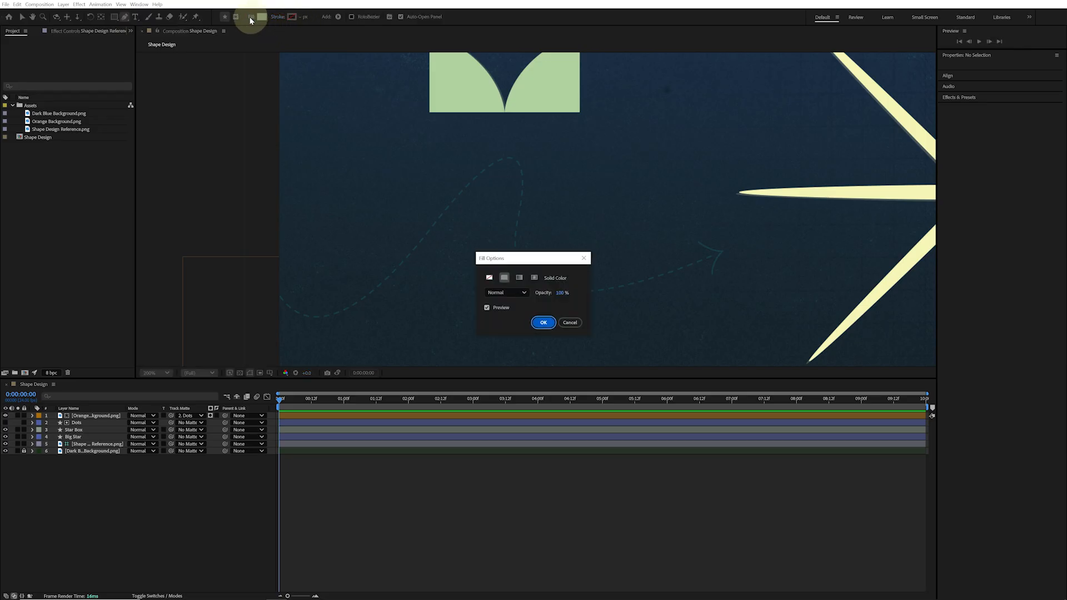
left_click(489, 278)
left_click(543, 323)
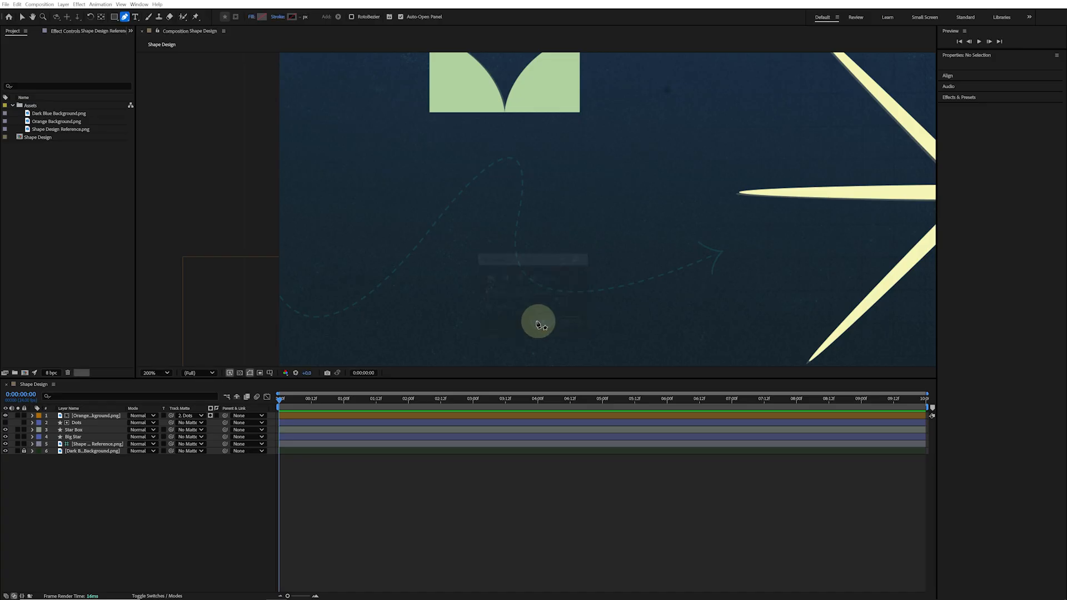
left_click(281, 17)
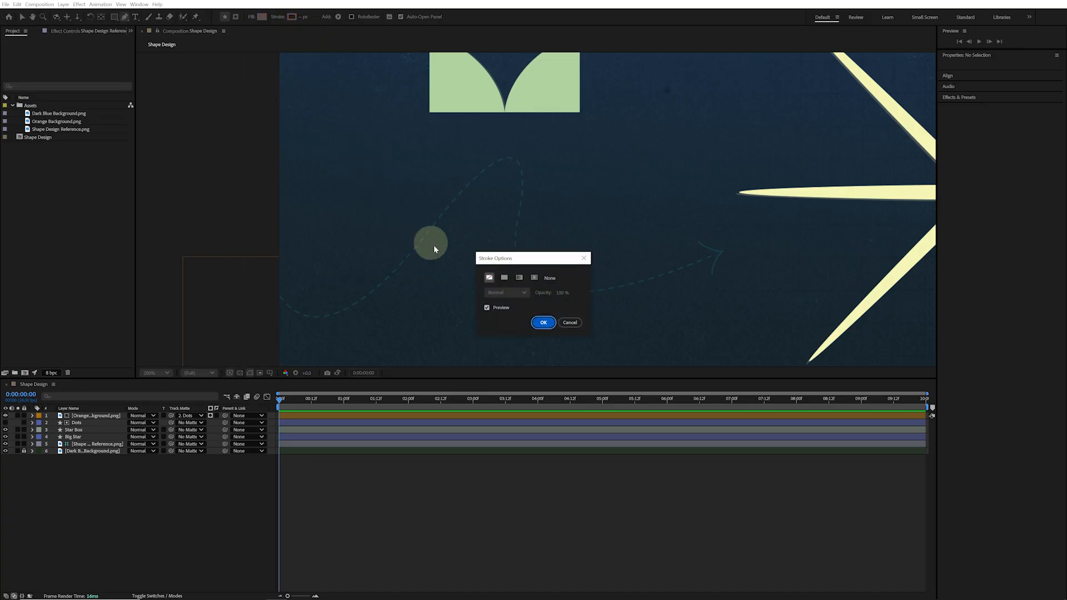
left_click(504, 277)
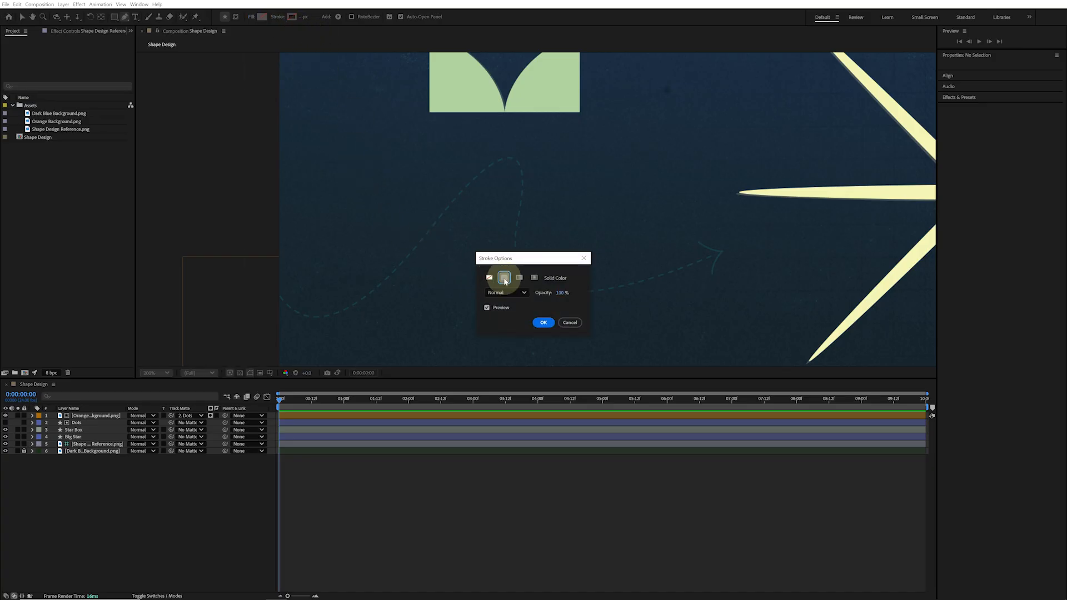
left_click(543, 322)
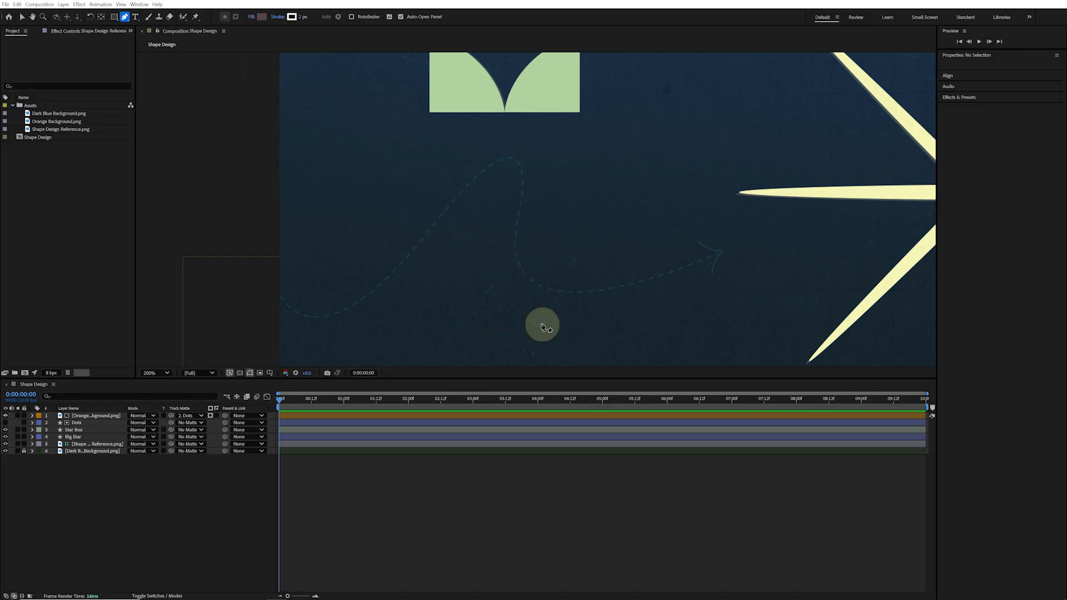
left_click(302, 17)
type("3")
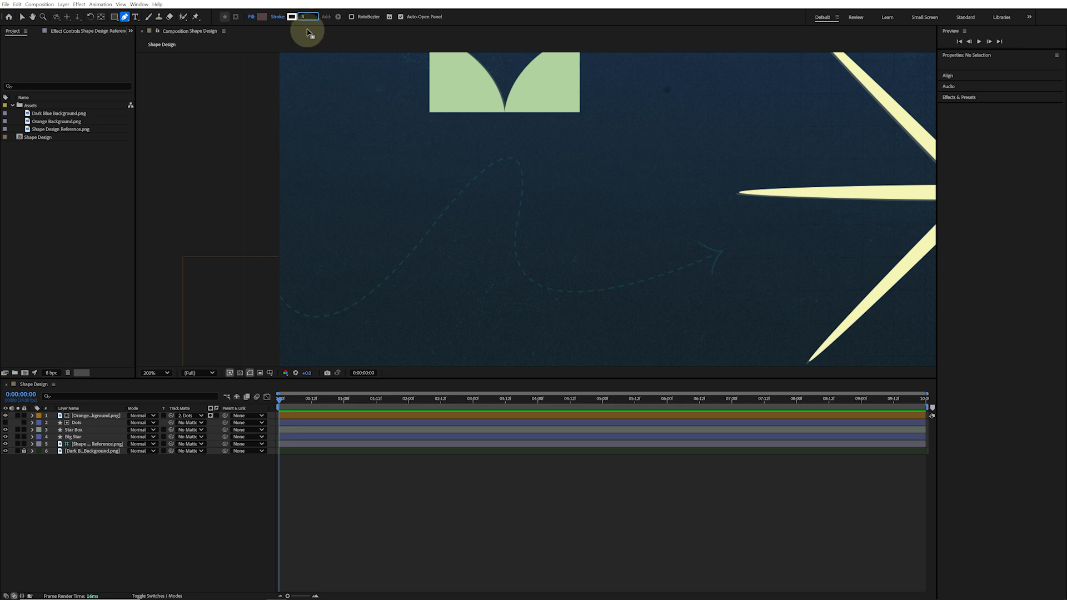
key("Return")
Draw a wavy open path with the Pen tool along the dashed reference line
left_click(256, 274)
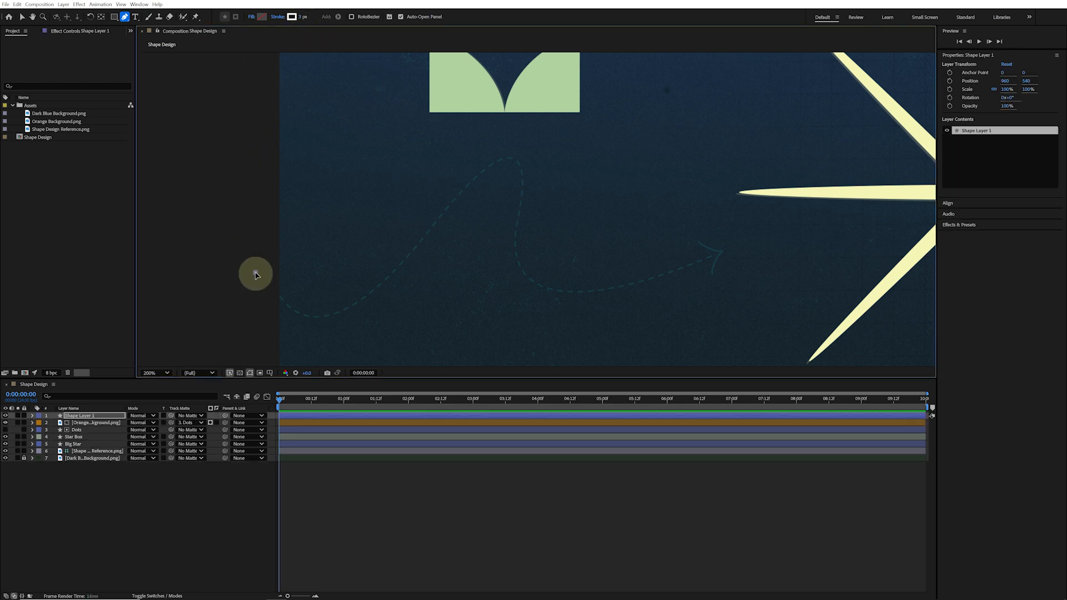
mouse_move(256, 274)
left_mouse_down()
mouse_move(274, 295)
mouse_move(355, 319)
left_mouse_up()
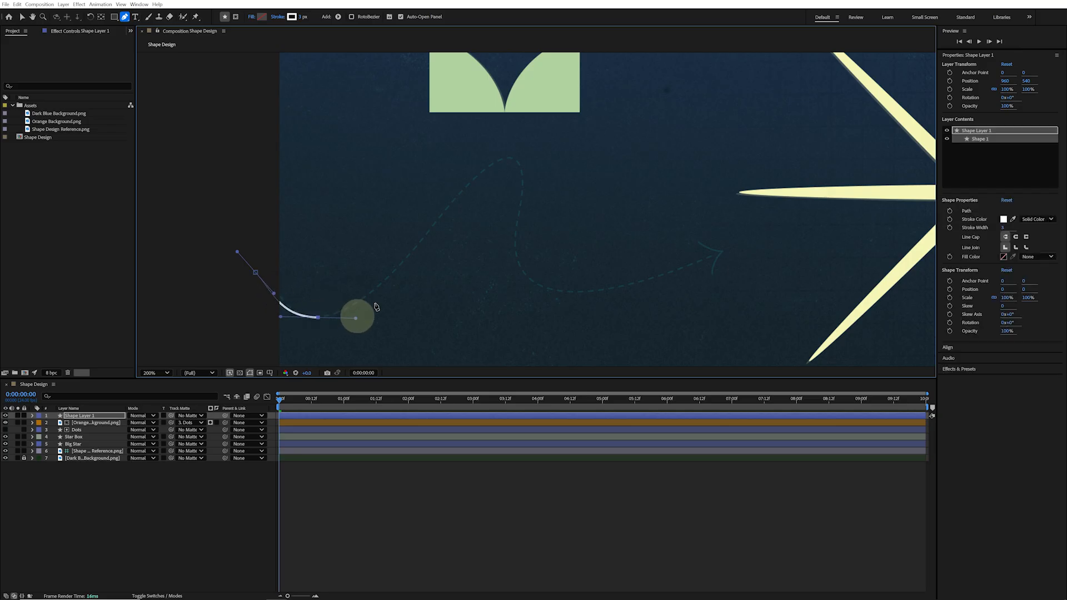
left_click_drag(514, 159, 570, 163)
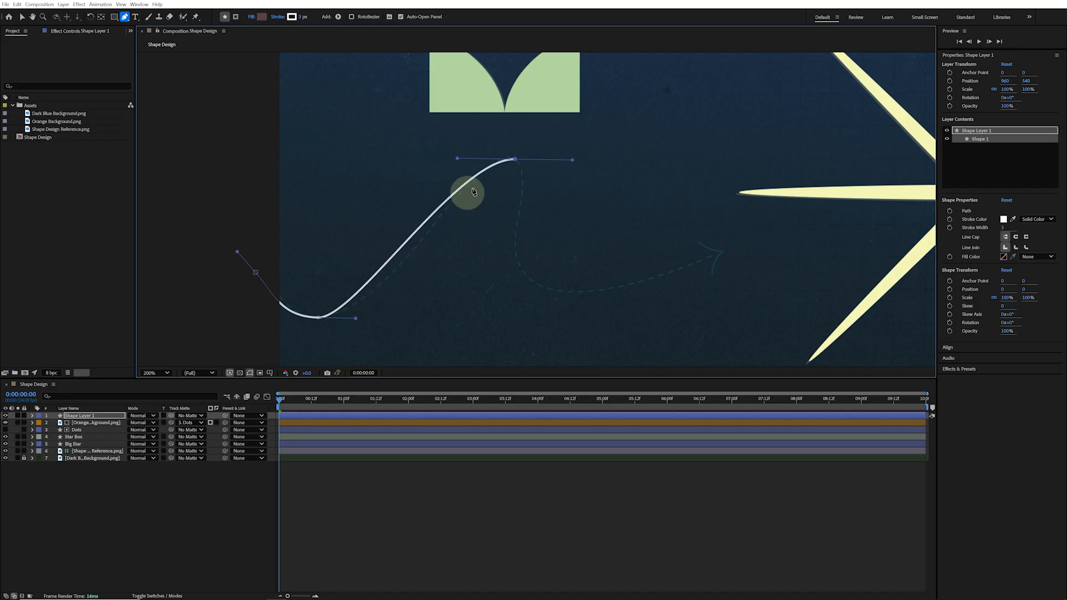
left_click_drag(557, 293, 655, 297)
left_click_drag(713, 257, 736, 248)
key("v")
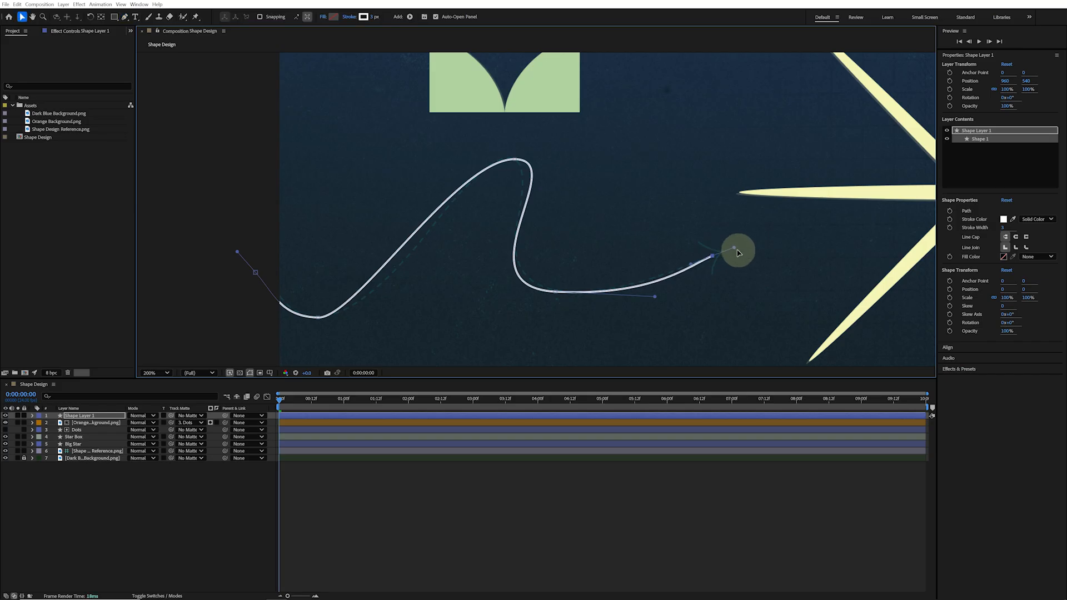
Adjust the path's vertices and bezier handles to follow the dashed line more closely
left_click(557, 292)
left_click_drag(557, 293, 563, 293)
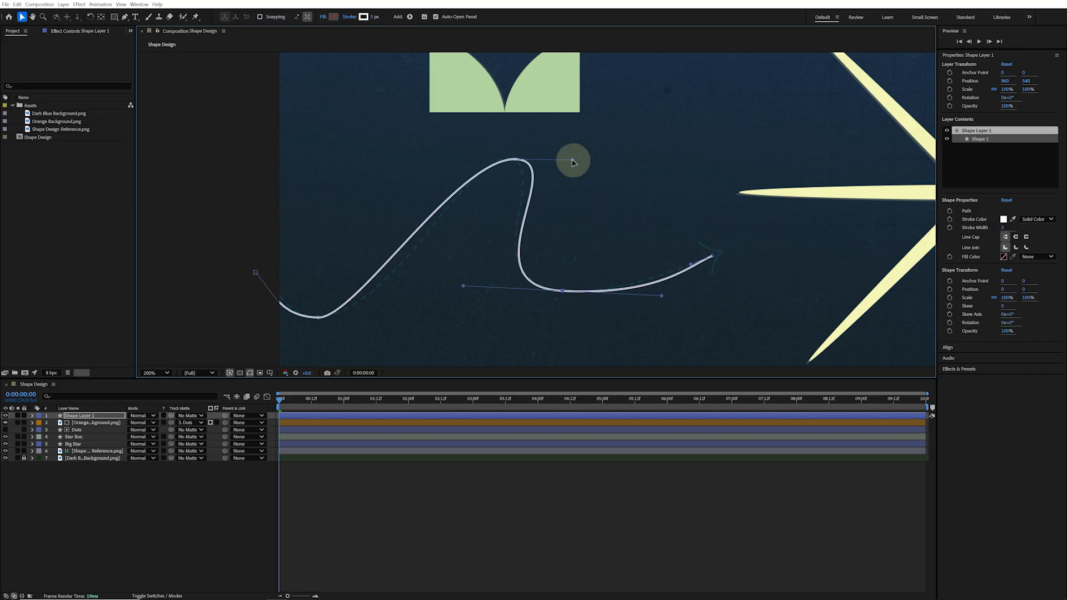
left_click_drag(572, 161, 510, 159)
left_click_drag(463, 286, 468, 286)
left_click_drag(355, 318, 399, 319)
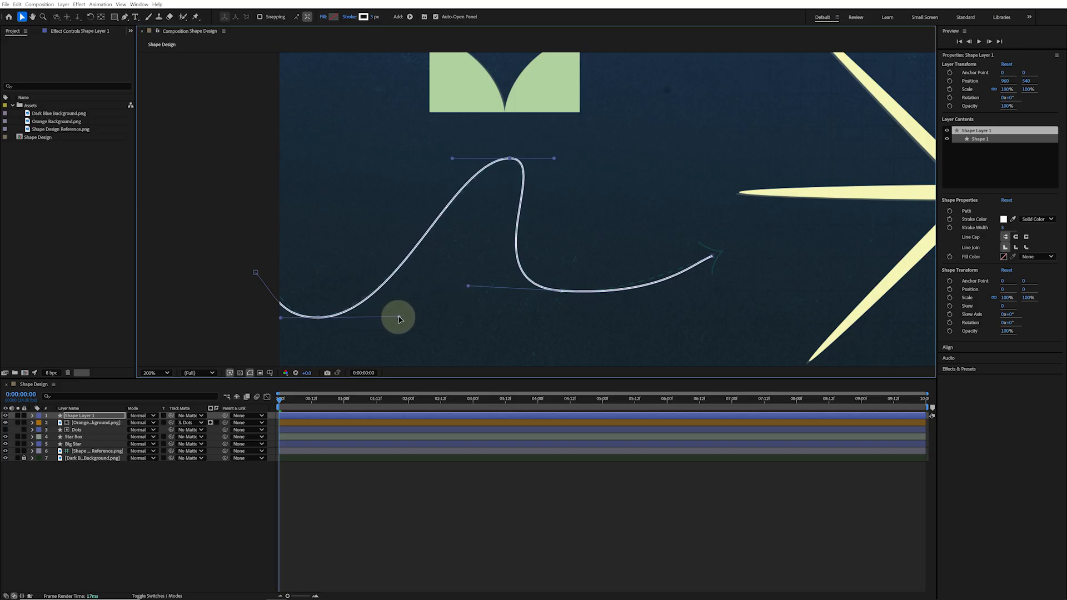
left_click(713, 257)
left_click_drag(661, 296, 644, 294)
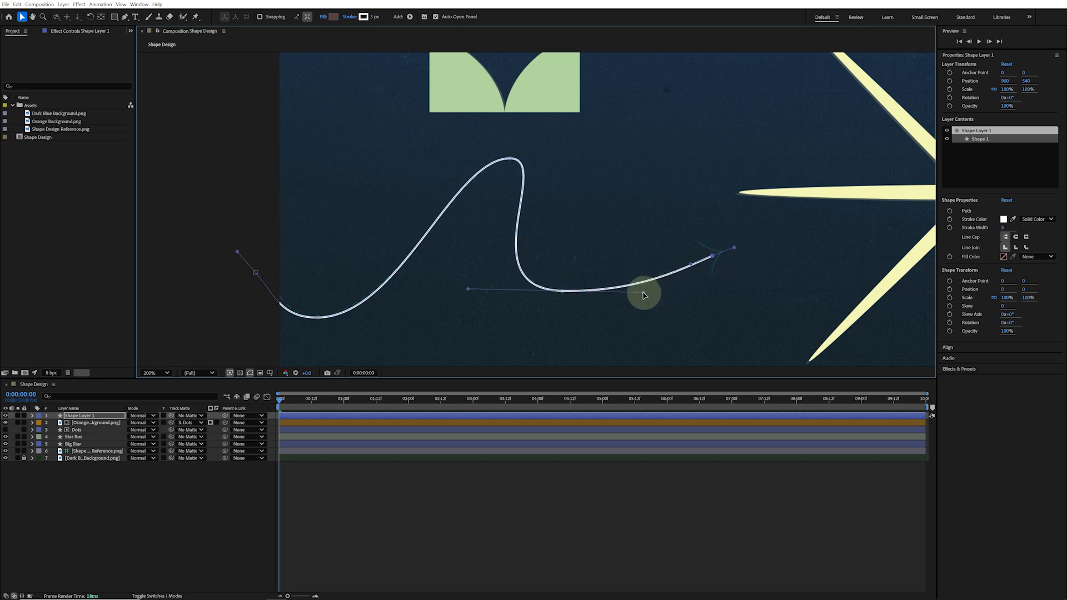
left_click(646, 258)
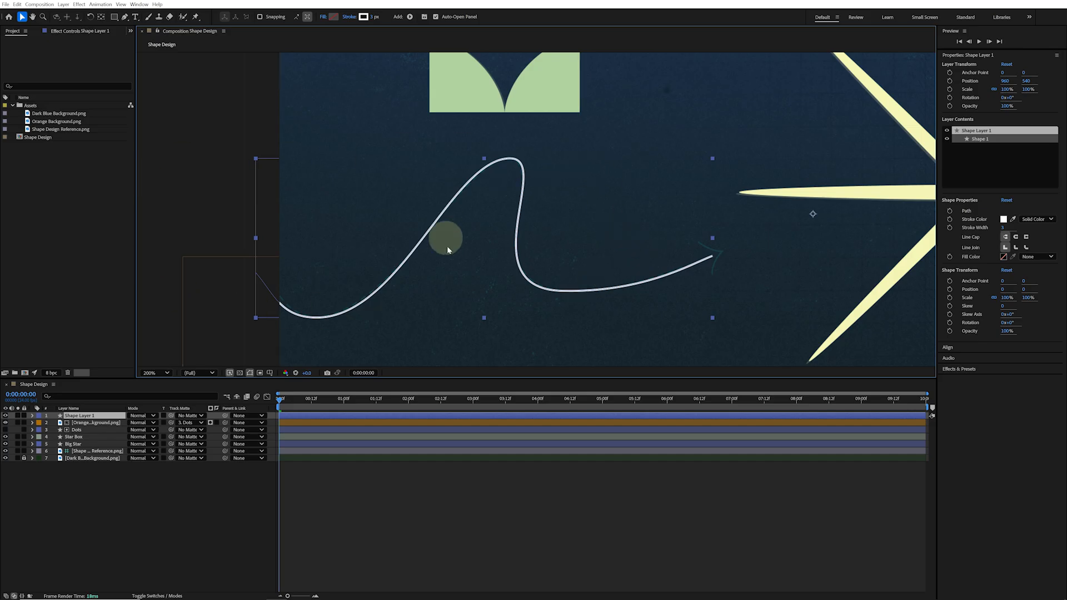
Draw an arrowhead at the path's end with the Pen tool, converting its tip vertex to a corner
key("g")
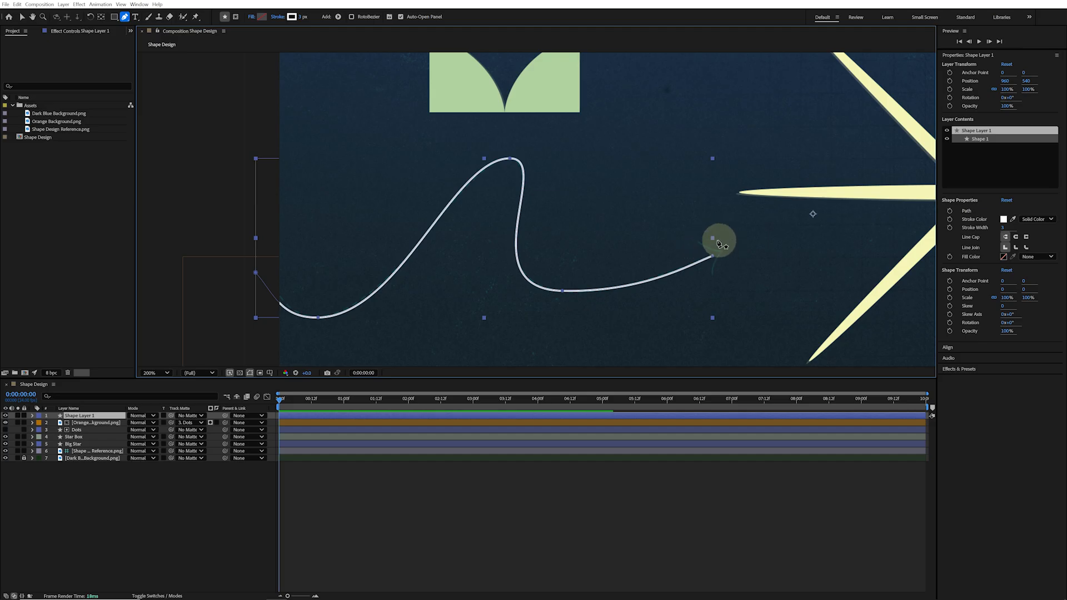
left_click_drag(696, 239, 734, 254)
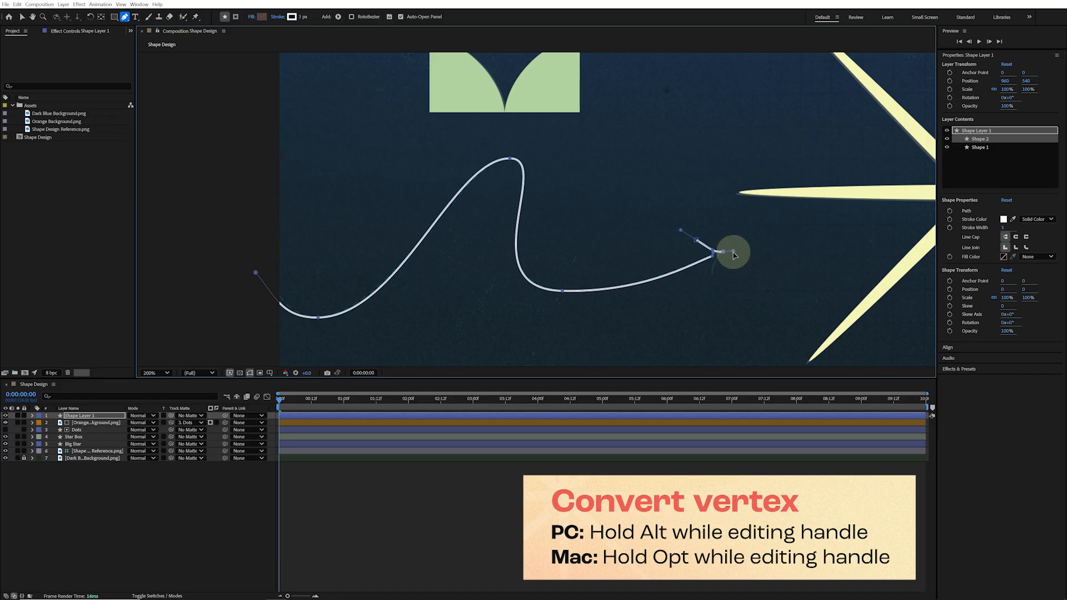
left_click(715, 255, "alt")
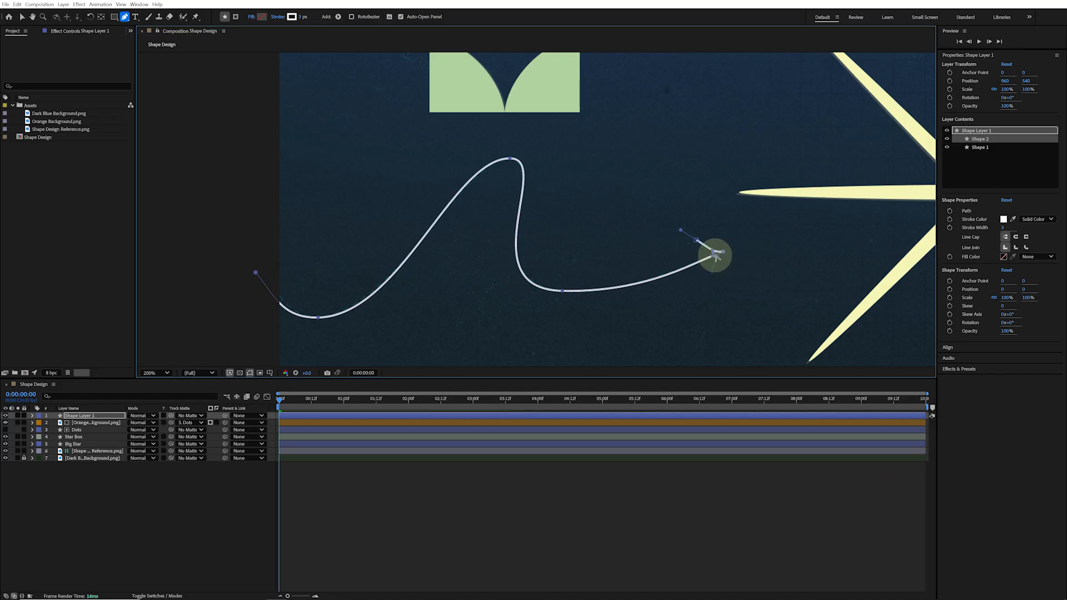
left_click_drag(717, 256, 715, 277)
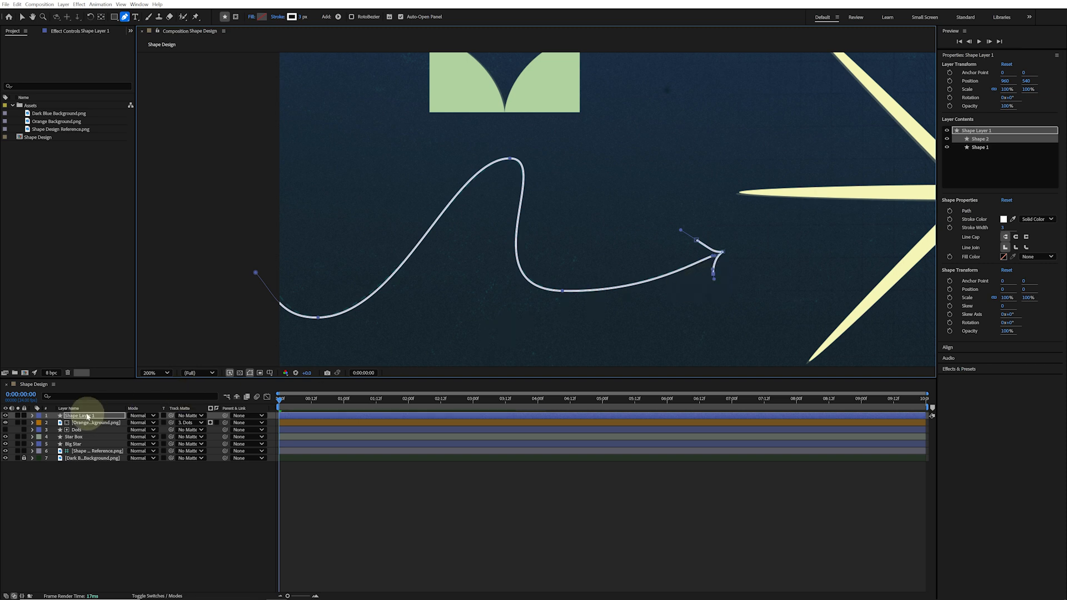
Rename the layer's arrowhead shape group Head and the wavy path group Tail
left_click(32, 416)
left_click(39, 423)
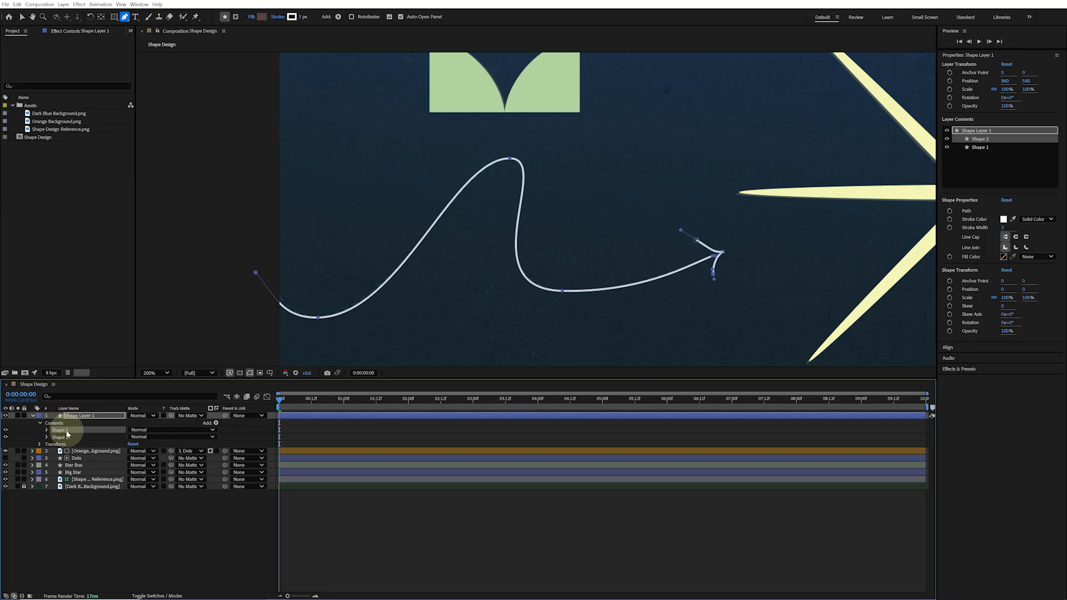
key("Return")
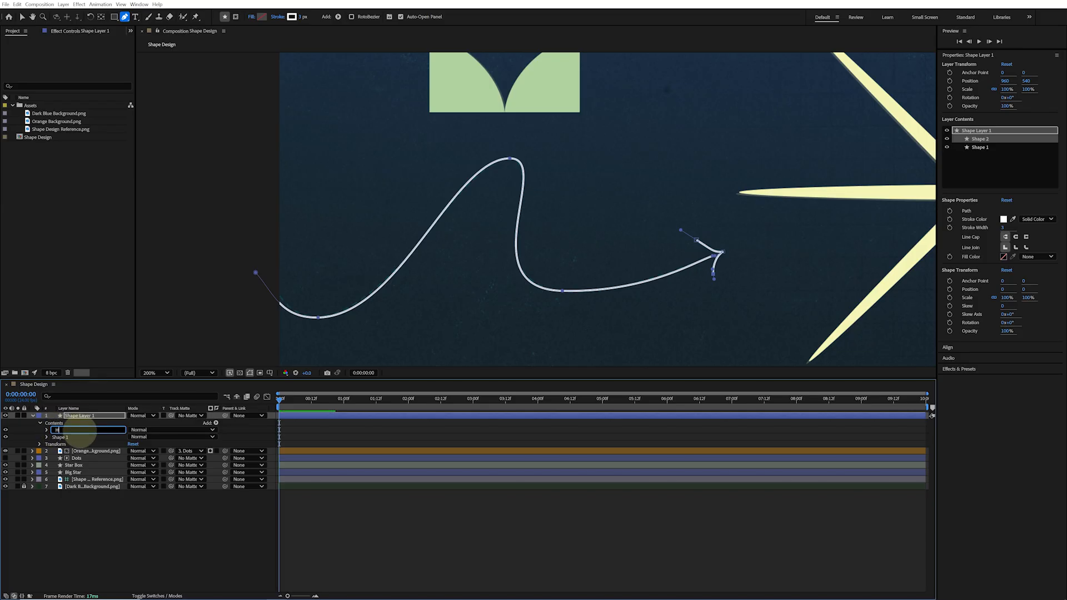
type("Head")
key("Return")
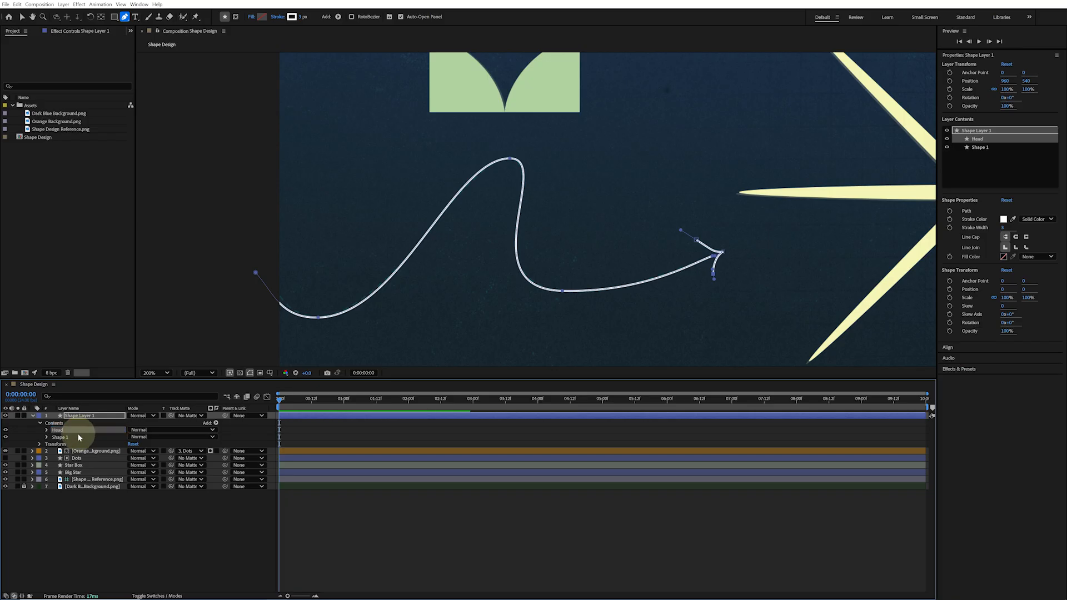
left_click(80, 438)
key("Return")
type("Tail")
key("Return")
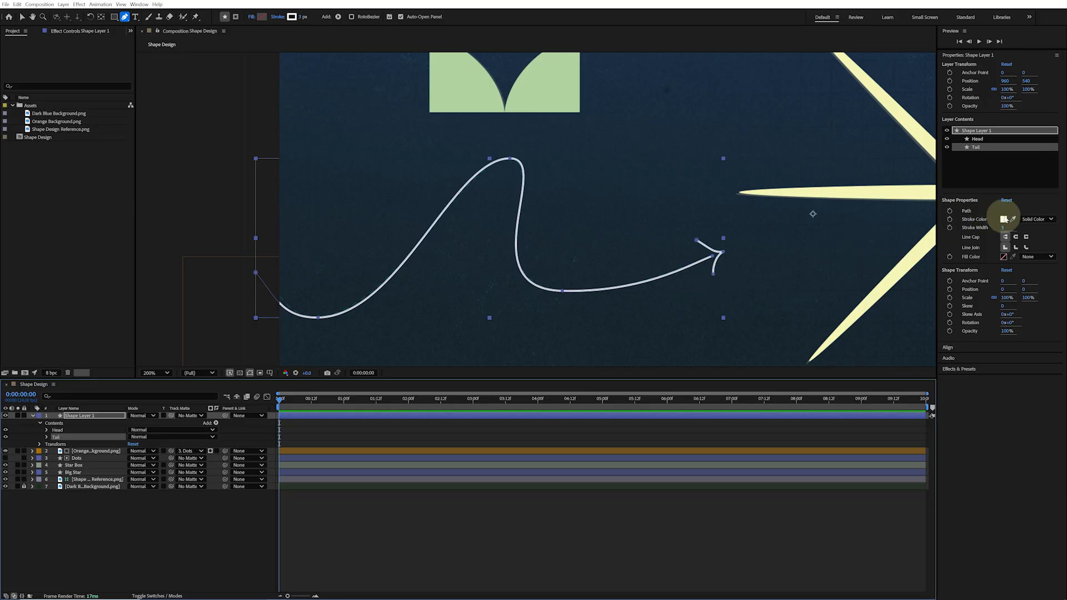
Set the stroke colour of the Head and Tail groups to #0A9294
left_click(983, 139, "shift")
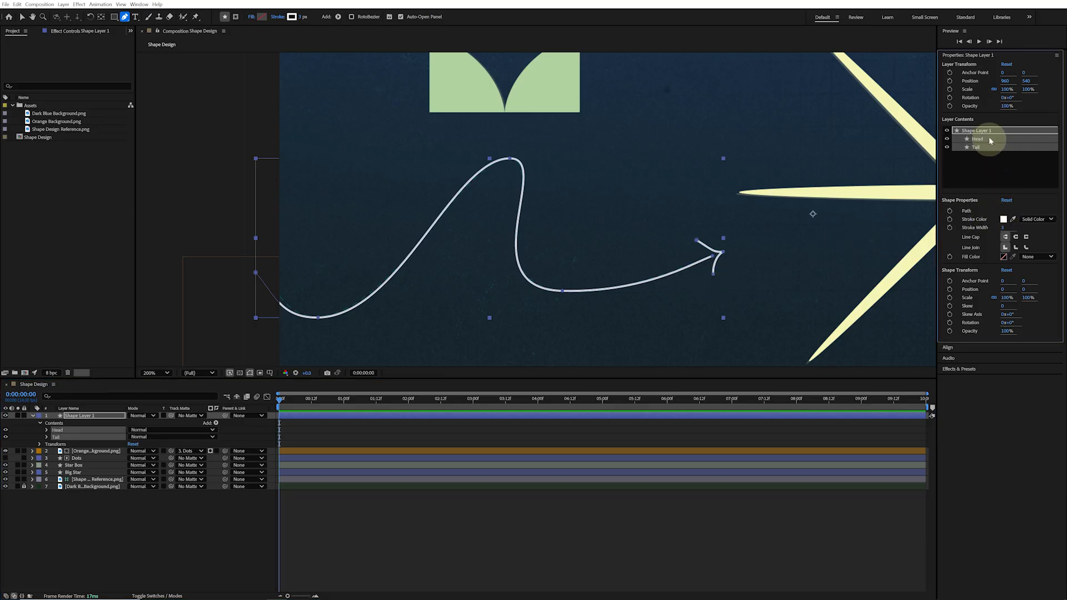
left_click(1004, 219)
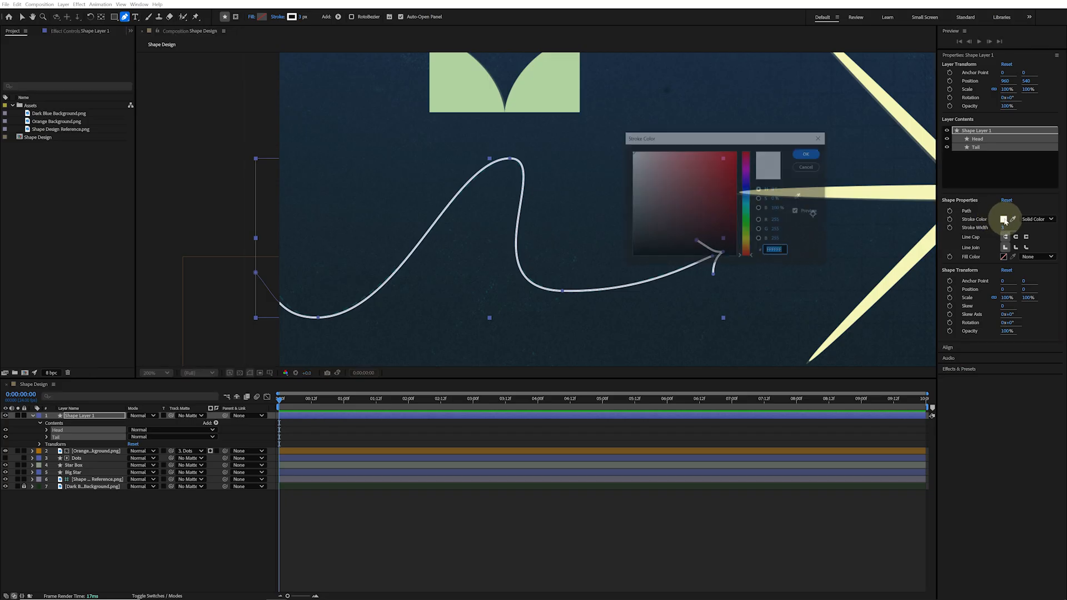
type("0A9294")
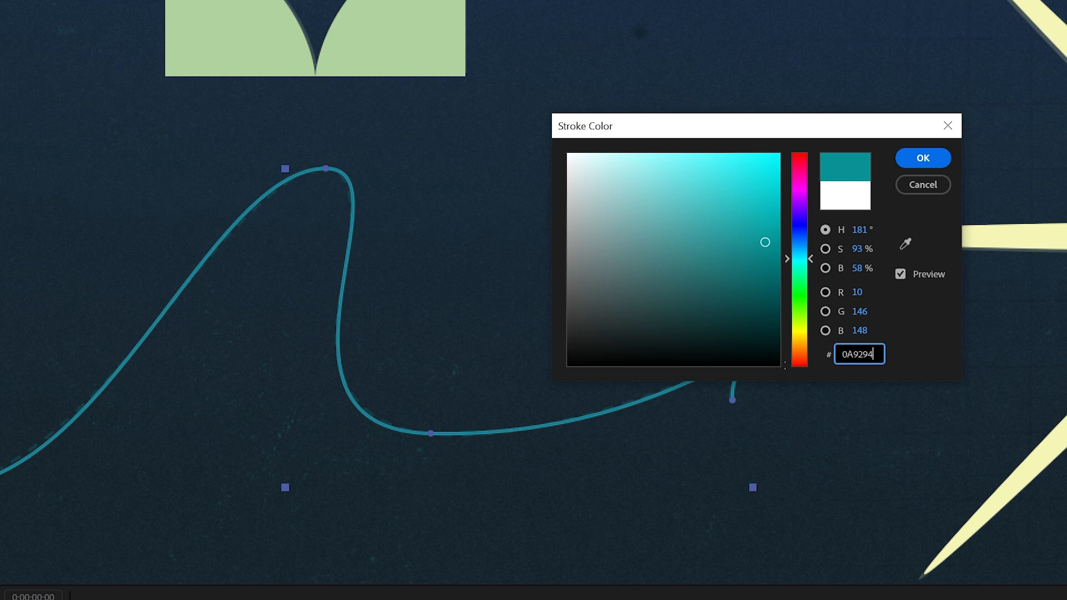
key("Return")
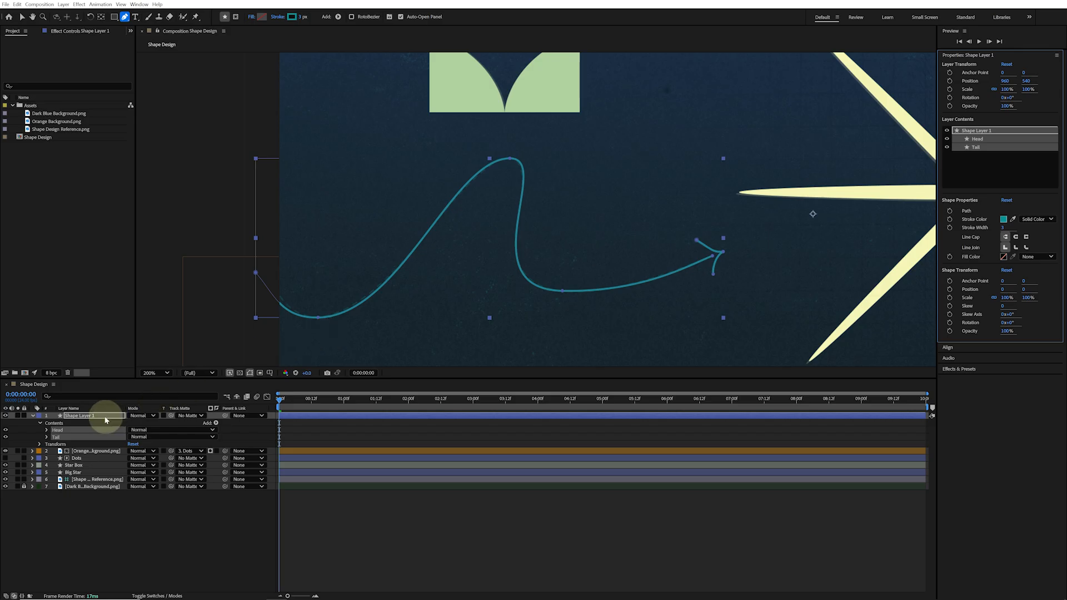
Add dashes to the Tail group's stroke with a dash of 12 and an offset of 10
left_click(41, 440)
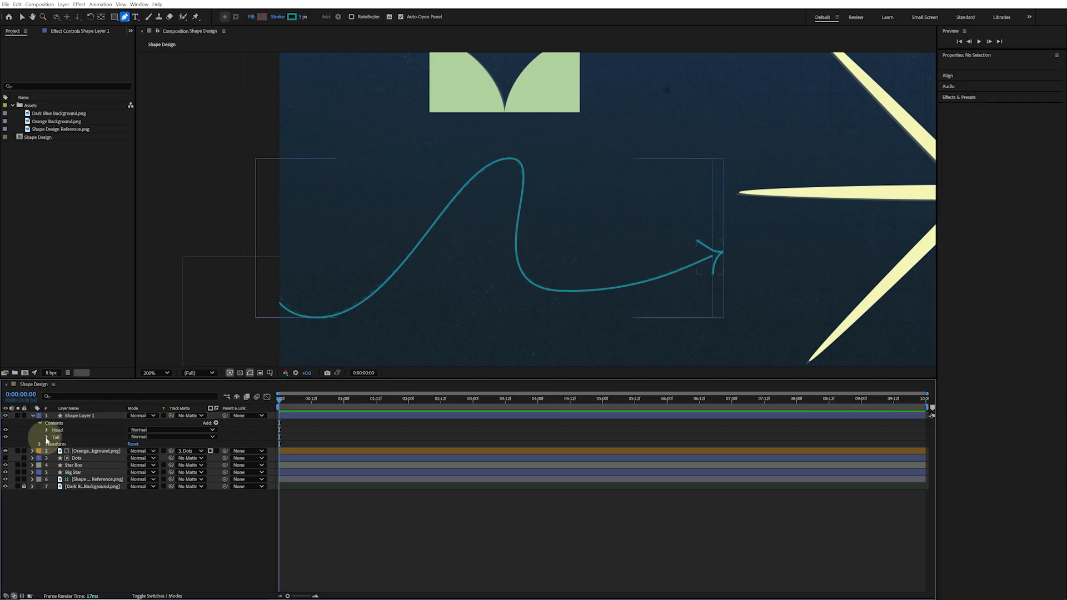
left_click(46, 437)
left_click(54, 452)
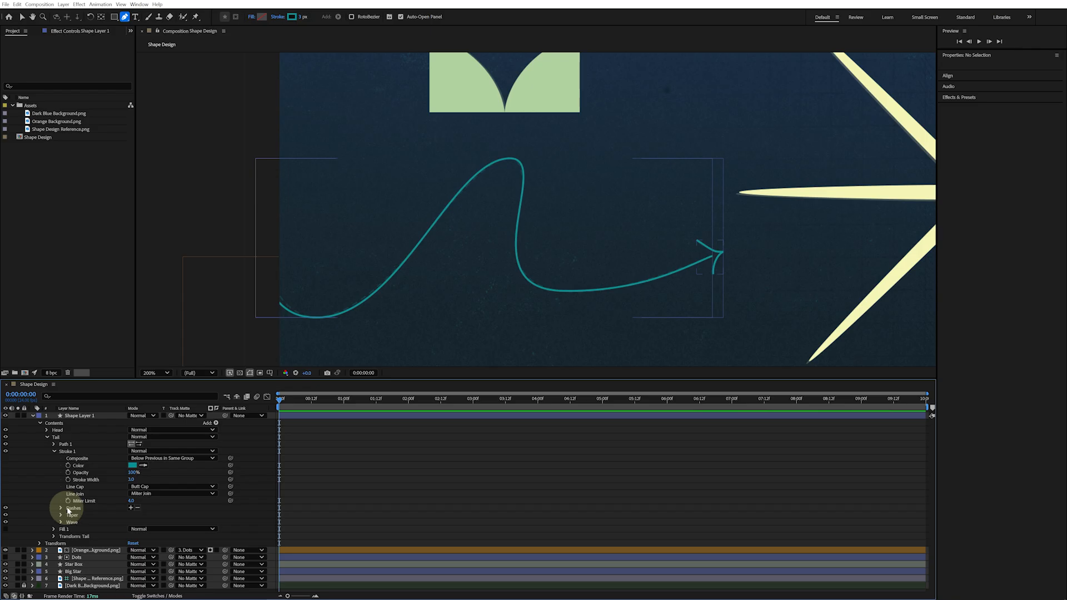
left_click(131, 508)
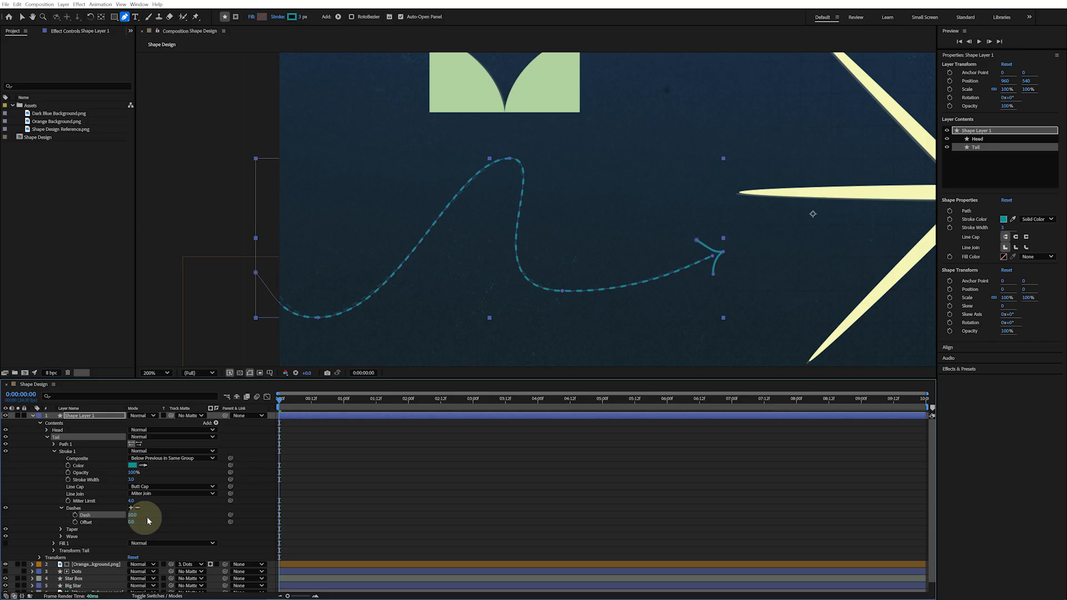
left_click(133, 515)
type("12")
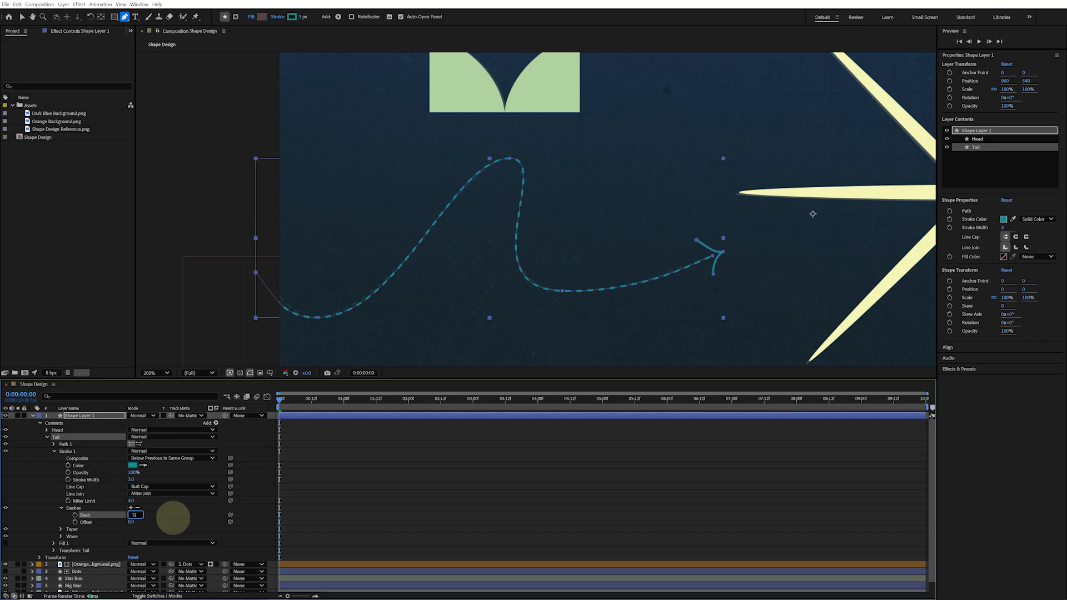
key("Tab")
type("10")
key("Return")
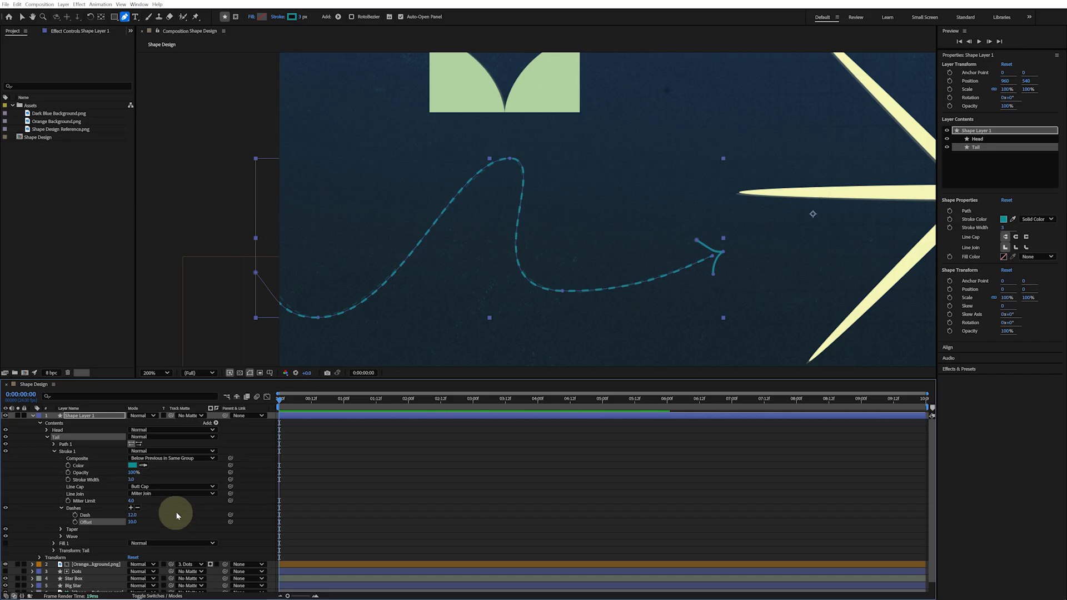
Add Trim Paths to the Tail group and keyframe its End from 0% at the start to 100% at 1:12
left_click(216, 423)
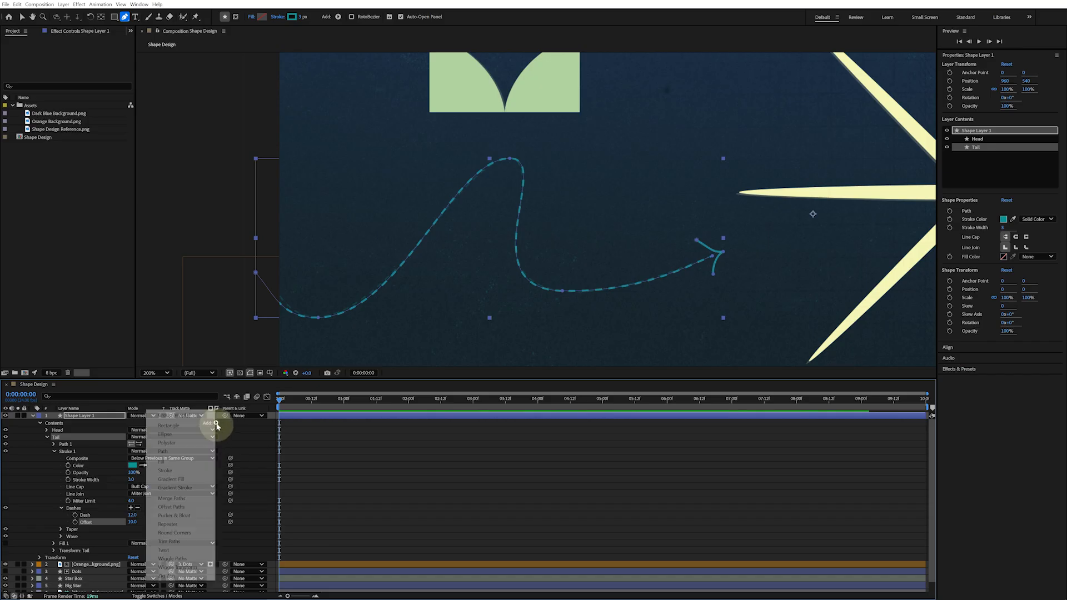
left_click(199, 542)
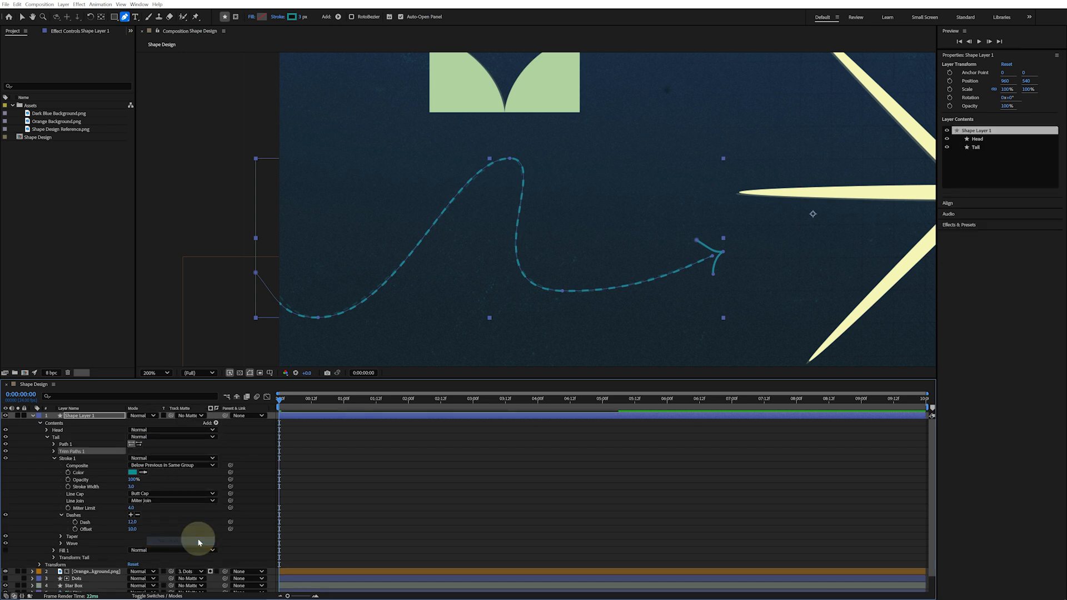
left_click(54, 459)
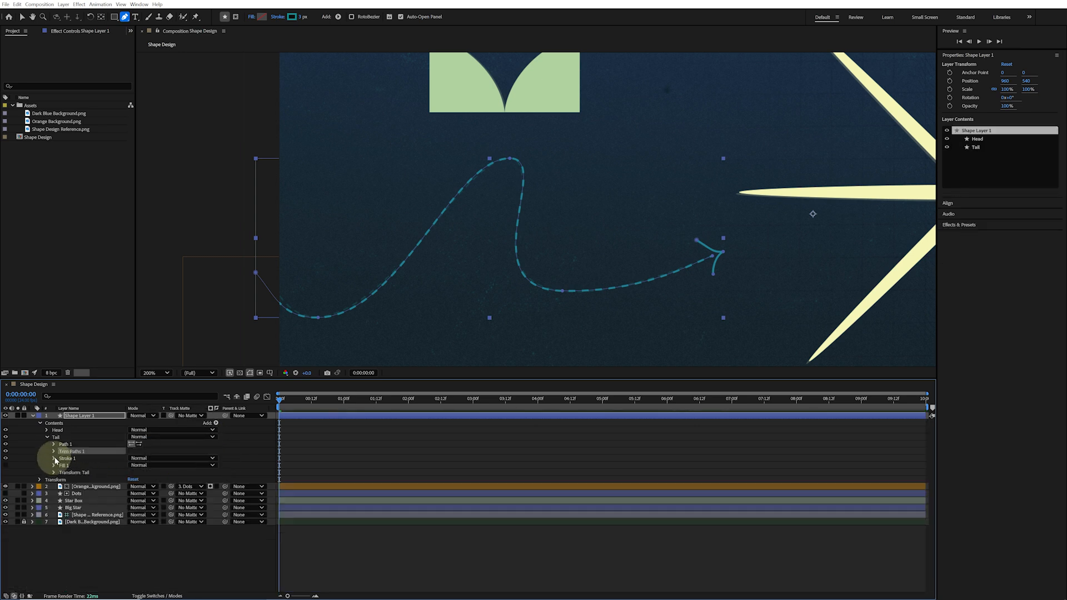
left_click(53, 452)
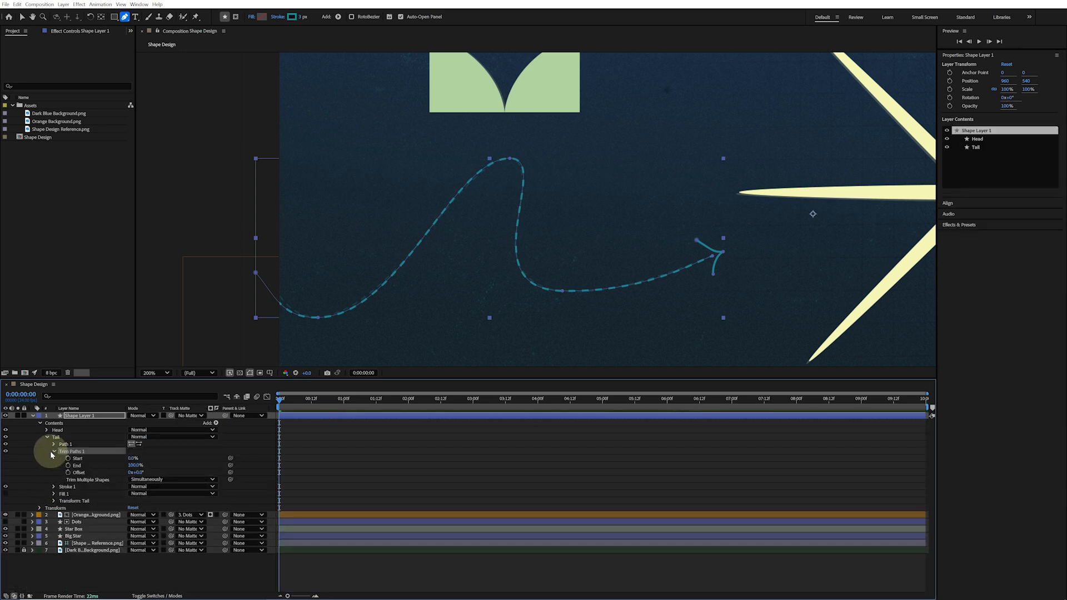
left_click_drag(136, 466, 89, 465)
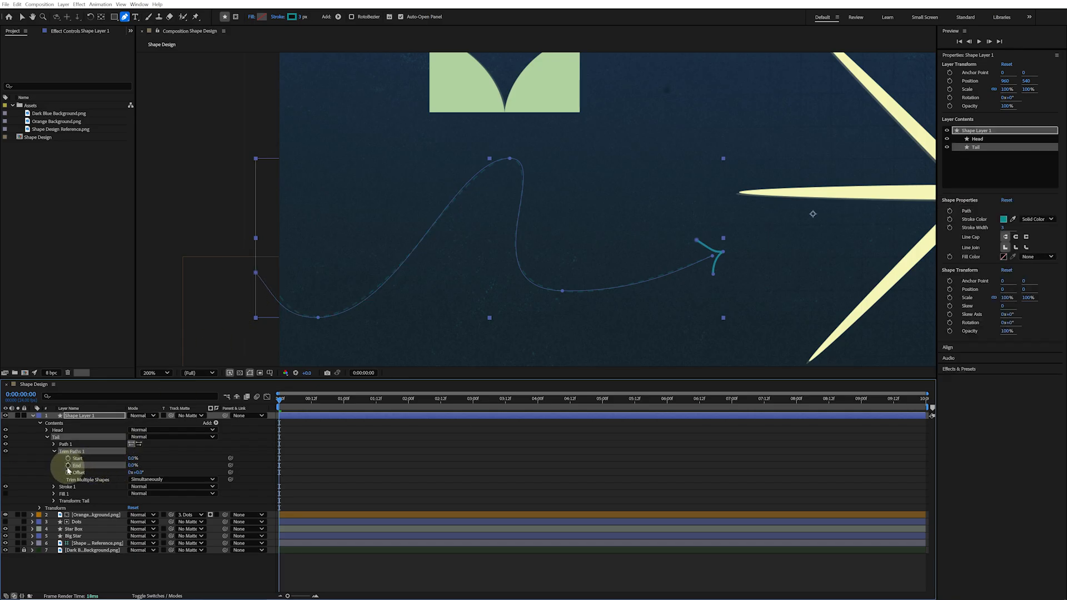
left_click_drag(279, 399, 376, 410)
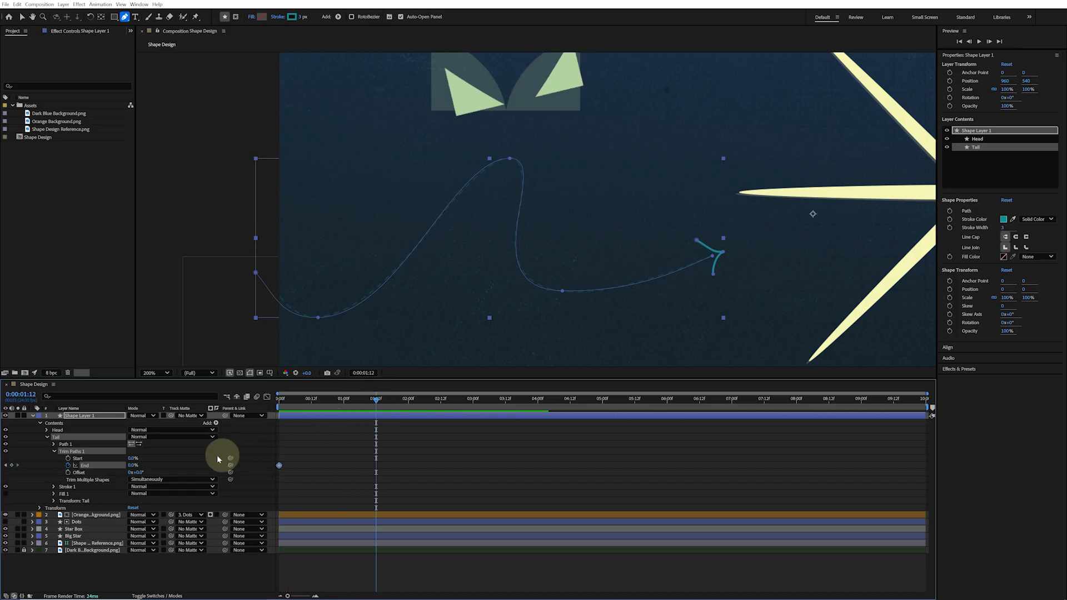
left_click_drag(133, 465, 219, 469)
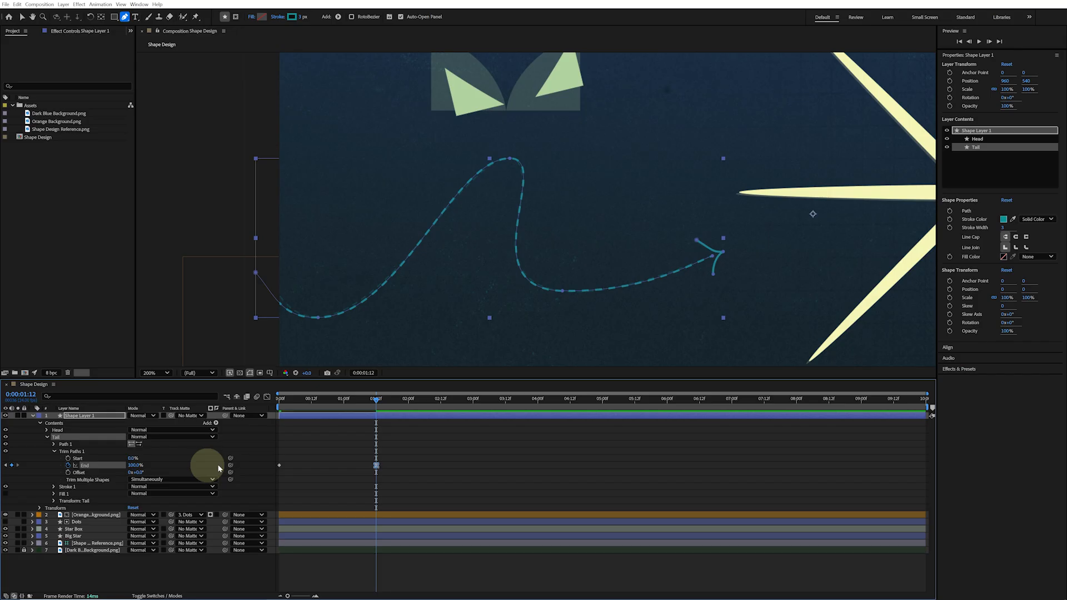
Preview the tail's drawing animation and return the time indicator to 1:12
key("space")
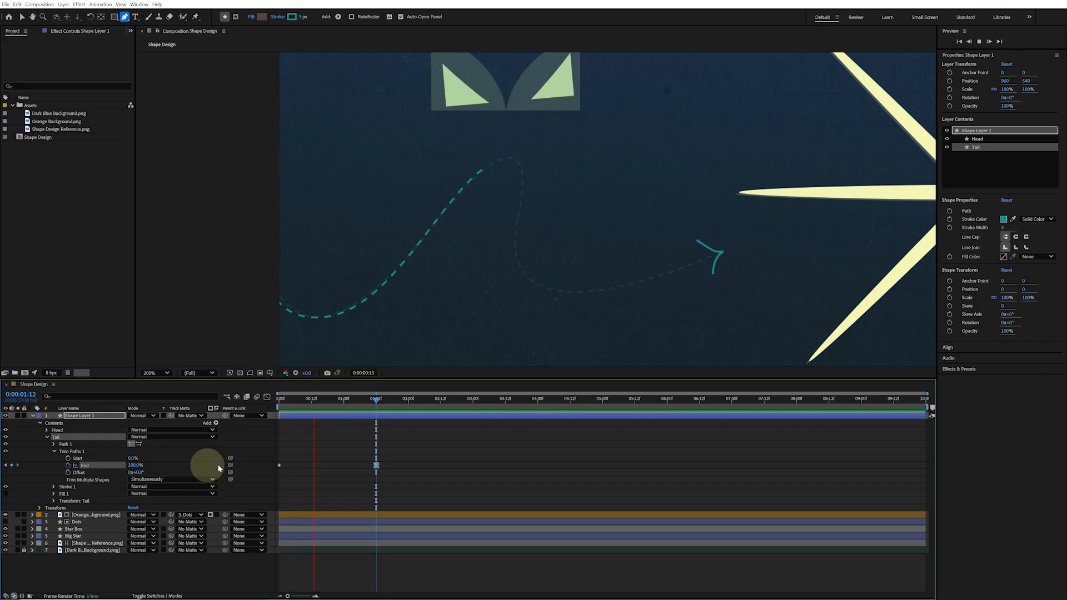
key("space")
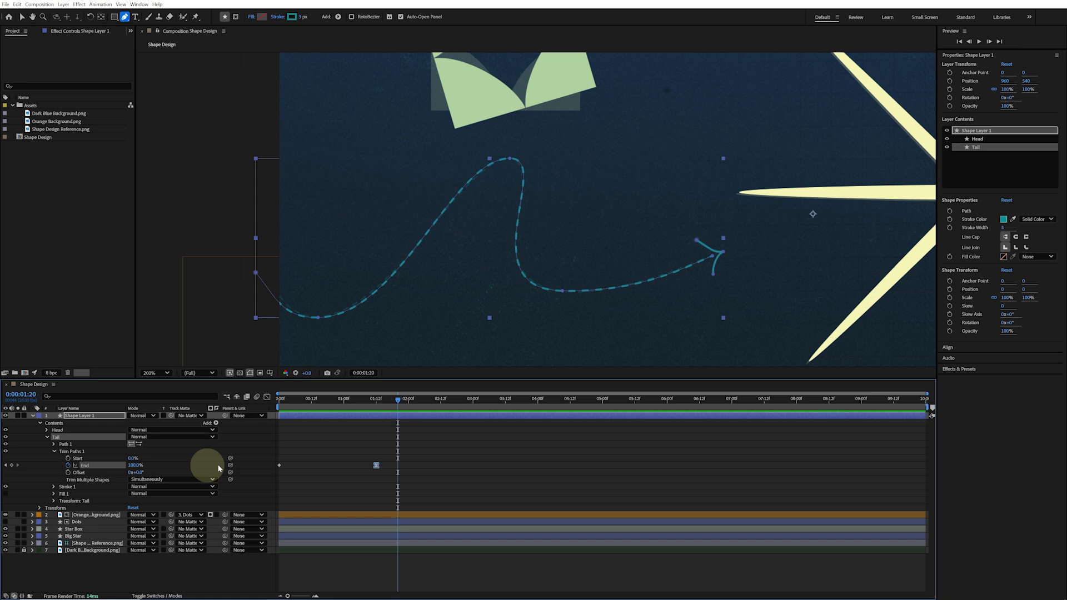
left_click_drag(396, 404, 376, 403)
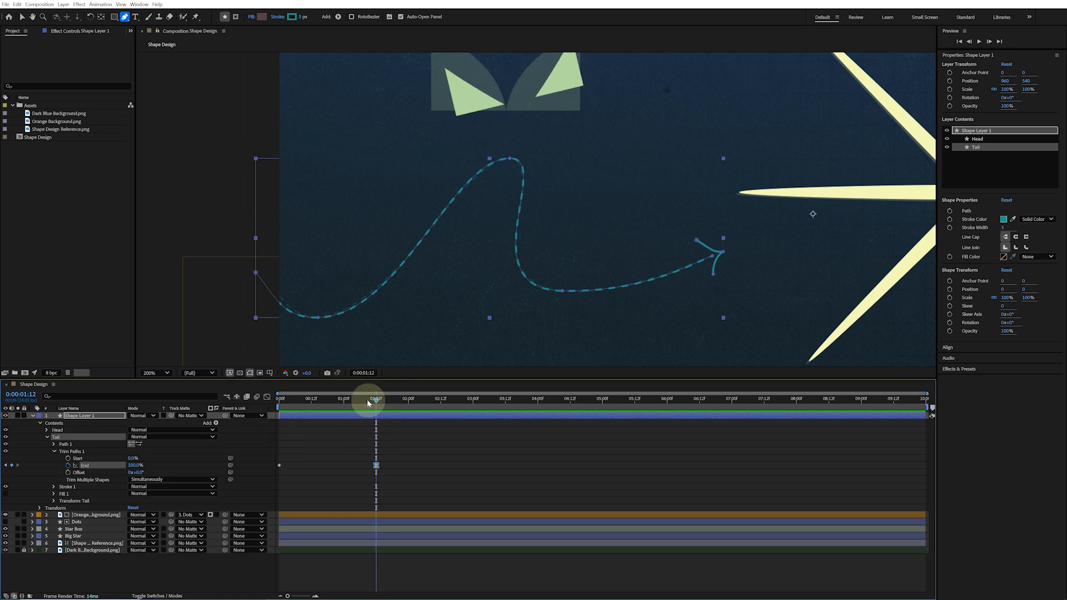
Add Trim Paths to the Head group and expand its properties
left_click(68, 430)
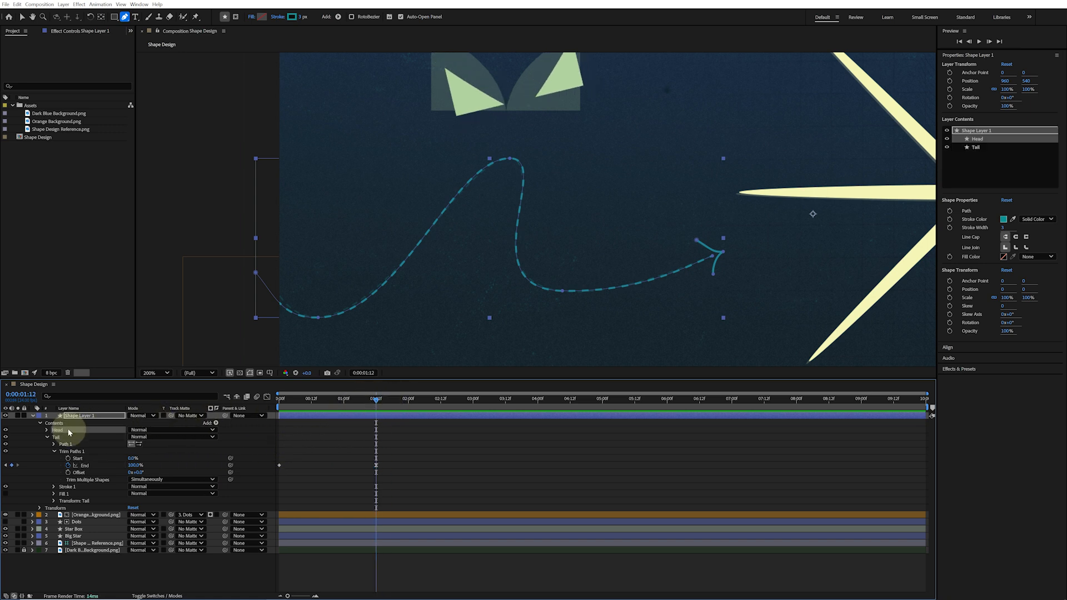
left_click(216, 423)
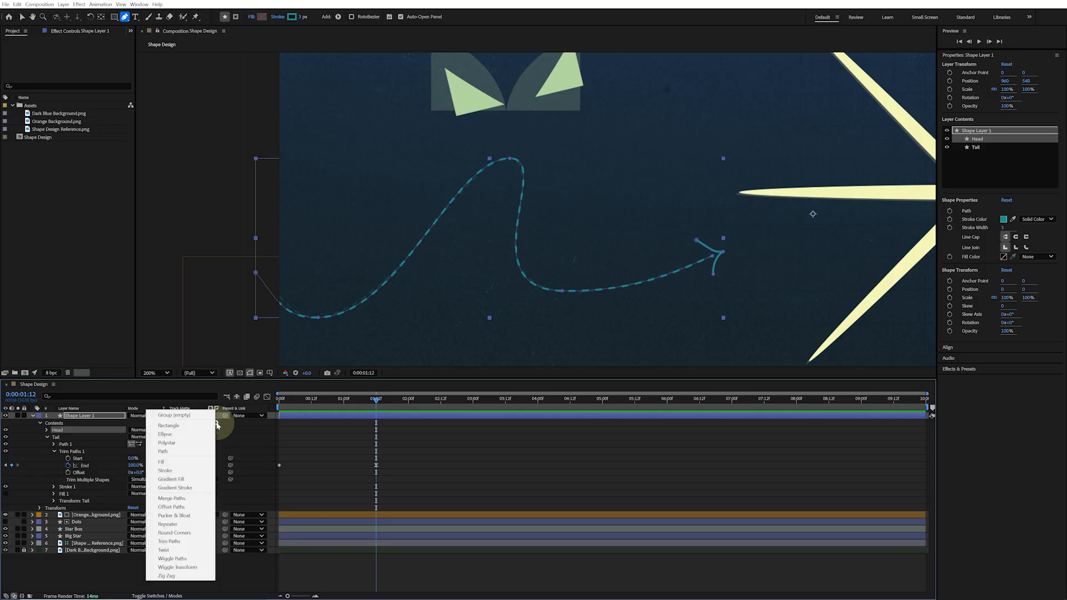
left_click(194, 542)
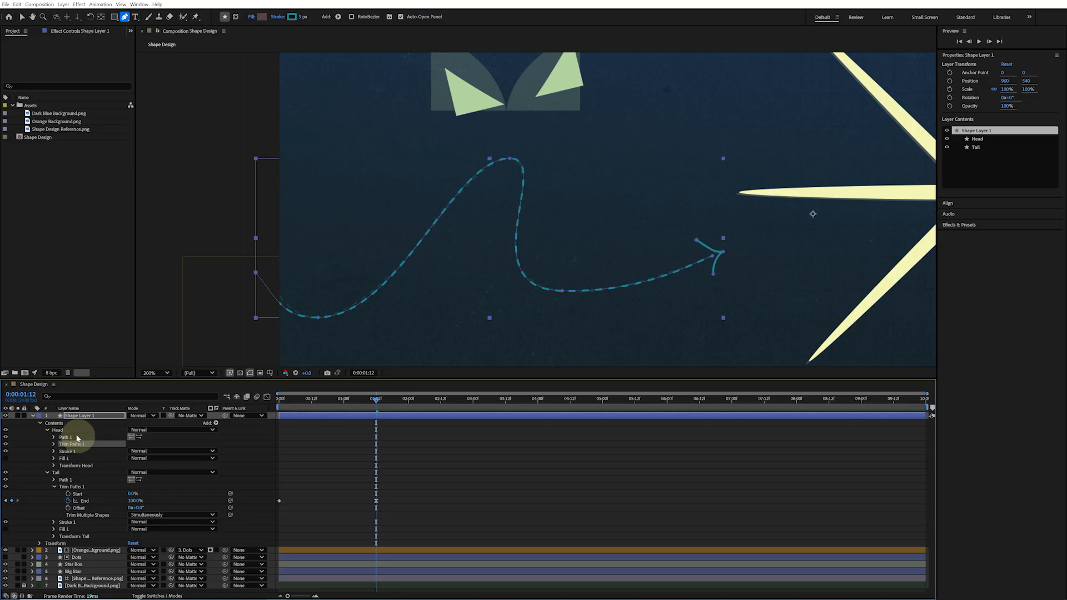
left_click(54, 444)
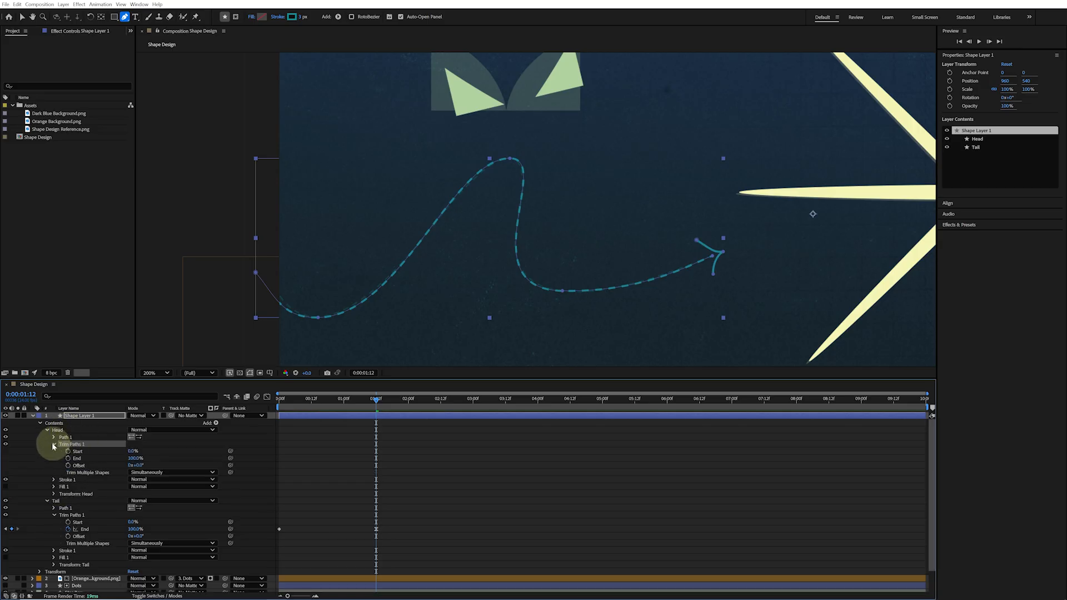
Set the Head group's trim Start and End both to 50% and keyframe them at 1:12
left_click(144, 459)
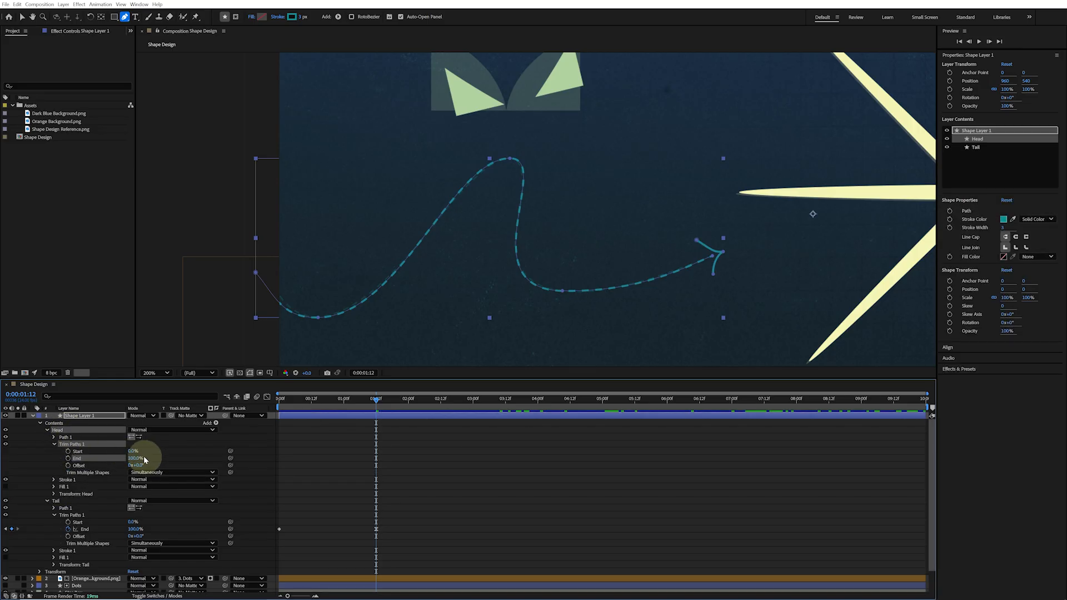
mouse_move(136, 458)
left_mouse_down()
mouse_move(88, 453)
mouse_move(139, 446)
left_mouse_up()
left_click(135, 451)
type("50")
key("Tab")
type("50")
key("Return")
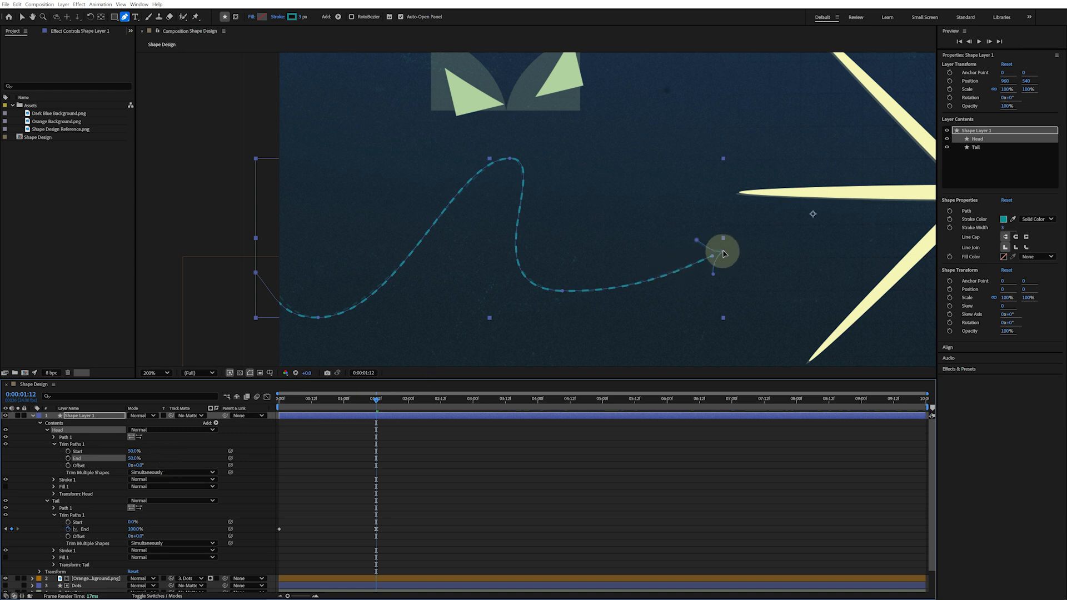
left_click(68, 452)
left_click(68, 458)
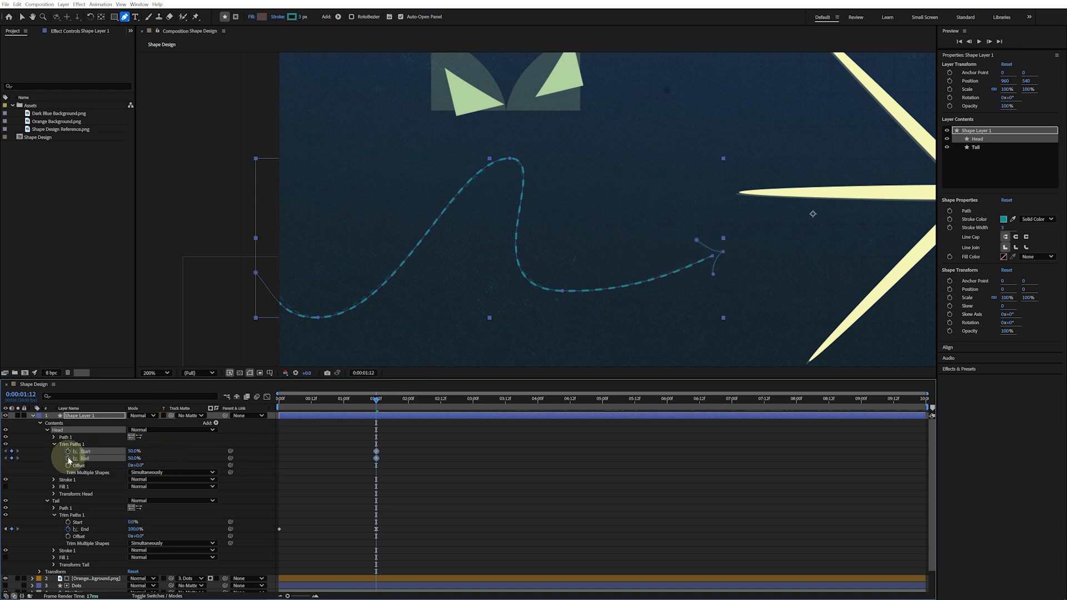
At 1:22, set the Head group's trim Start to 0% and End to 100%
left_click_drag(375, 399, 404, 401)
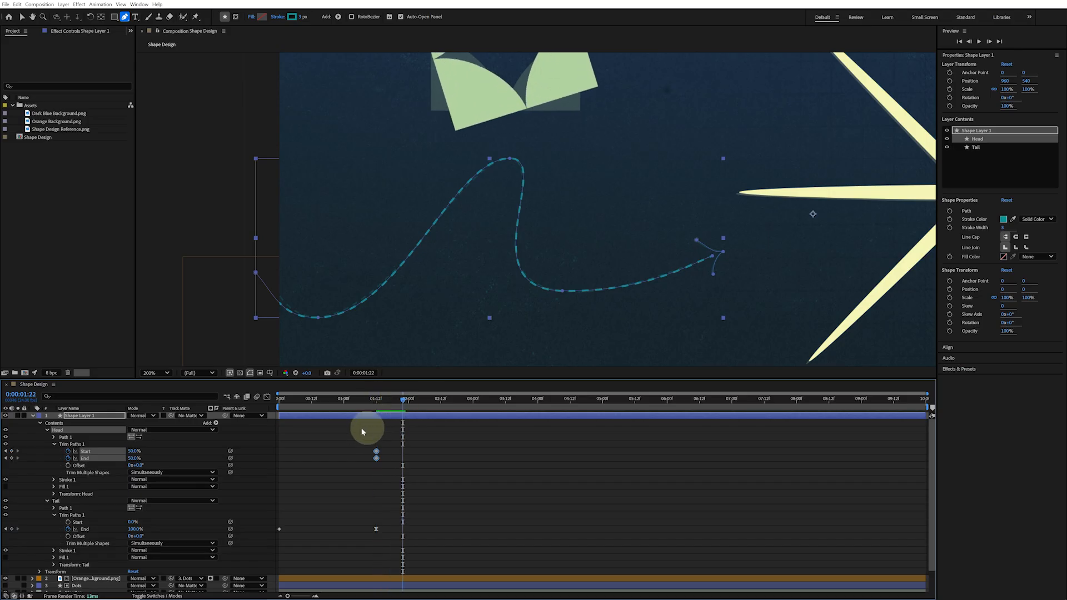
left_click(201, 442)
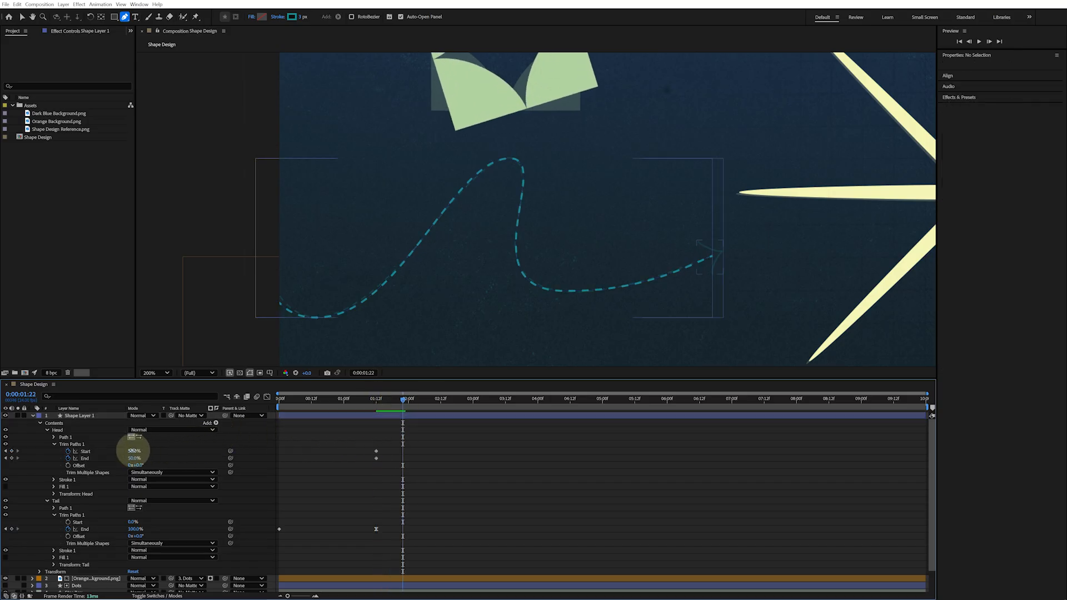
left_click_drag(133, 451, 102, 445)
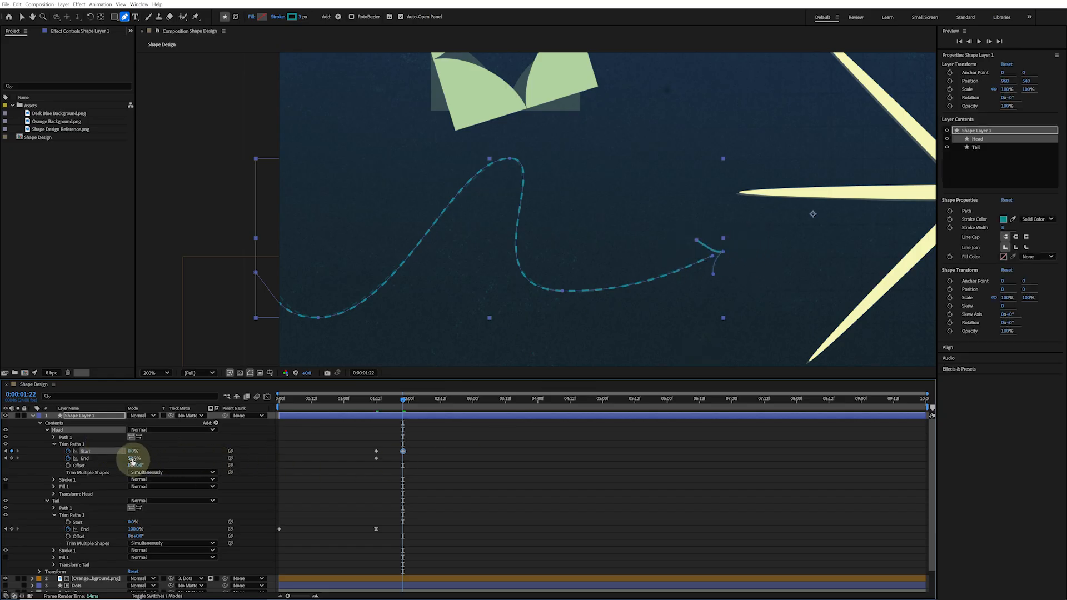
left_click_drag(133, 458, 364, 463)
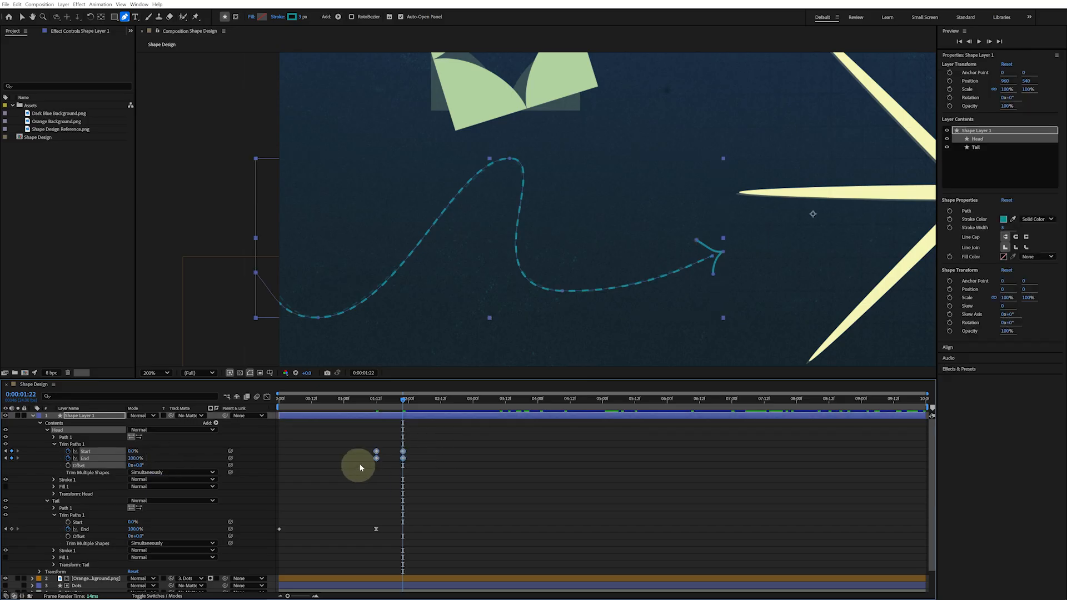
Return to the start and preview the arrow's head and tail animation
left_click_drag(400, 401, 241, 400)
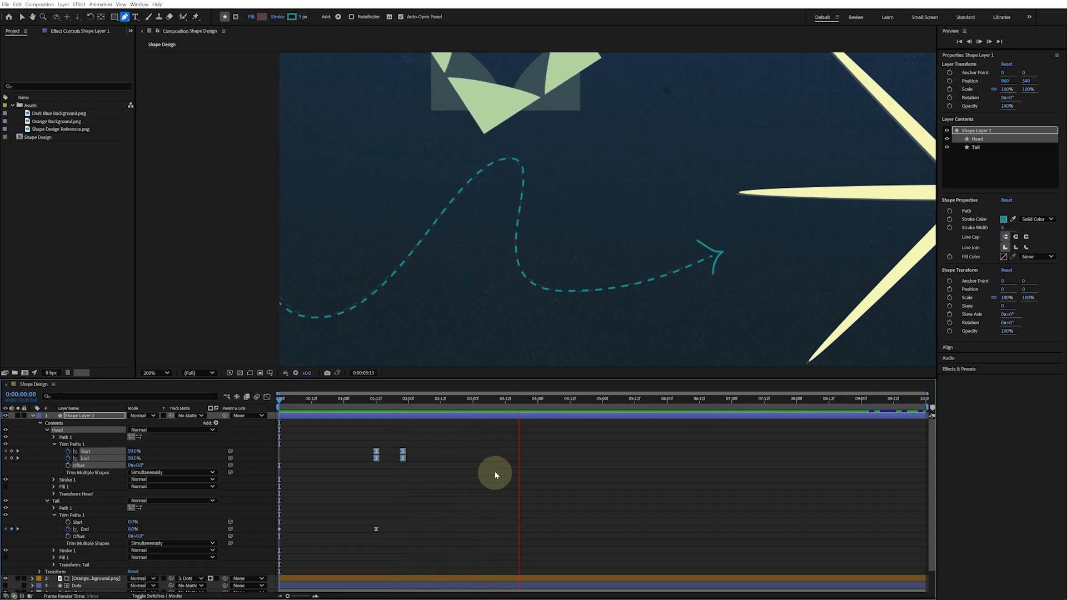
key("space")
Rename the shape layer to Arrow, collapse it, and set its label colour to Cyan
left_click(118, 417)
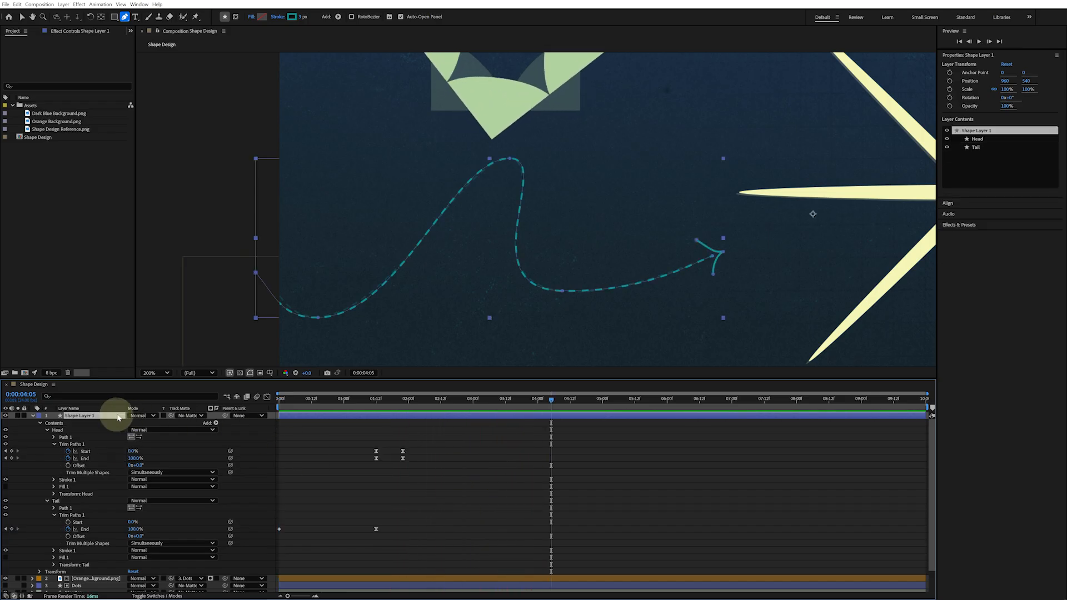
key("Return")
type("Arrow")
key("Return")
left_click(32, 416)
left_click(39, 416)
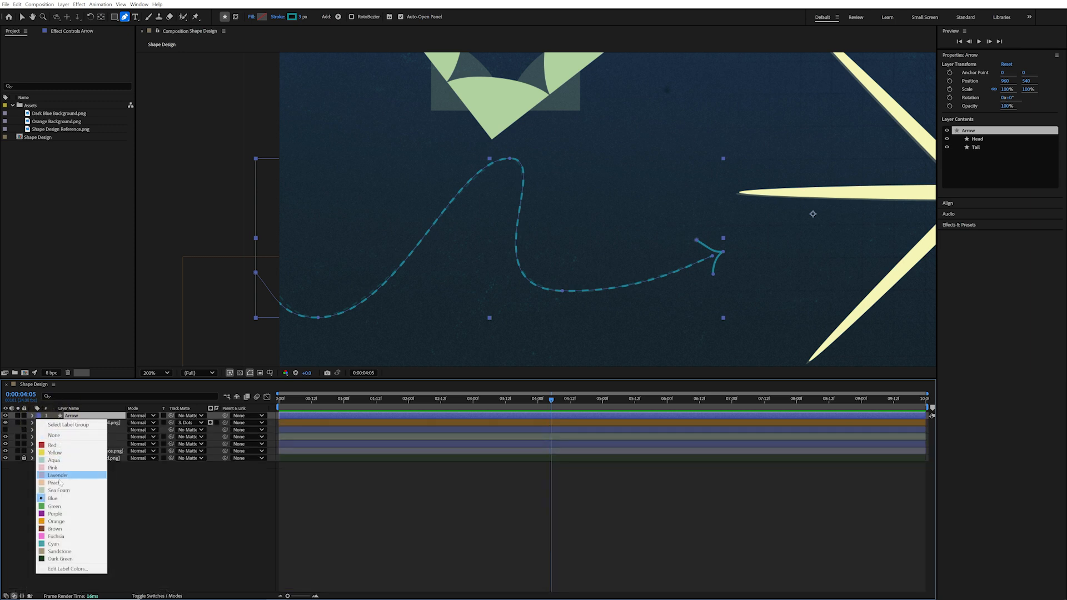
left_click(54, 544)
left_click(100, 519)
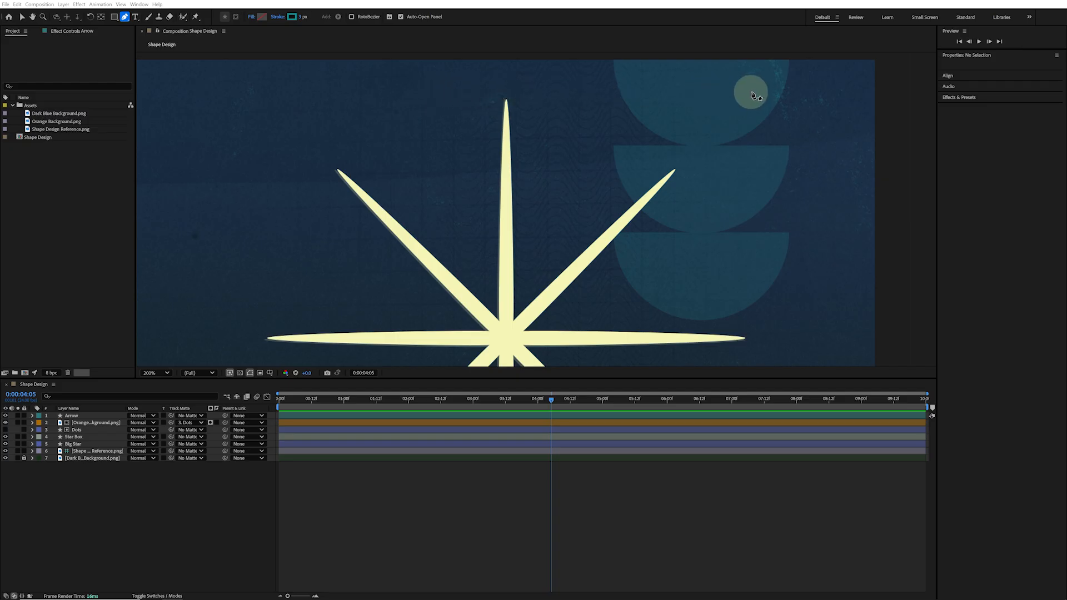
Draw a horizontal line near the top of the composition with the Pen tool and set its stroke width to 10 px
left_click(427, 89)
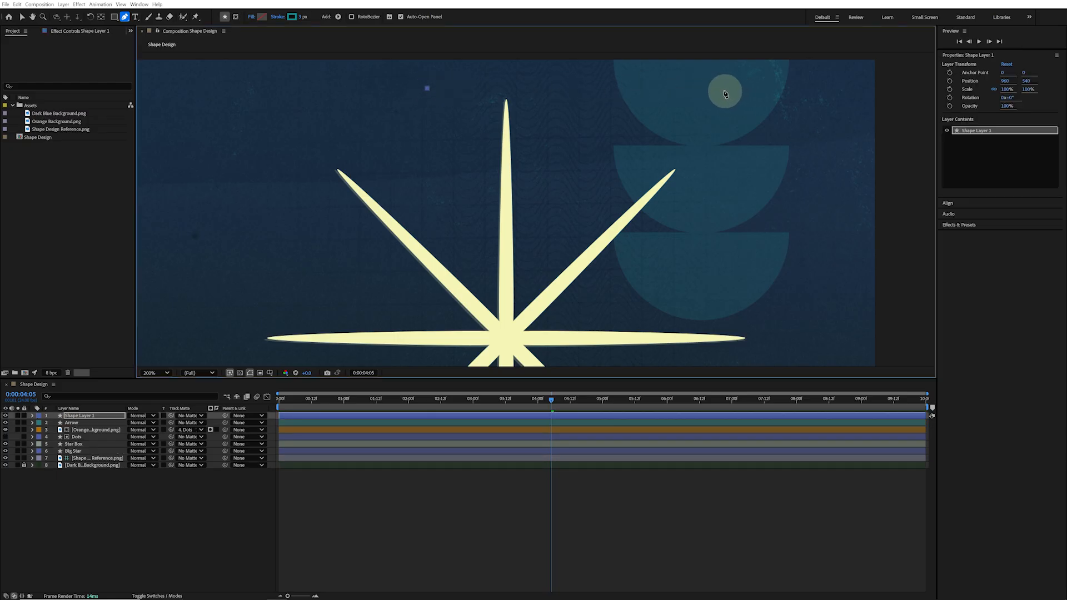
left_click(725, 88)
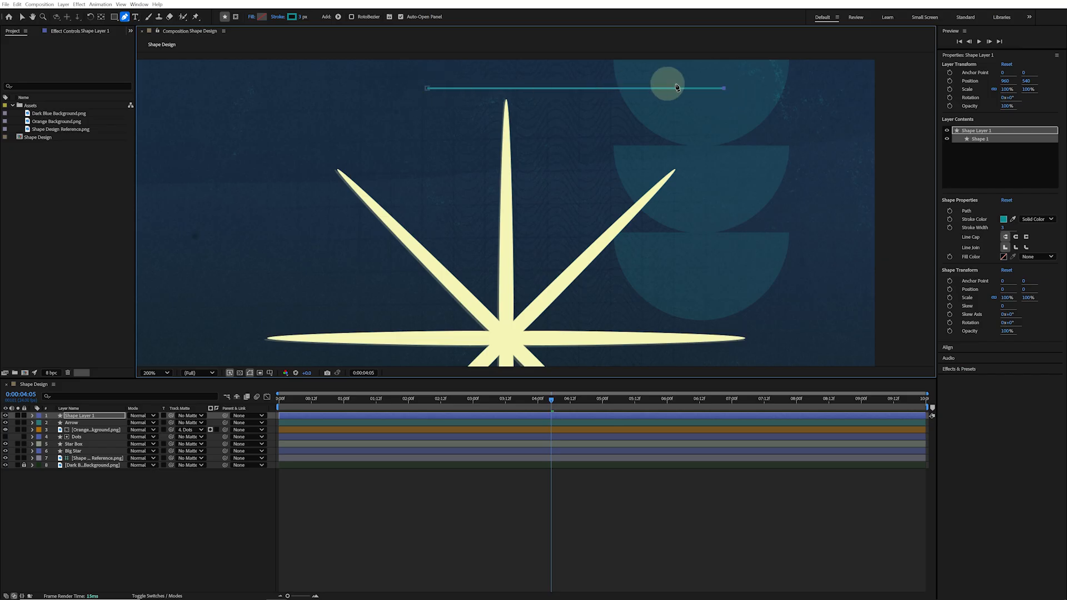
left_click(1004, 228)
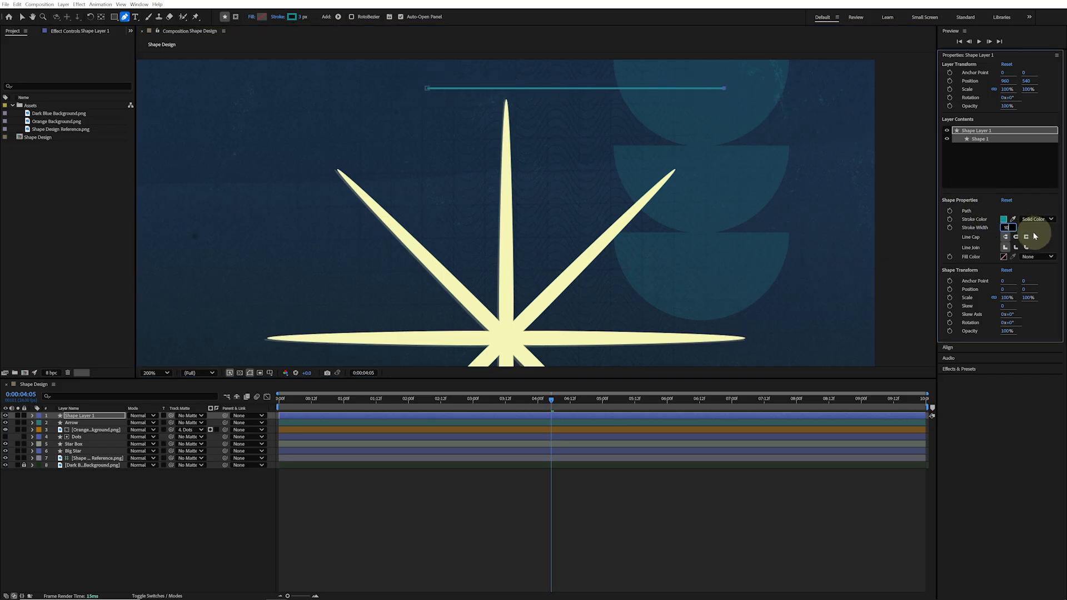
key("Return")
Set the line's stroke colour to hex 395979
left_click(1003, 220)
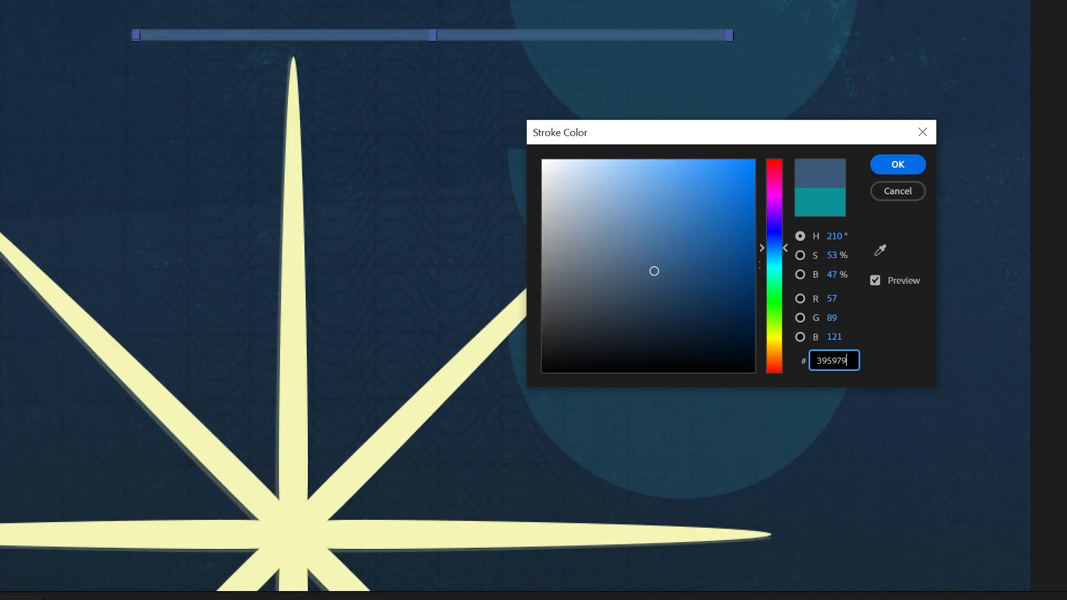
type("395979")
key("Return")
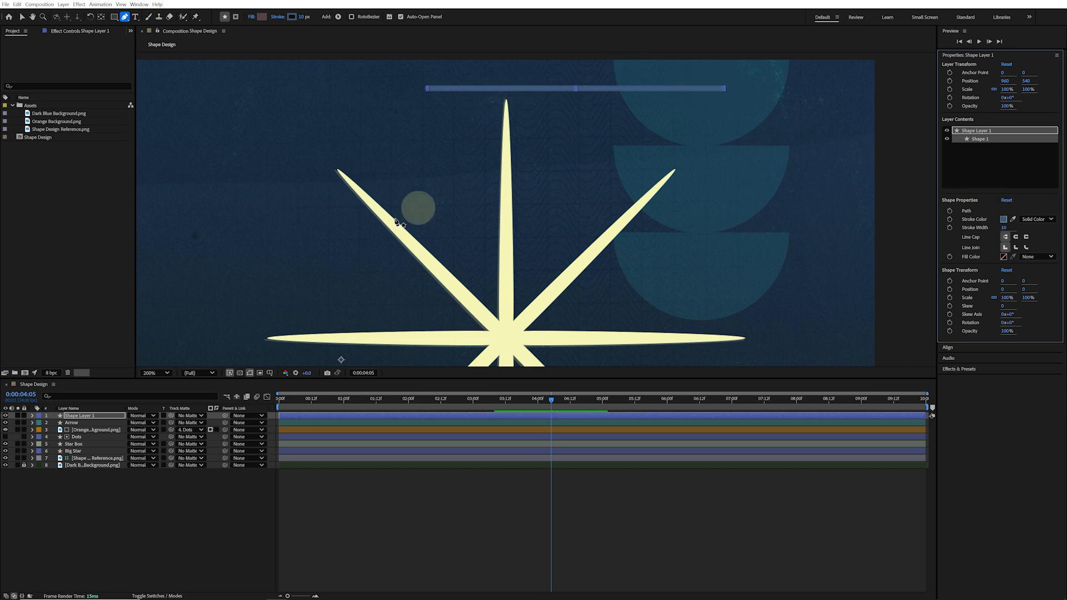
Expand the line's stroke Taper properties and set Start Length and End Length to 100%
left_click(33, 417)
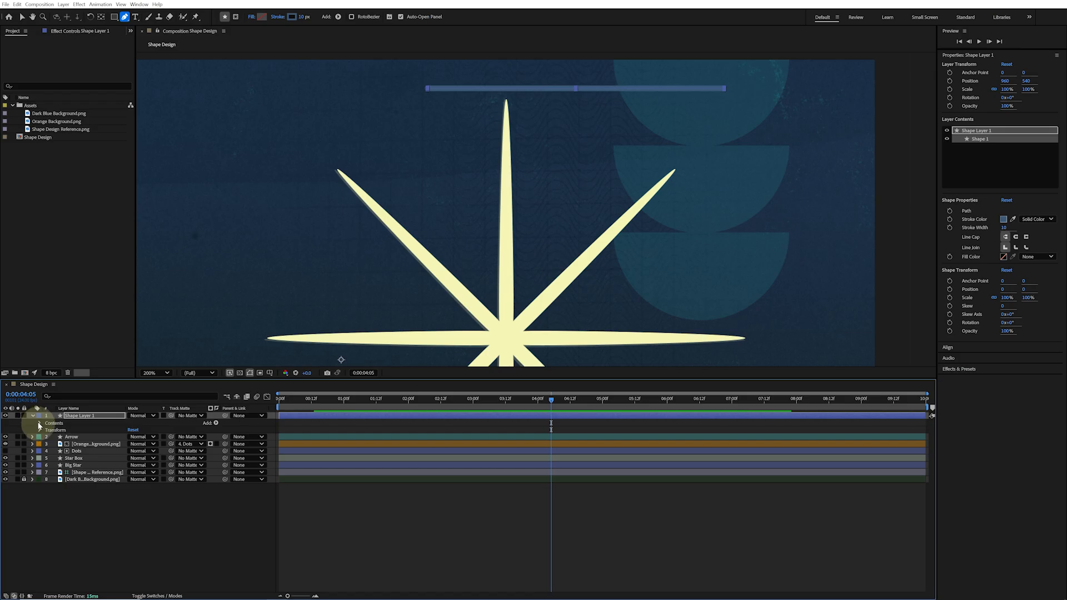
left_click(40, 423)
left_click(47, 430)
left_click(55, 445)
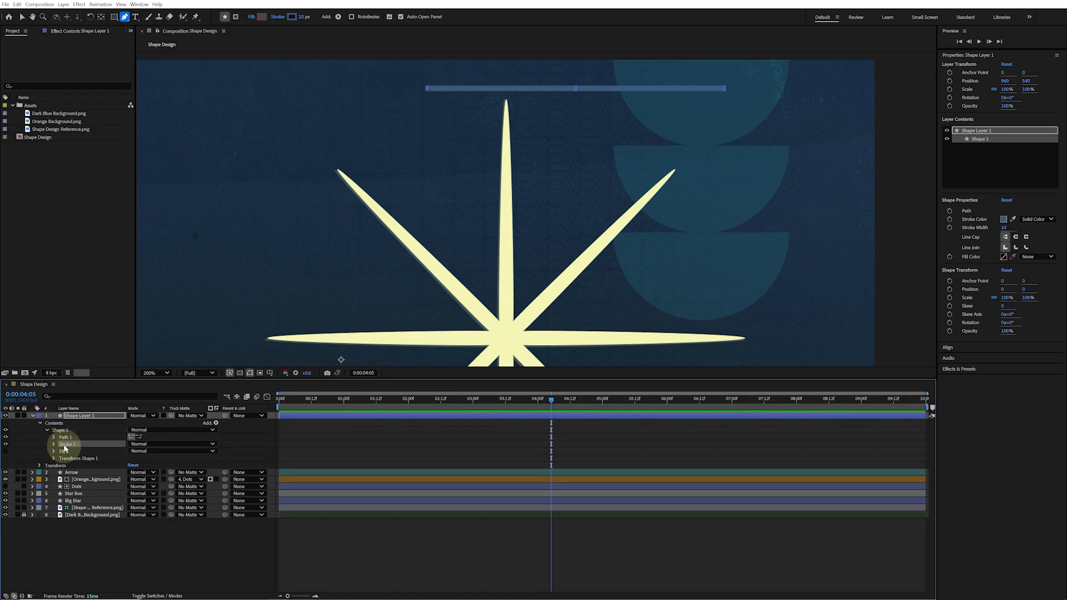
left_click(54, 445)
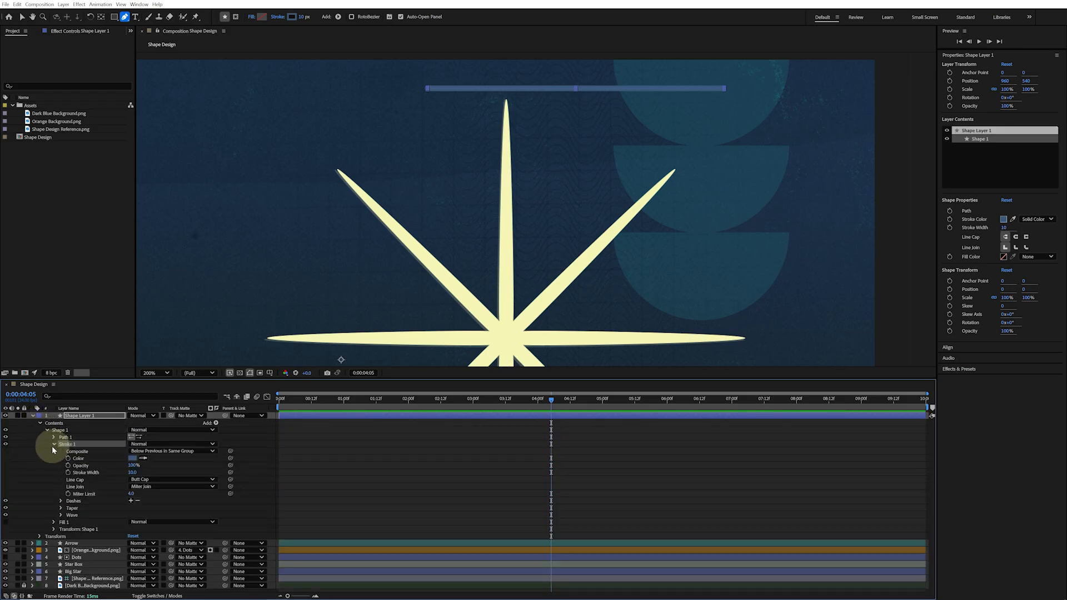
left_click(75, 508)
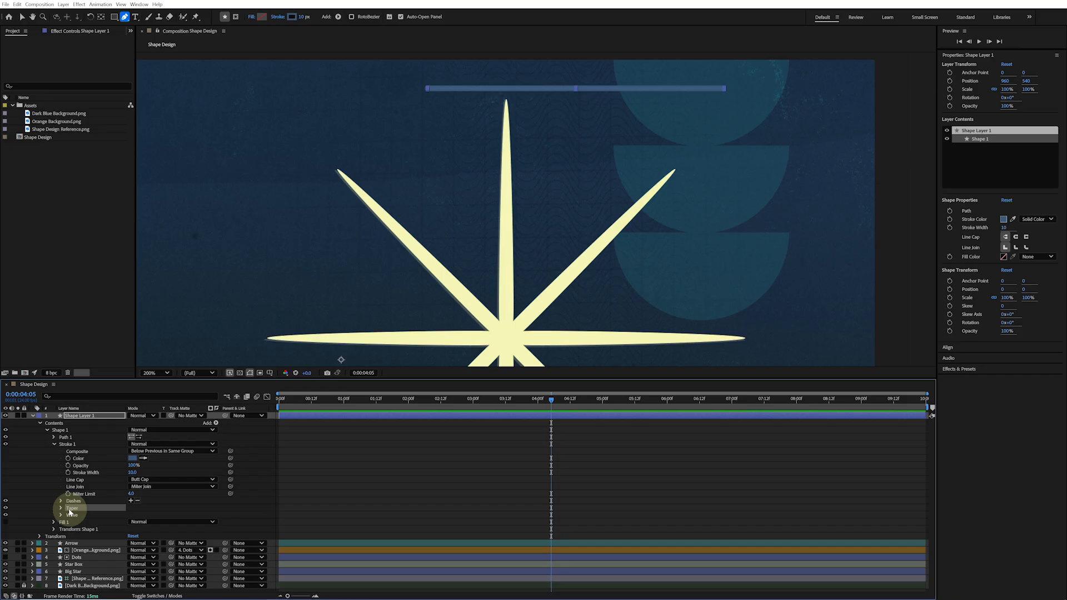
left_click(61, 508)
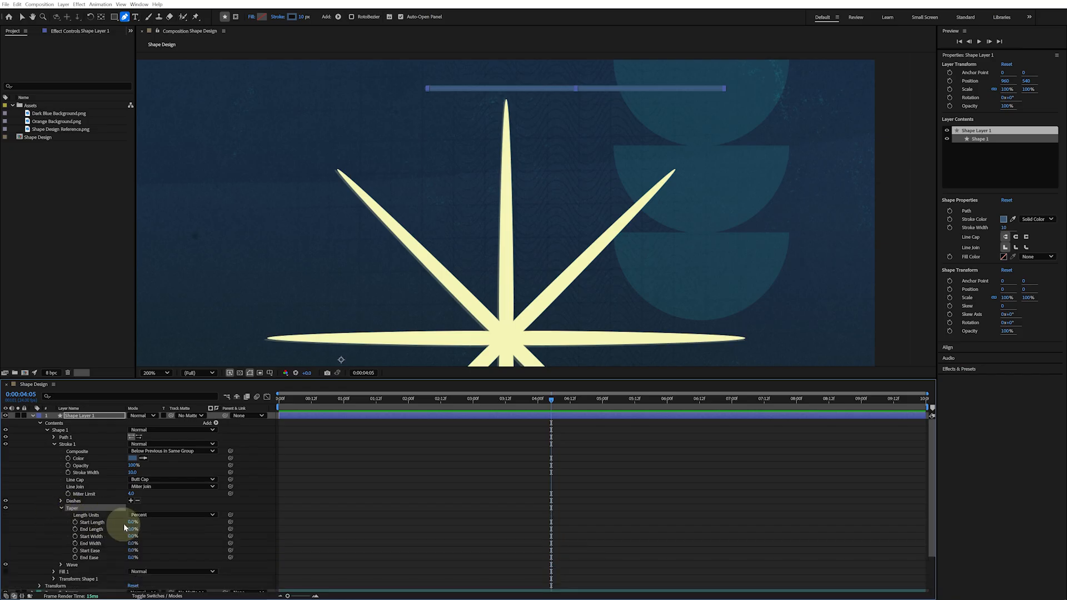
left_click_drag(131, 524, 160, 524)
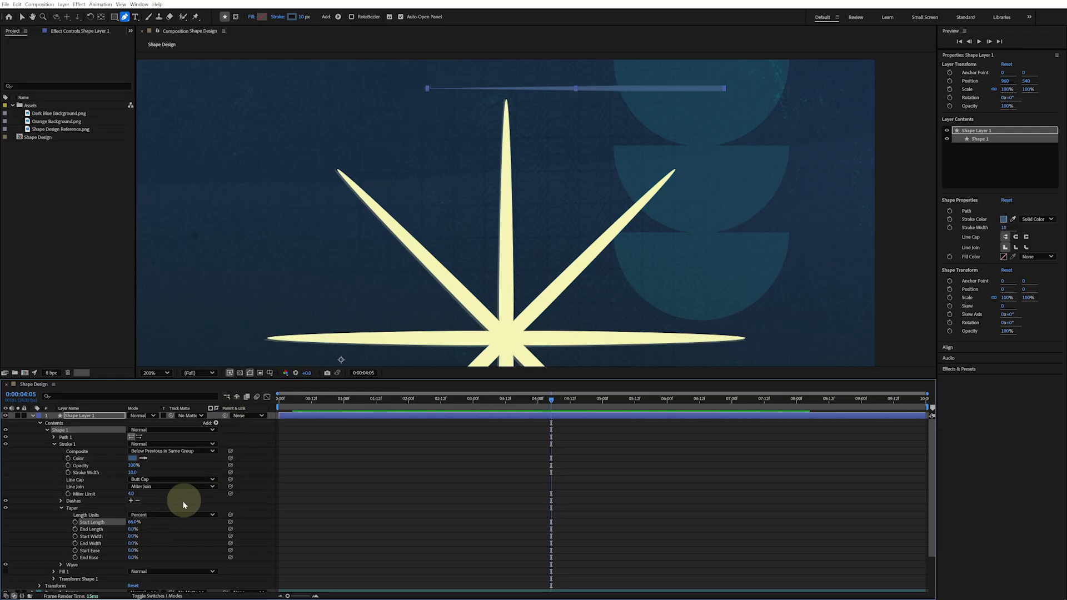
left_click_drag(136, 524, 179, 524)
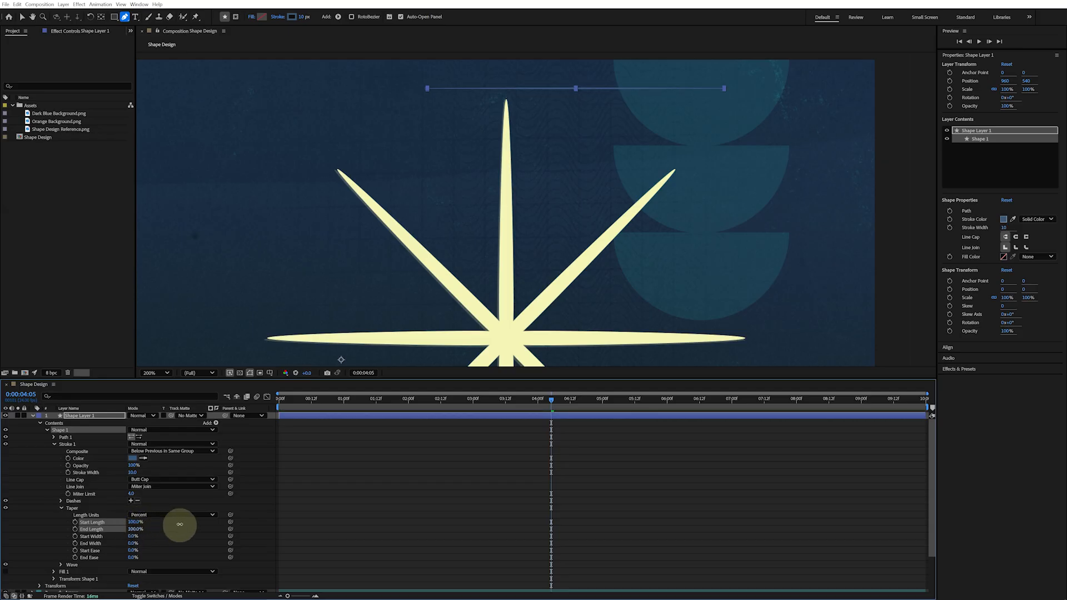
Add a Repeater to the line layer with 75 copies and a transform Position of 0, 14
left_click(33, 465)
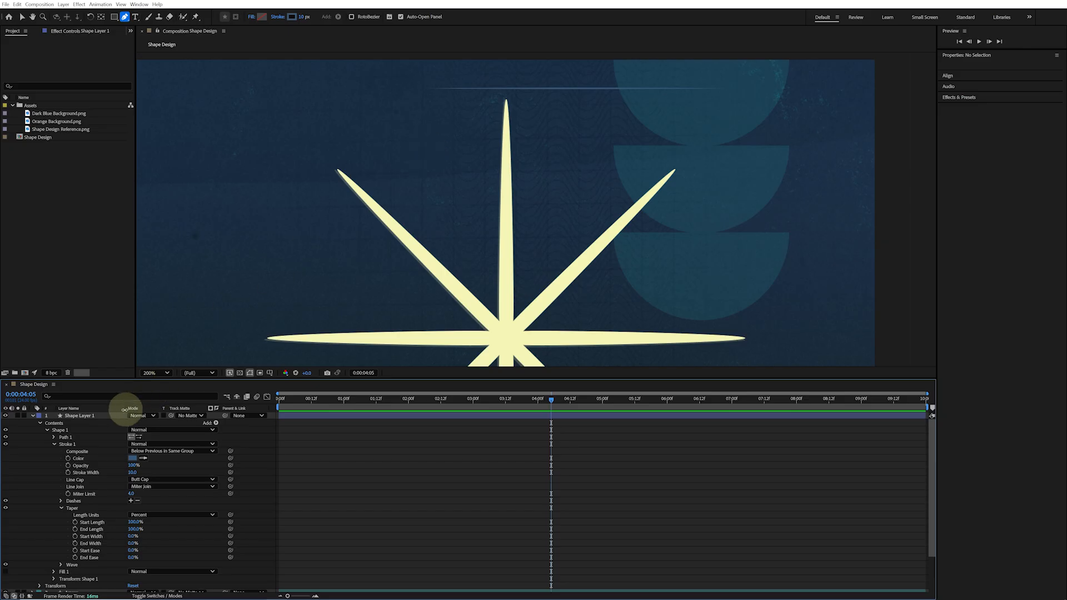
left_click(54, 445)
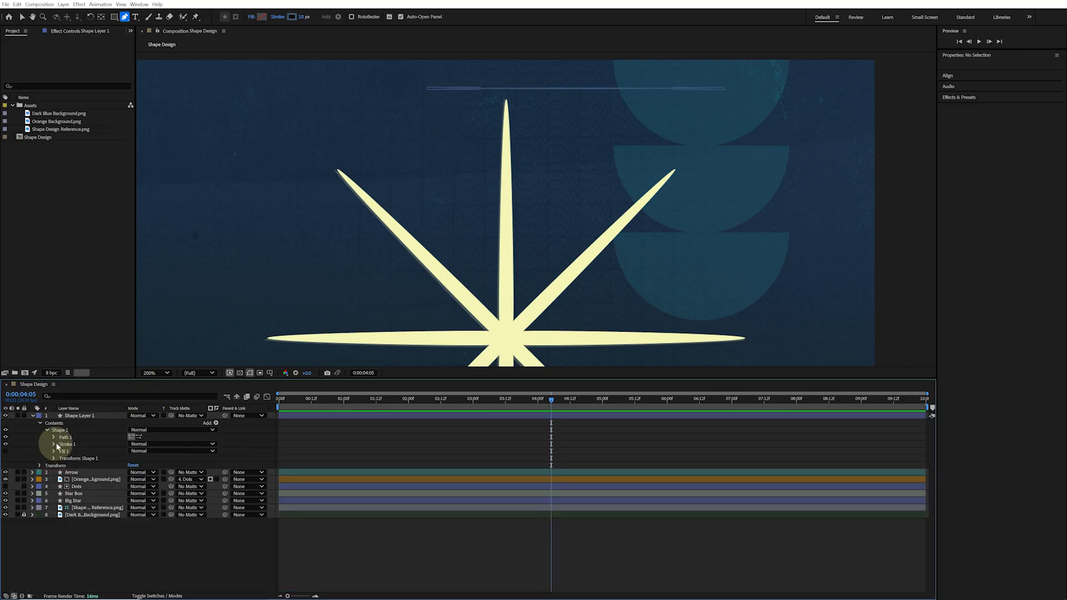
left_click(216, 423)
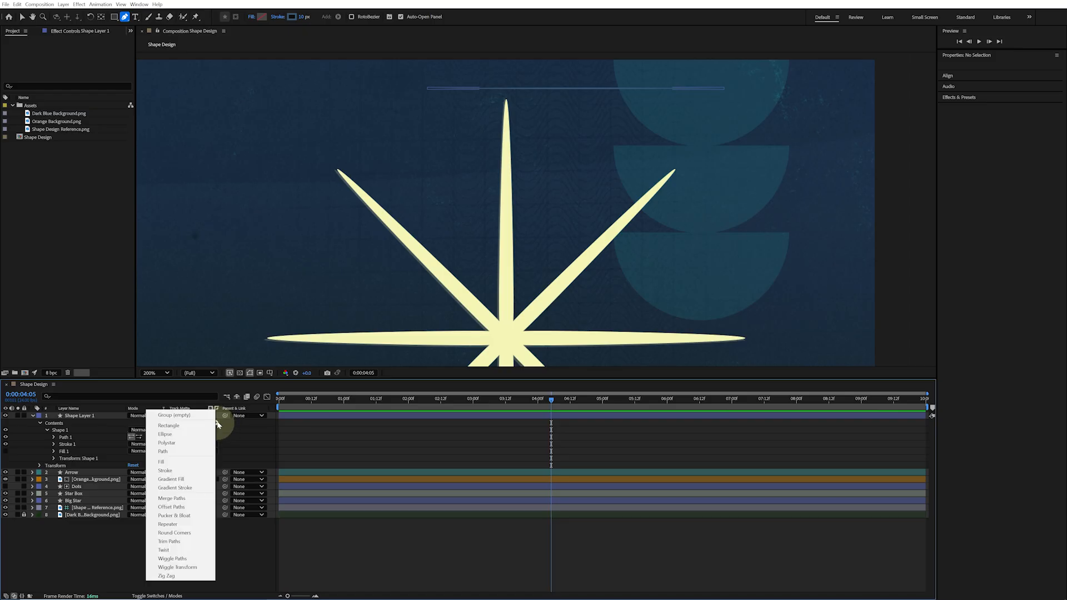
left_click(192, 523)
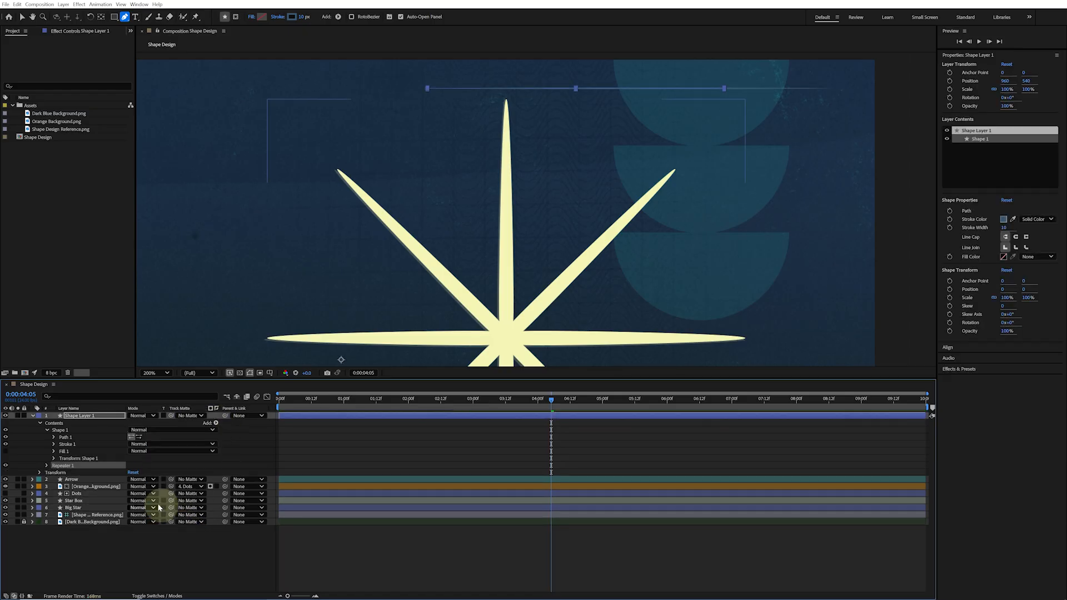
left_click(48, 466)
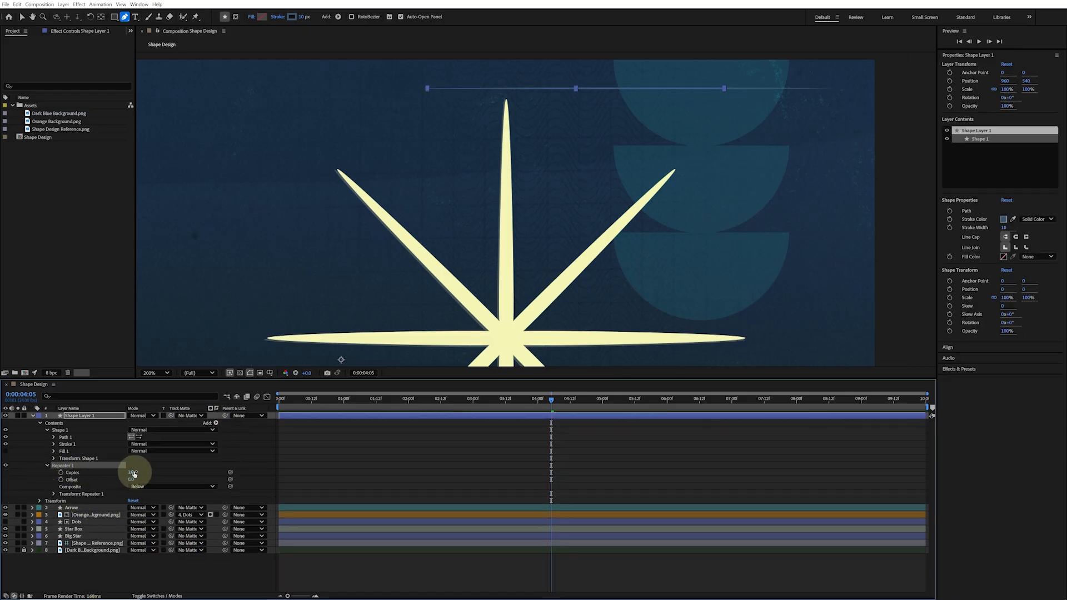
left_click(169, 462)
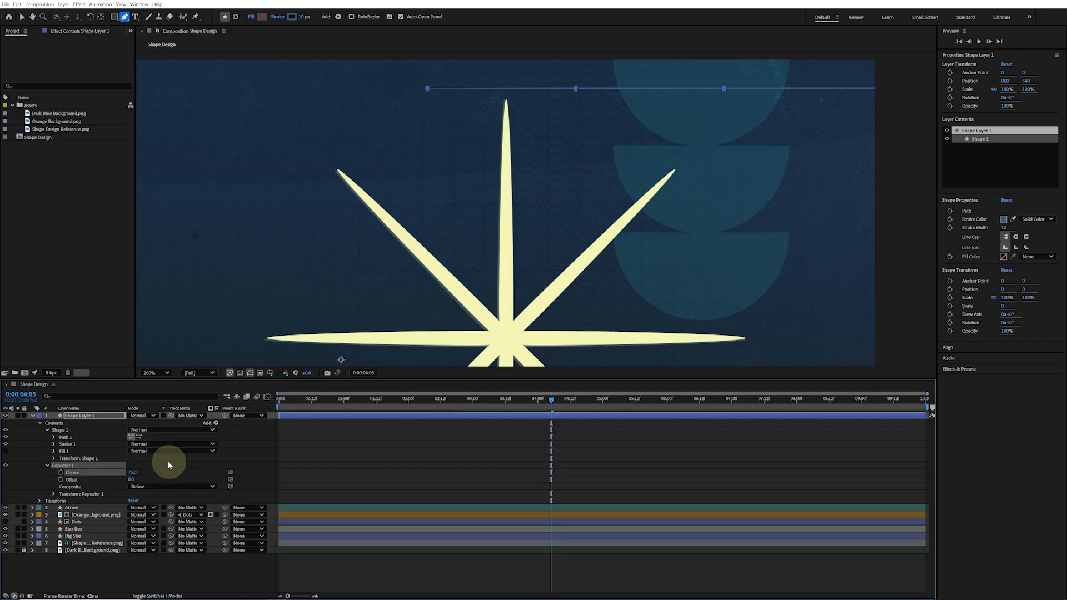
left_click(54, 494)
left_click(134, 507)
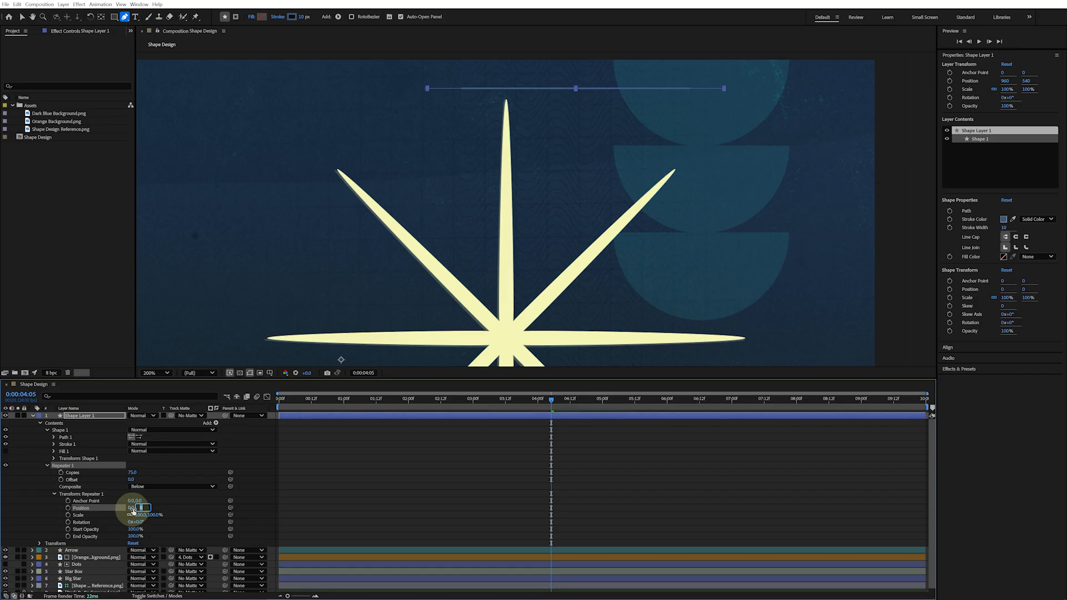
key("Return")
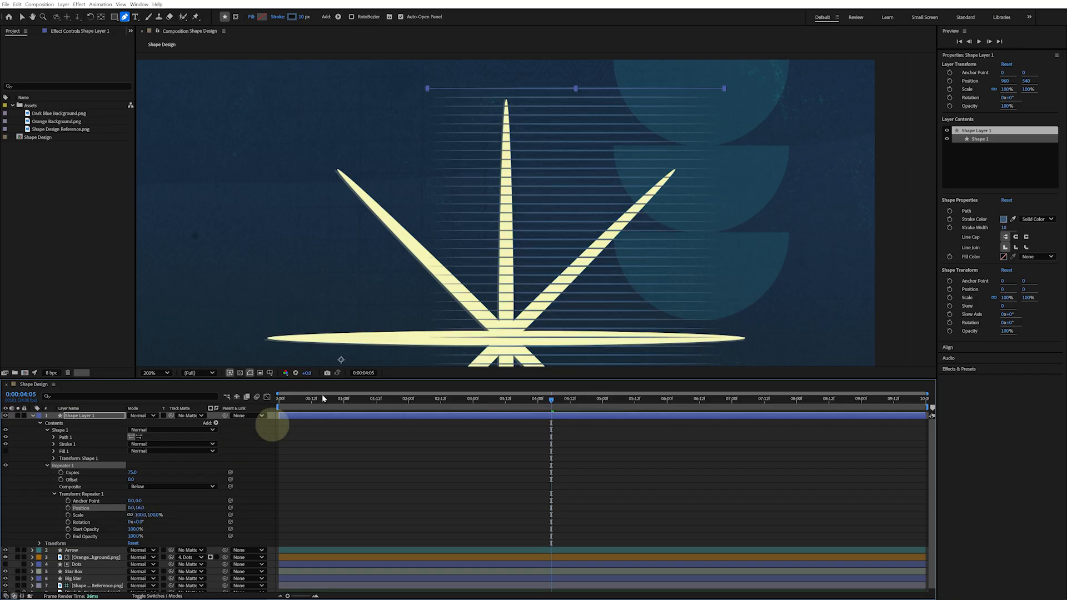
Add a Zig Zag operator to the line layer's contents and expand it
key("comma")
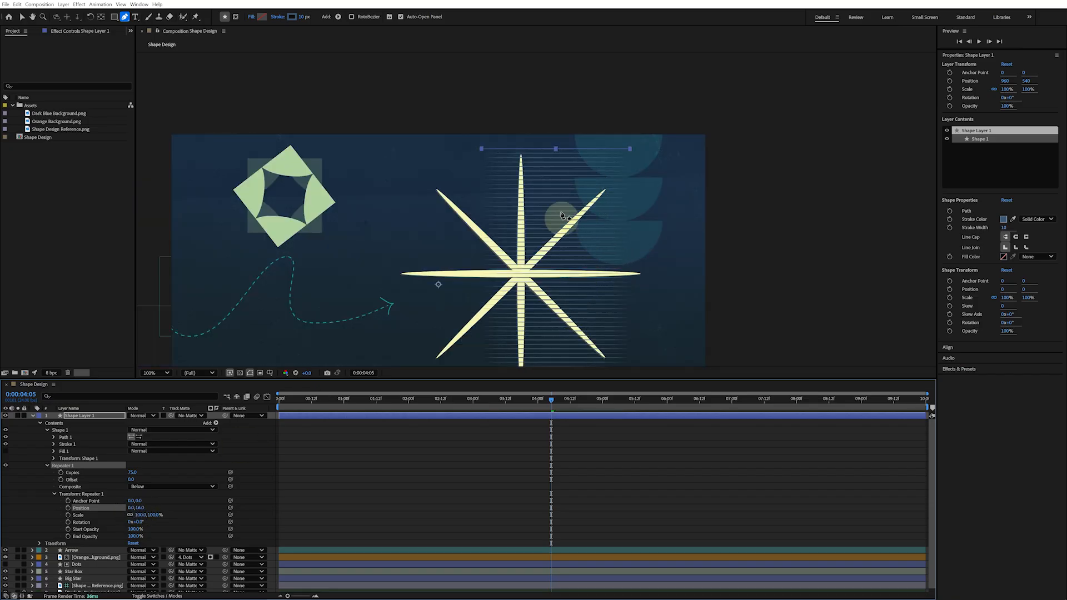
key("period")
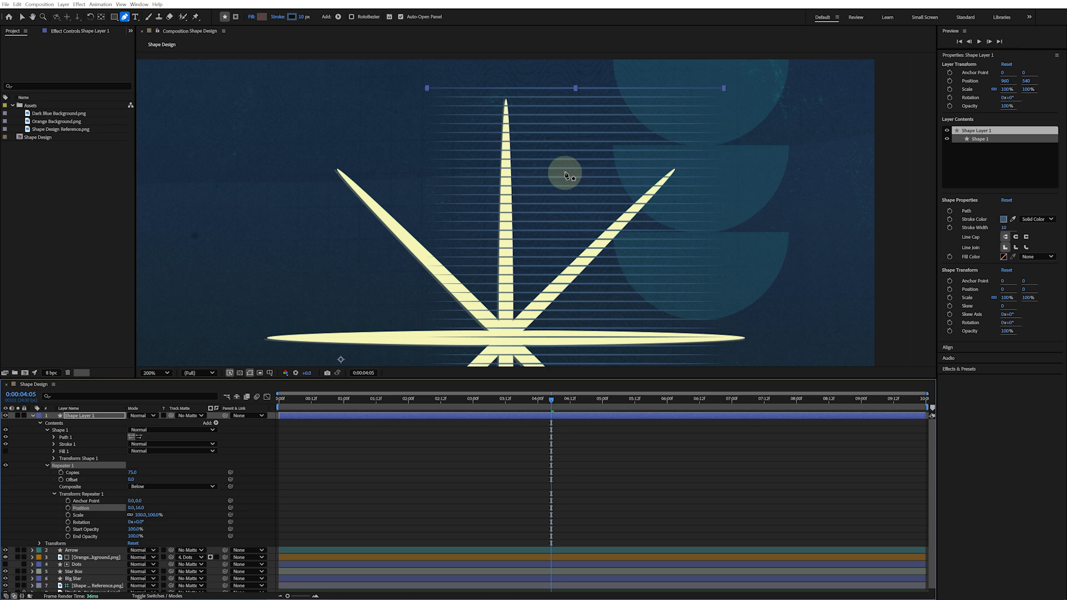
left_click(47, 467)
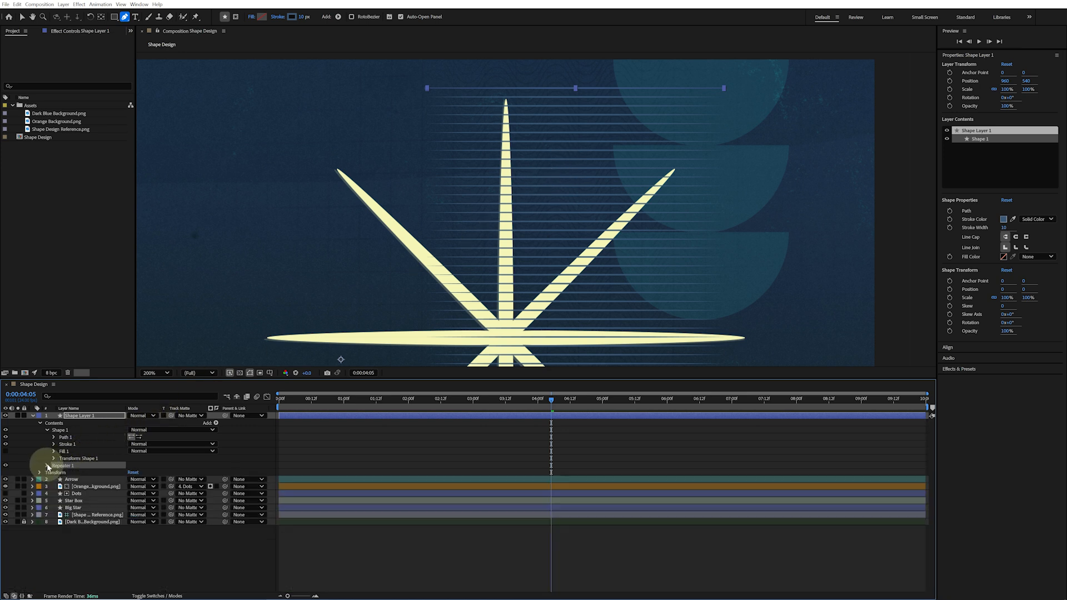
left_click(217, 423)
left_click(190, 578)
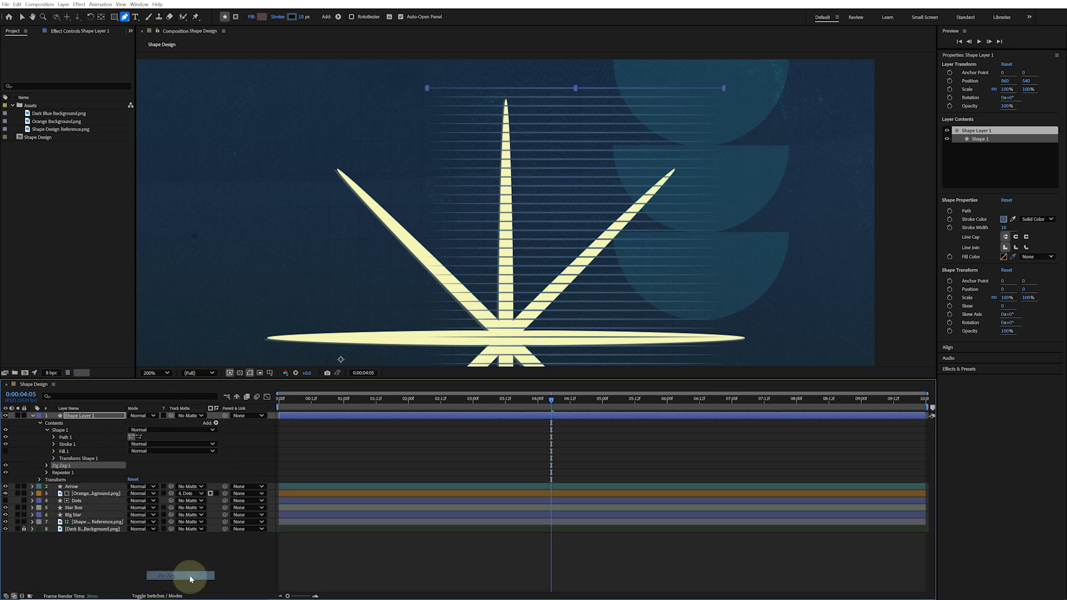
left_click(46, 467)
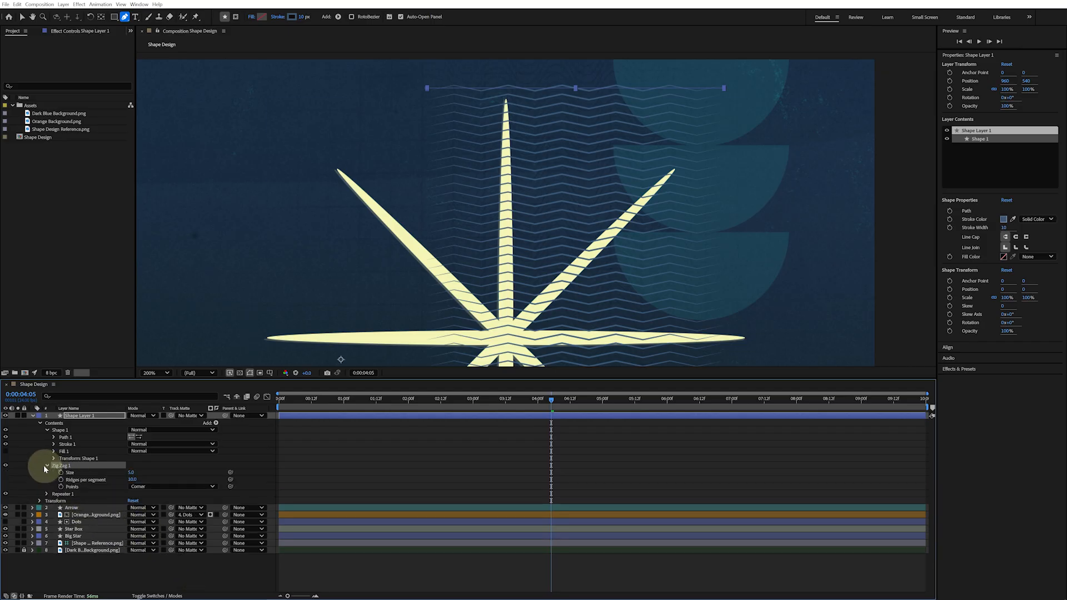
Set the Zig Zag size to 27 and its Points to Smooth
left_click(131, 472)
type("27")
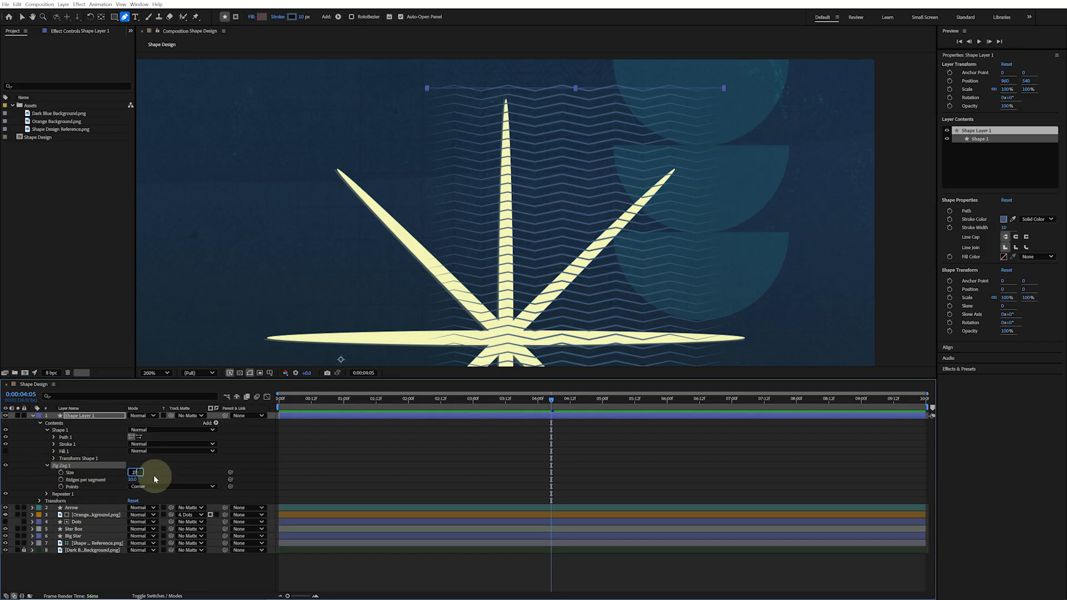
left_click(165, 487)
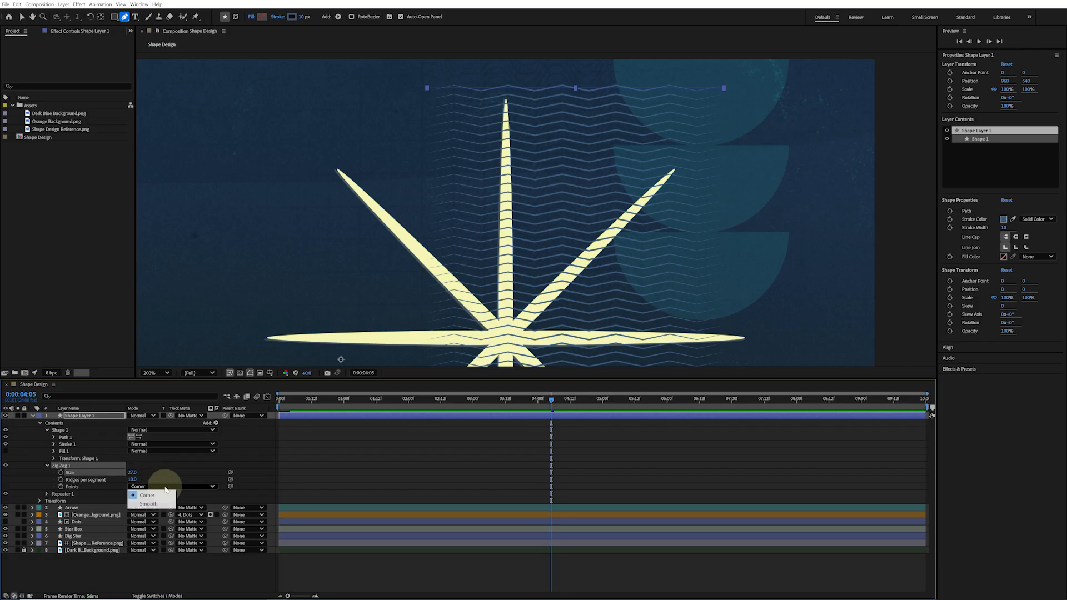
left_click(164, 504)
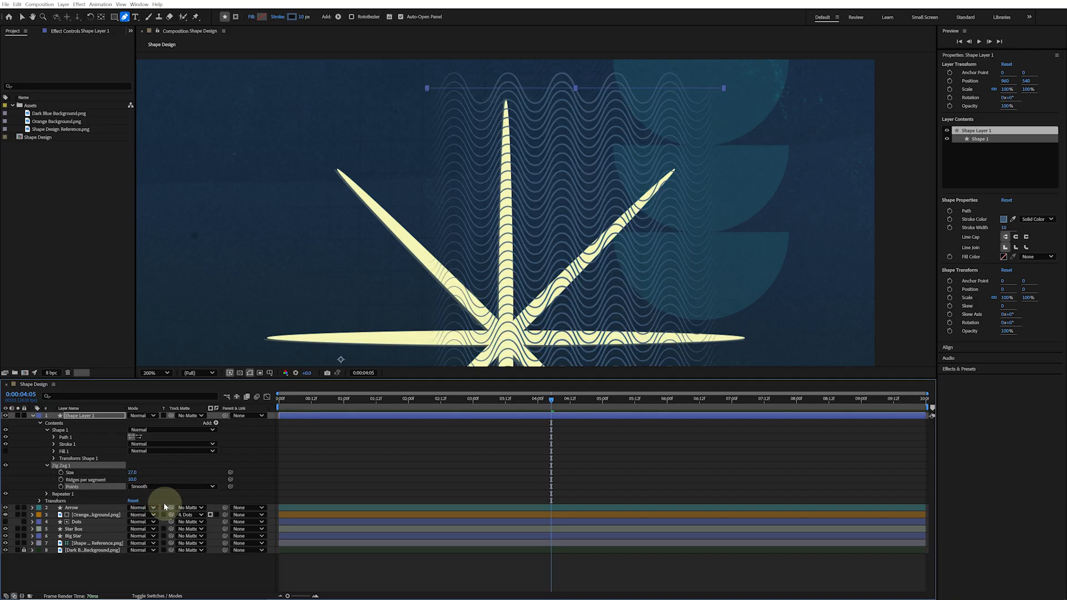
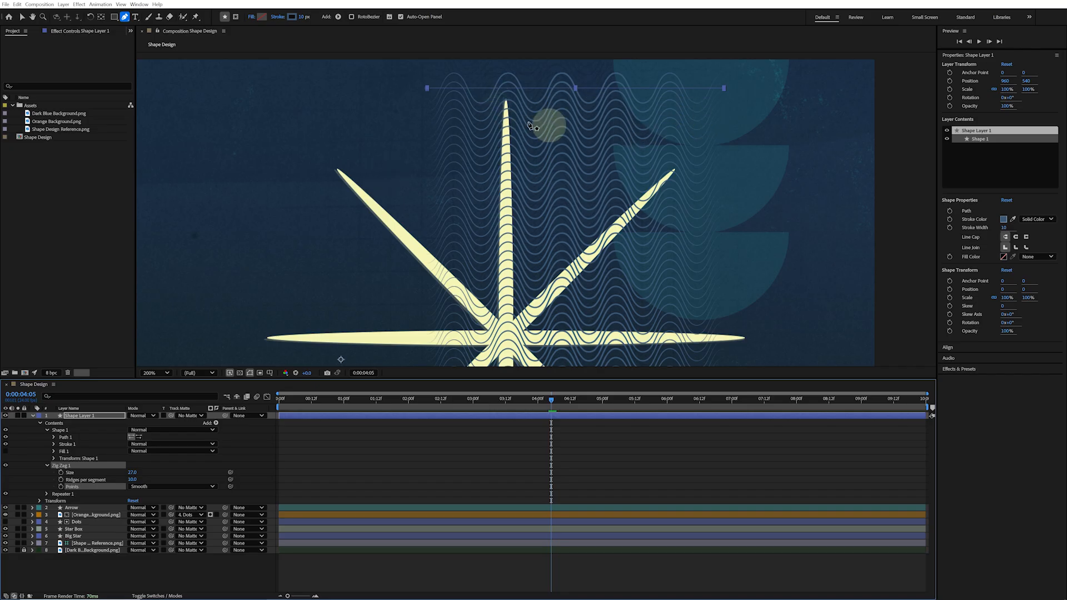
Collapse the Zig Zag and add a Wiggle Paths operator to the line layer's contents
left_click(47, 465)
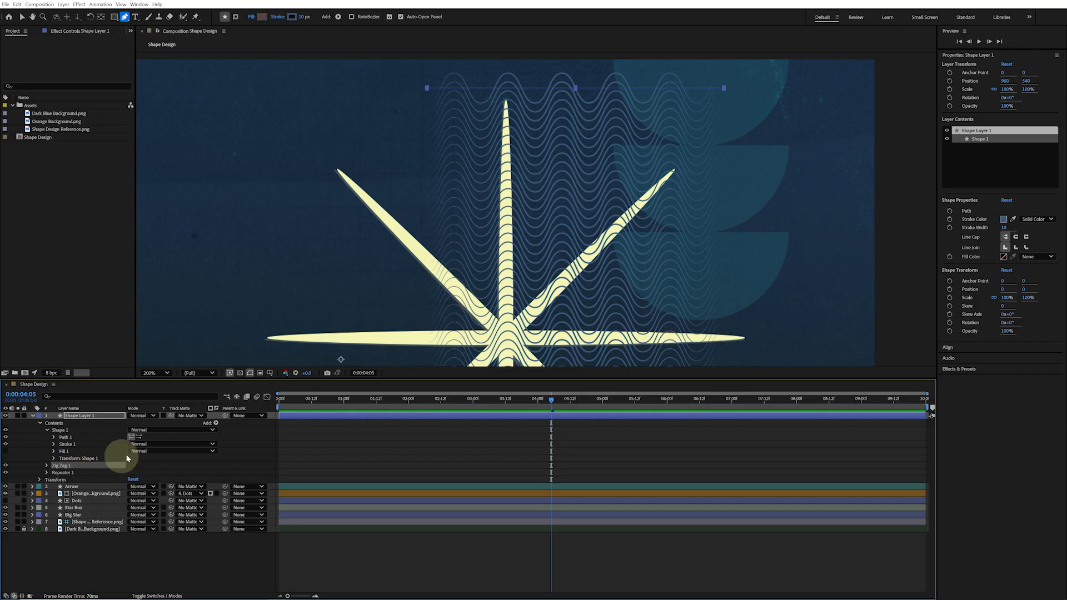
left_click(216, 423)
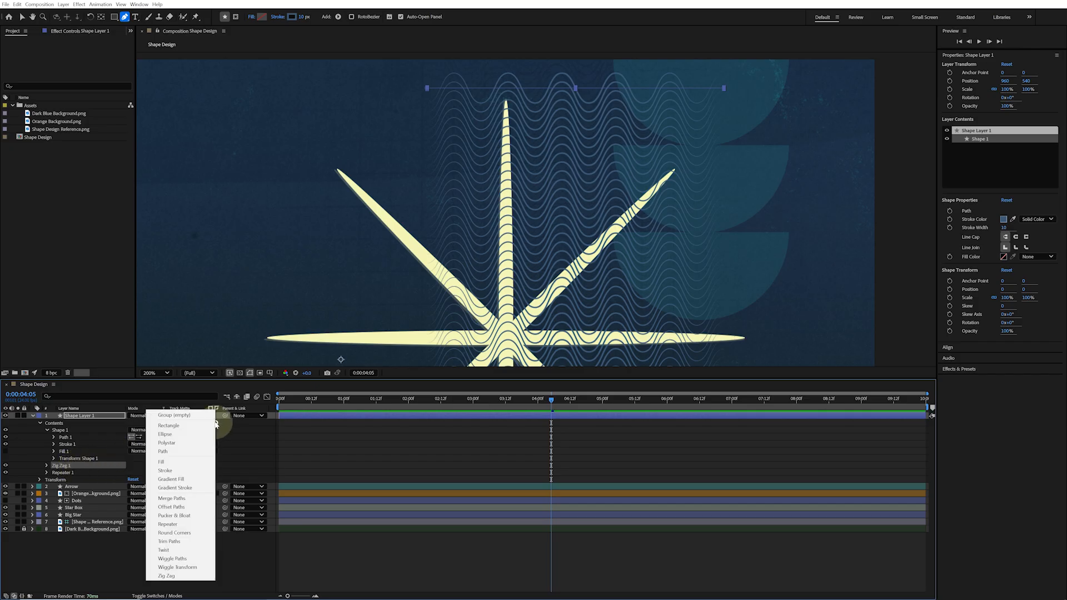
left_click(208, 559)
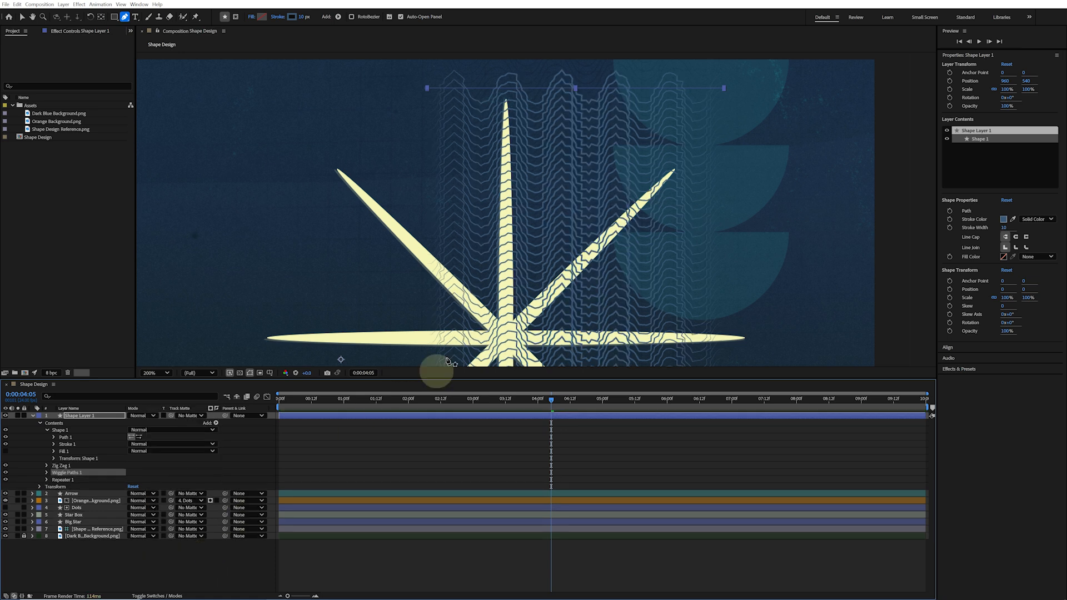
Set the Wiggle Paths Size to 33 and its Points to Smooth
left_click(46, 473)
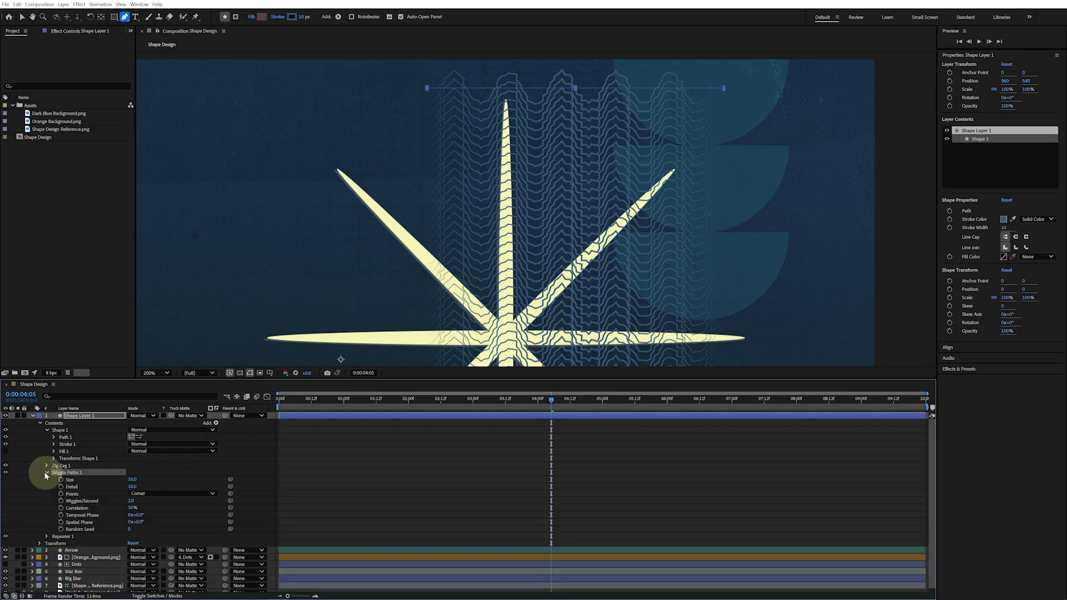
left_click(133, 479)
type("33")
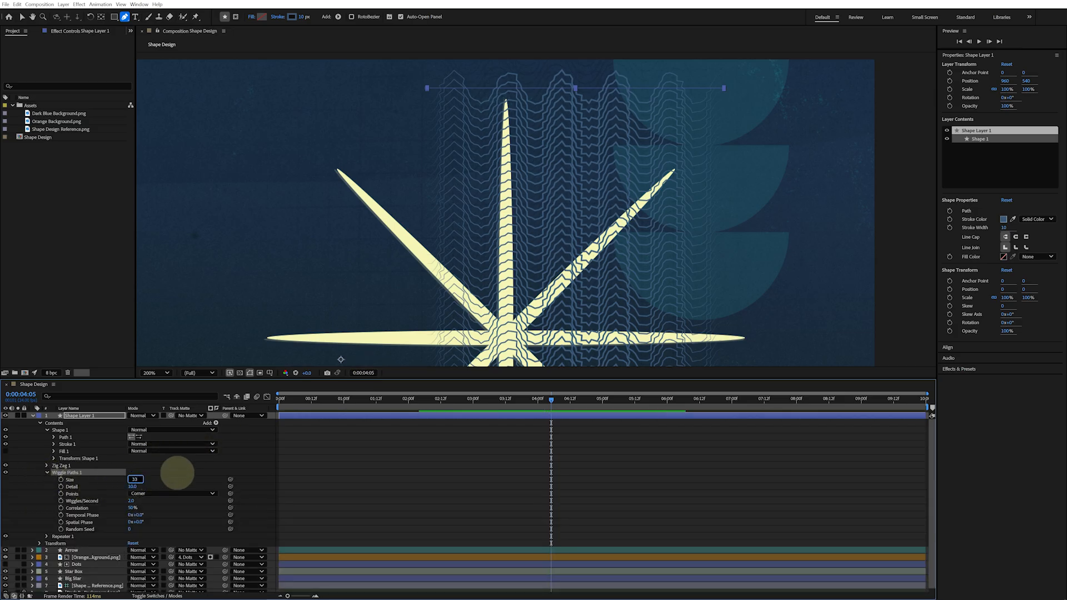
key("Tab")
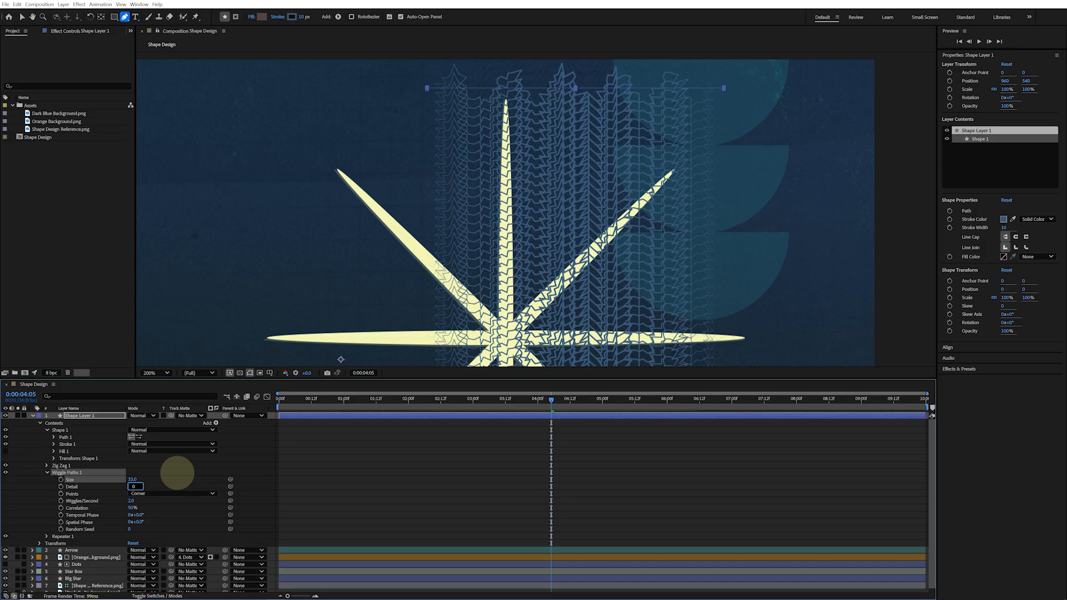
left_click(203, 493)
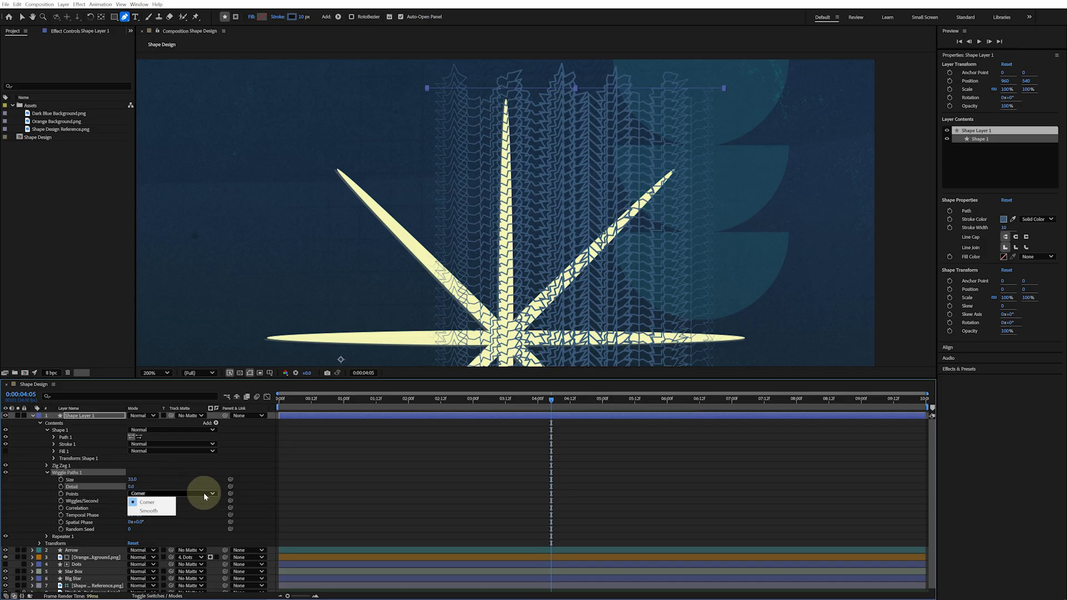
left_click(167, 512)
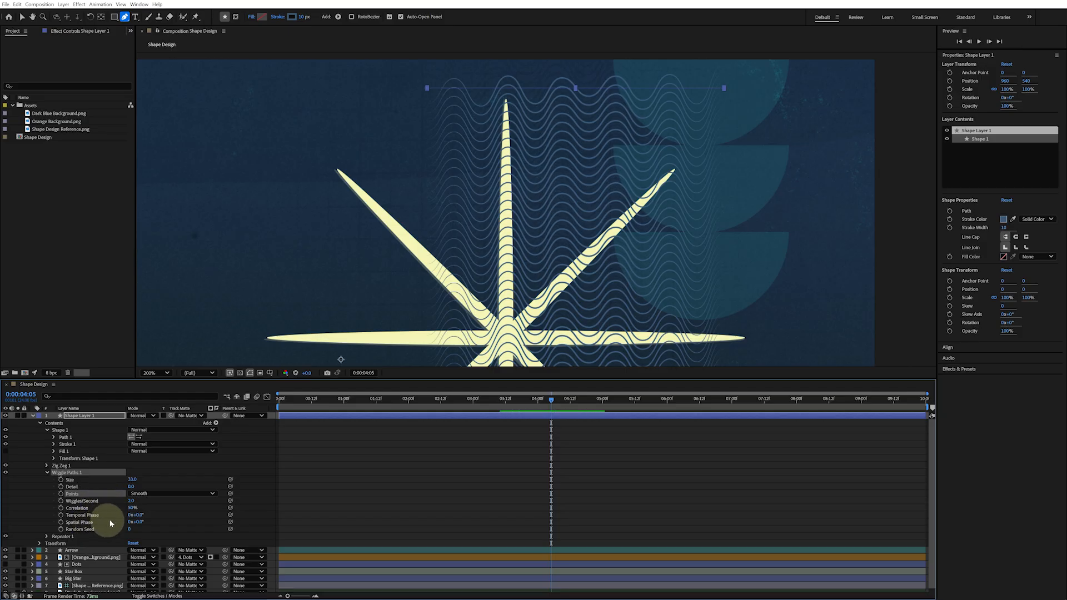
Preview the animation and set the Wiggle Paths Wiggles/Second to 1
left_click(156, 504)
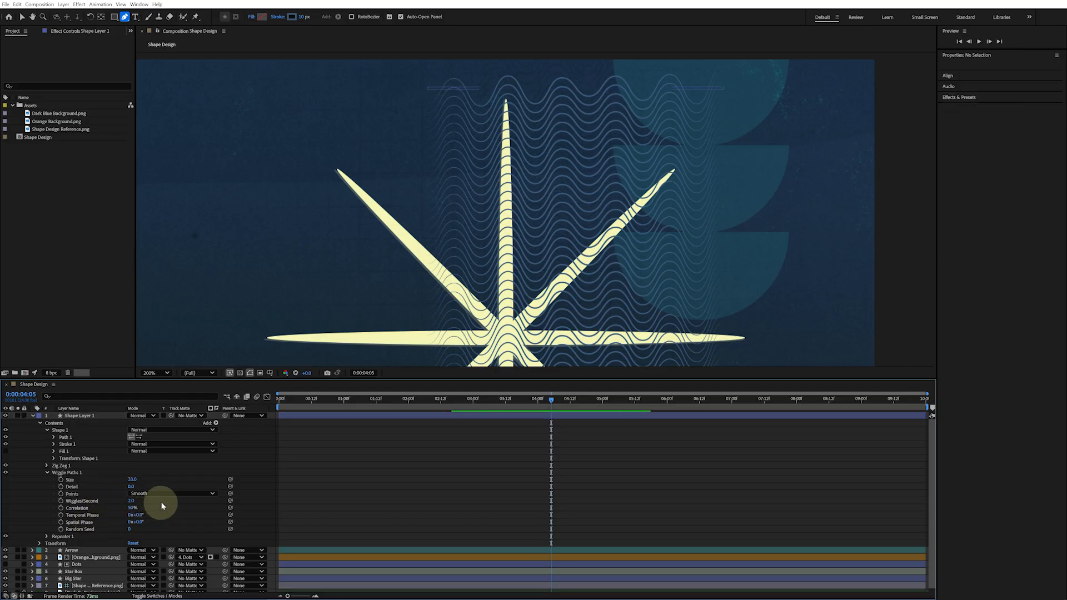
key("space")
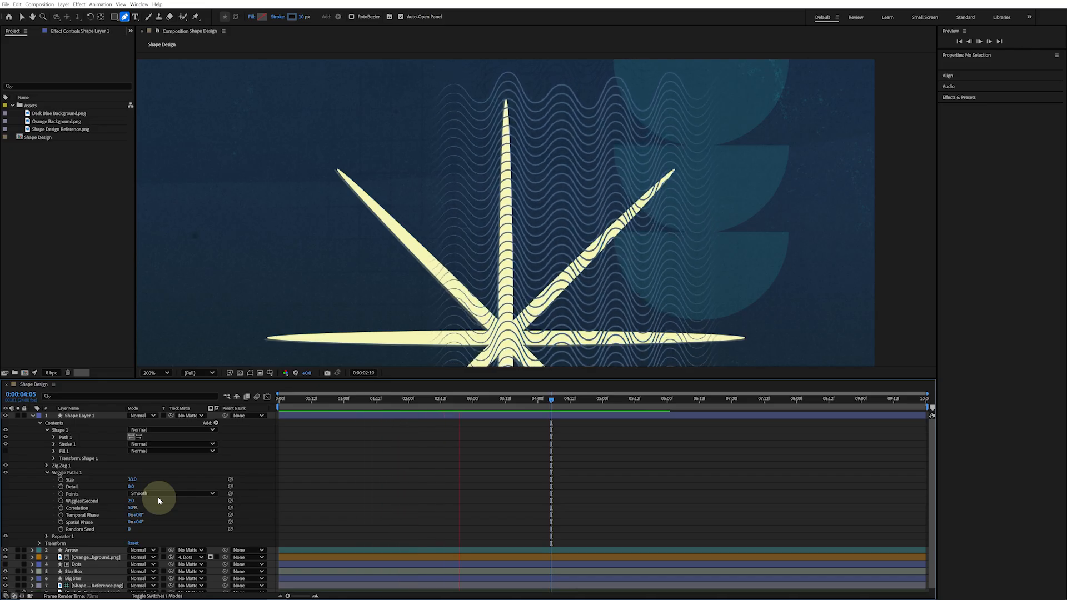
key("space")
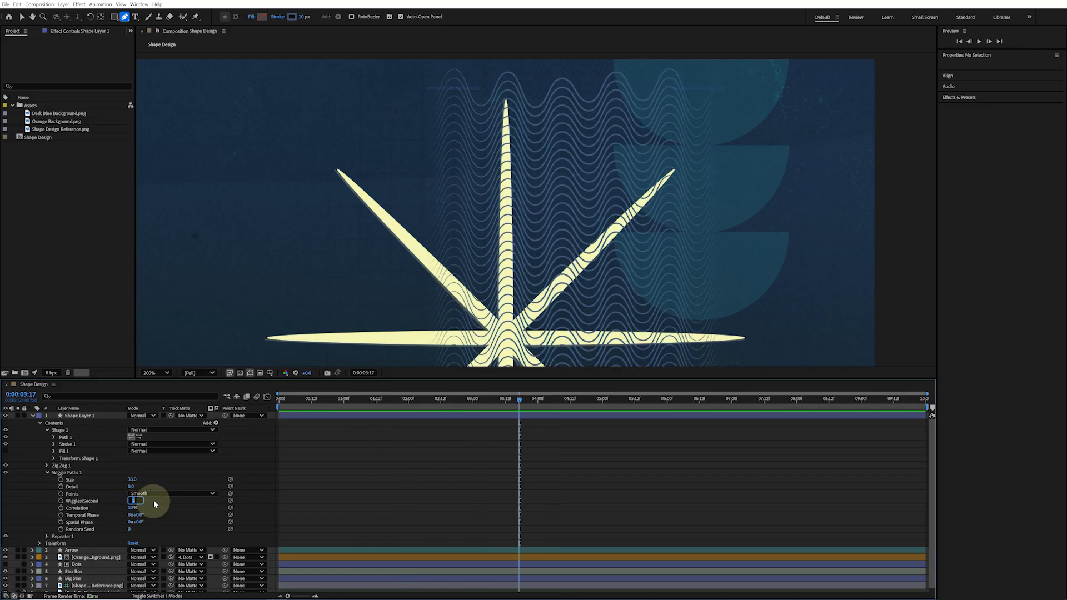
key("Return")
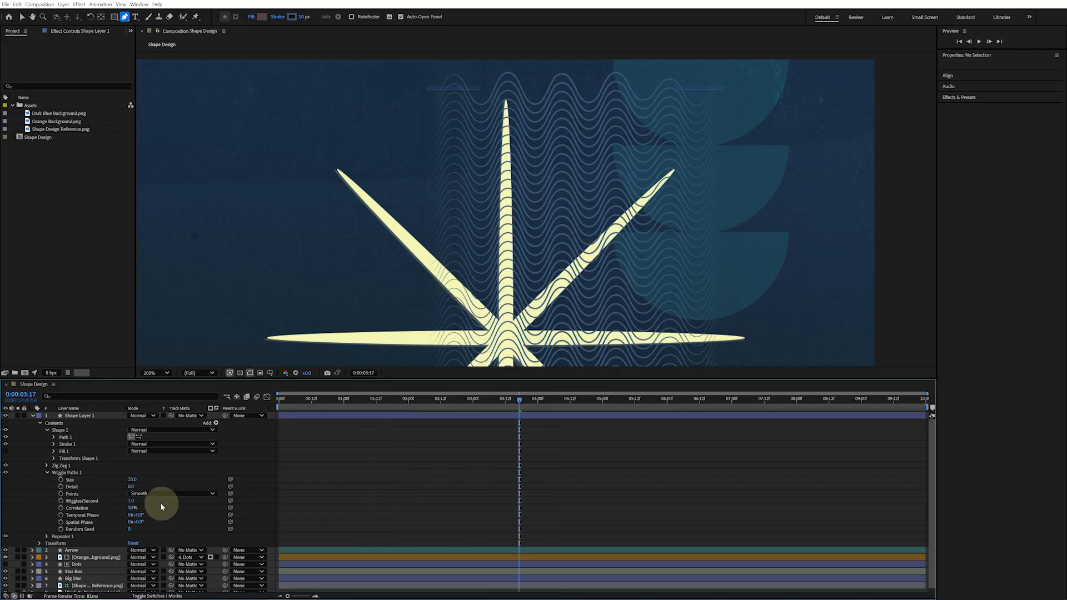
Try moving the Repeater above Wiggle Paths in the line's contents, then restore the previous order
left_click(47, 473)
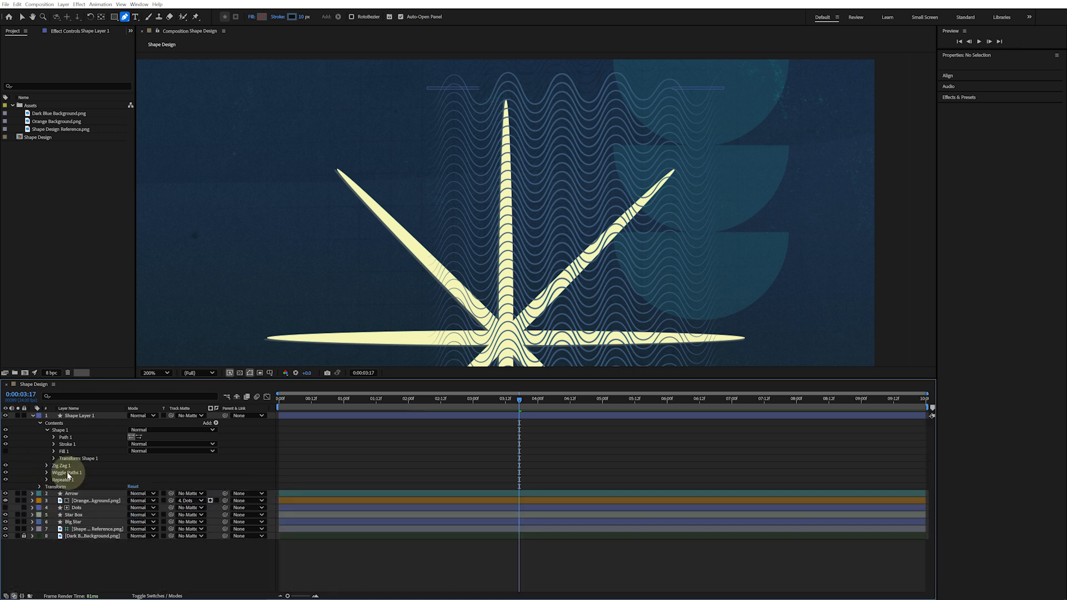
left_click(66, 474)
left_click(59, 466)
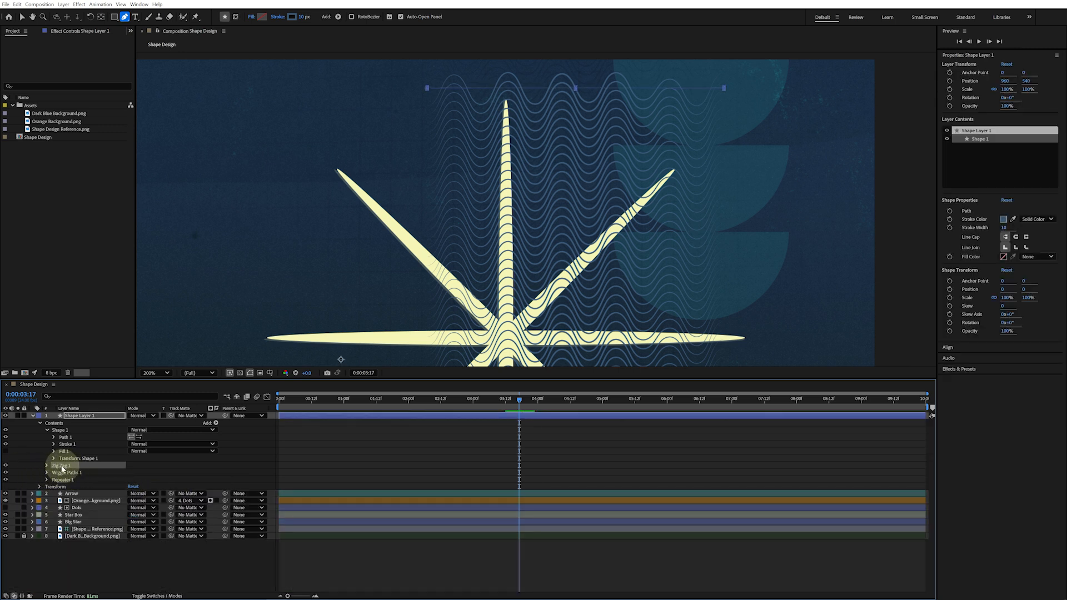
left_click(64, 474)
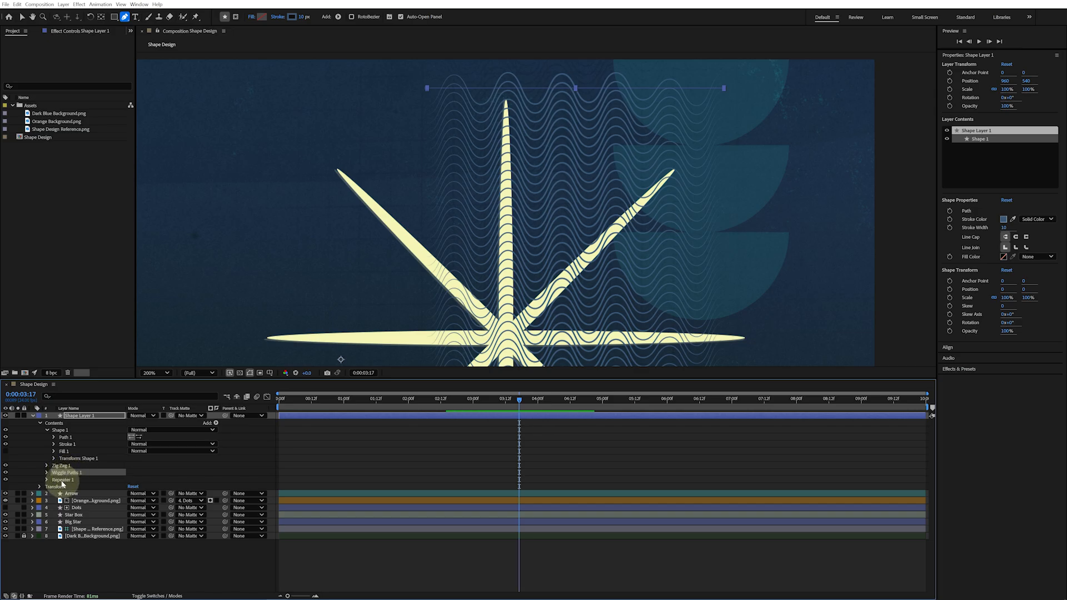
left_click_drag(65, 484, 66, 474)
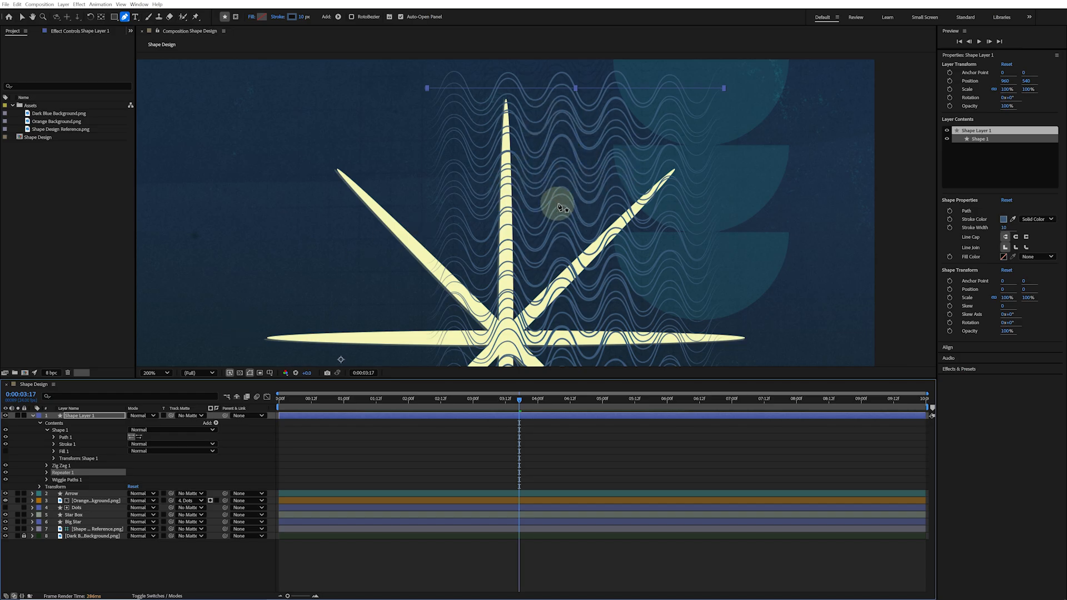
left_click_drag(69, 481, 69, 473)
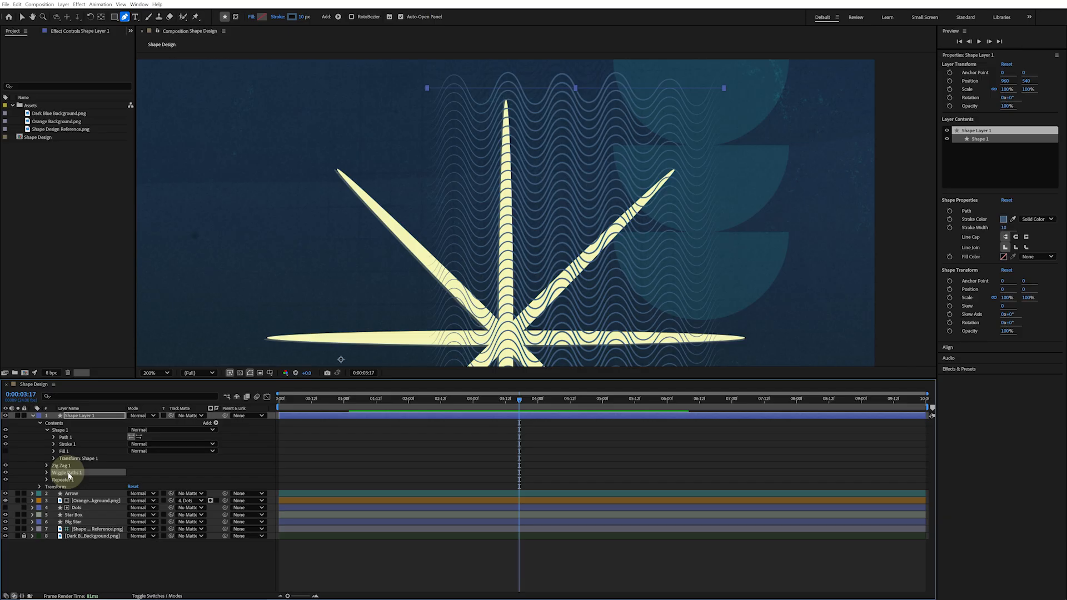
Rename the line layer as Wavy Lines
left_click(102, 417)
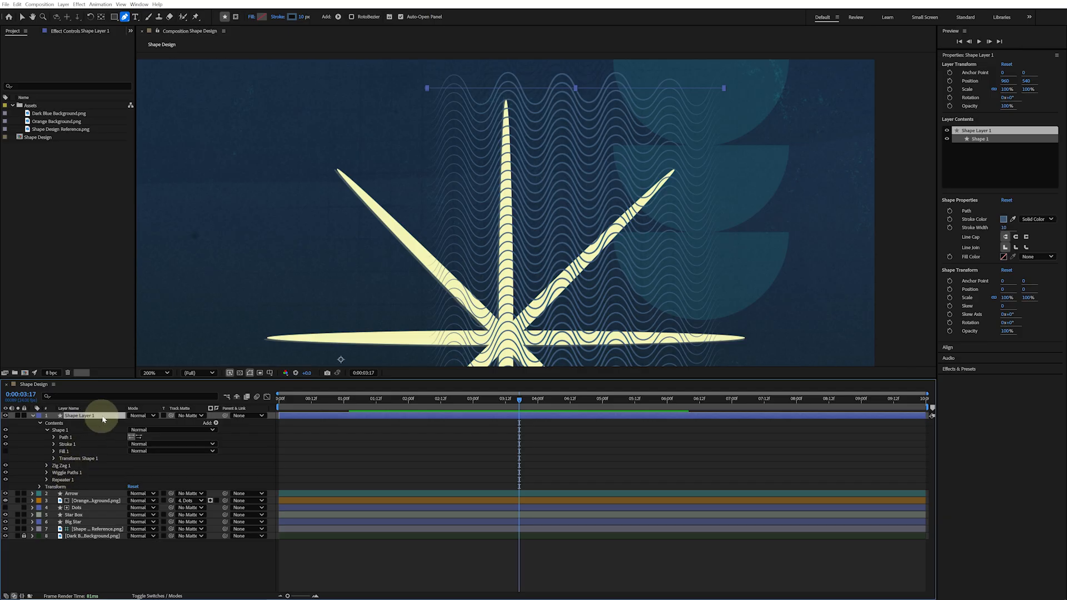
type("Wavy Line")
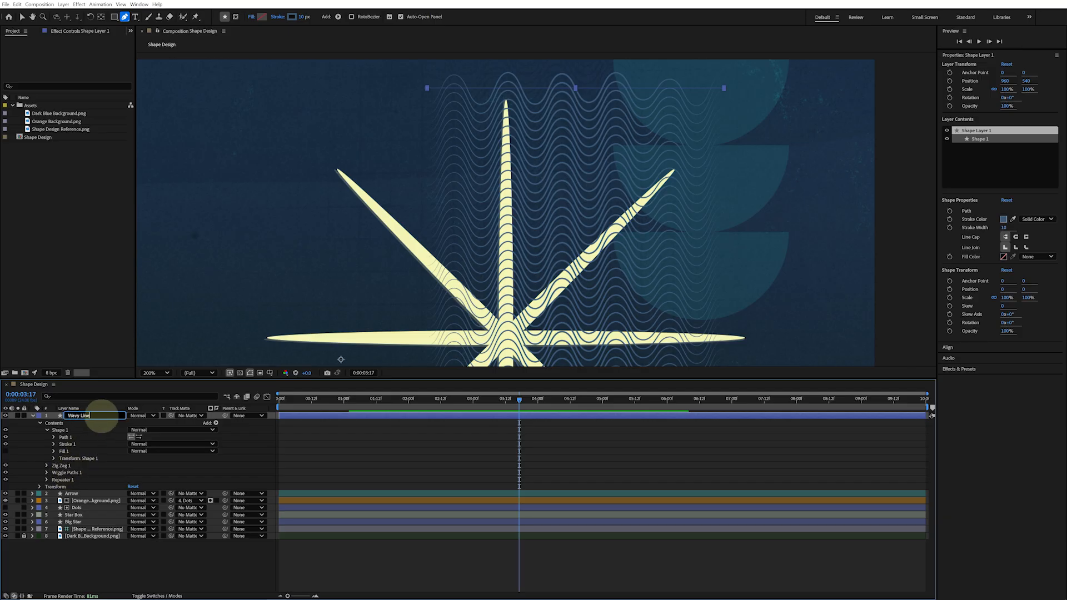
type("s")
key("Return")
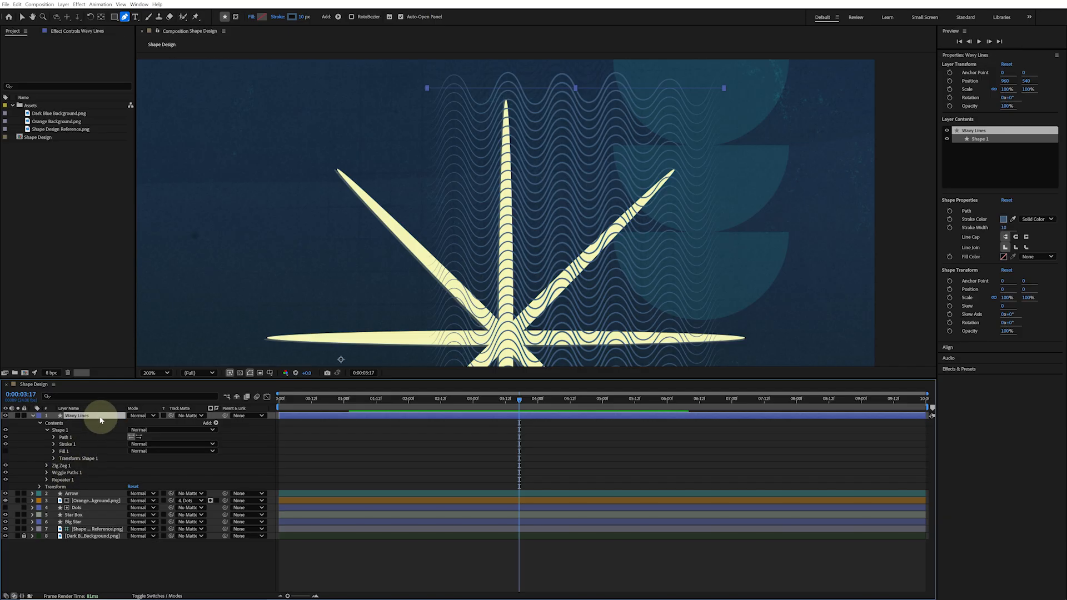
Set the Wavy Lines blend mode to Multiply and its opacity to 80%
left_click(154, 416)
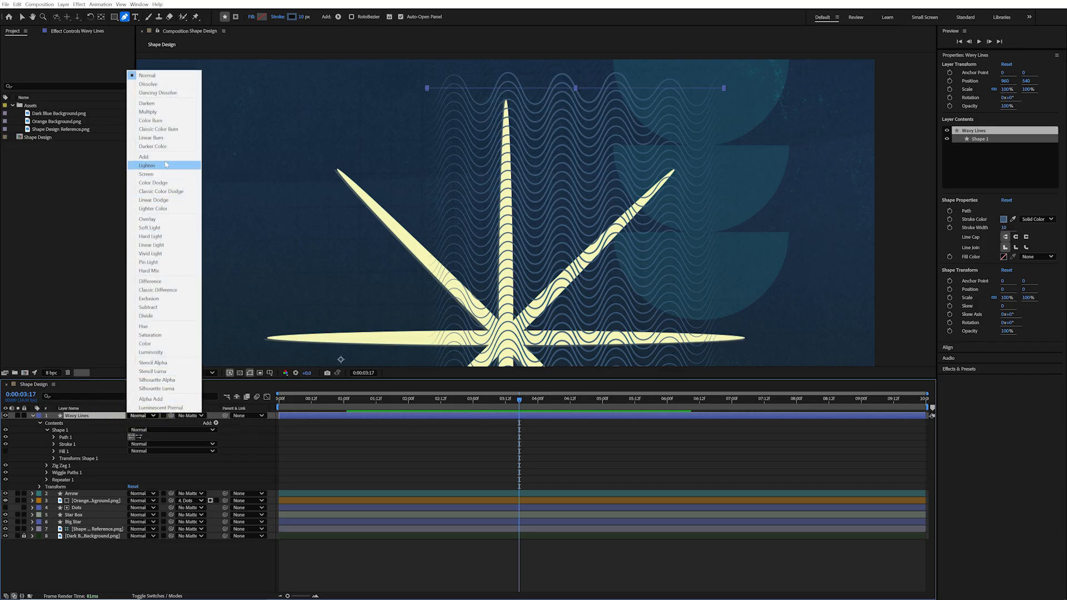
left_click(167, 114)
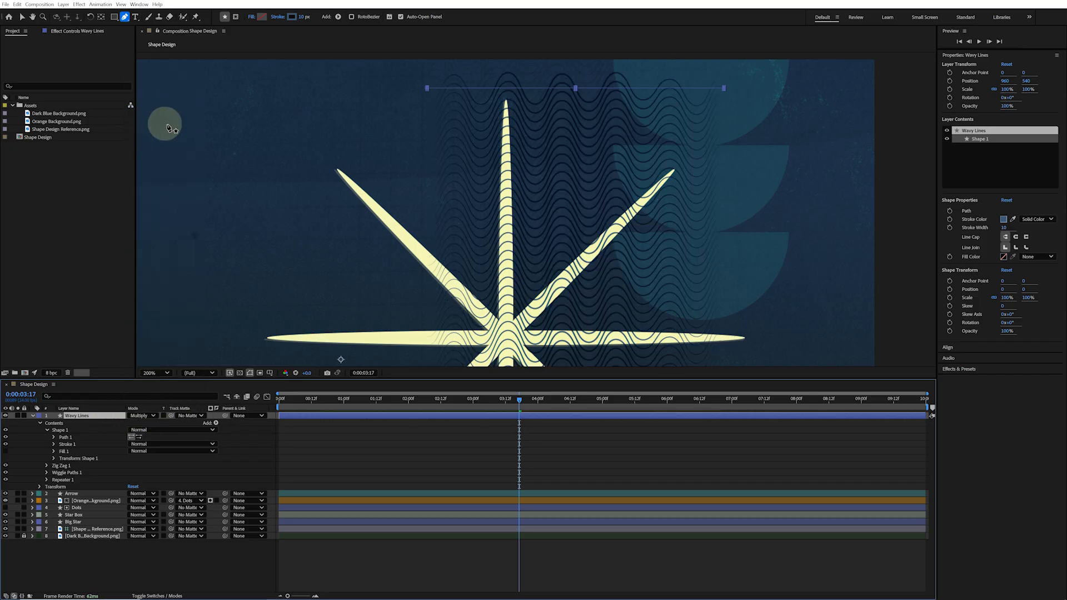
left_click(1007, 106)
type("80")
key("Return")
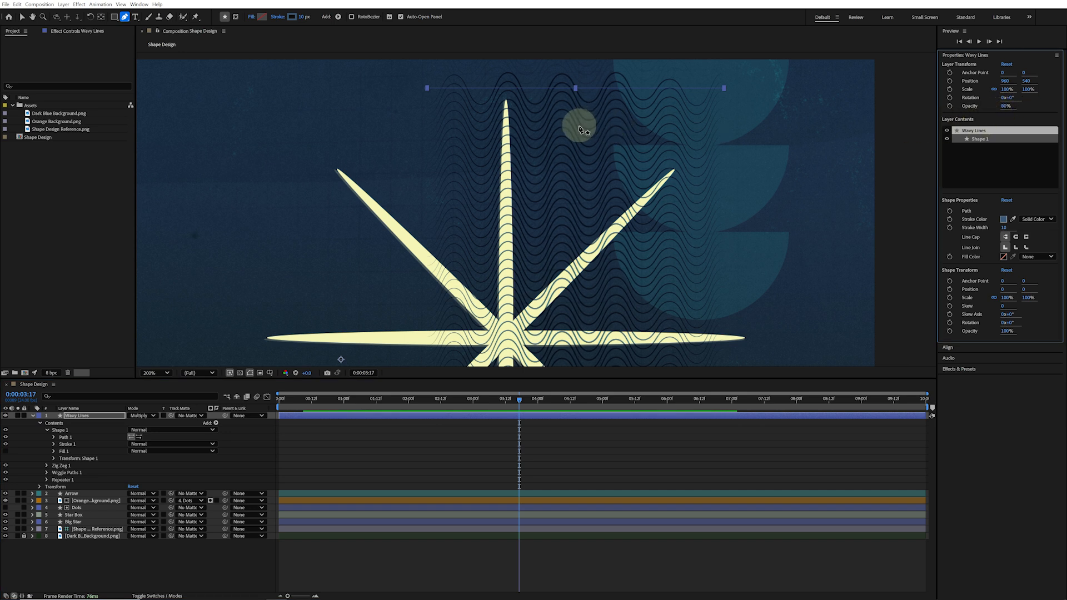
Move the wavy lines pattern slightly upward in the composition with the Selection tool
key("v")
mouse_move(595, 89)
left_mouse_down()
mouse_move(607, 57)
mouse_move(591, 43)
mouse_move(588, 51)
left_mouse_up()
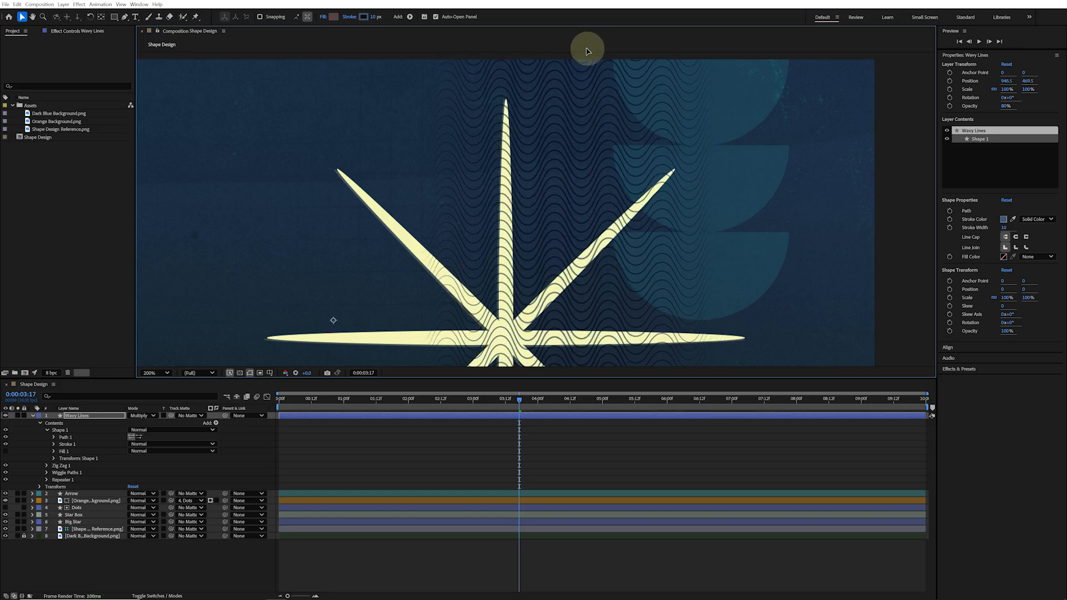
Move the Wavy Lines layer below Big Star in the layer stack
left_click(93, 417)
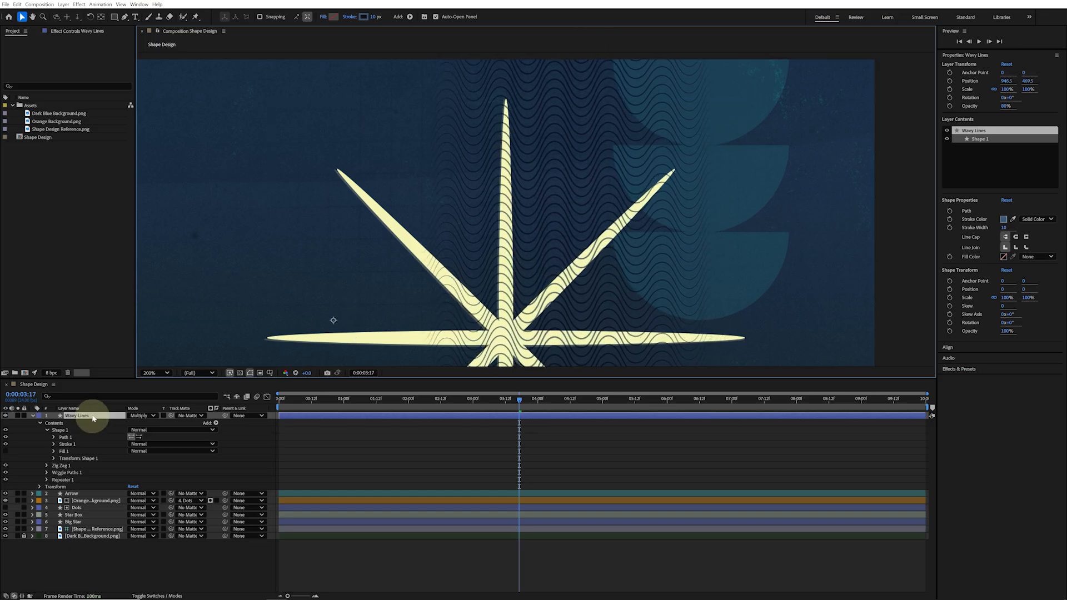
left_click_drag(93, 417, 86, 525)
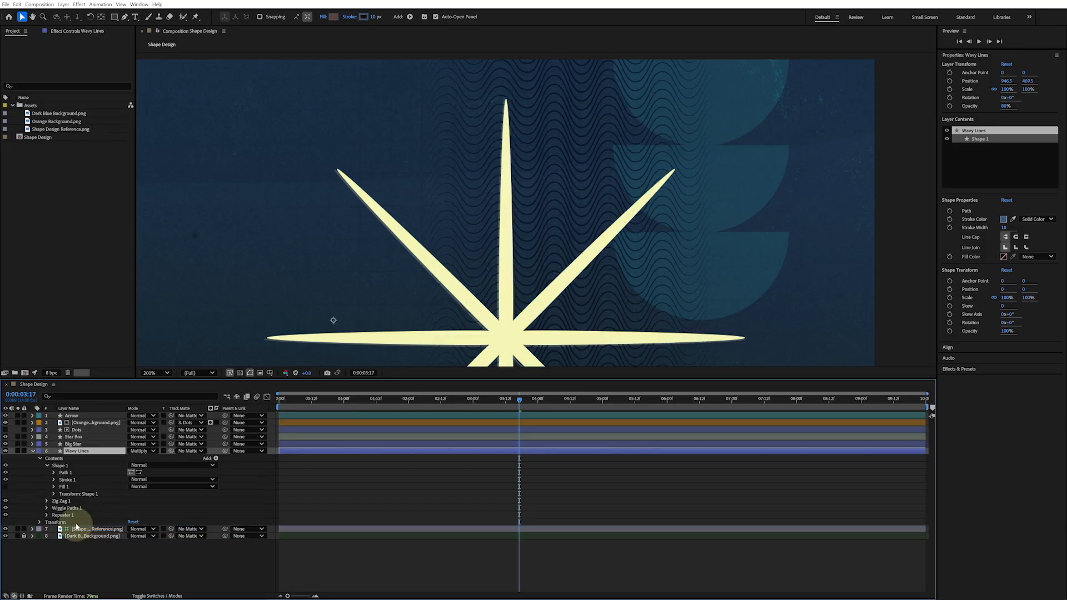
Hide the Shape Design Reference layer and zoom out to view the whole composition
left_click(5, 529)
key("comma")
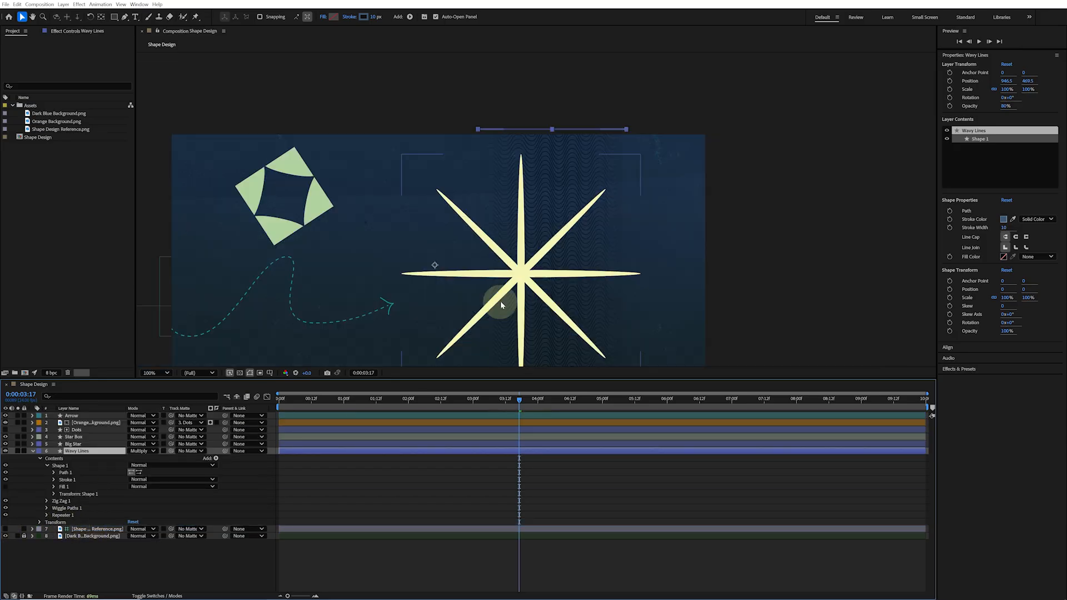
left_click_drag(514, 313, 604, 234)
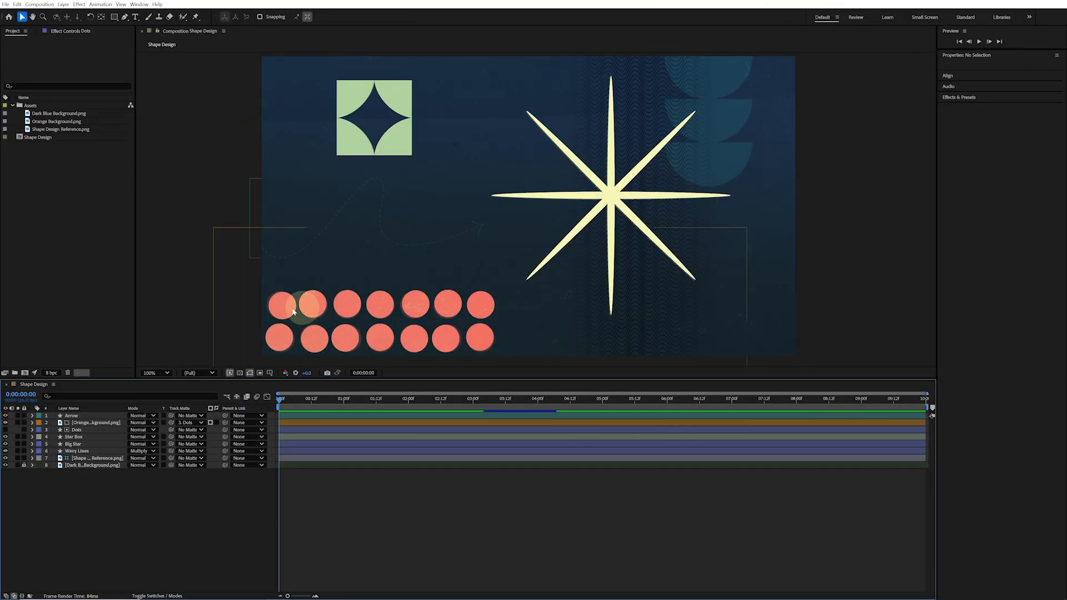
Duplicate the Dots layer, move the copy to the top of the stack and make it visible
left_click(85, 431)
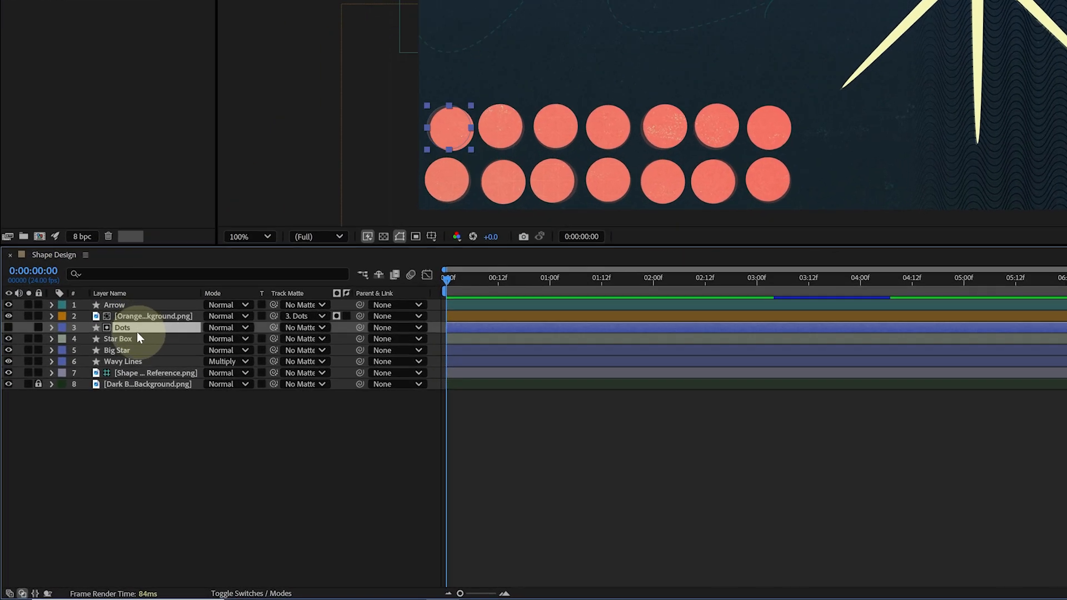
key("ctrl+d")
left_click_drag(136, 330, 143, 304)
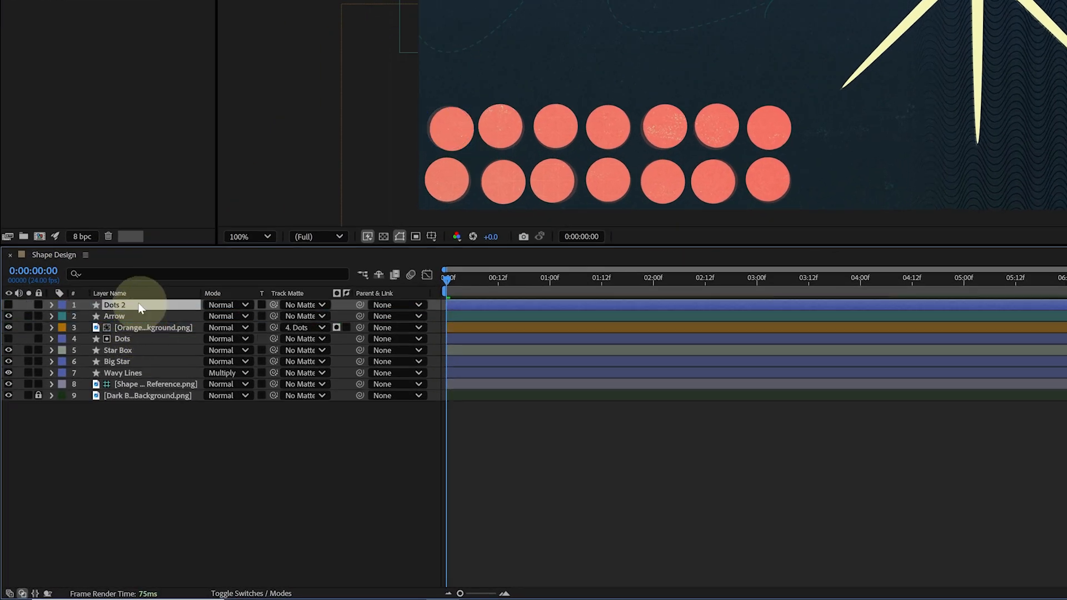
left_click(9, 305)
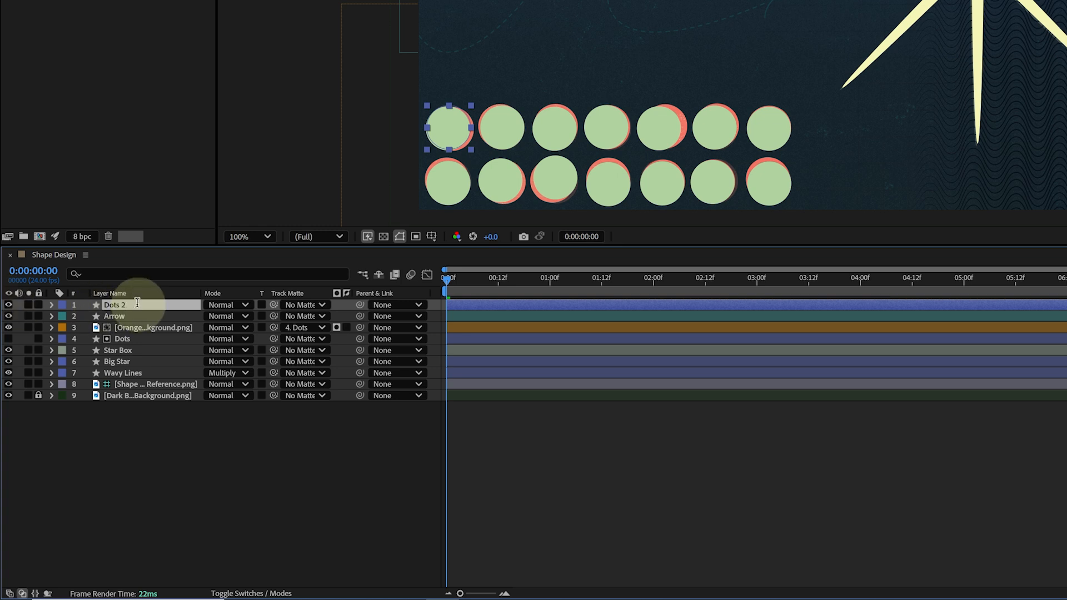
Rename the duplicated dots layer as SemiCircles
key("Return")
type("SemiCircles")
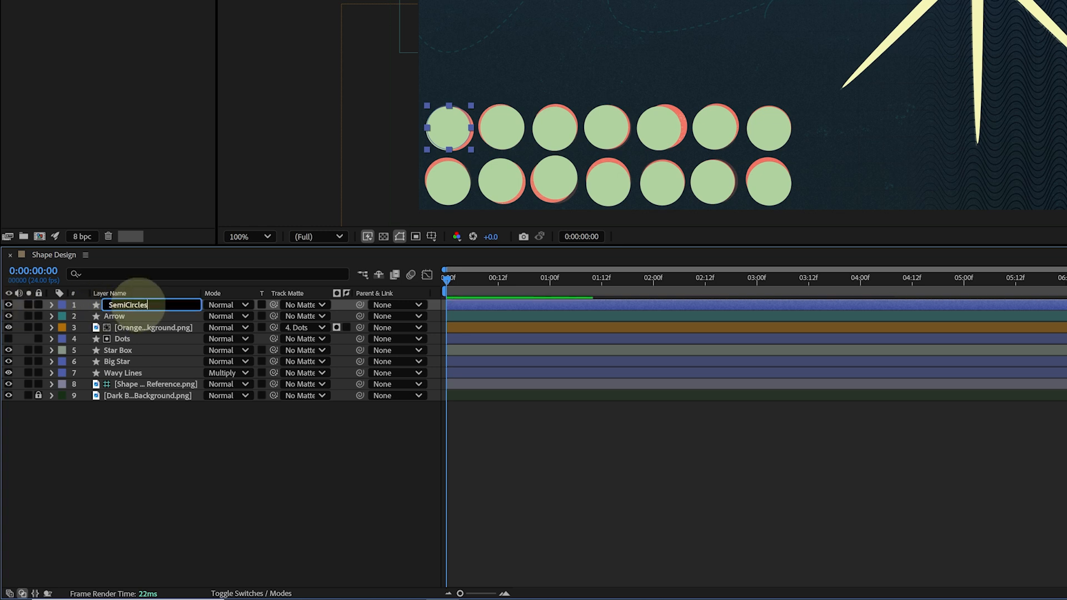
key("Return")
Delete the stroke from the SemiCircles layer's ellipse group
left_click(52, 305)
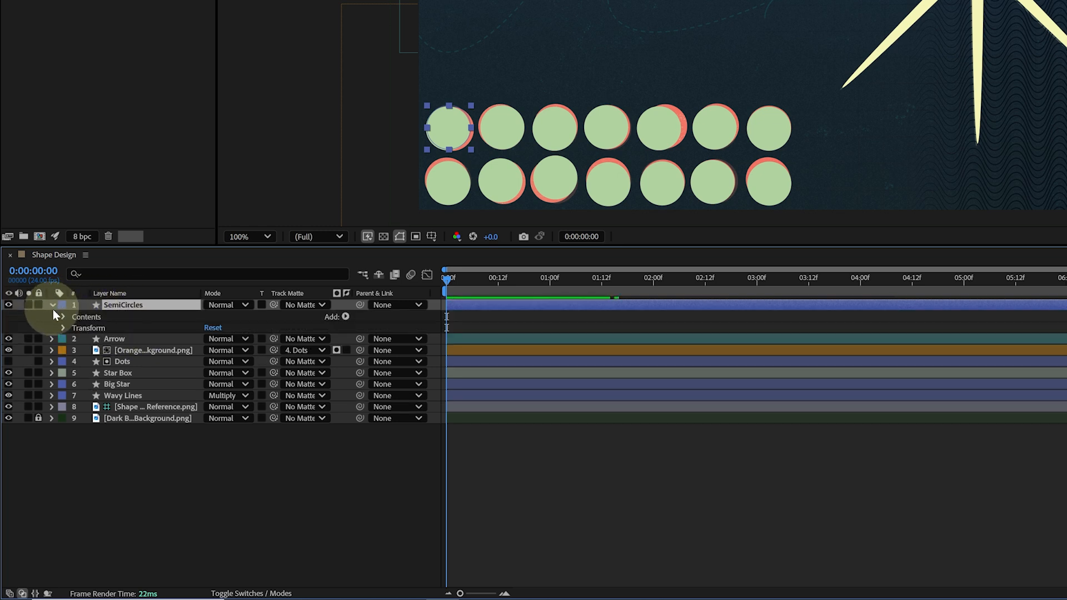
left_click(61, 316)
left_click(72, 327)
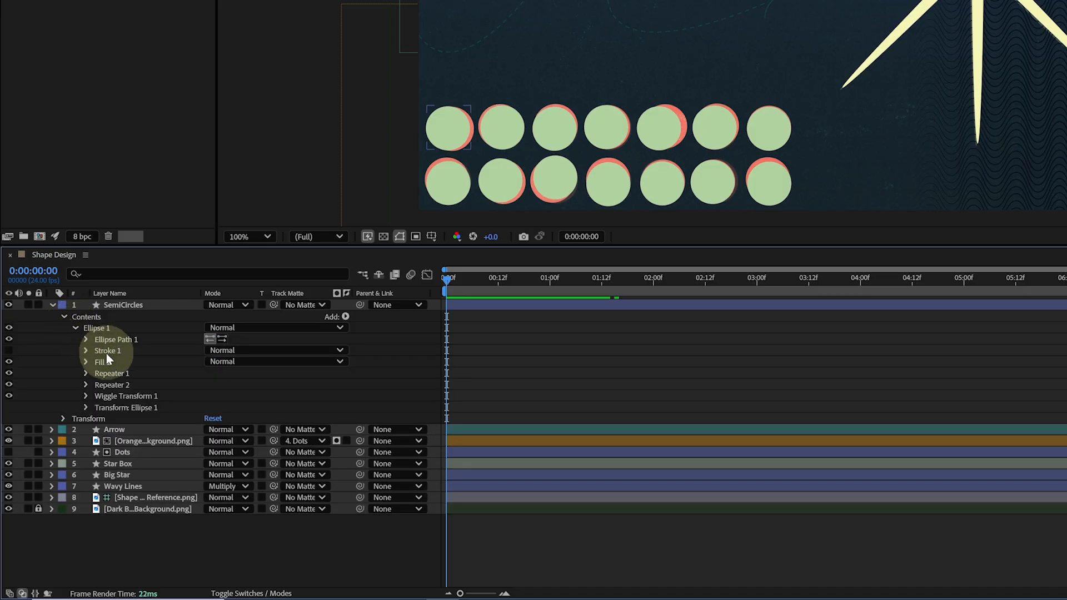
left_click(124, 352)
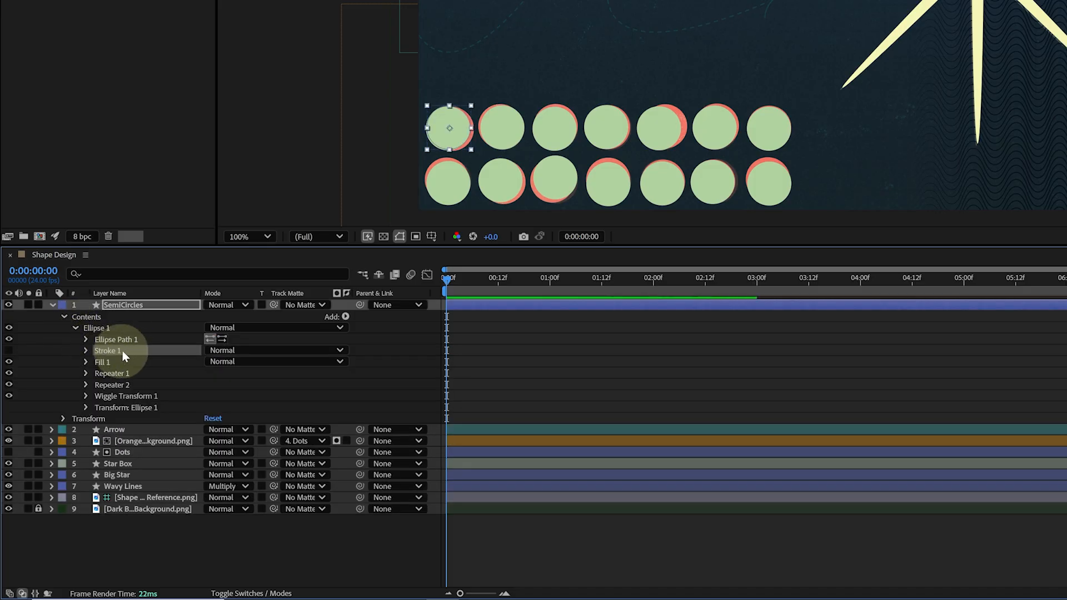
key("Delete")
Delete the first repeater and the wiggle transform from the SemiCircles ellipse group
left_click(124, 361)
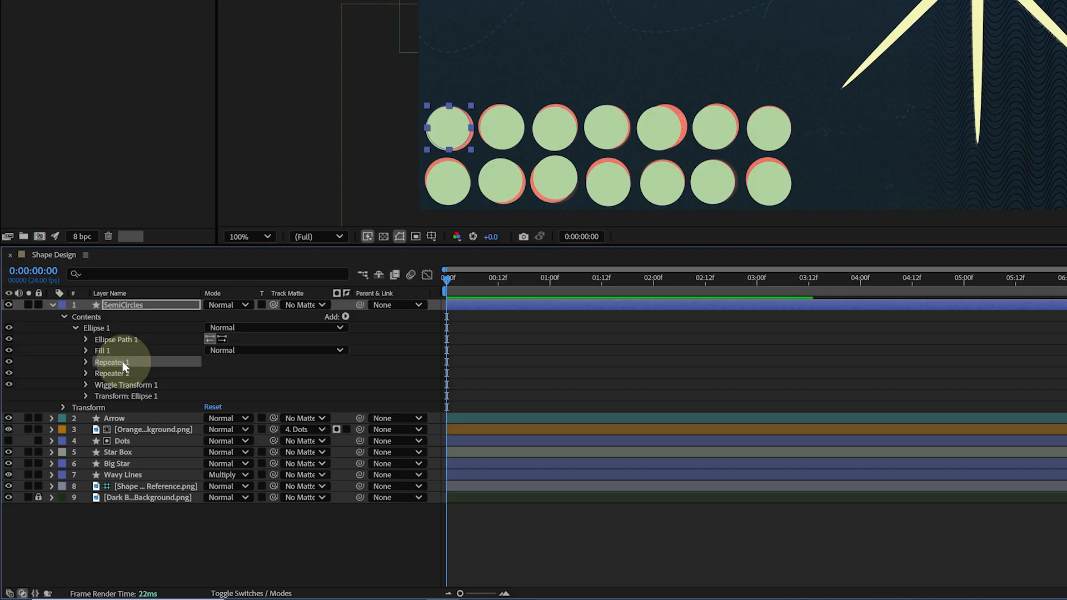
left_click(159, 384, "ctrl")
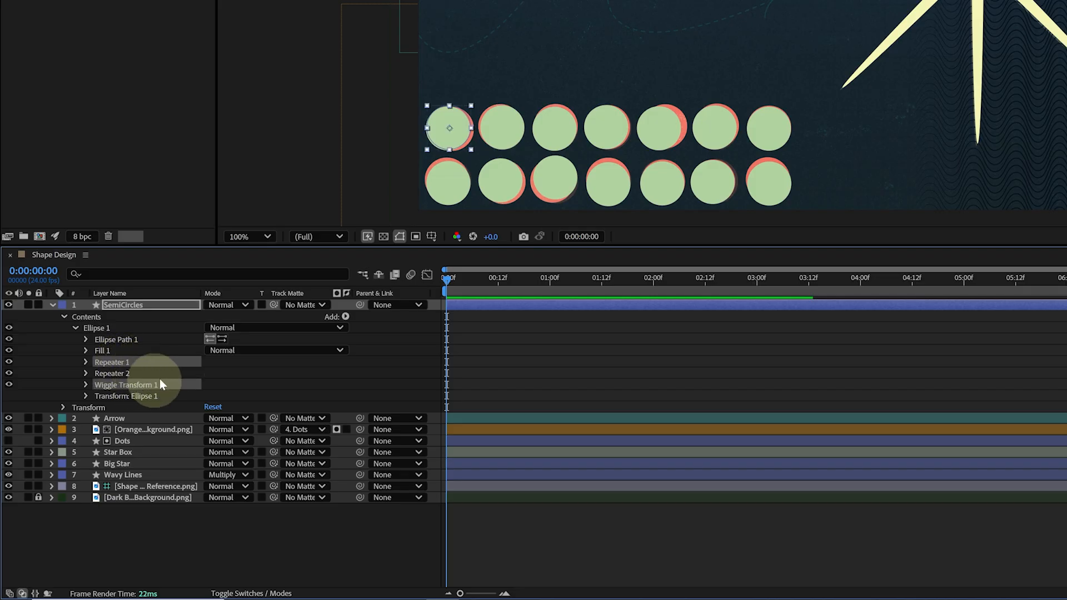
key("Delete")
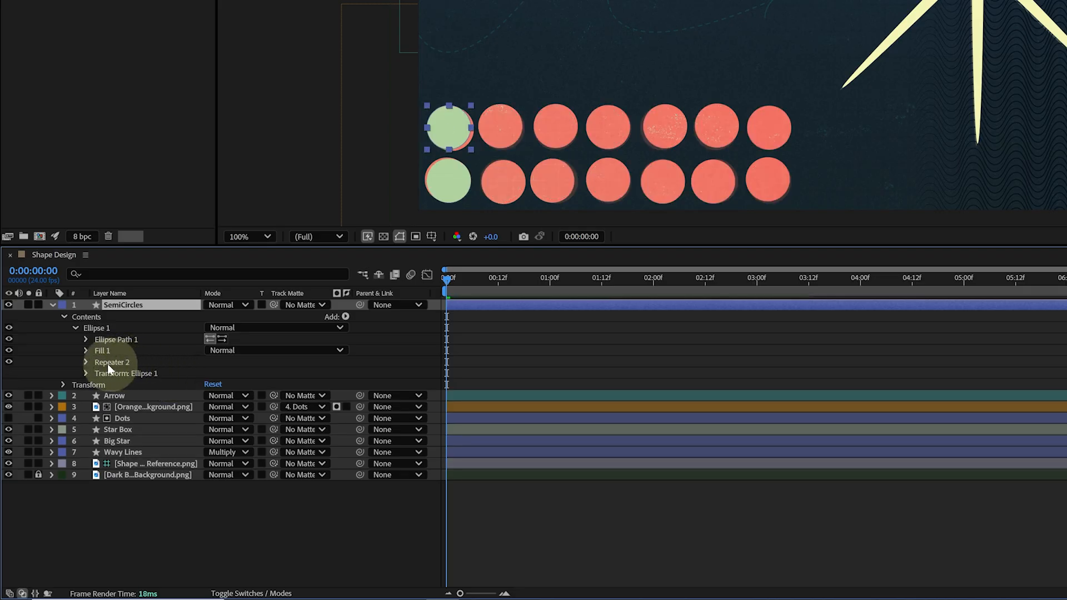
Set the remaining repeater to 3 copies with a vertical position offset of 160
left_click(86, 361)
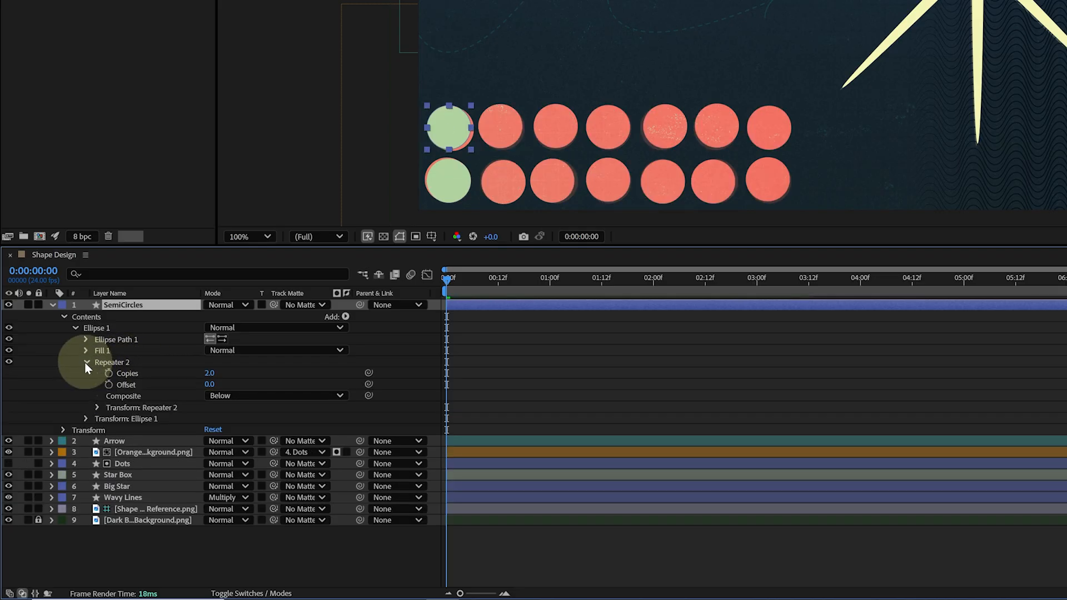
left_click(211, 374)
type("3")
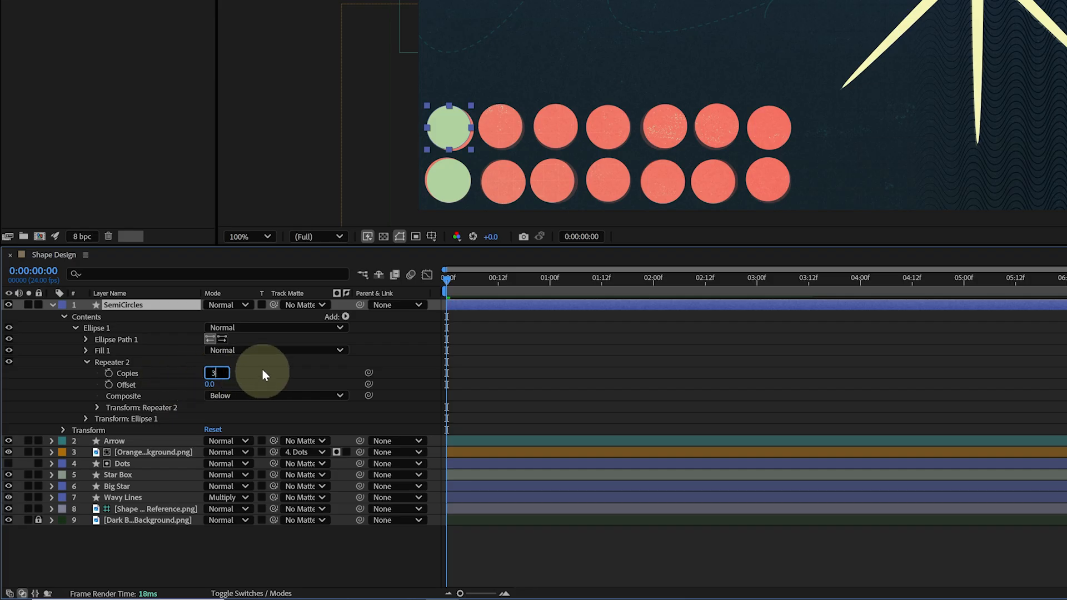
left_click(262, 369)
left_click(98, 408)
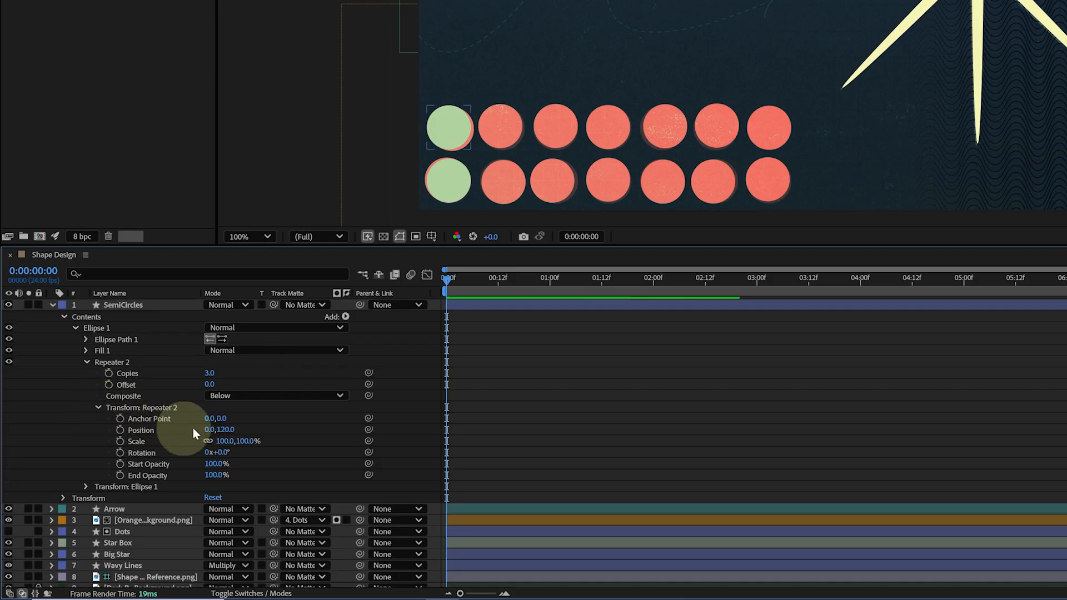
left_click(226, 430)
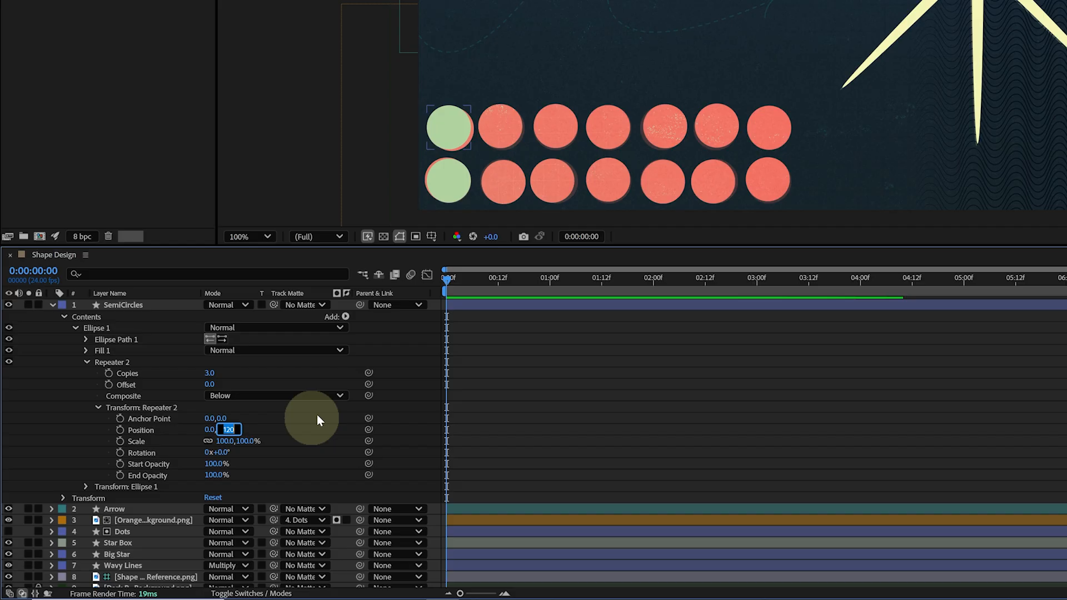
type("160")
key("Return")
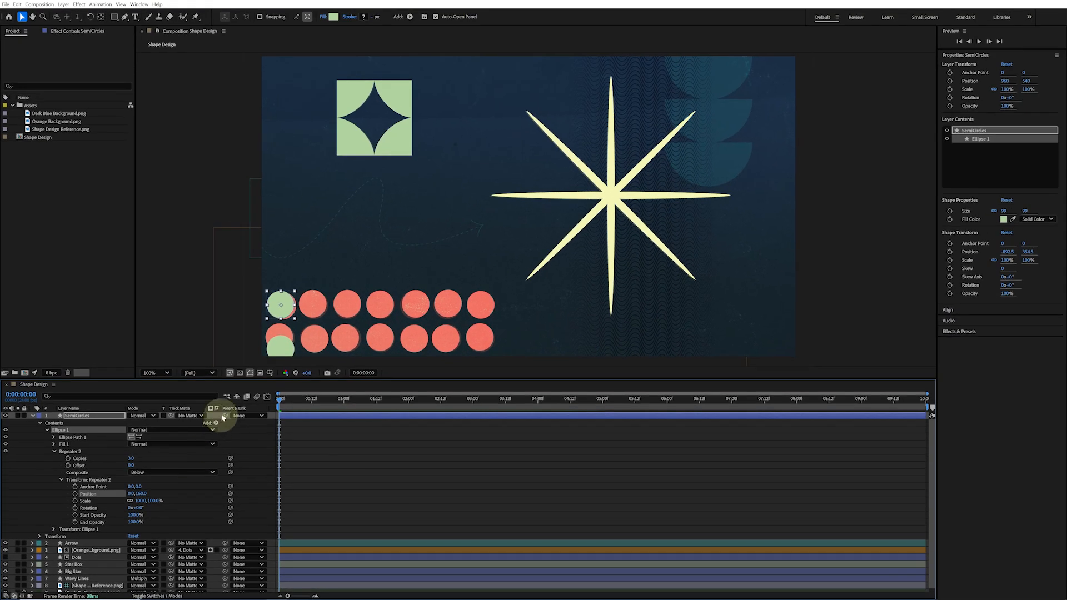
Move the ellipse to the composition's upper right corner and set the ellipse size to 320
left_click_drag(285, 313, 717, 90)
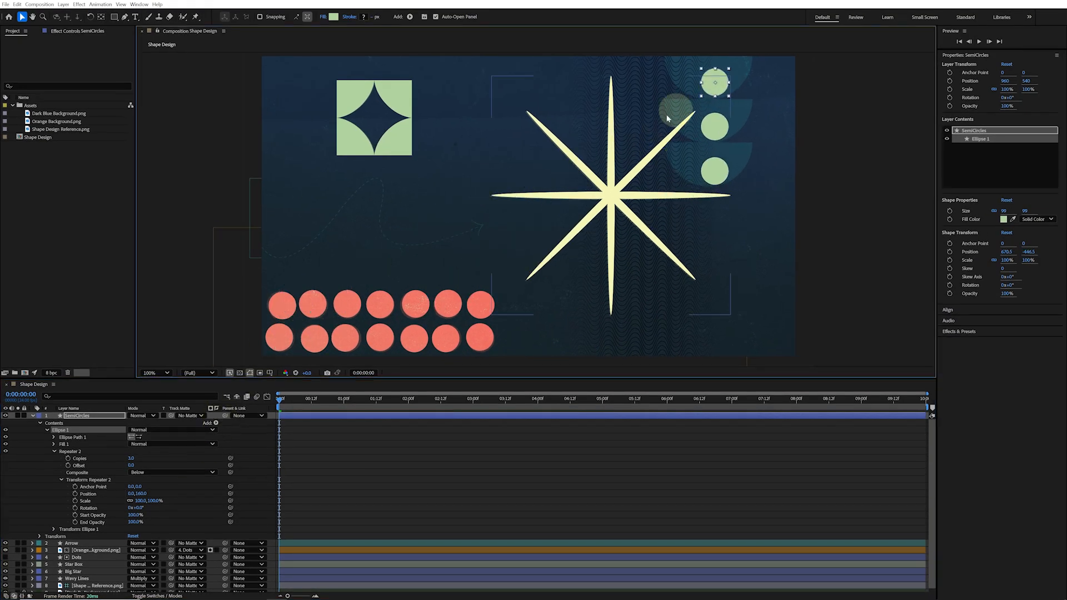
left_click(54, 438)
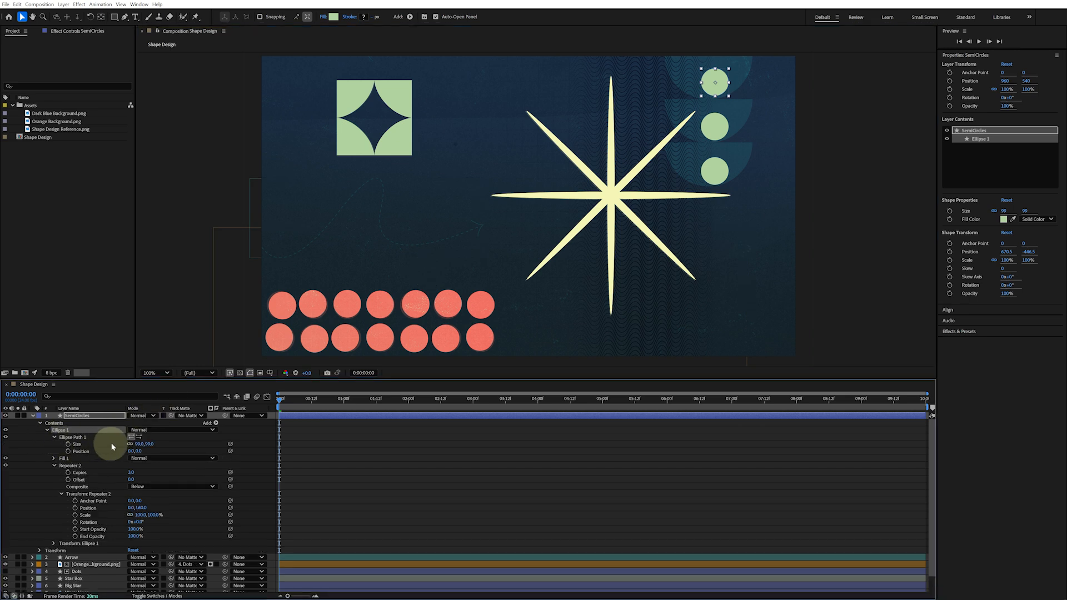
left_click(151, 444)
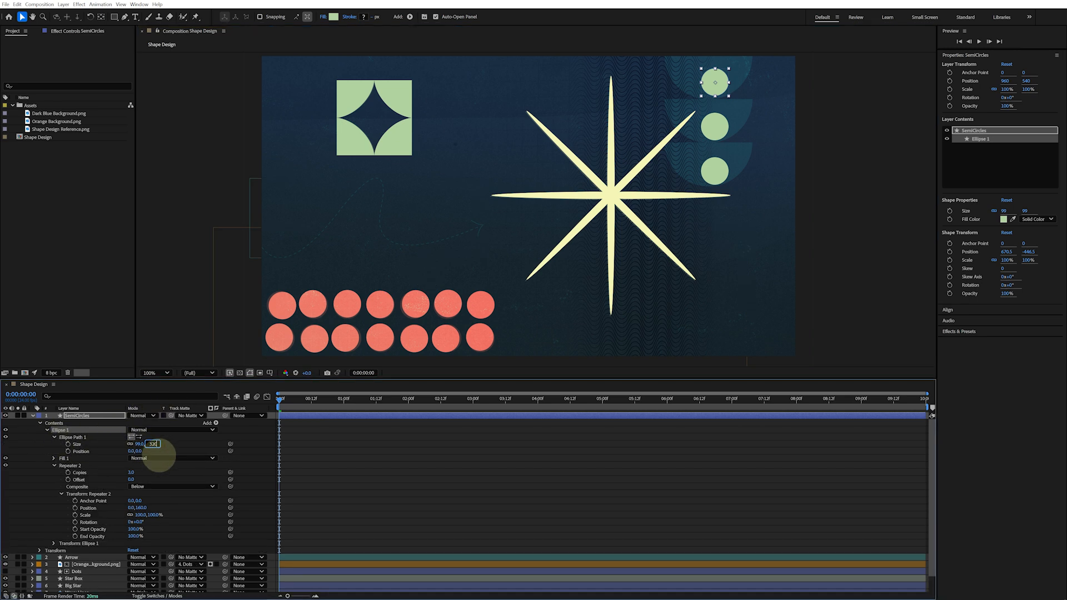
type("320")
key("Return")
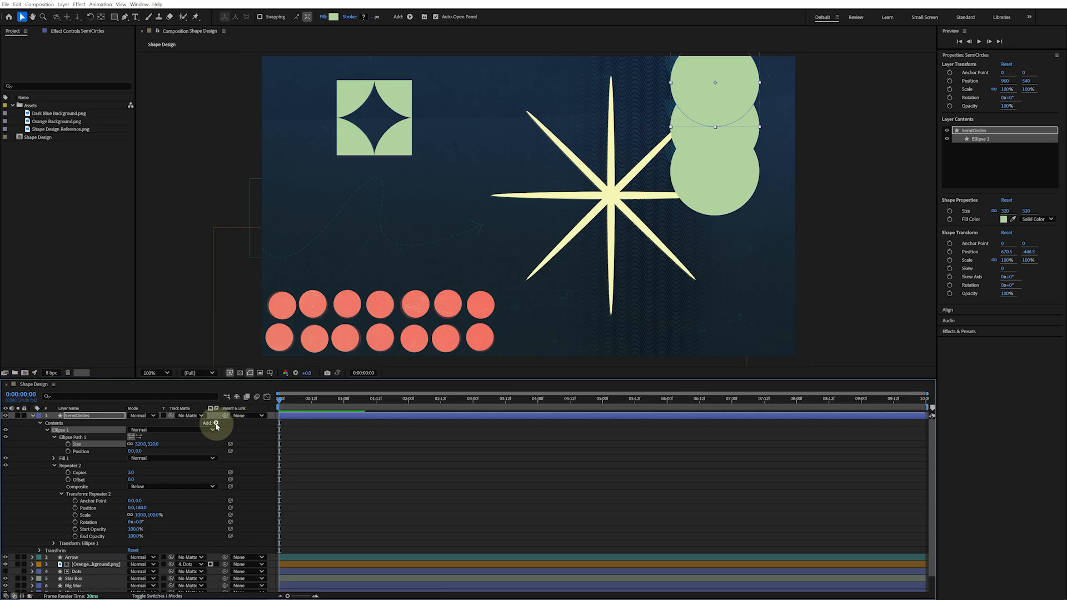
Add Trim Paths to the ellipse group with End at 50% and Offset at 90° to form semicircles
left_click(217, 424)
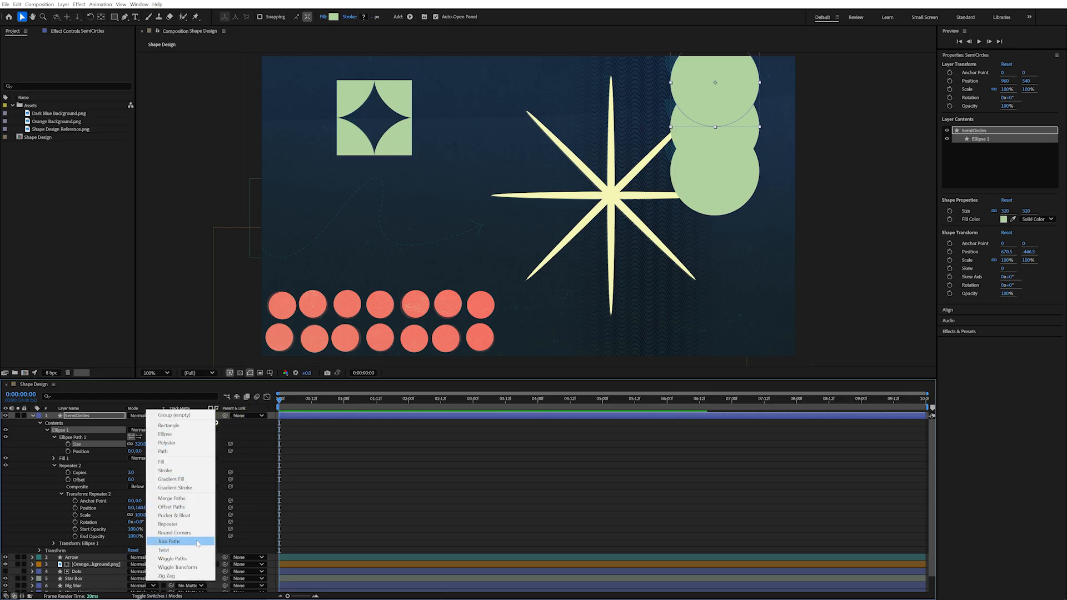
left_click(198, 542)
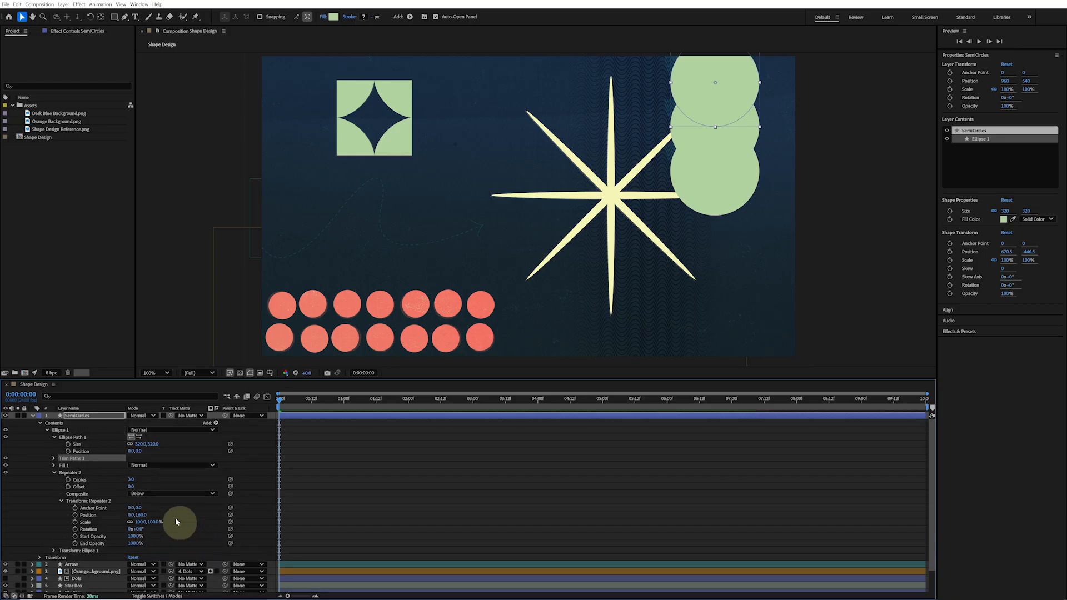
left_click(54, 459)
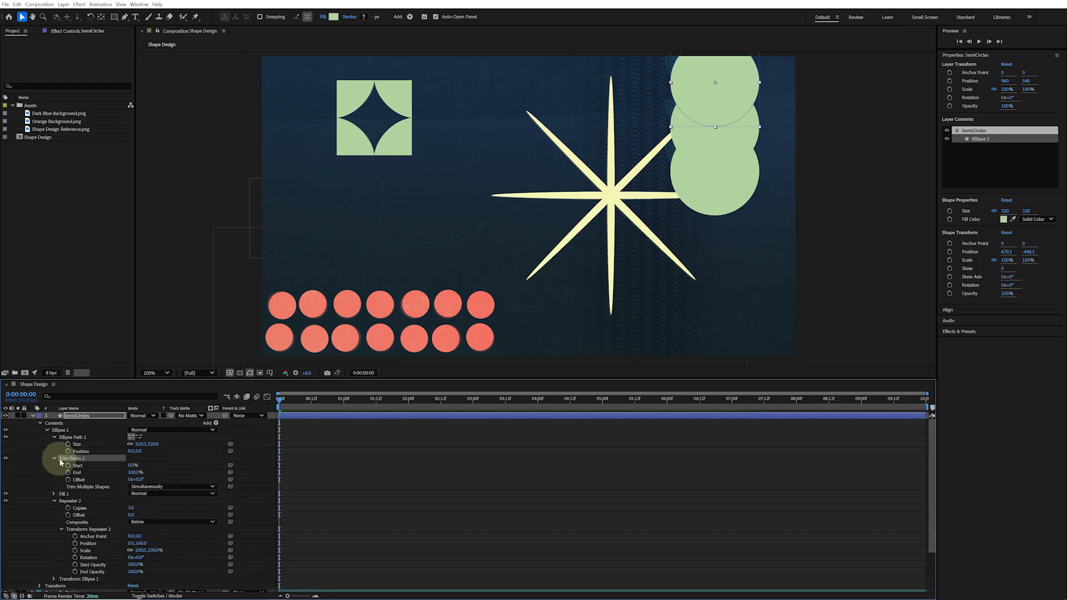
left_click(135, 473)
left_click_drag(135, 473, 104, 462)
left_click_drag(105, 462, 105, 463)
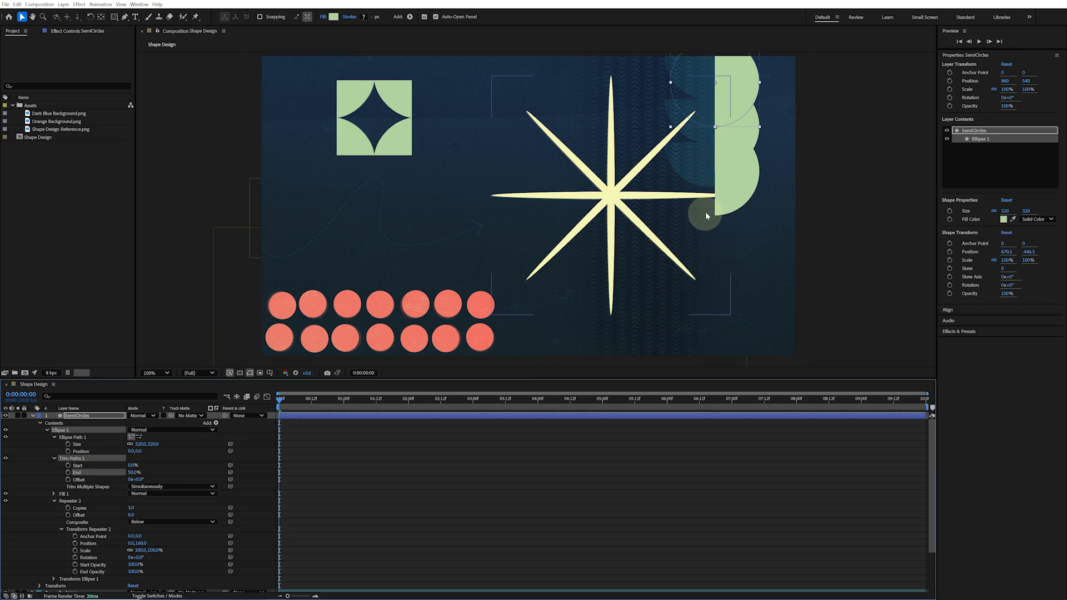
left_click_drag(136, 479, 159, 478)
left_click(139, 479)
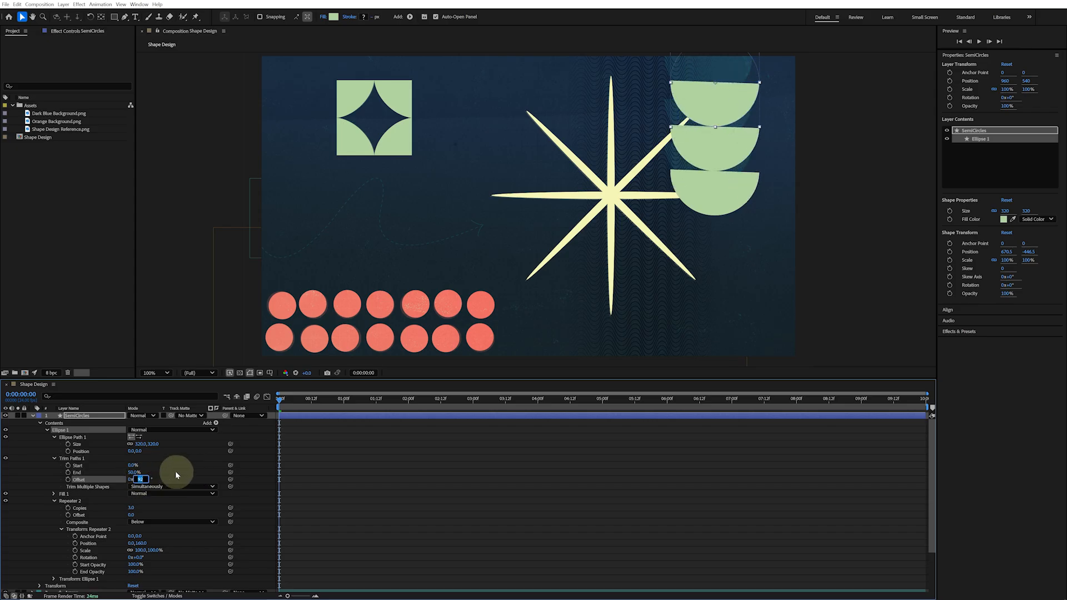
key("Return")
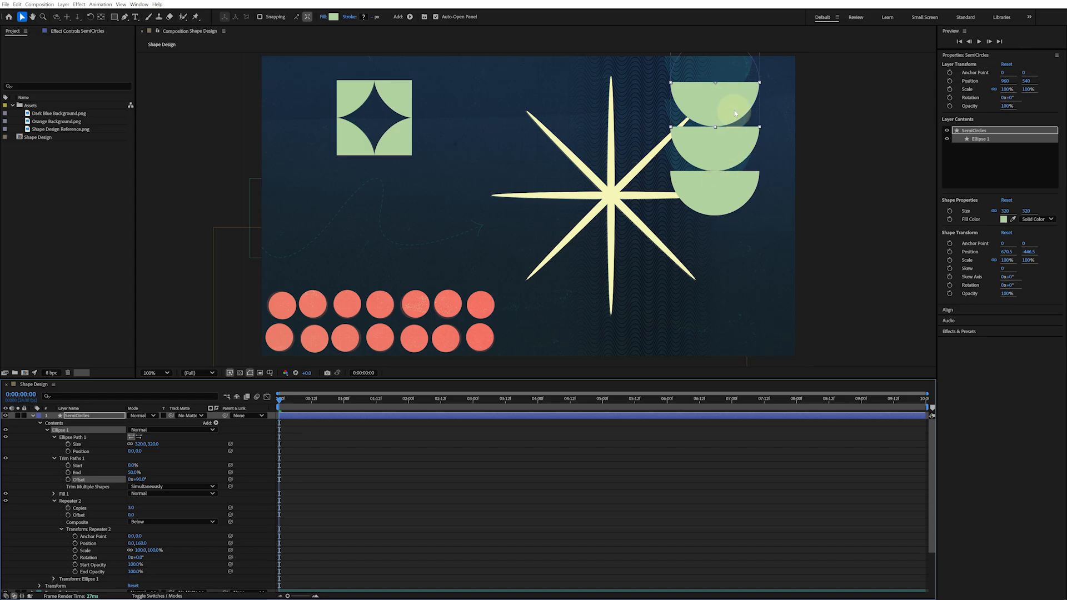
Nudge the semicircles up to the top edge and set their fill color to 0A9294
left_click_drag(735, 110, 730, 82)
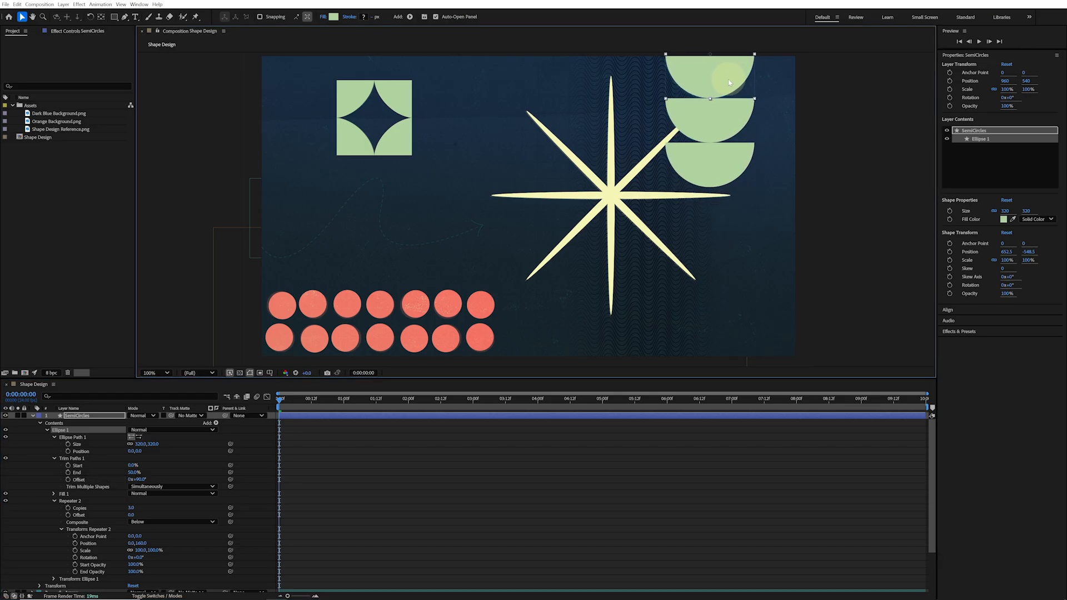
left_click(1005, 221)
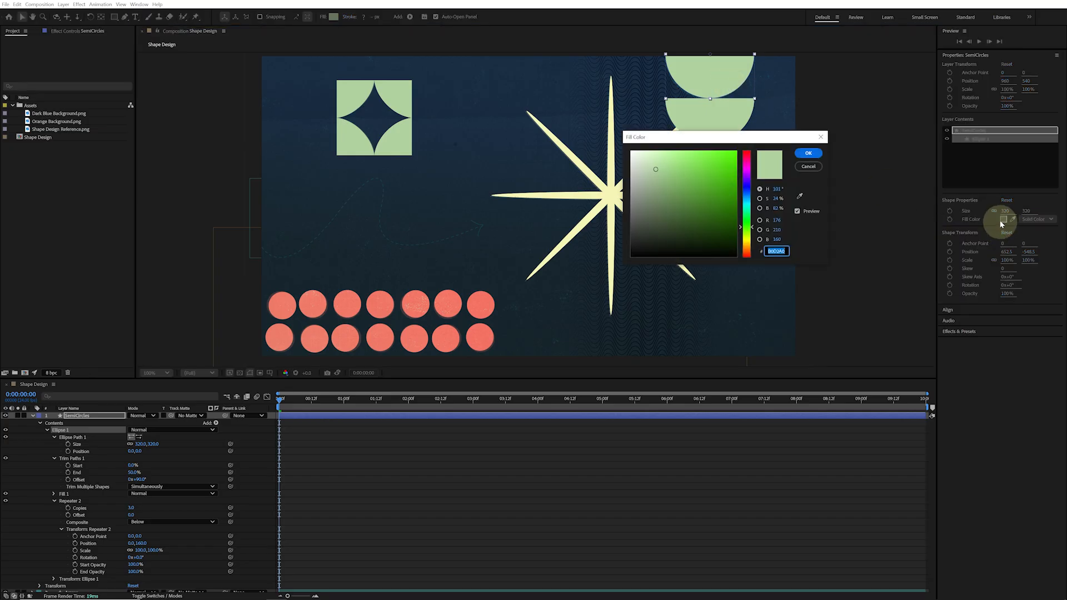
type("0A")
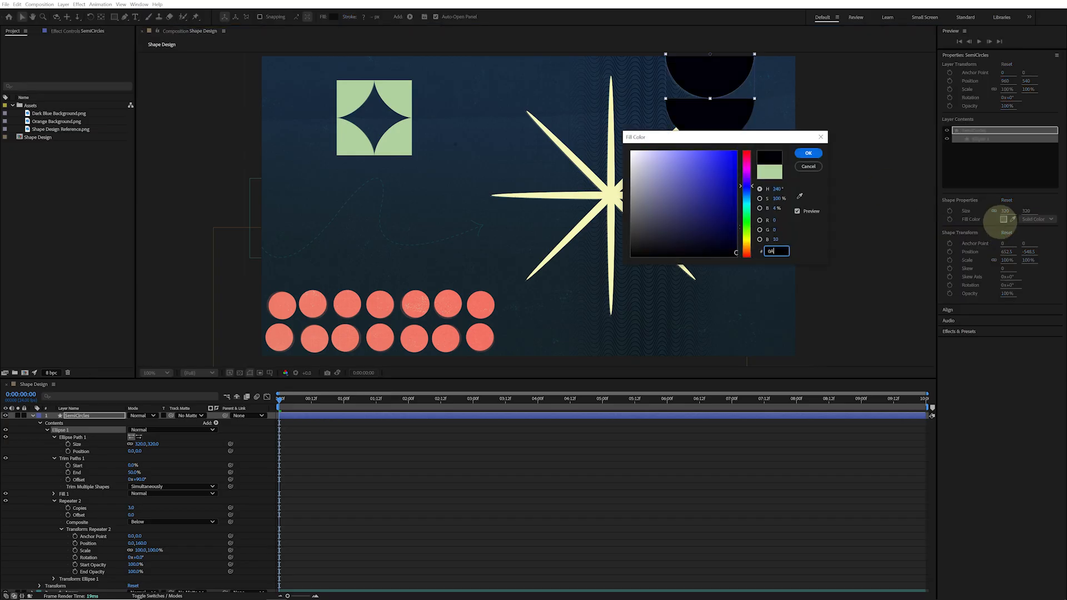
type("9294")
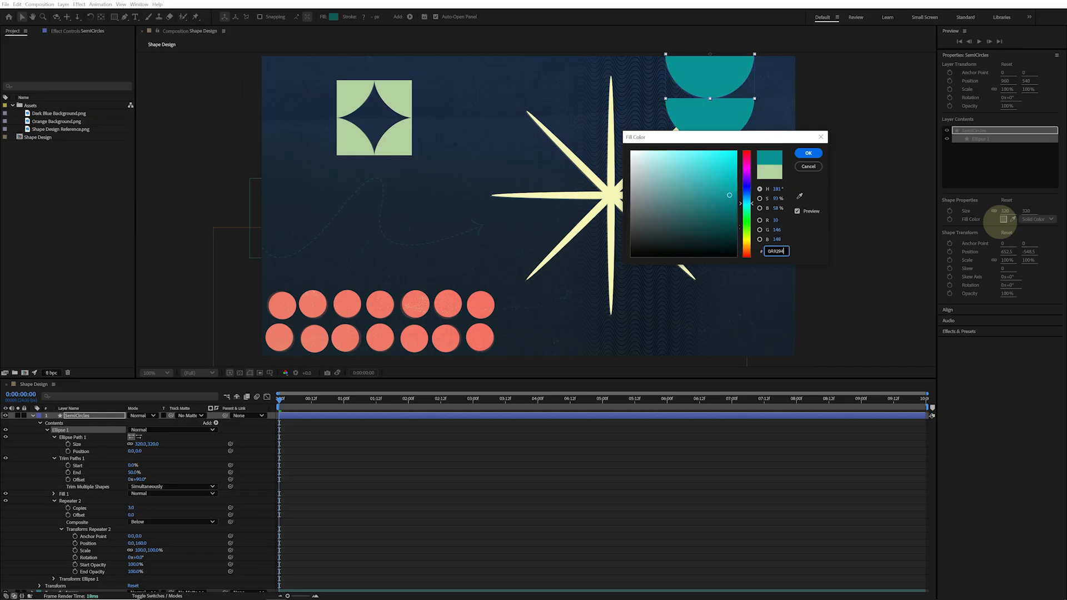
key("Return")
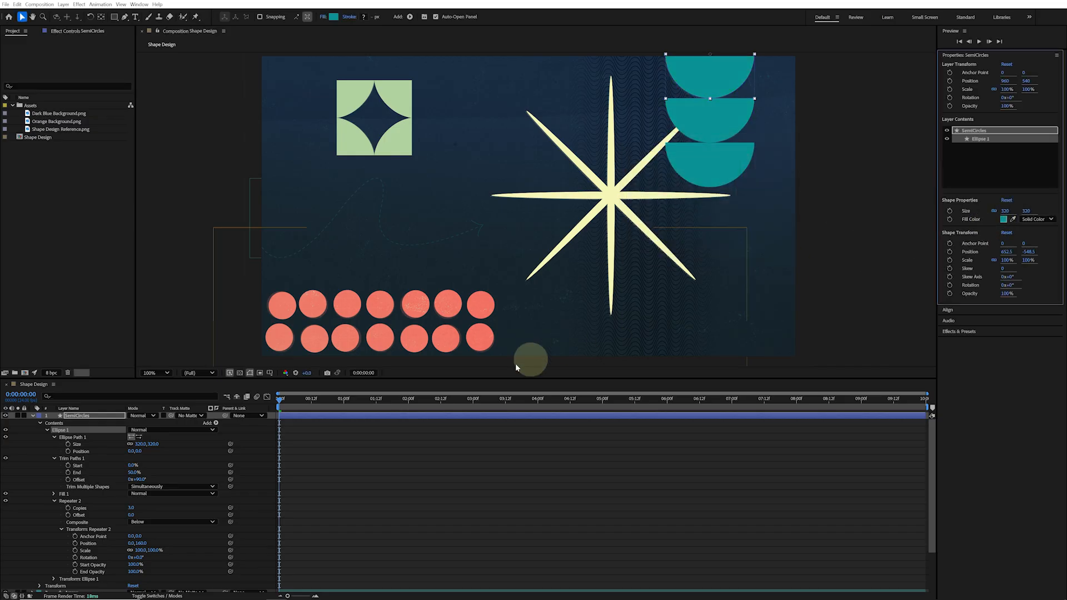
Set the SemiCircles layer's blending mode to Screen and its opacity to 80%
left_click(157, 415)
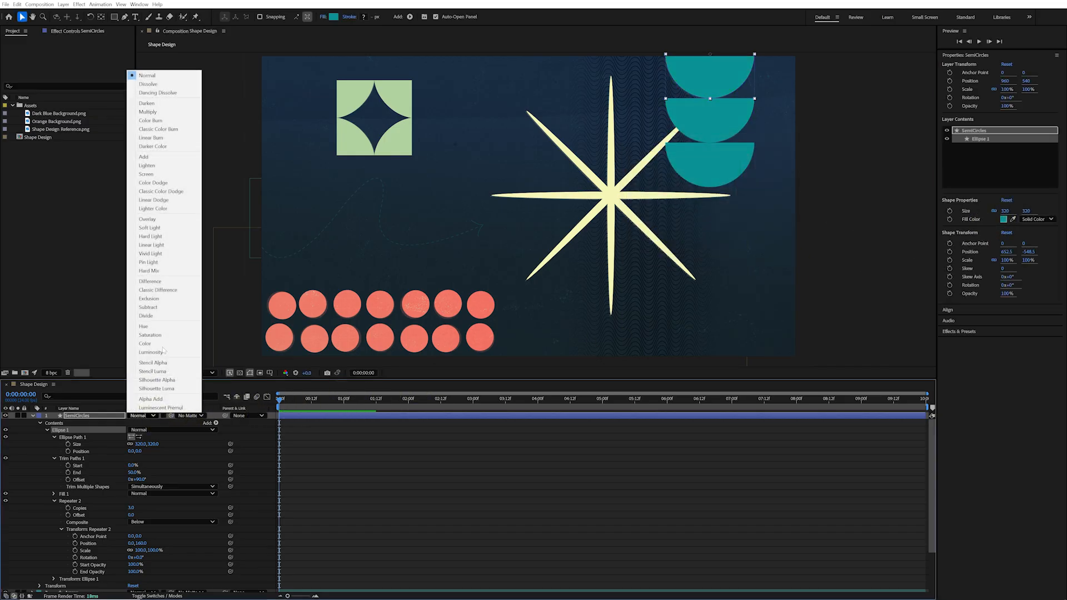
left_click(178, 179)
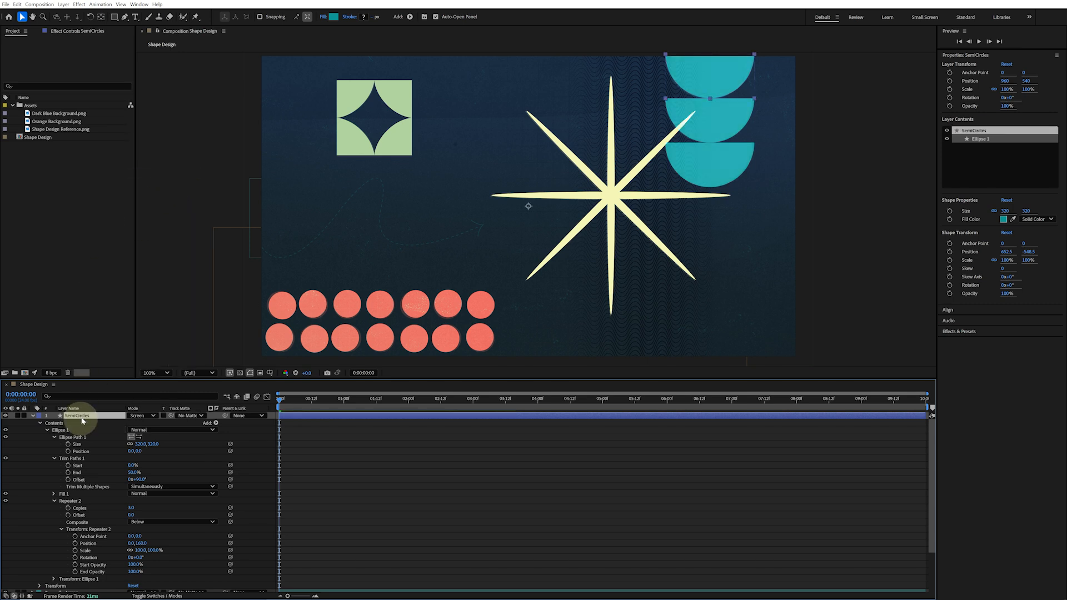
key("t")
left_click(134, 422)
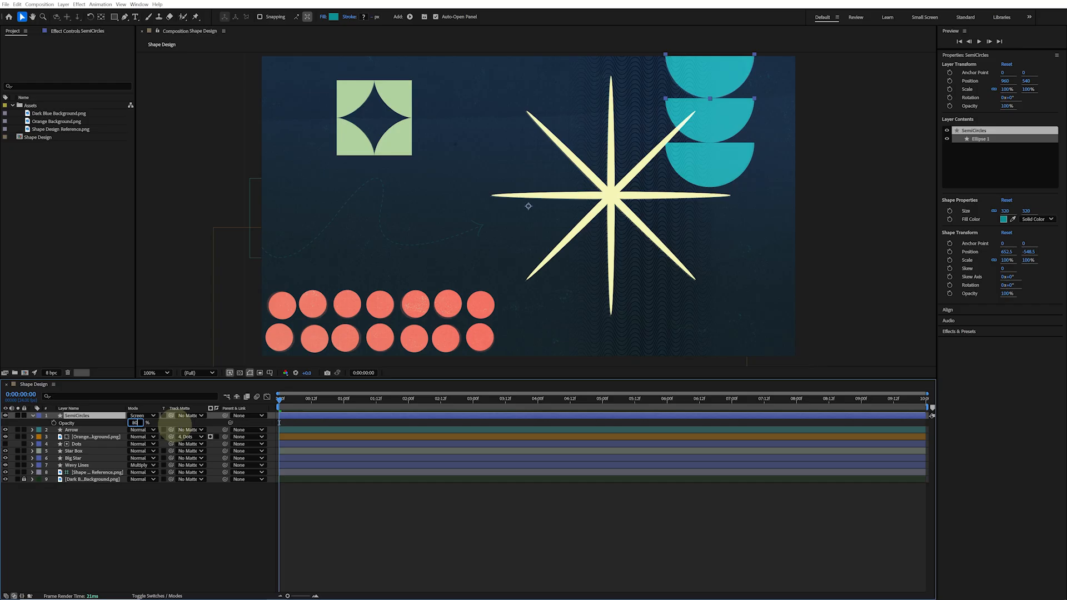
type("80")
key("Return")
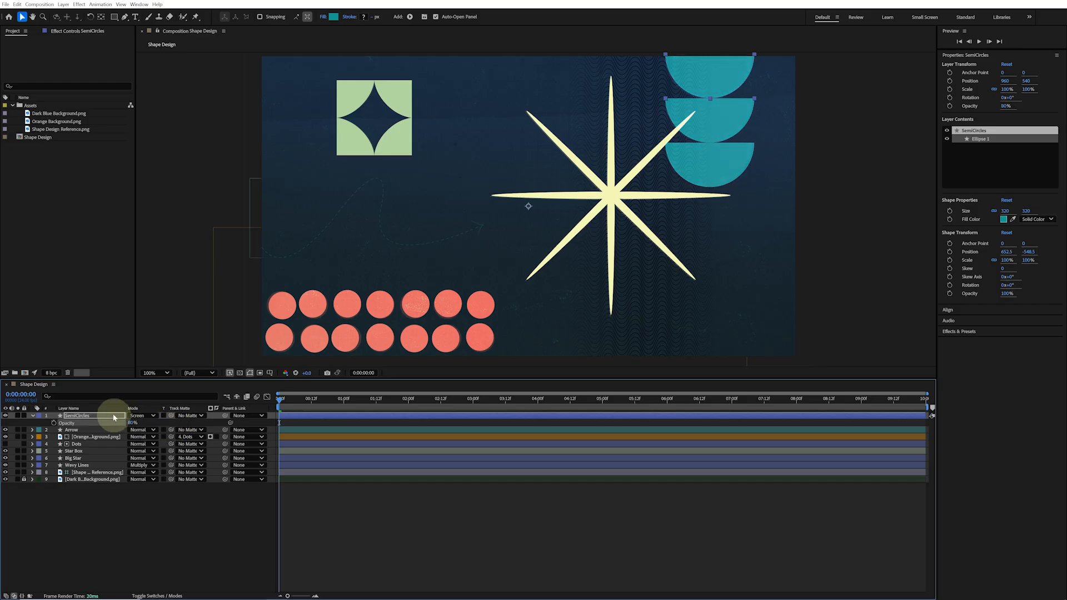
Move the SemiCircles layer below Big Star in the layer stack
left_click_drag(114, 417, 107, 464)
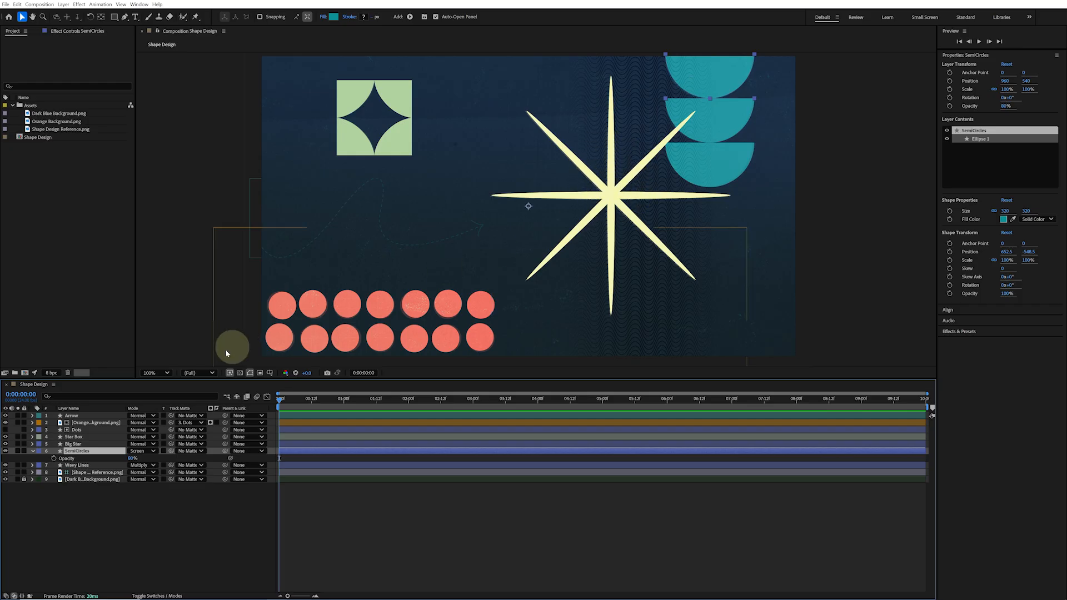
Give the Big Star layer a yellow label and set a rotation keyframe at the start of the timeline
left_click(84, 444)
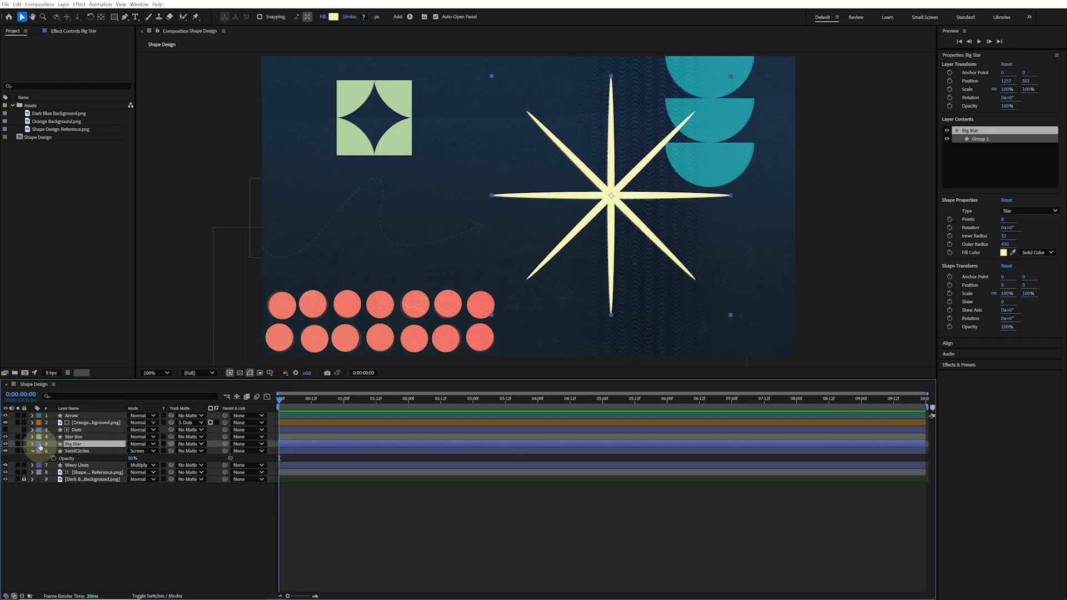
left_click(39, 444)
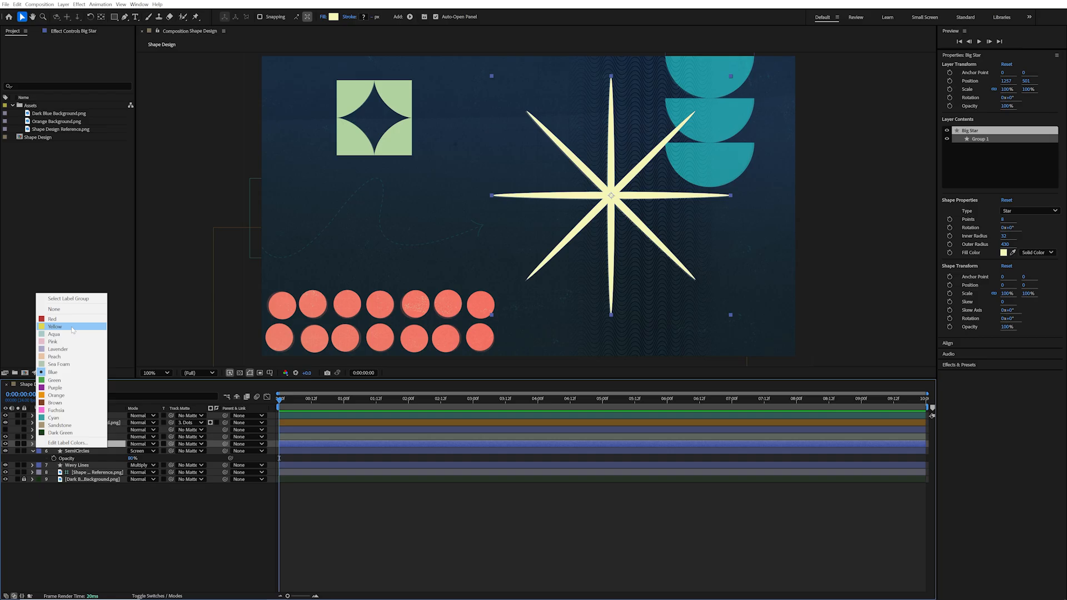
left_click(65, 327)
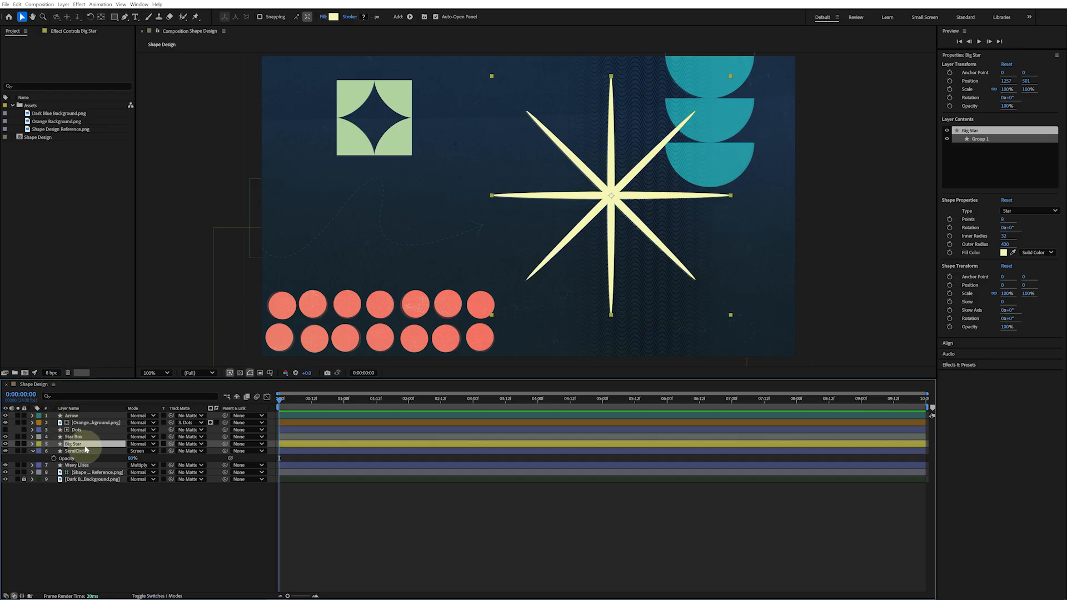
key("r")
left_click(53, 451)
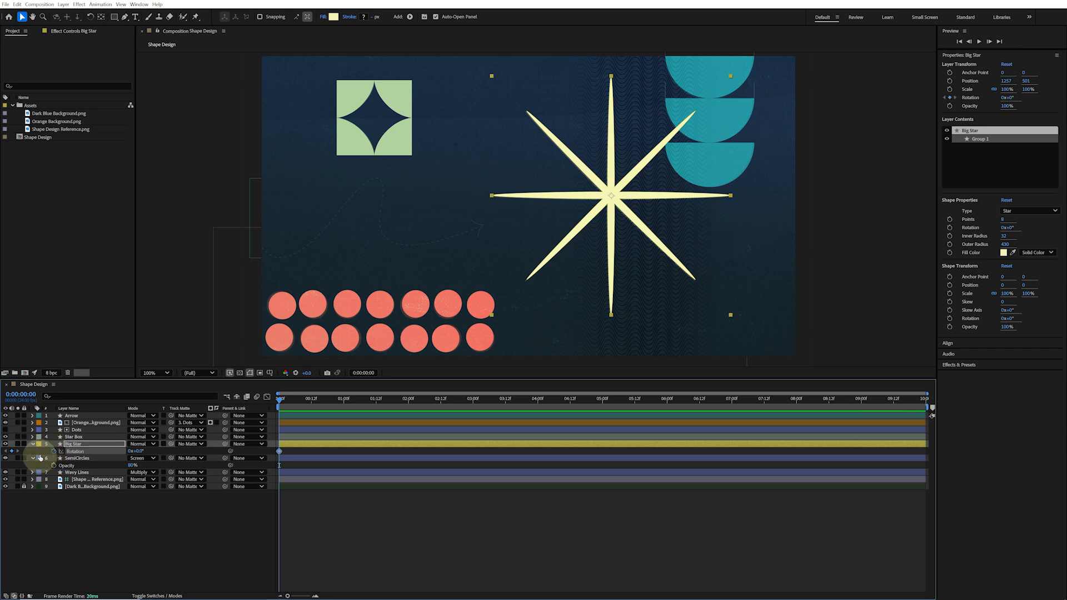
Add a 90° rotation keyframe to Big Star at the end of the timeline and nudge that keyframe slightly
key("End")
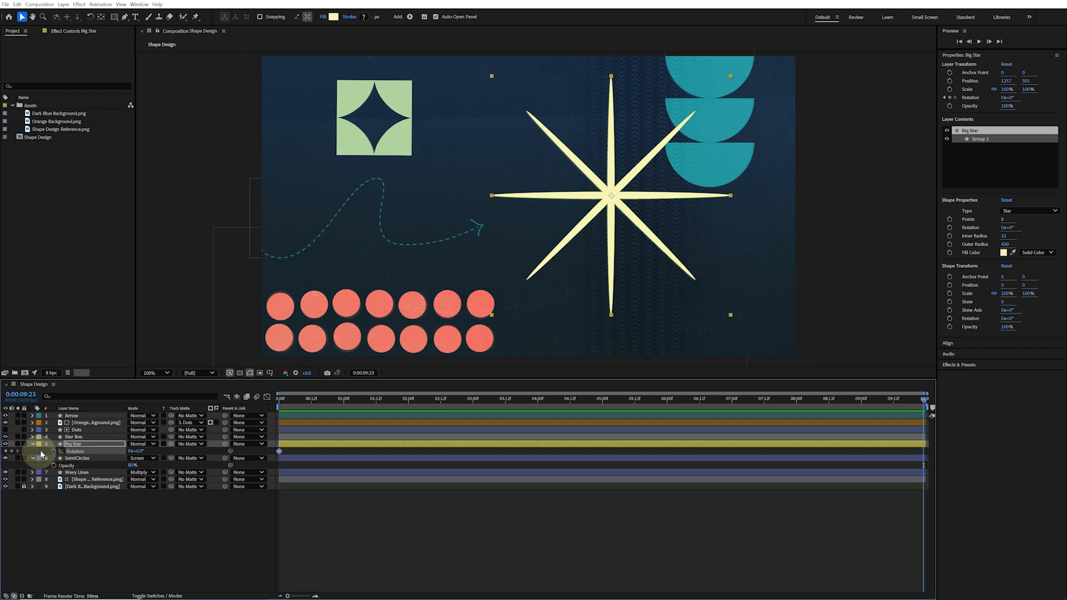
left_click(138, 451)
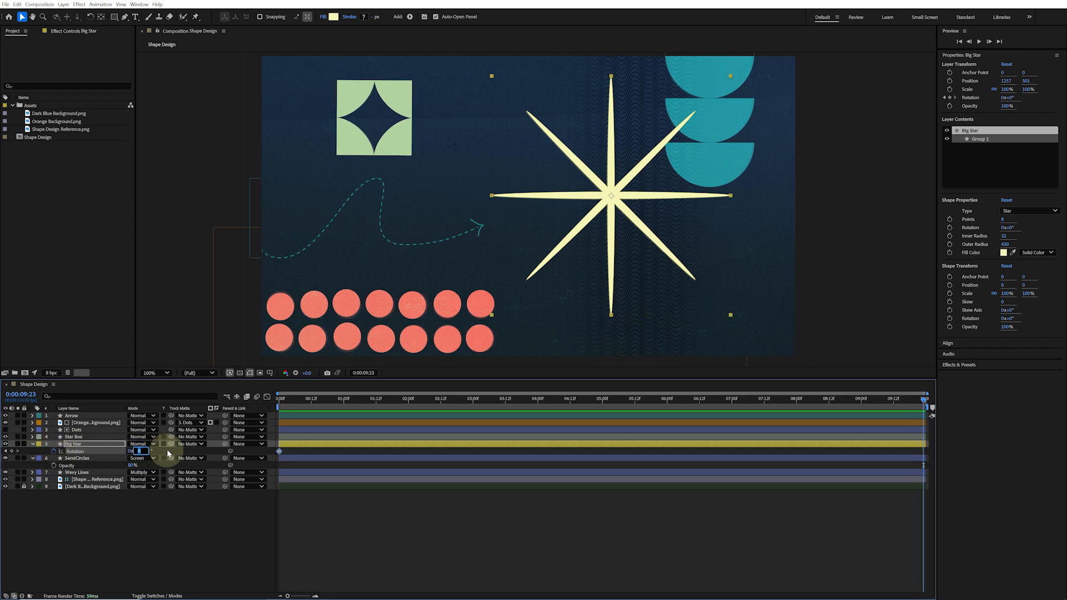
key("Return")
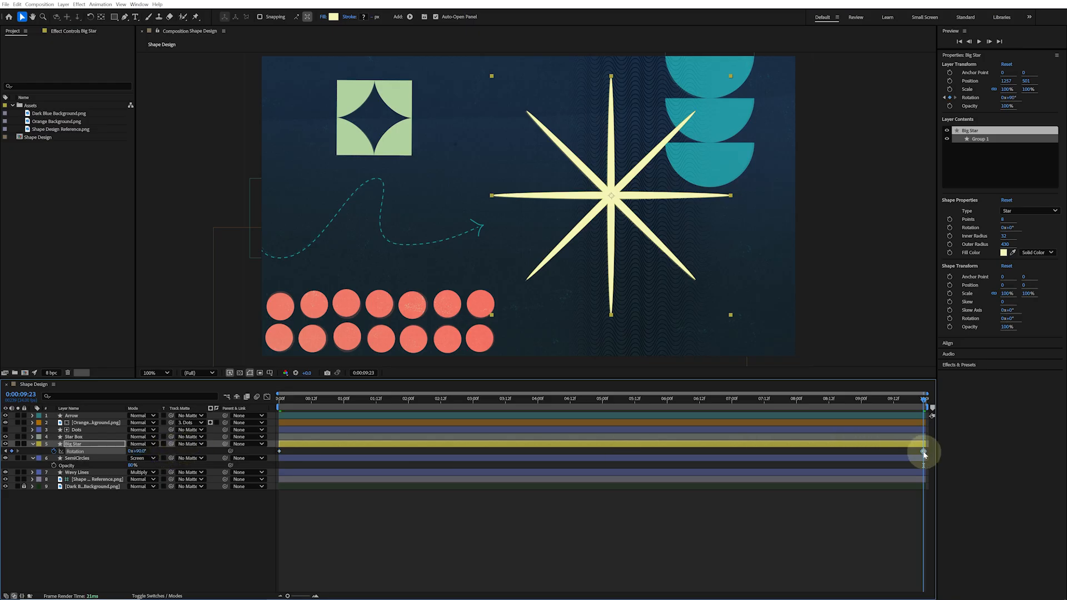
left_click_drag(925, 454, 926, 455)
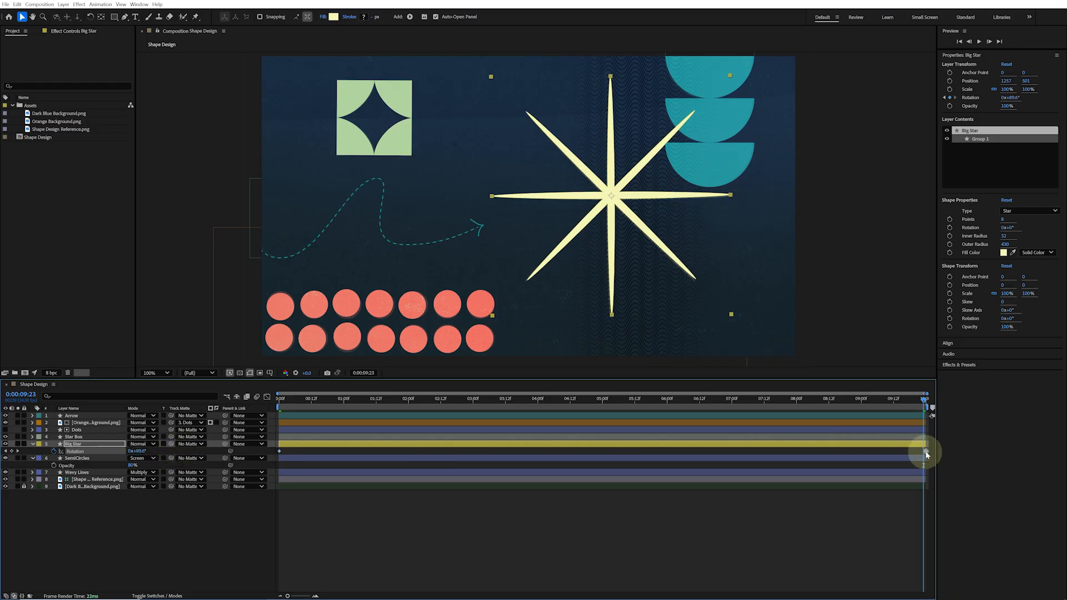
left_click(838, 509)
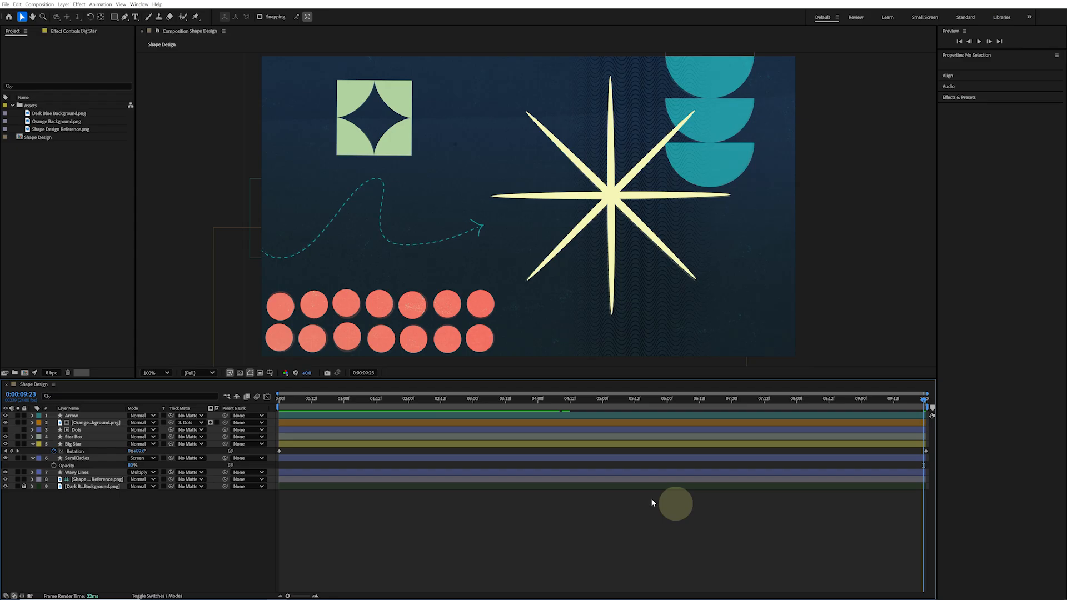
Hide the reference image layer and play back a maximized preview of the animation
left_click(6, 480)
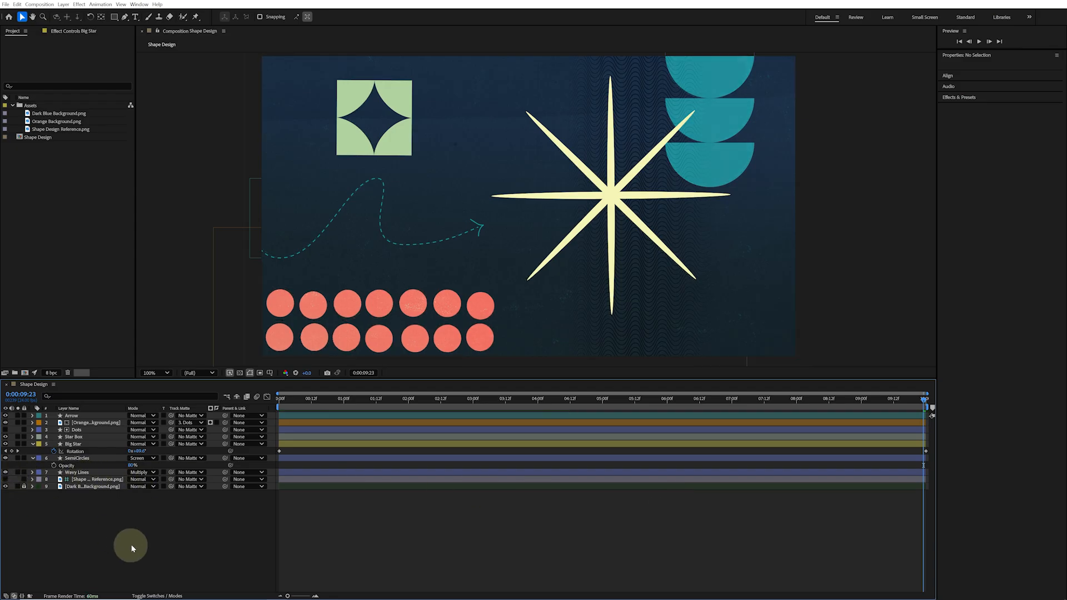
key("space")
key("grave")
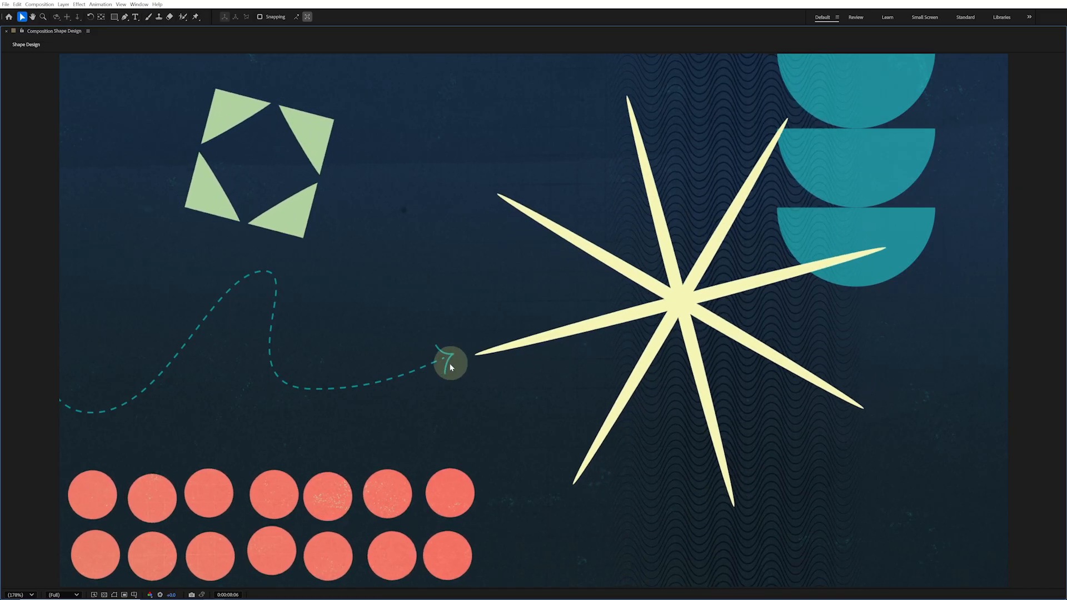
key("space")
key("grave")
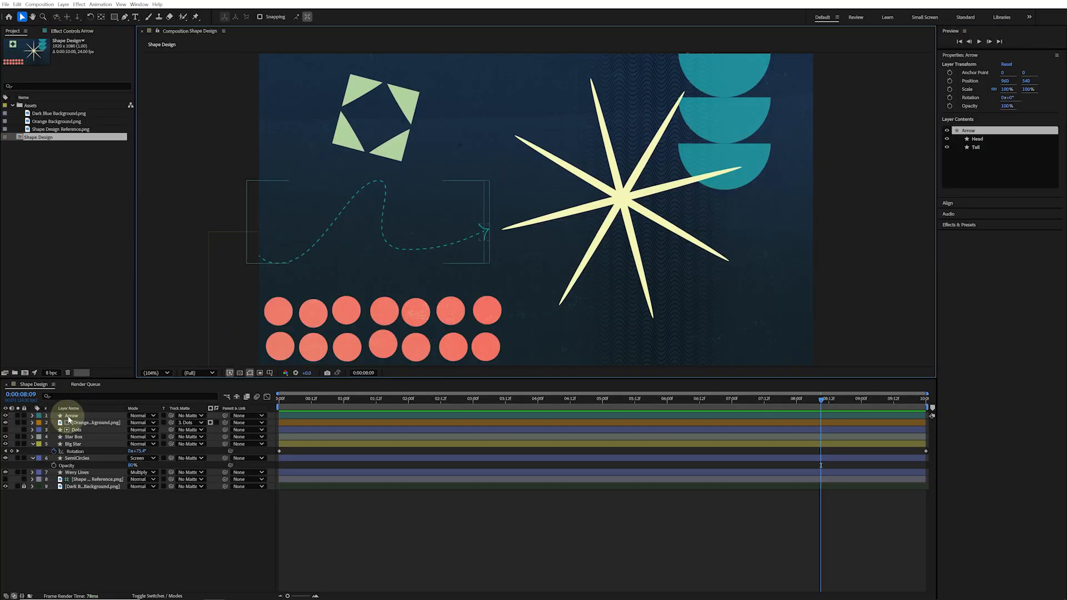
Expand the Arrow layer and give it a Fuchsia label
left_click(62, 416)
left_click(32, 416)
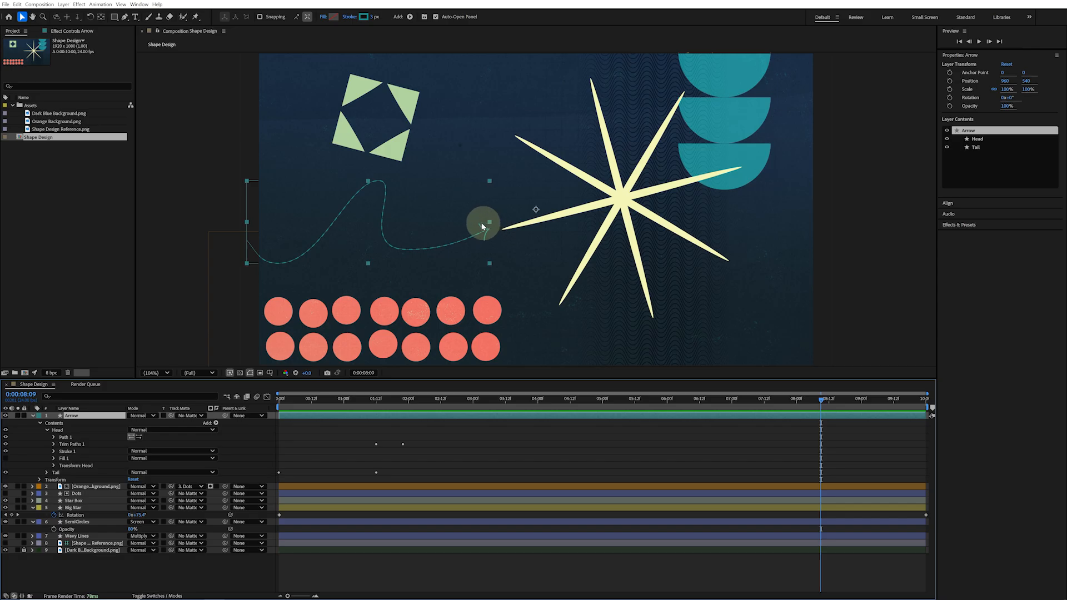
left_click(37, 416)
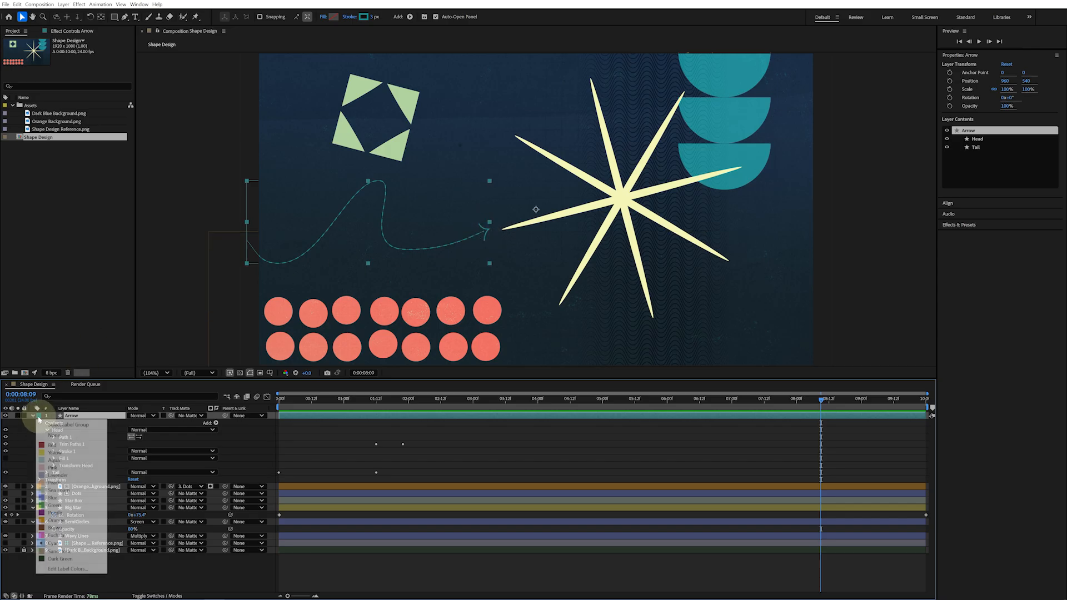
left_click(56, 535)
Select the arrow Head path and slightly reposition its upper point at the arrow tip
left_click(68, 439)
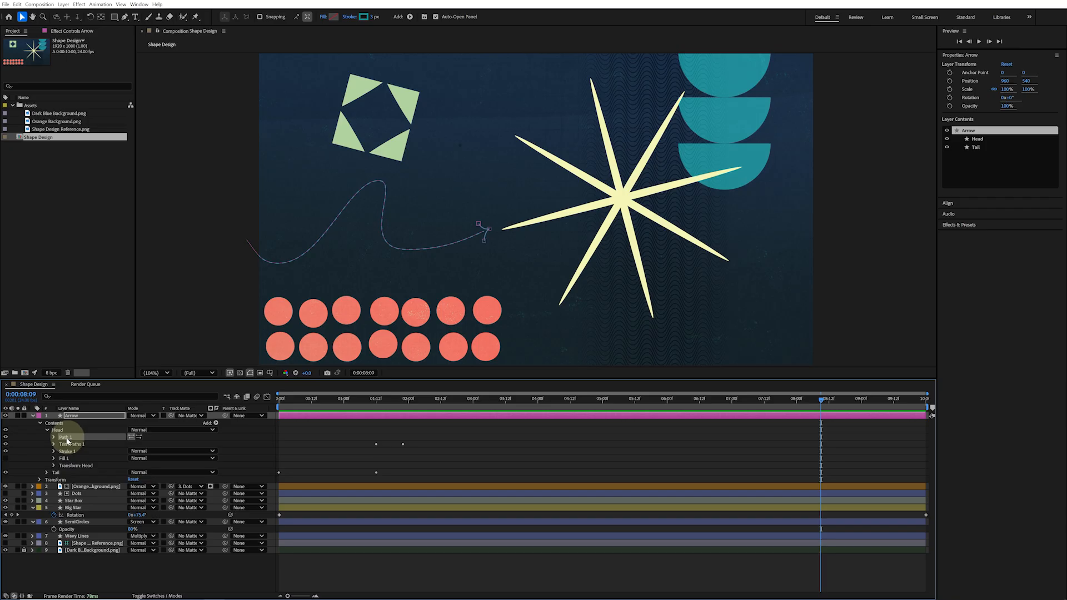
scroll(505, 248, "up", 5)
key("h")
left_click_drag(401, 267, 670, 202)
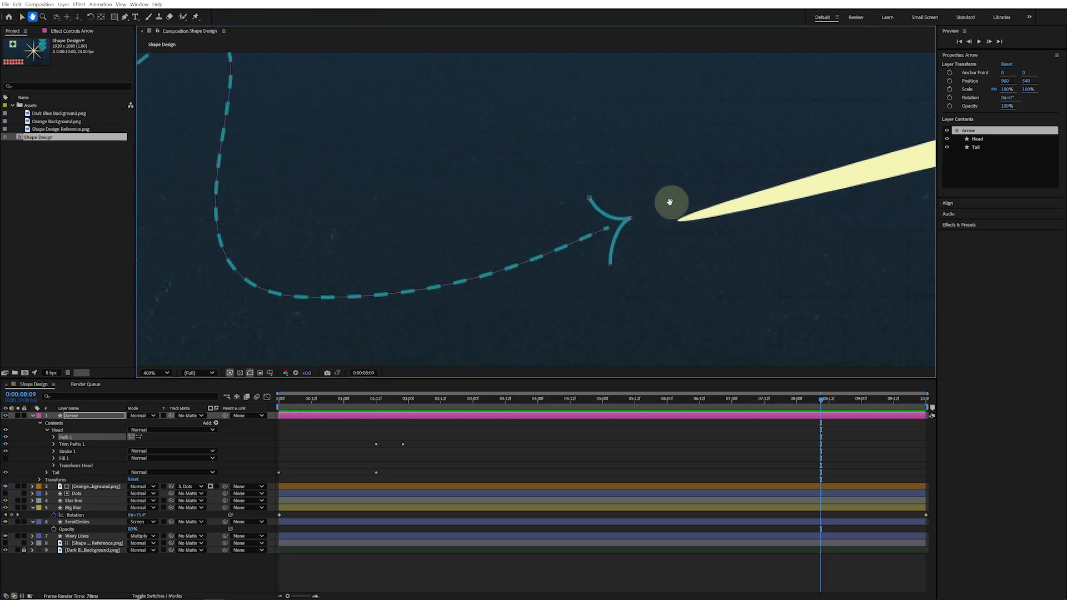
key("v")
mouse_move(591, 201)
left_mouse_down()
mouse_move(628, 209)
mouse_move(610, 222)
mouse_move(572, 195)
mouse_move(598, 218)
mouse_move(588, 199)
left_mouse_up()
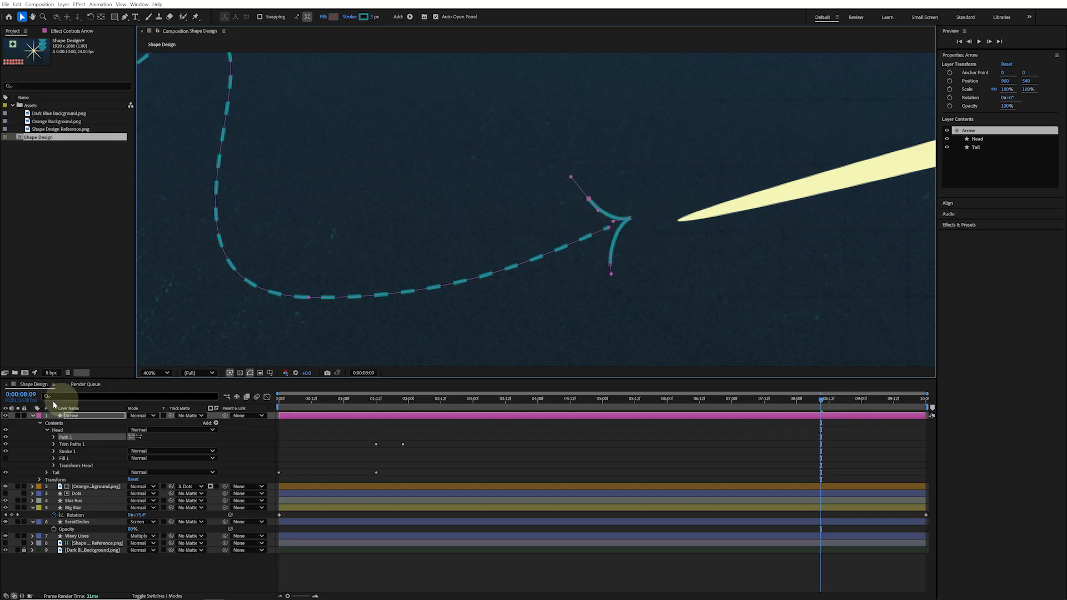
left_click(28, 419)
left_click(32, 416)
left_click(507, 345)
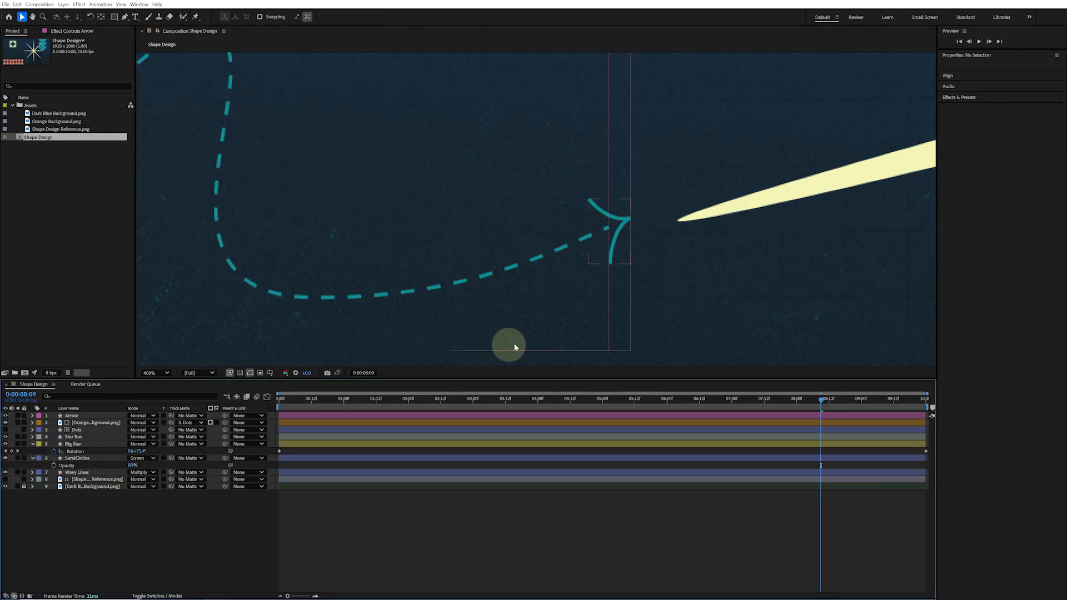
scroll(629, 281, "down", 4)
left_click_drag(630, 282, 585, 302)
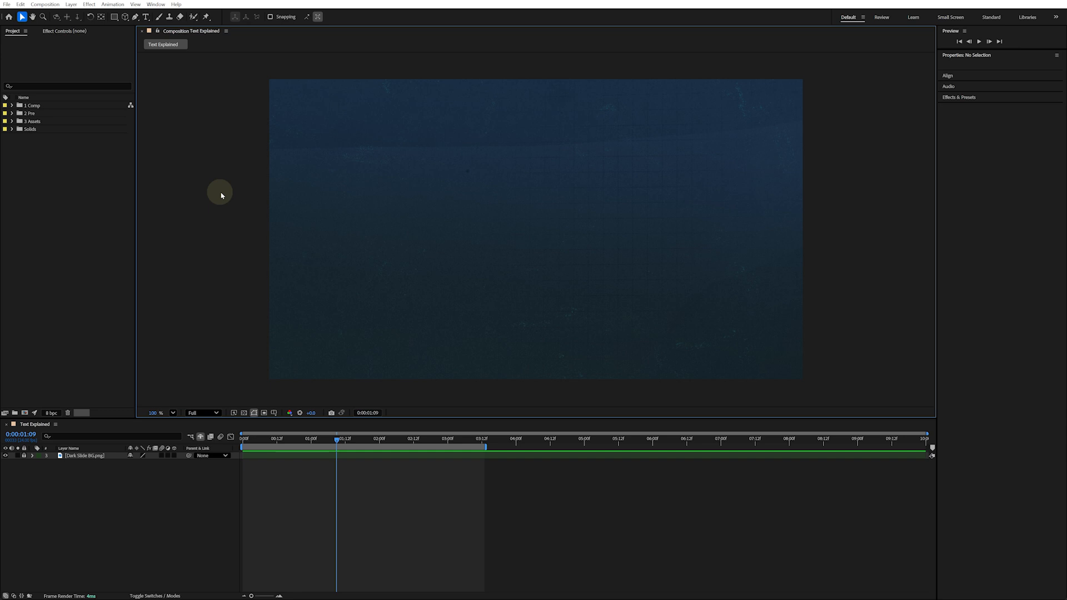
Create a point text layer reading "Text" in the middle of the Text Explained composition
left_click(146, 17)
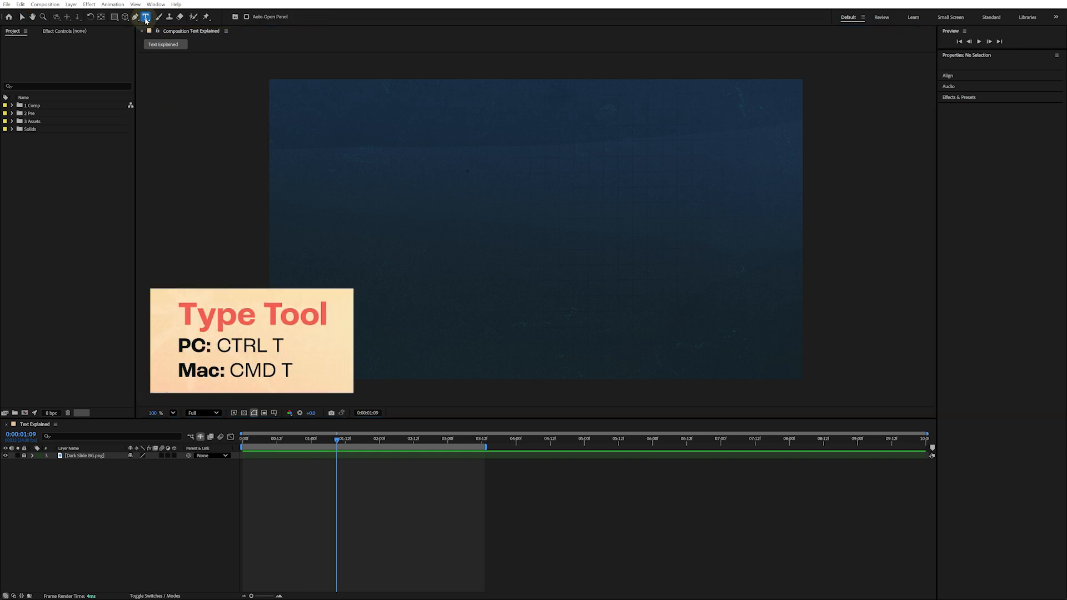
left_click(471, 231)
type("Text")
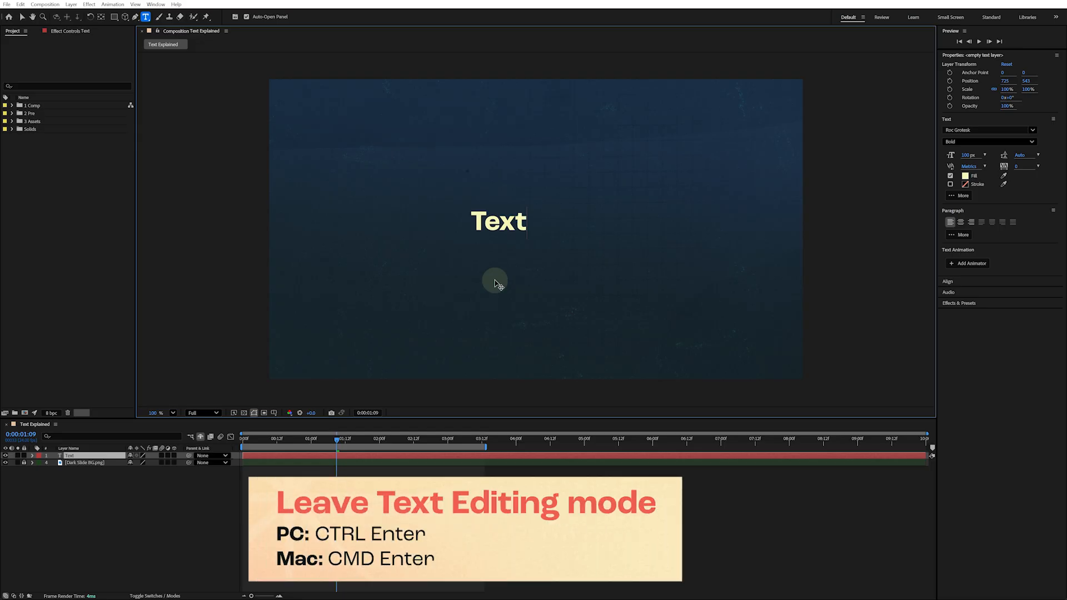
key("ctrl+Return")
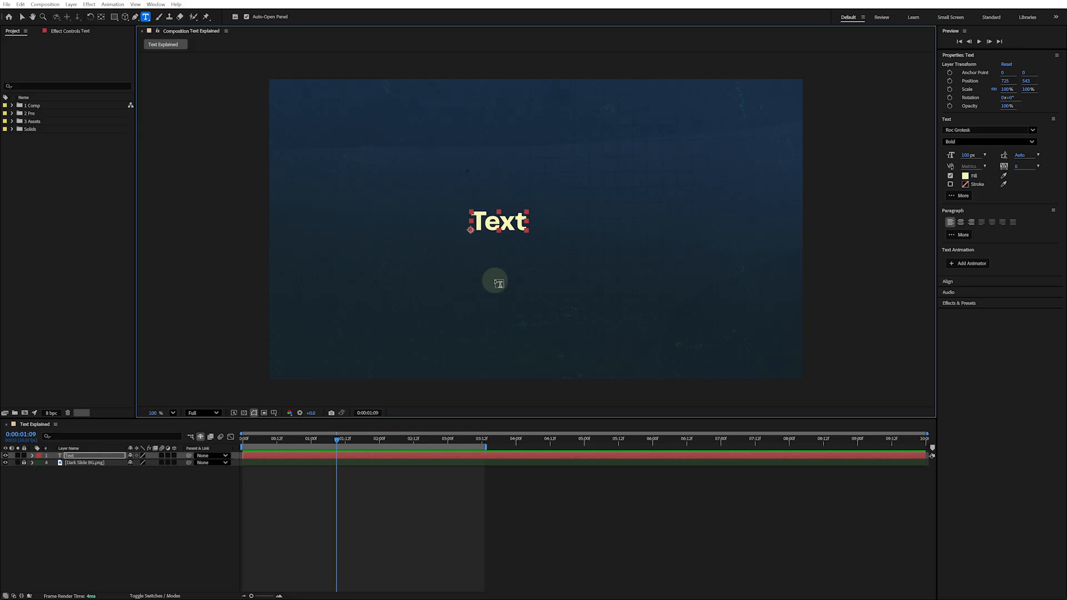
key("v")
left_click_drag(512, 234, 733, 161)
key("ctrl+z")
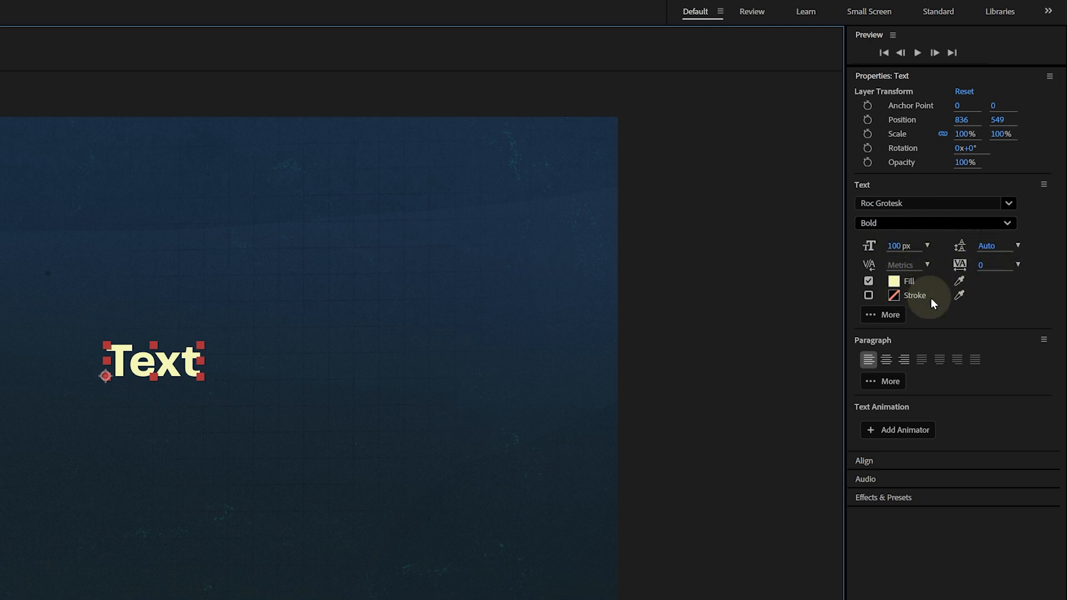
Expand the text options and turn on All Caps for the text layer
left_click(879, 314)
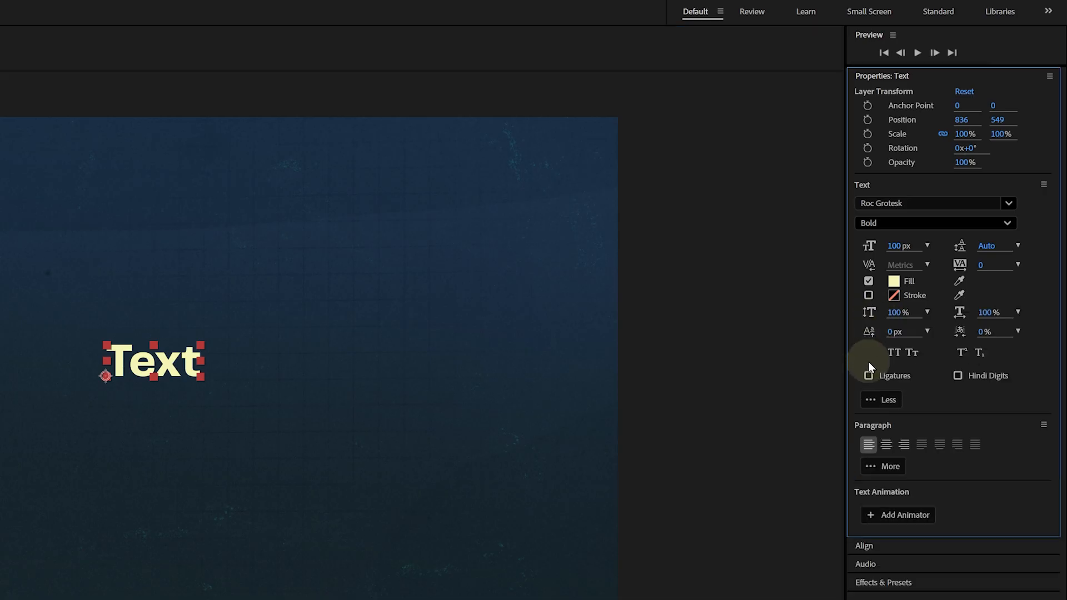
left_click(895, 356)
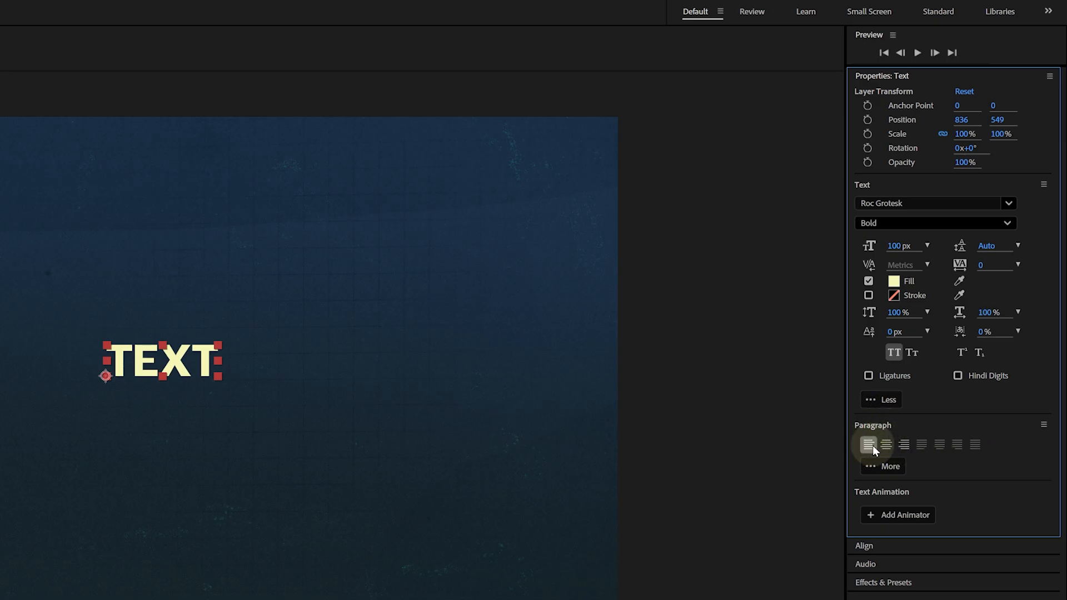
left_click(884, 467)
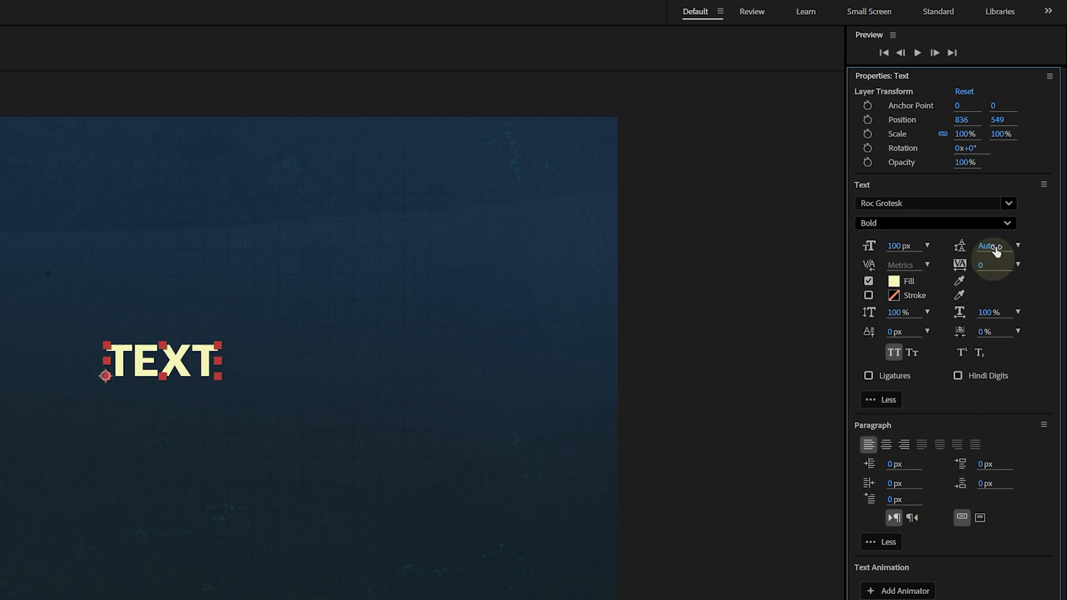
Switch the font to Roc Grotesk Variable Bold and set its Weight axis to 900
left_click(965, 199)
type("variable")
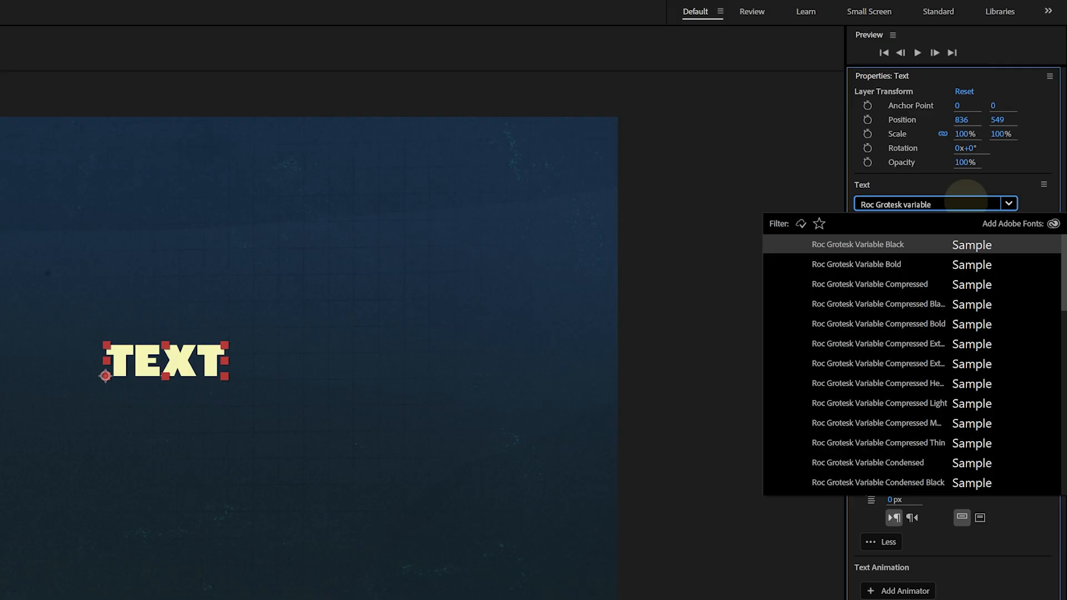
left_click(899, 263)
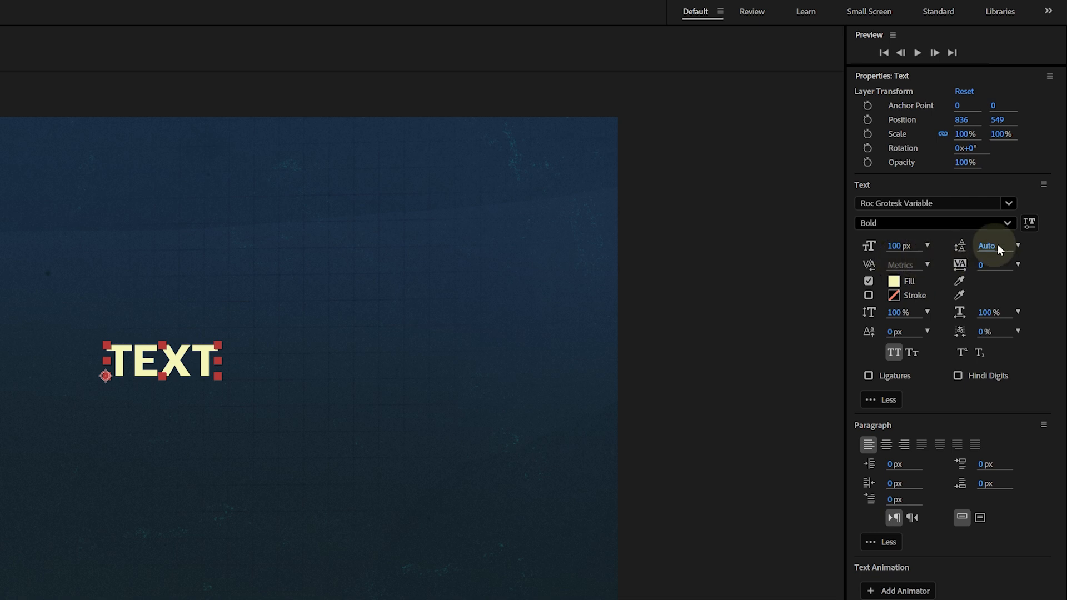
left_click(1028, 225)
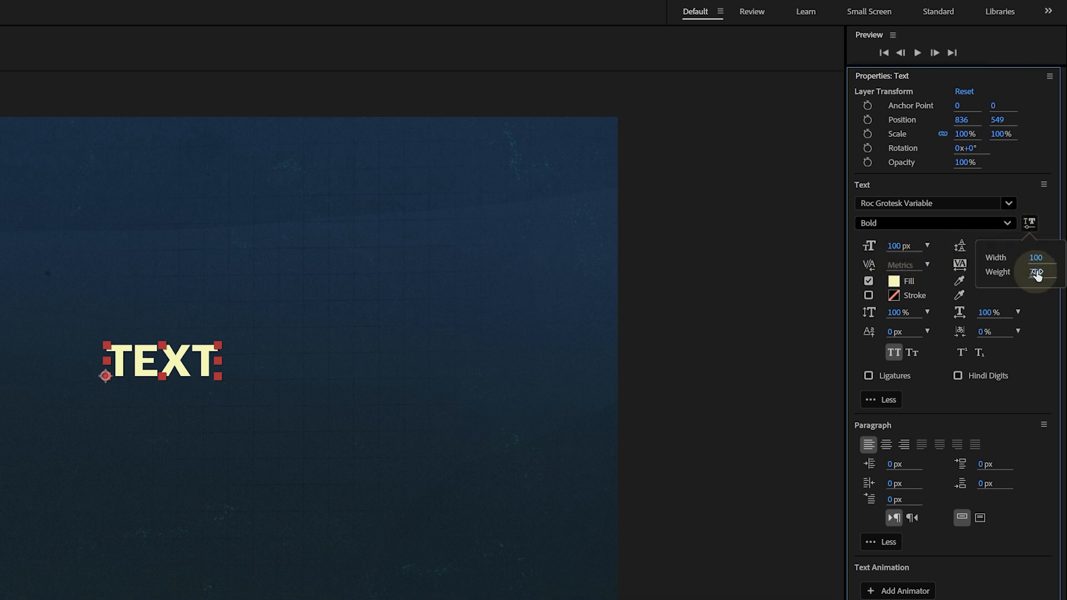
left_click_drag(1036, 272, 839, 284)
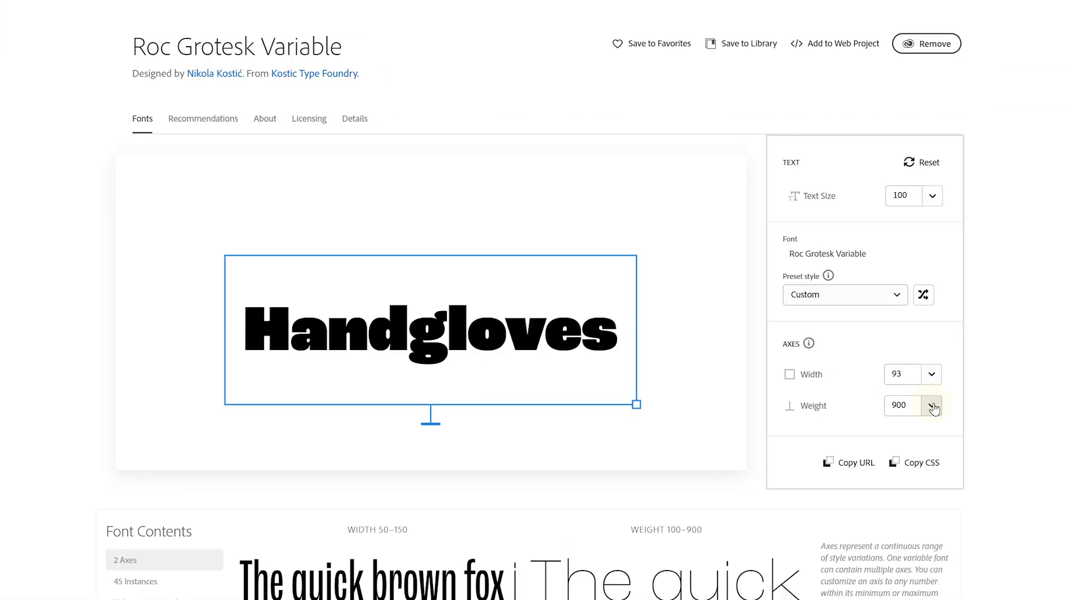
Explore the weight axis sliders of variable fonts on the Adobe Fonts page and a Black Pack VF text layer
left_click(933, 406)
mouse_move(973, 433)
left_mouse_down()
mouse_move(939, 439)
mouse_move(974, 441)
left_mouse_up()
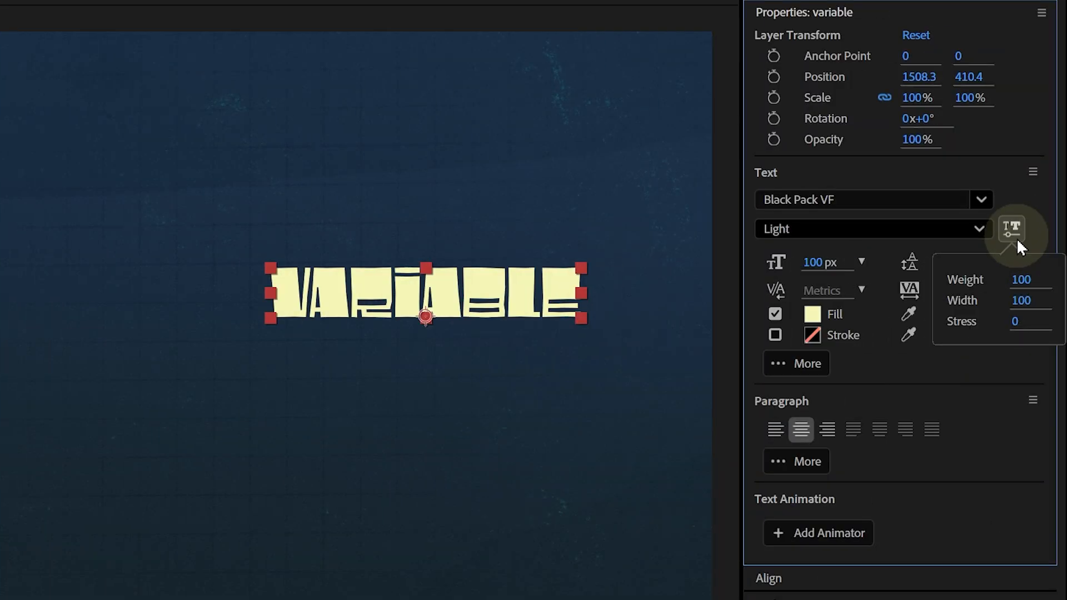
left_click(1023, 278)
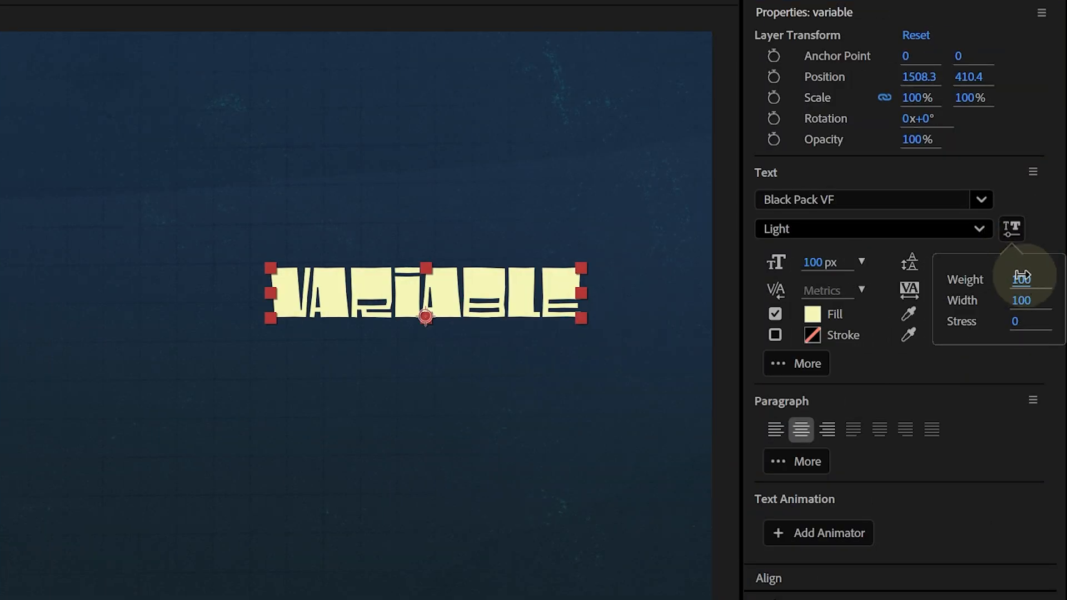
left_click_drag(1023, 275, 917, 333)
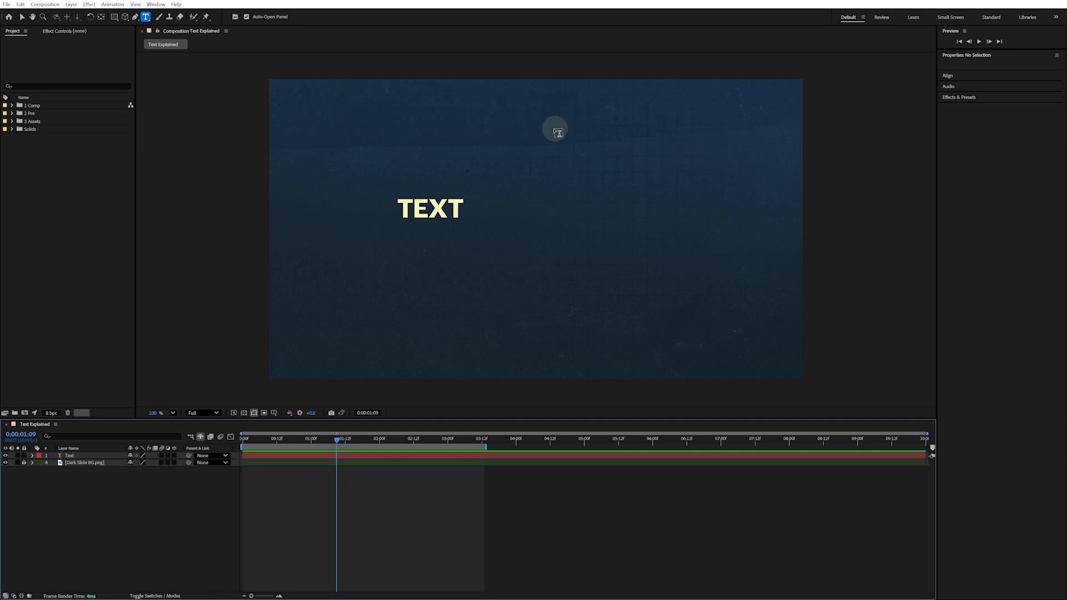
Draw a paragraph text box and enter "a longer line of text"
left_click_drag(548, 142, 692, 311)
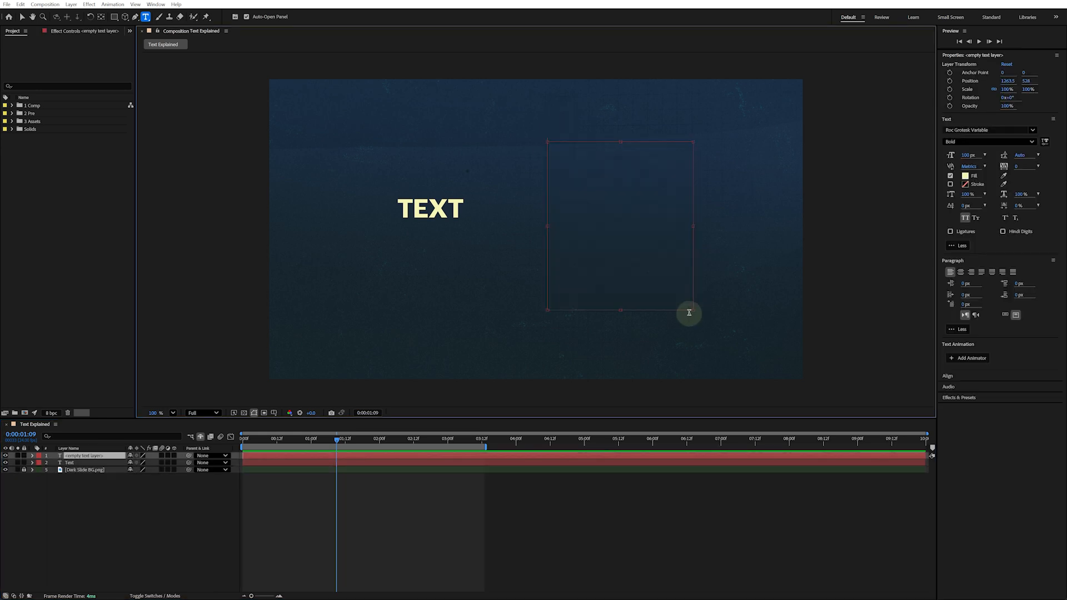
type("a longer line of tex")
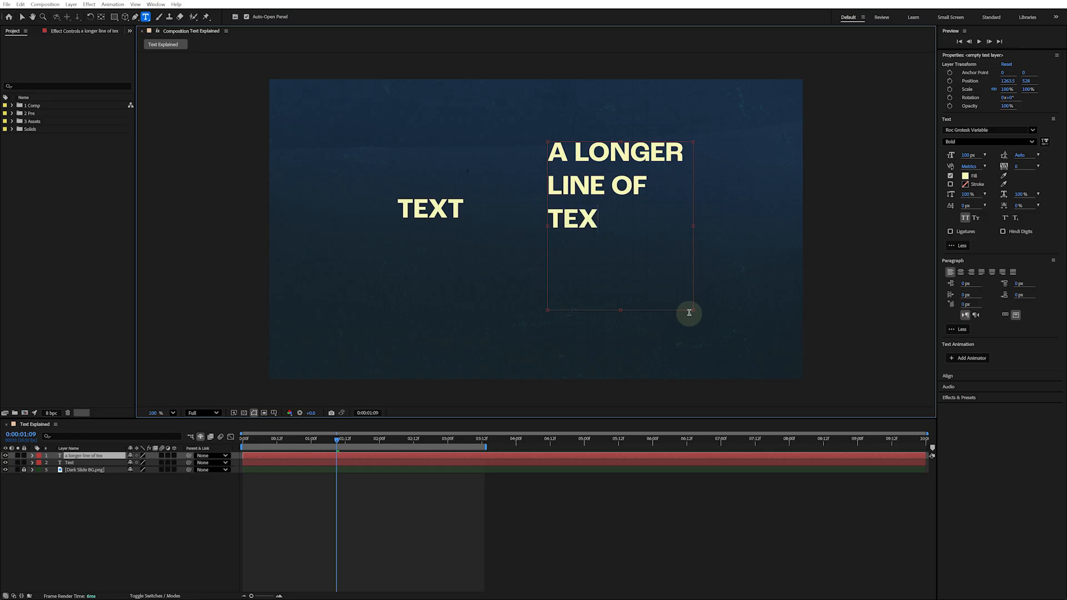
type("t")
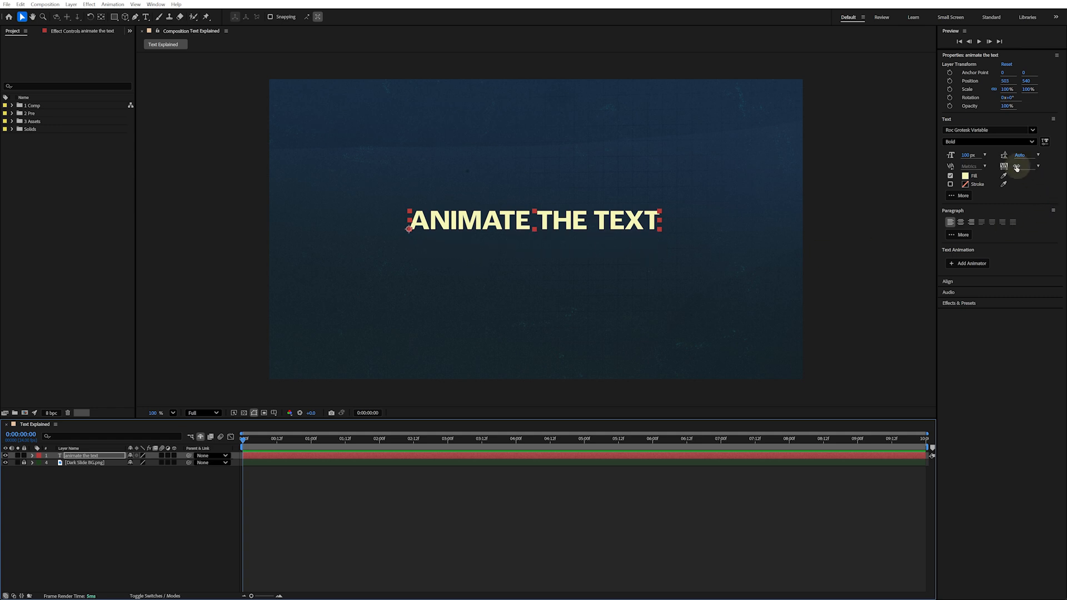
Center-align the ANIMATE THE TEXT paragraph and drag the layer back toward the composition's centre
mouse_move(1017, 167)
left_mouse_down()
mouse_move(1066, 169)
mouse_move(1007, 167)
left_mouse_up()
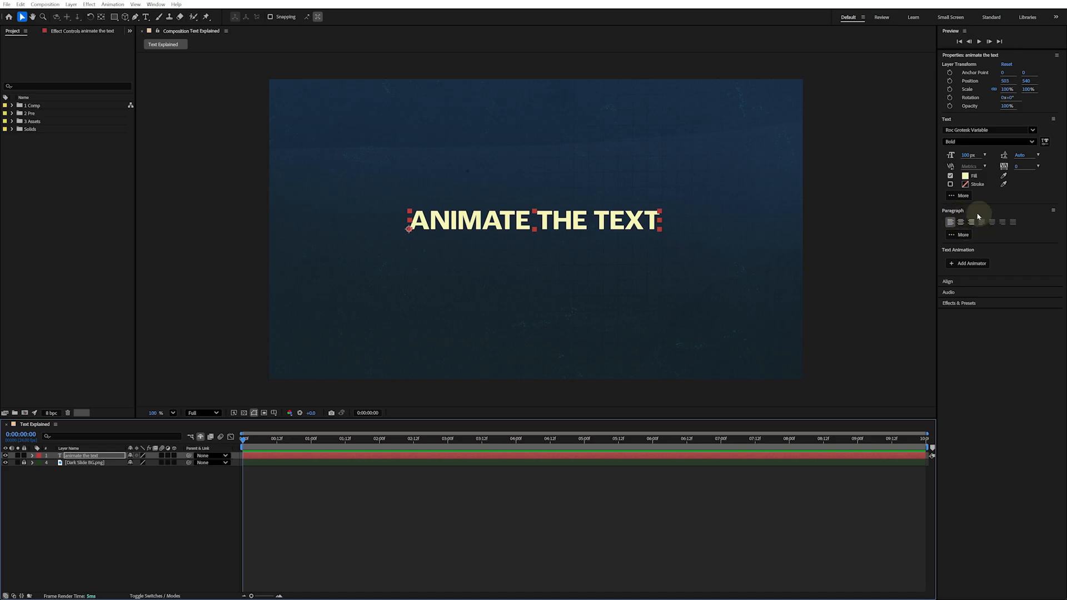
left_click(960, 222)
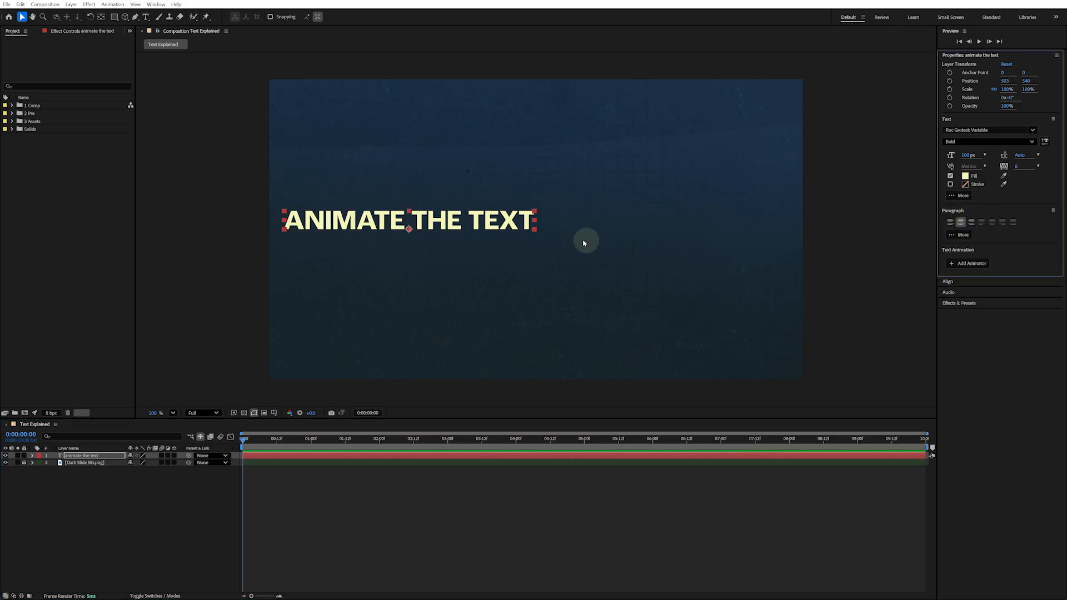
left_click_drag(504, 225, 637, 217)
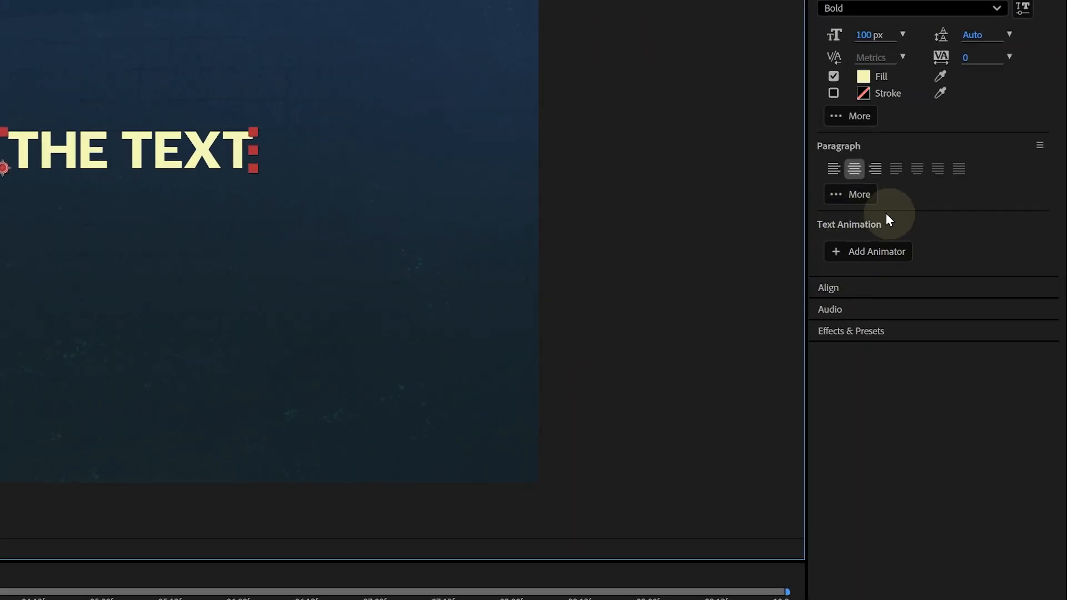
Add a Tracking animator to the text layer and set a Tracking Amount keyframe at the start of the timeline
left_click(838, 252)
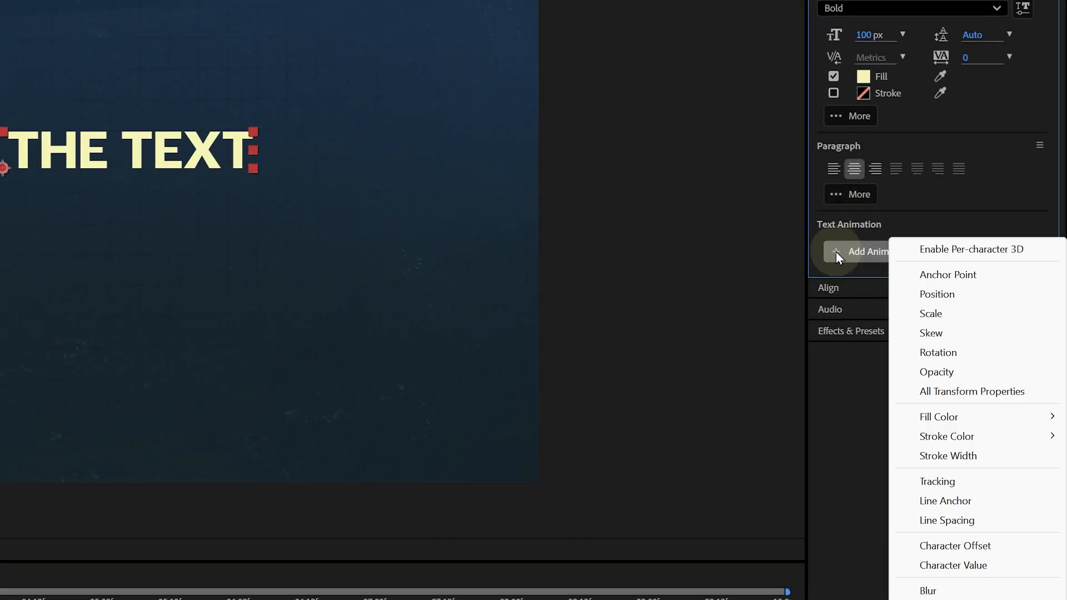
left_click(905, 485)
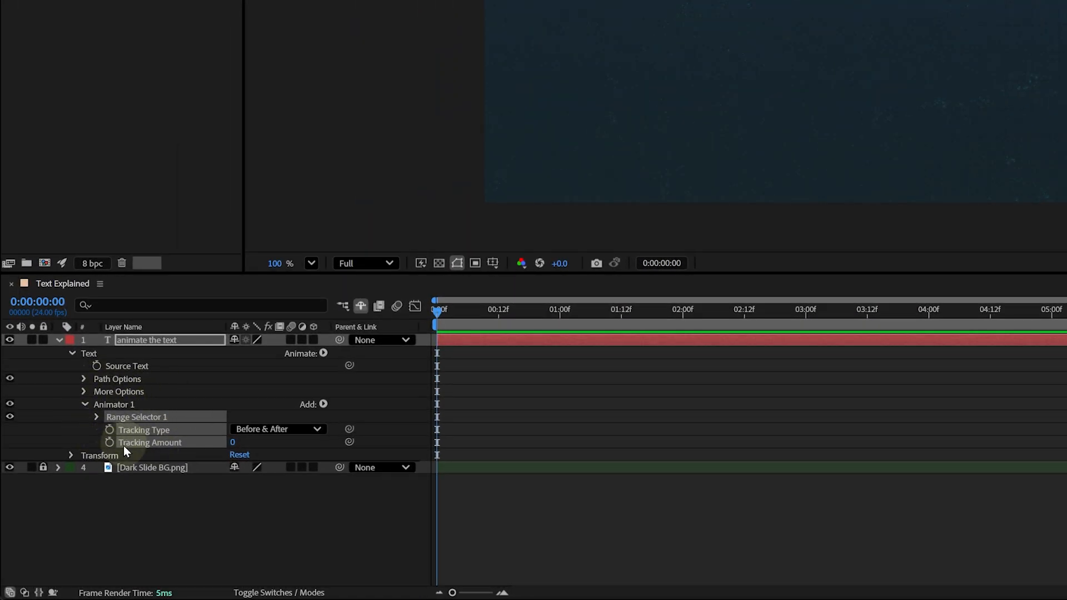
left_click(77, 433)
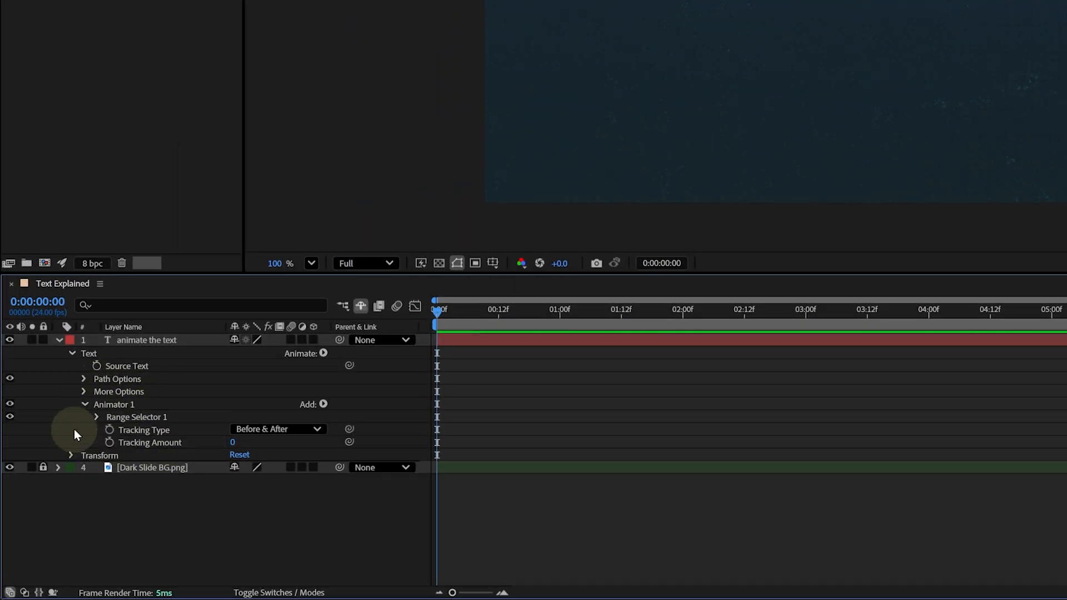
left_click(110, 443)
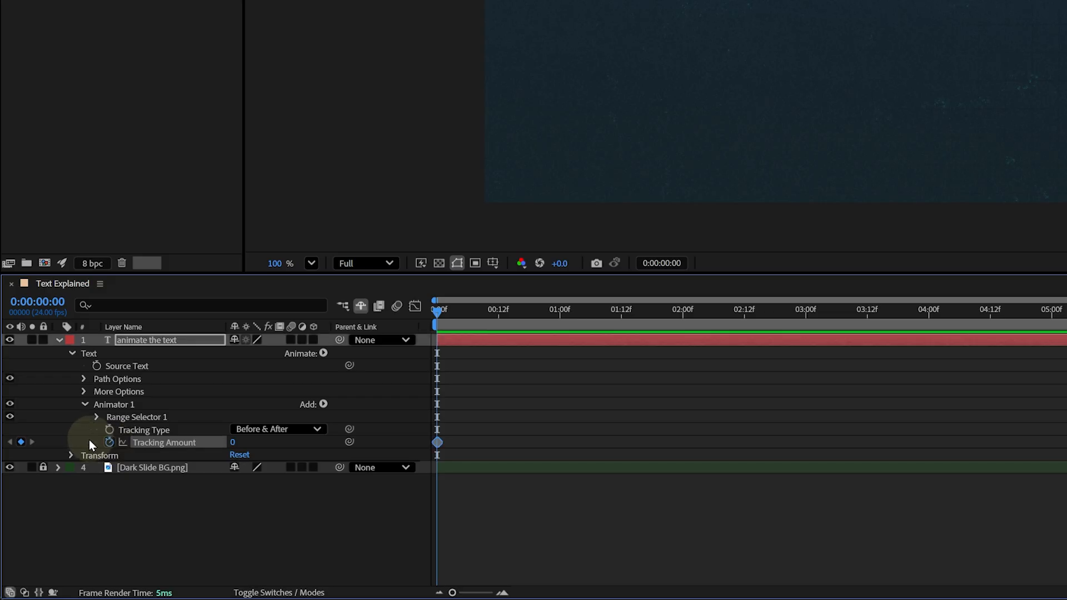
Set a Tracking Amount keyframe of 24 at 5 seconds and preview the tracking animation
left_click(532, 310)
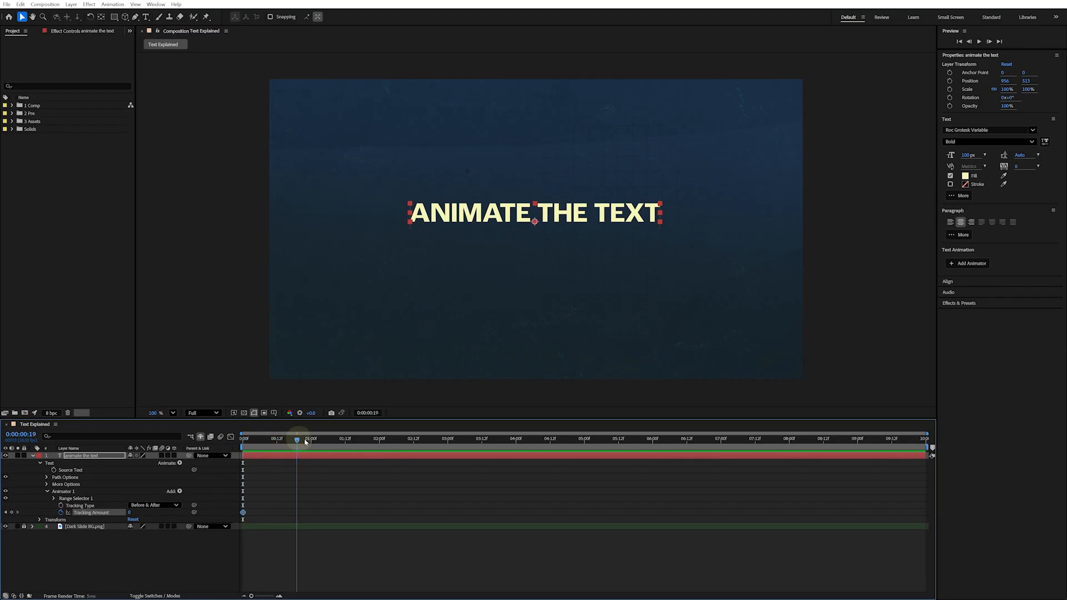
left_click_drag(305, 442, 584, 440)
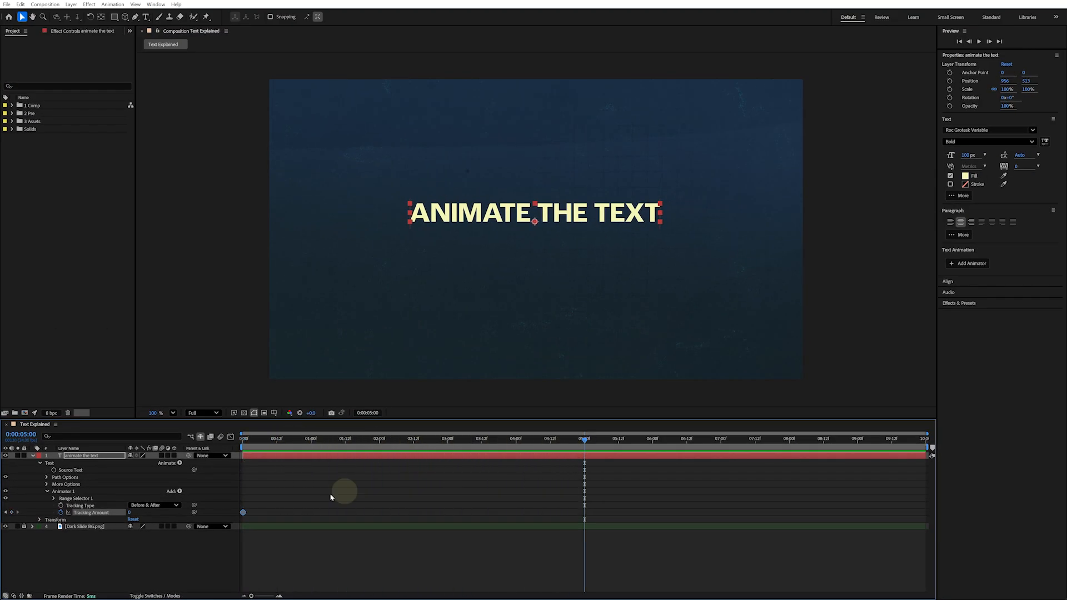
left_click_drag(131, 512, 141, 512)
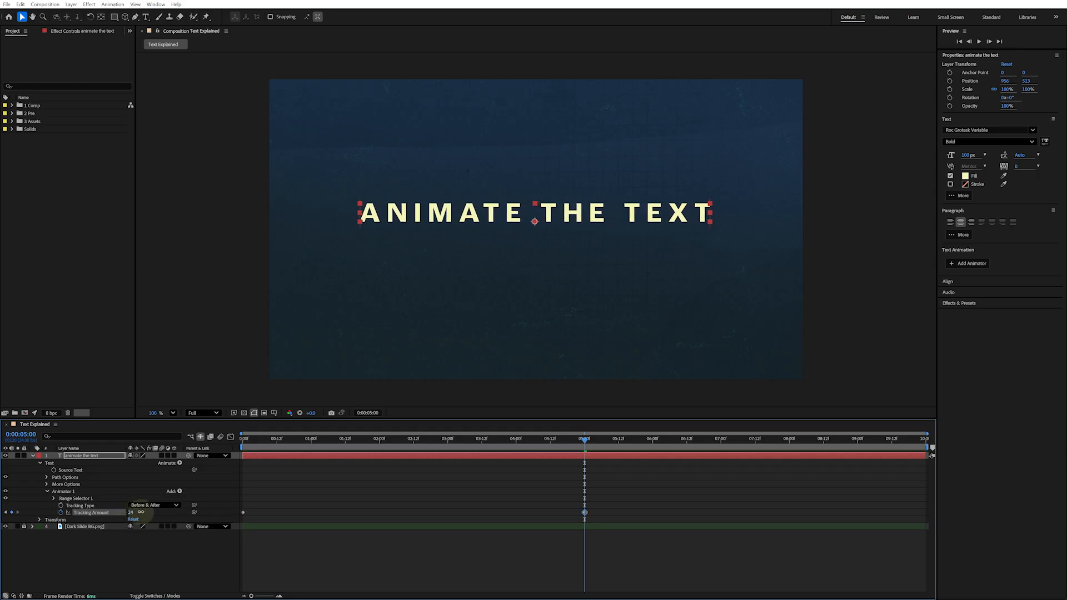
key("space")
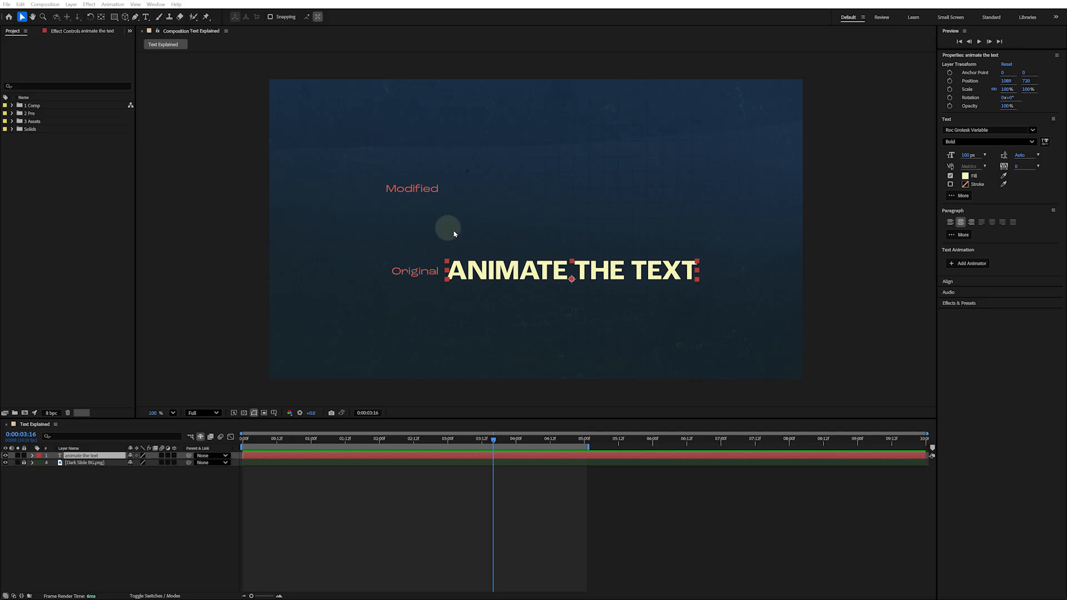
Add a Position animator to the text layer and set its position offset to 0, -300
left_click(949, 266)
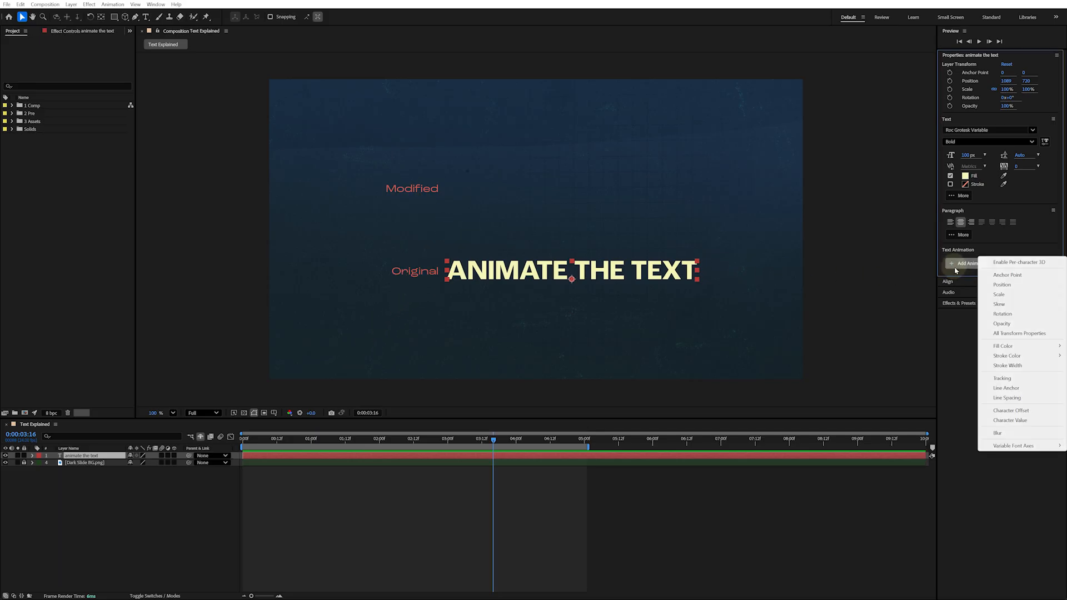
left_click(990, 286)
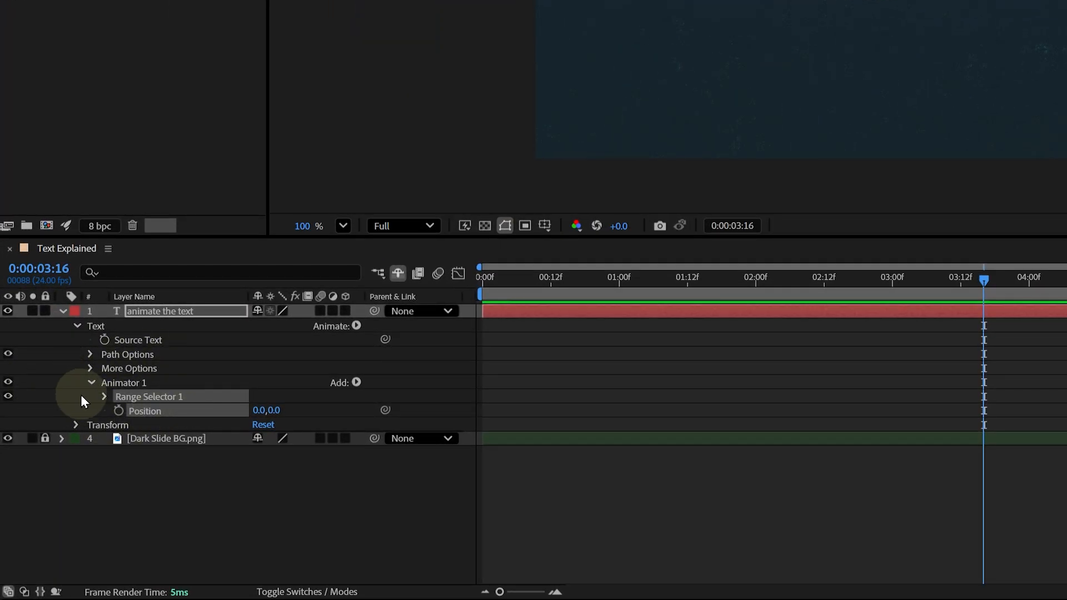
left_click(76, 424)
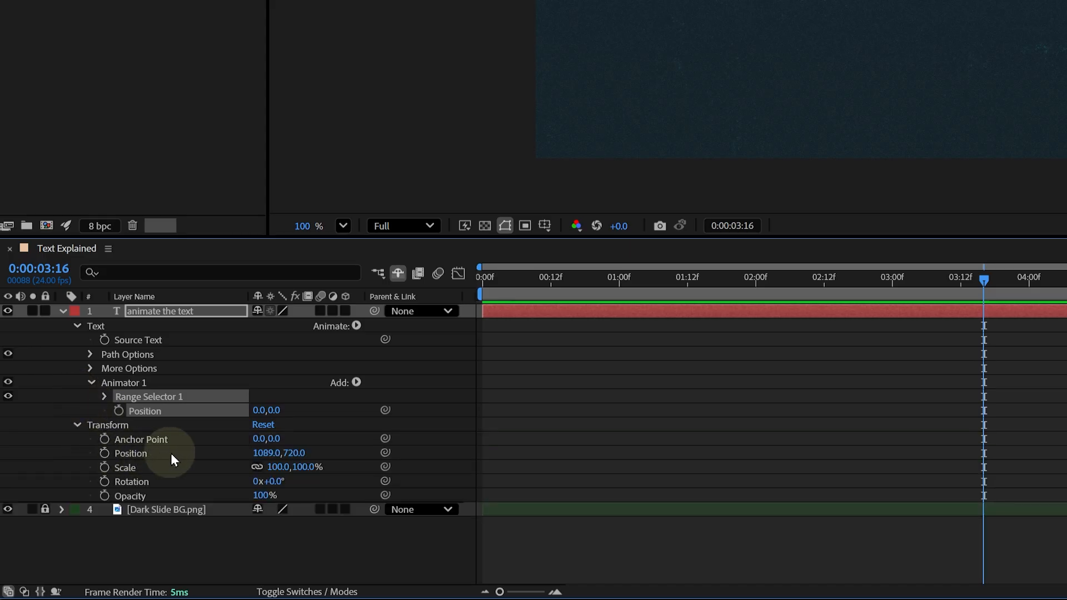
left_click(77, 426)
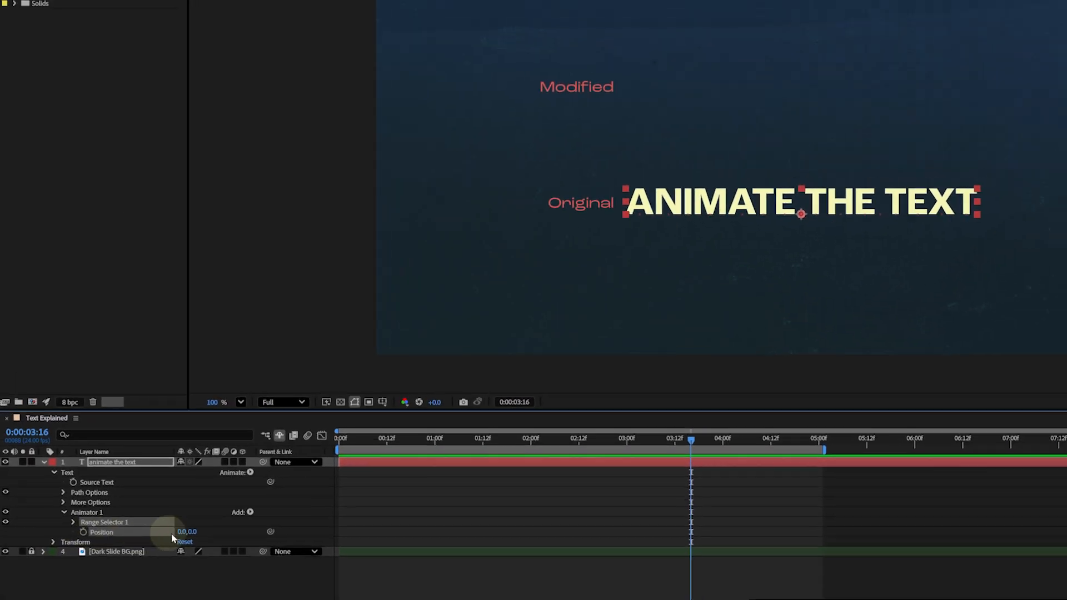
left_click(192, 534)
type("-300")
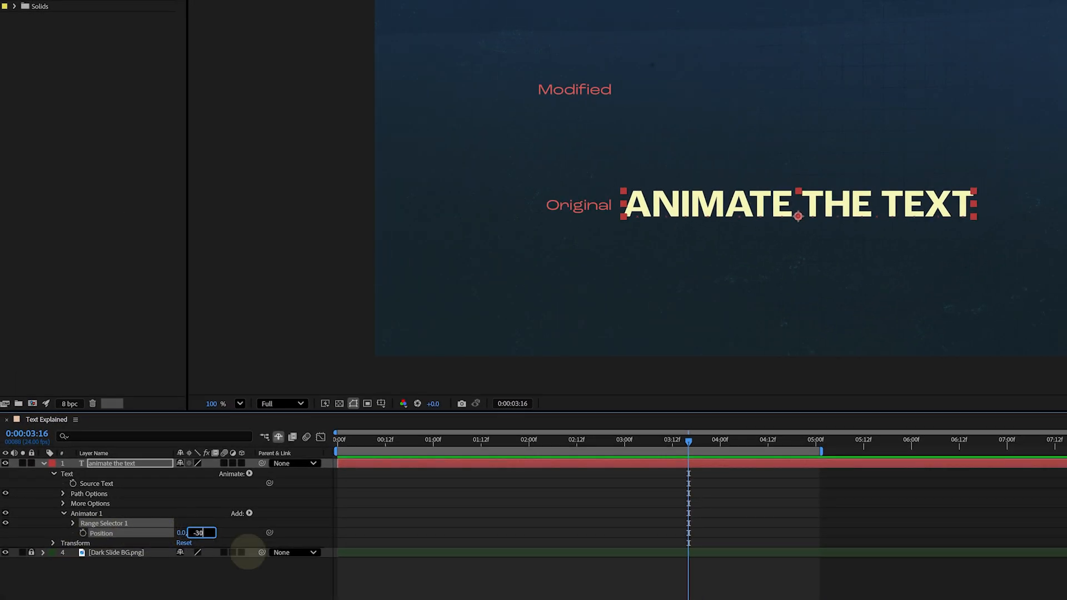
key("Return")
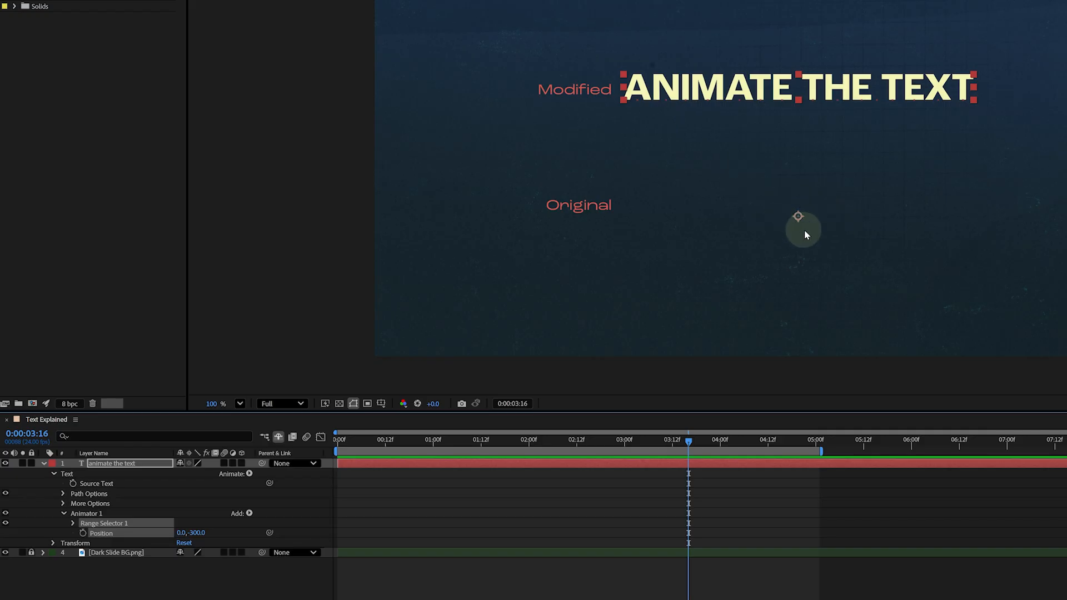
Try the Range Selector End at 50% and by dragging its handle in the viewer, then reset End to 100%
left_click(73, 523)
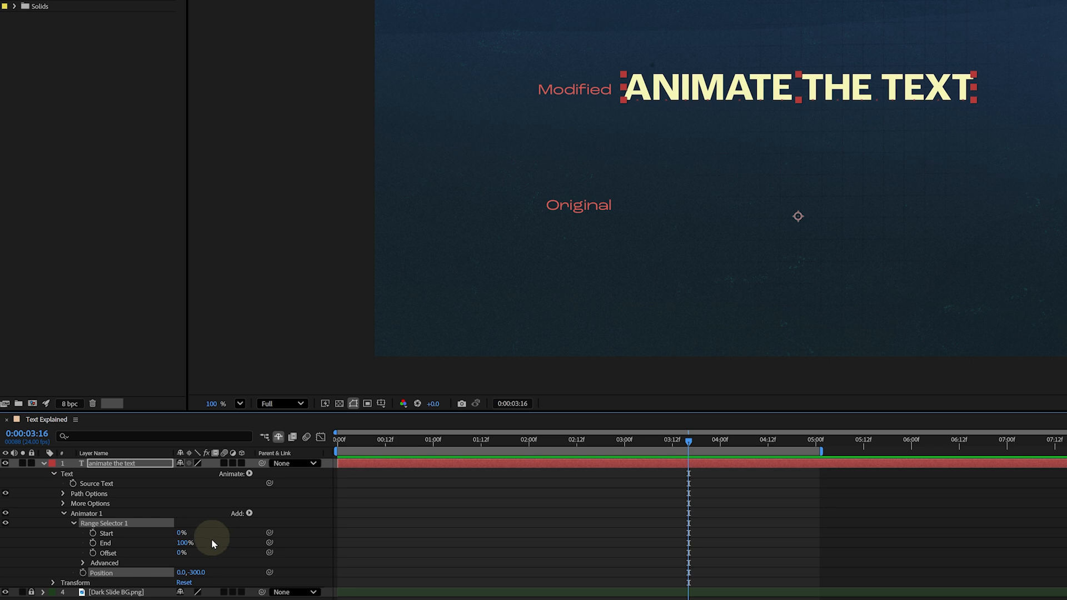
left_click(185, 543)
type("50")
left_click(233, 540)
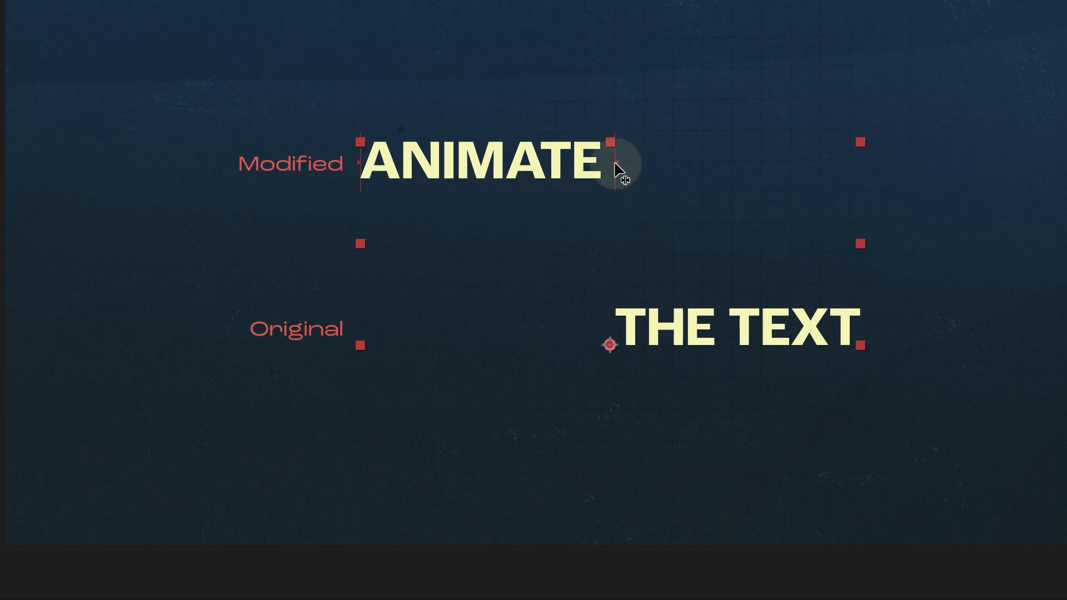
left_click_drag(616, 161, 516, 161)
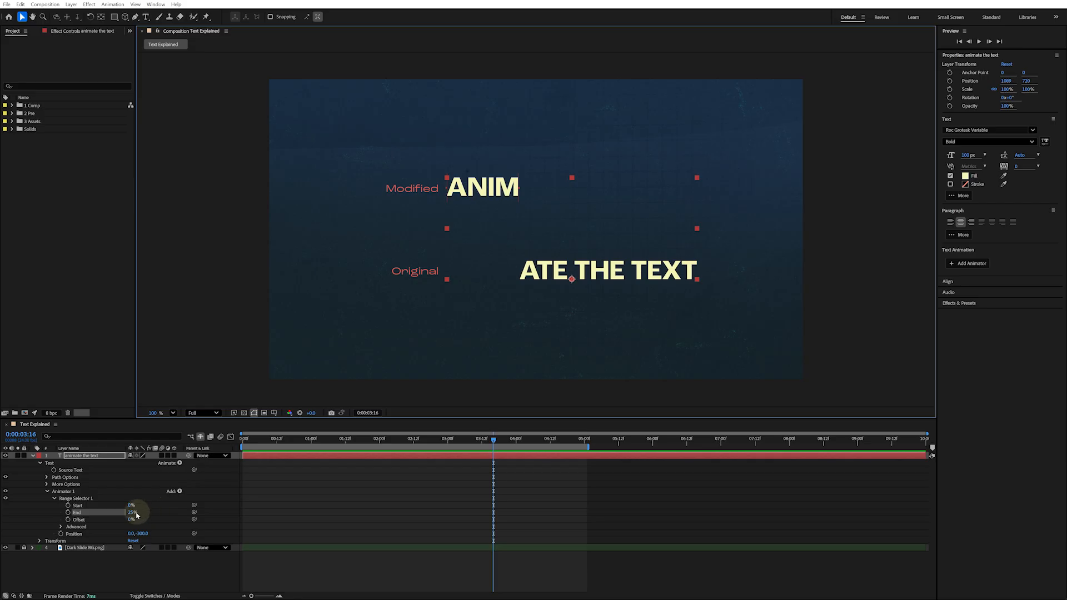
left_click_drag(133, 513, 178, 511)
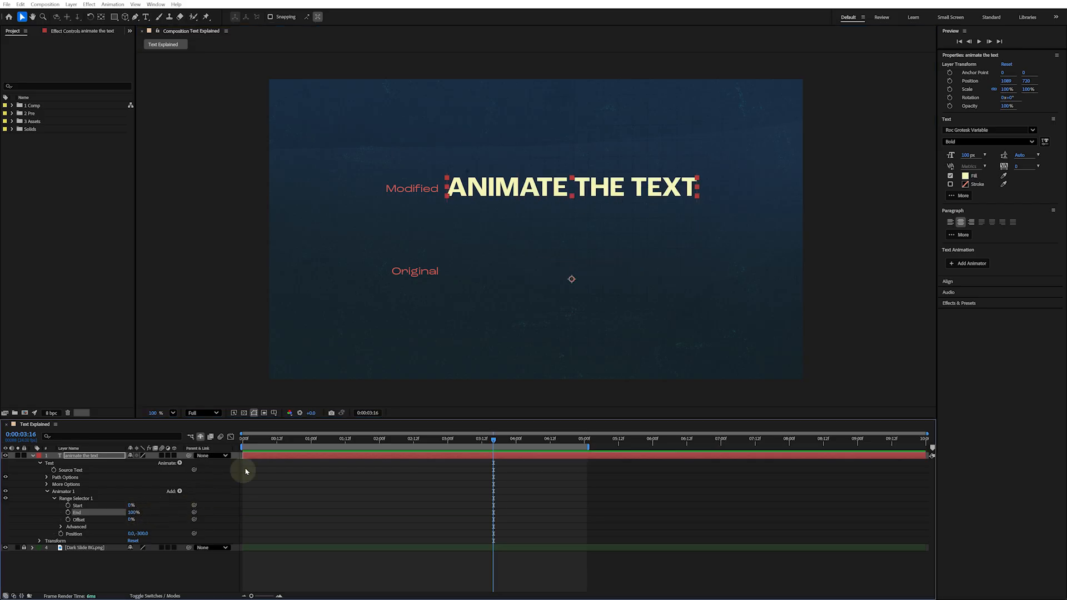
Keyframe the Range Selector Start from 0% at the beginning to 100% at about 2:13 and preview it
left_click_drag(258, 441, 241, 441)
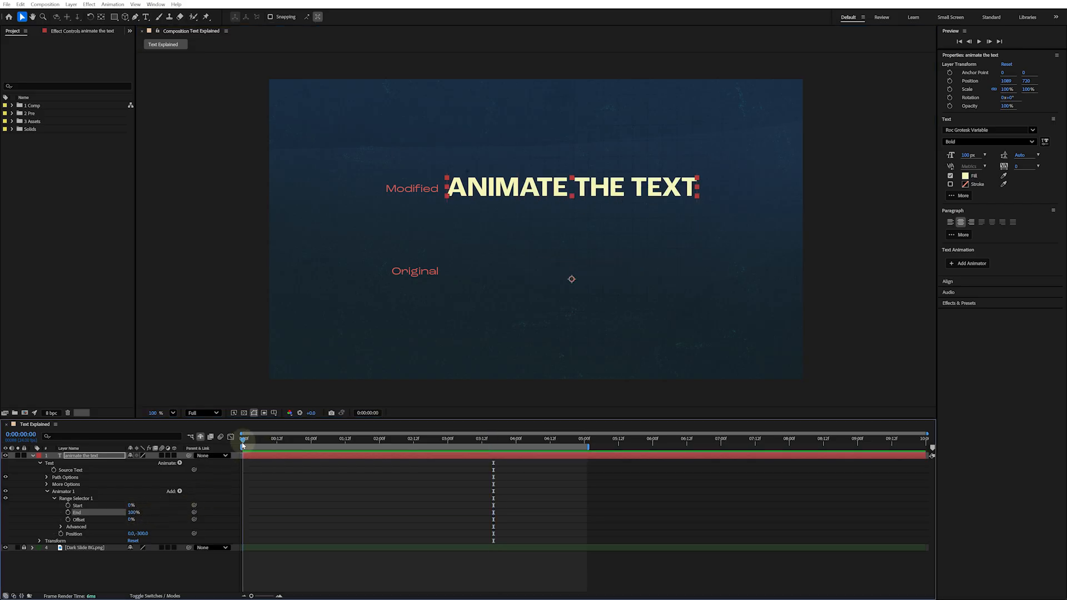
left_click(67, 505)
left_click_drag(278, 447, 416, 441)
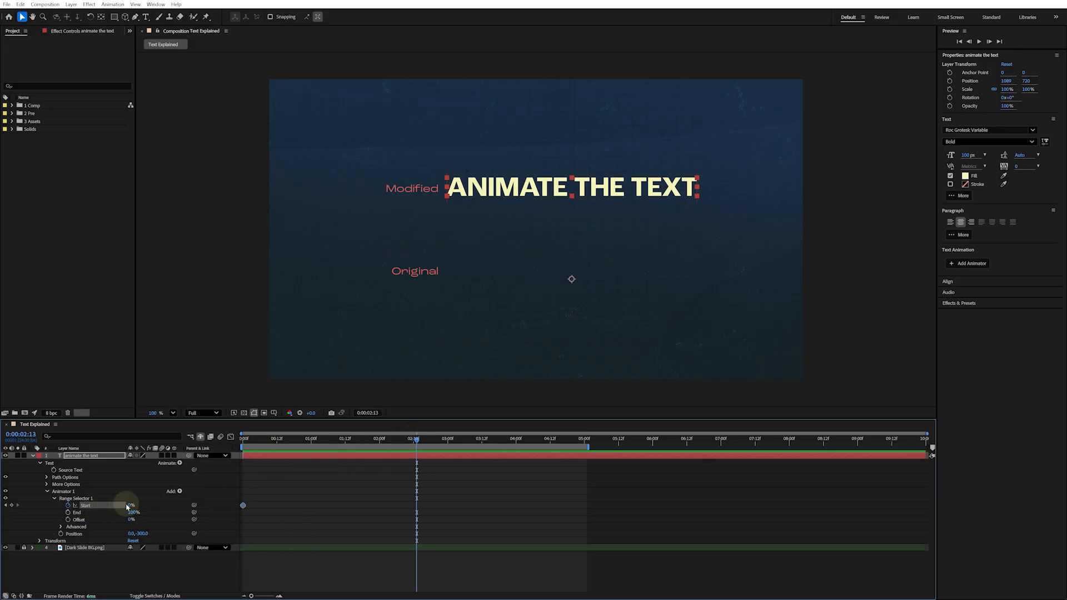
left_click_drag(132, 506, 250, 504)
key("space")
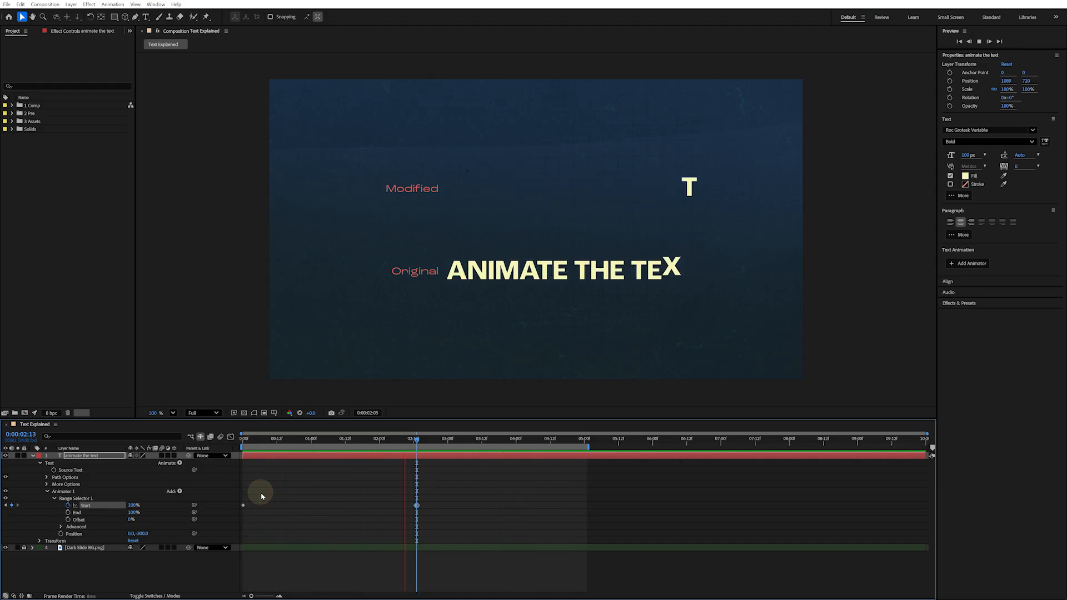
key("space")
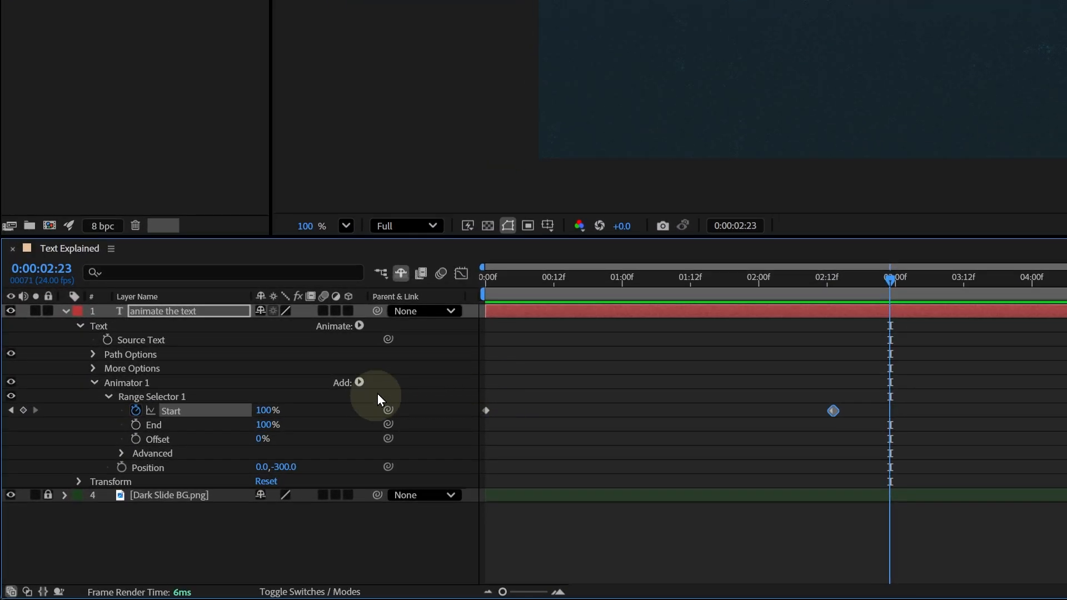
Add an Opacity property to Animator 1 and set its value to 0%
left_click(364, 386)
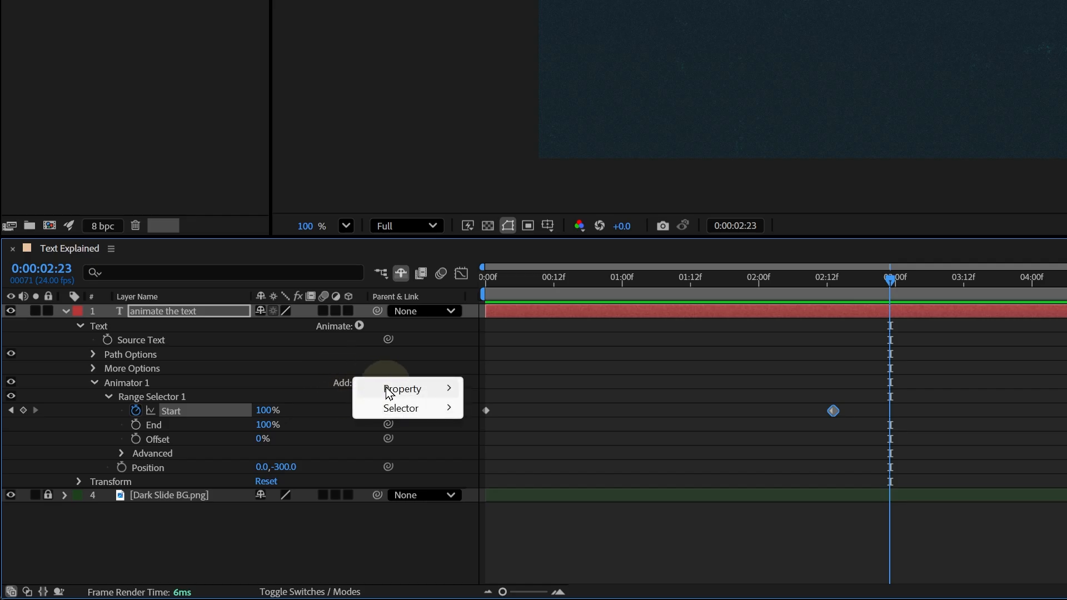
mouse_move(406, 389)
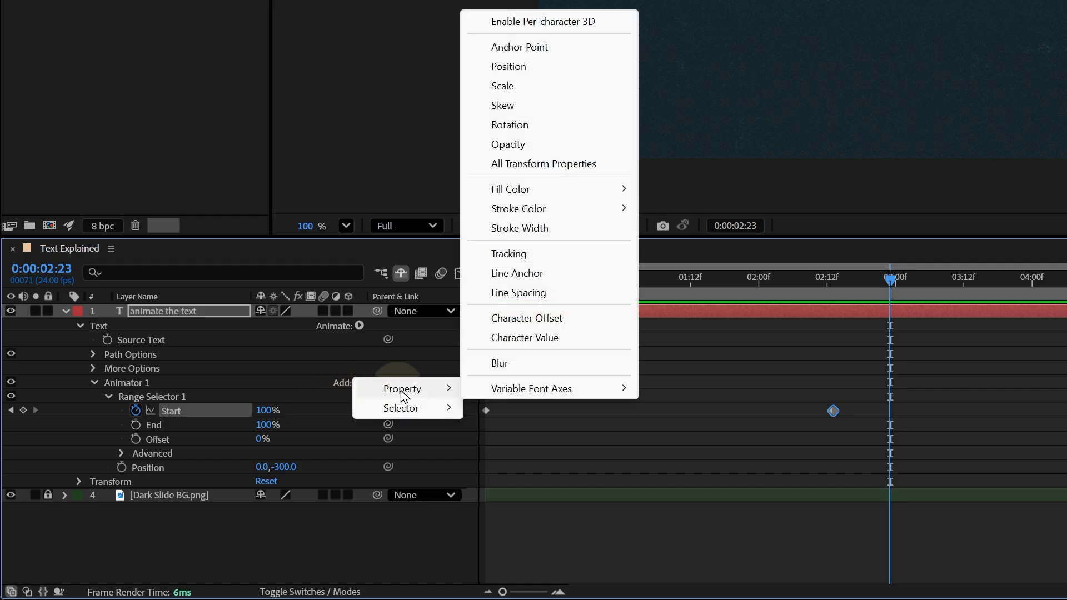
left_click(559, 143)
left_click_drag(269, 479, 145, 478)
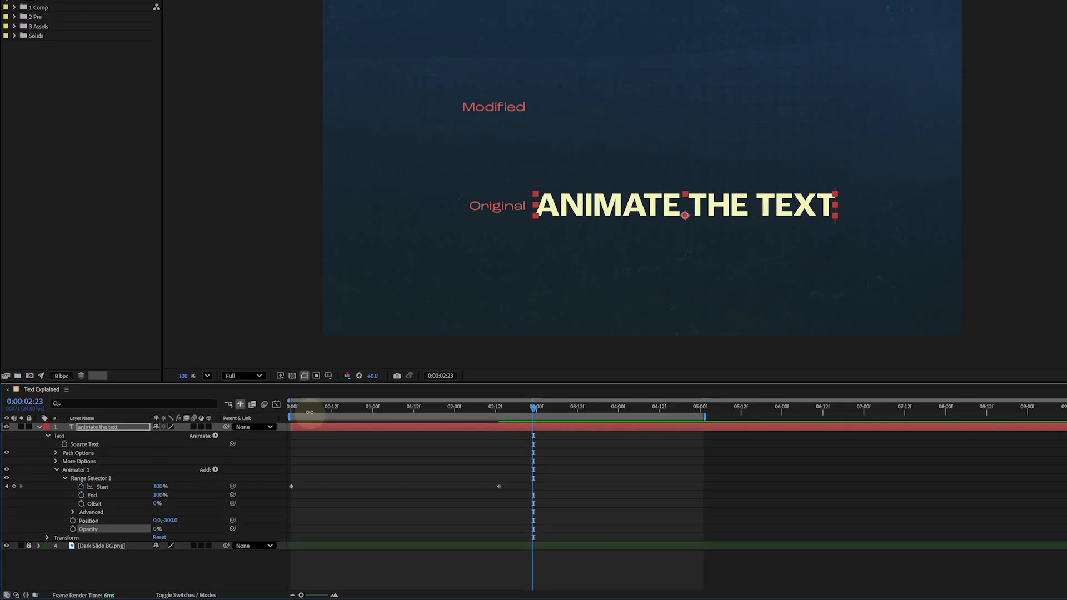
mouse_move(469, 315)
left_mouse_down()
mouse_move(438, 315)
mouse_move(461, 317)
left_mouse_up()
left_click_drag(257, 445, 349, 447)
Add a Scale property to Animator 1, set it to 300%, and scrub the timeline to review
left_click(179, 491)
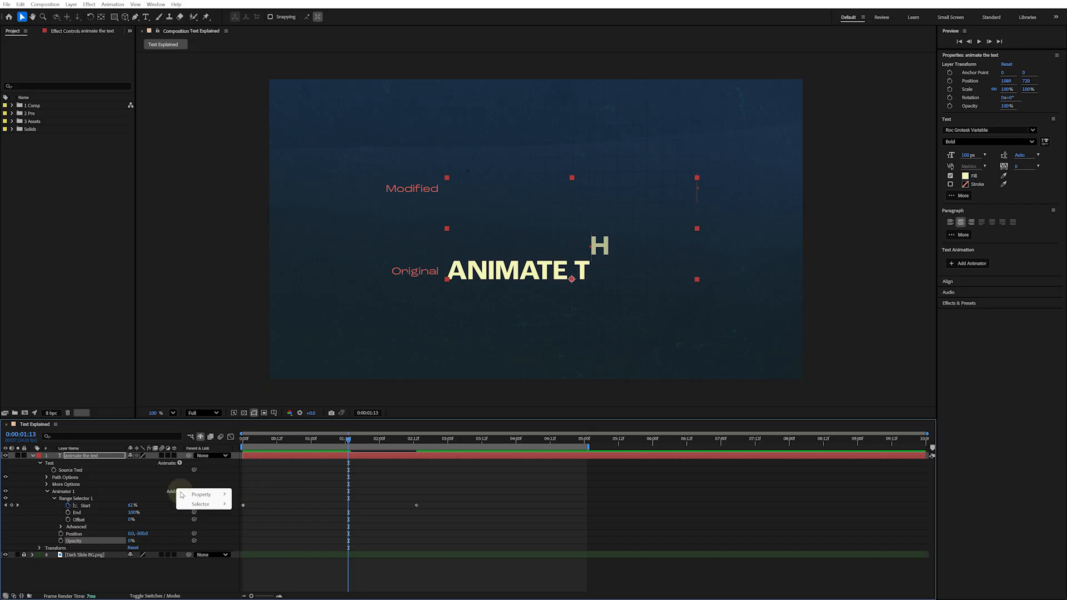
mouse_move(202, 494)
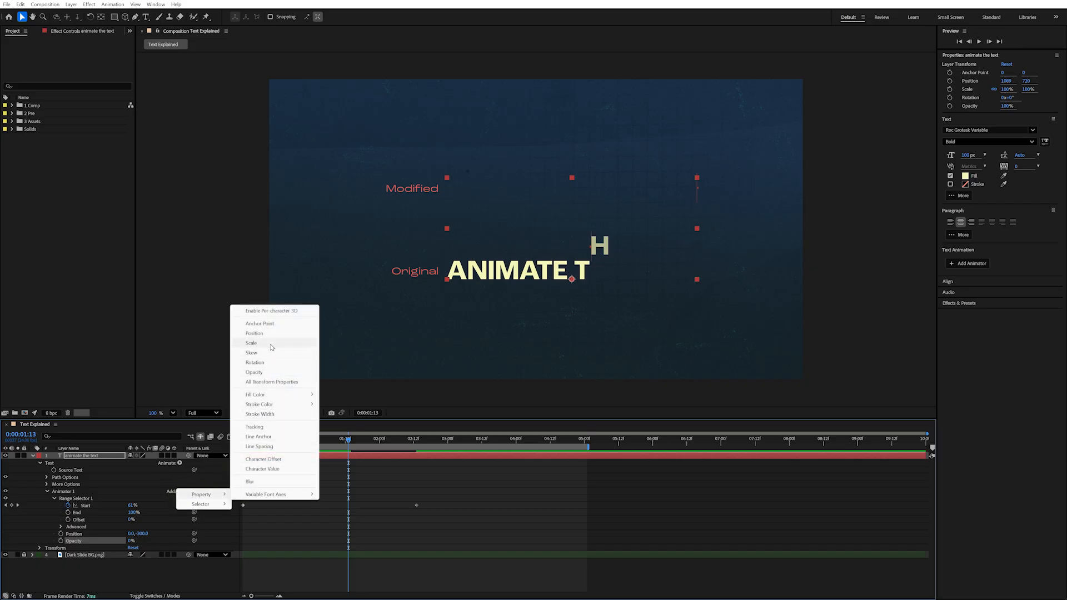
left_click(253, 343)
left_click(160, 550)
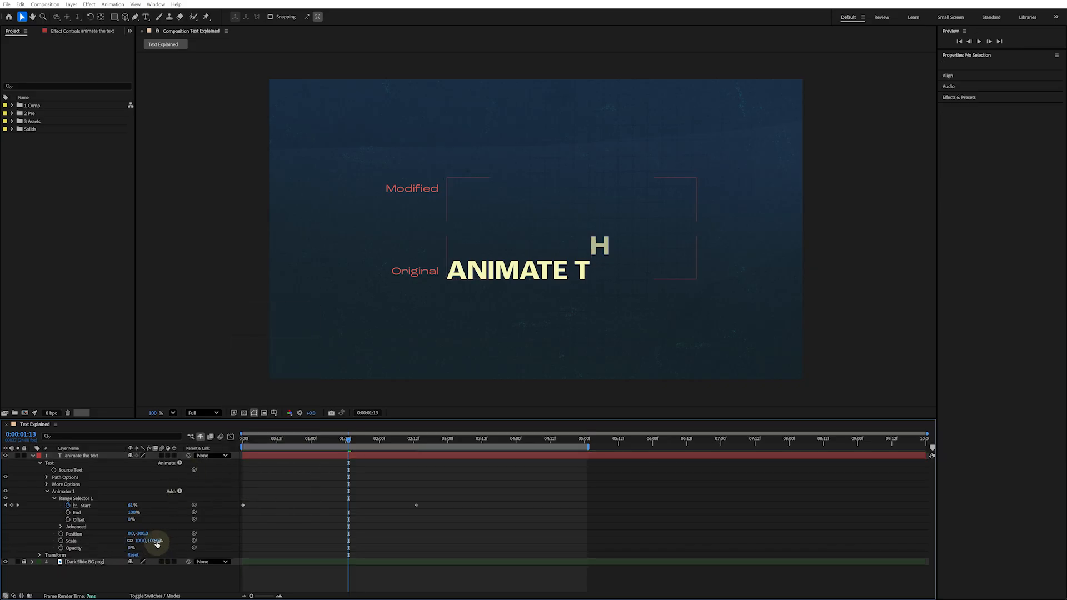
left_click(156, 540)
type("300")
key("Return")
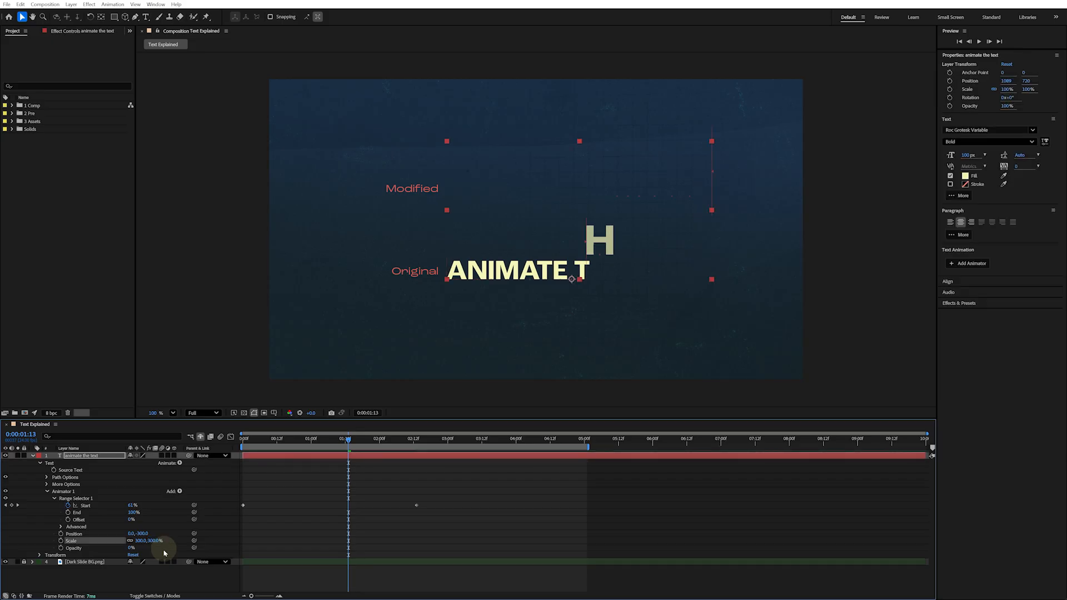
left_click(246, 442)
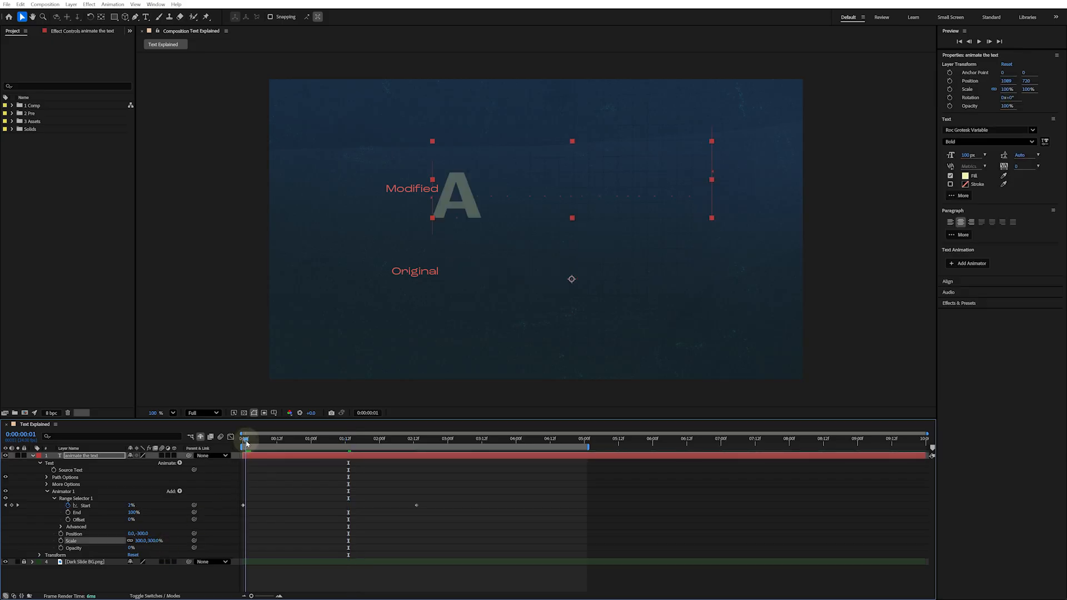
left_click_drag(247, 443, 334, 442)
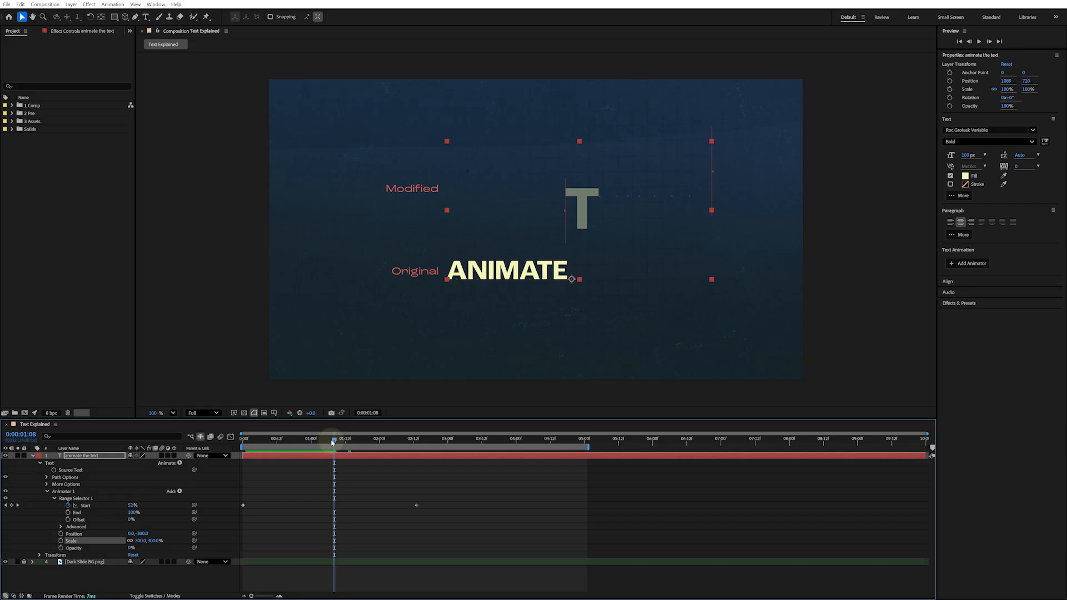
left_click_drag(332, 443, 331, 443)
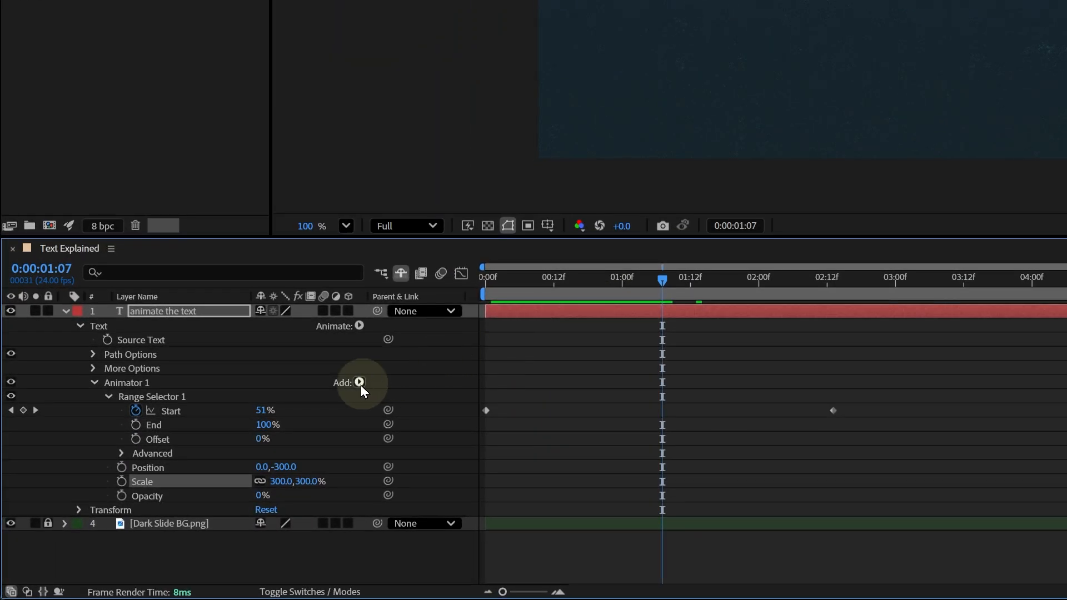
Add all variable font axes properties to Animator 1
left_click(359, 382)
mouse_move(369, 389)
mouse_move(482, 396)
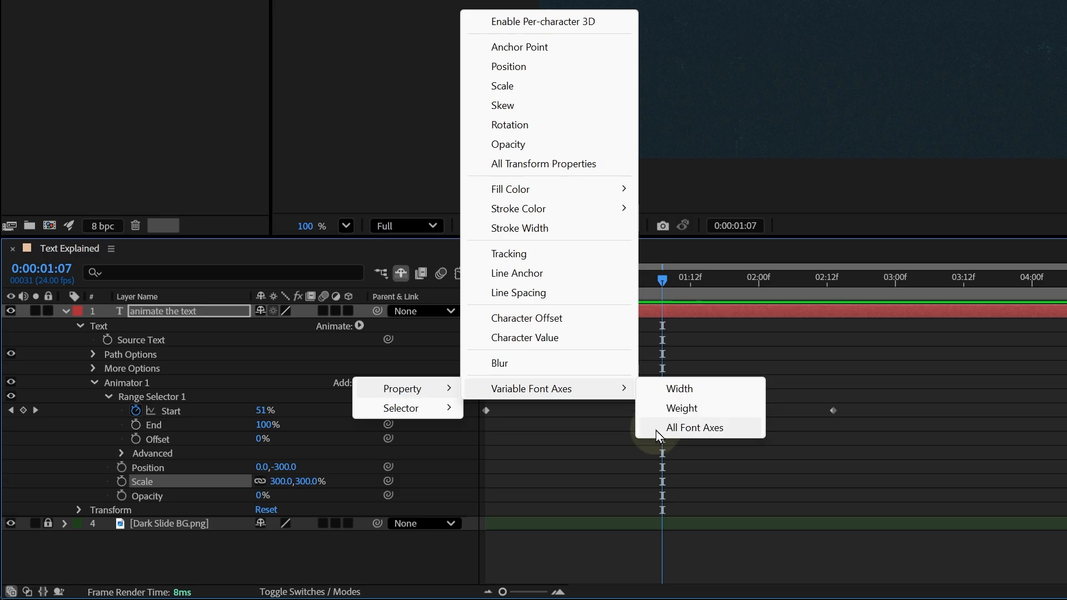
left_click(656, 430)
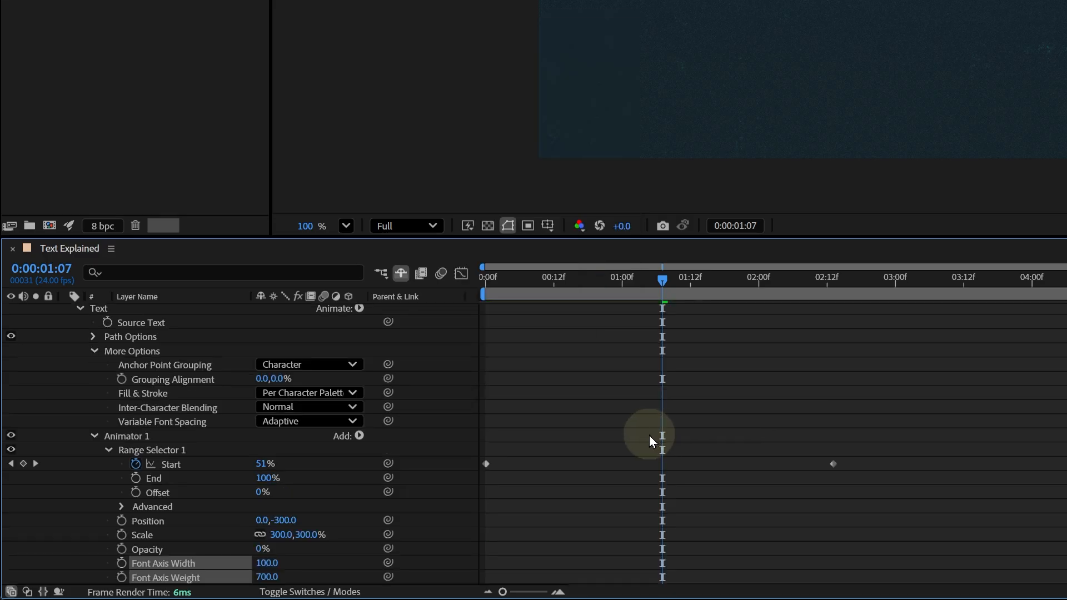
scroll(621, 434, "down", 1)
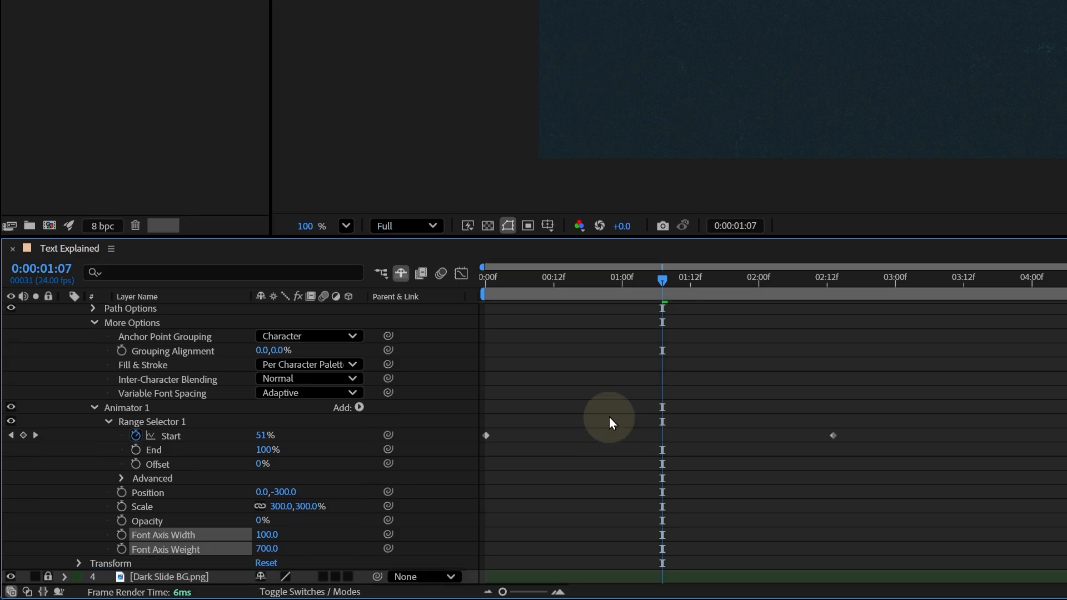
Set Animator 1's Opacity to 100% and Font Axis Weight to 100 at the start, scrubbing to review
left_click_drag(662, 280, 446, 269)
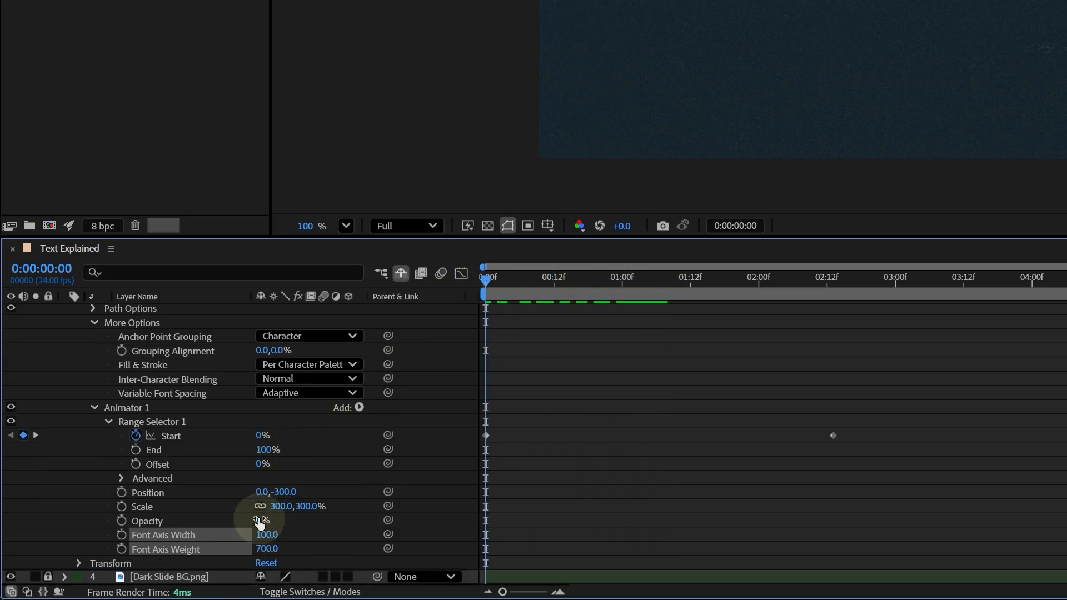
left_click_drag(259, 522, 344, 515)
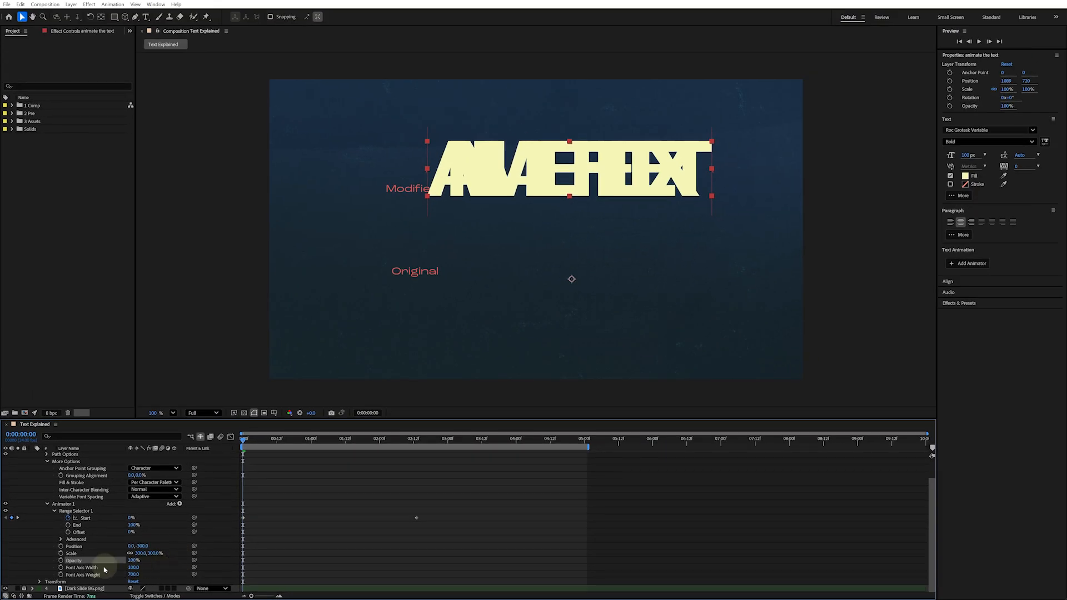
mouse_move(133, 567)
left_mouse_down()
mouse_move(111, 568)
mouse_move(148, 570)
mouse_move(91, 568)
left_mouse_up()
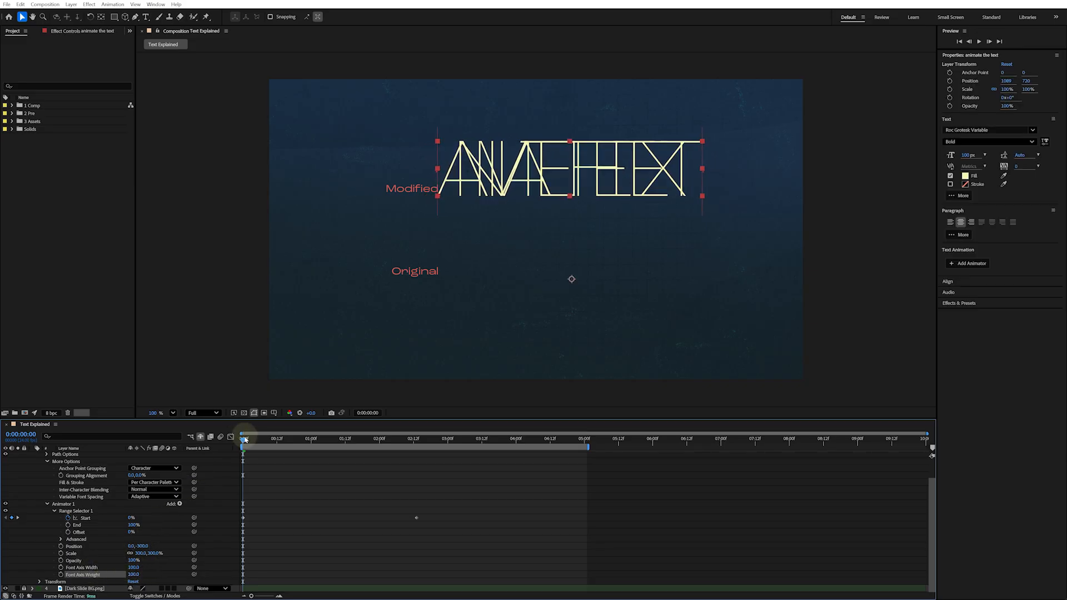
left_click_drag(244, 443, 334, 446)
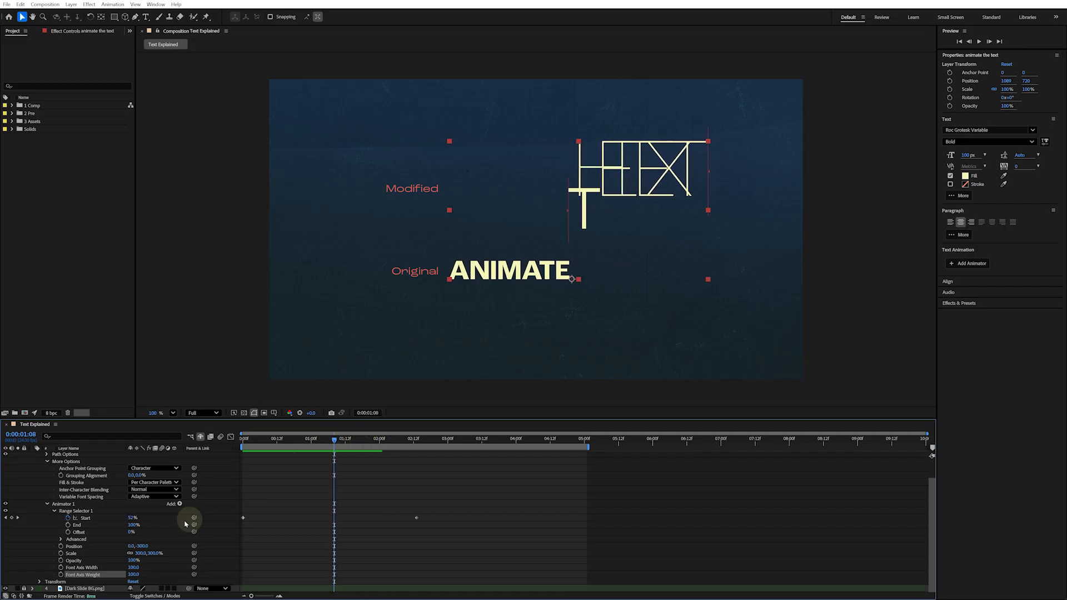
Set Range Selector 1's Advanced Based On option to Words and preview from the start
left_click(60, 539)
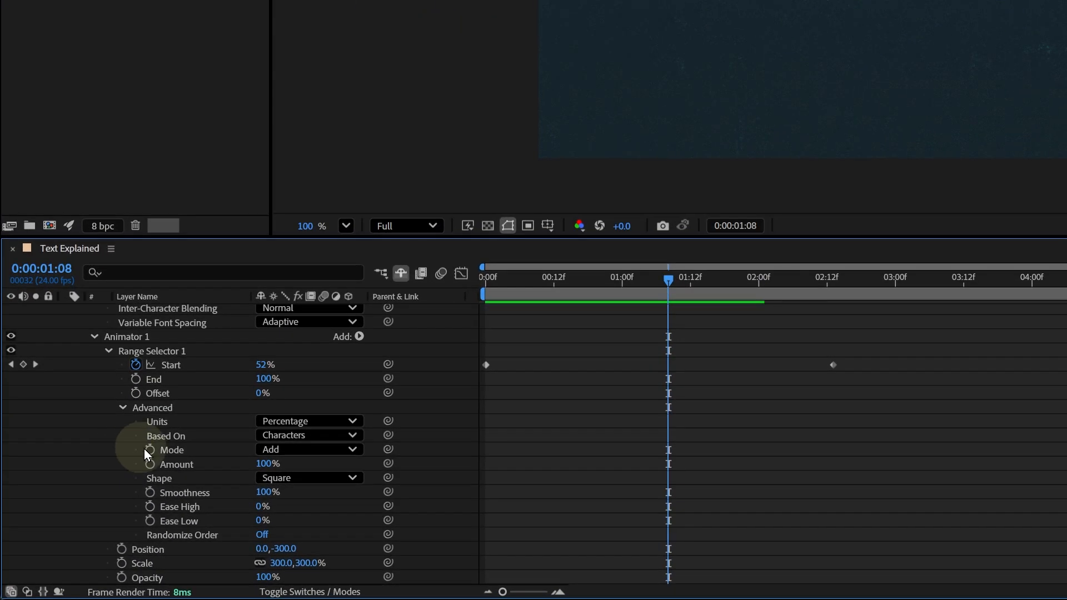
left_click(314, 435)
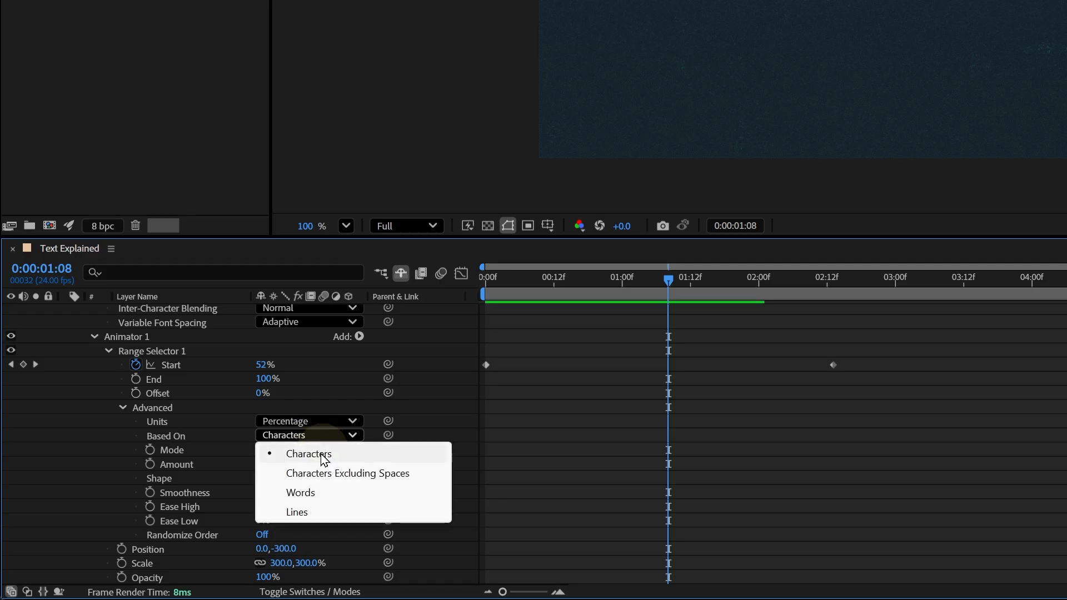
left_click(317, 491)
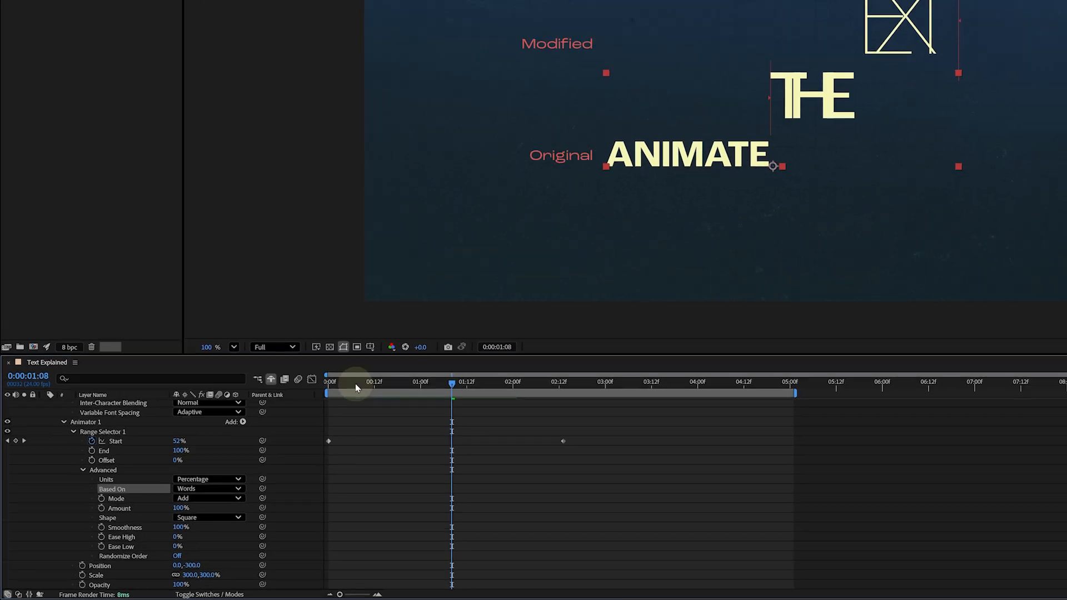
left_click(486, 283)
key("space")
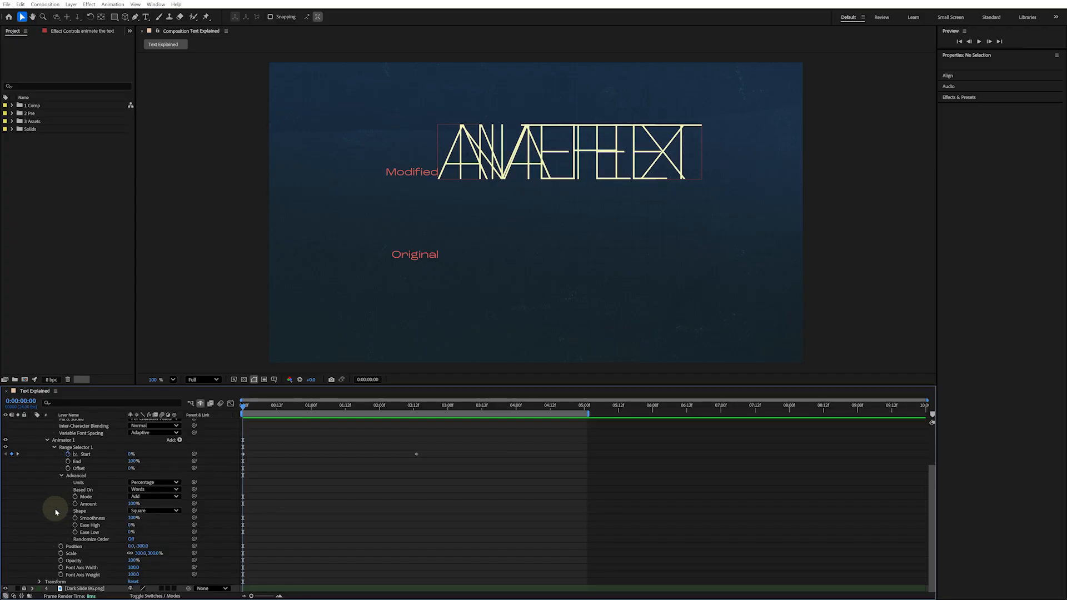
Delete the Scale, Opacity, Font Axis Width and Font Axis Weight properties from Animator 1
left_click(78, 555)
left_click(83, 562, "ctrl")
left_click(91, 568, "ctrl")
left_click(94, 575, "ctrl")
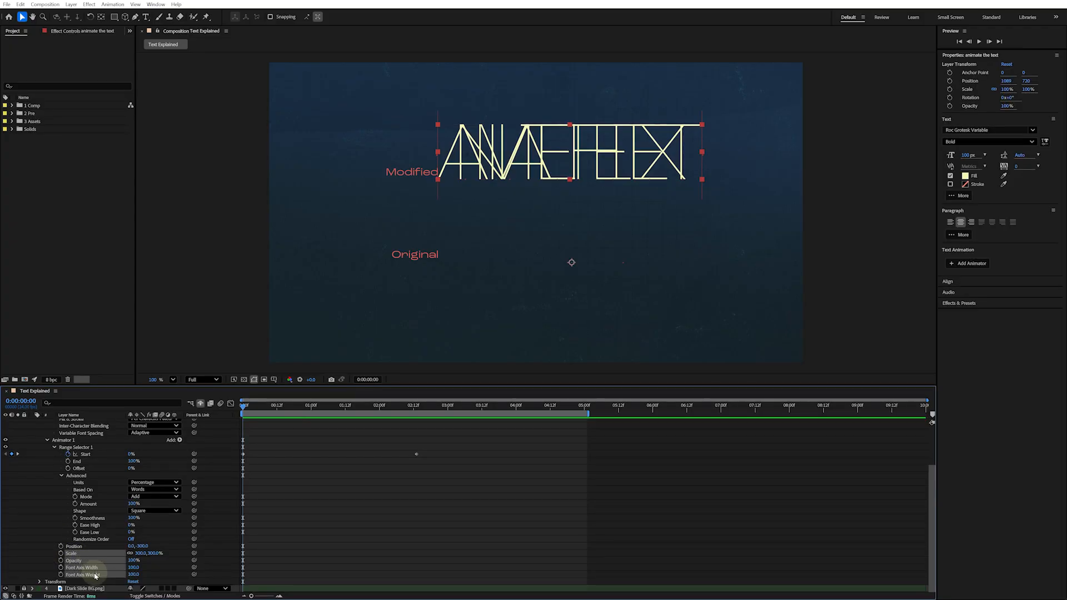
key("Delete")
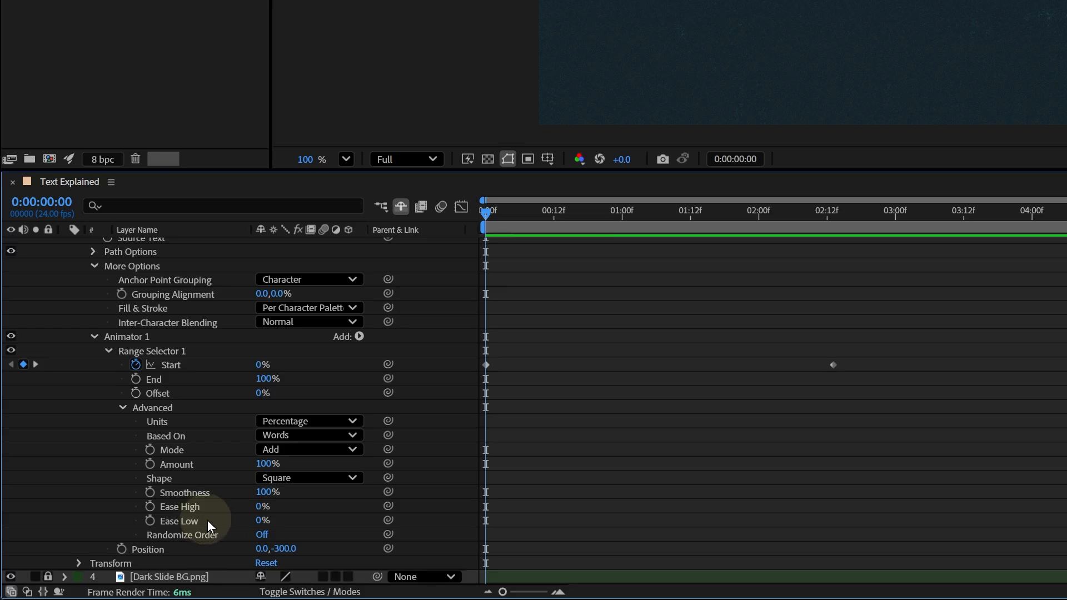
Set the Range Selector's Ease Low to 100% and preview the animation
left_click_drag(263, 519, 381, 512)
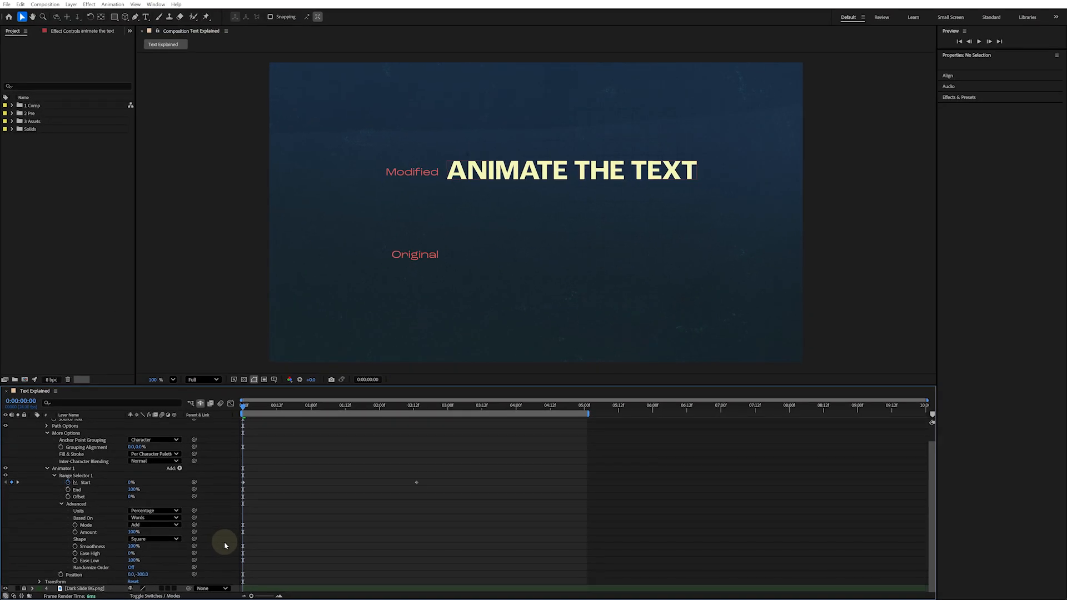
key("space")
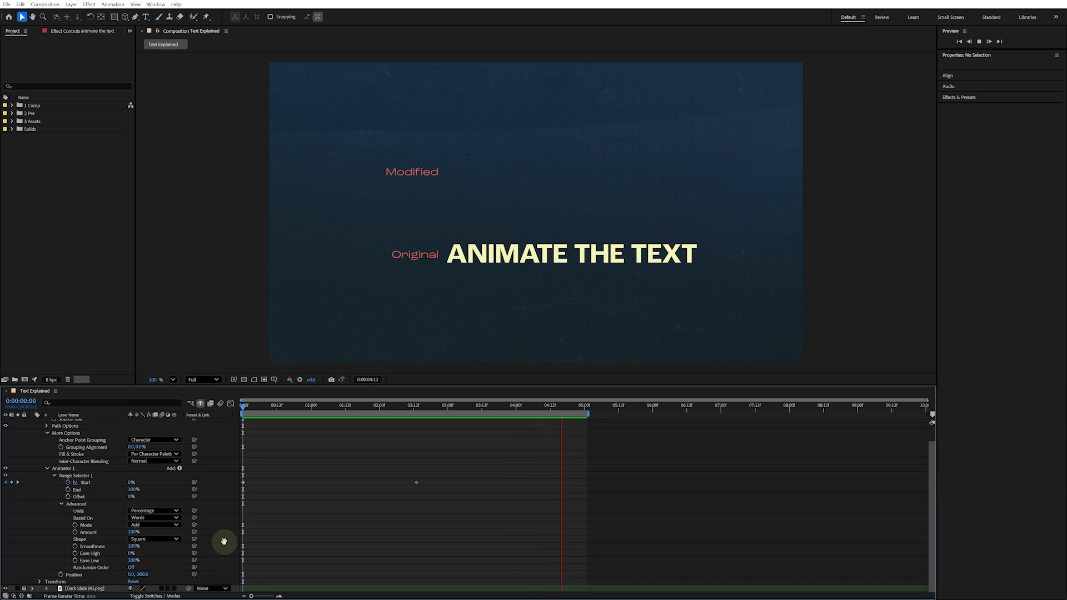
key("space")
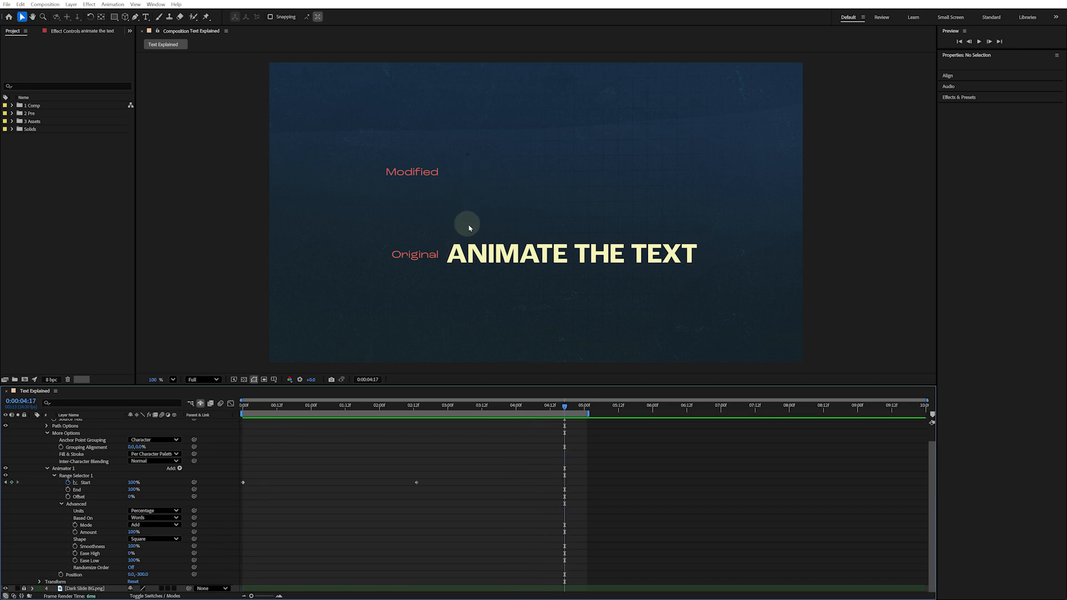
Set Animator 1's Position to 0.0, 446.0 at the start of the timeline
scroll(537, 232, "down", 2)
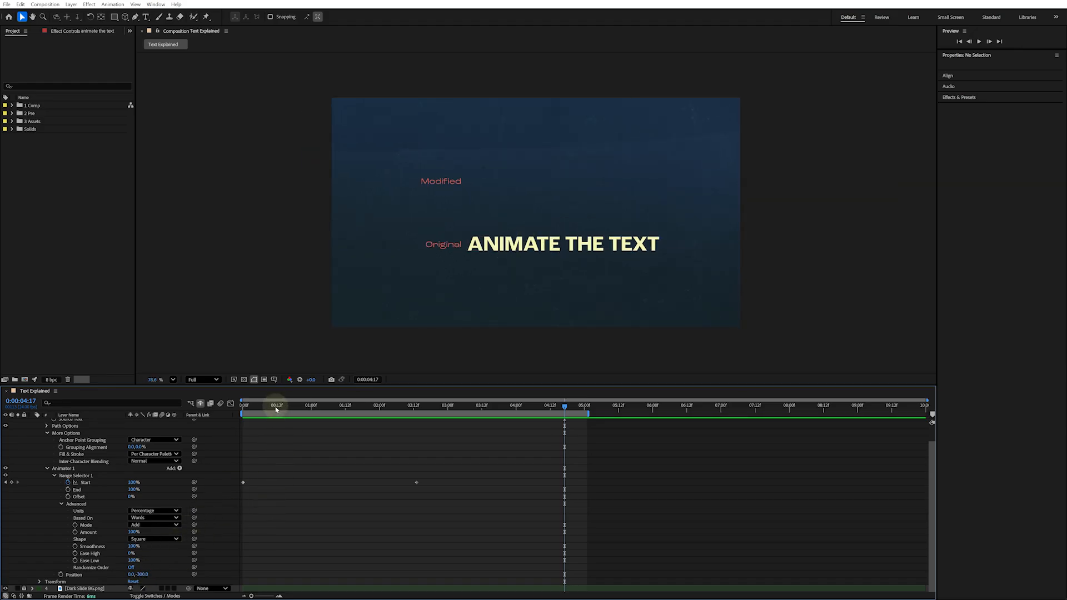
left_click_drag(276, 410, 242, 410)
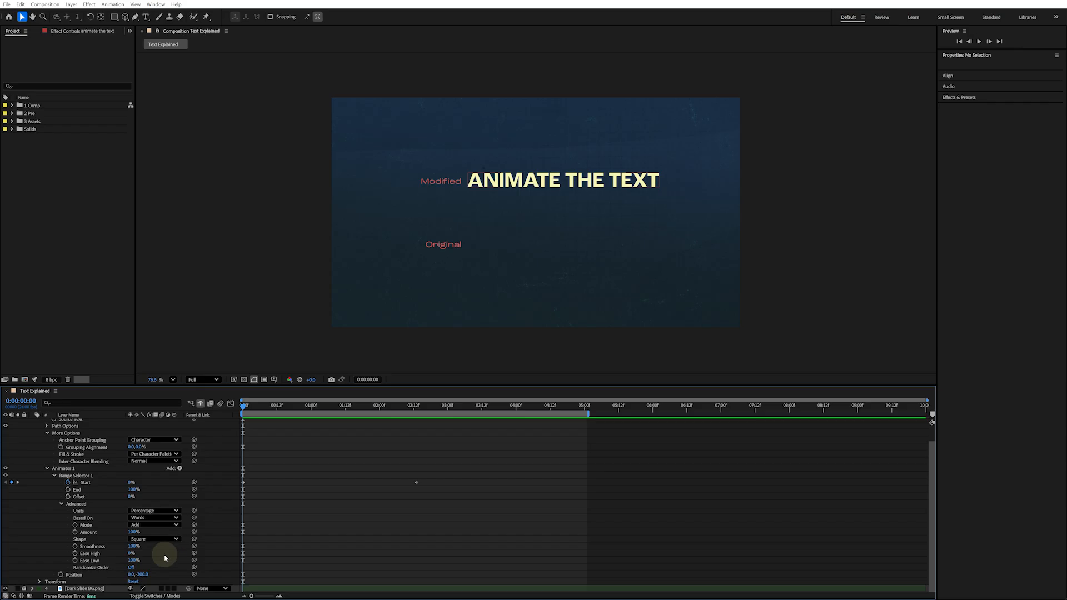
left_click_drag(142, 574, 162, 566)
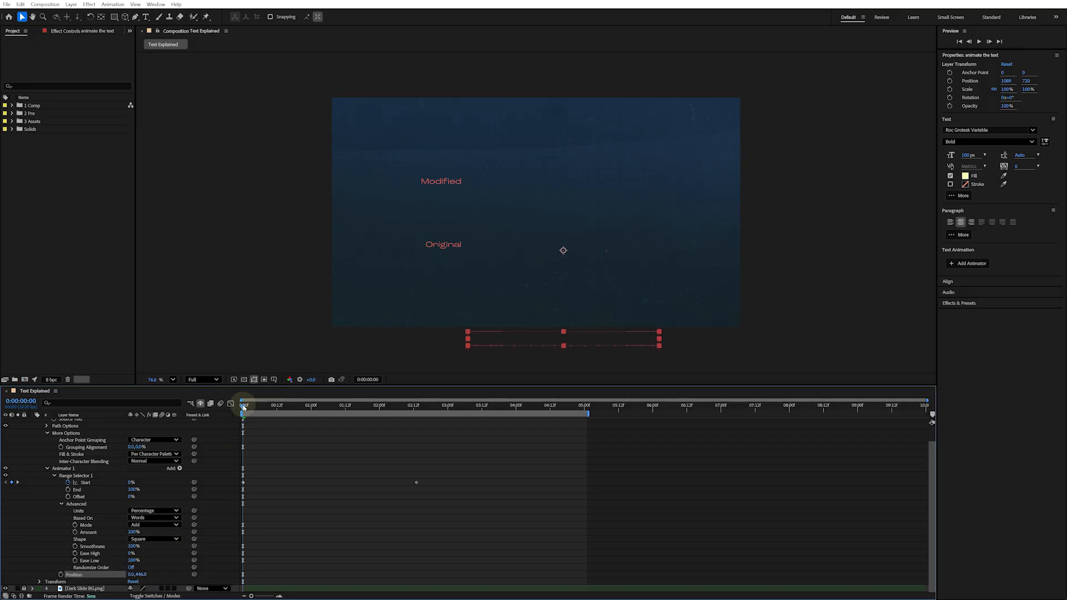
Set the work area end at about 2:17 and preview the animation
left_click_drag(244, 408, 423, 417)
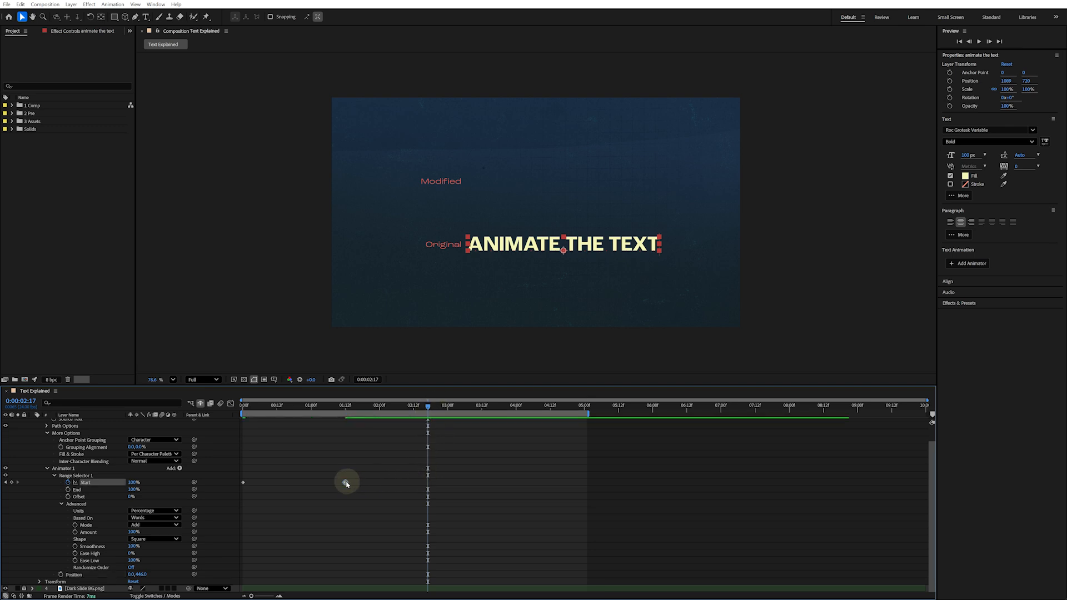
key("n")
key("space")
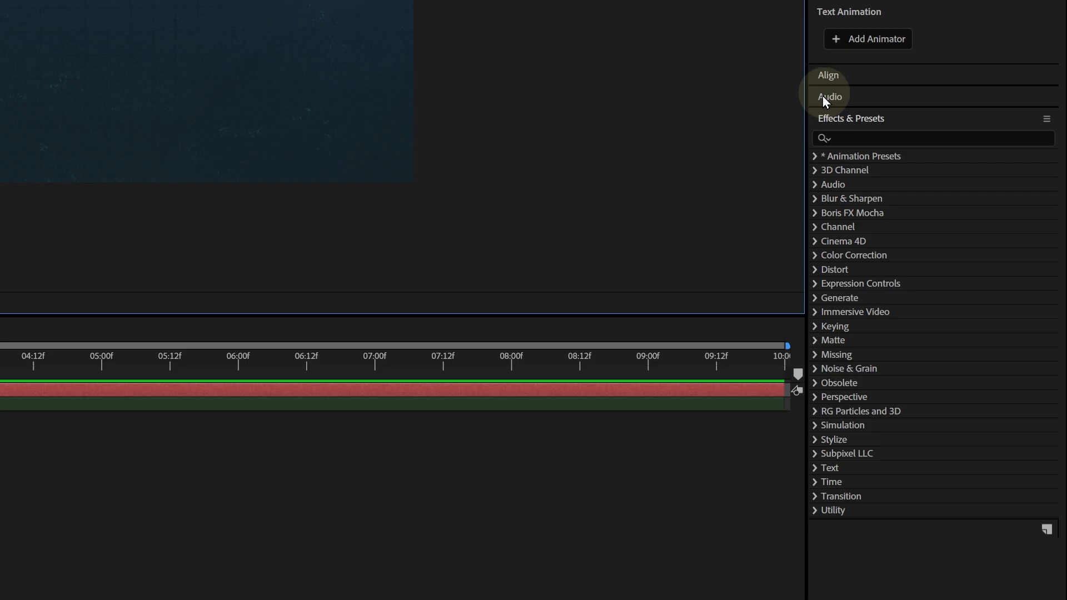
Apply the Typewriter preset from Animation Presets > Text > Animate In to the text and preview it
left_click(815, 156)
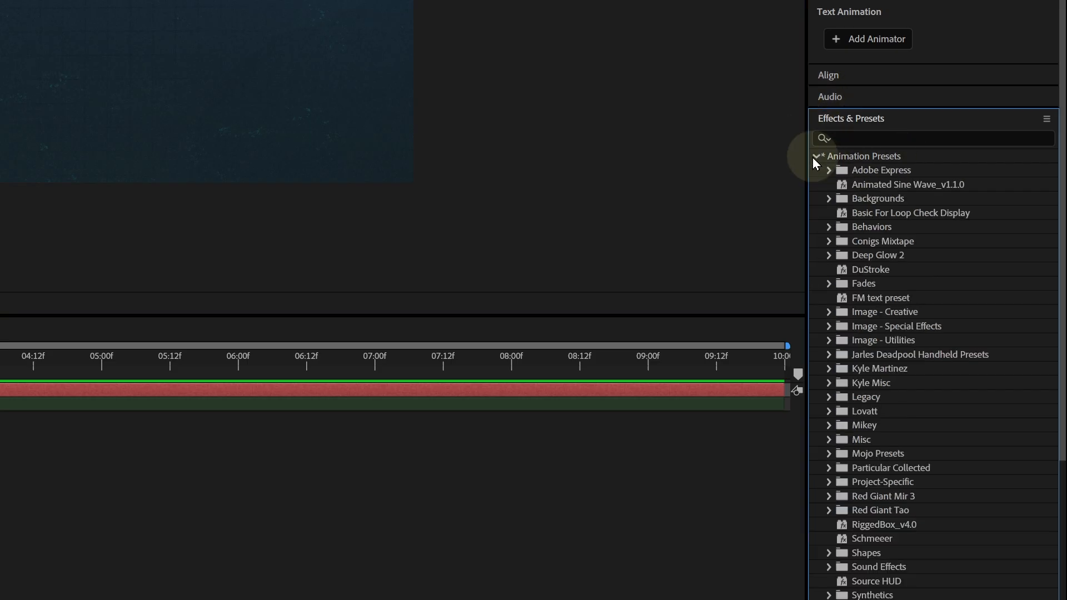
scroll(845, 214, "down", 6)
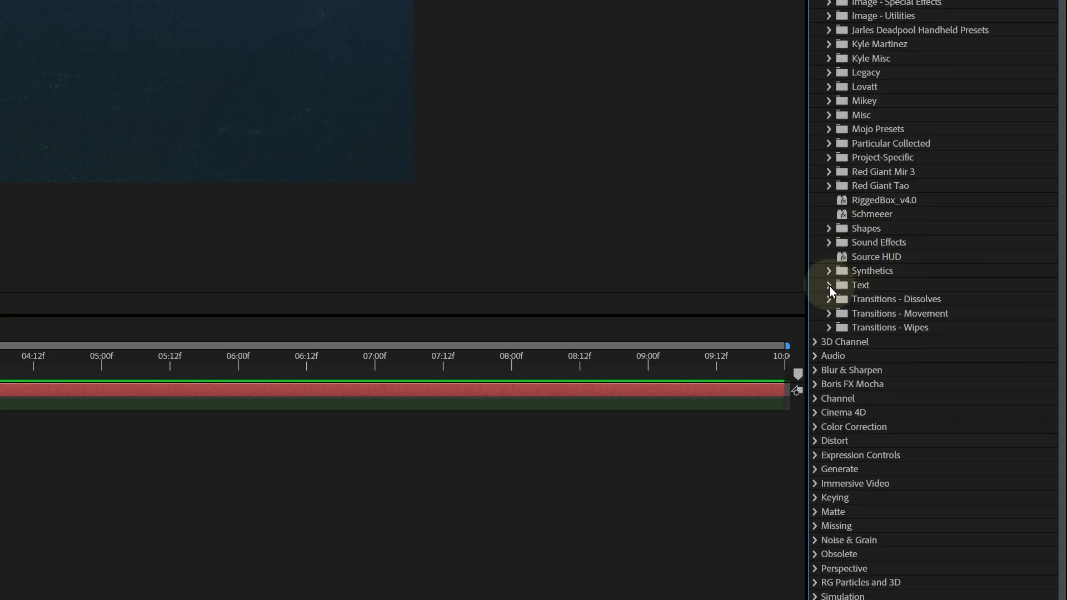
left_click(829, 285)
left_click(844, 328)
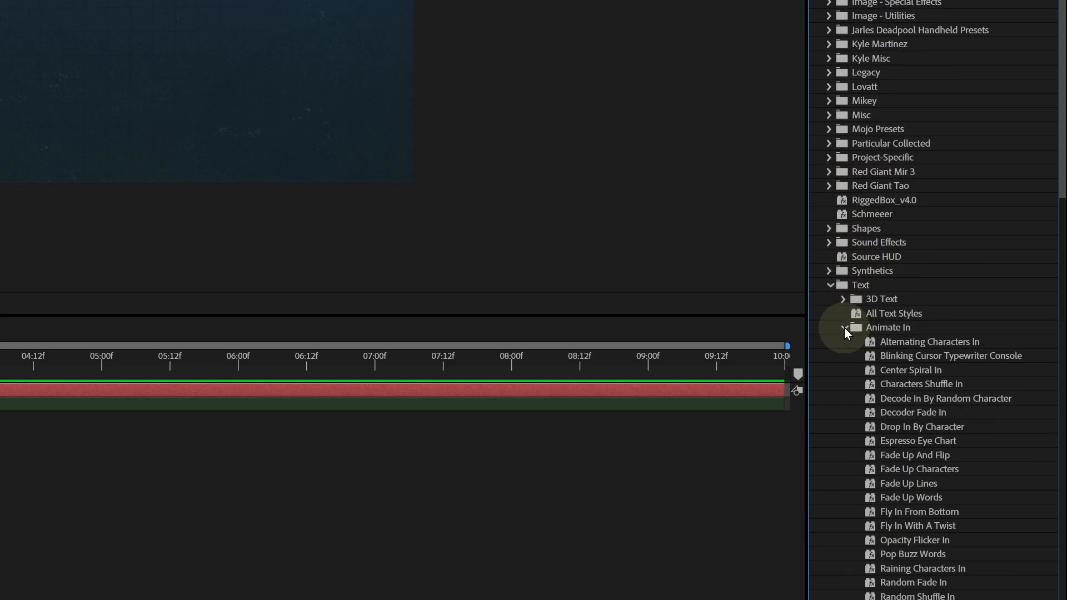
scroll(896, 175, "down", 6)
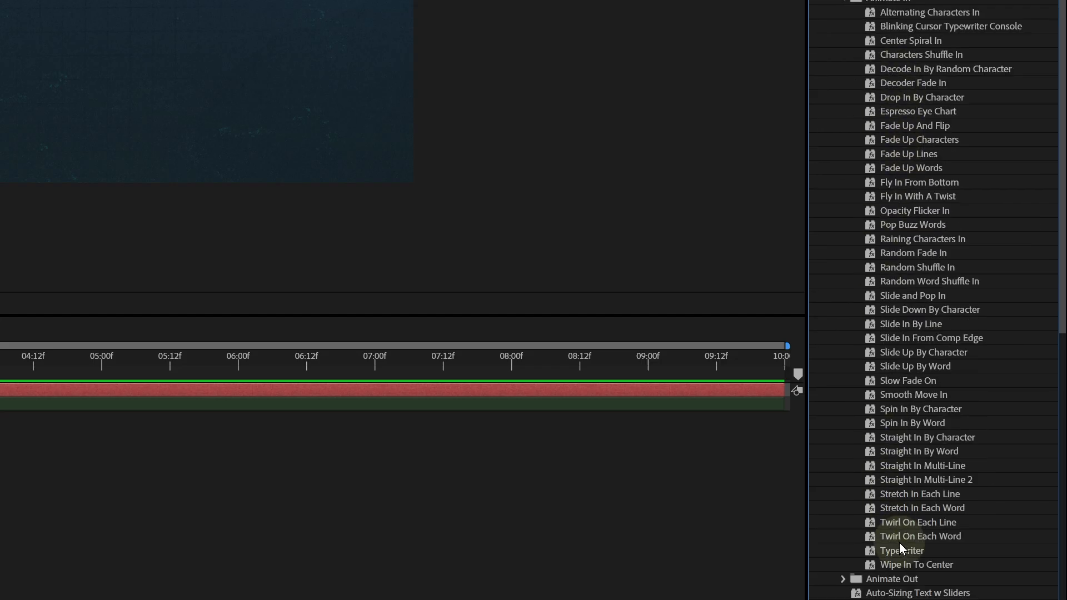
left_click_drag(900, 548, 597, 175)
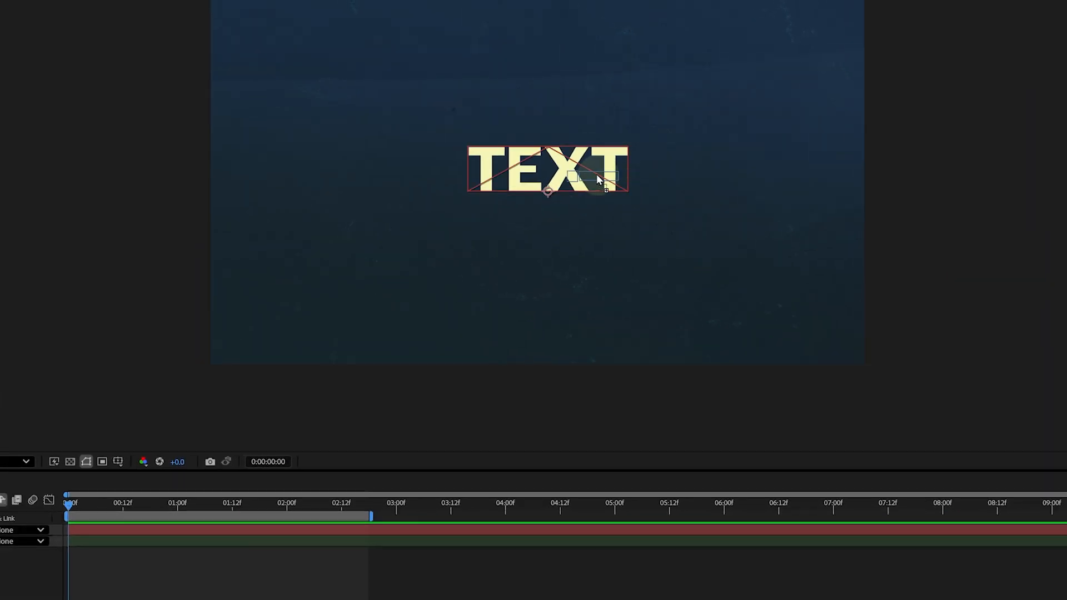
left_click(628, 304)
key("space")
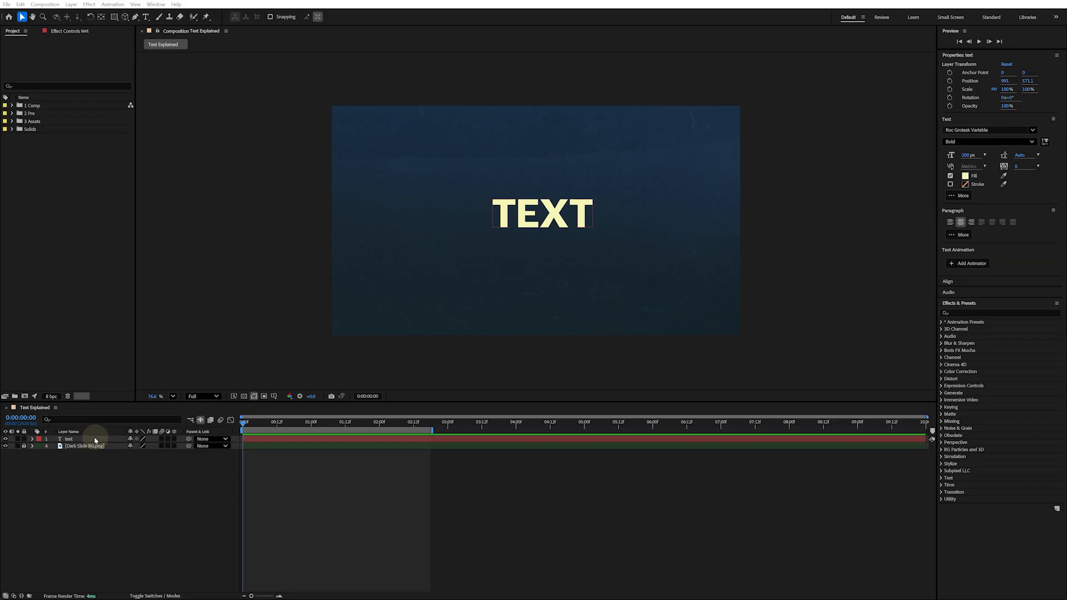
Create shapes from the text layer
left_click(95, 439)
right_click(95, 443)
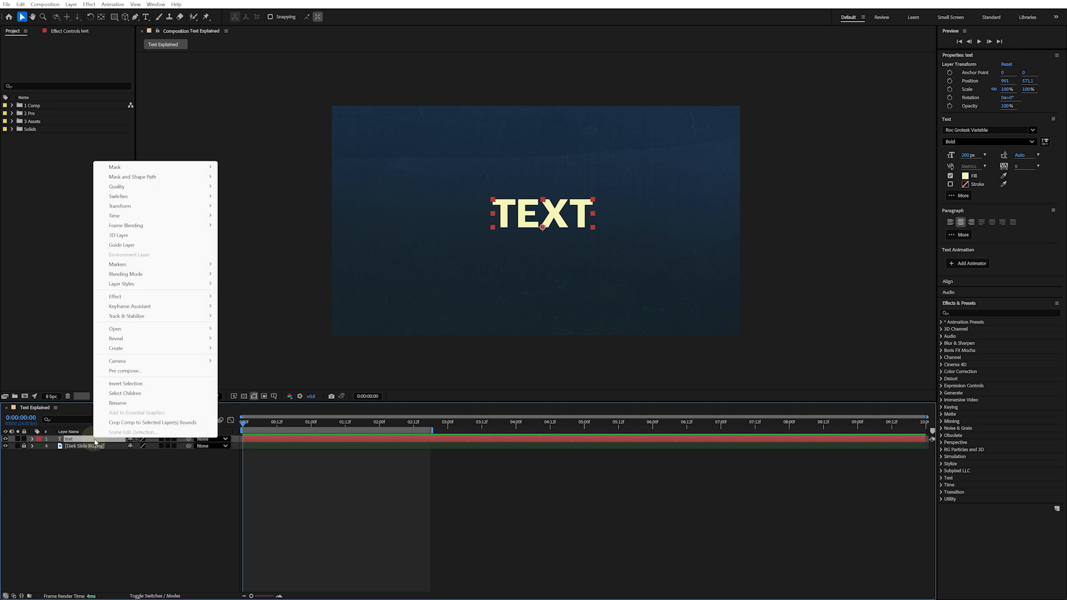
mouse_move(170, 348)
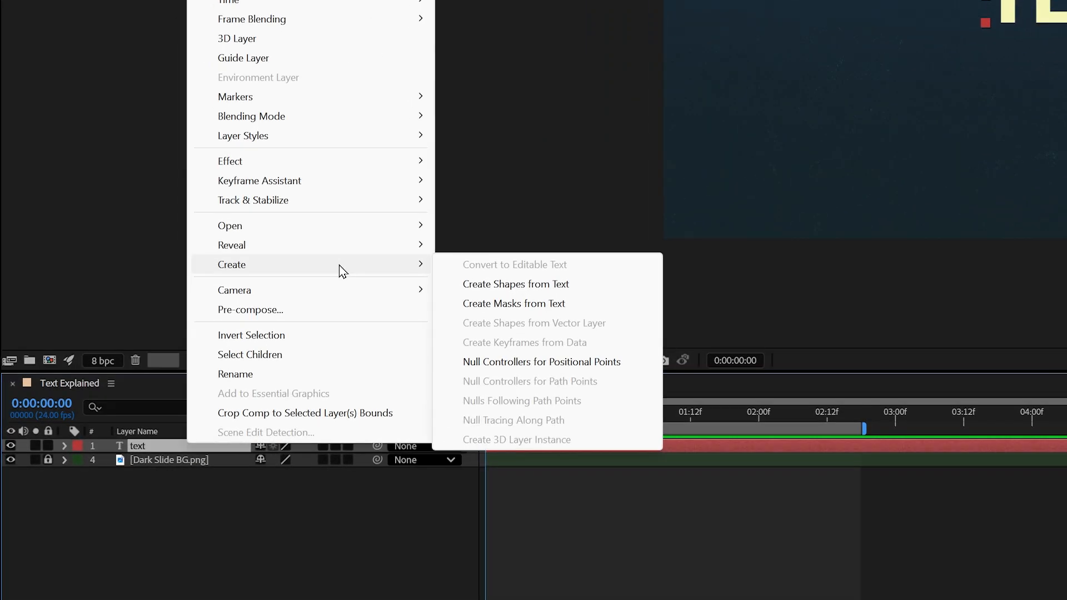
left_click(476, 287)
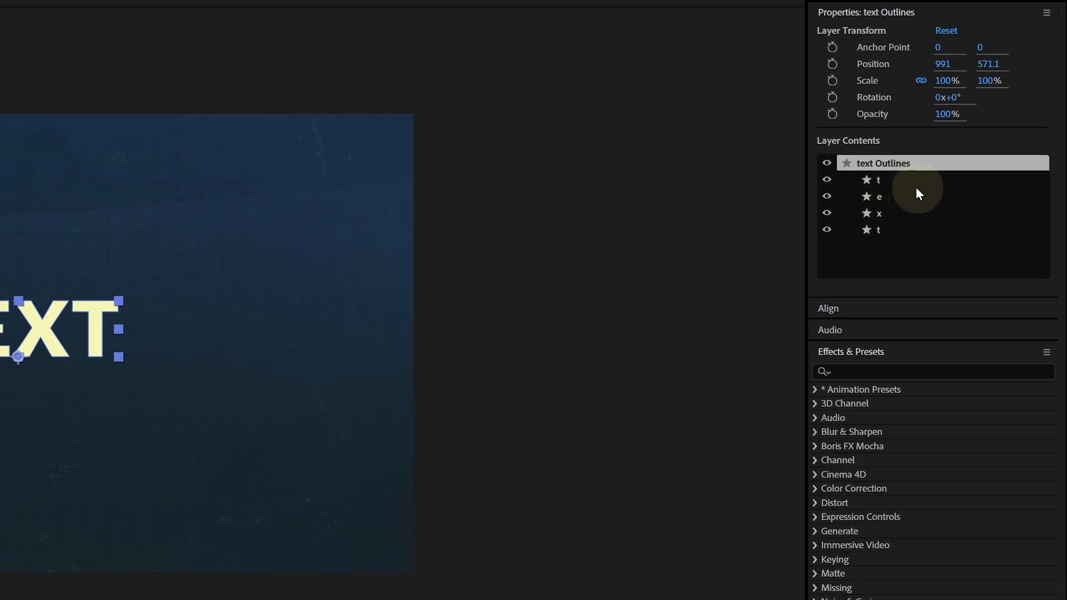
Select the letter groups of the shape layer and add a Path keyframe for the final T at the start
left_click(894, 184)
left_click(888, 198)
left_click(888, 213)
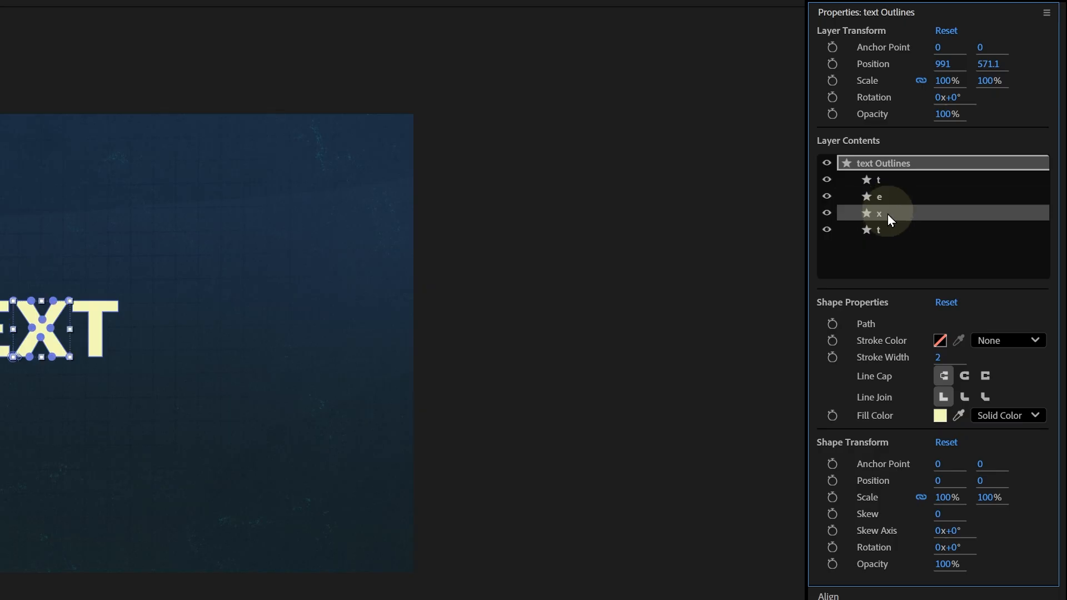
left_click(887, 229)
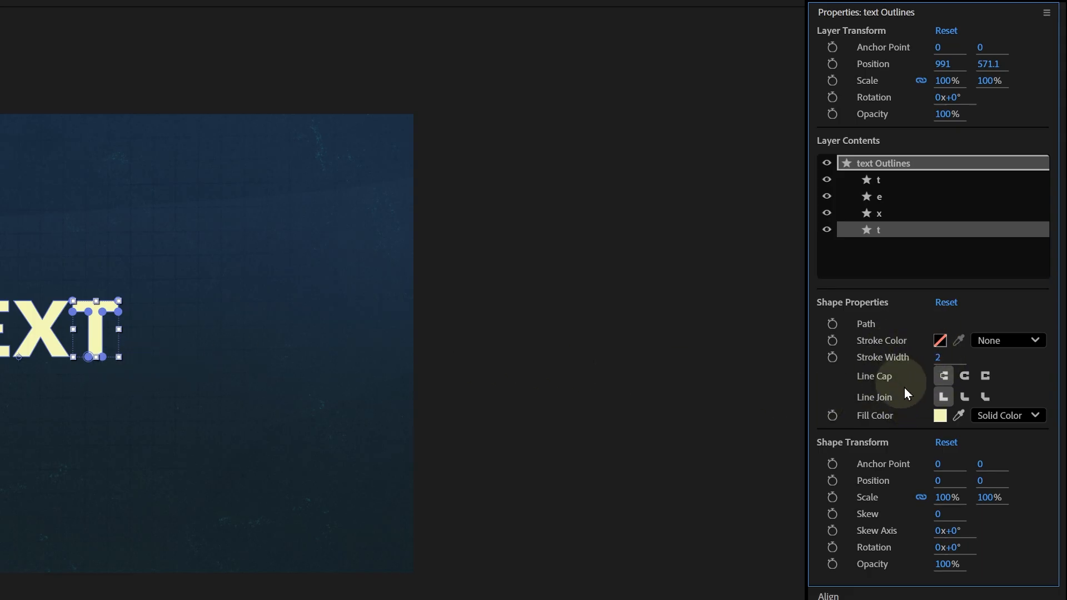
left_click(835, 325)
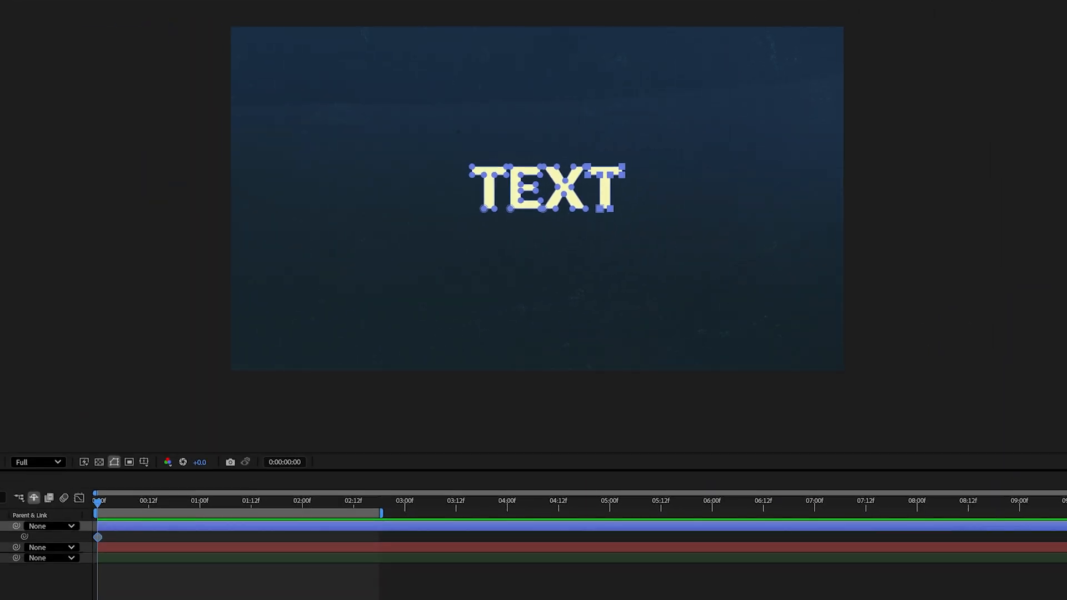
At 2:00, move the final T's bottom path points far down below the frame and preview the morph
left_click(304, 502)
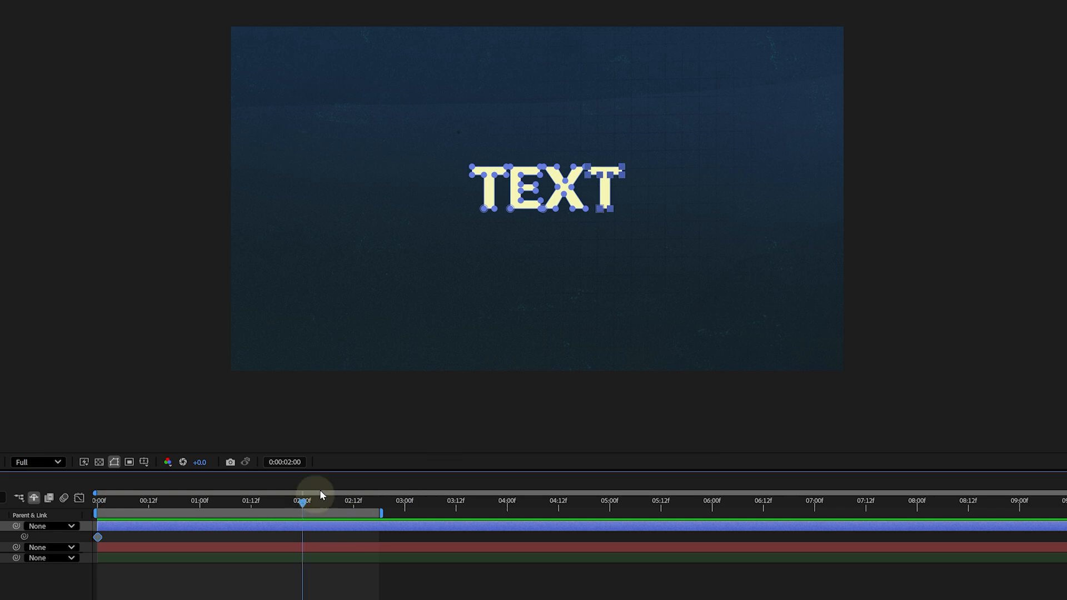
scroll(633, 245, "up", 6)
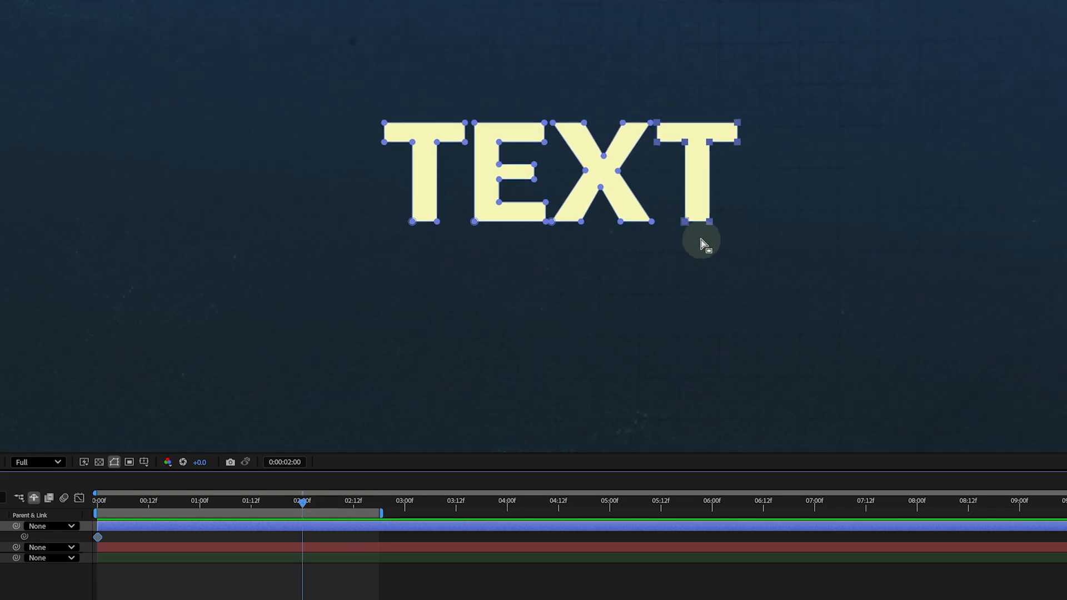
double_click(689, 225)
left_click(688, 222)
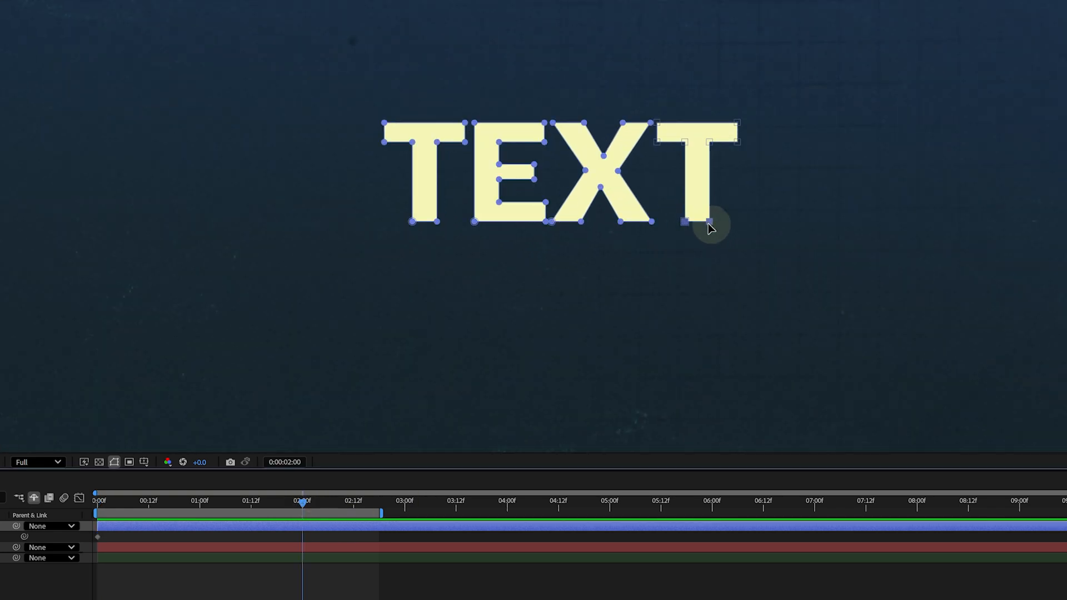
left_click_drag(703, 228, 698, 469)
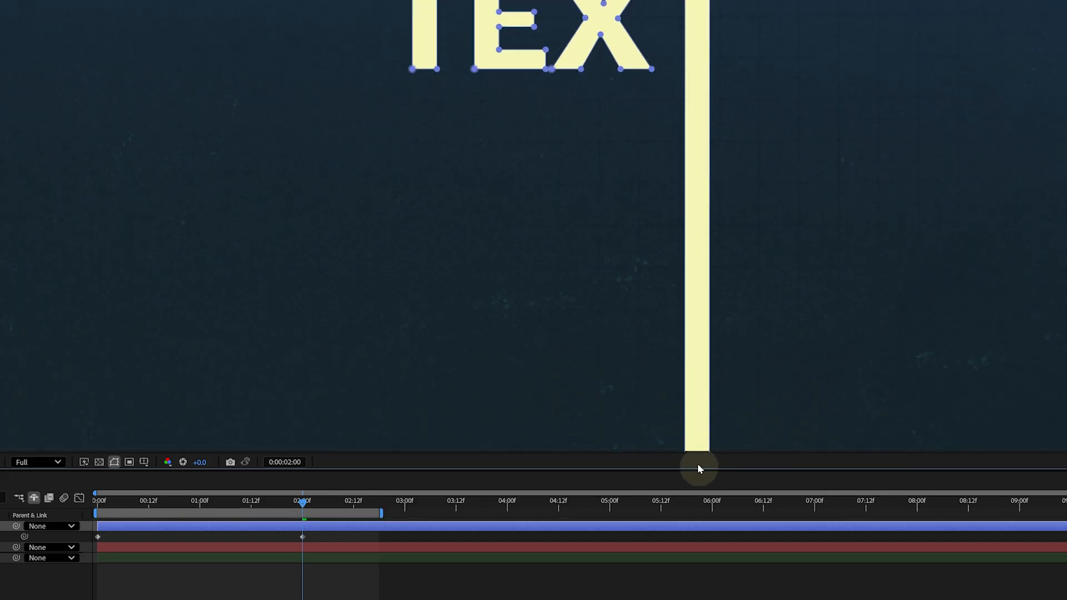
scroll(579, 298, "down", 3)
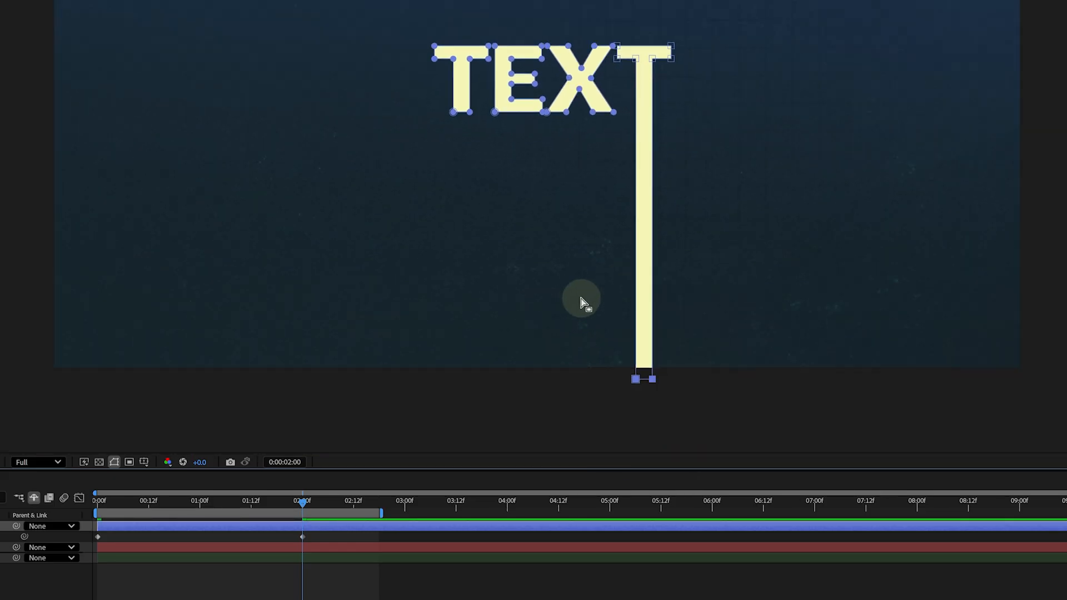
key("space")
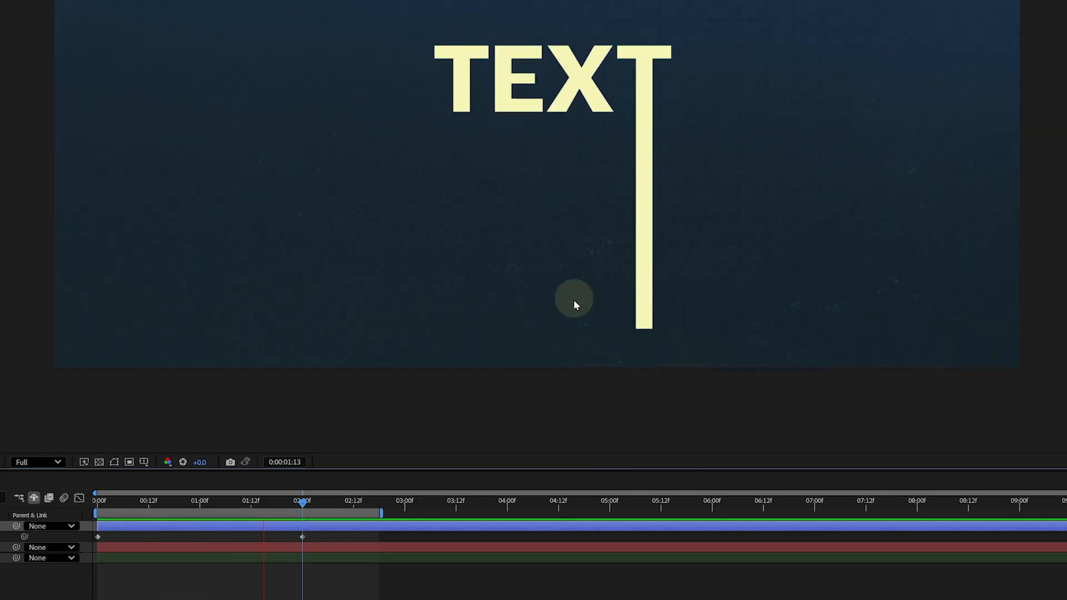